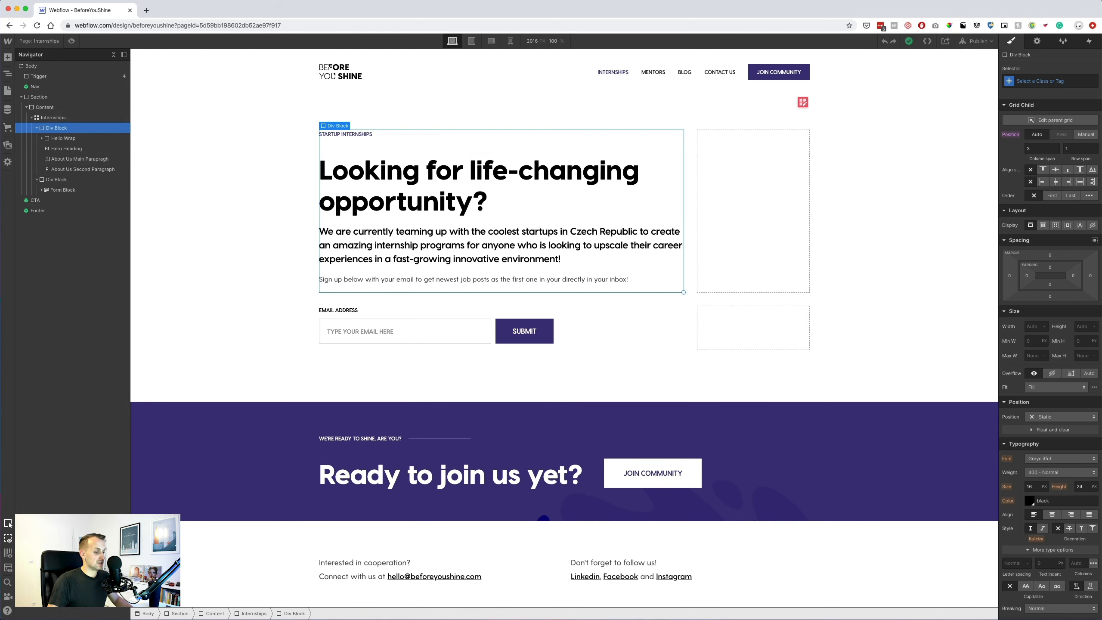
Switch from Webflow to the BYS.sketch design file in Sketch.
click(499, 619)
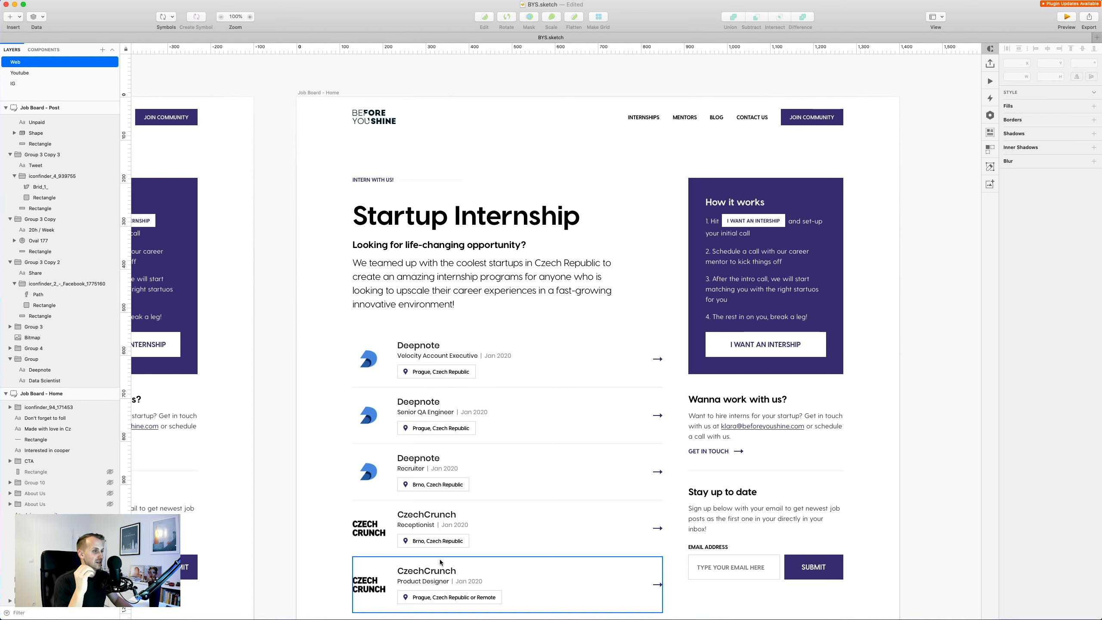
Pan across the Startup Internship and Data Scientist artboards in Sketch, then return to Webflow.
drag(312, 375, 796, 255)
drag(619, 330, 157, 363)
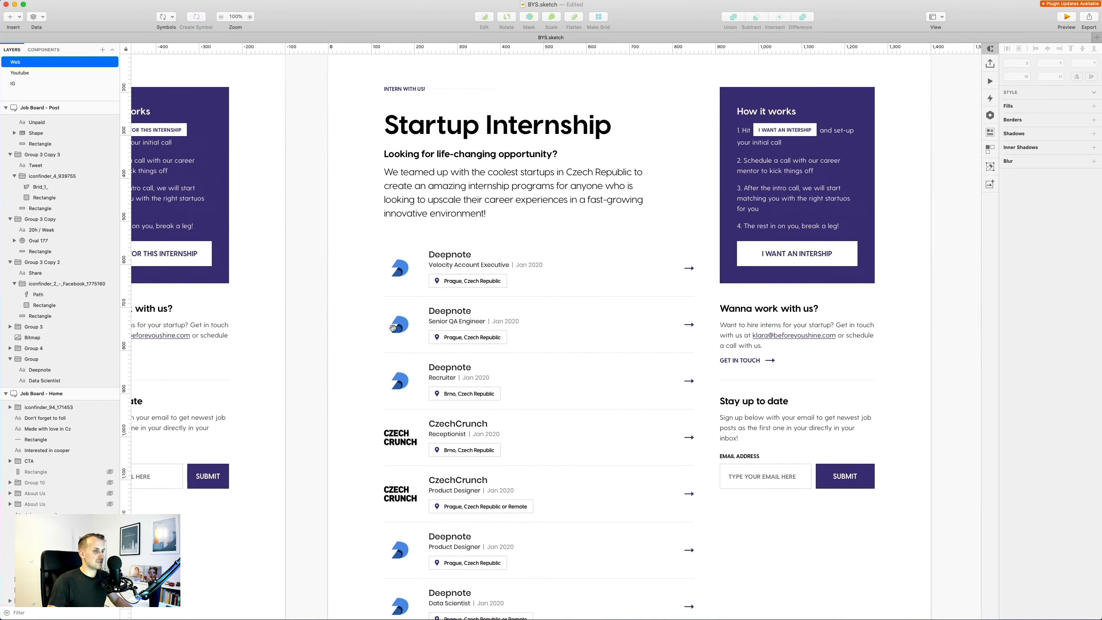
drag(400, 307, 894, 271)
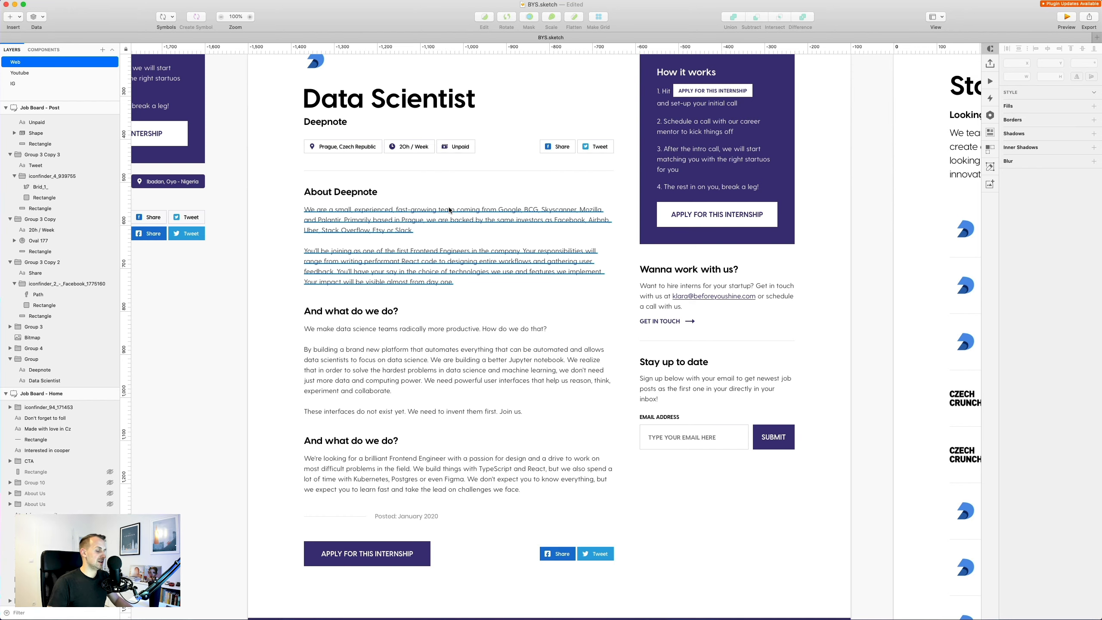
scroll(450, 210, right, 6)
scroll(449, 210, up, 2)
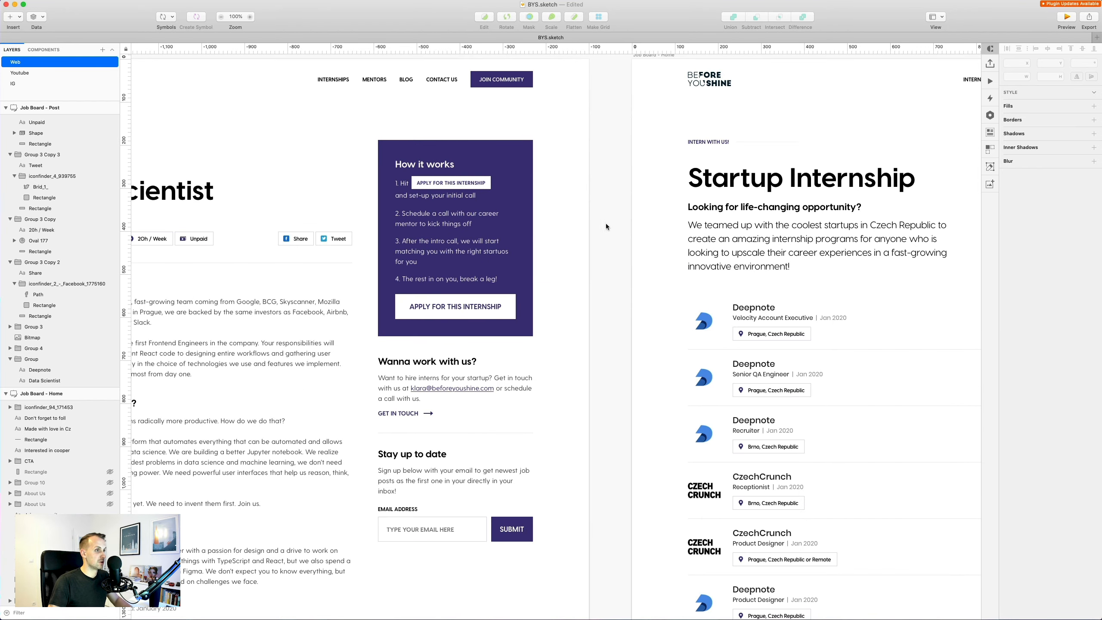
scroll(543, 246, right, 8)
scroll(543, 245, down, 2)
scroll(543, 246, right, 1)
scroll(505, 235, down, 1)
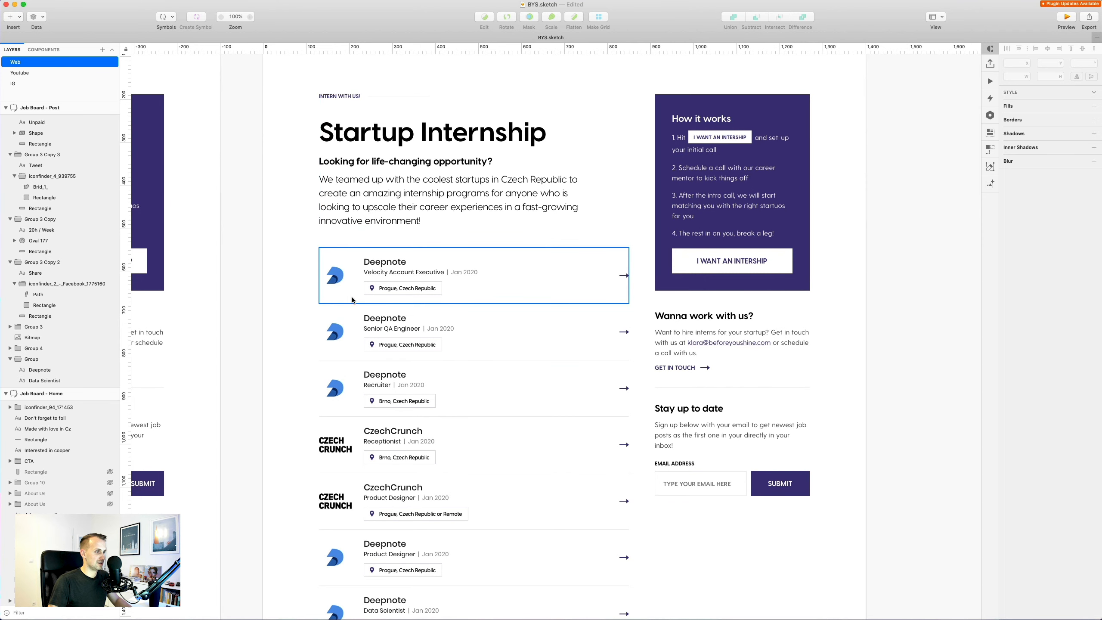
scroll(472, 290, down, 4)
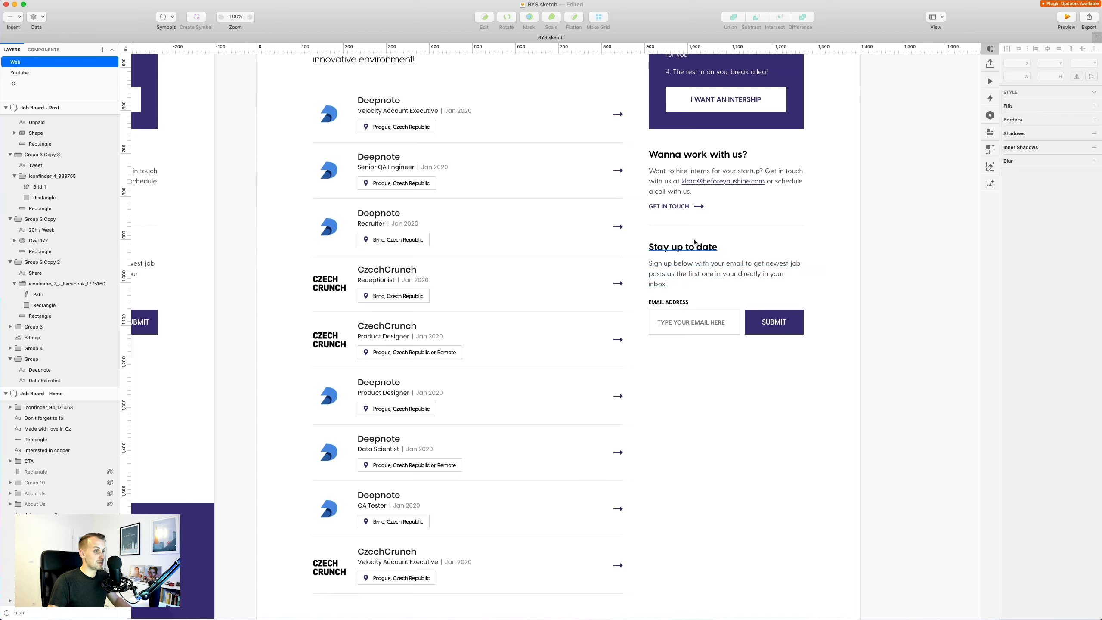
key(super+Tab)
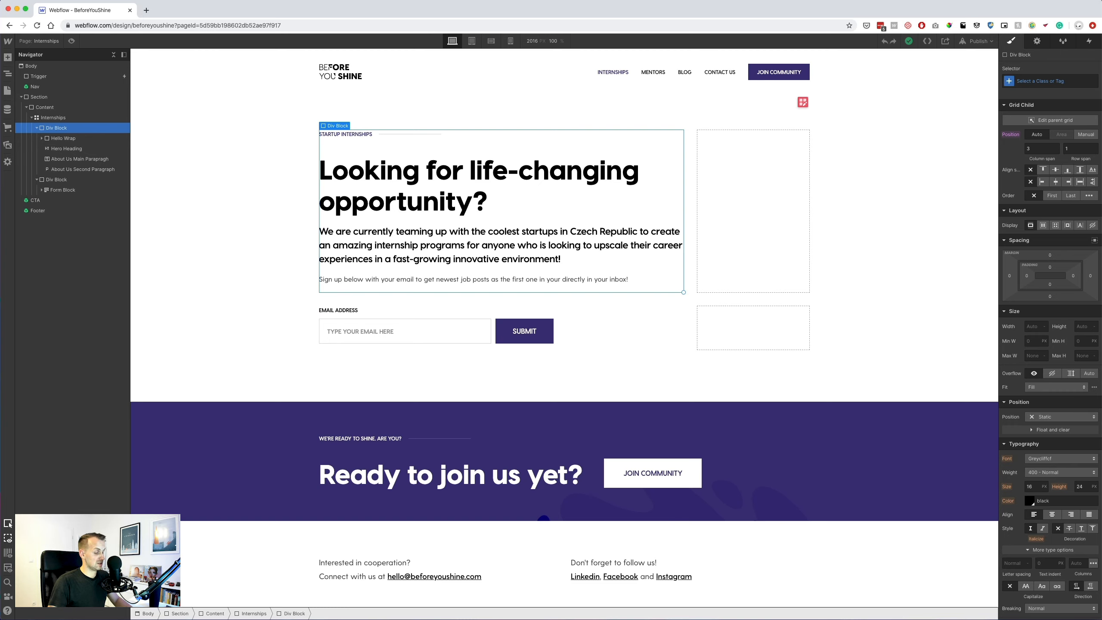
Pan the Sketch canvas from the Data Scientist artboard back to the Startup Internship artboard.
key(super+Tab)
scroll(702, 410, up, 5)
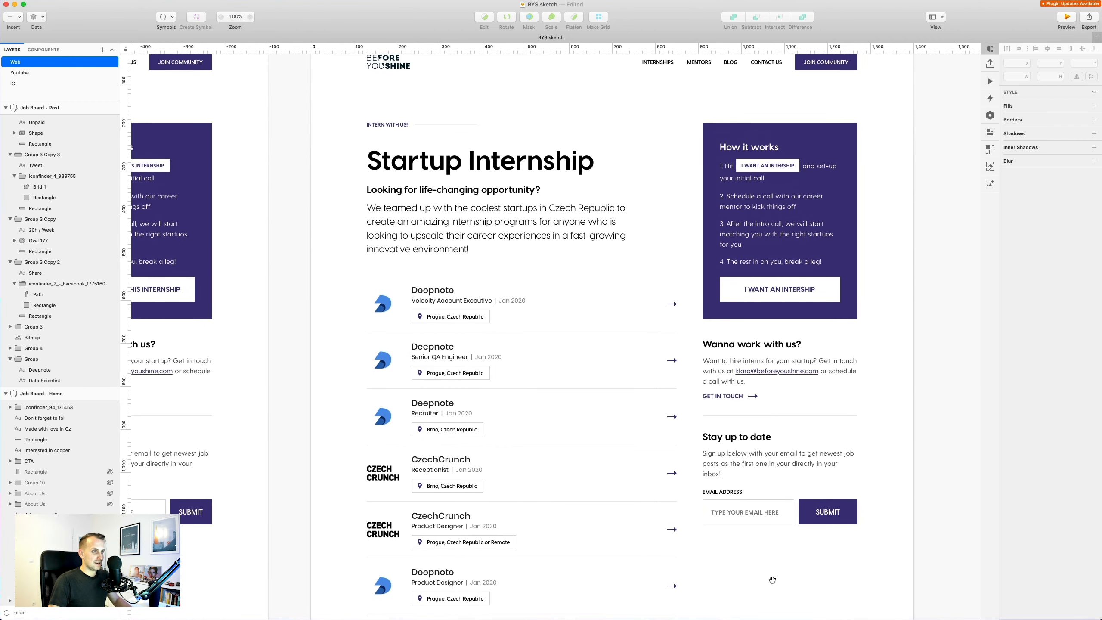
scroll(786, 374, left, 15)
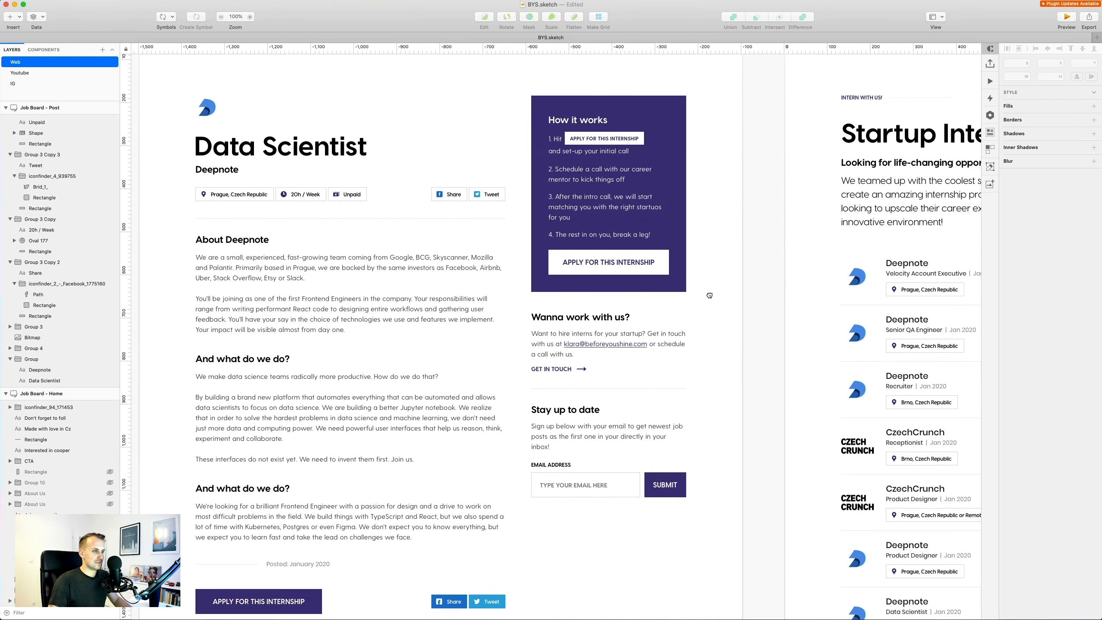
mouse_move(791, 260)
mouse_down()
mouse_move(816, 249)
mouse_move(800, 248)
mouse_up()
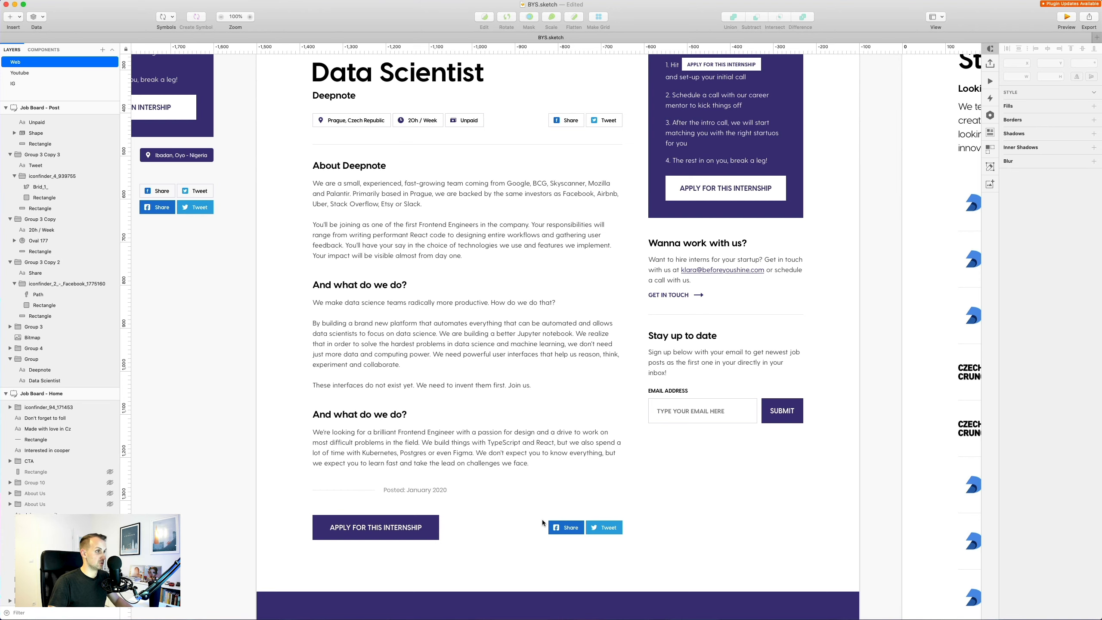
drag(938, 138, 302, 242)
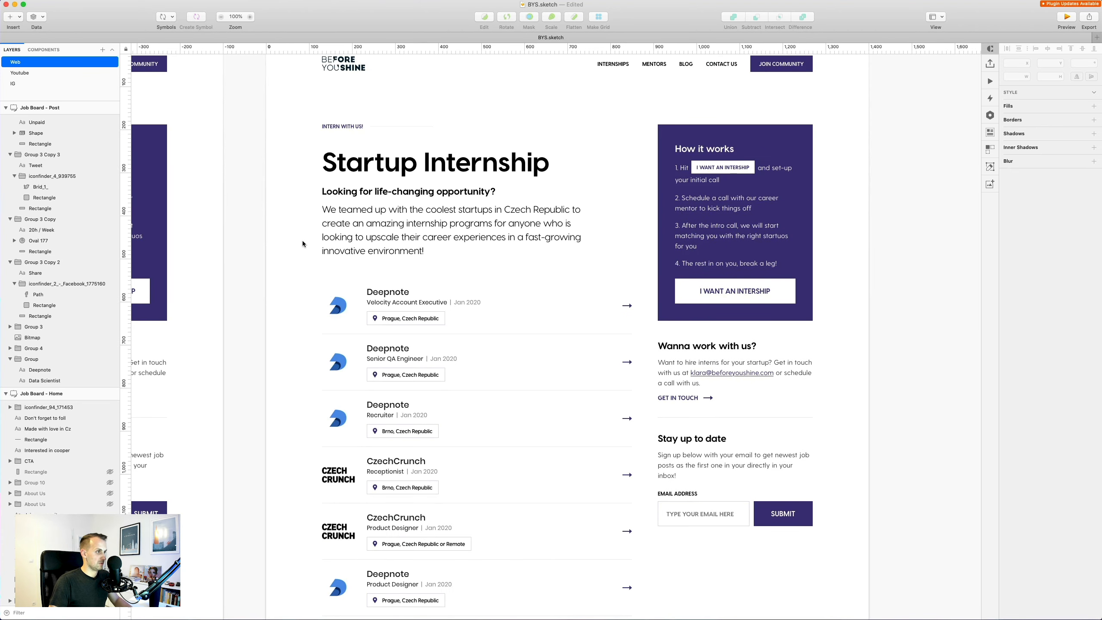
Replace the Webflow hero label with 'INTERN WITH US!' from Sketch and remove its bold.
double_click(351, 126)
key(Escape)
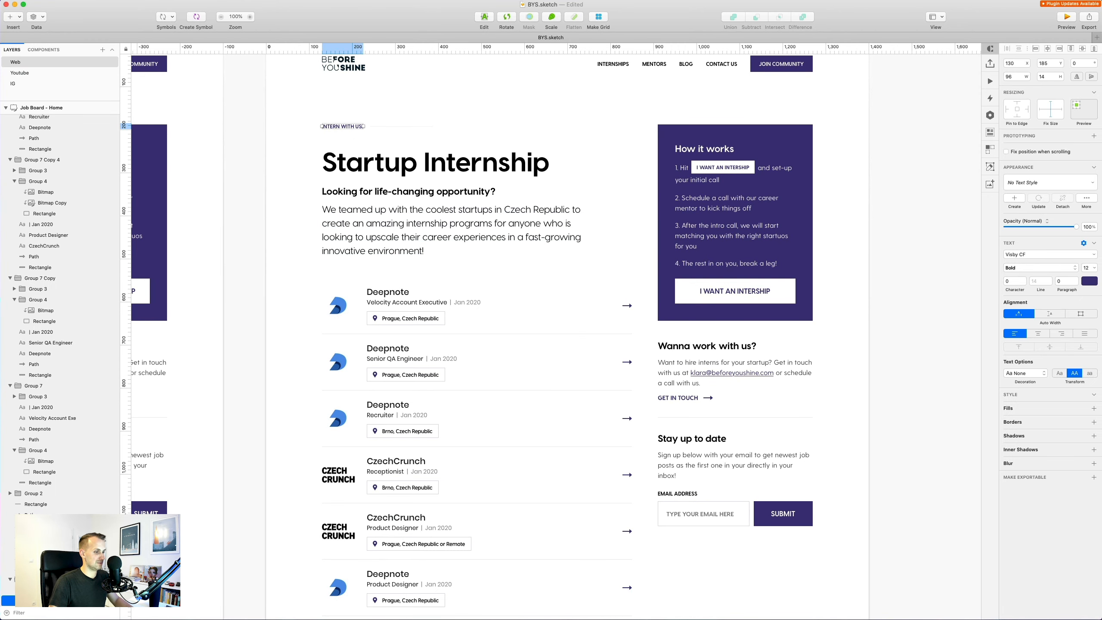
key(super+Tab)
double_click(355, 134)
key(super+a)
text(INTERN WITH US!)
click(339, 155)
double_click(340, 136)
key(super+a)
click(374, 120)
click(318, 179)
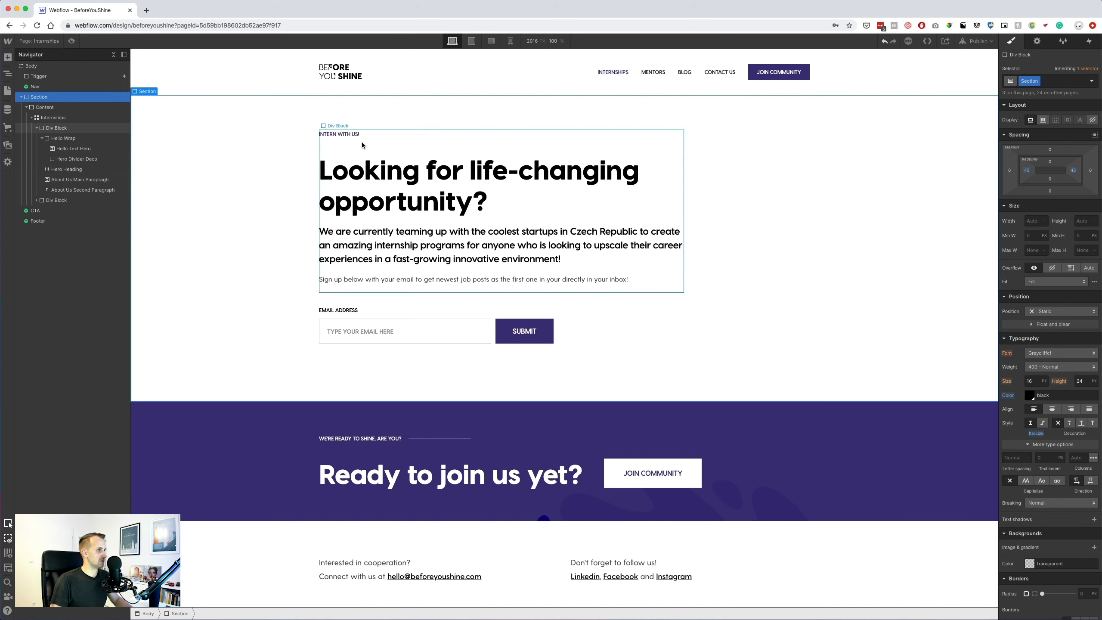
Paste 'Startup Internship' over the Webflow headline and select the design's subtitle line.
key(super+Tab)
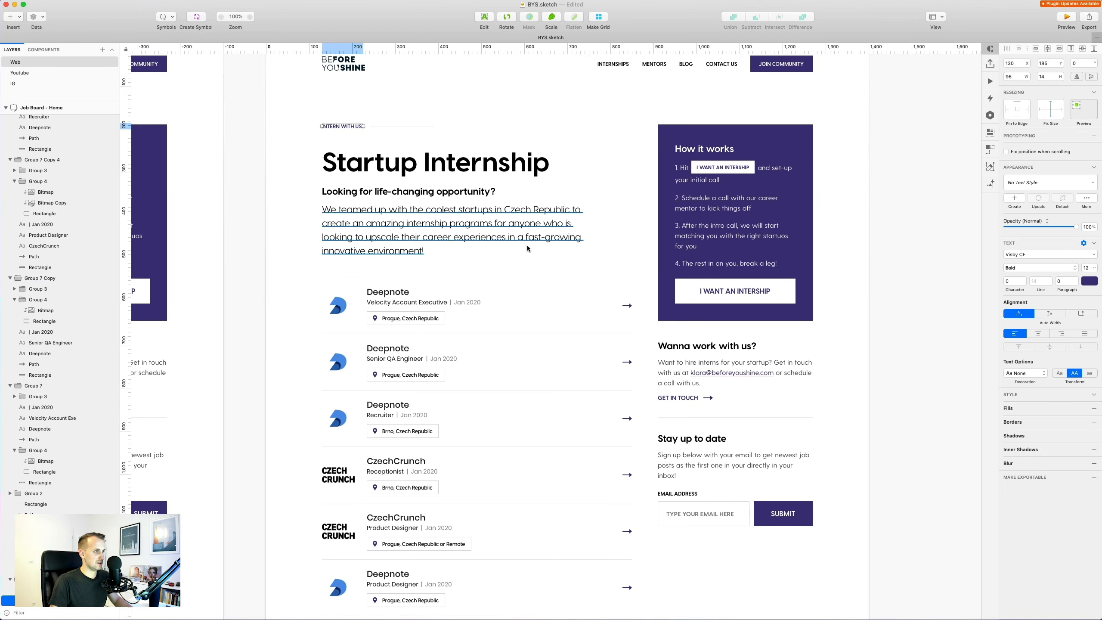
double_click(443, 160)
key(super+c)
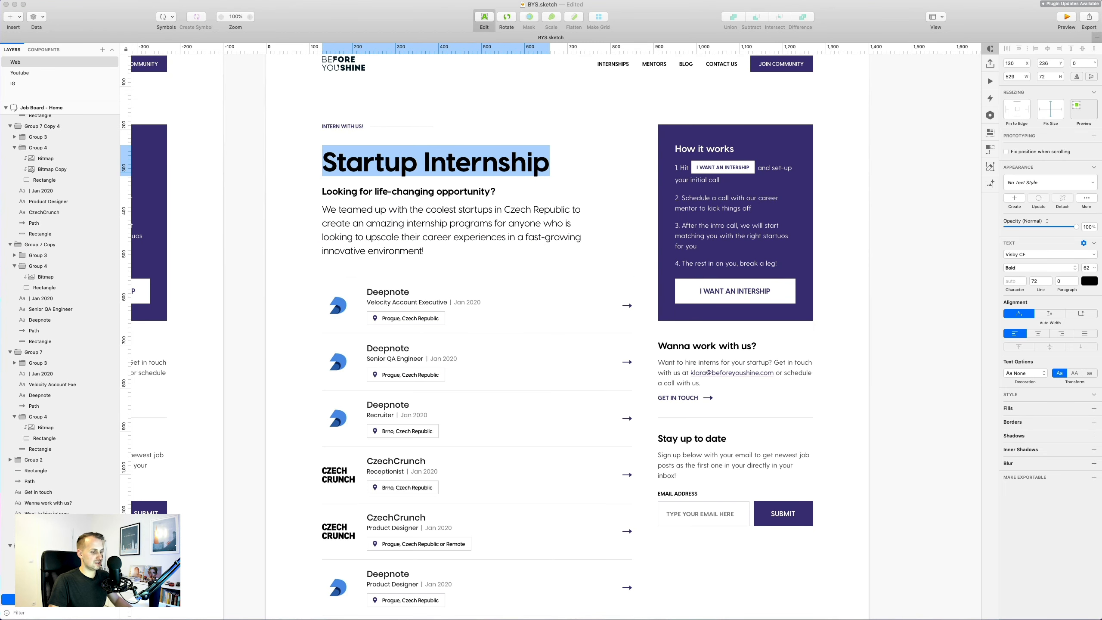
key(super+Tab)
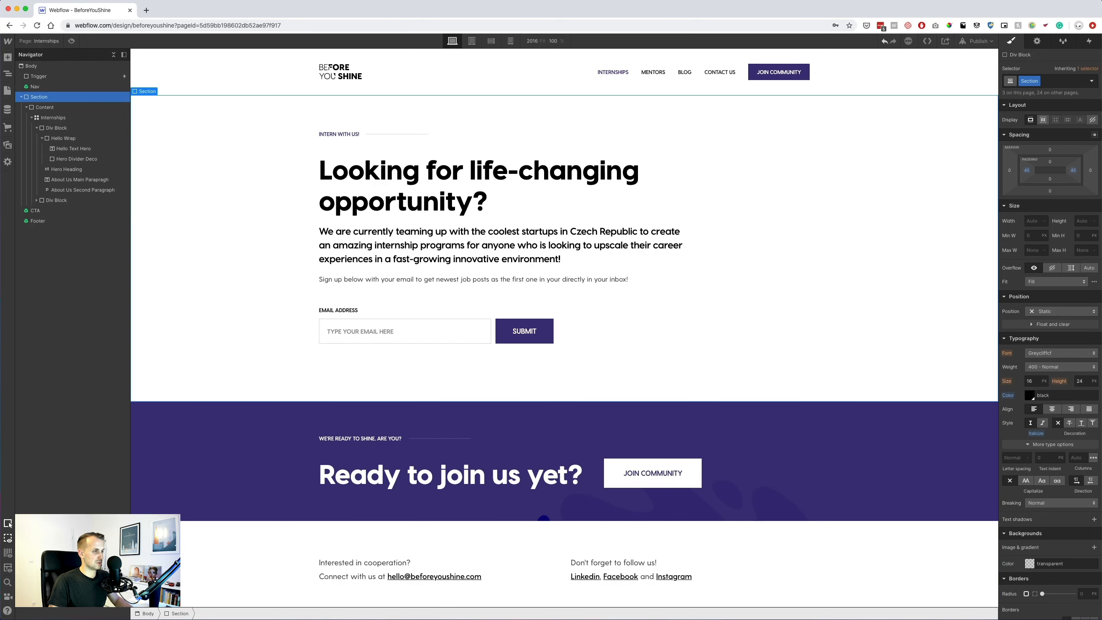
double_click(436, 183)
key(super+a)
key(super+v)
key(super+Tab)
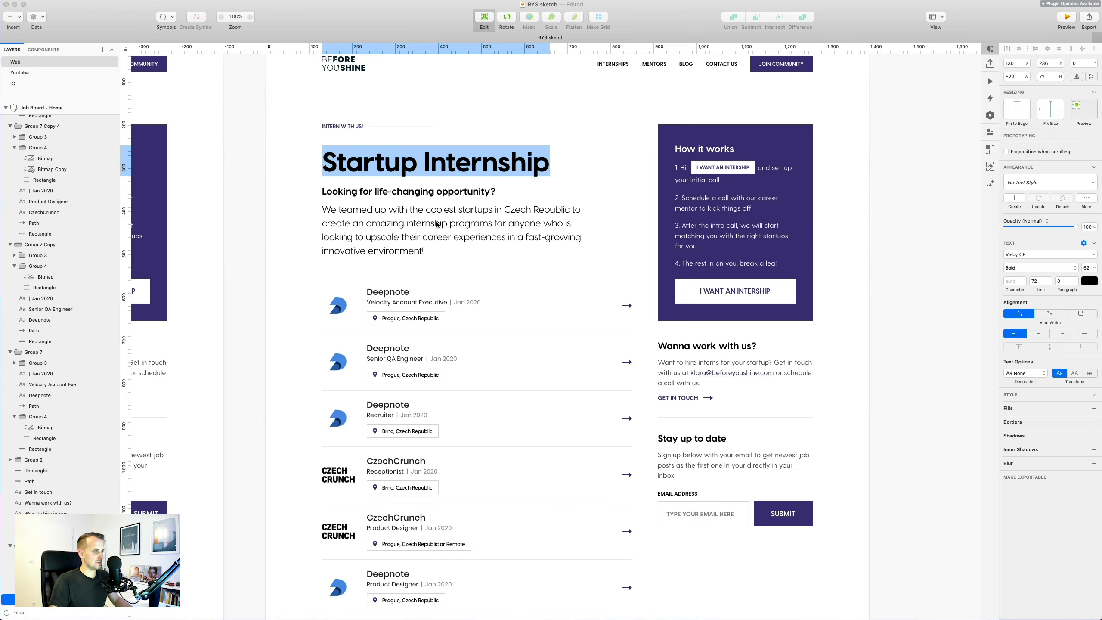
triple_click(430, 192)
key(super+c)
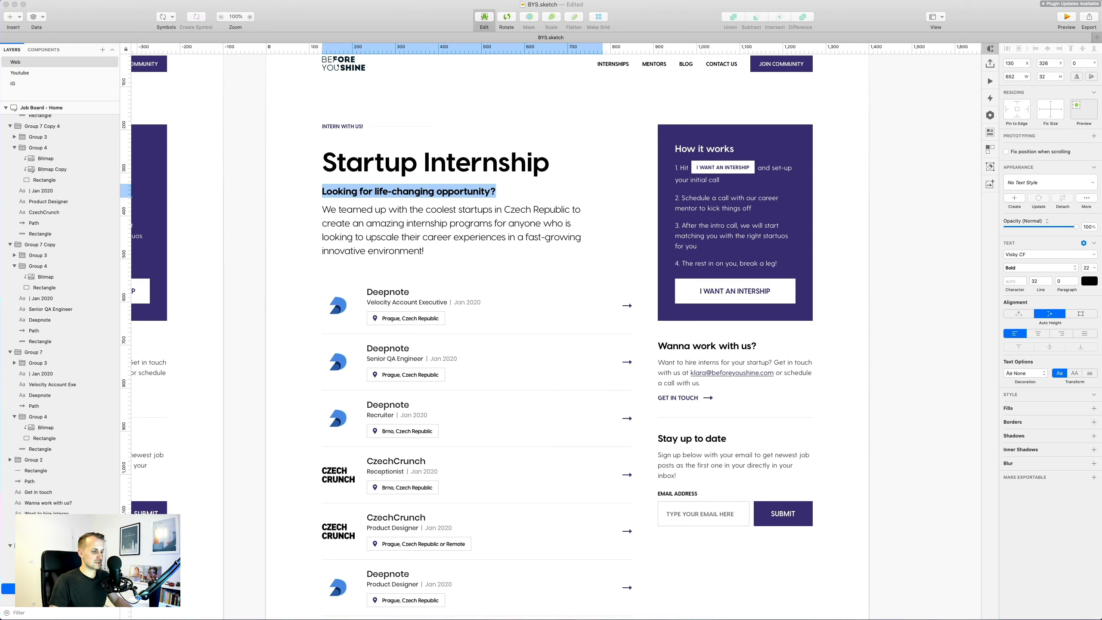
key(super+Tab)
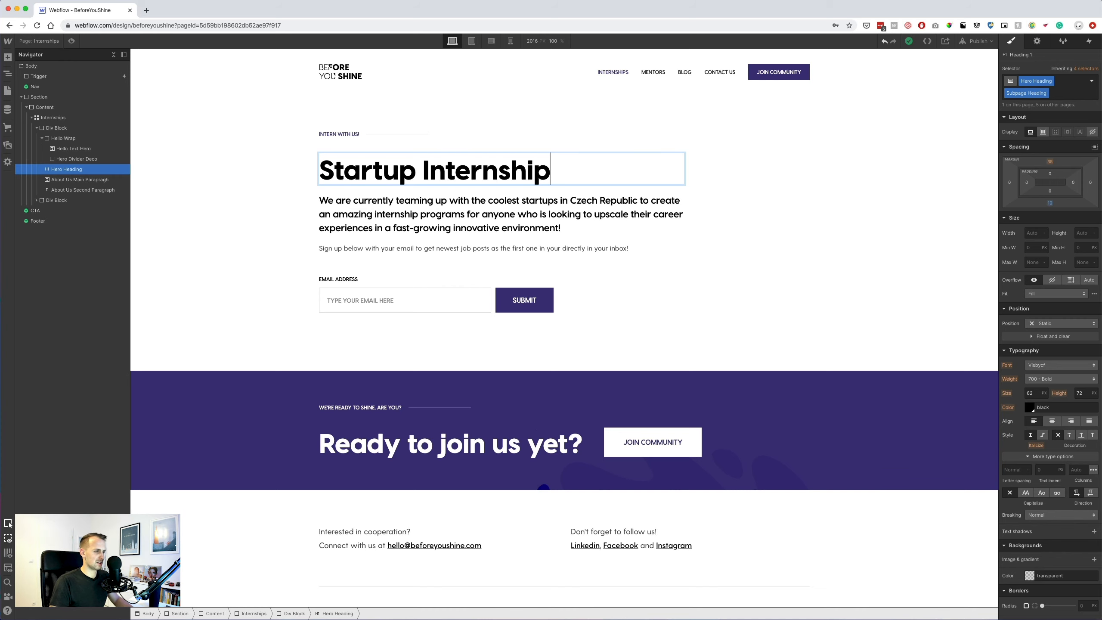
Replace the intro paragraph with 'Looking for life-changing opportunity?'.
click(477, 207)
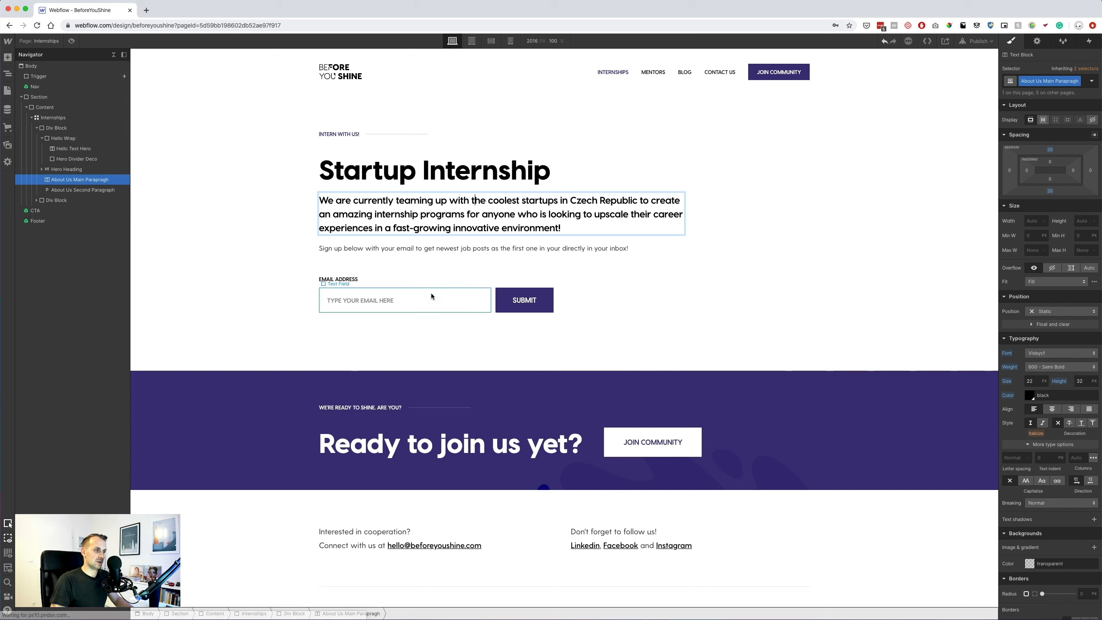
double_click(505, 208)
key(super+a)
key(super+v)
double_click(480, 170)
key(super+a)
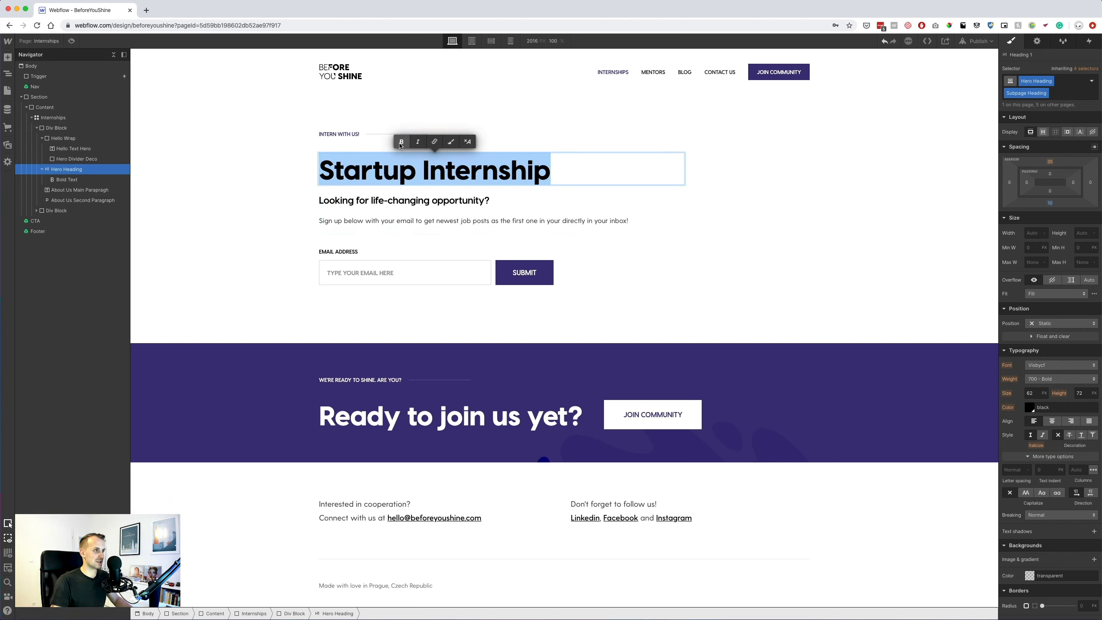
click(301, 201)
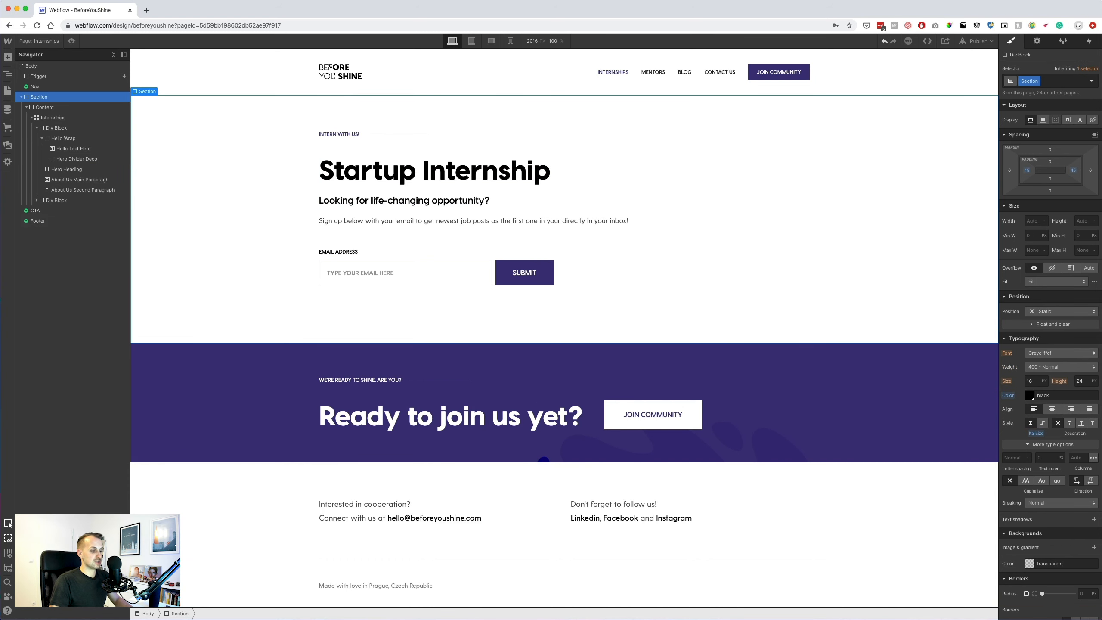
Select the 'We teamed up' paragraph in Sketch and duplicate the question line in Webflow.
key(super+Tab)
double_click(451, 214)
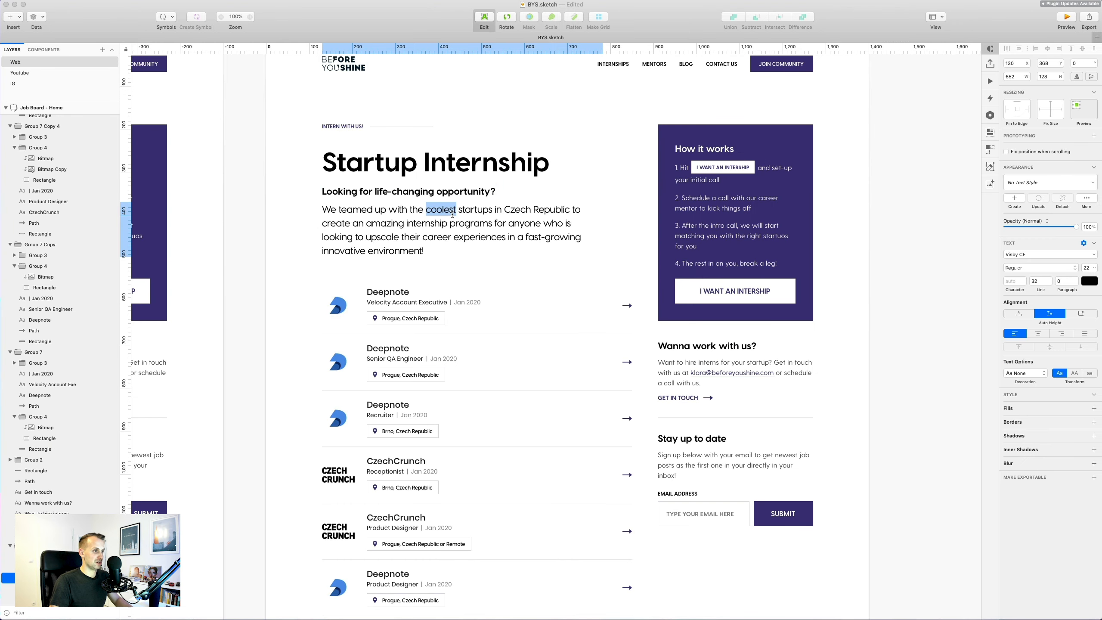
key(super+a)
key(super+c)
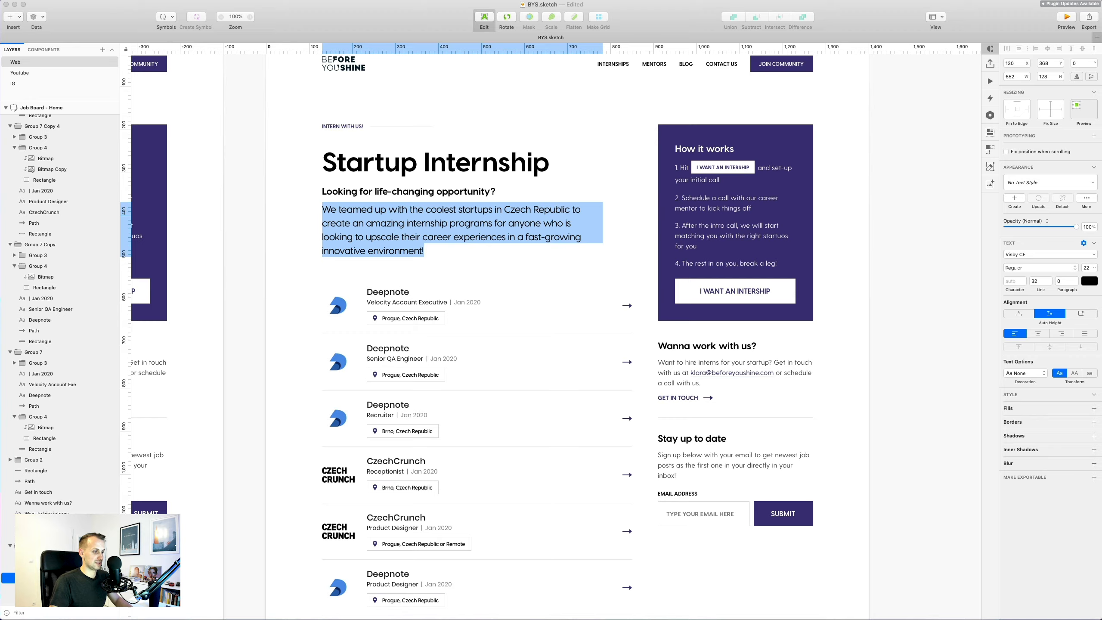
key(super+Tab)
click(468, 204)
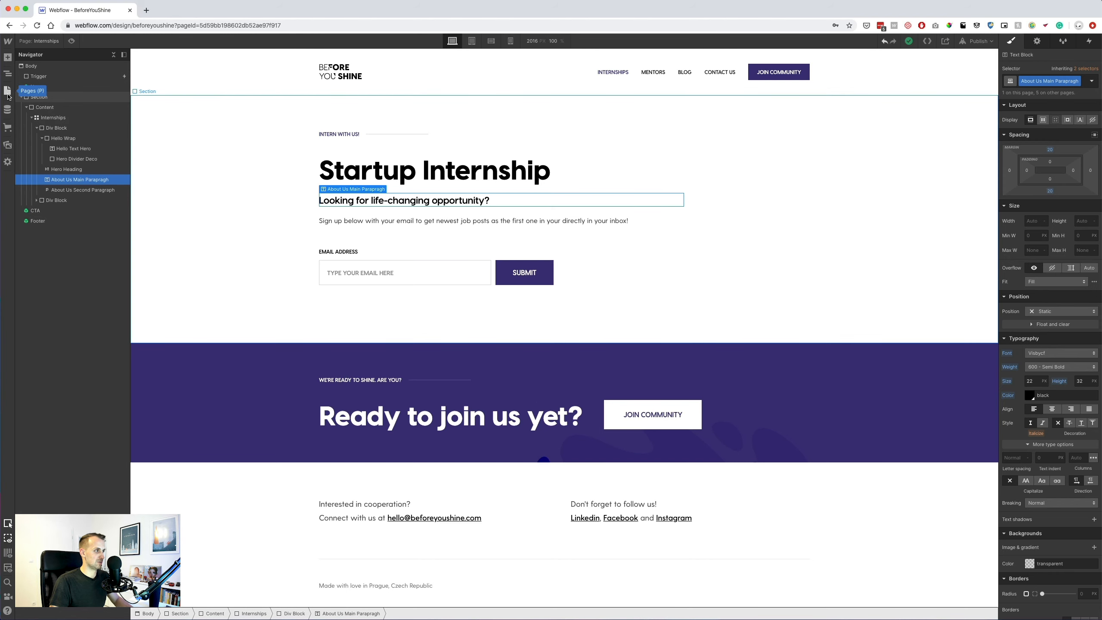
key(super+d)
click(75, 191)
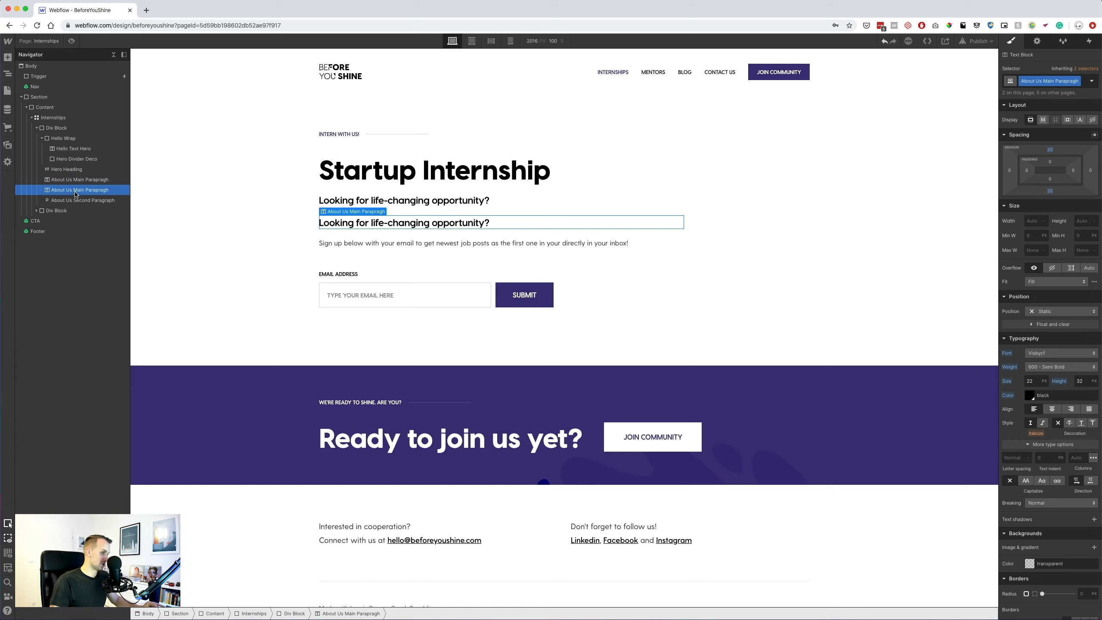
double_click(454, 222)
triple_click(454, 223)
key(ctrl+b)
click(443, 619)
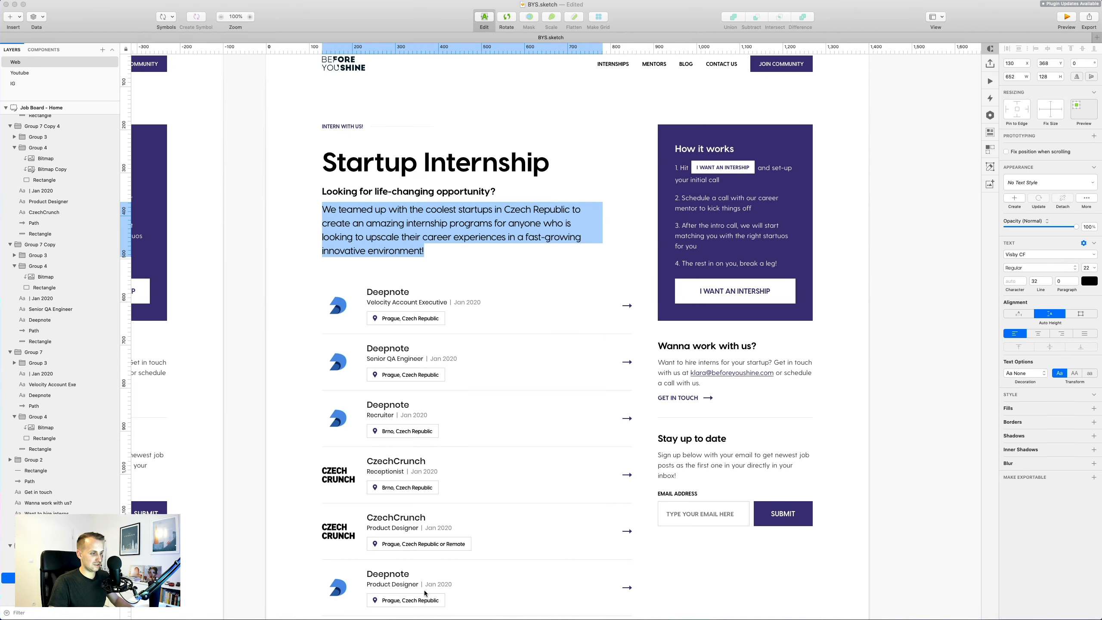
click(386, 619)
key(super+a)
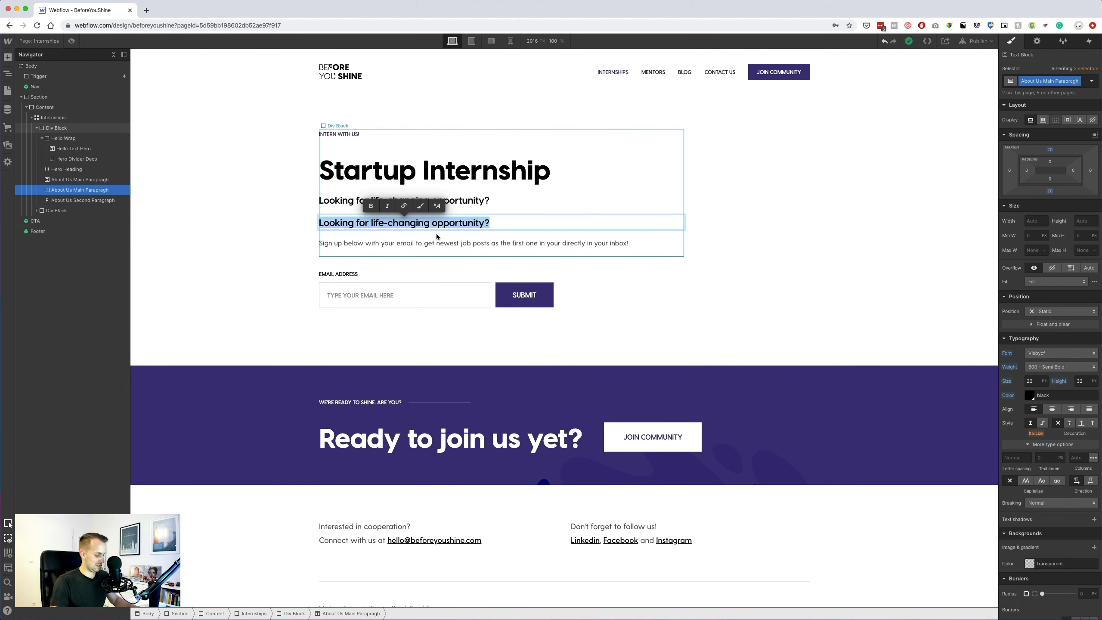
key(super+v)
key(super+a)
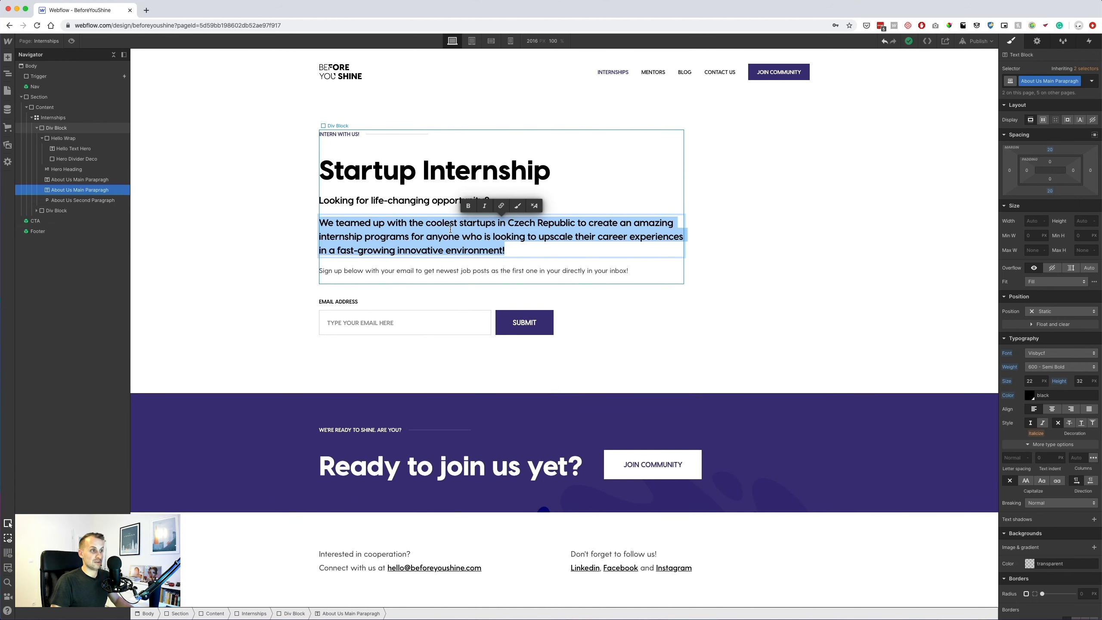
scroll(436, 234, down, 1)
click(405, 246)
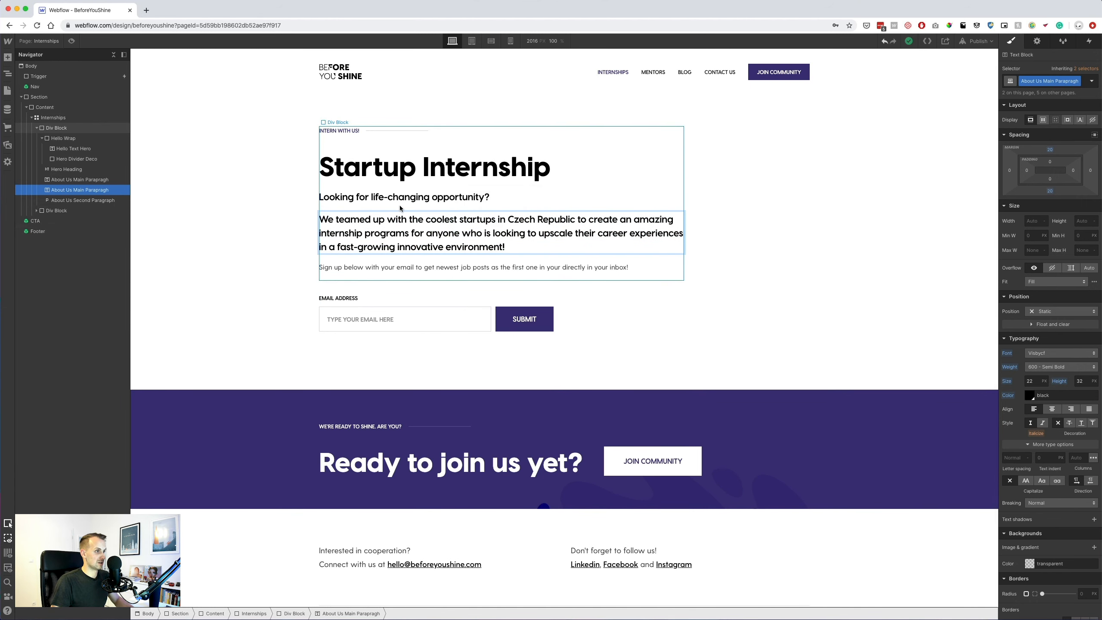
triple_click(398, 225)
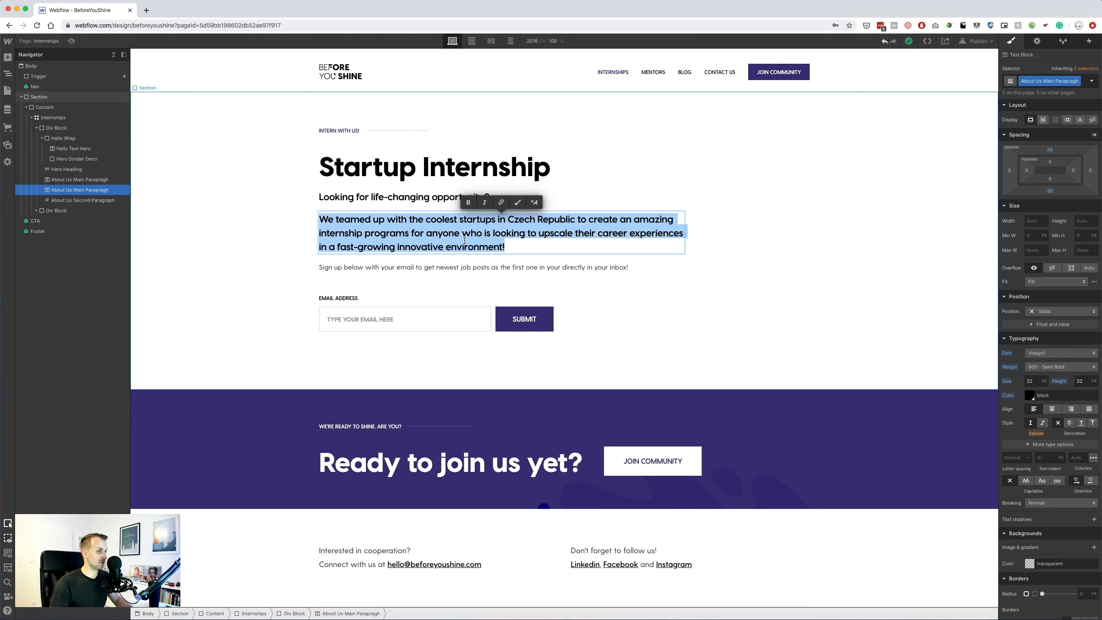
click(295, 231)
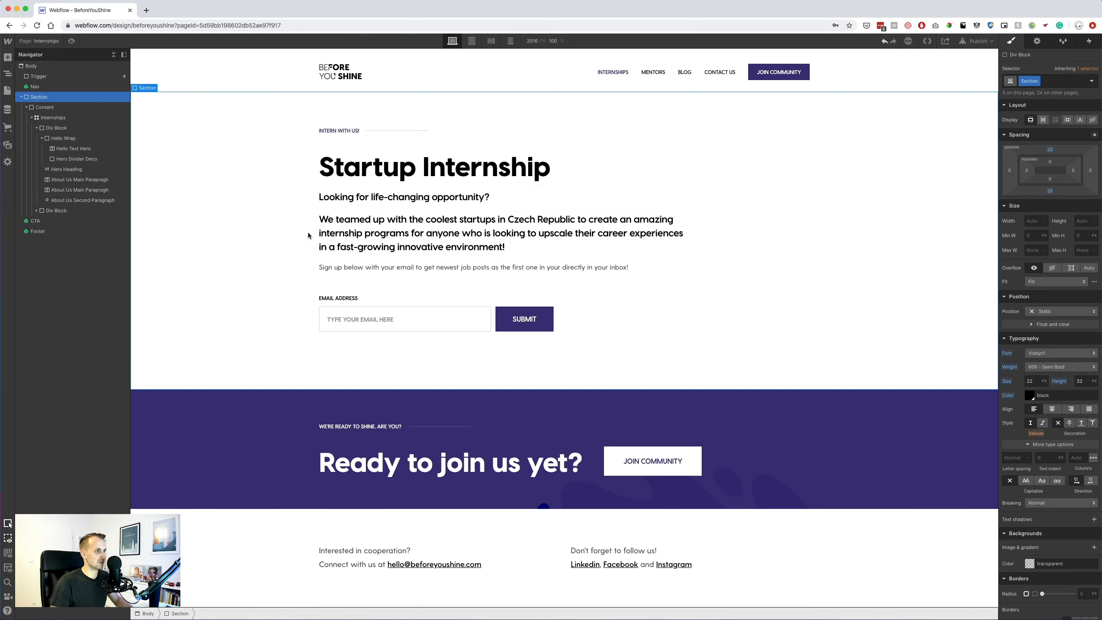
key(super+Tab)
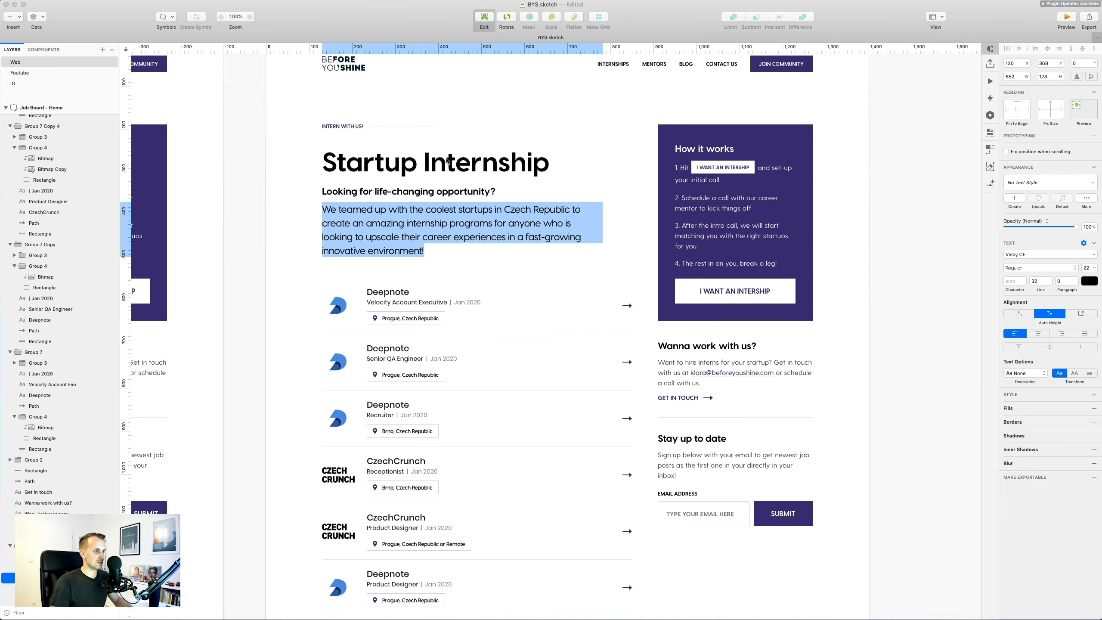
click(418, 217)
click(290, 228)
click(378, 224)
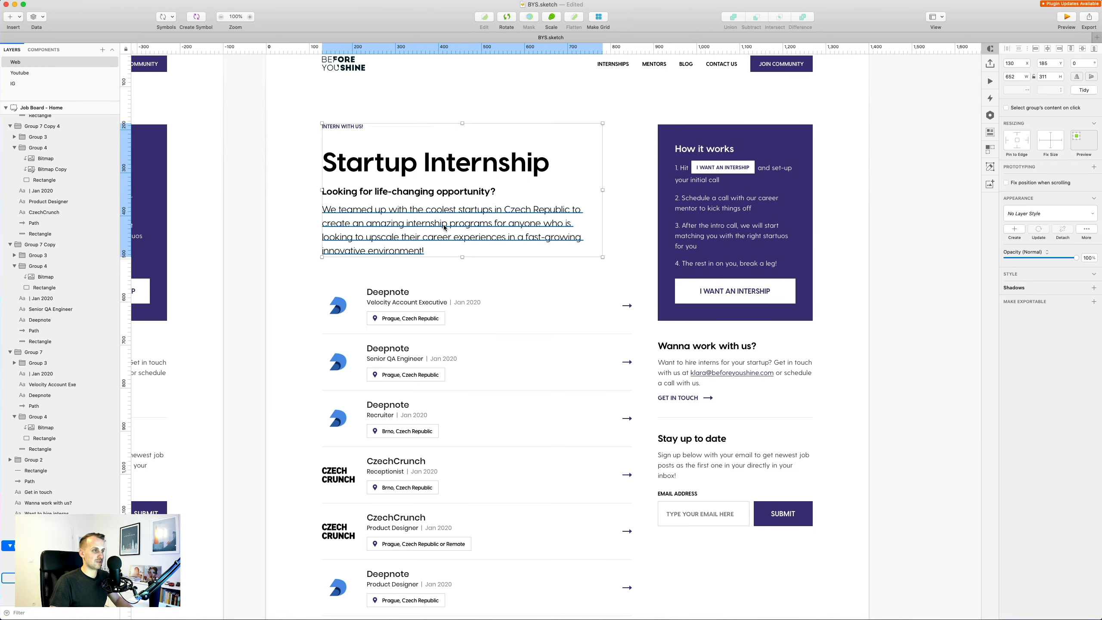
double_click(443, 225)
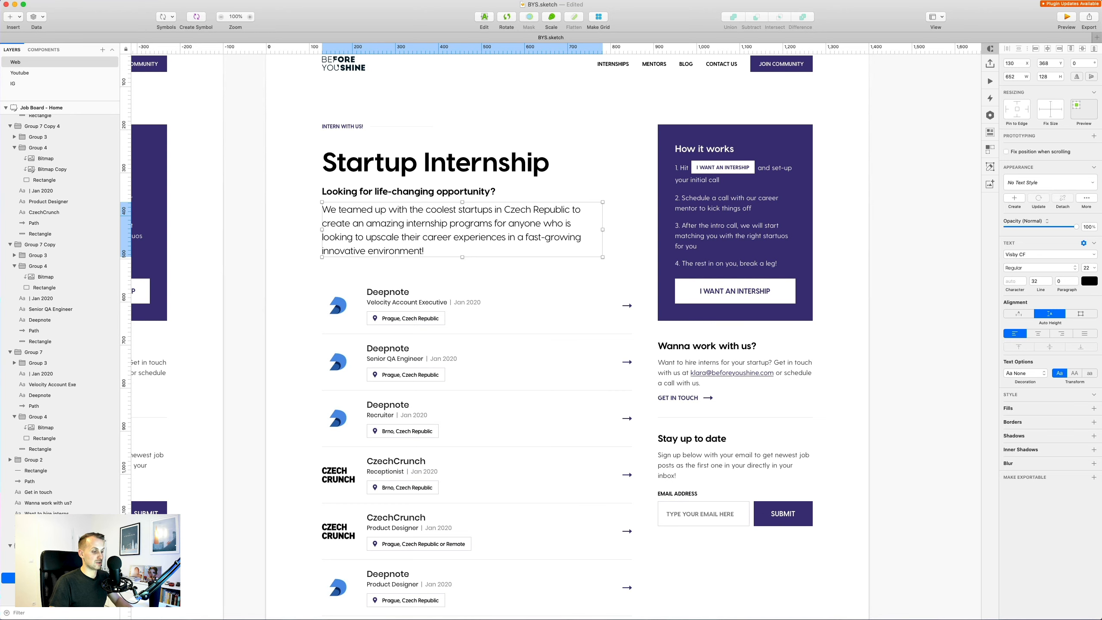
key(super+Tab)
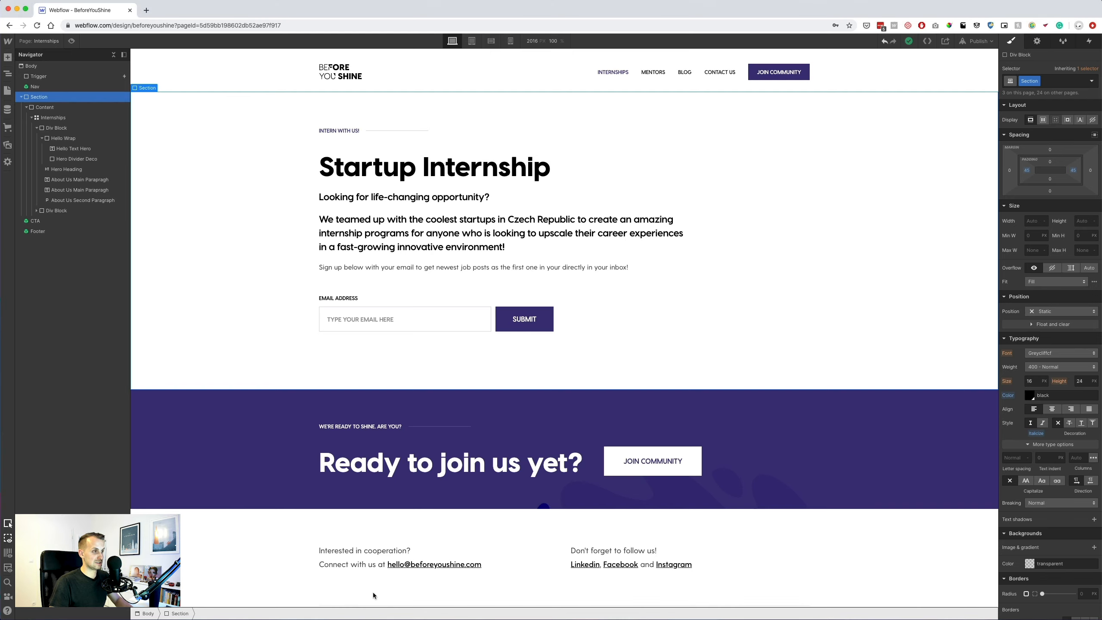
Duplicate the question line's class as 'Internships Subheadline' with a bottom margin of 10.
click(409, 199)
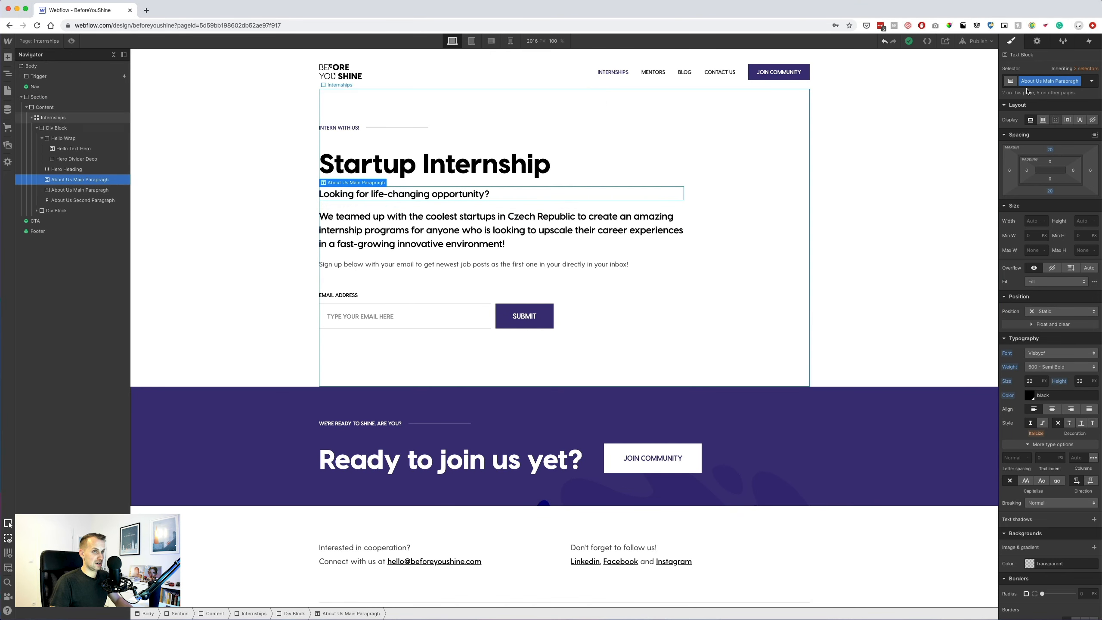
click(1083, 86)
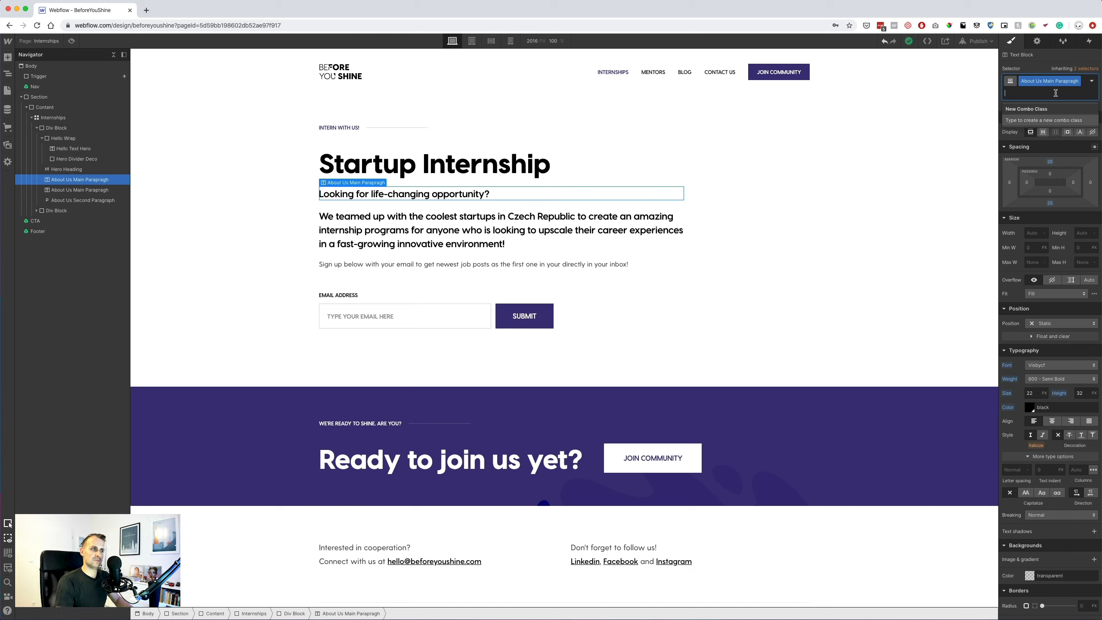
click(1071, 79)
click(1052, 111)
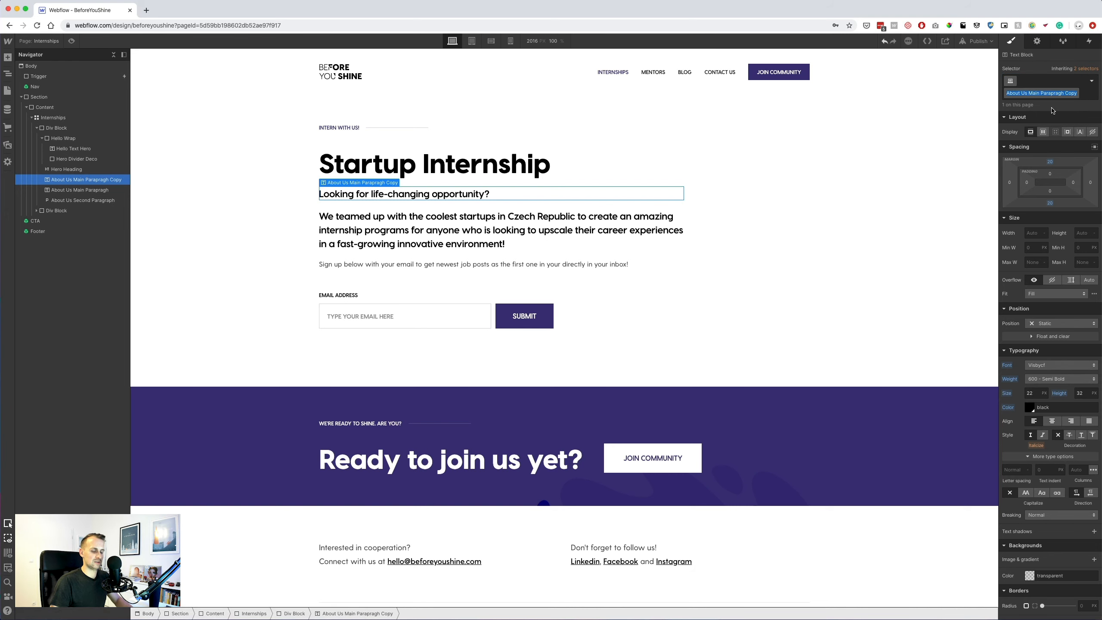
text(Int)
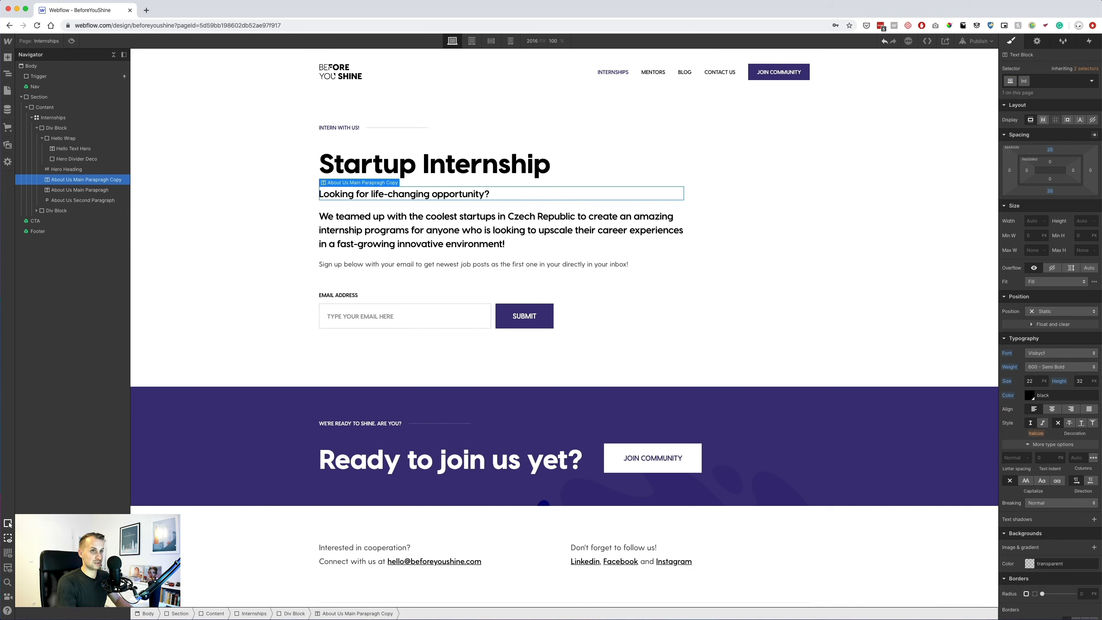
text(ernships)
key(Return)
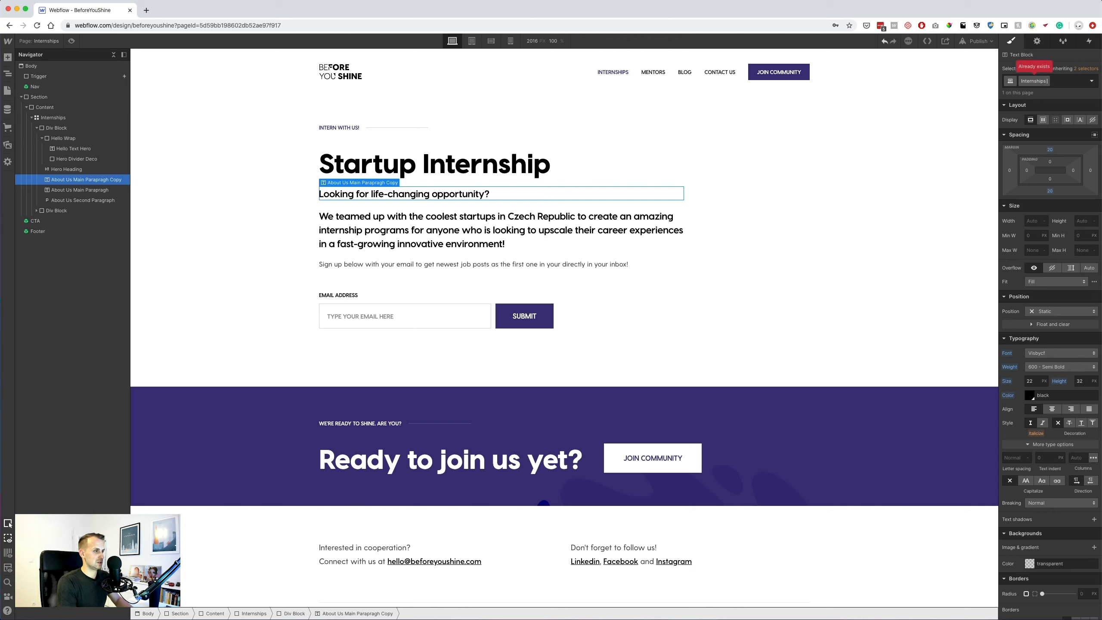
text(S)
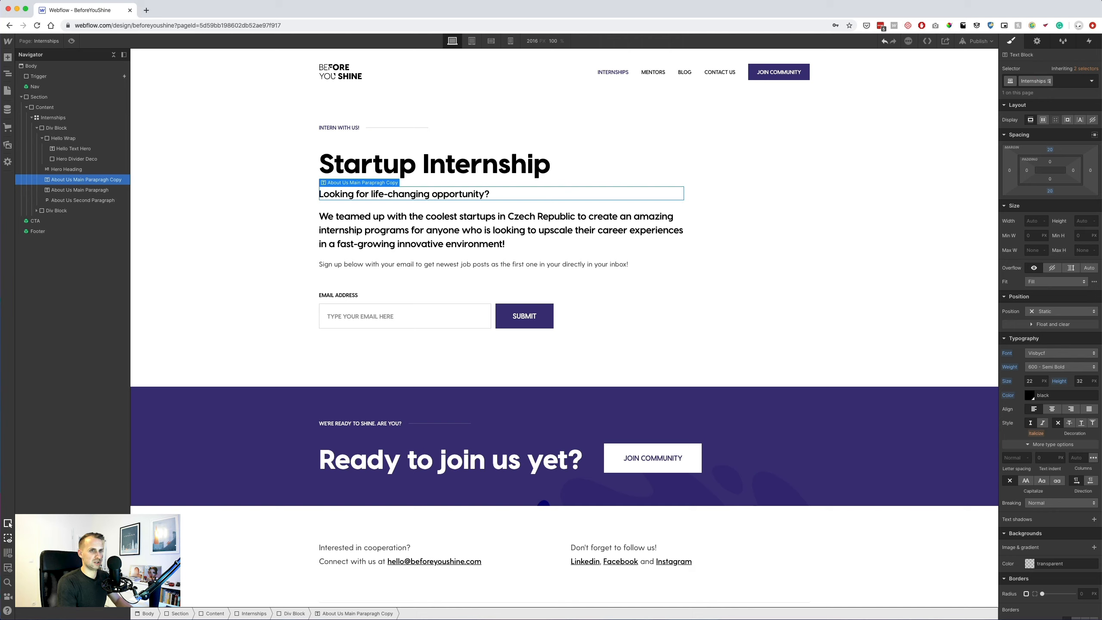
text(ubheadline)
key(Return)
click(1051, 191)
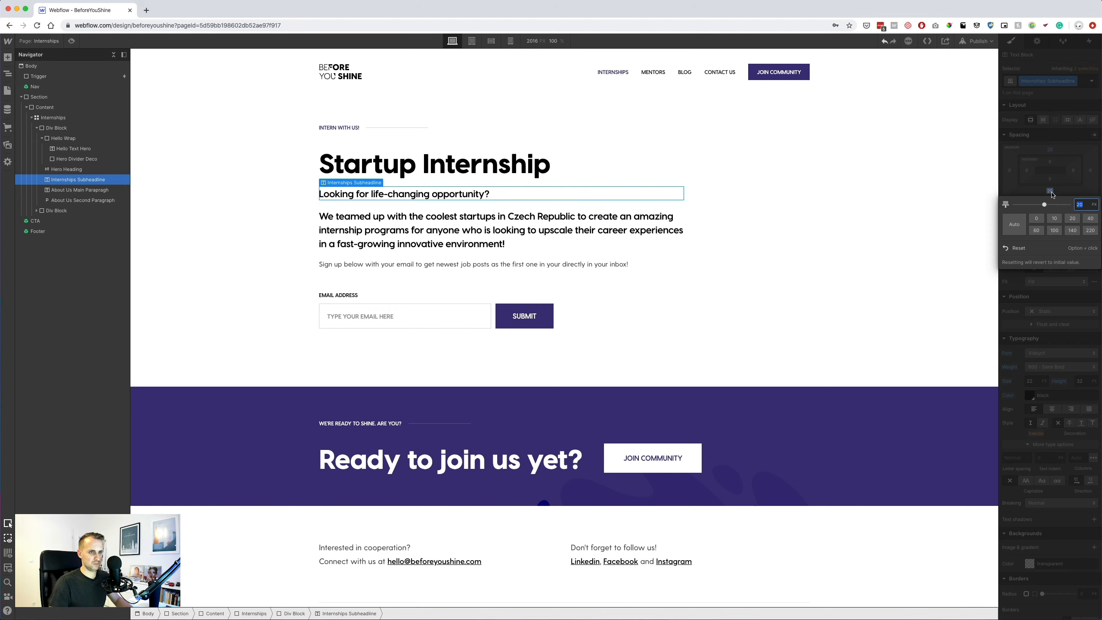
key(Return)
scroll(678, 234, down, 2)
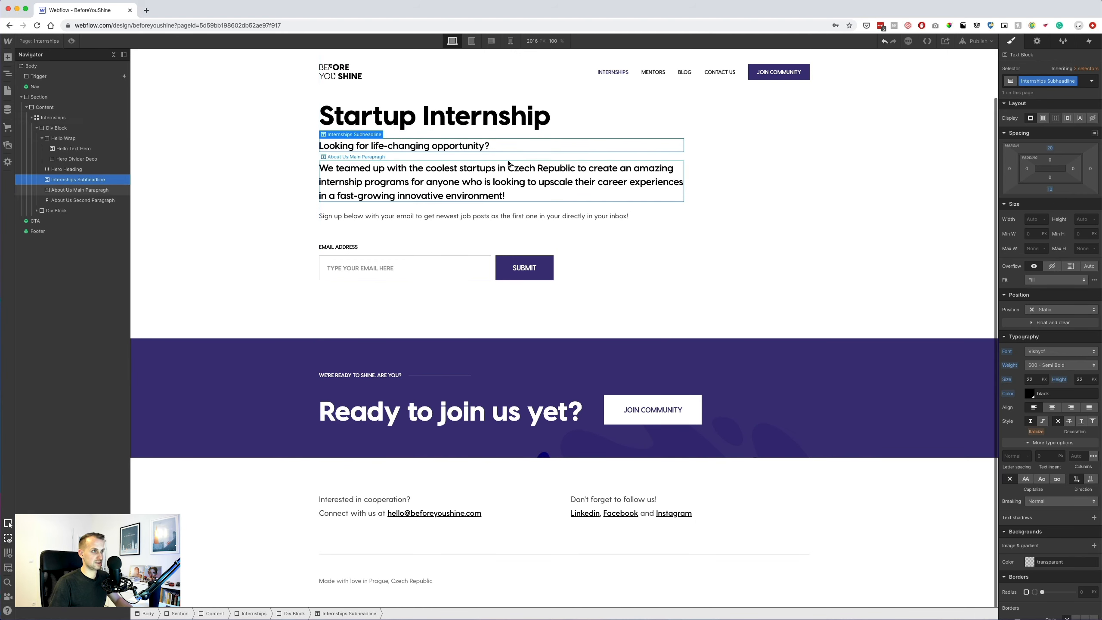
scroll(501, 232, up, 2)
Give the long paragraph Internships Subheadline plus combo class 'Internships Second Subheadline' at 400 Normal weight.
click(460, 231)
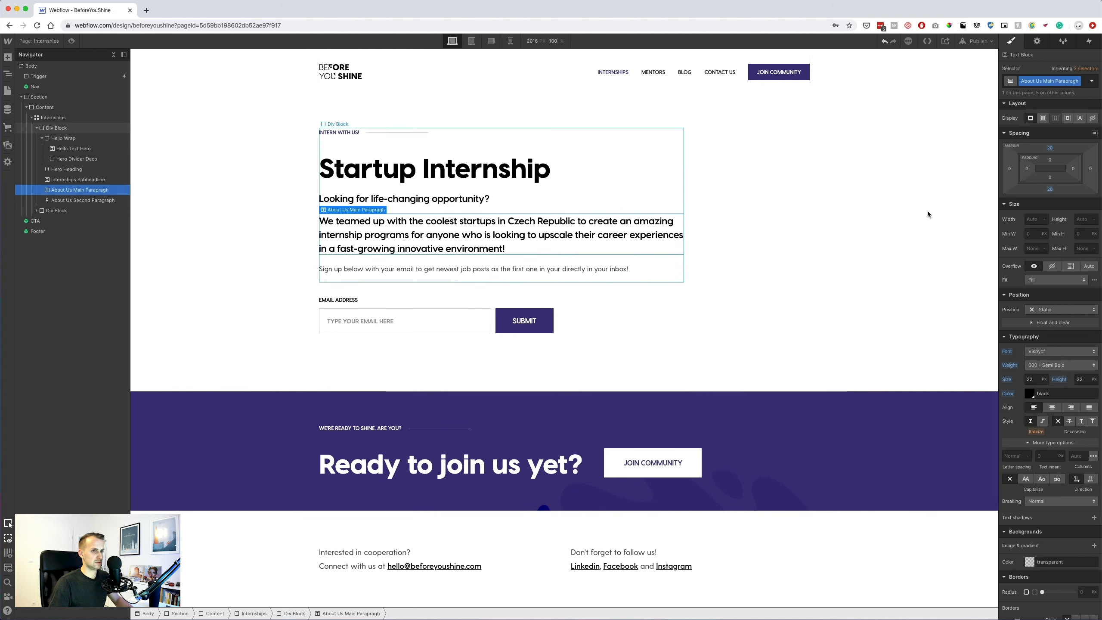
click(1083, 84)
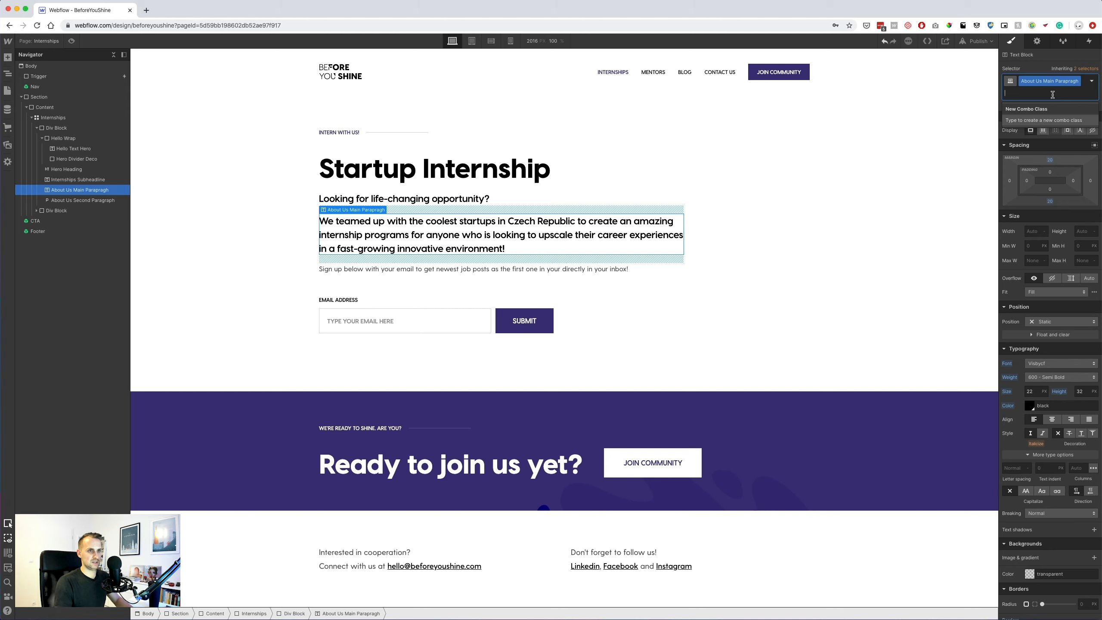
key(BackSpace)
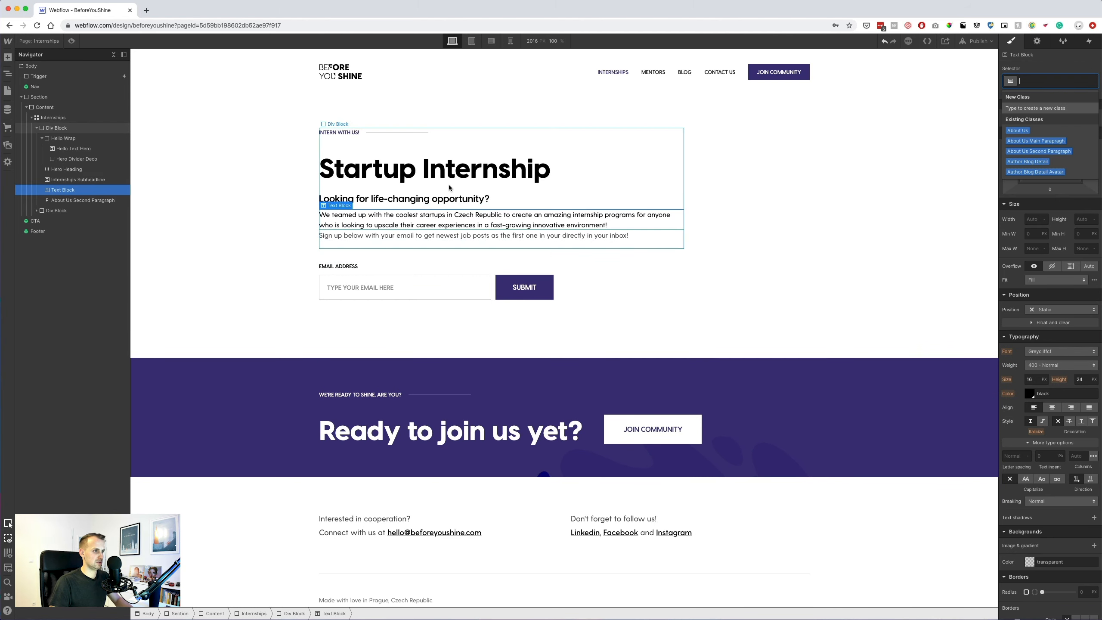
text(Inten)
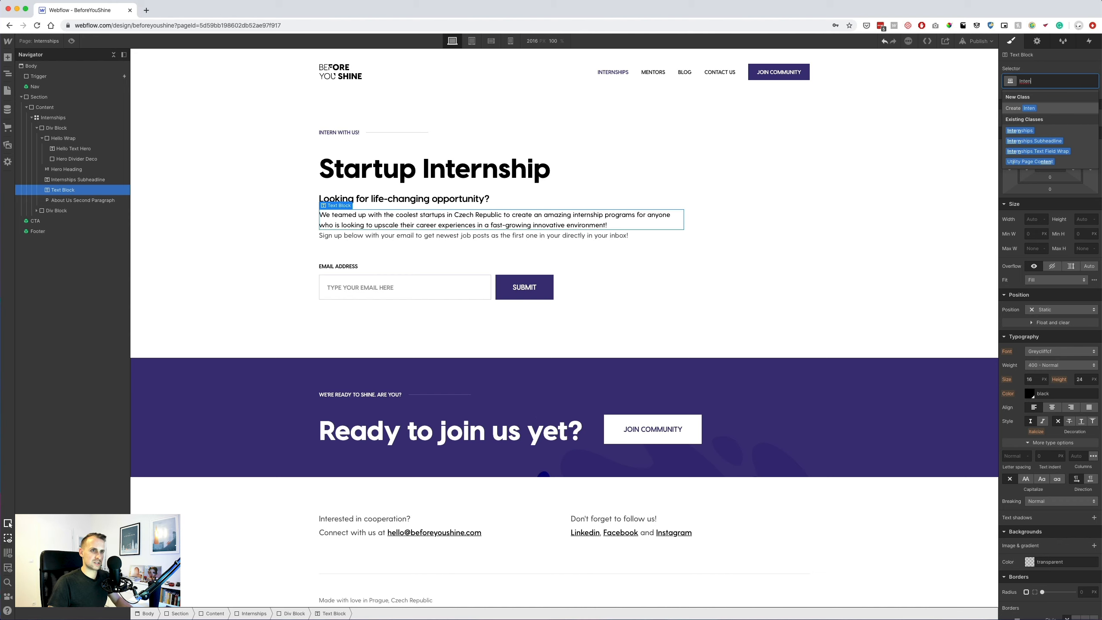
click(1041, 140)
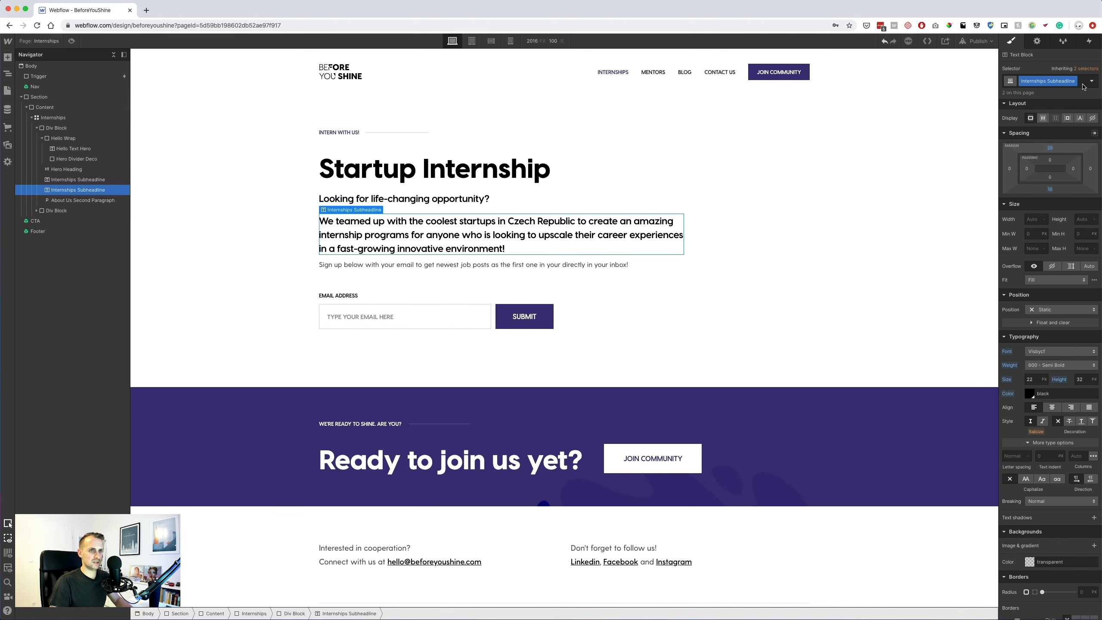
click(1082, 86)
text(In)
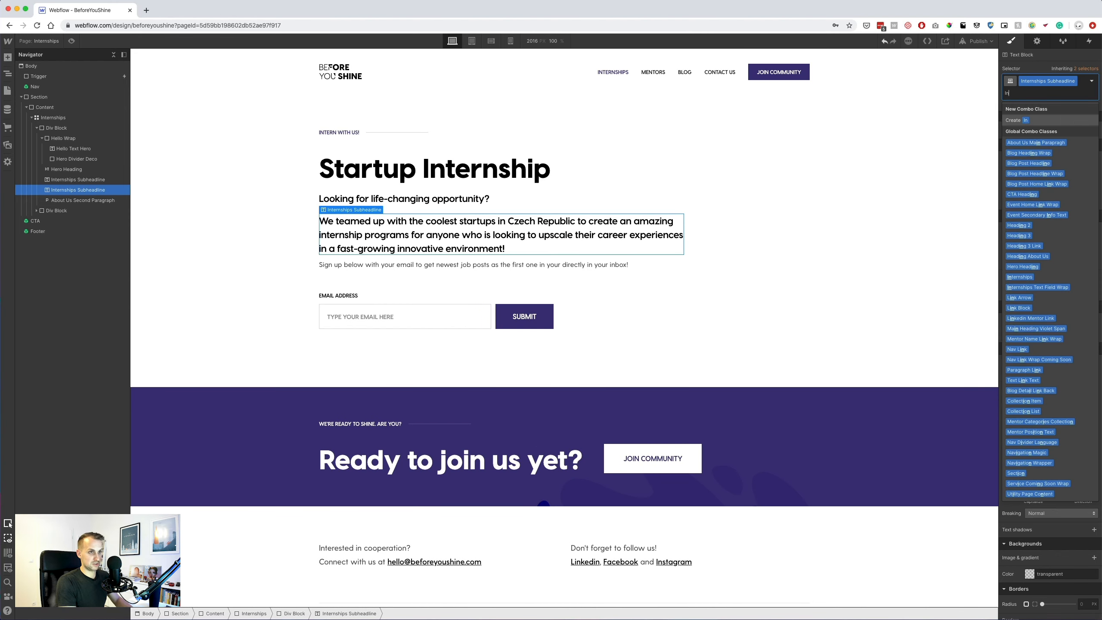
text(ternships Second Subheadline)
key(Return)
click(1036, 390)
click(1054, 377)
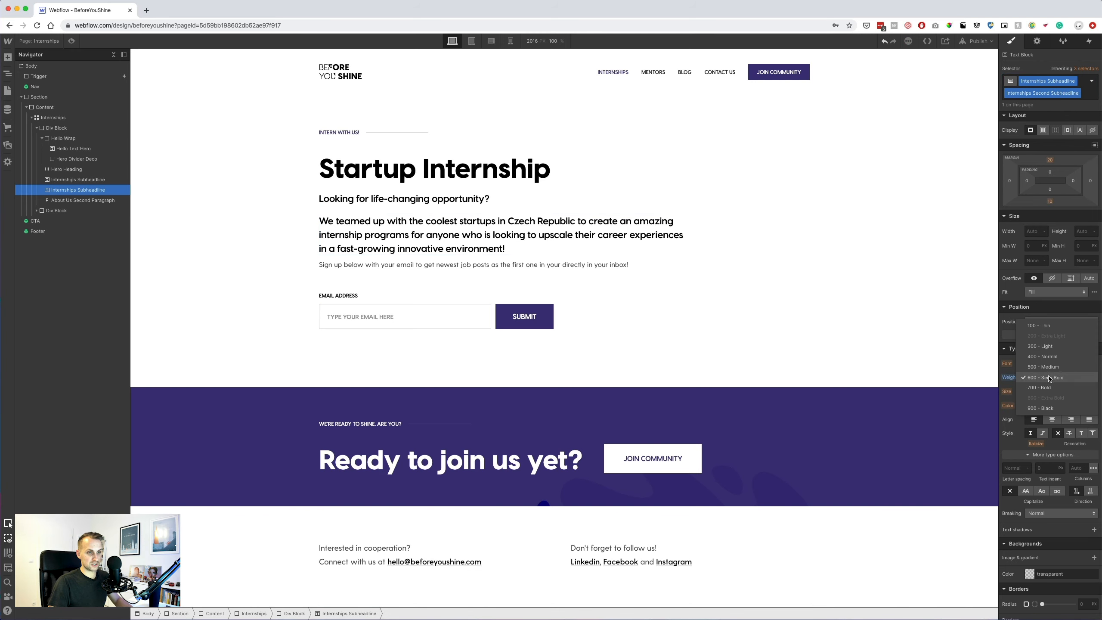
click(1042, 356)
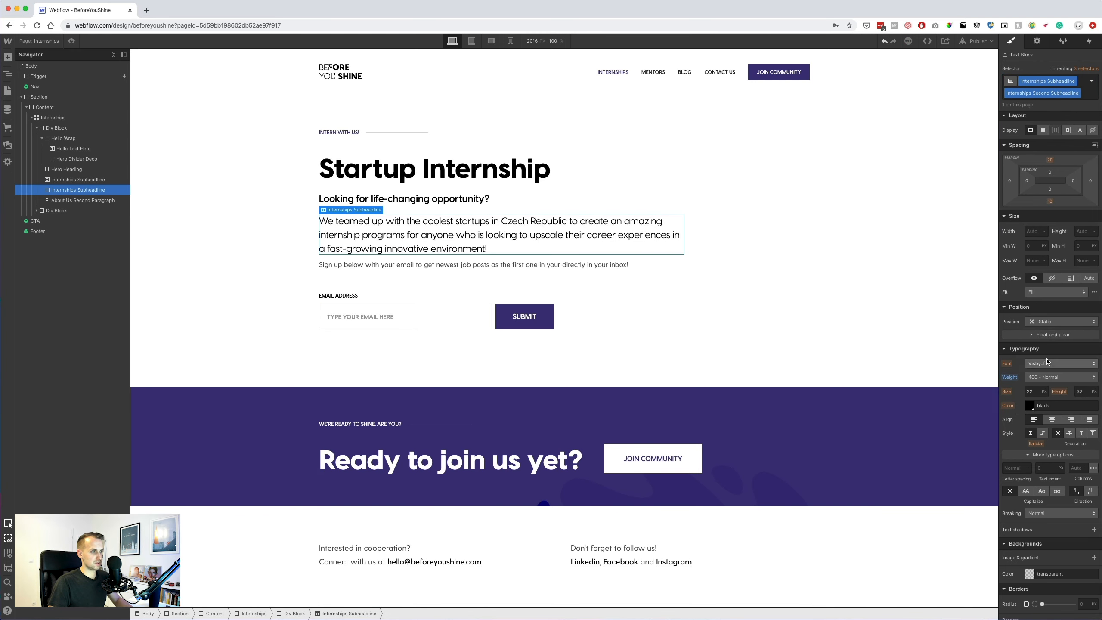
key(super+Tab)
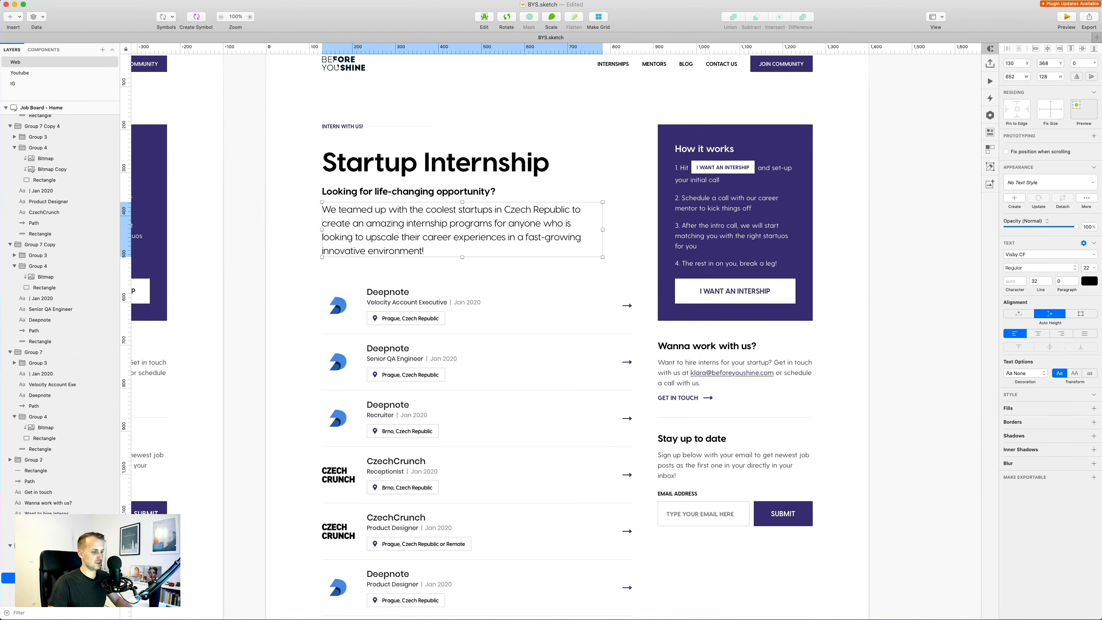
Give the intro paragraph a 10 px margin and reset the question line's bottom margin to 0.
key(super+Tab)
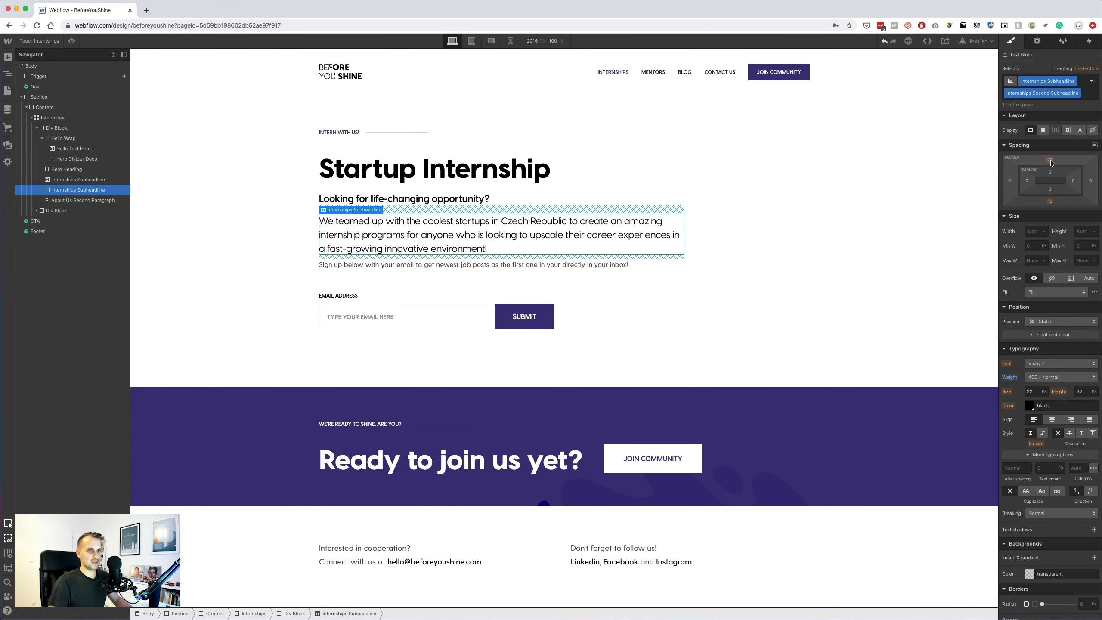
click(1049, 201)
key(Return)
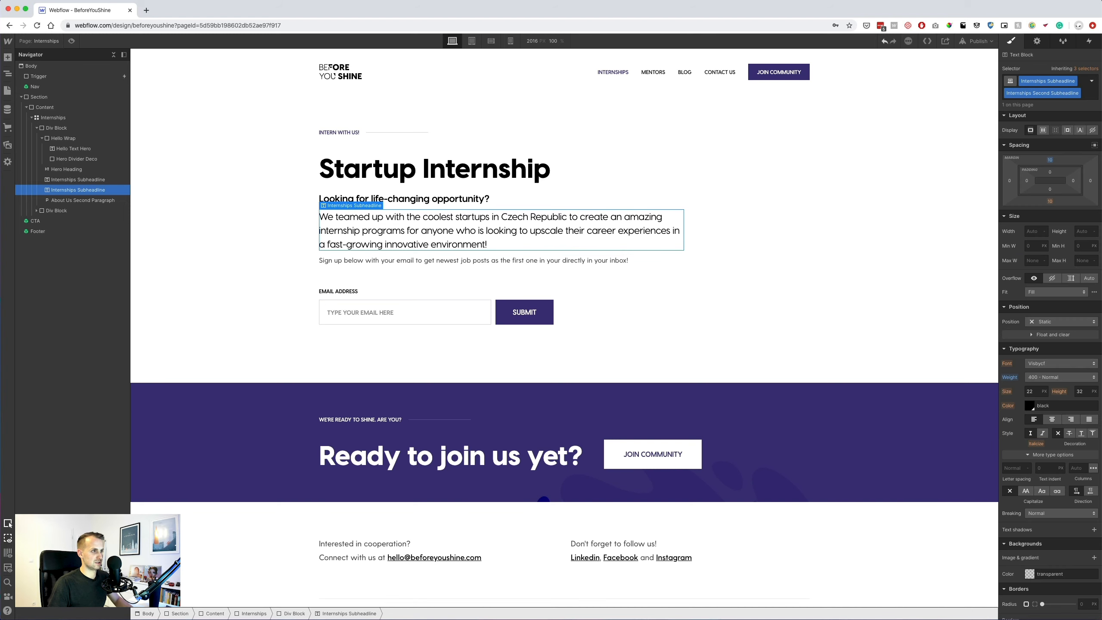
click(487, 198)
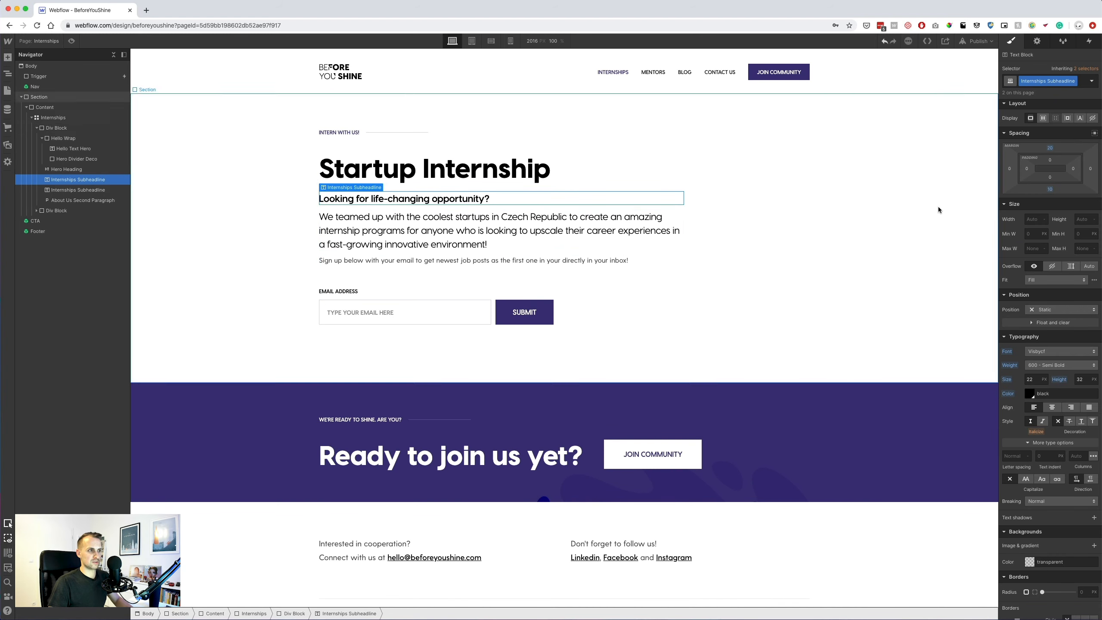
alt+click(1049, 191)
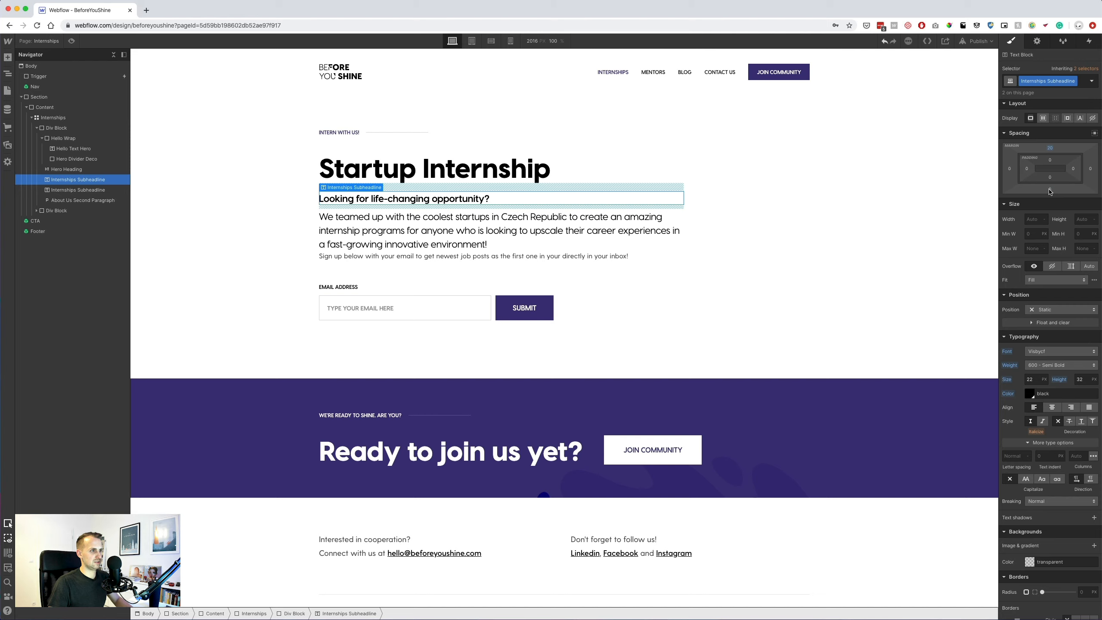
Select the 'Sign up below' paragraph and collapse Hello Wrap in the Navigator.
click(515, 257)
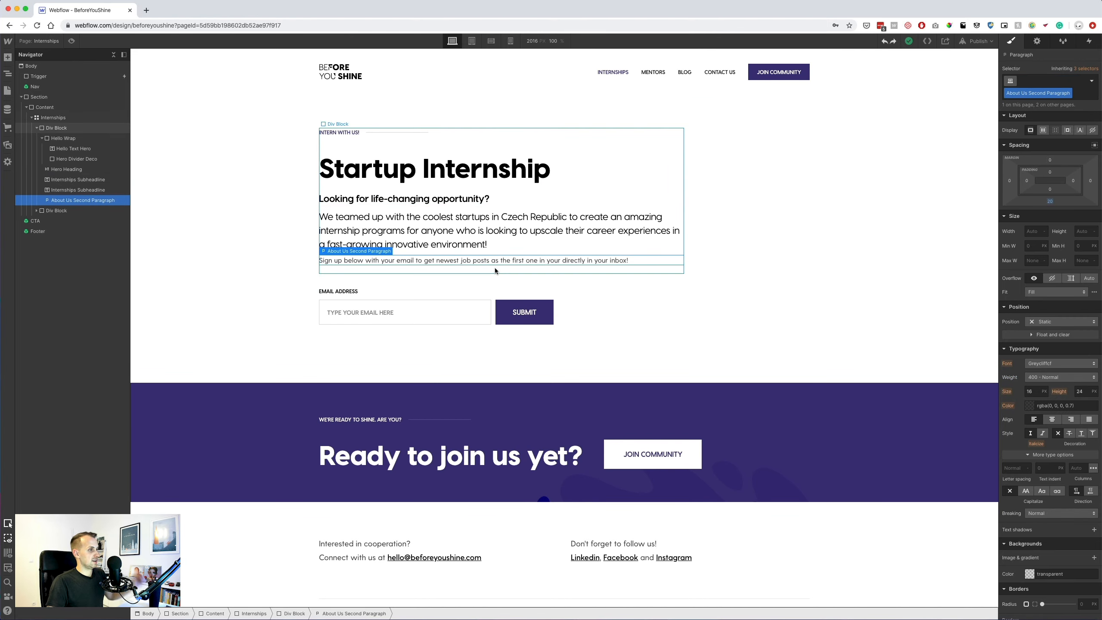
click(41, 139)
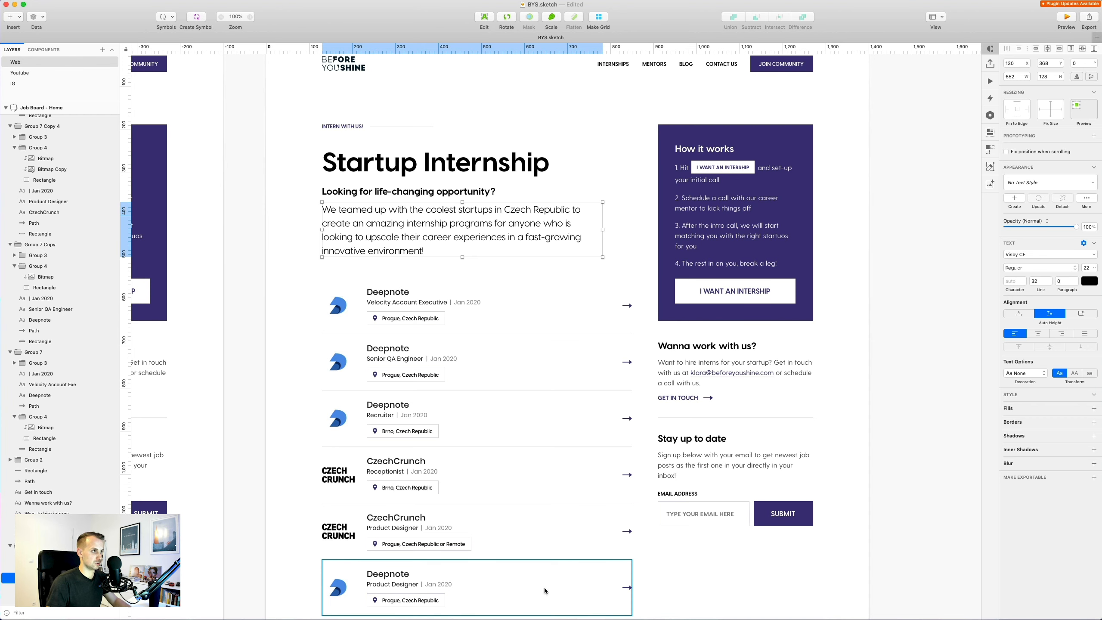
key(super+Tab)
click(36, 129)
Open the Internships grid editor and show the Sketch artboard's layout column grid for reference.
click(31, 118)
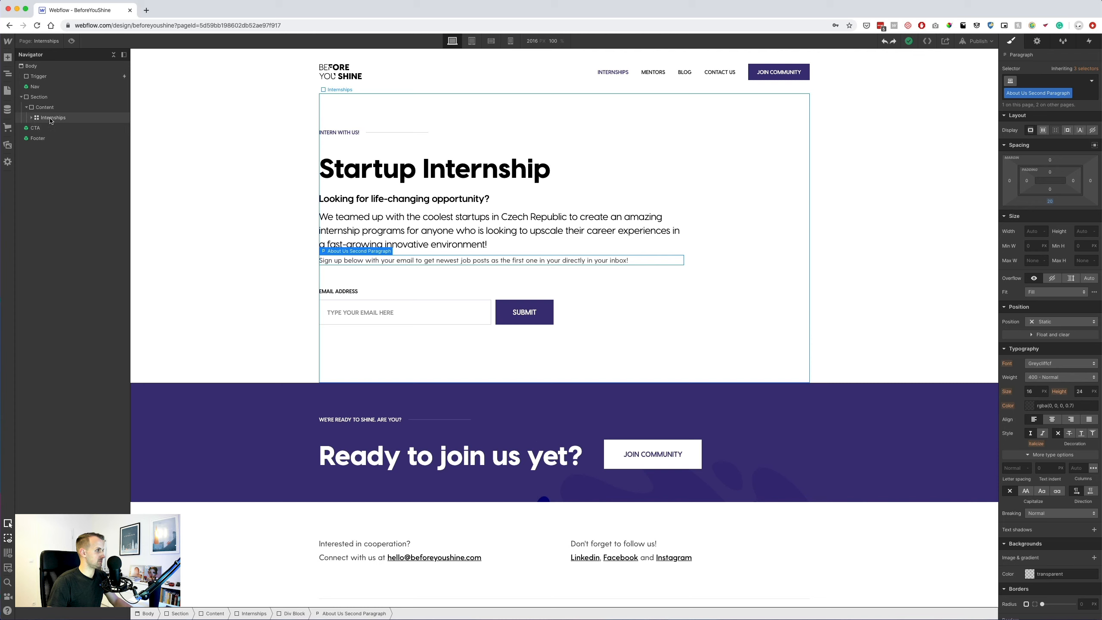
click(50, 118)
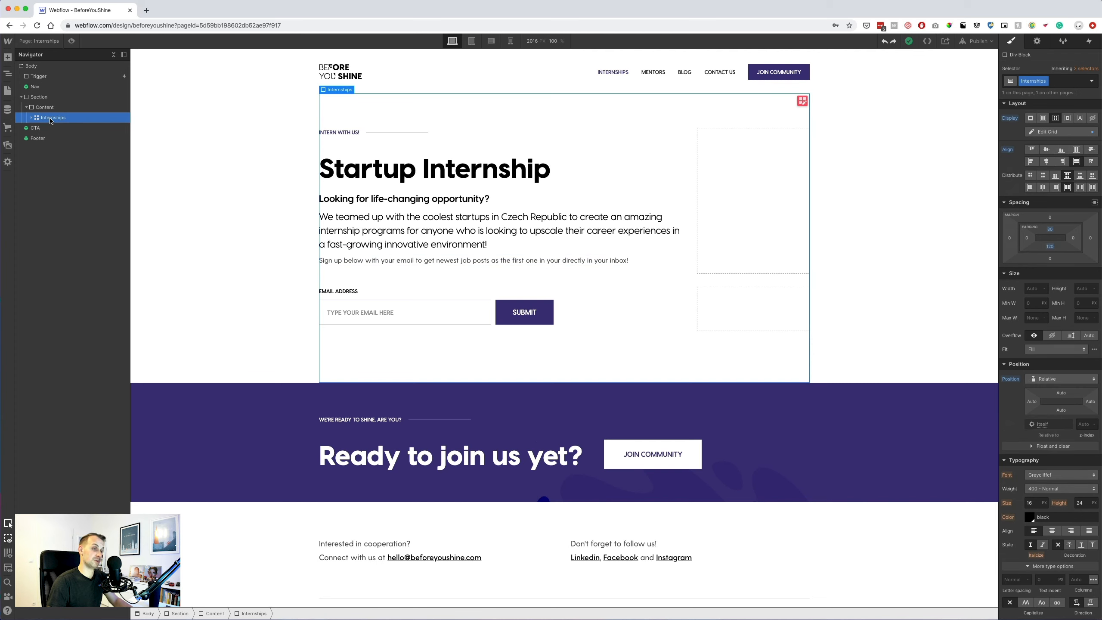
key(Down)
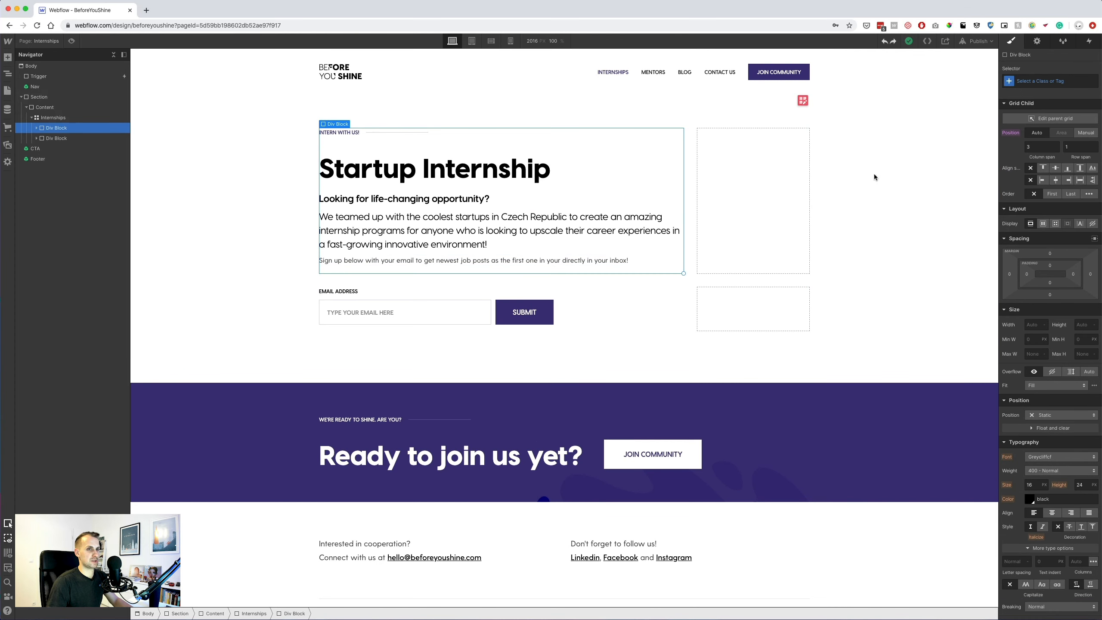
click(62, 117)
click(1046, 133)
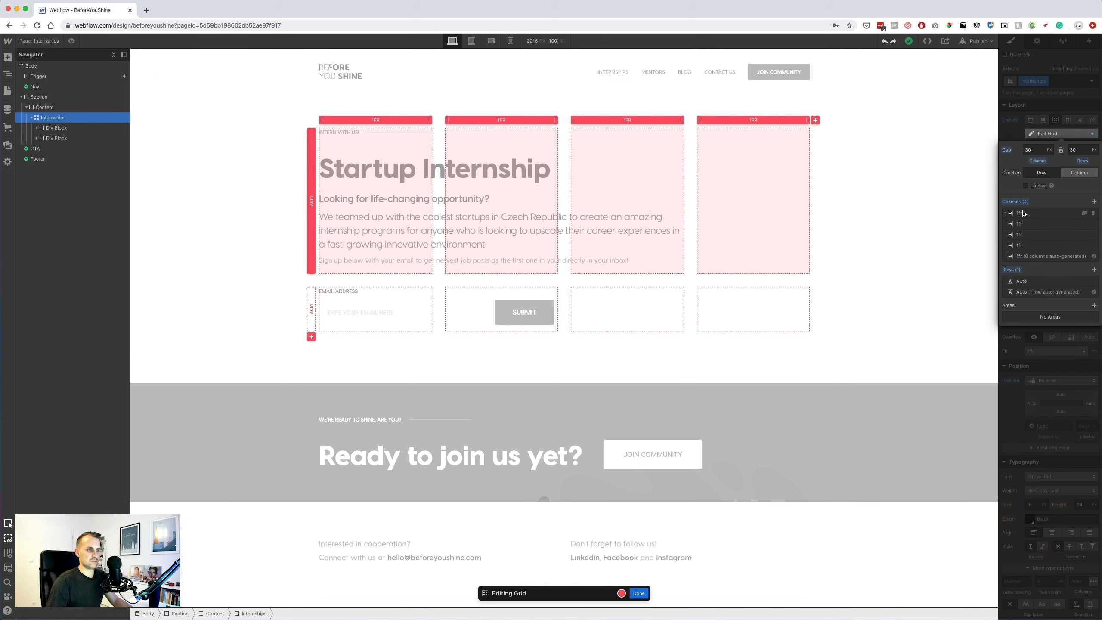
key(super+Tab)
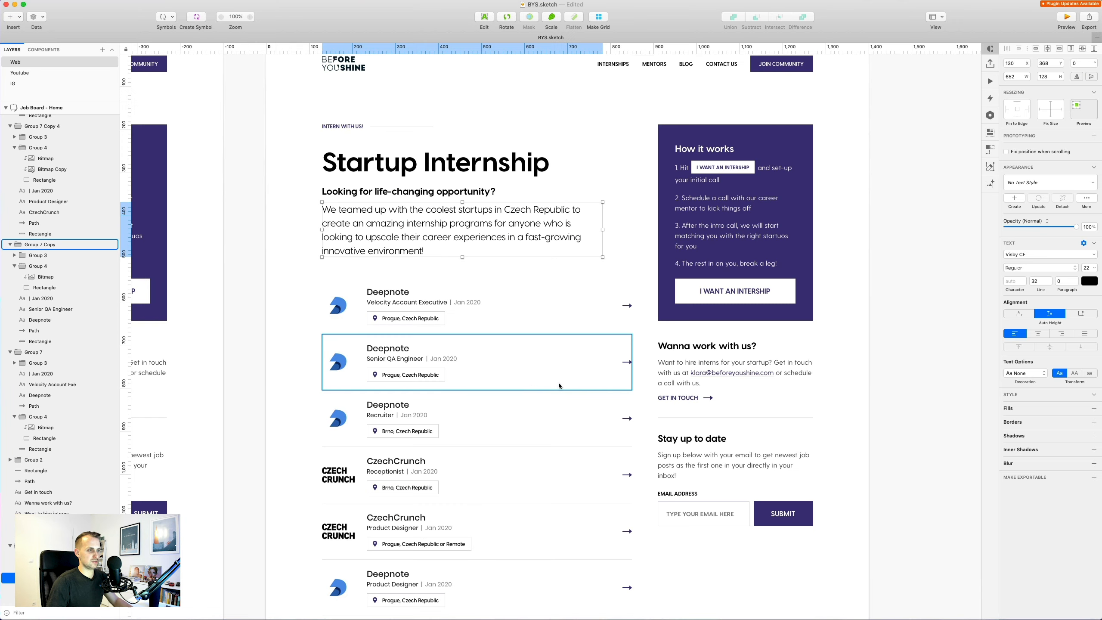
click(642, 263)
key(ctrl+l)
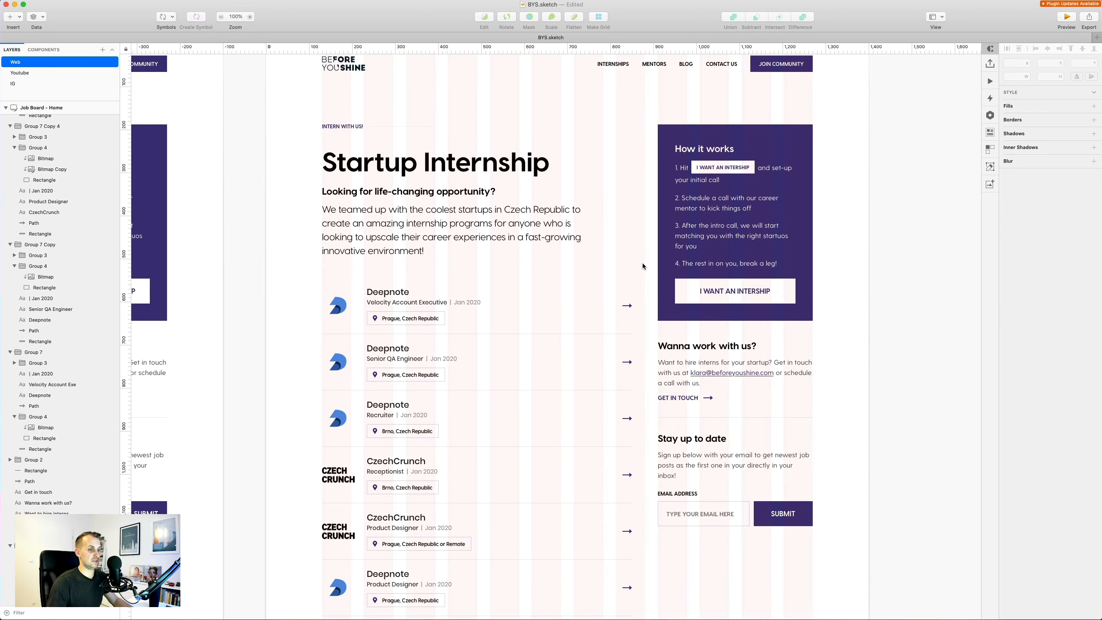
key(super+Tab)
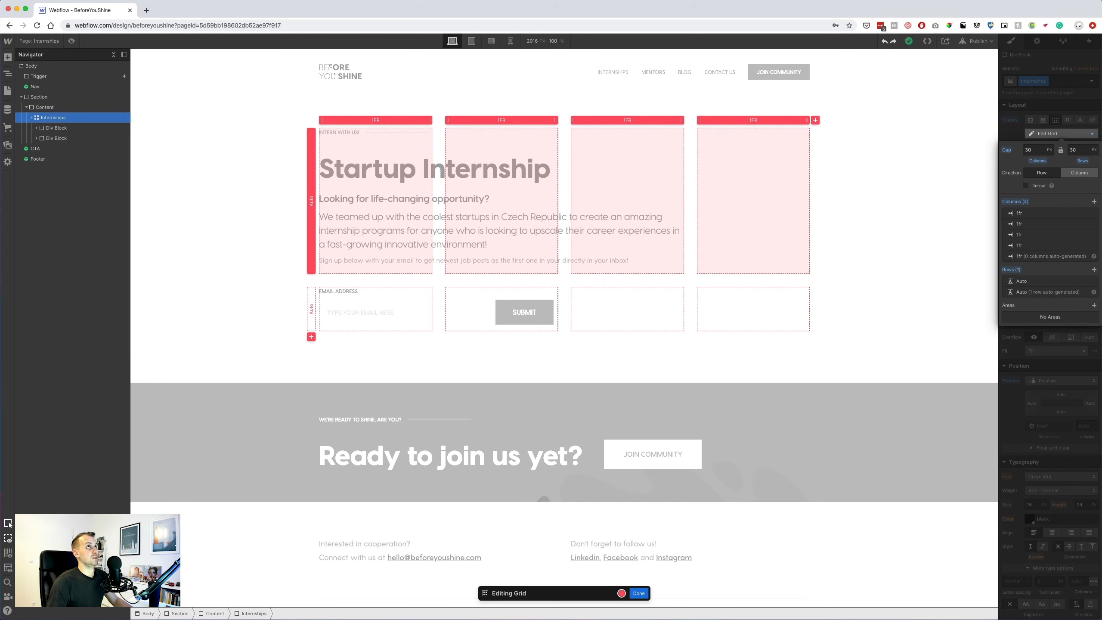
Add two grid columns and move the signup paragraph into the second Div Block.
click(1095, 203)
click(1095, 202)
drag(54, 179, 54, 188)
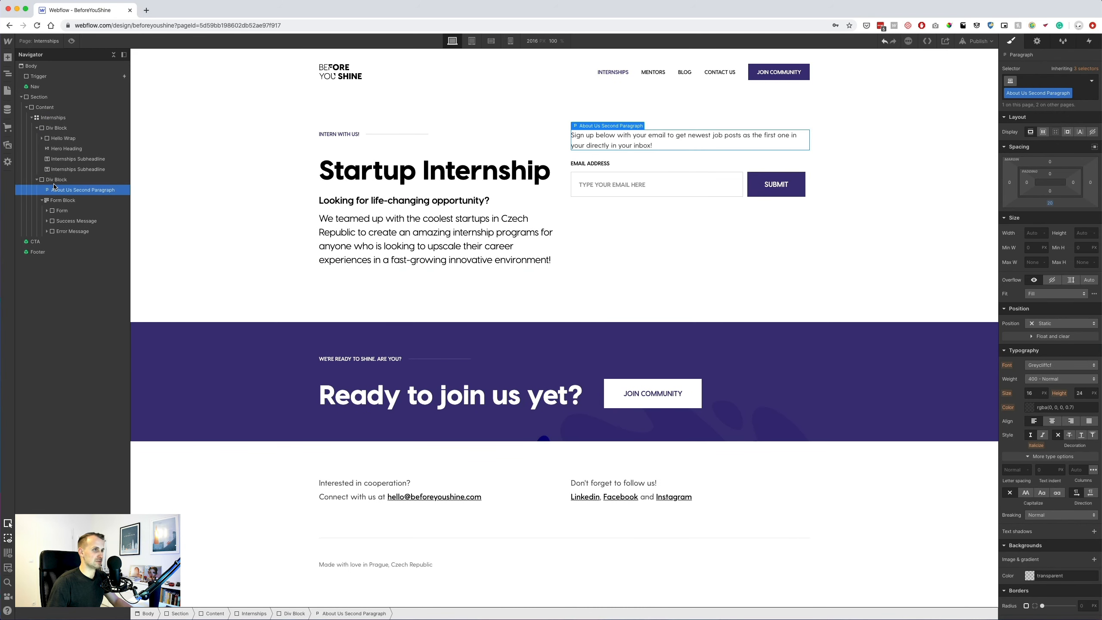
Stretch the intro block across four columns and add a new Div Block as Internships' first child.
click(509, 151)
drag(558, 270, 605, 272)
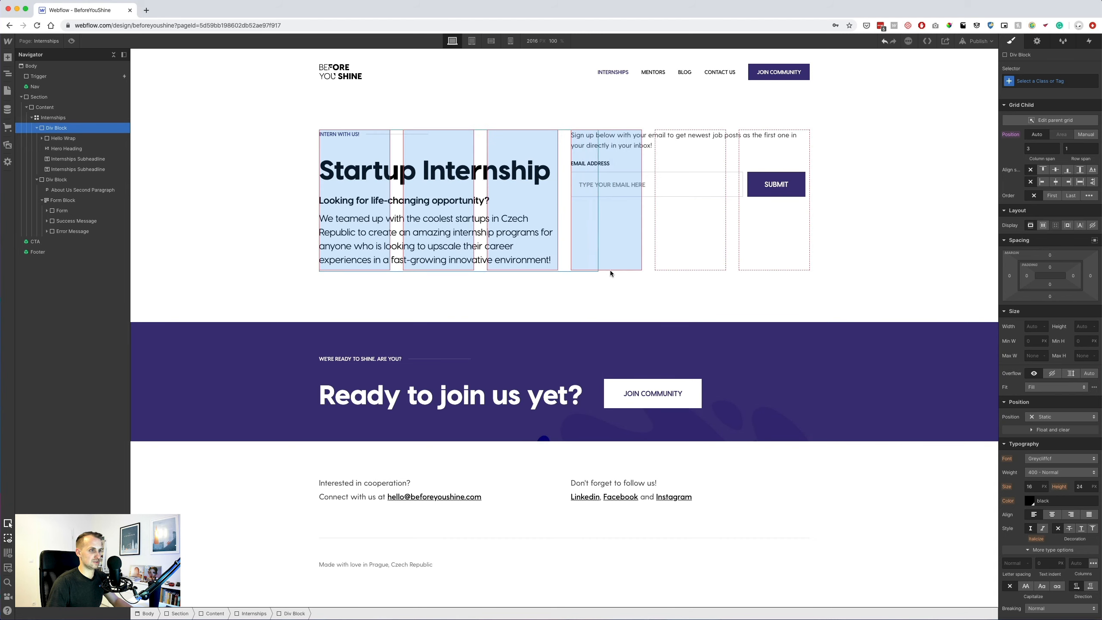
click(8, 57)
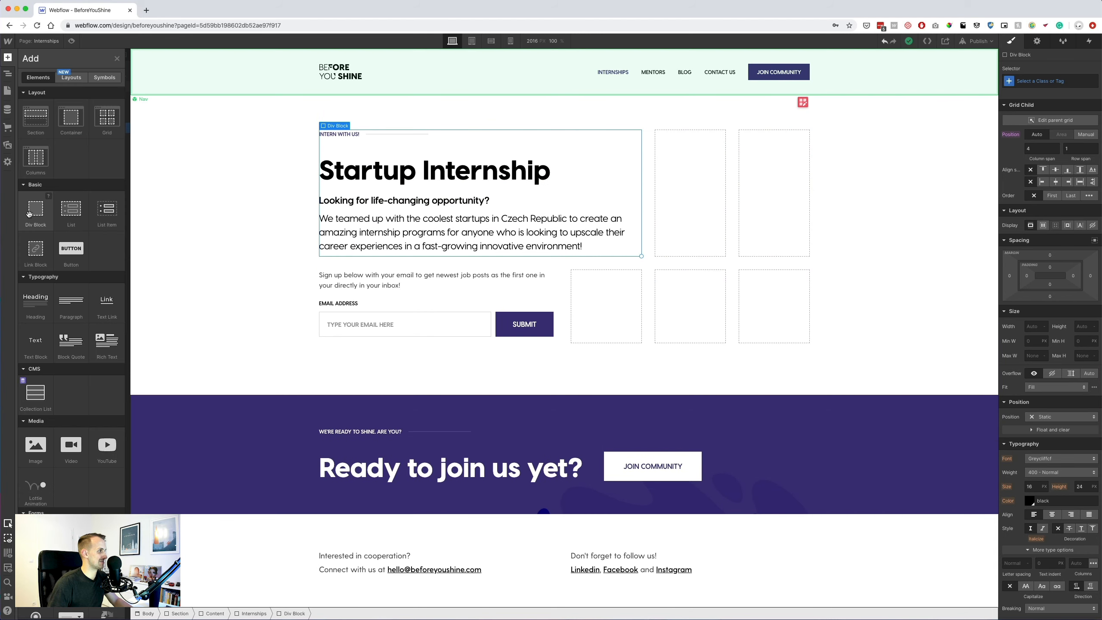
drag(29, 214, 365, 273)
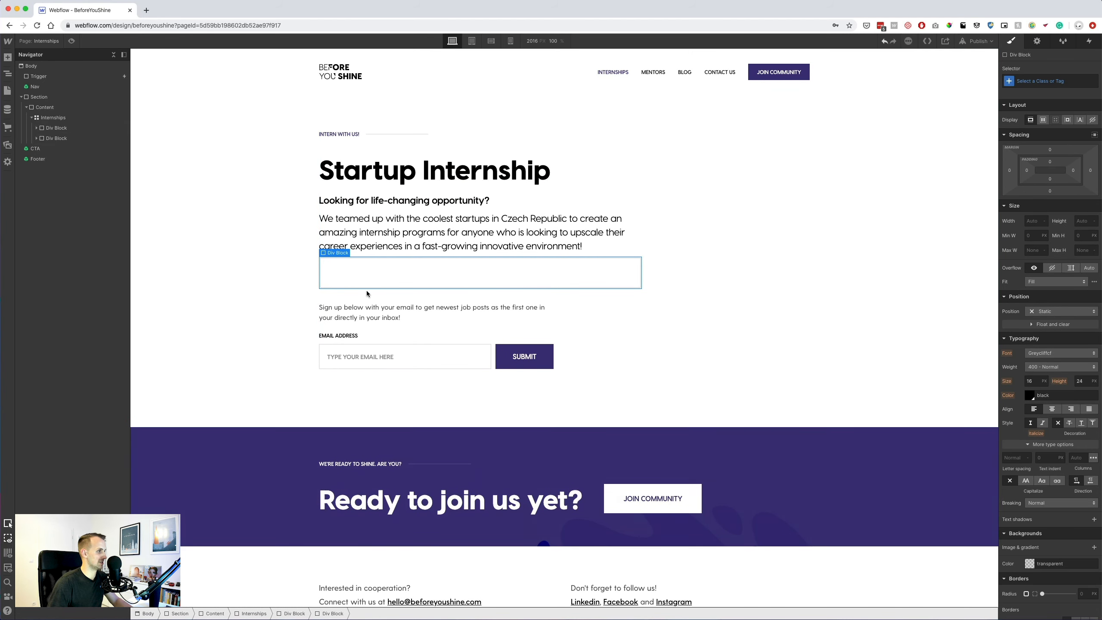
click(36, 128)
drag(63, 183, 61, 144)
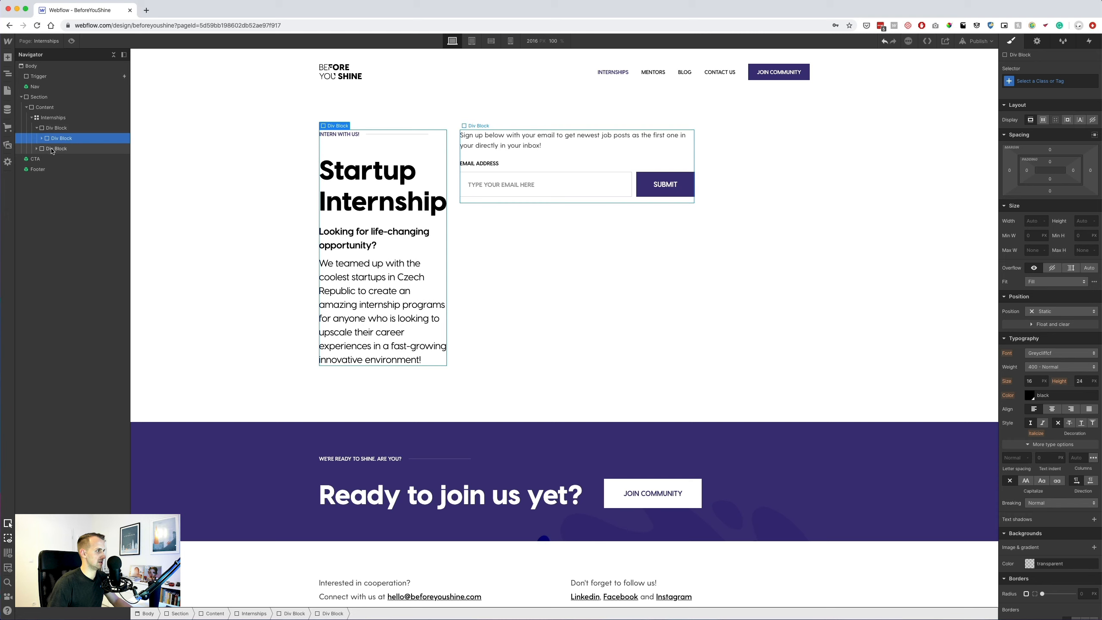
Collapse the blocks in the Navigator and select the Content container.
click(50, 128)
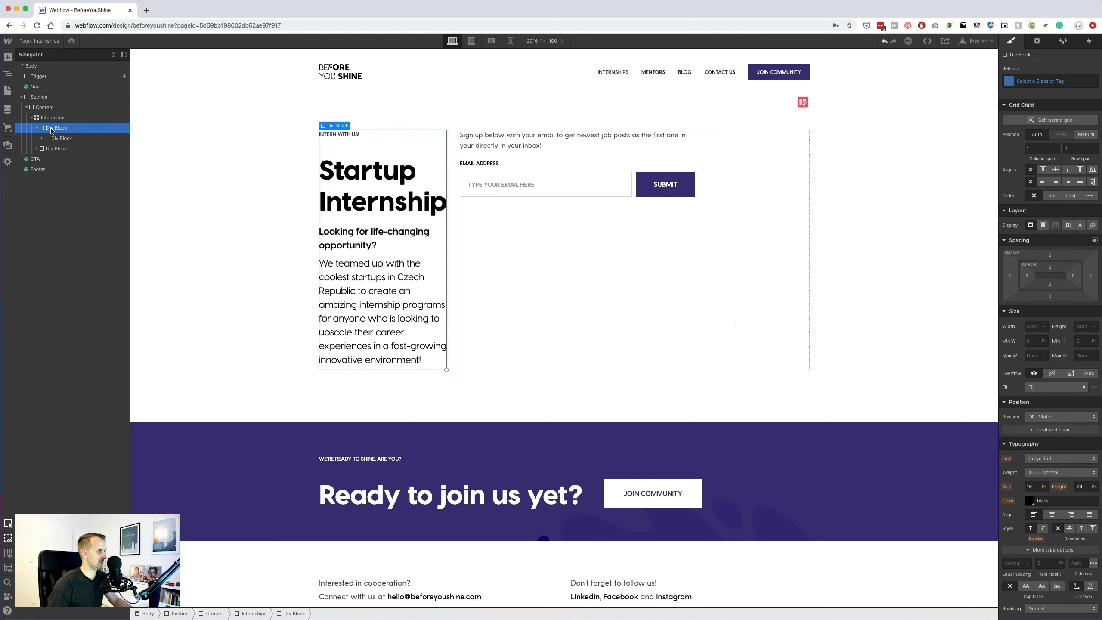
click(1036, 81)
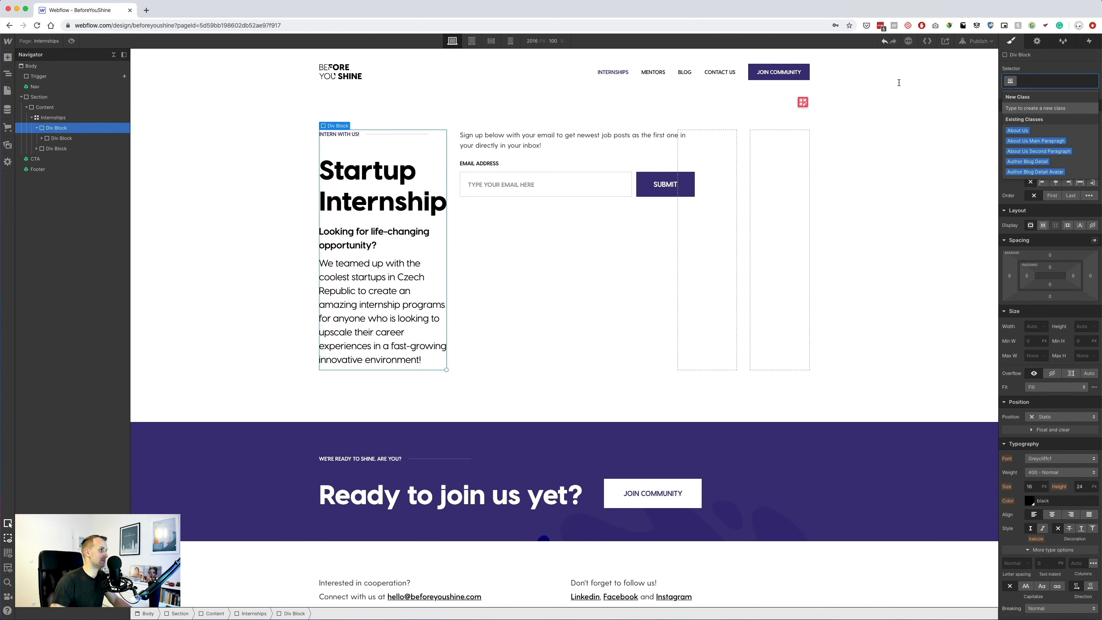
click(56, 149)
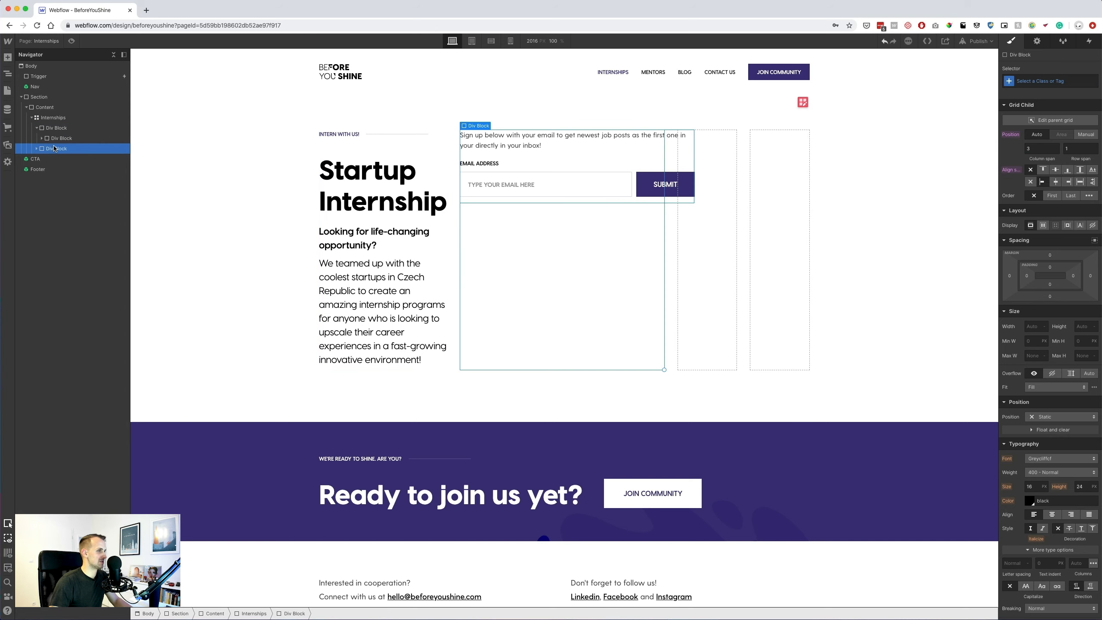
click(36, 127)
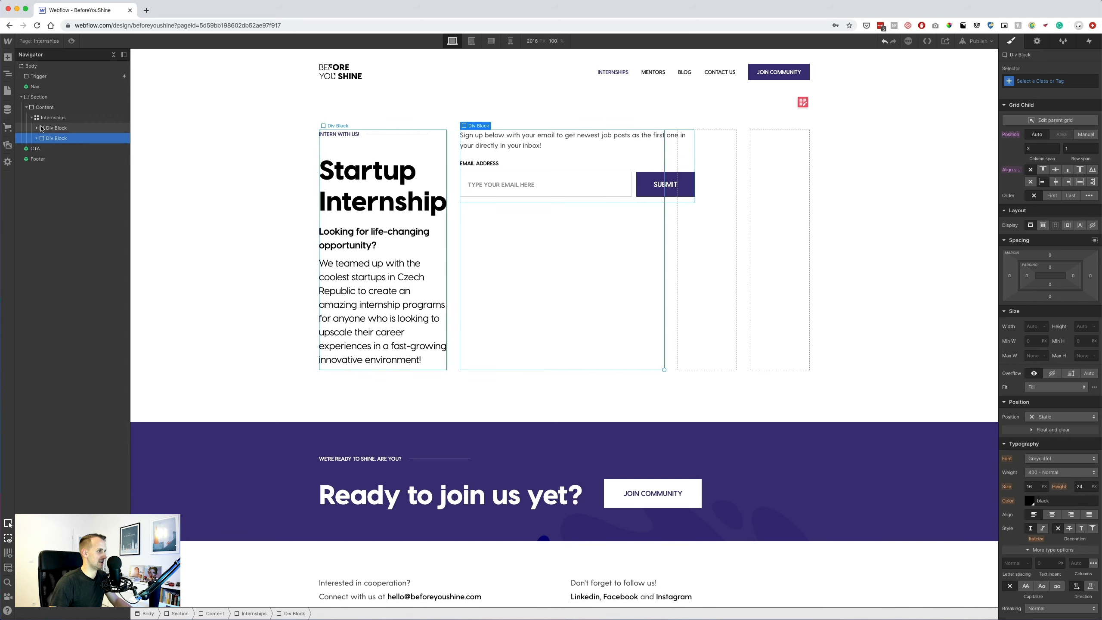
click(37, 138)
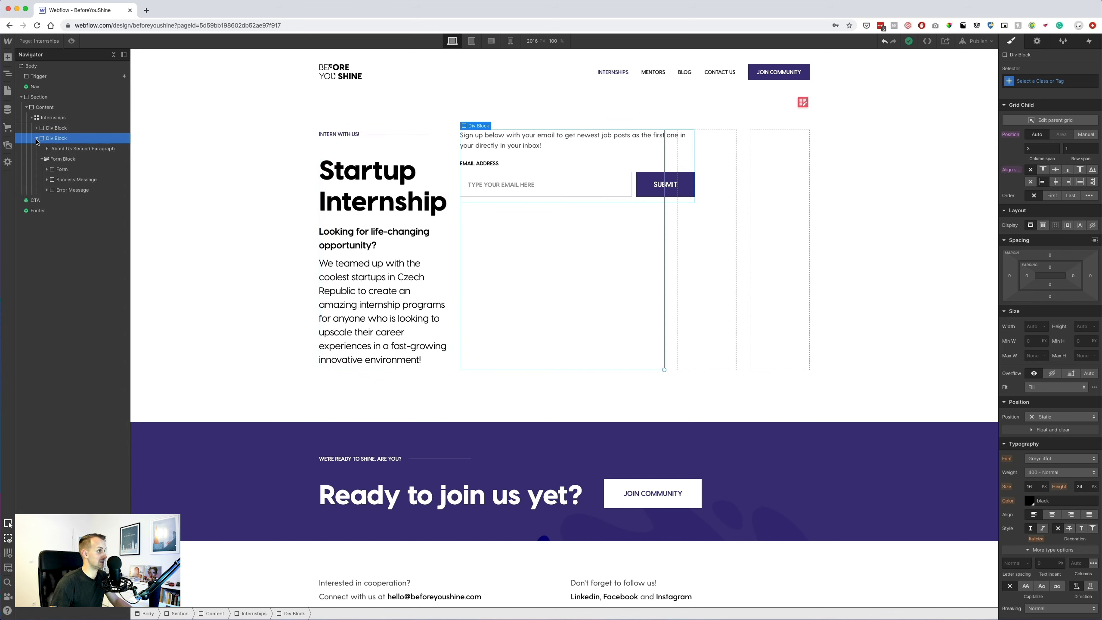
click(42, 158)
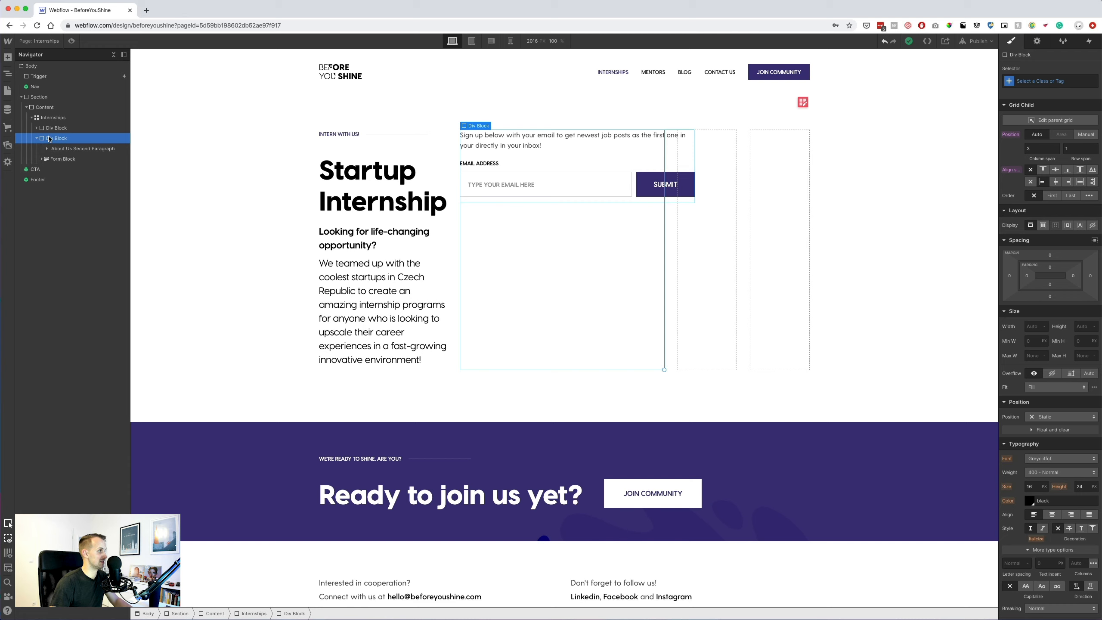
click(37, 139)
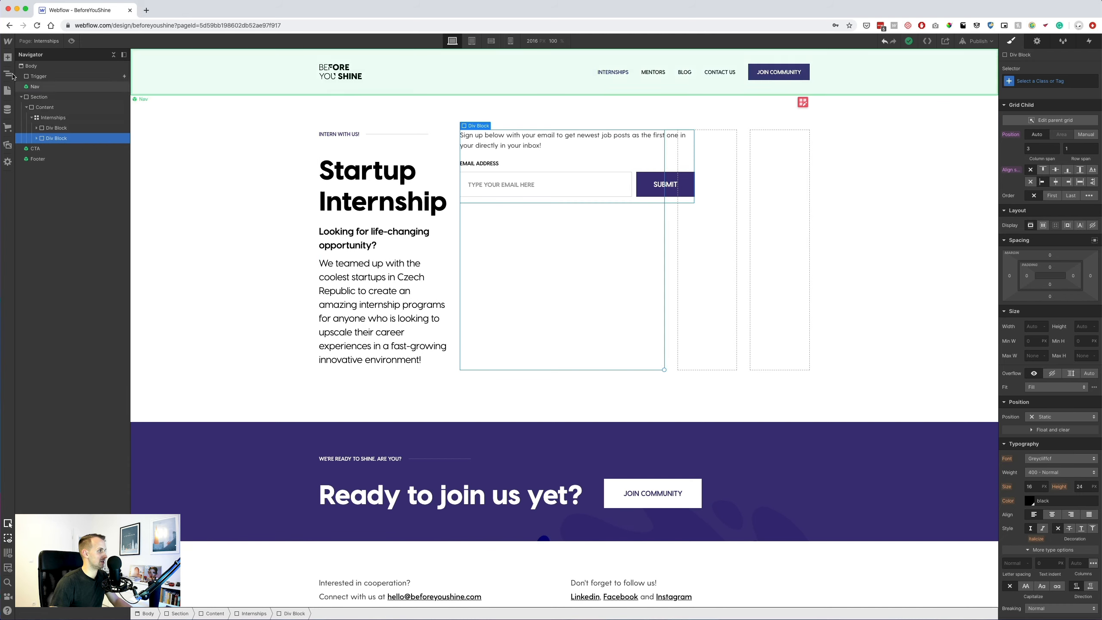
click(45, 107)
click(8, 57)
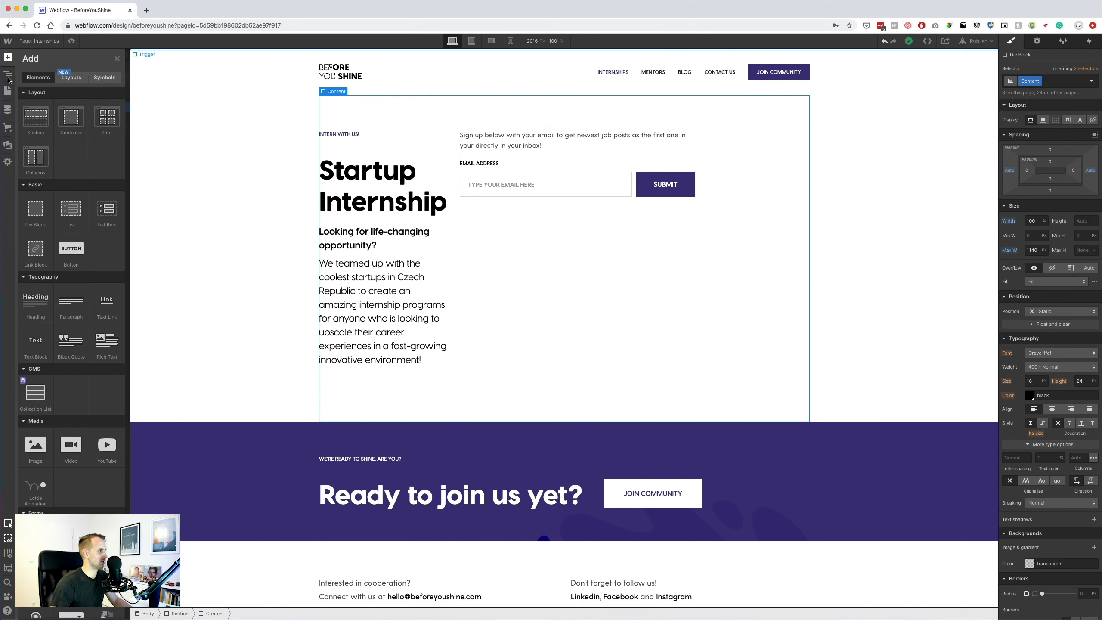
Add a new Div Block inside Content and move the signup form block into it.
click(37, 215)
mouse_move(53, 138)
mouse_down()
mouse_move(53, 147)
mouse_move(65, 137)
mouse_up()
click(50, 140)
click(32, 139)
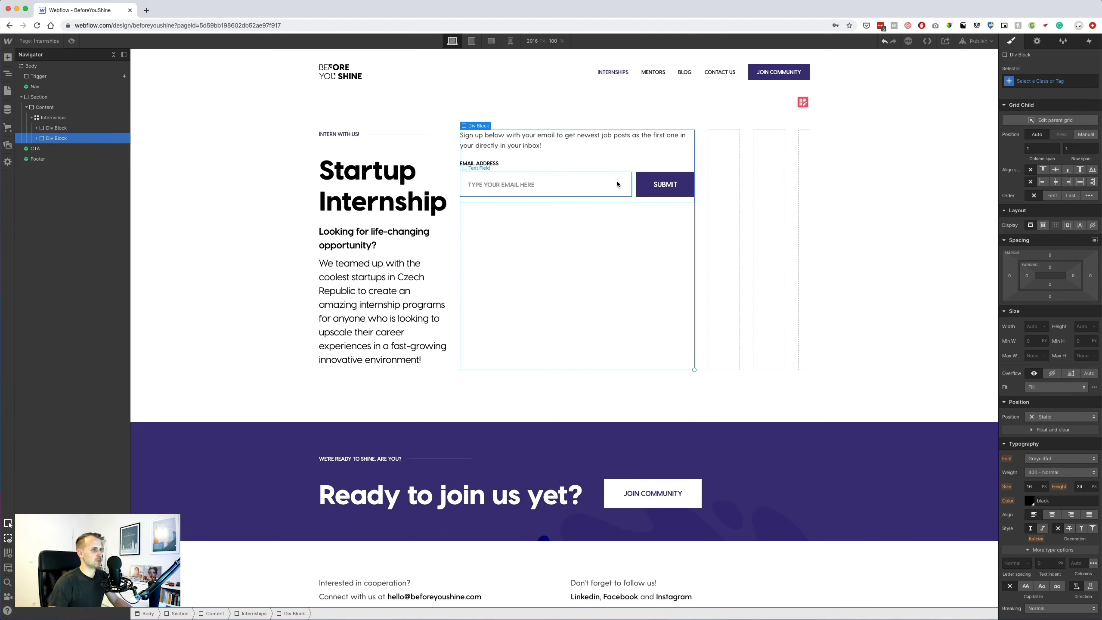
Widen the intro block across the grid and set the signup block's column span to 2.
drag(695, 369, 809, 369)
click(1043, 148)
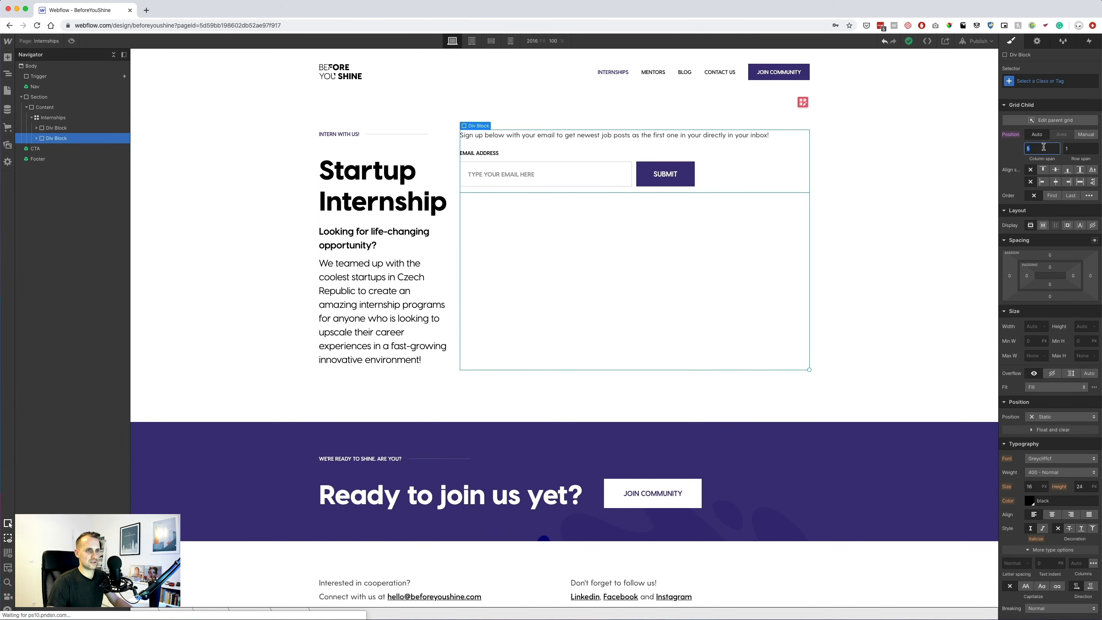
text(2)
click(56, 127)
click(1046, 146)
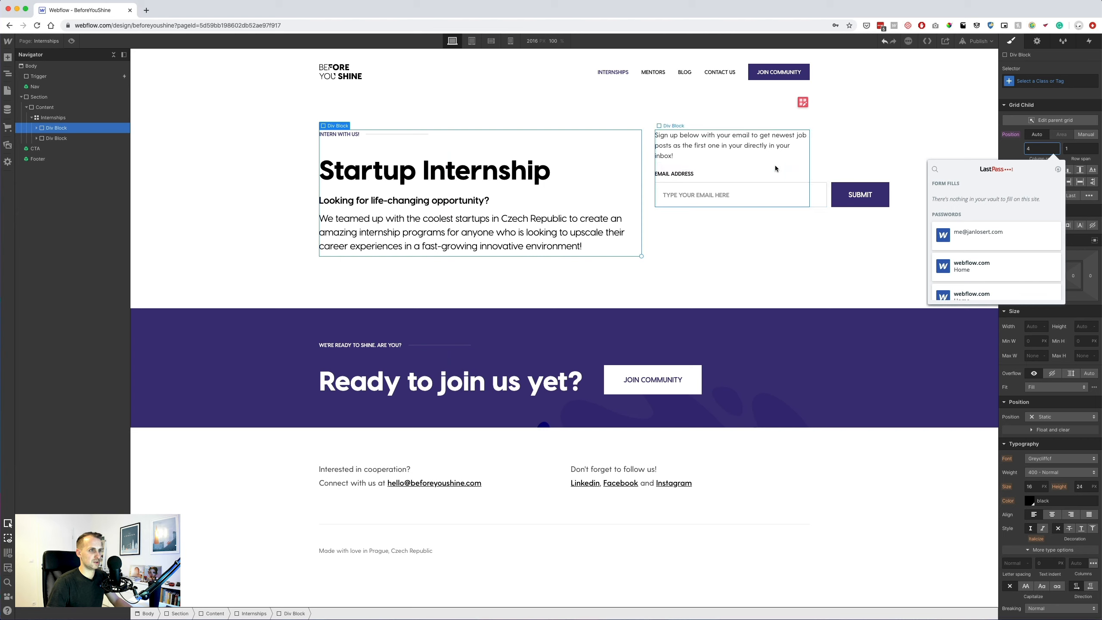
click(820, 186)
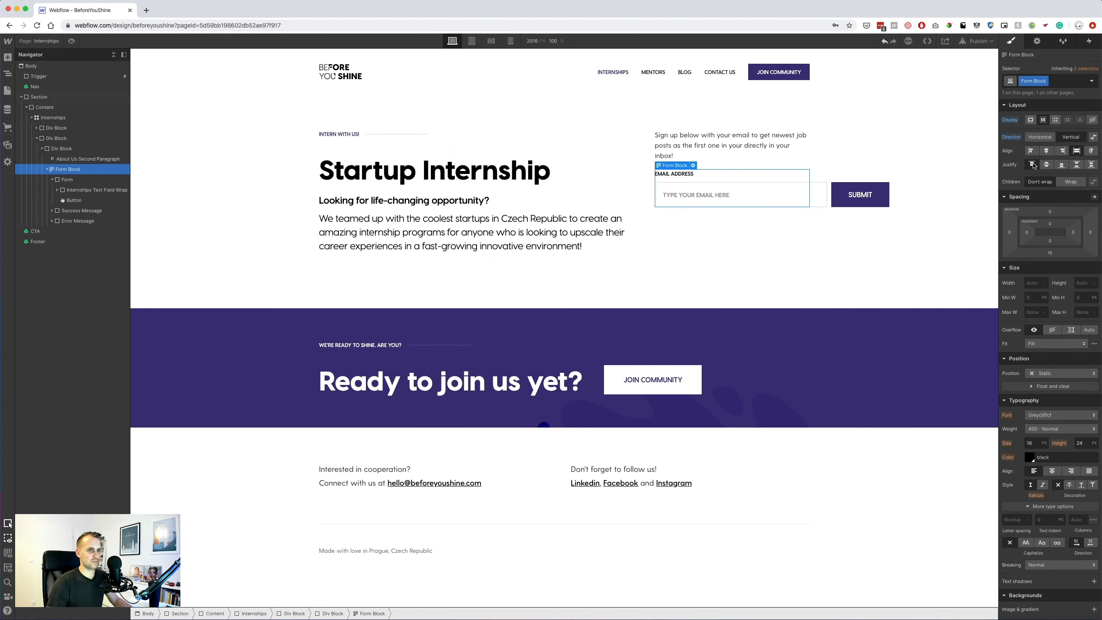
Set the email Text Field inside Internships Text Field Wrap to Auto width.
click(89, 192)
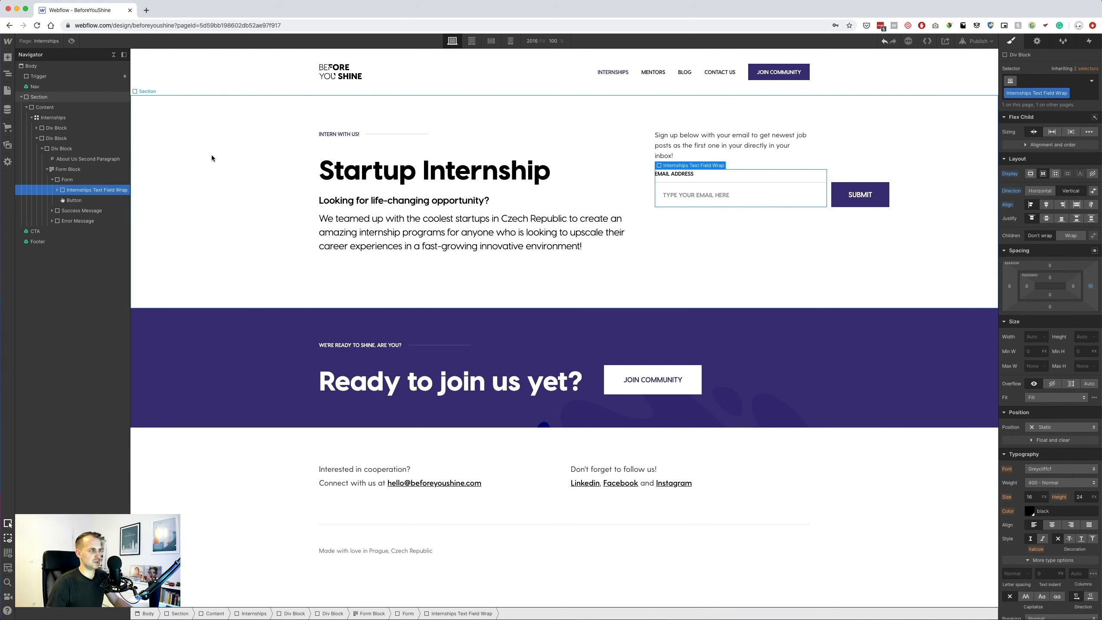
click(57, 190)
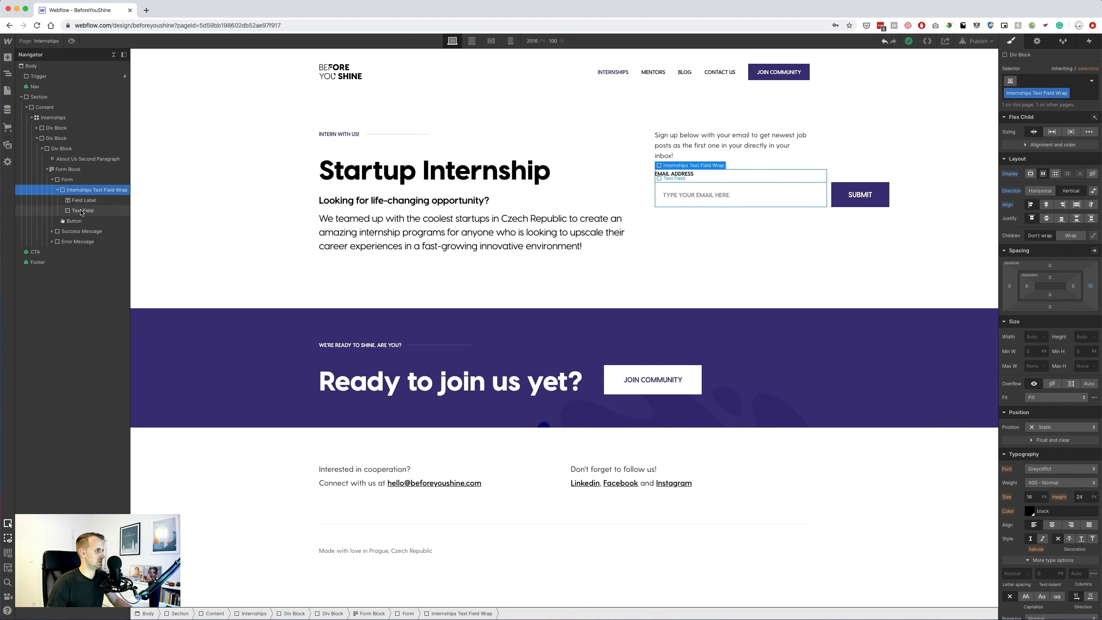
click(81, 211)
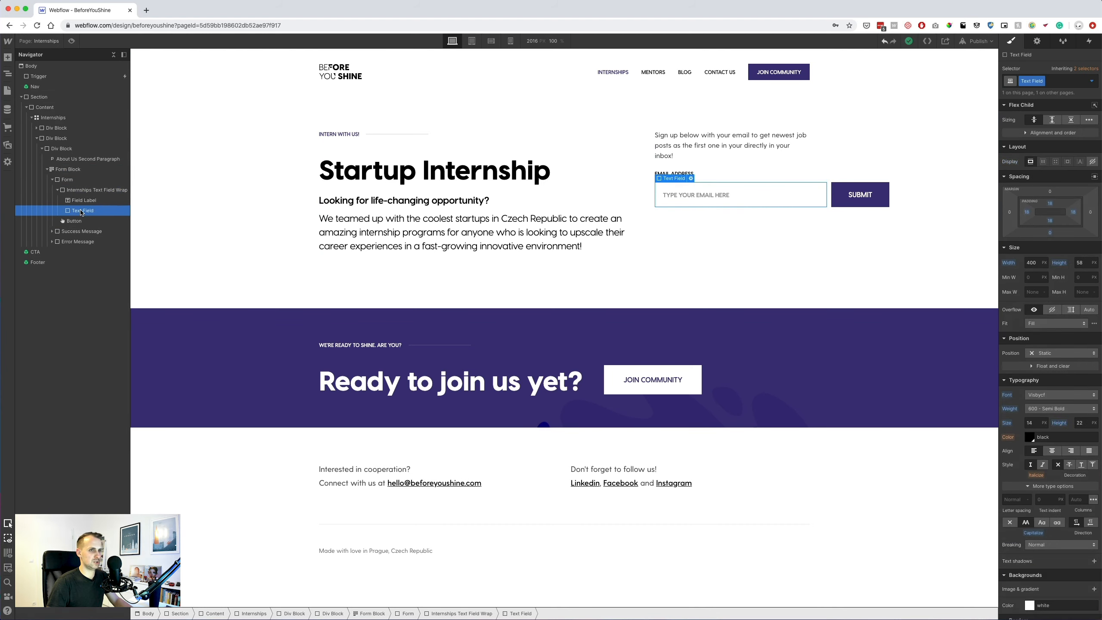
alt+click(1008, 263)
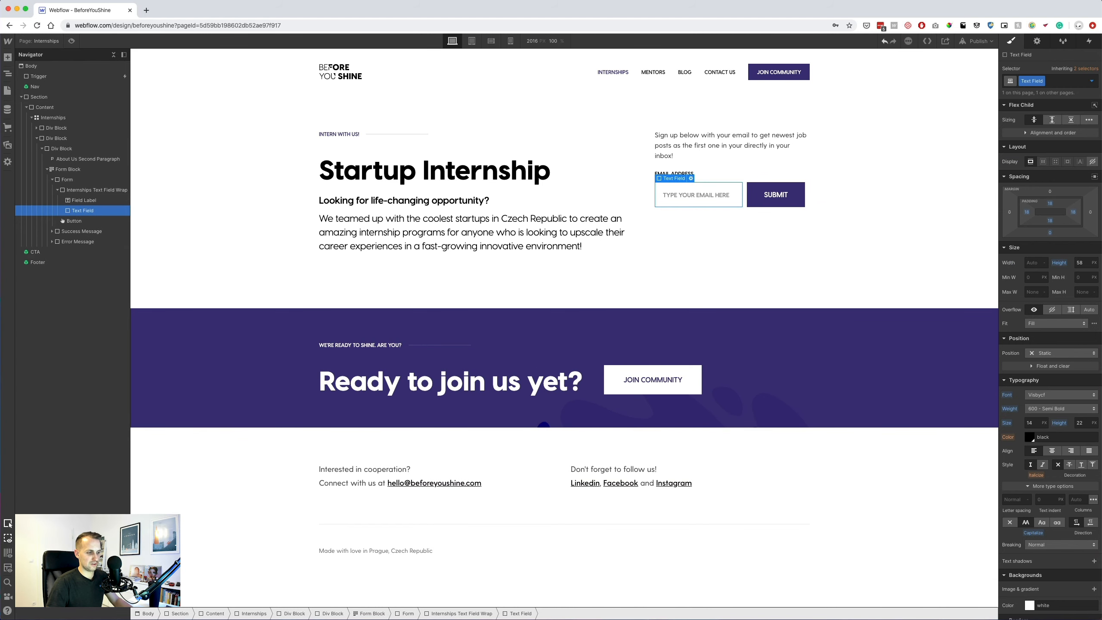
Compare against the Sketch design's email signup group, Group 2.
key(super+Tab)
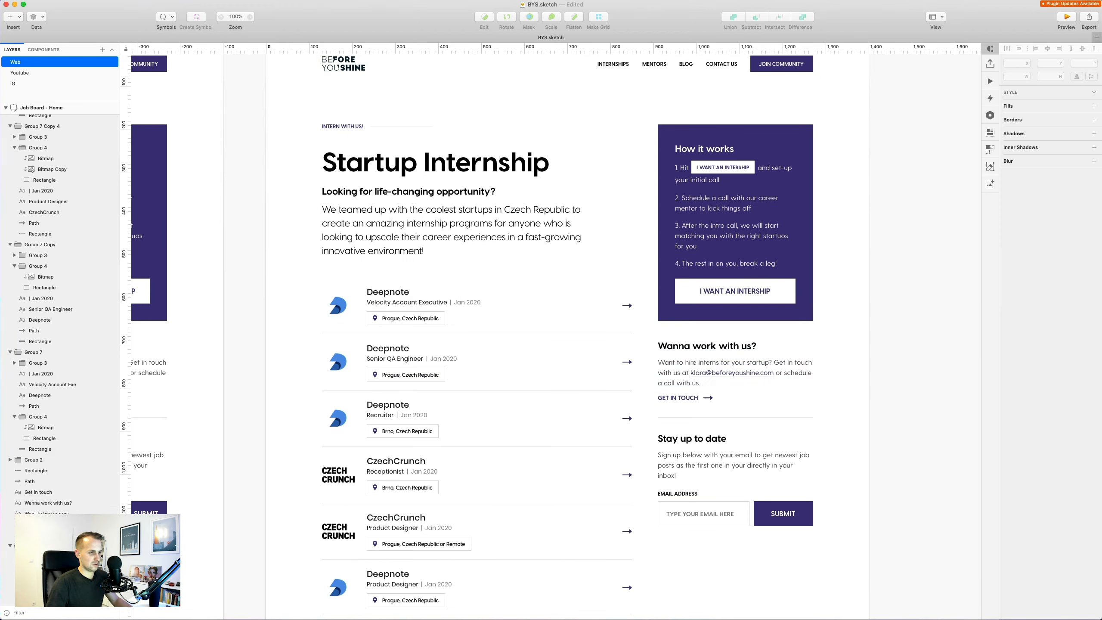
click(720, 514)
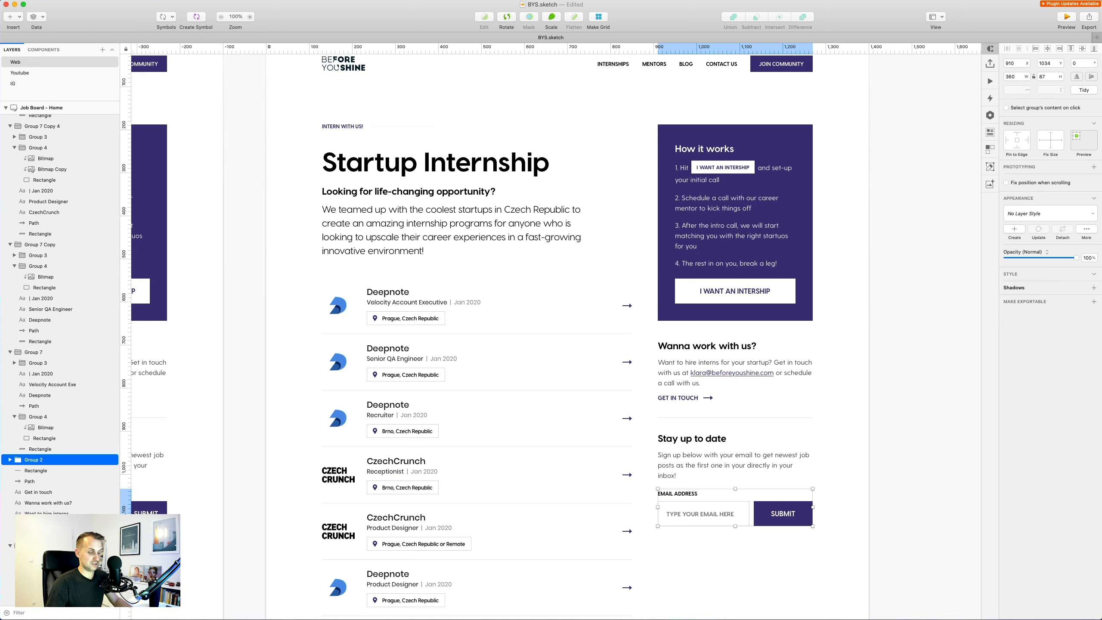
key(super+Tab)
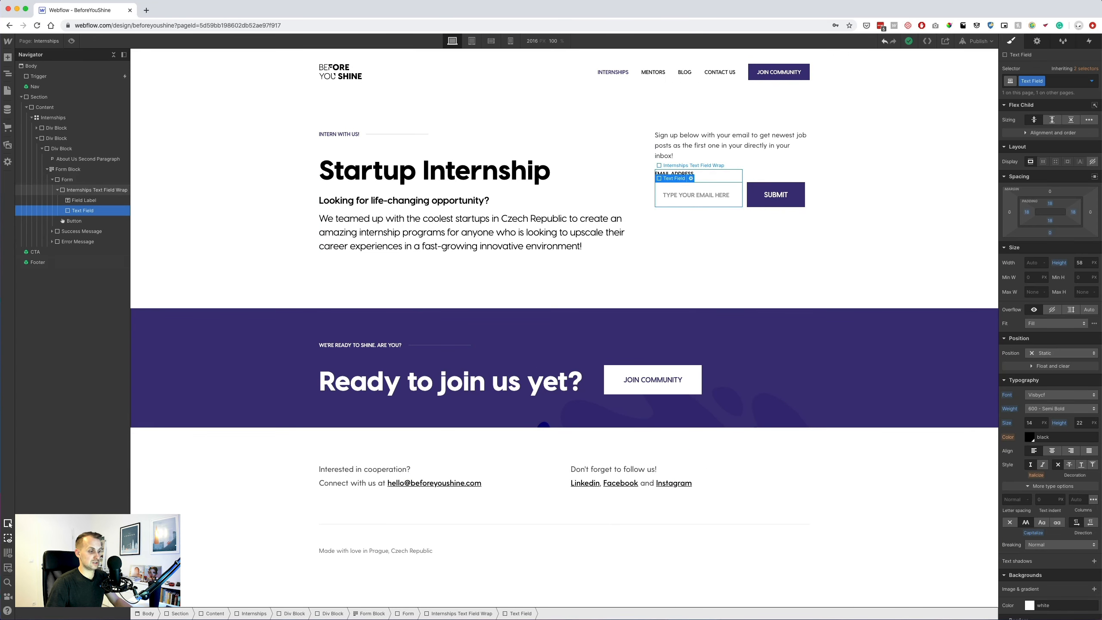
key(super+Tab)
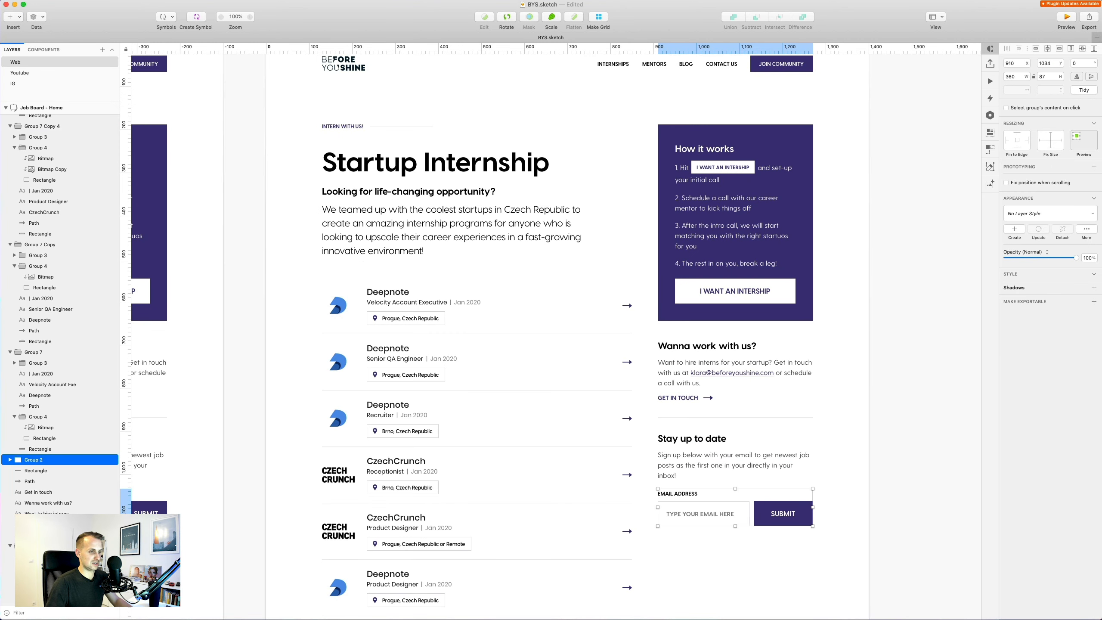
On the Home page, select the third team member's name heading to copy it.
key(super+Tab)
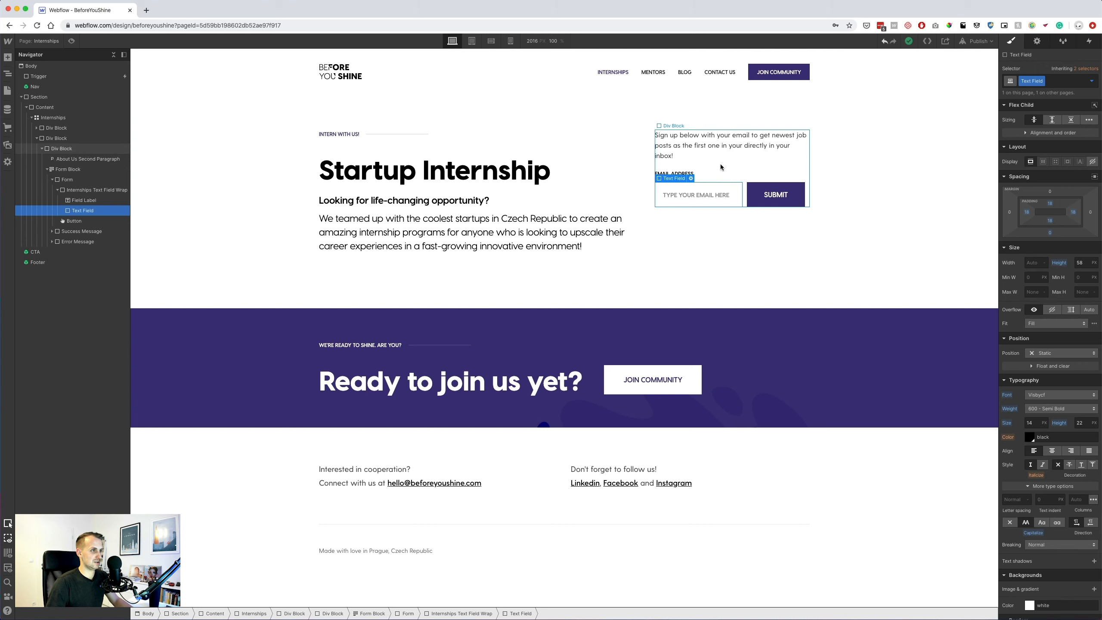
click(720, 153)
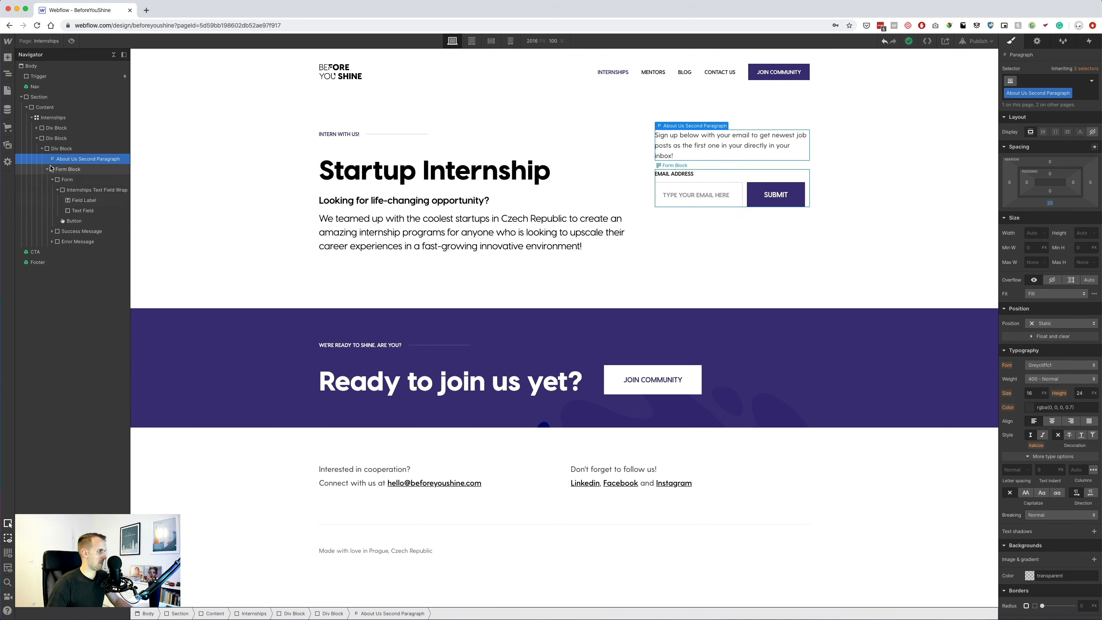
click(46, 170)
click(7, 91)
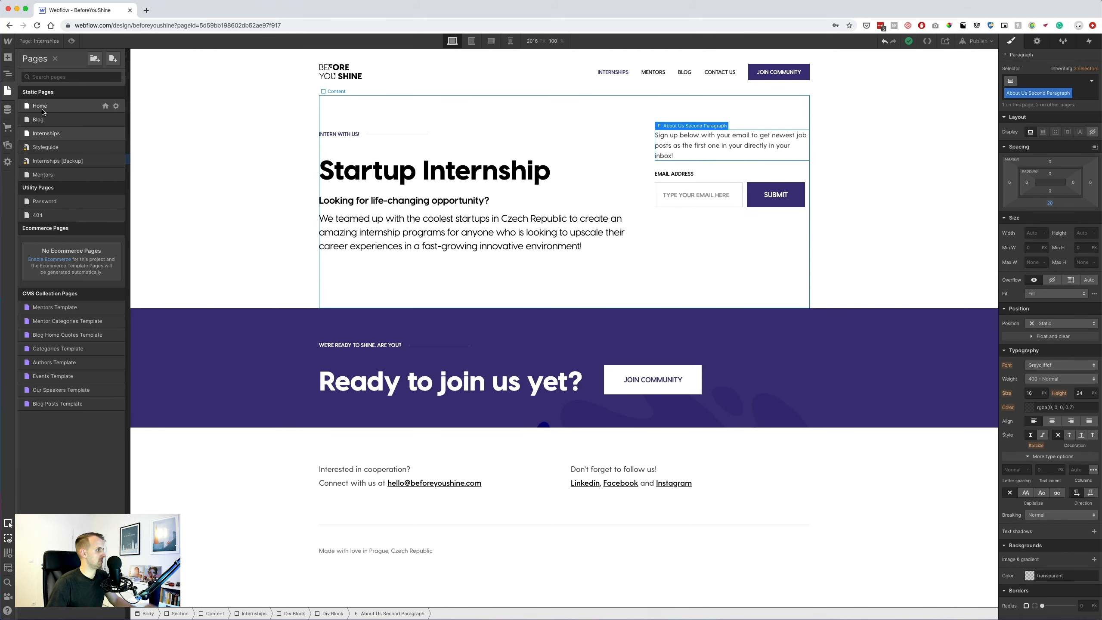
click(40, 106)
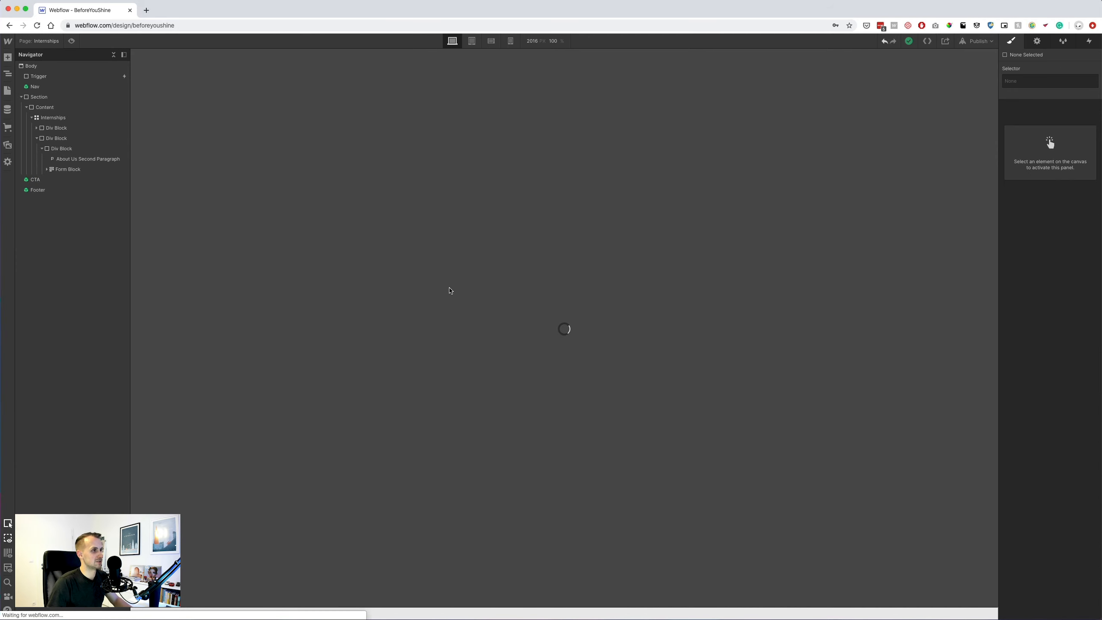
scroll(488, 377, down, 20)
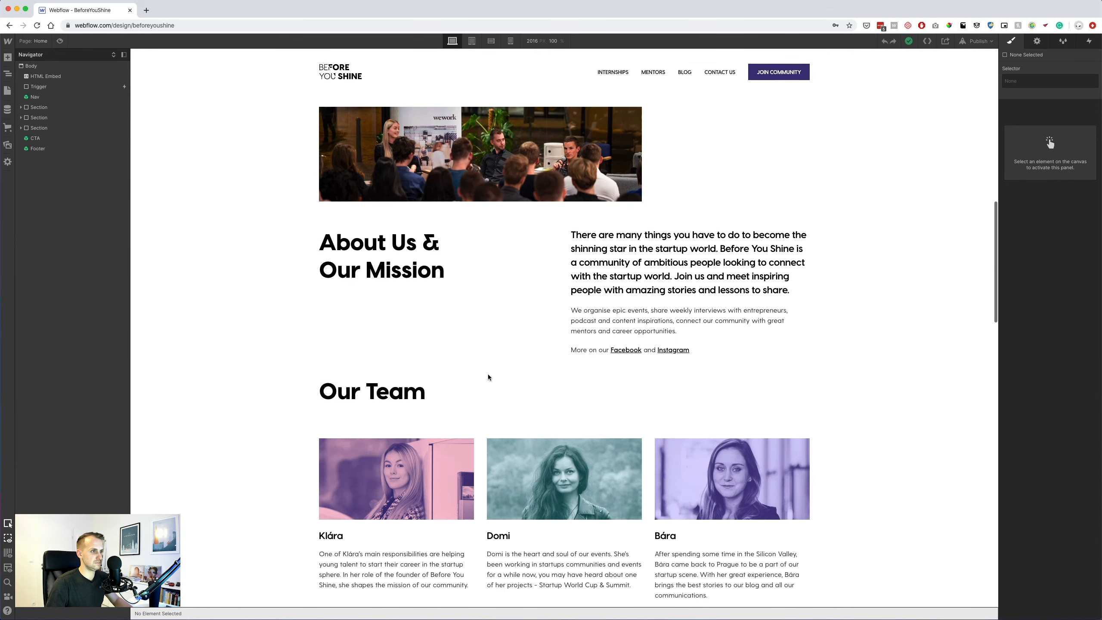
click(671, 282)
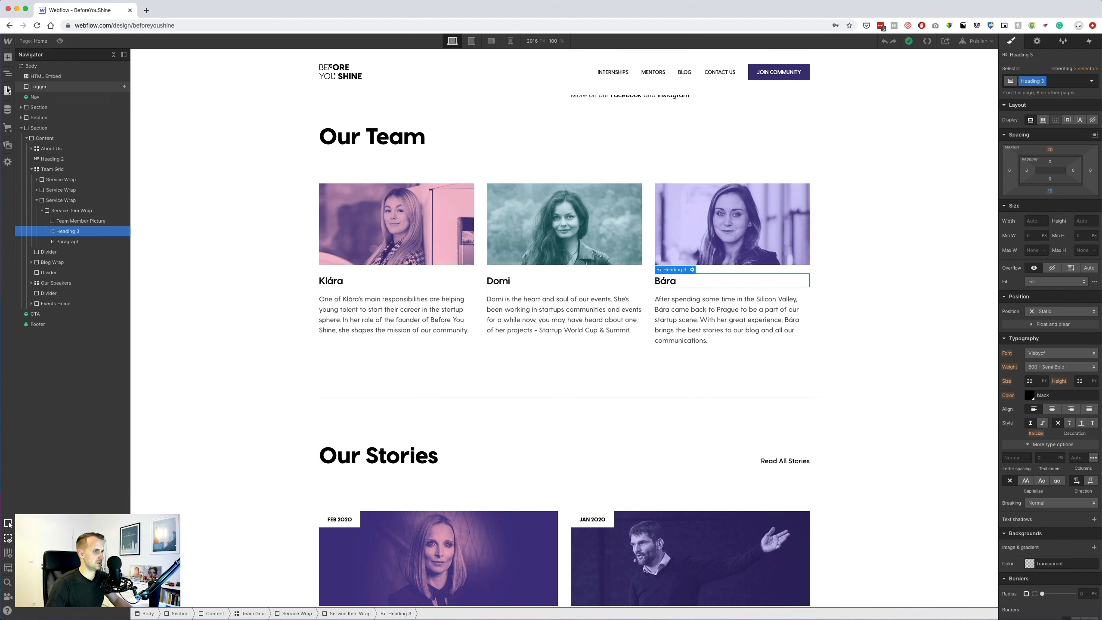
On Internships, move the Heading 3 to the top of the right-column signup block.
click(7, 90)
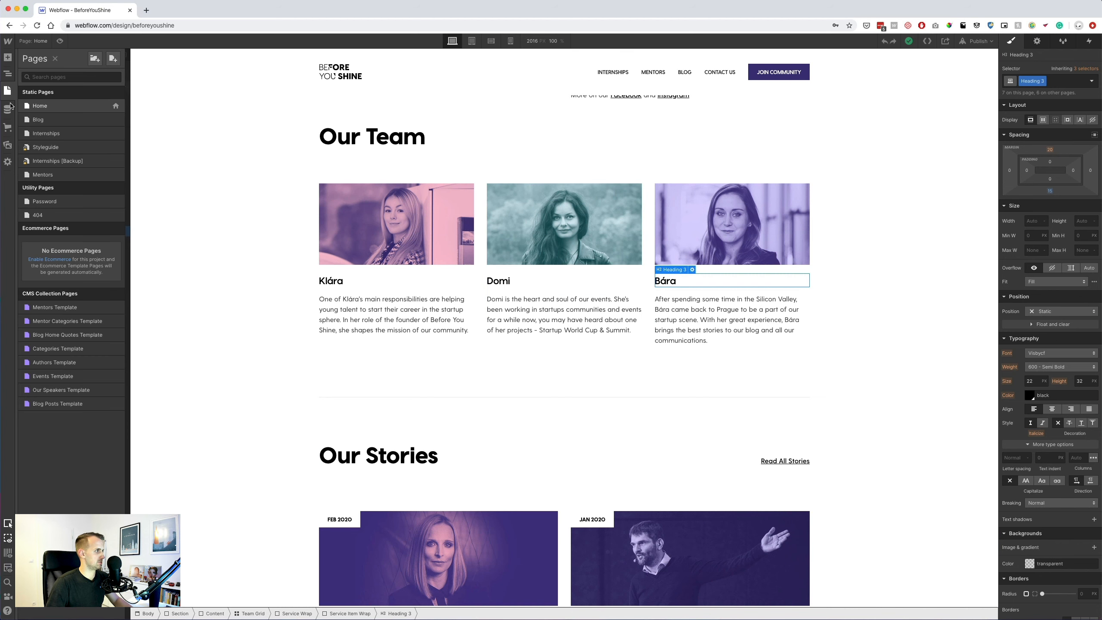
click(47, 133)
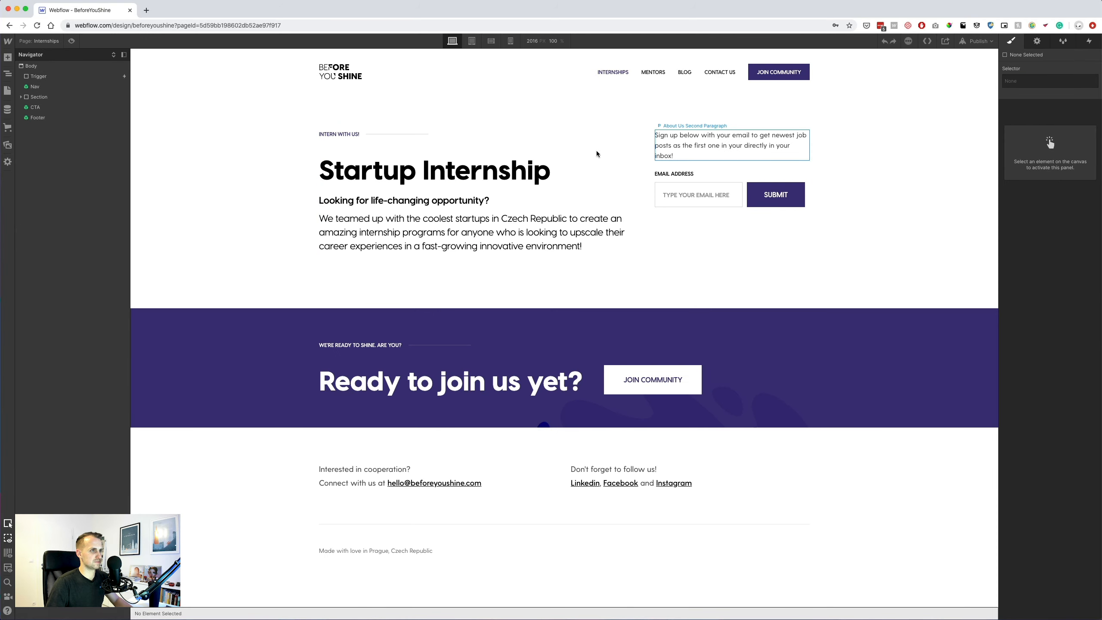
click(716, 145)
click(58, 148)
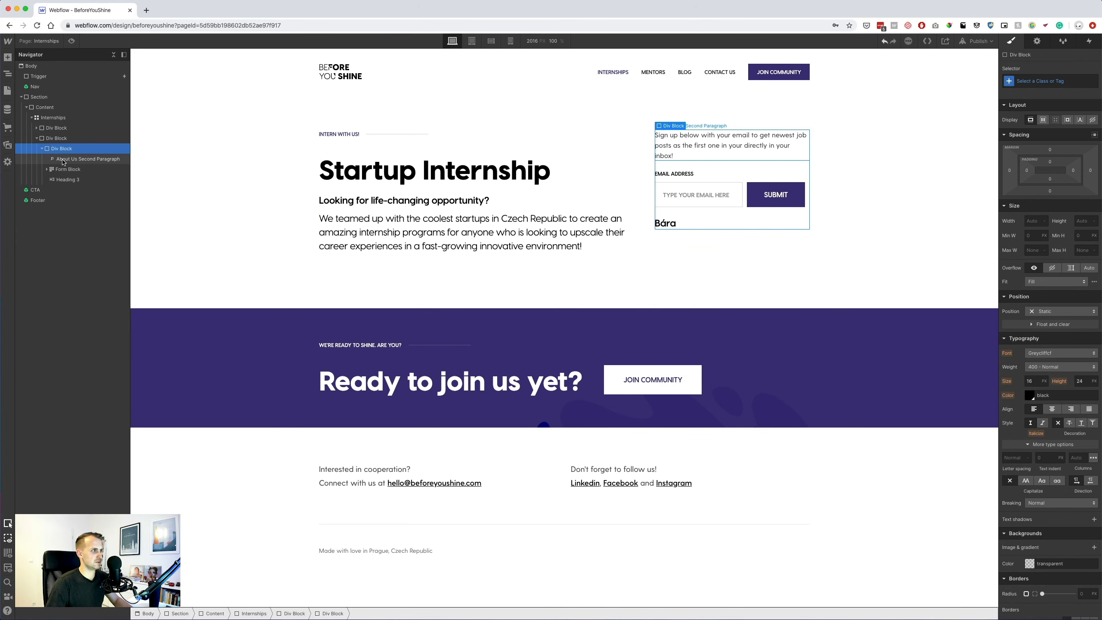
drag(65, 178, 65, 152)
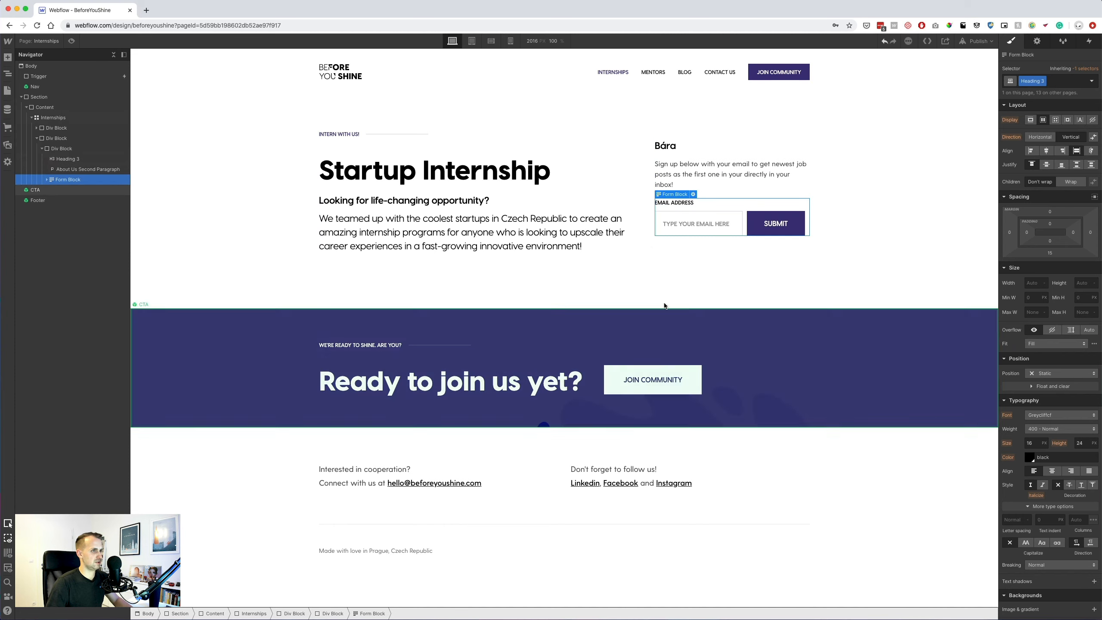
key(super+Tab)
Replace the heading with 'Stay up to date' copied from Sketch, without bold.
double_click(702, 439)
key(super+c)
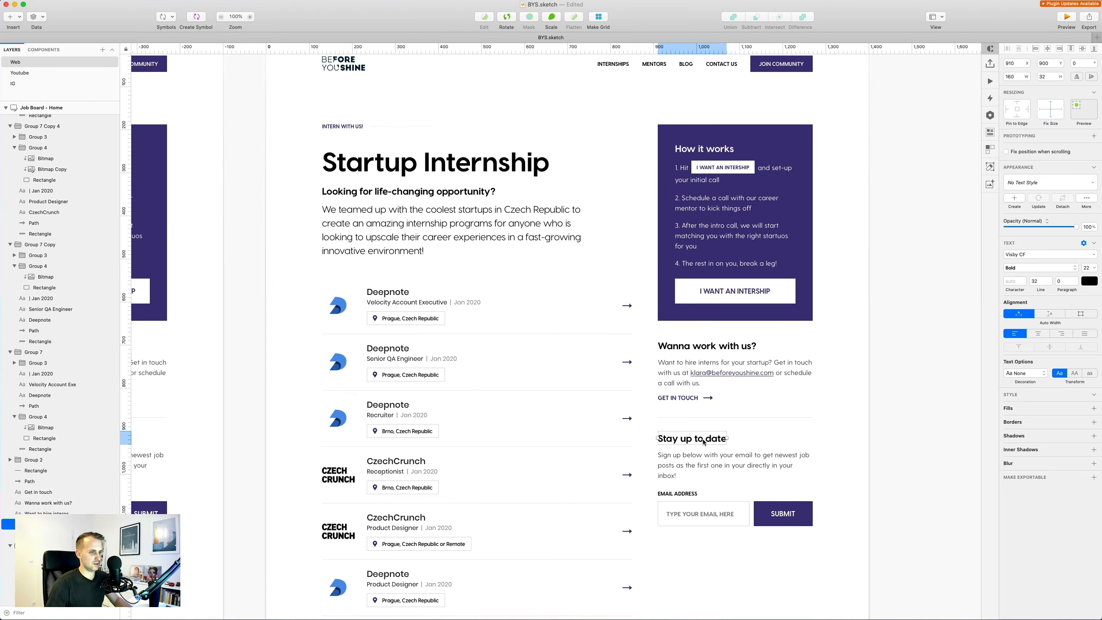
key(Escape)
key(super+Tab)
double_click(686, 146)
key(super+v)
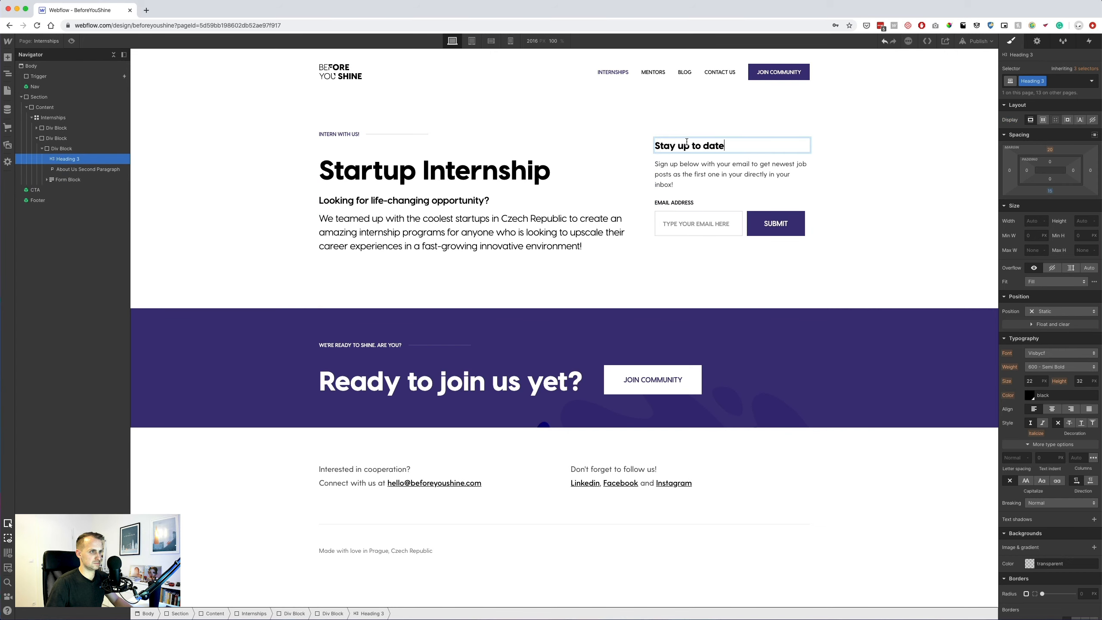
key(super+a)
click(725, 128)
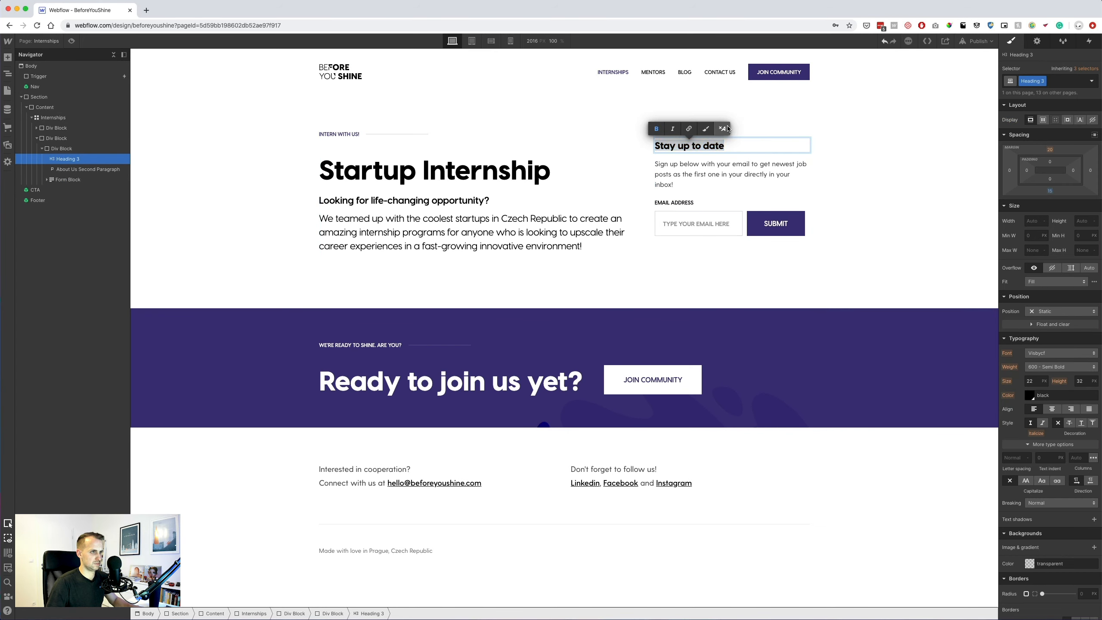
click(692, 156)
click(42, 149)
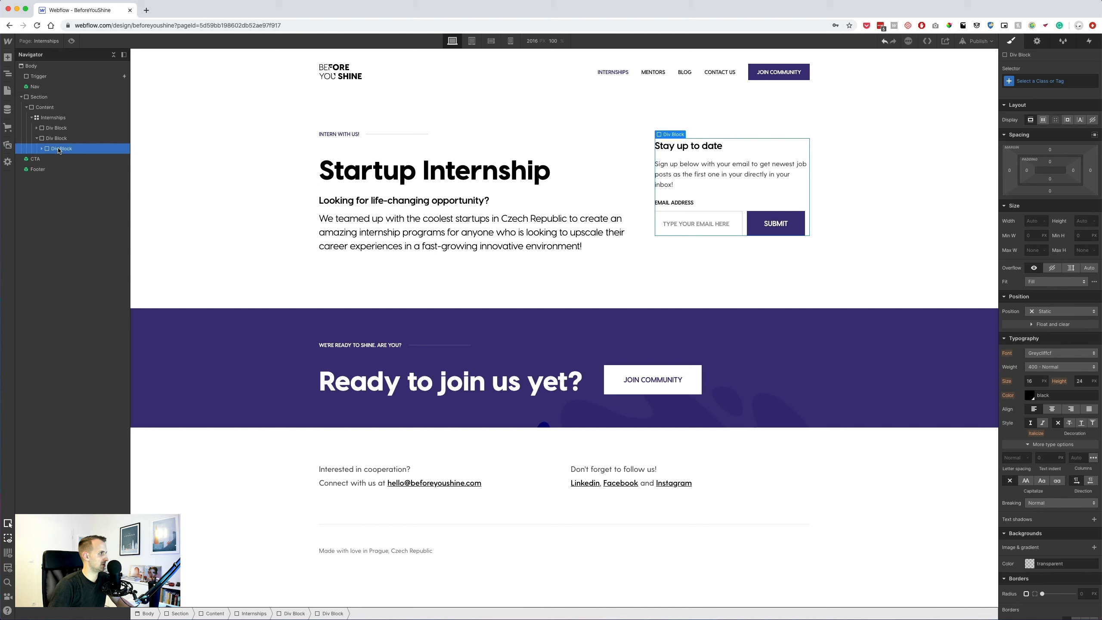
Duplicate the signup block and retitle the upper copy 'Wanna work with us?'.
key(super+Tab)
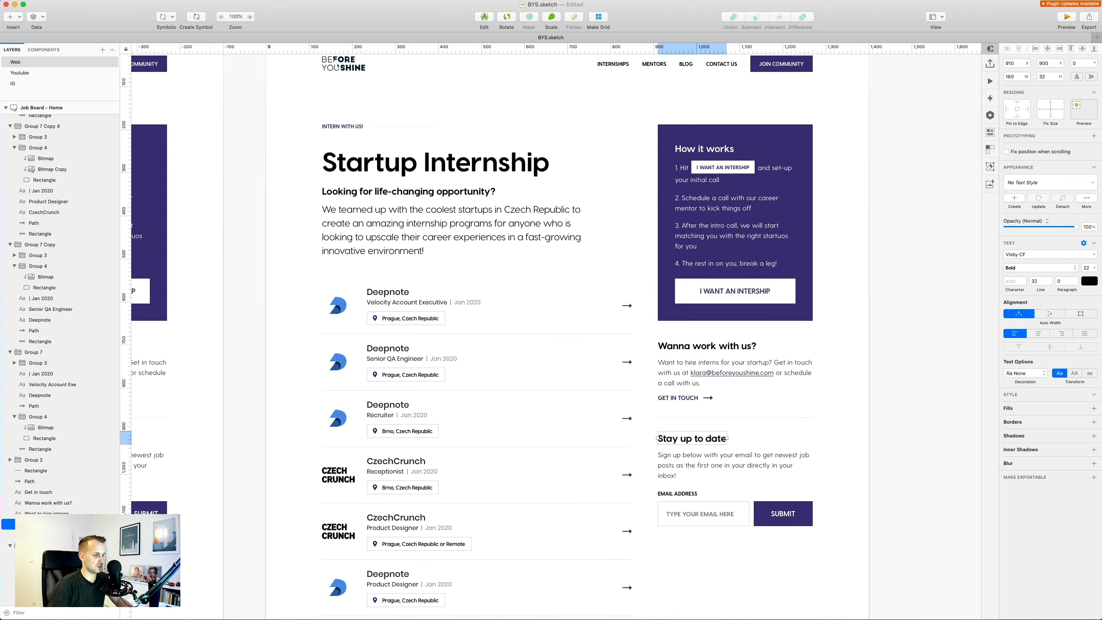
key(super+Tab)
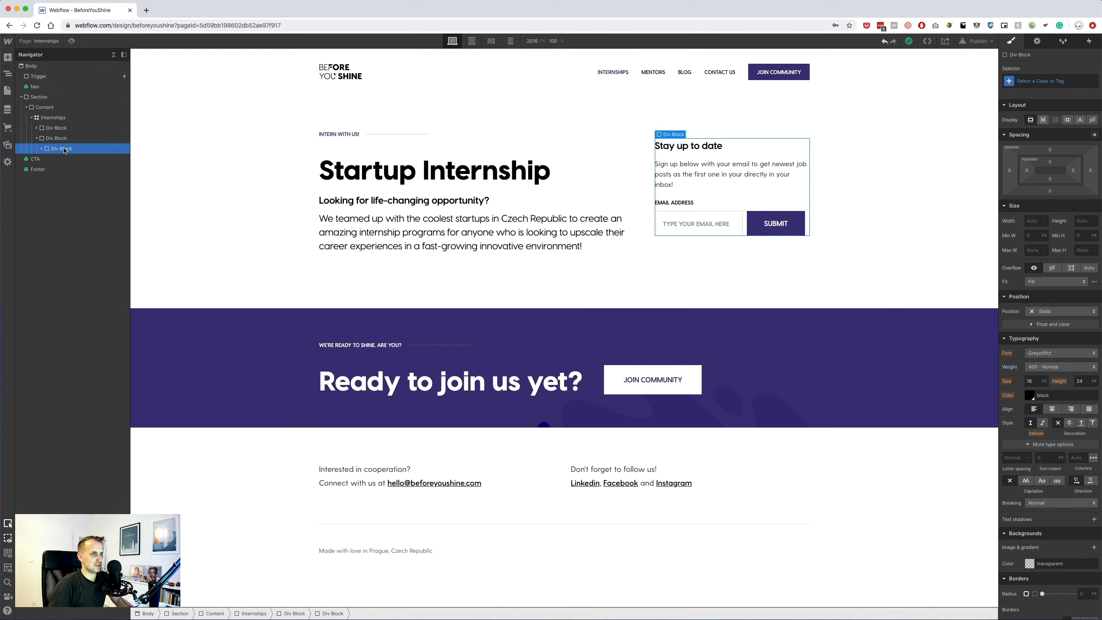
key(super+d)
double_click(715, 151)
text(Wanna work)
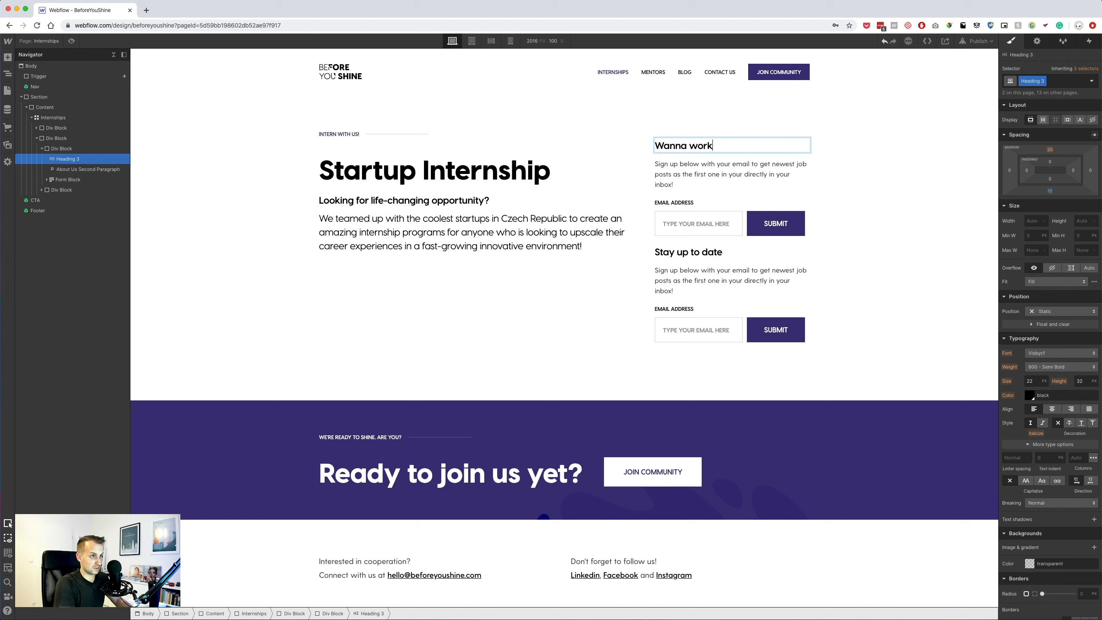
text( with us?)
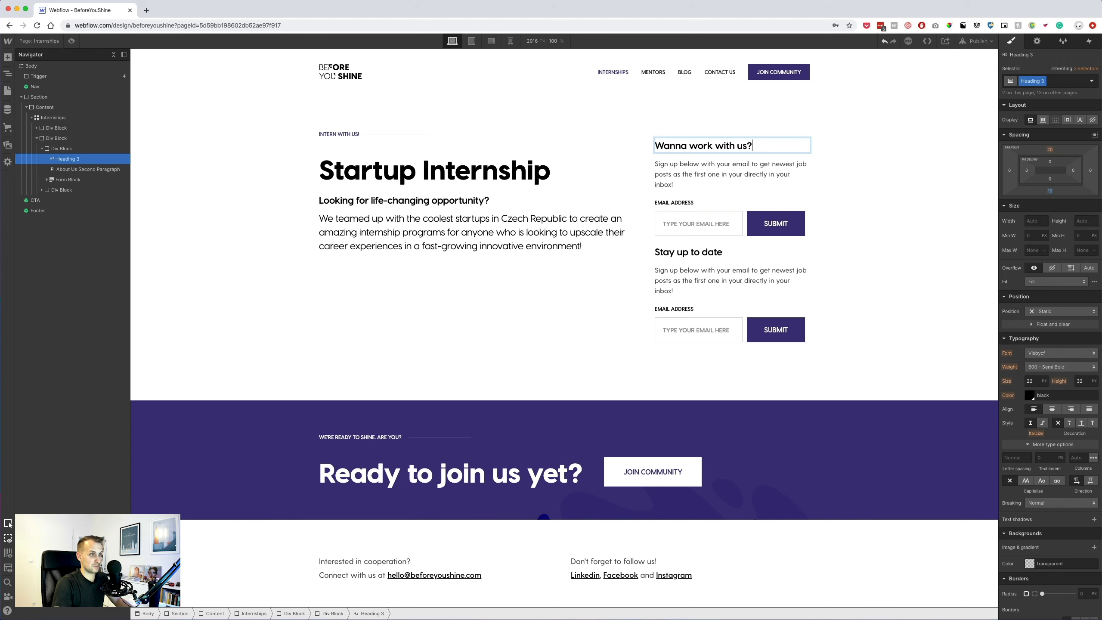
key(Escape)
Paste the hire-interns paragraph from Sketch into the upper block's paragraph.
key(super+Tab)
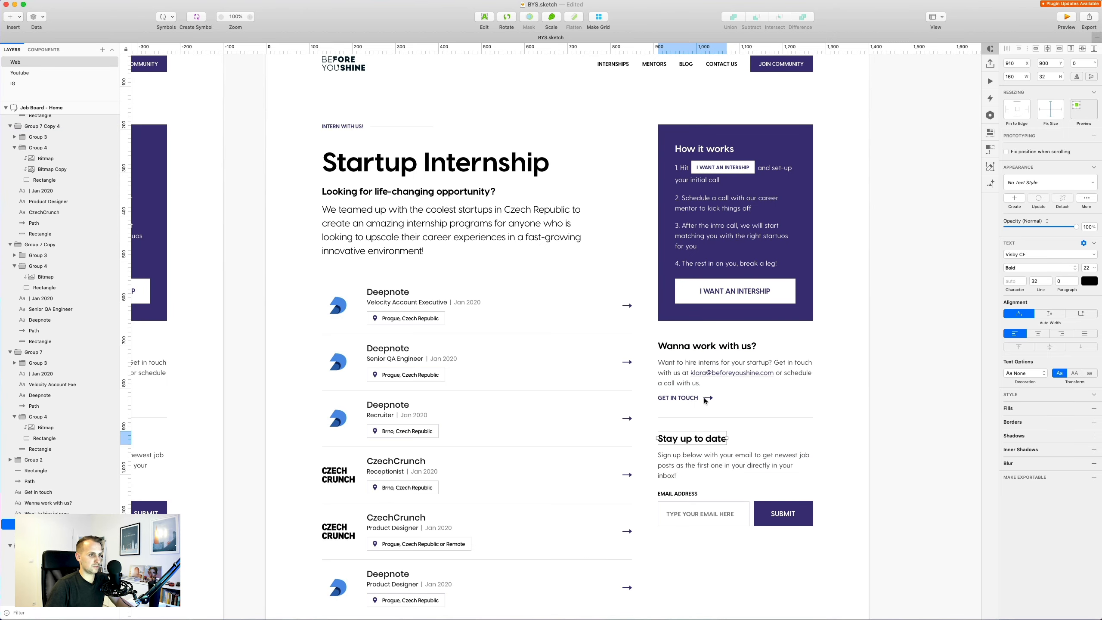
click(679, 372)
double_click(676, 372)
key(super+a)
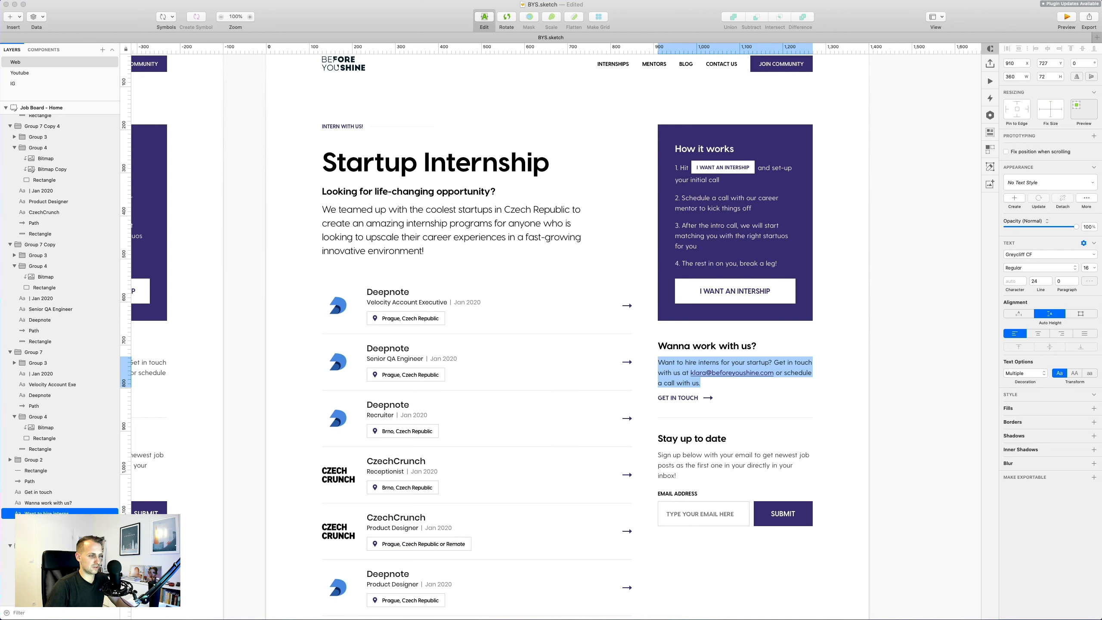
key(super+Tab)
click(696, 174)
double_click(696, 174)
key(super+v)
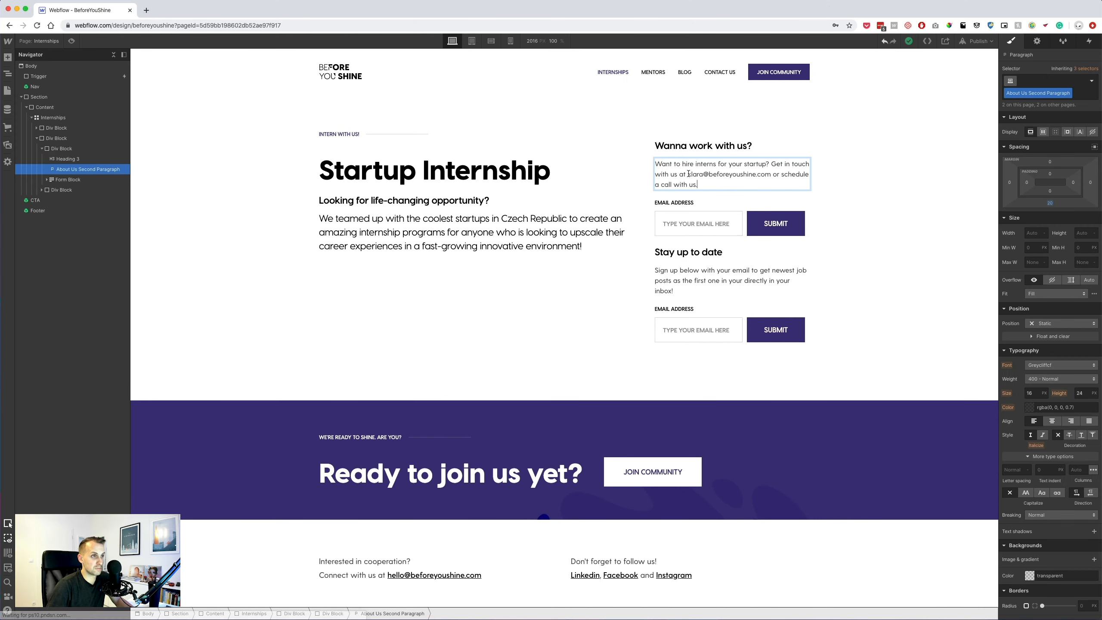
Turn the e-mail address in the 'Wanna work with us?' paragraph into a link.
drag(721, 172, 771, 174)
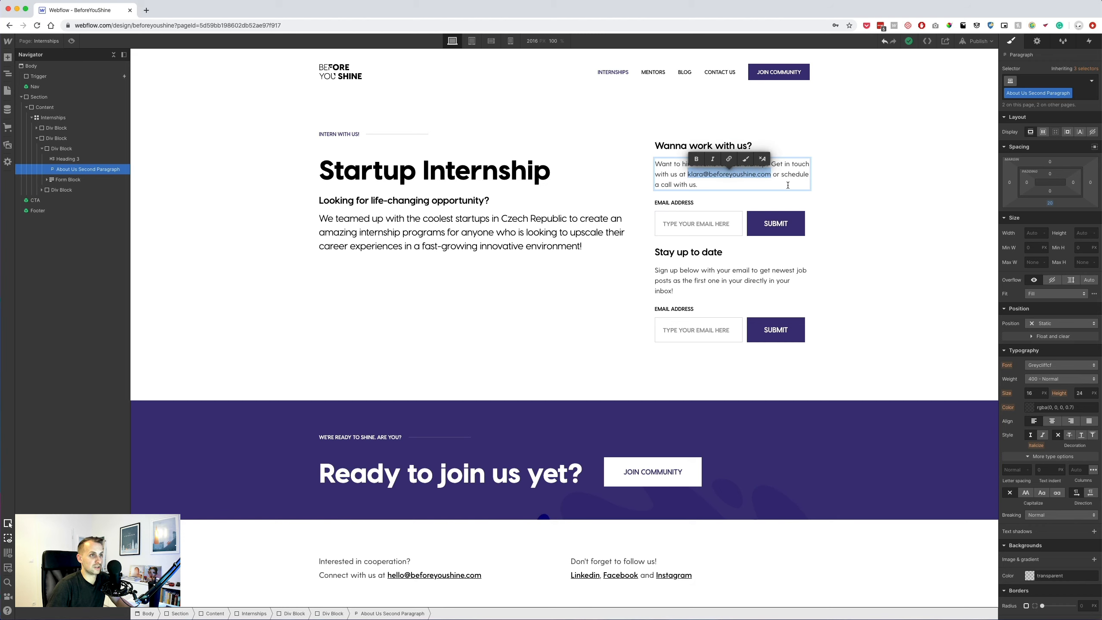
click(728, 159)
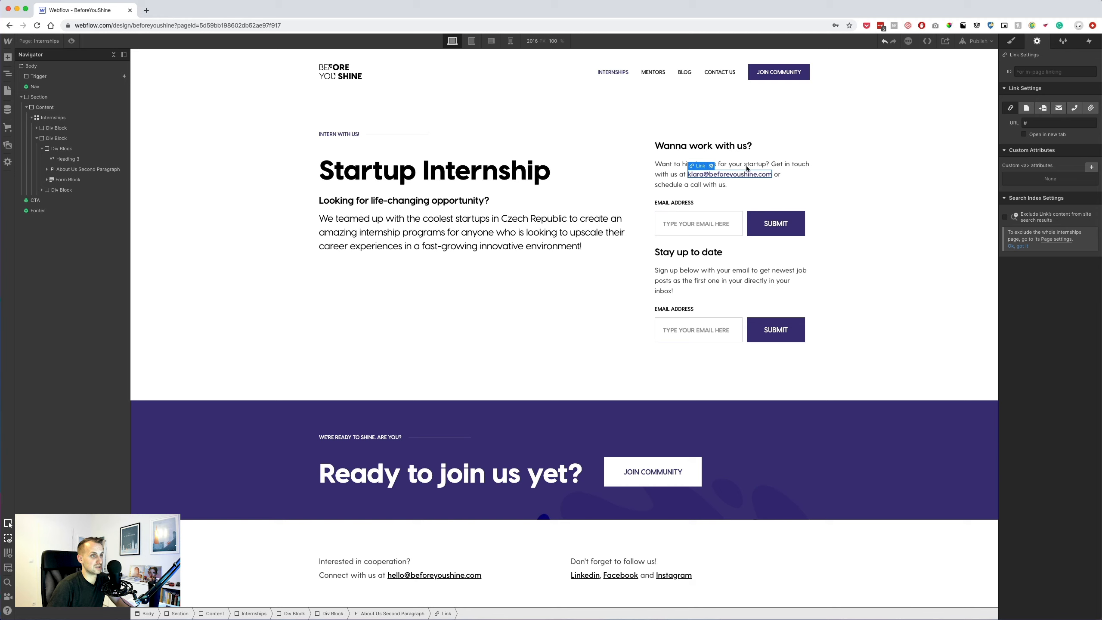
click(821, 149)
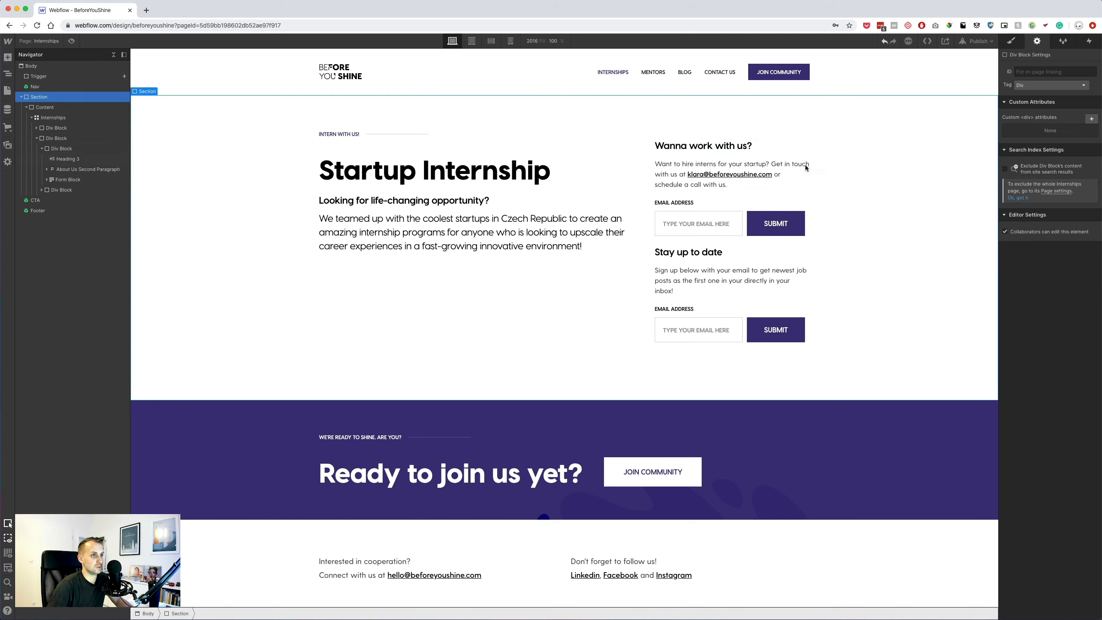
Delete the signup form block from the upper 'Wanna work with us?' block.
click(745, 214)
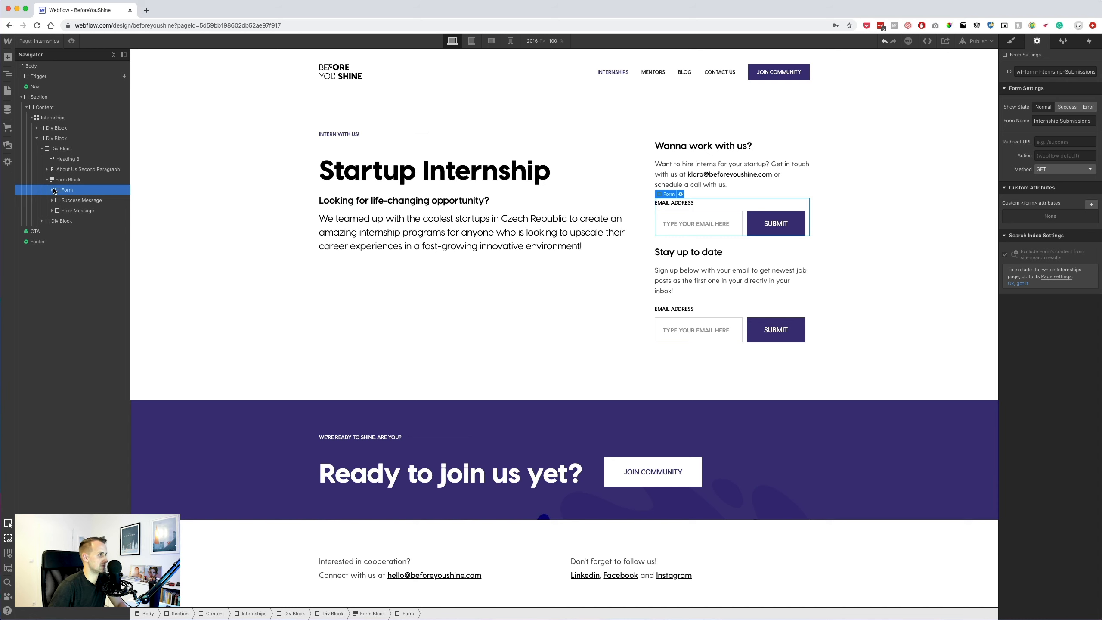
click(68, 184)
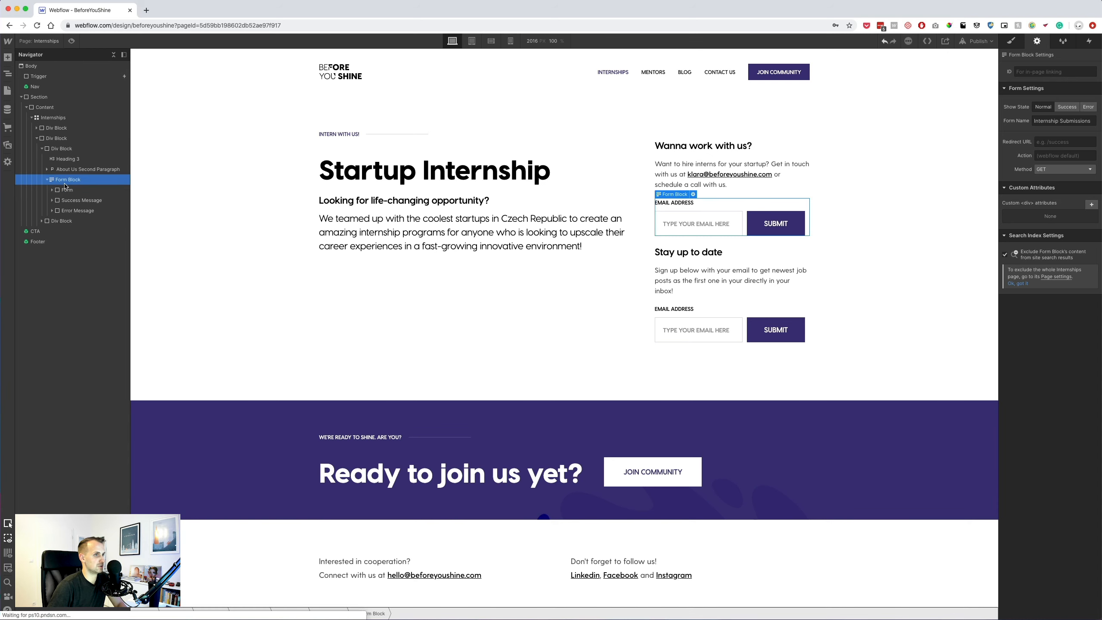
key(Delete)
Set Internships Text Field Wrap's Flex Child Sizing to Grow so the email field fills the row.
click(743, 280)
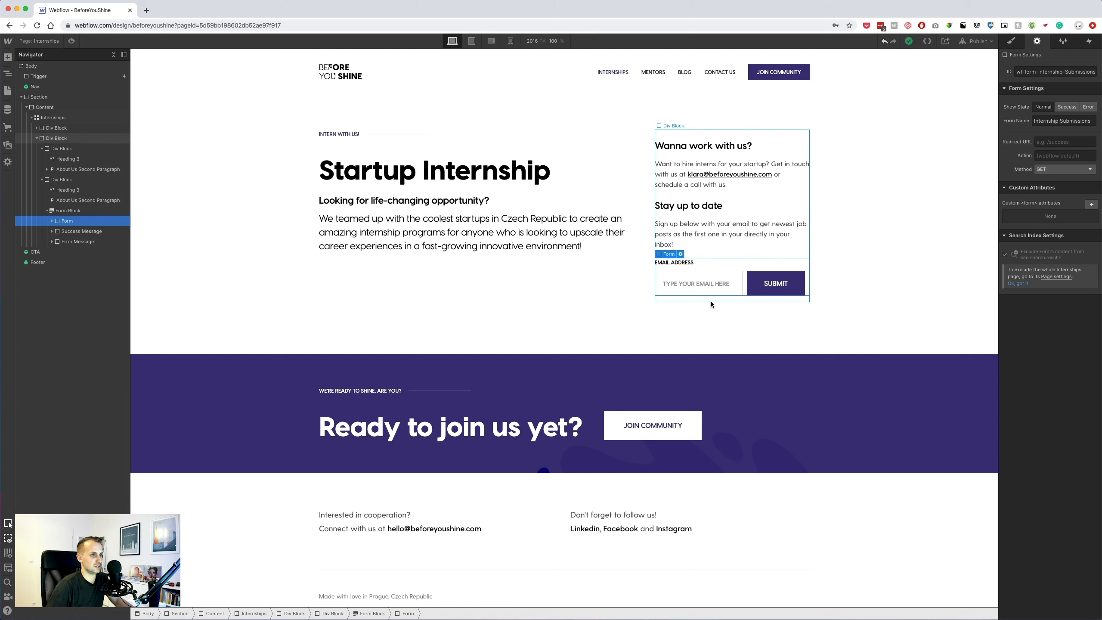
click(775, 283)
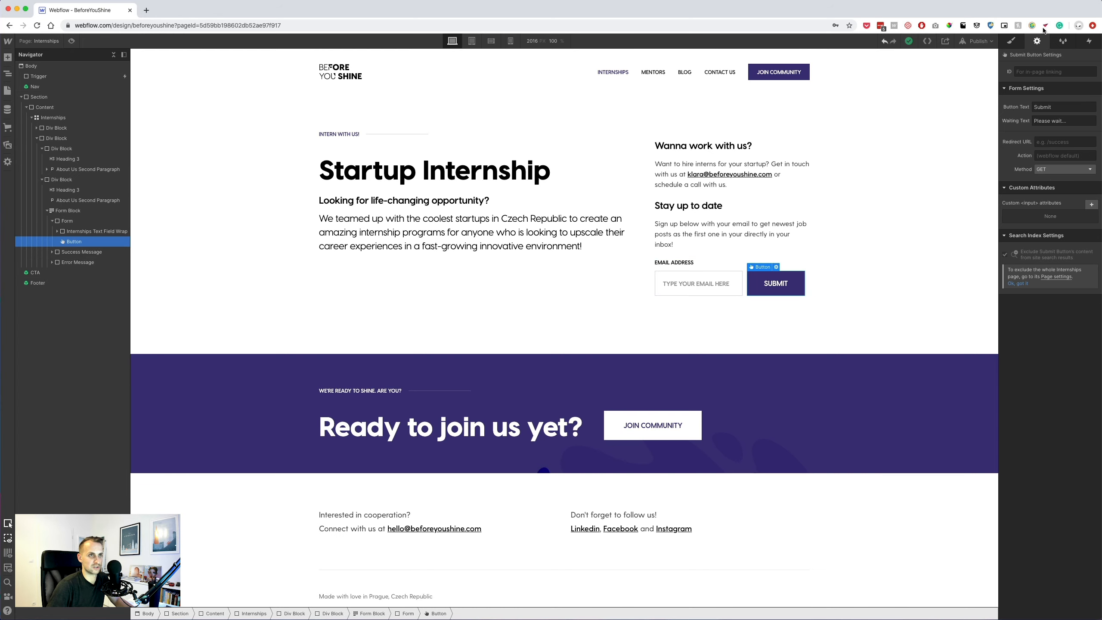
click(1017, 44)
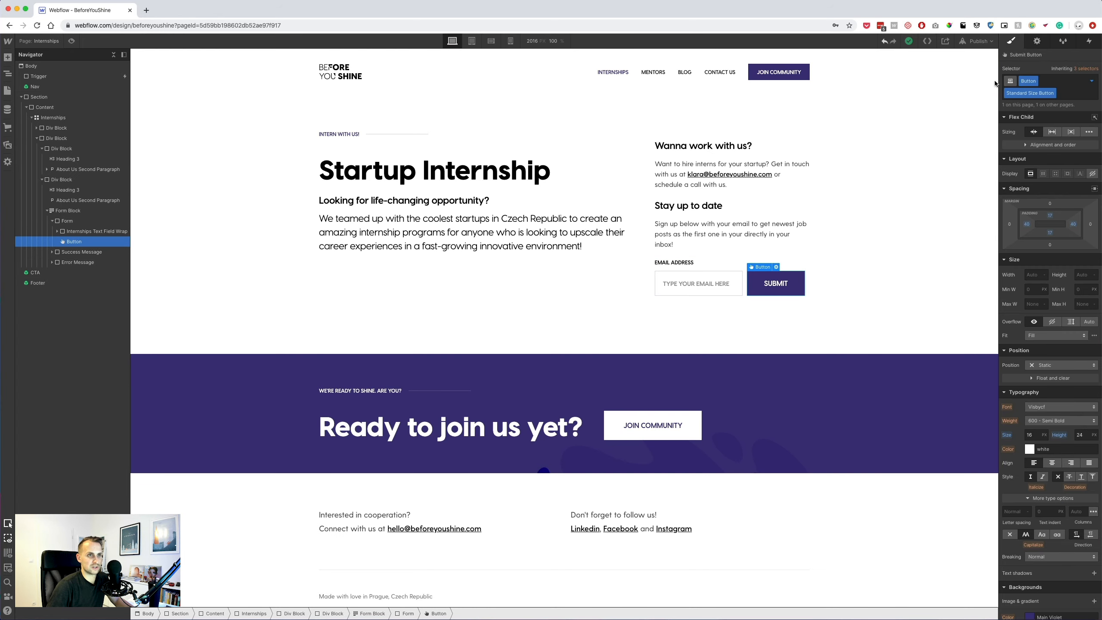
click(88, 232)
click(71, 221)
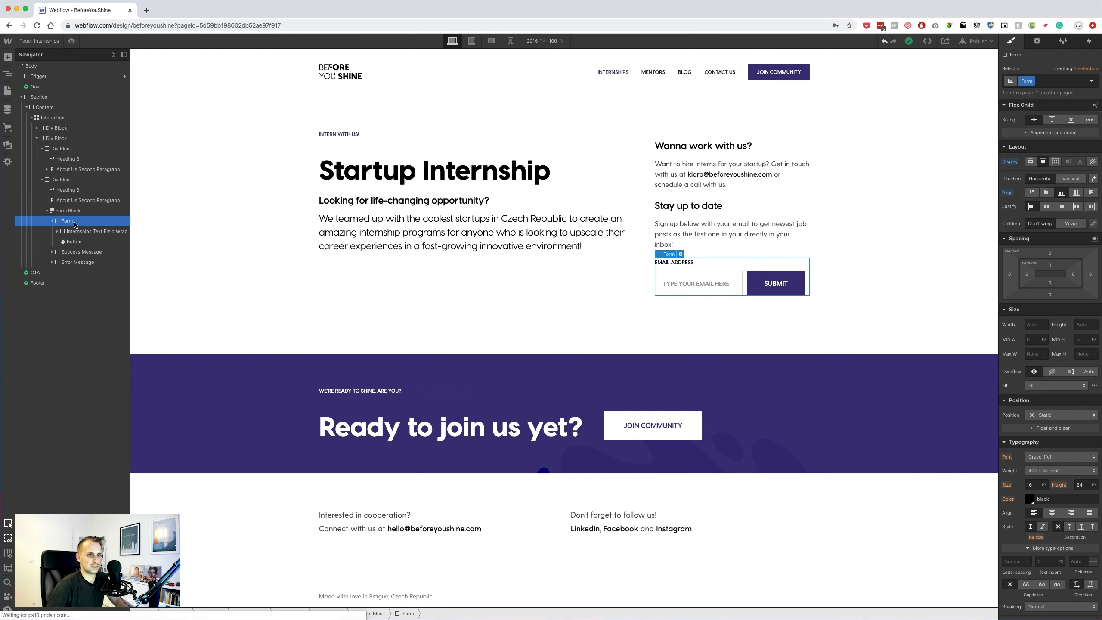
click(69, 211)
click(79, 232)
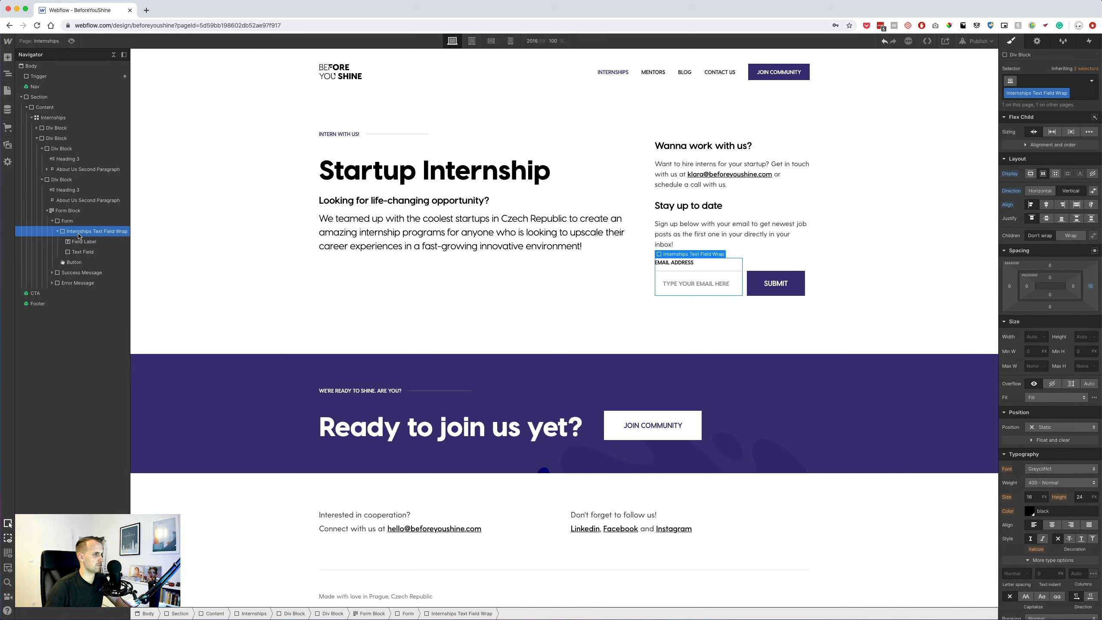
click(1052, 133)
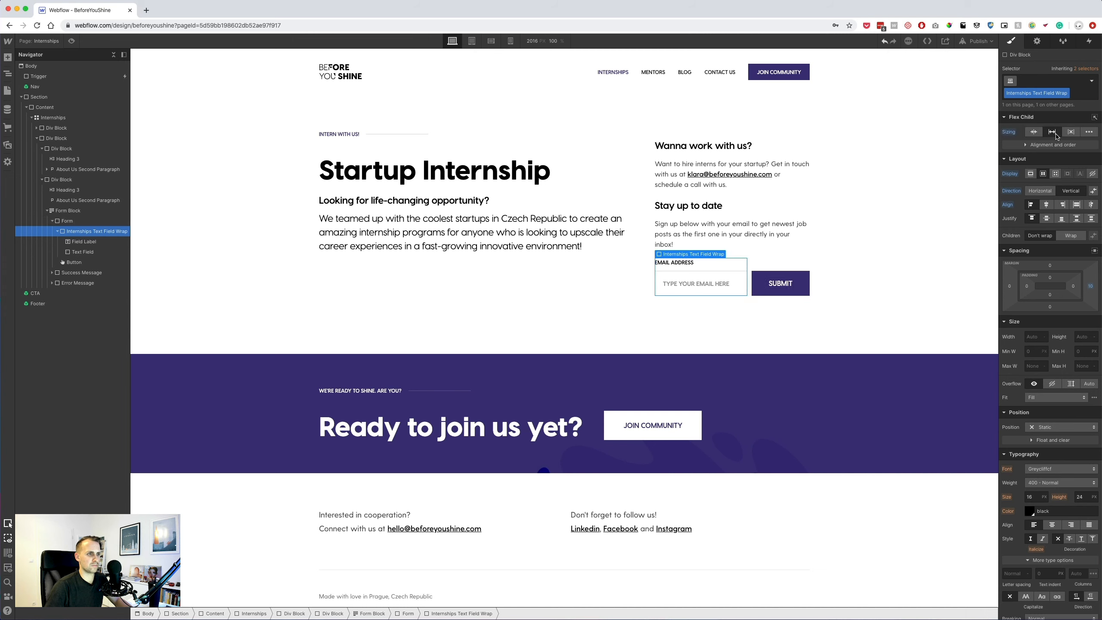
click(711, 187)
Find and select the MEET OUR MENTORS link block on the Home page.
click(8, 90)
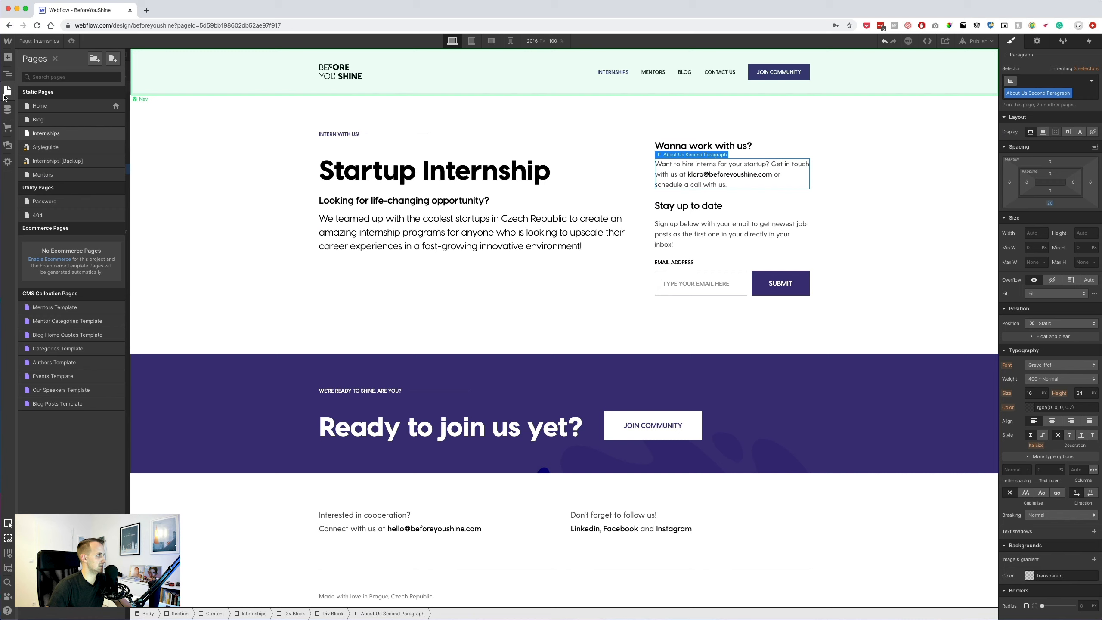
click(41, 109)
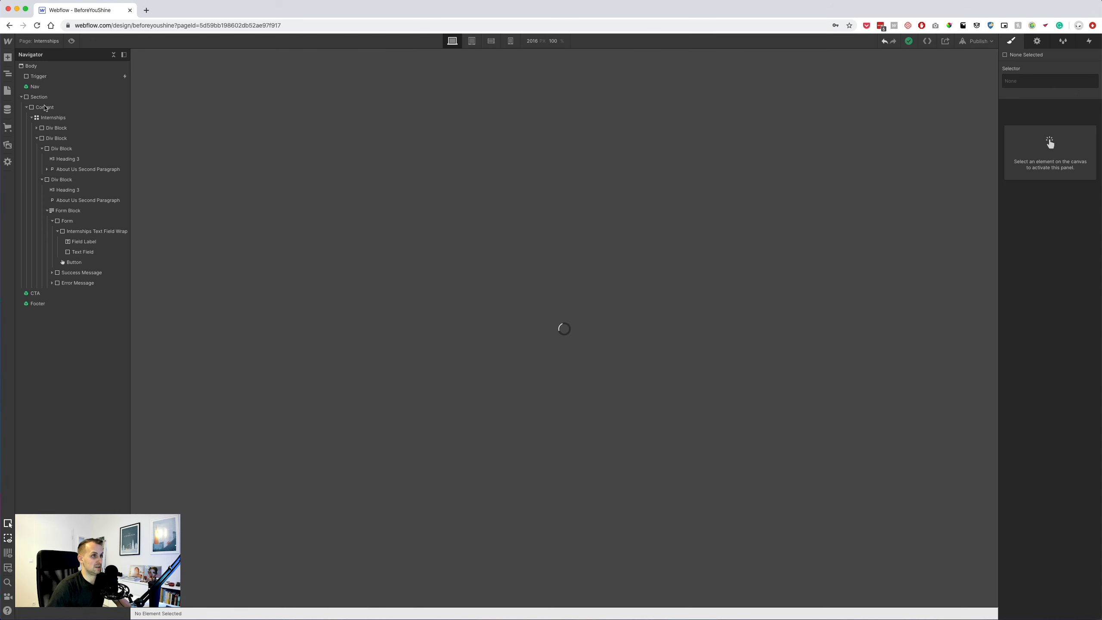
scroll(515, 358, down, 20)
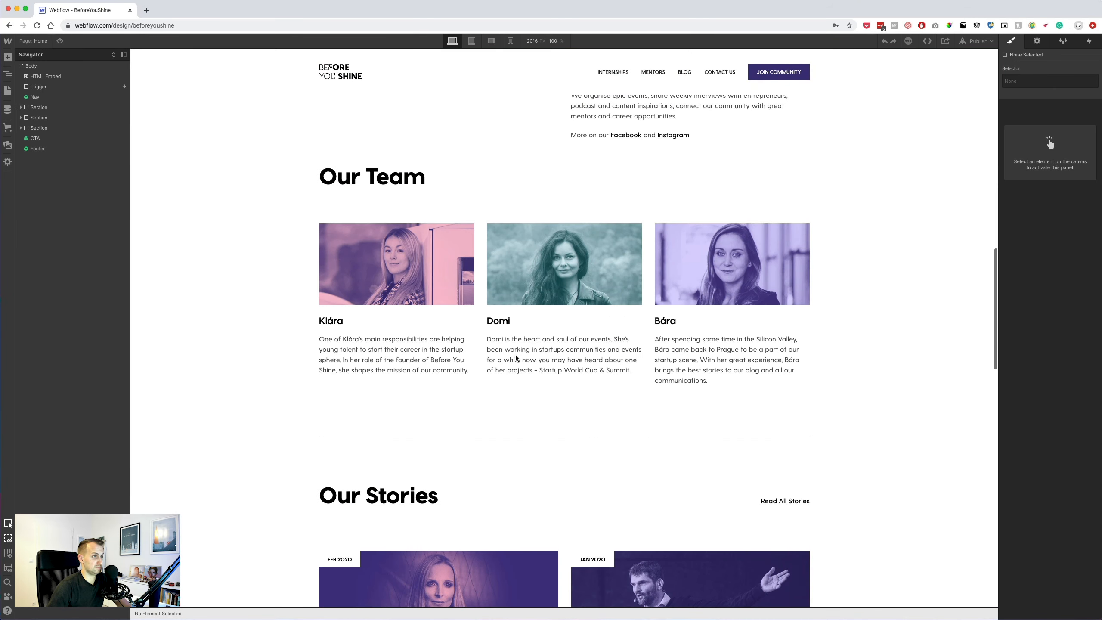
scroll(515, 357, down, 5)
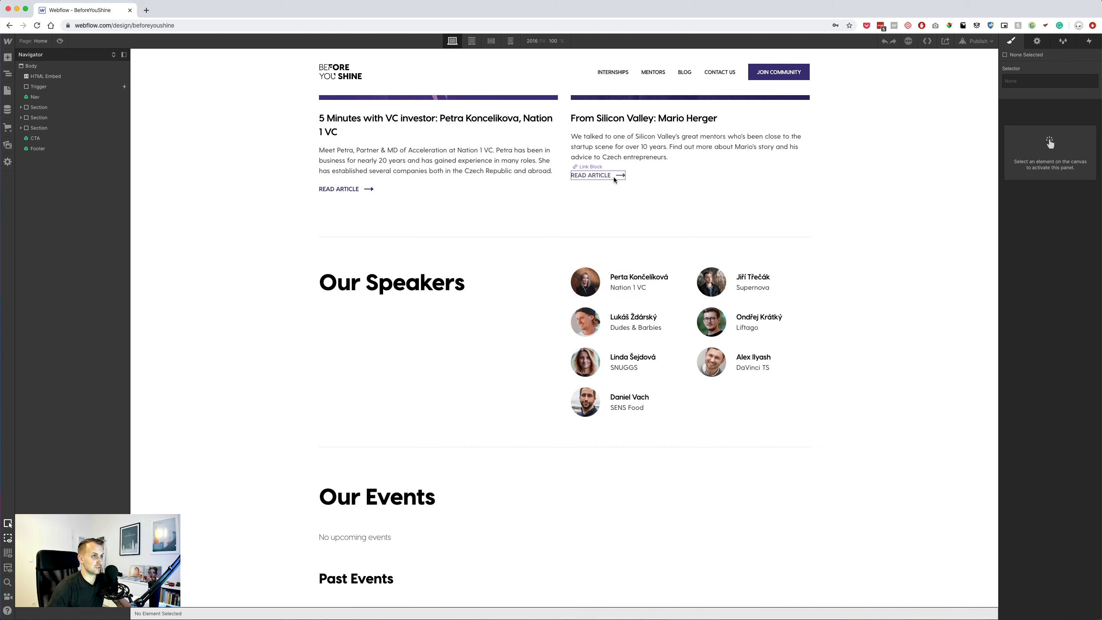
click(610, 177)
scroll(564, 217, down, 10)
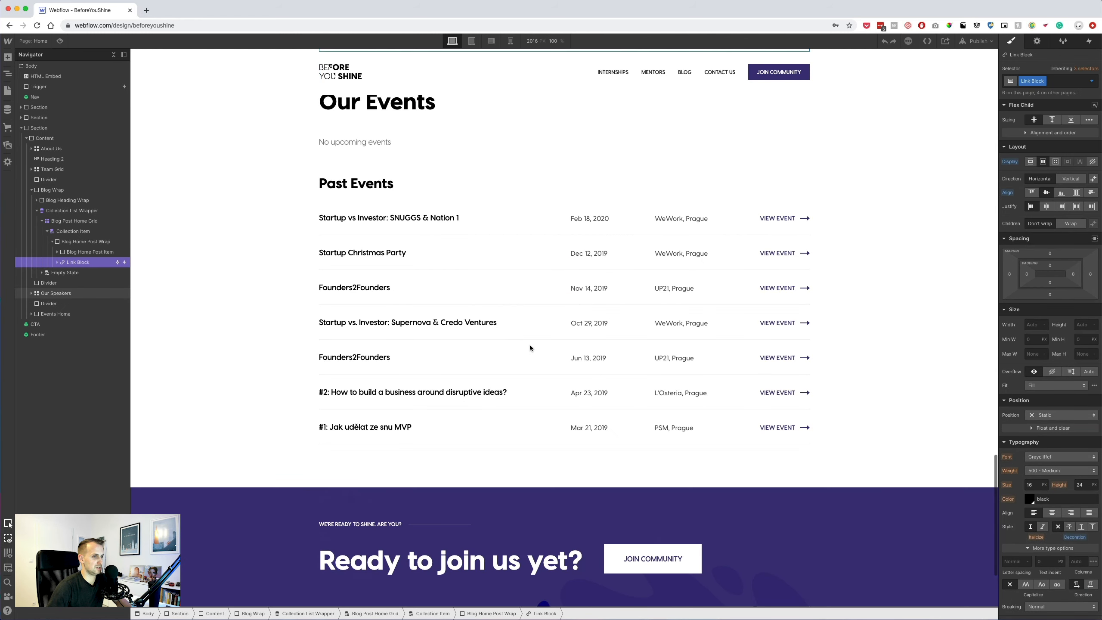
click(799, 396)
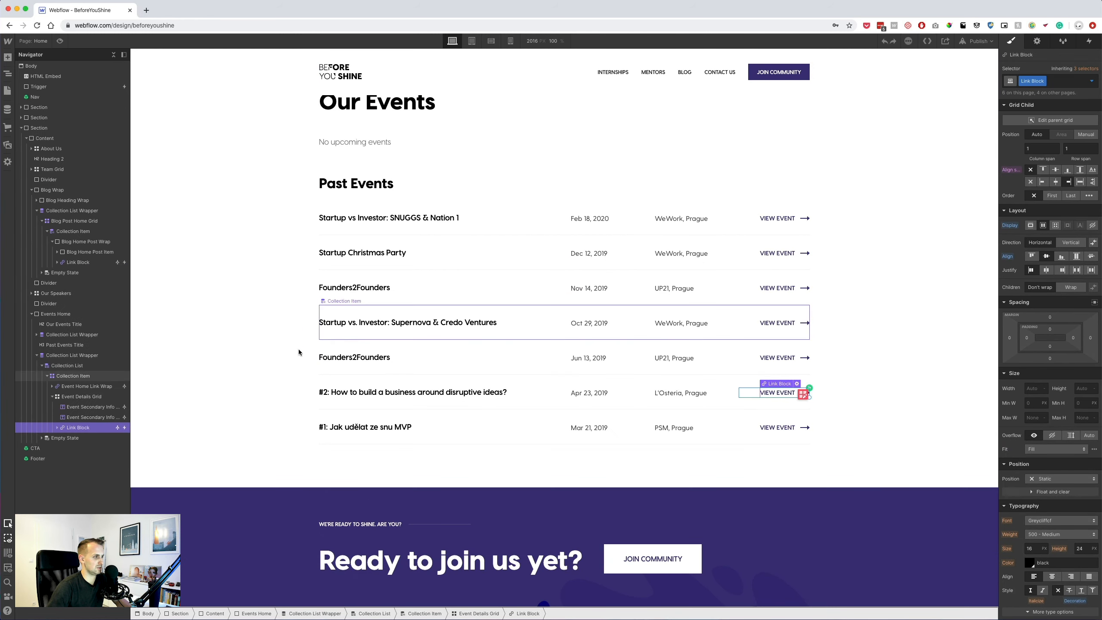
scroll(478, 310, up, 20)
scroll(664, 411, down, 15)
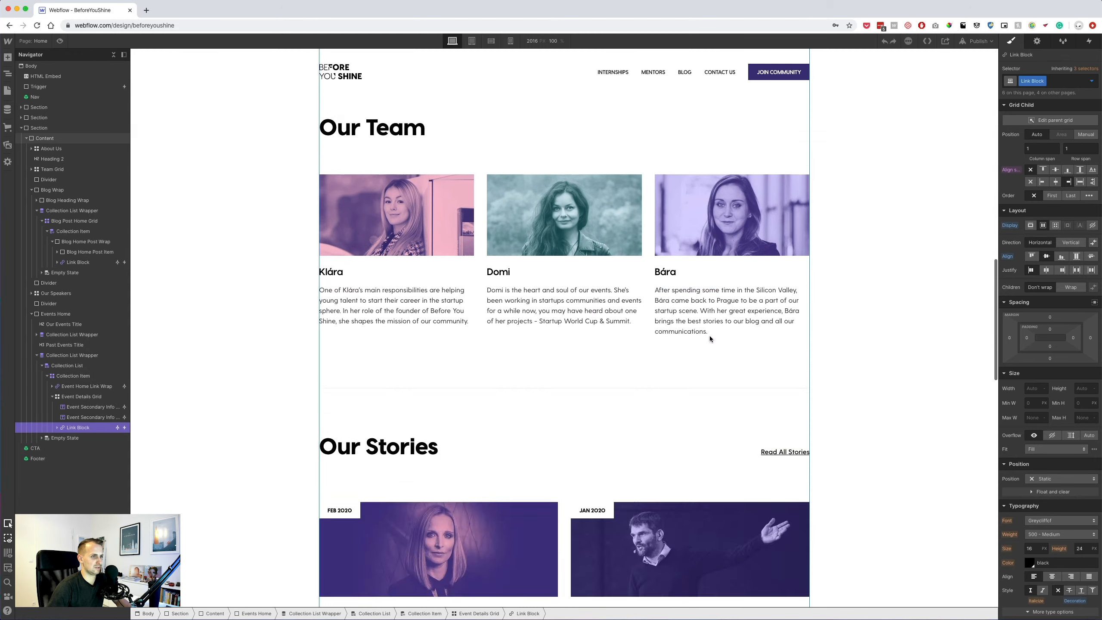
scroll(713, 337, up, 12)
click(717, 273)
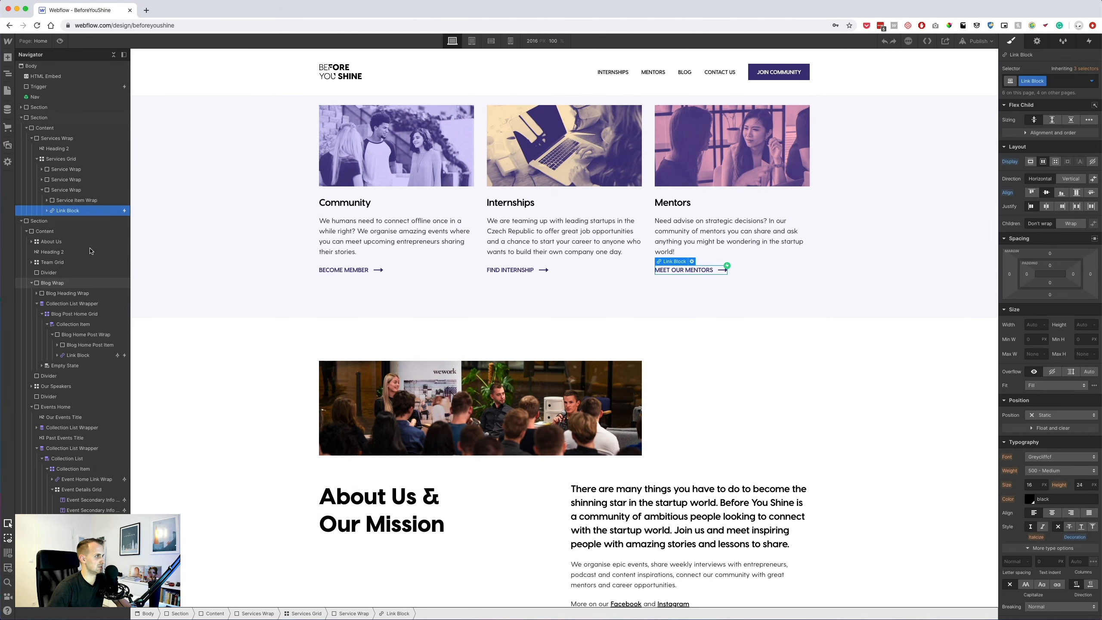
Paste the link into the 'Wanna work with us?' block on the Internships page.
click(7, 91)
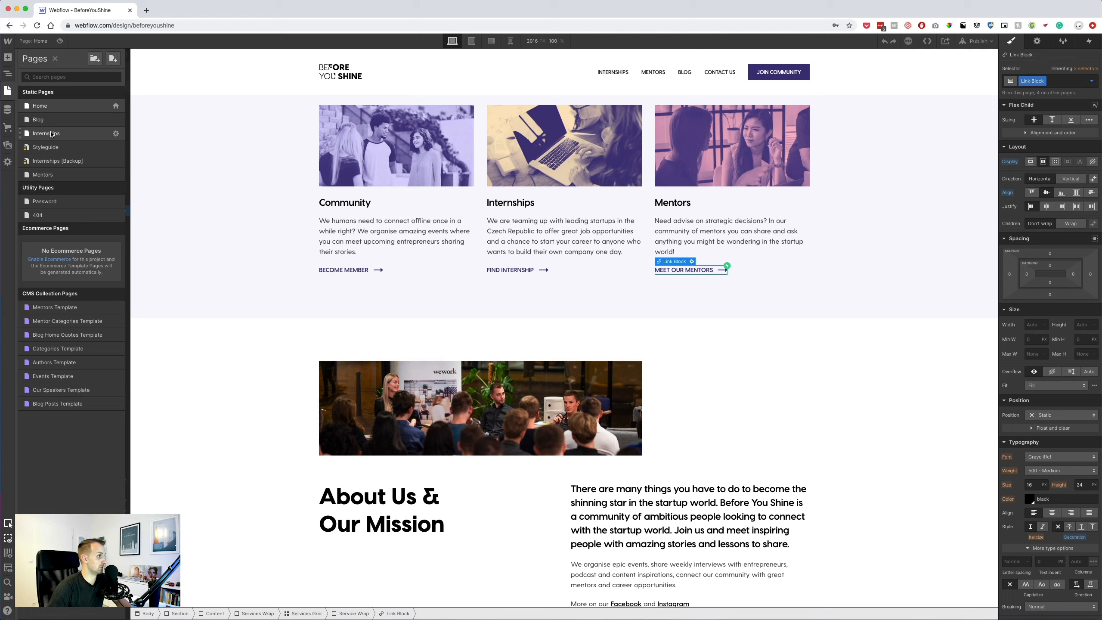
click(51, 134)
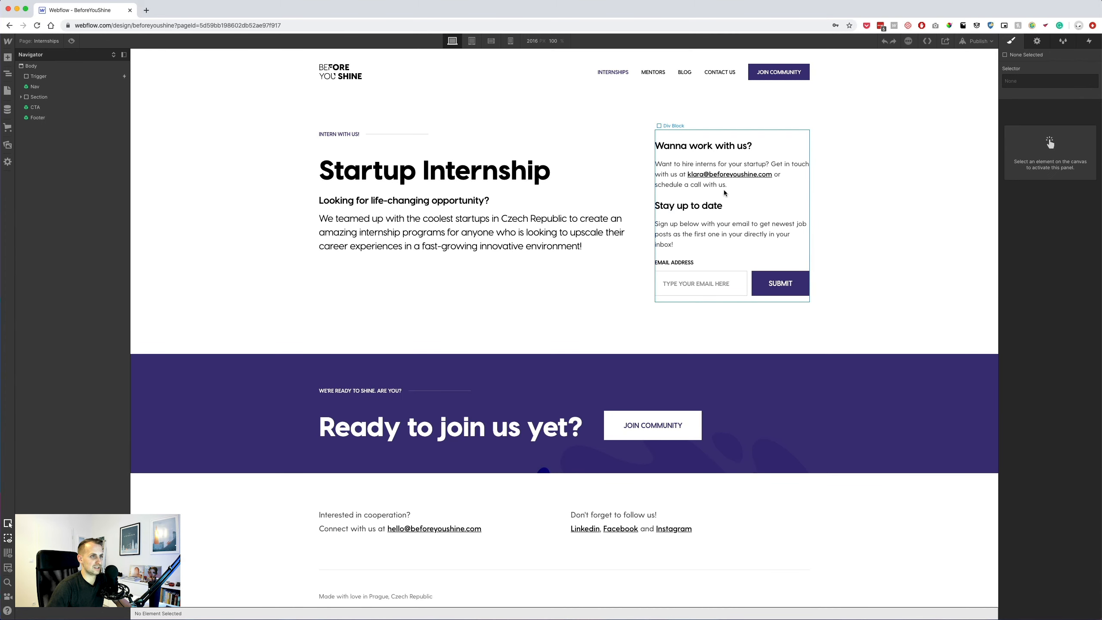
click(748, 163)
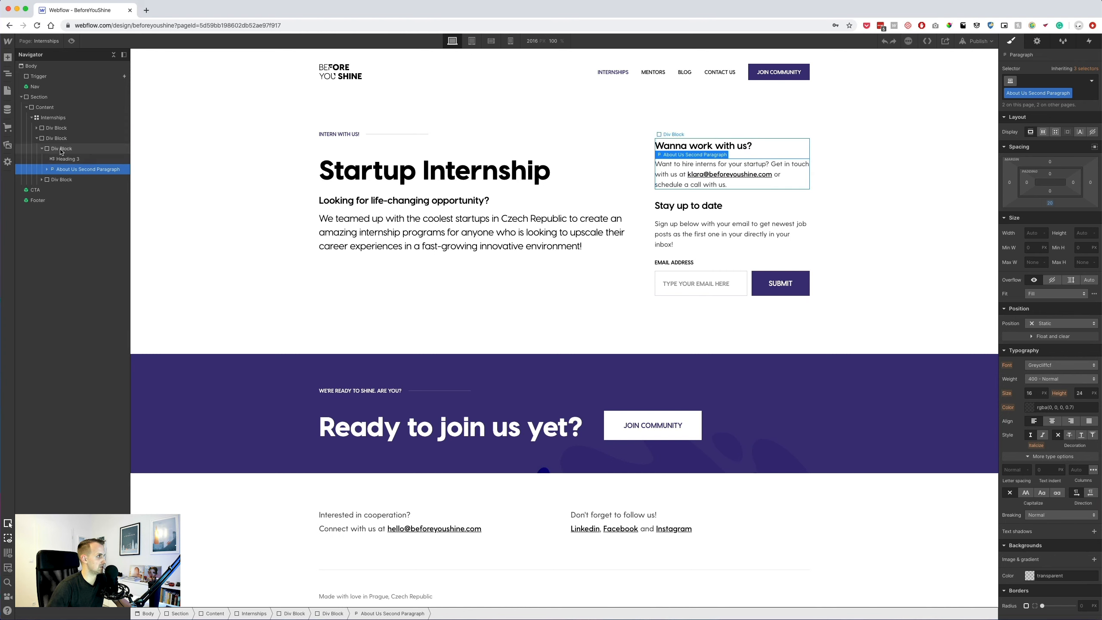
click(61, 149)
key(ctrl+v)
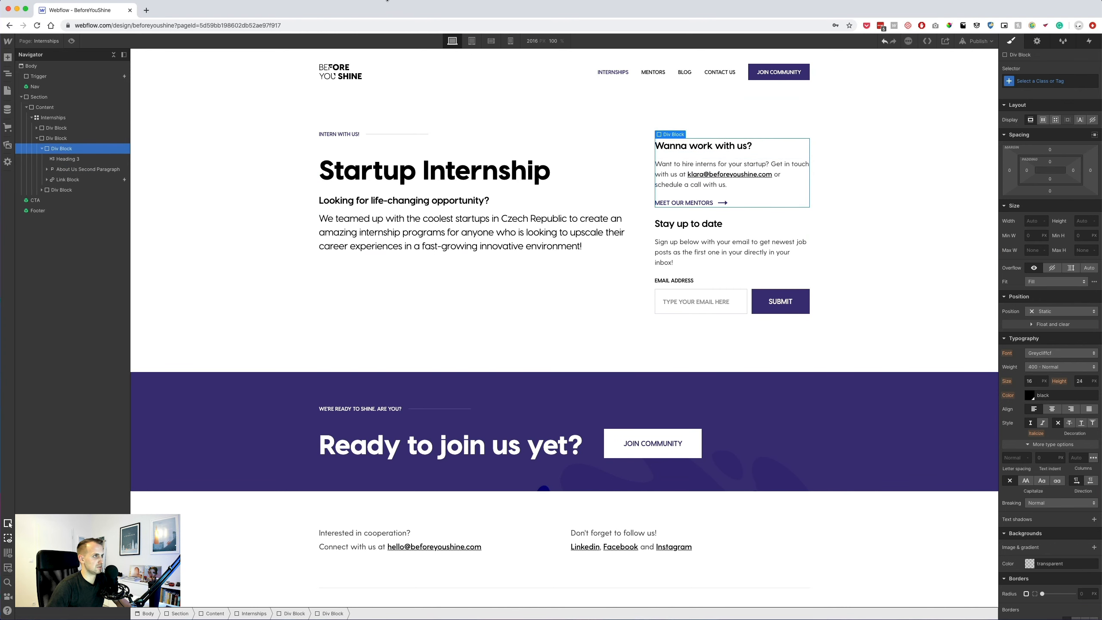
Select the 'Get in touch' label text in the Sketch mockup.
key(super+Tab)
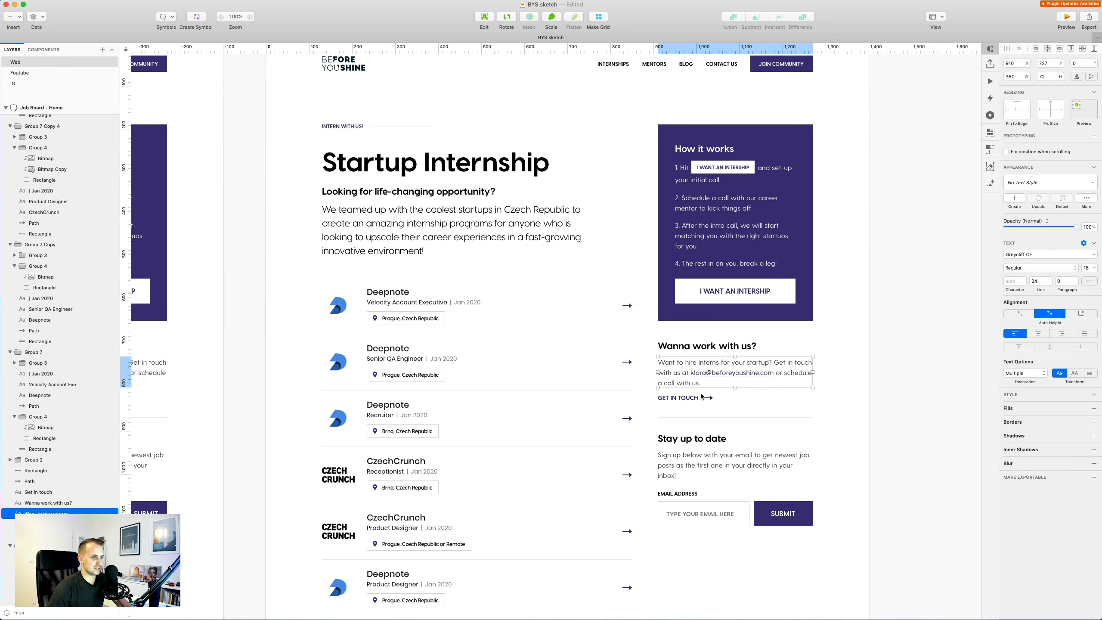
click(685, 397)
key(Return)
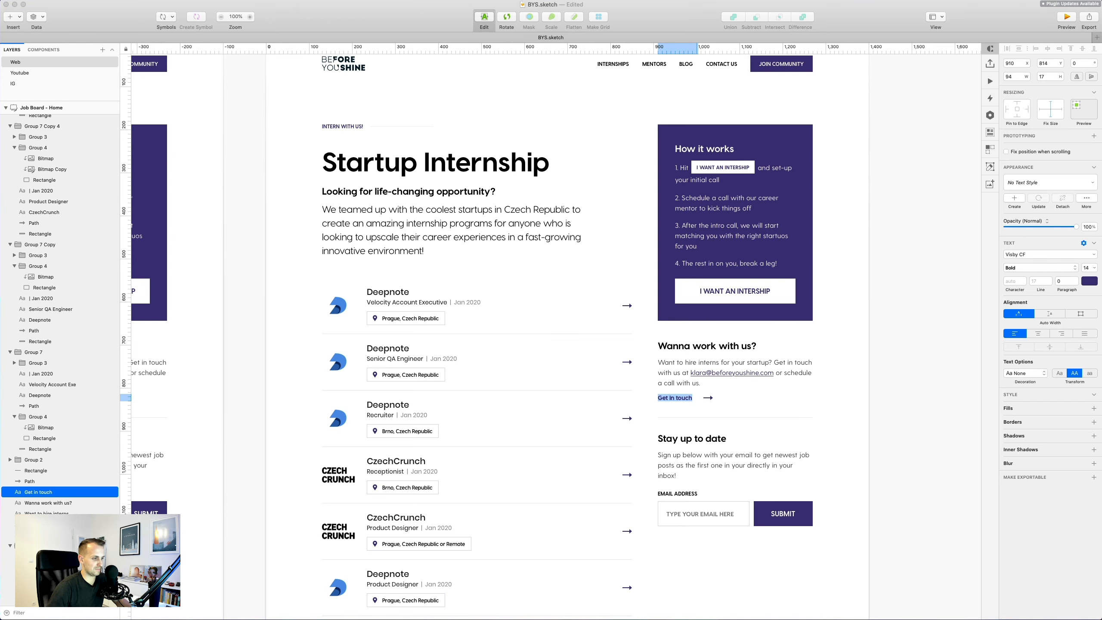
Replace the link text MEET OUR MENTORS with the copied GET IN TOUCH.
key(Escape)
key(alt)
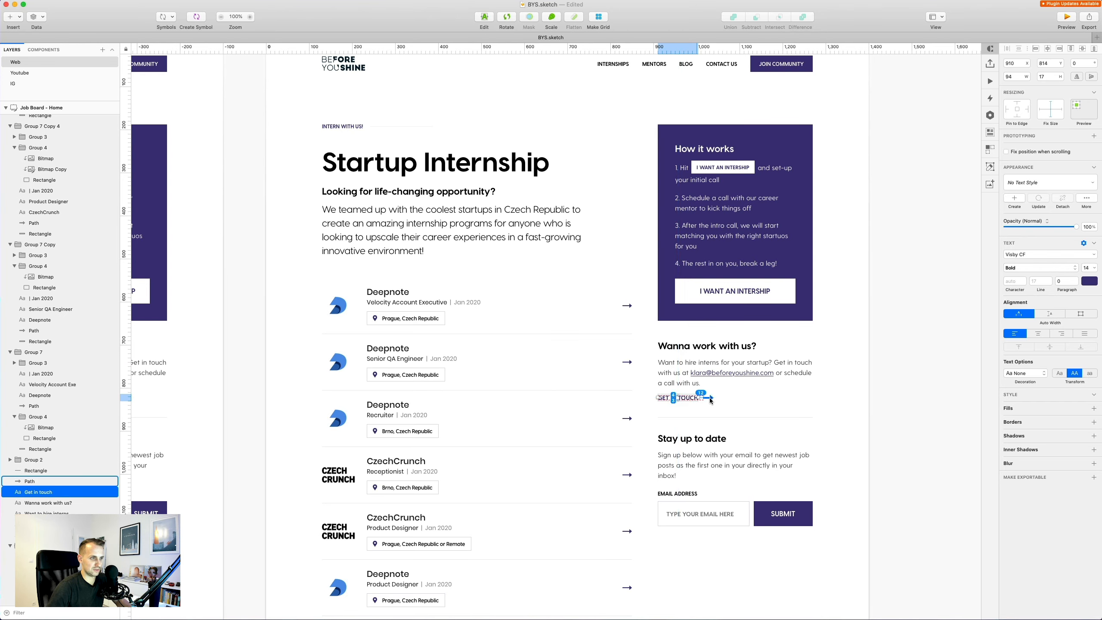
key(super+Tab)
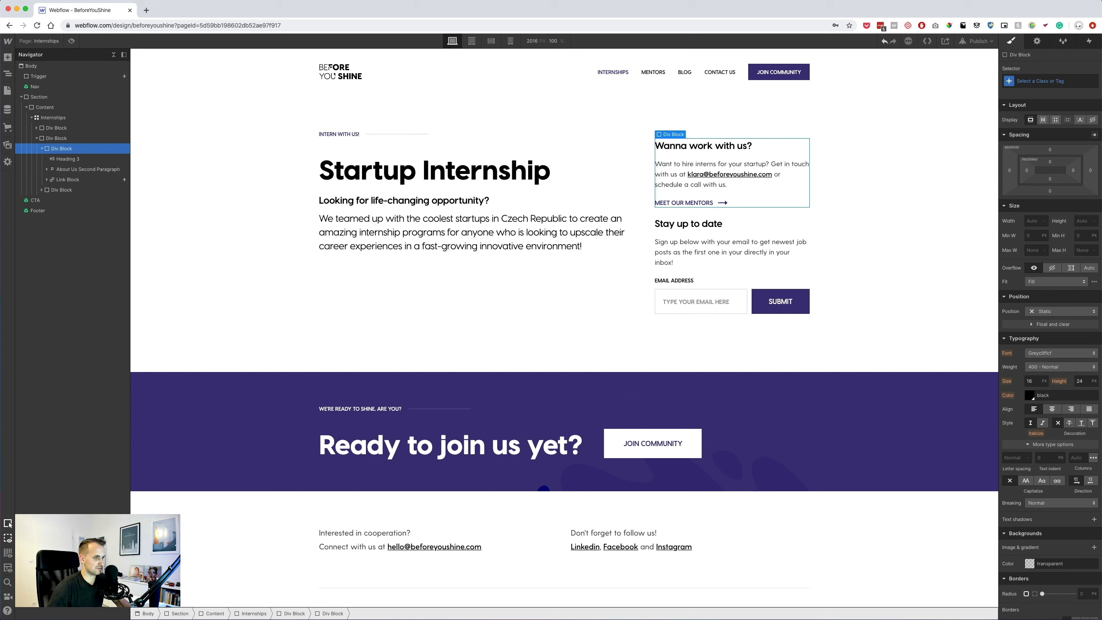
double_click(699, 204)
key(super+a)
text(GET IN TOUCH)
double_click(693, 202)
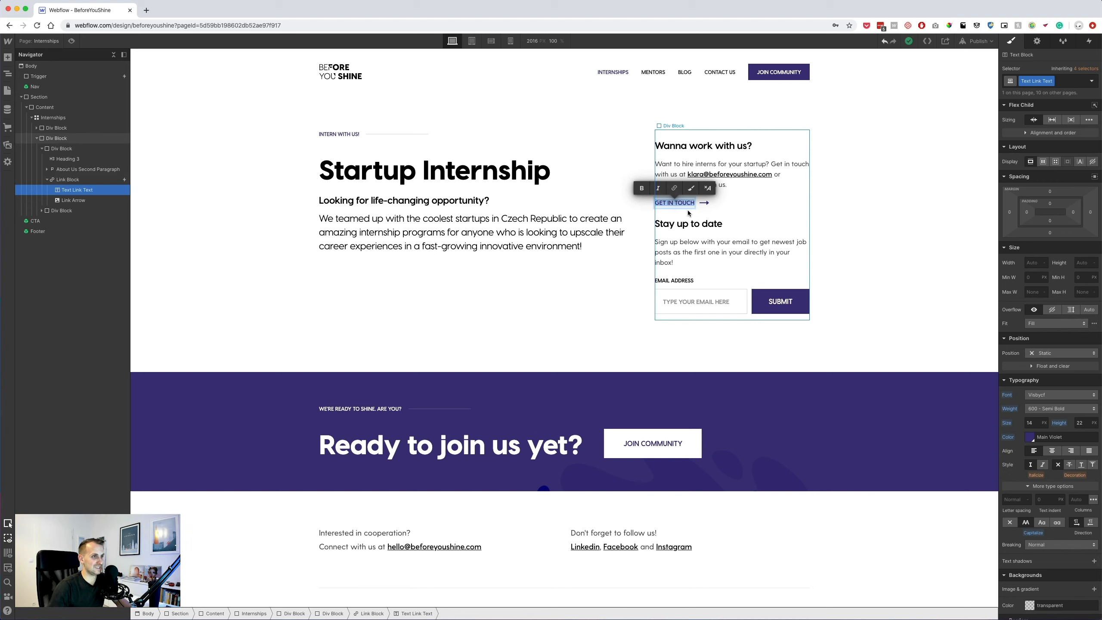
click(646, 207)
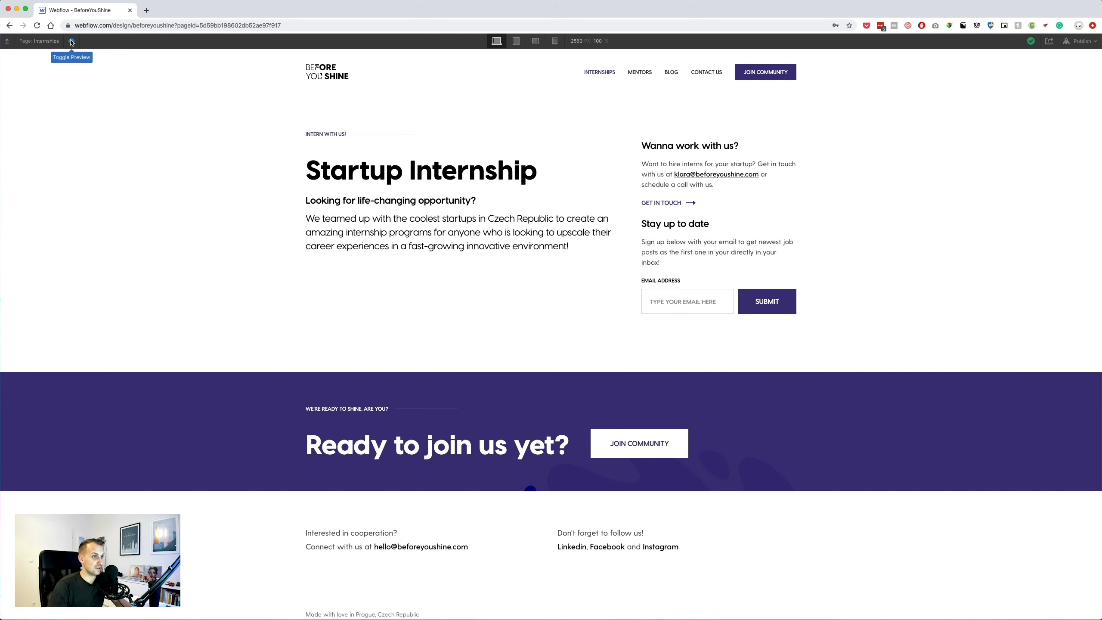
Preview the Internships page, then exit the footer symbol.
click(71, 42)
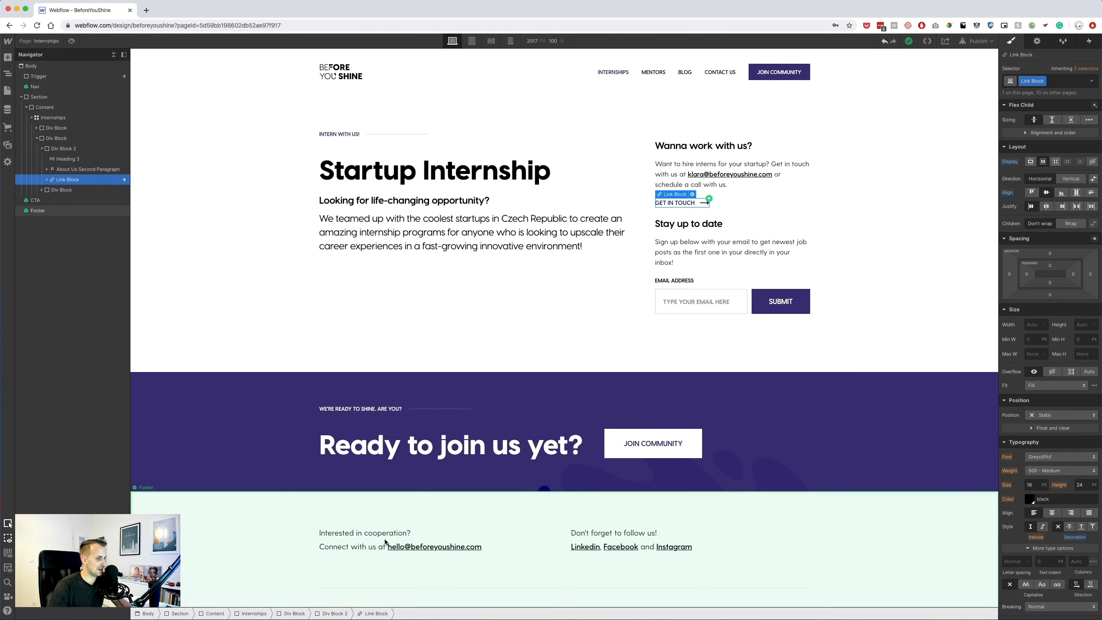
double_click(494, 573)
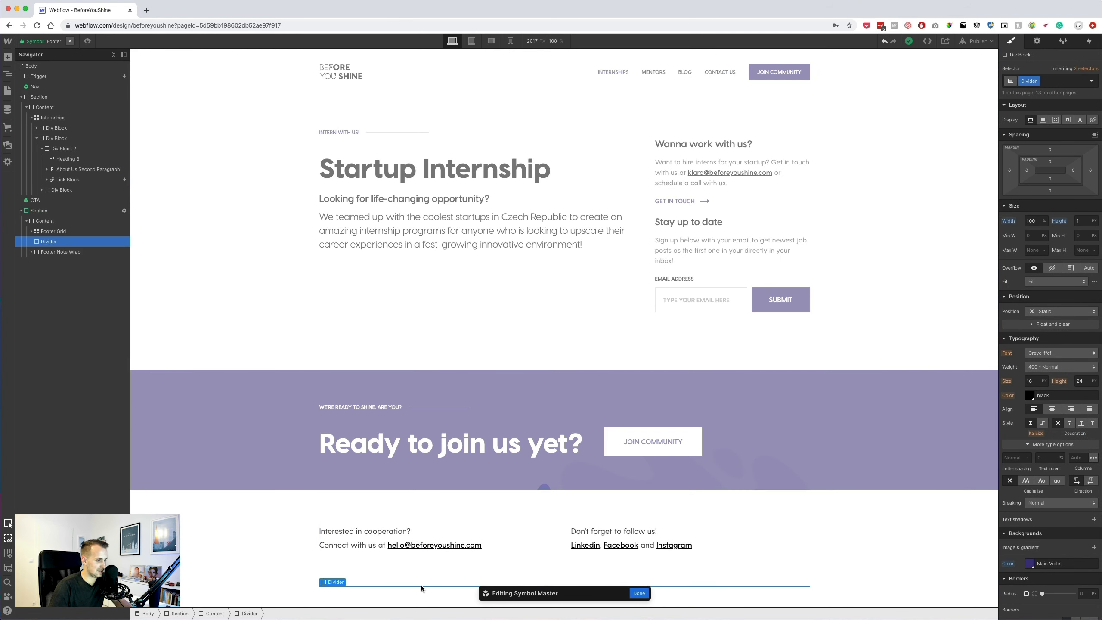
double_click(752, 185)
Paste a Divider into the right column and place it between the two blocks.
click(753, 195)
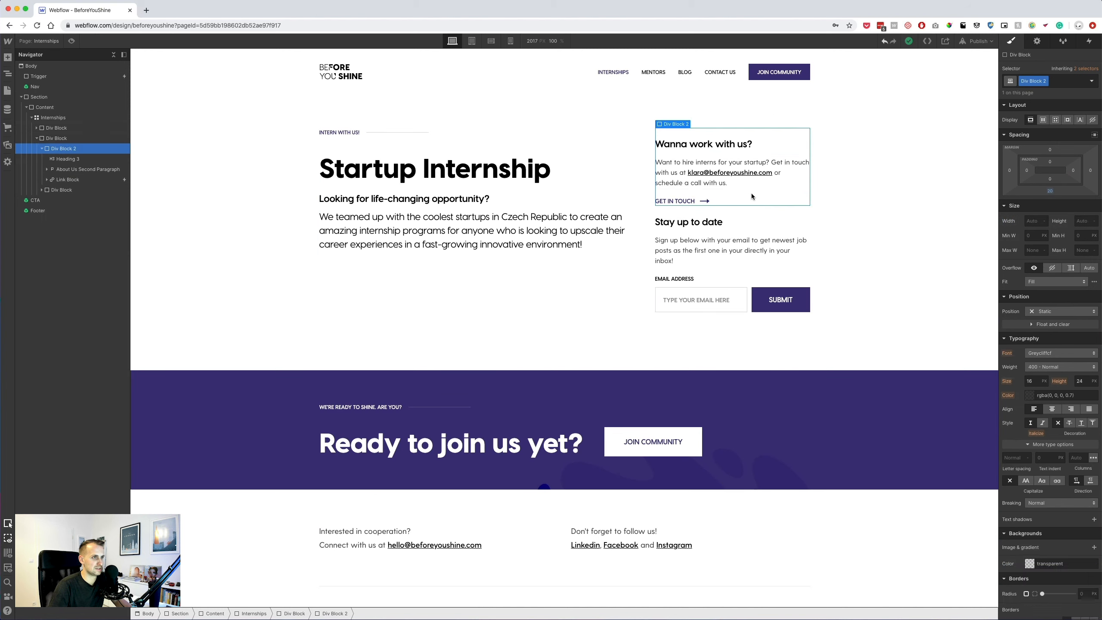
click(43, 148)
click(63, 139)
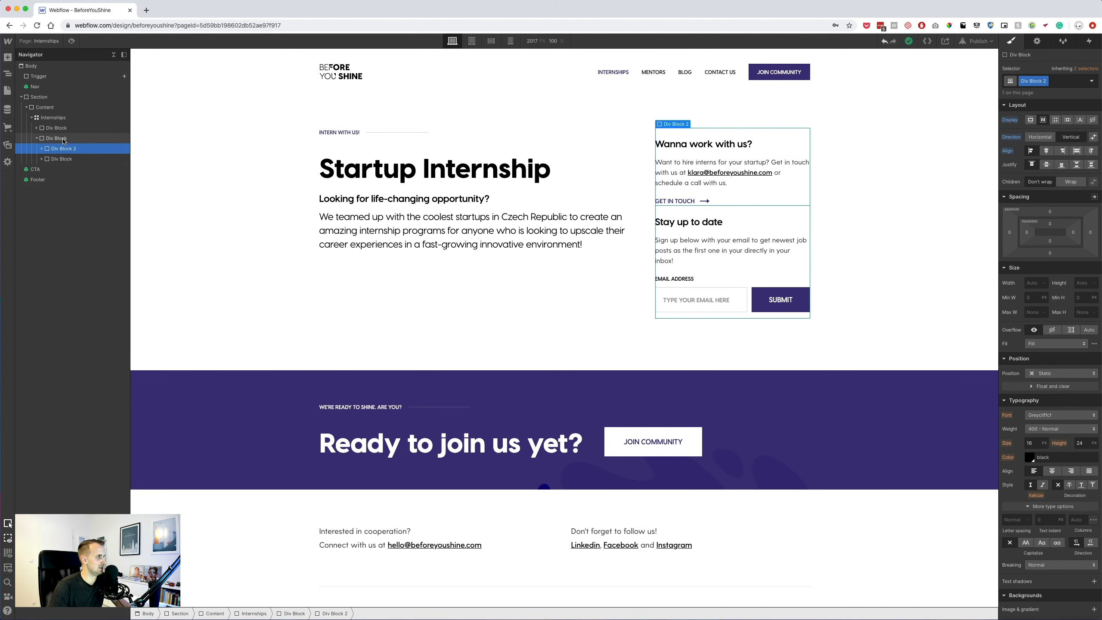
key(super+v)
drag(60, 169, 59, 158)
Rename the upper block's class to 'Internships Wanna Work With Us Wrap'.
click(62, 148)
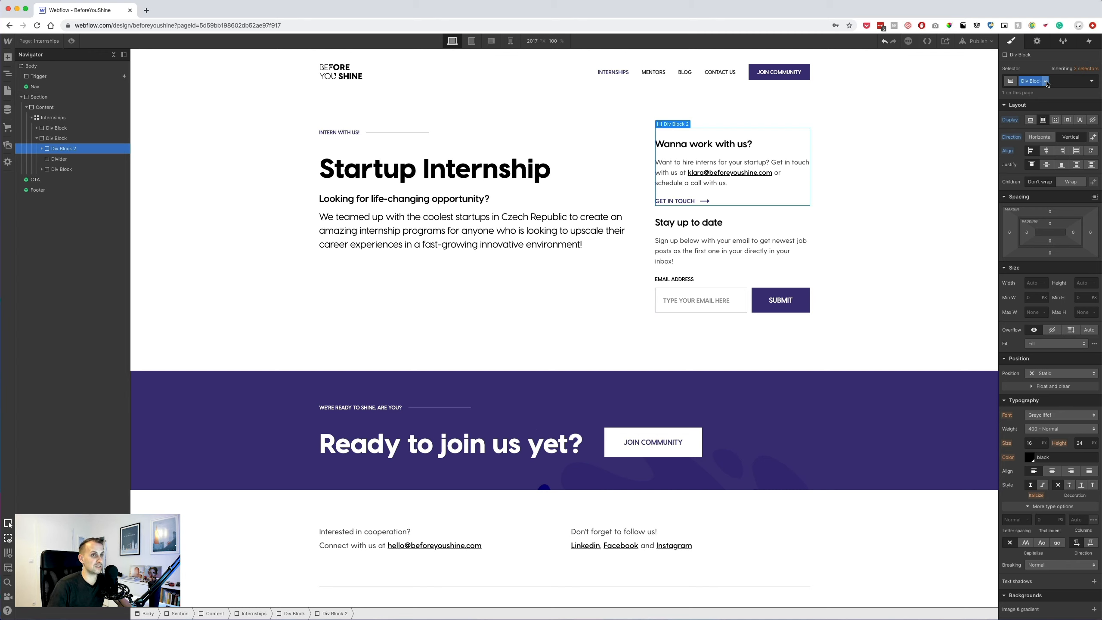
click(1046, 82)
click(1045, 97)
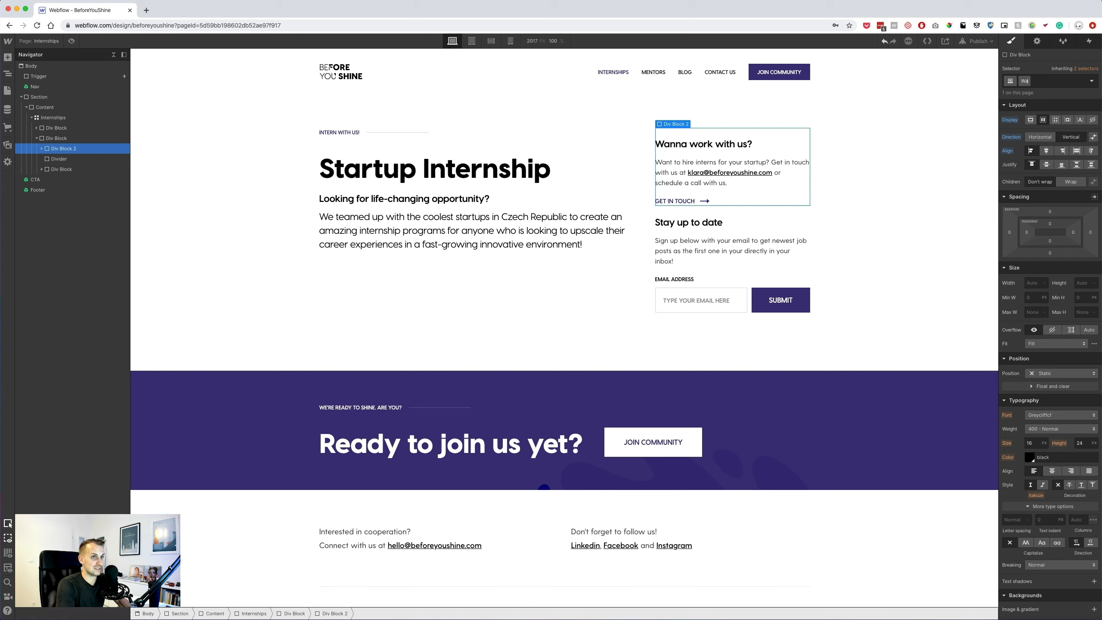
key(BackSpace)
text(Internships Wanna)
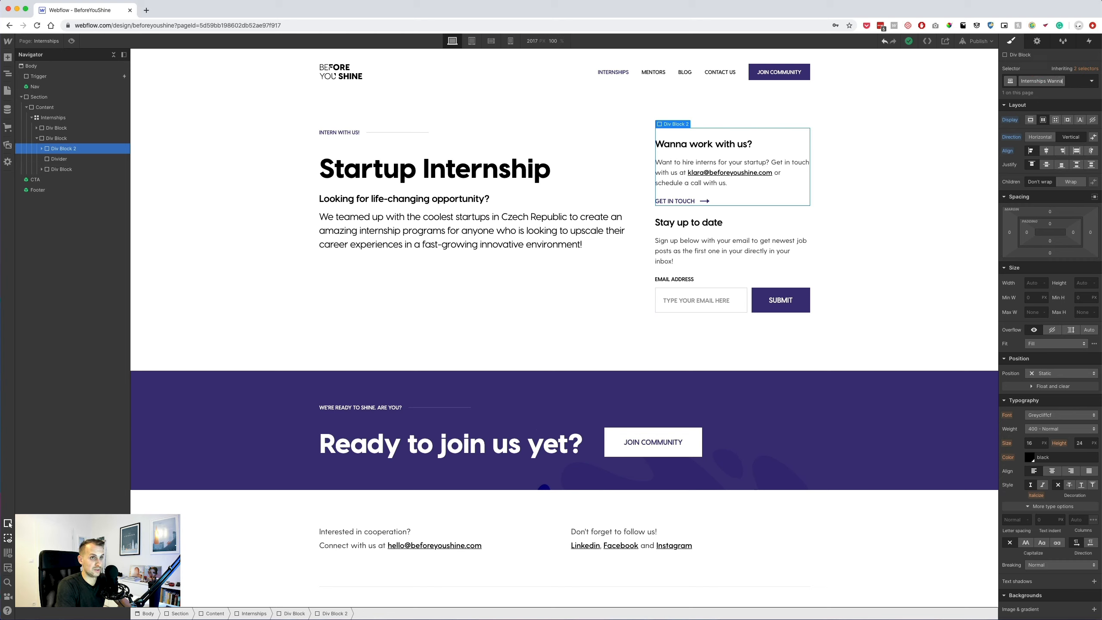
text( Work With U)
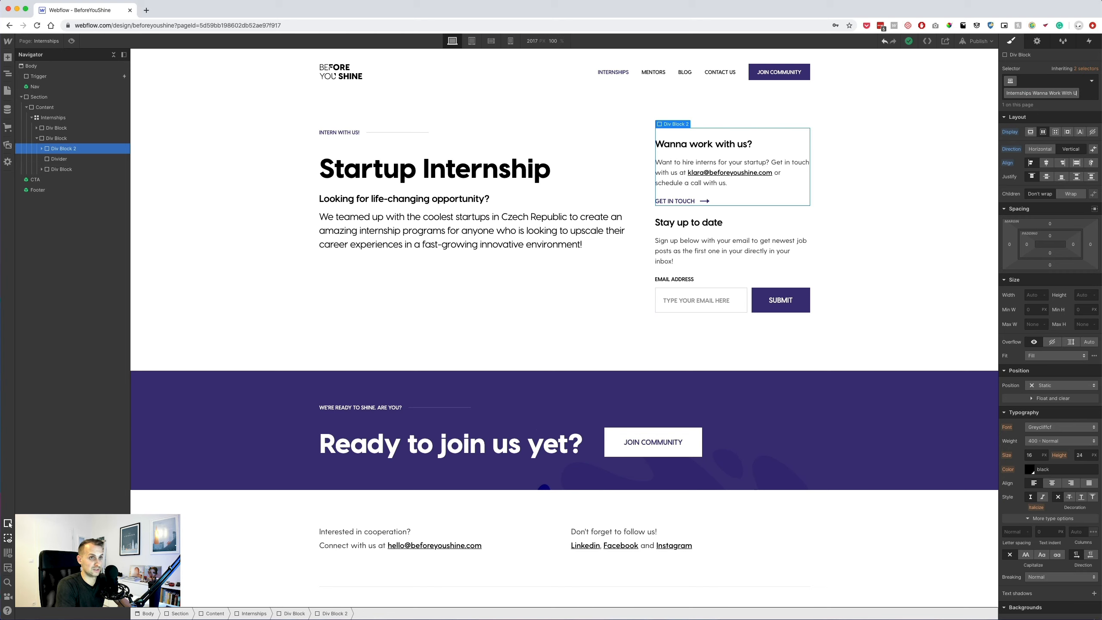
text(s Wrap)
key(Return)
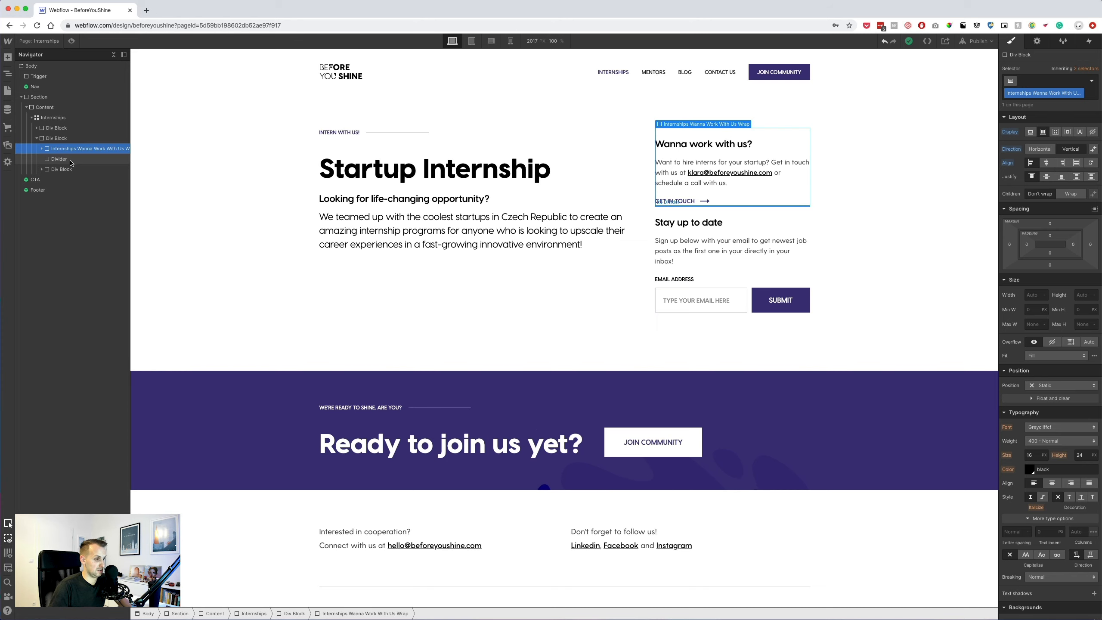
Check the mockup's divider spacing, then set the Wanna Work With Us wrap's bottom margin to 30 px.
key(super+Tab)
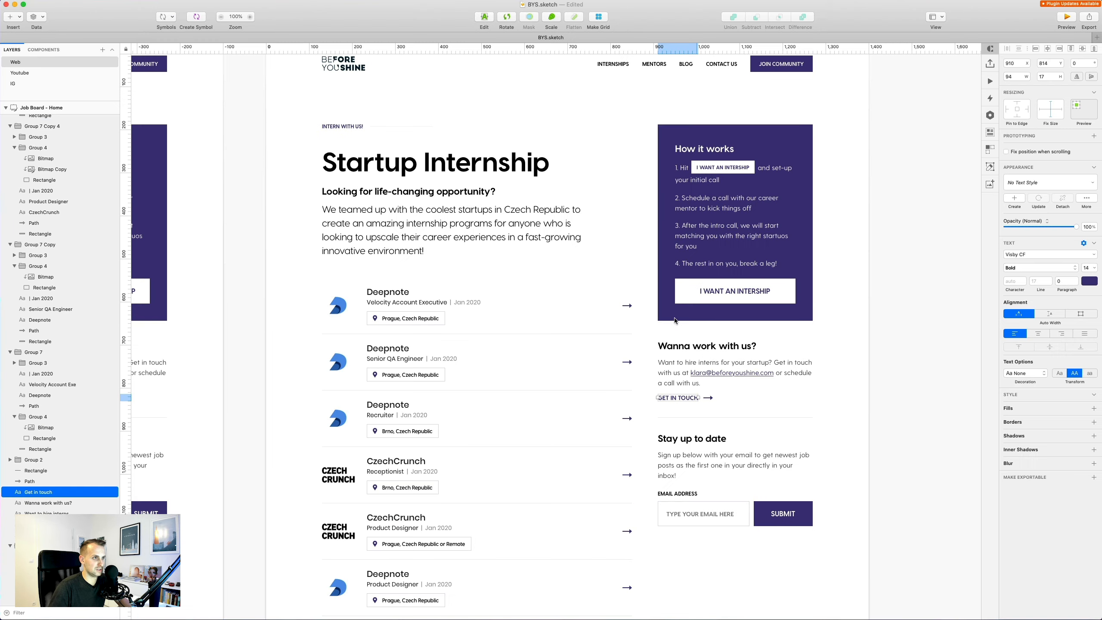
click(720, 417)
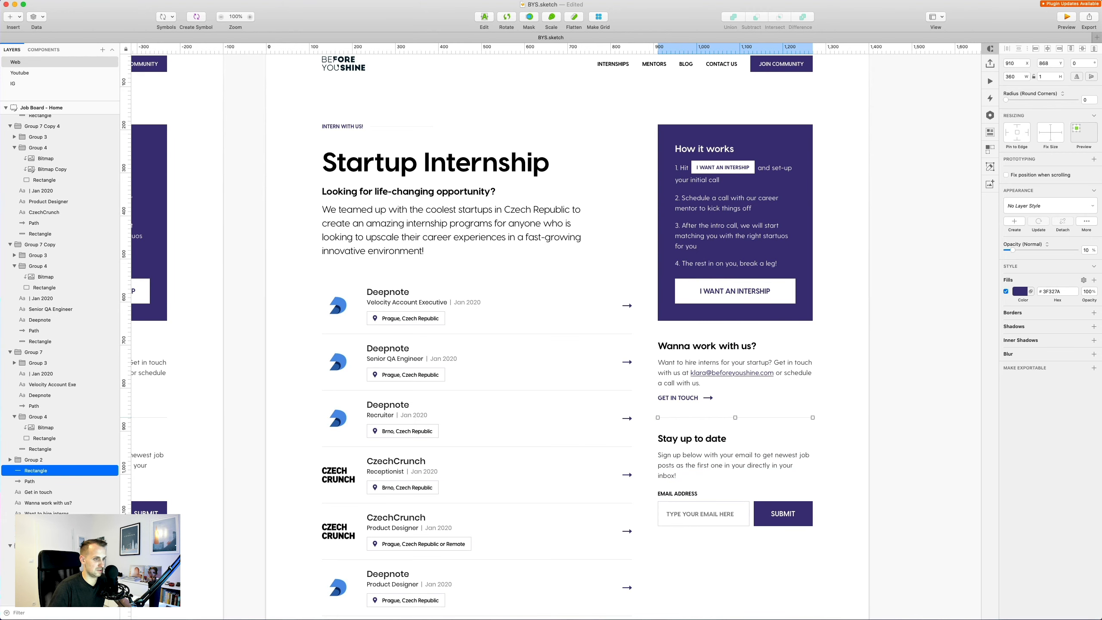
key(super+Tab)
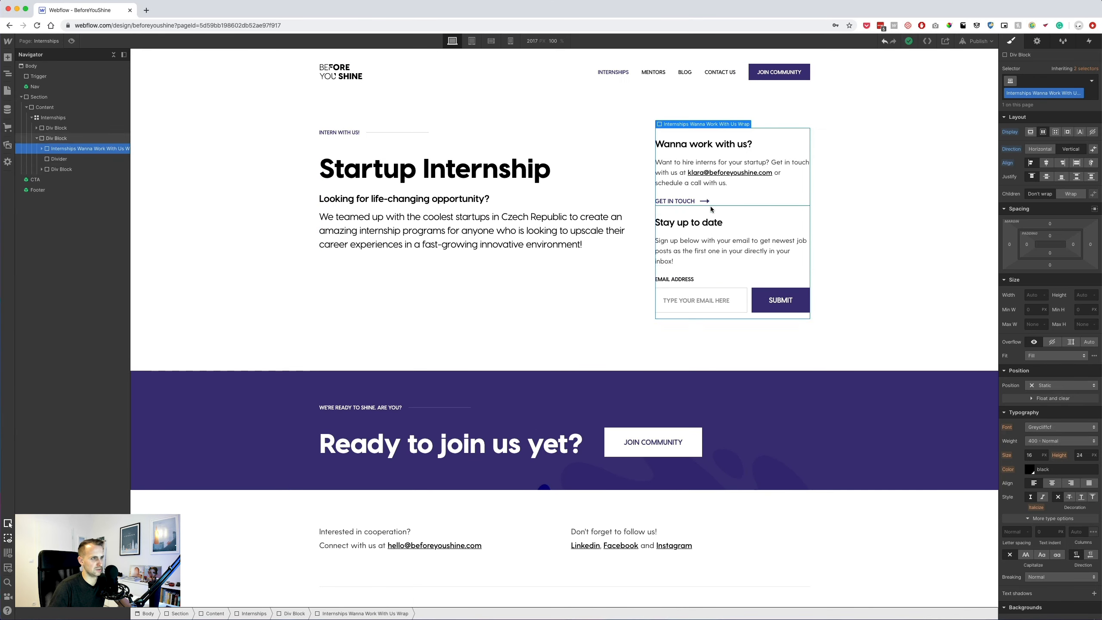
click(1049, 265)
key(Return)
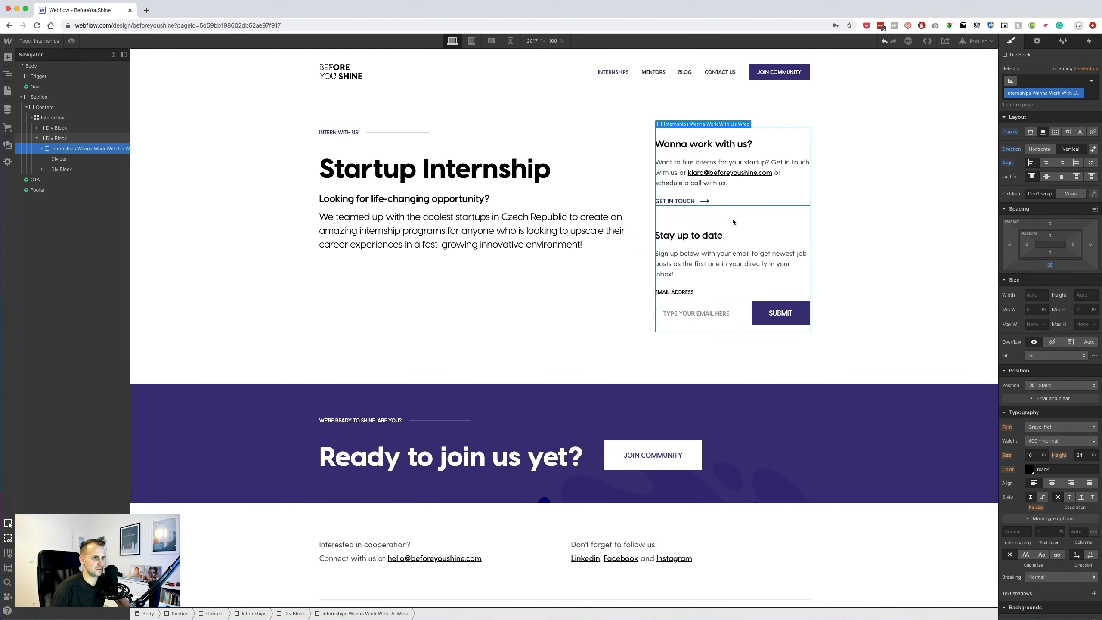
click(728, 248)
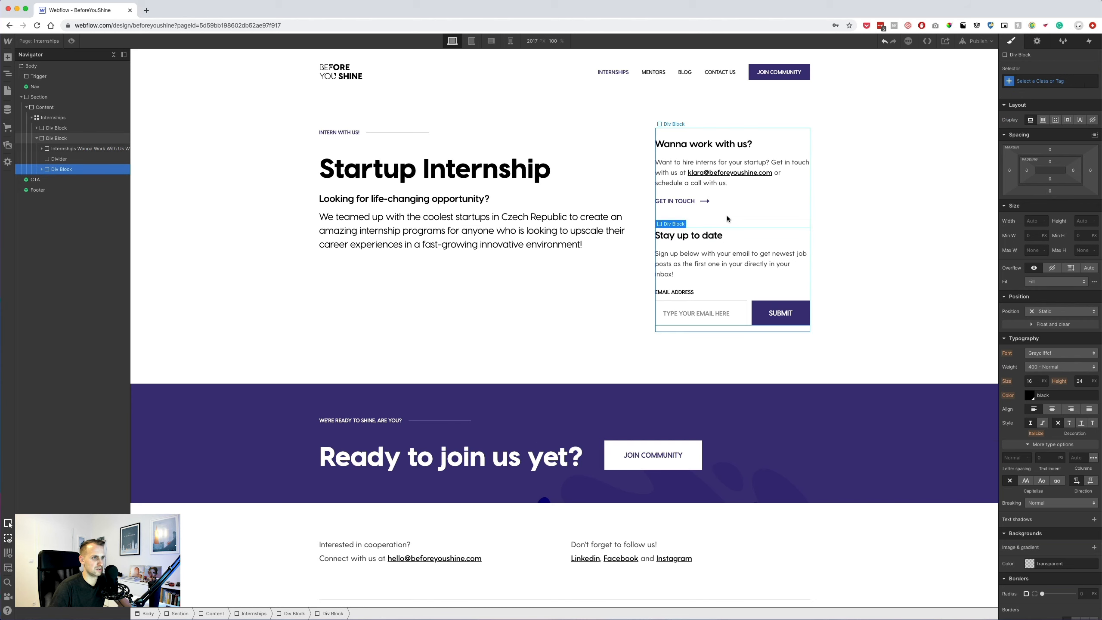
click(730, 197)
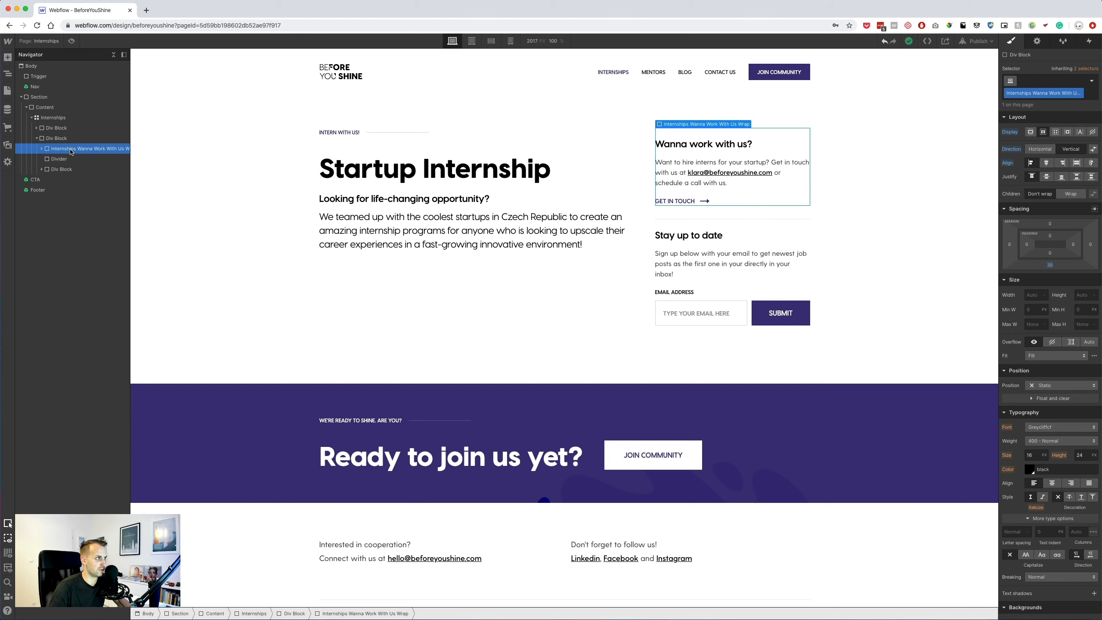
Give the wrap a solid 1 px bottom border in a sampled pale grey saved as swatch 'Divider Color'.
scroll(1043, 547, down, 5)
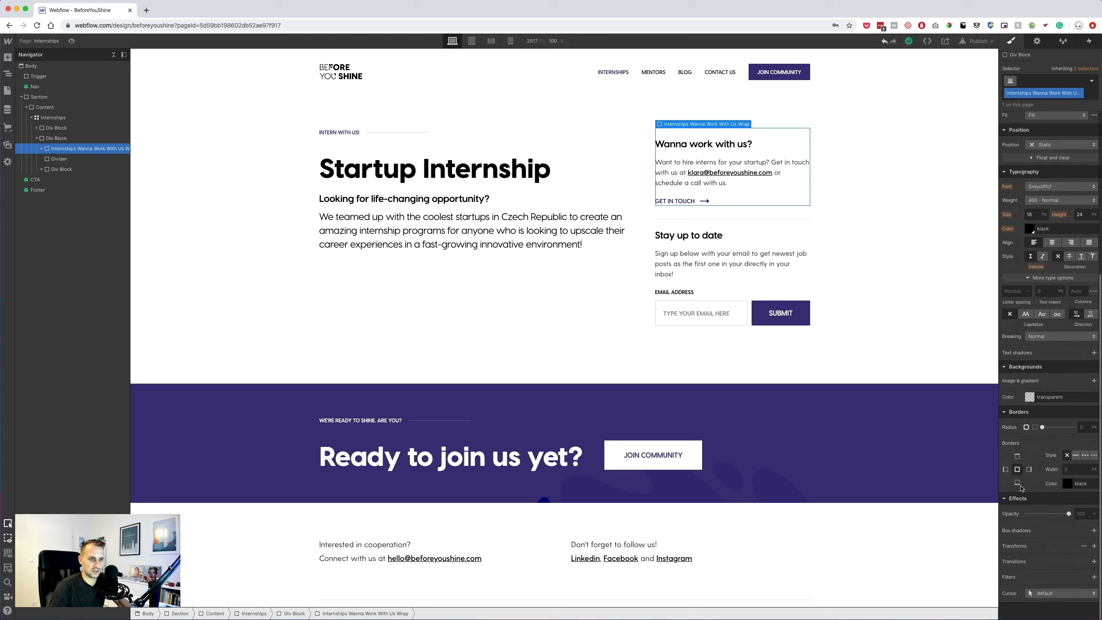
click(1076, 455)
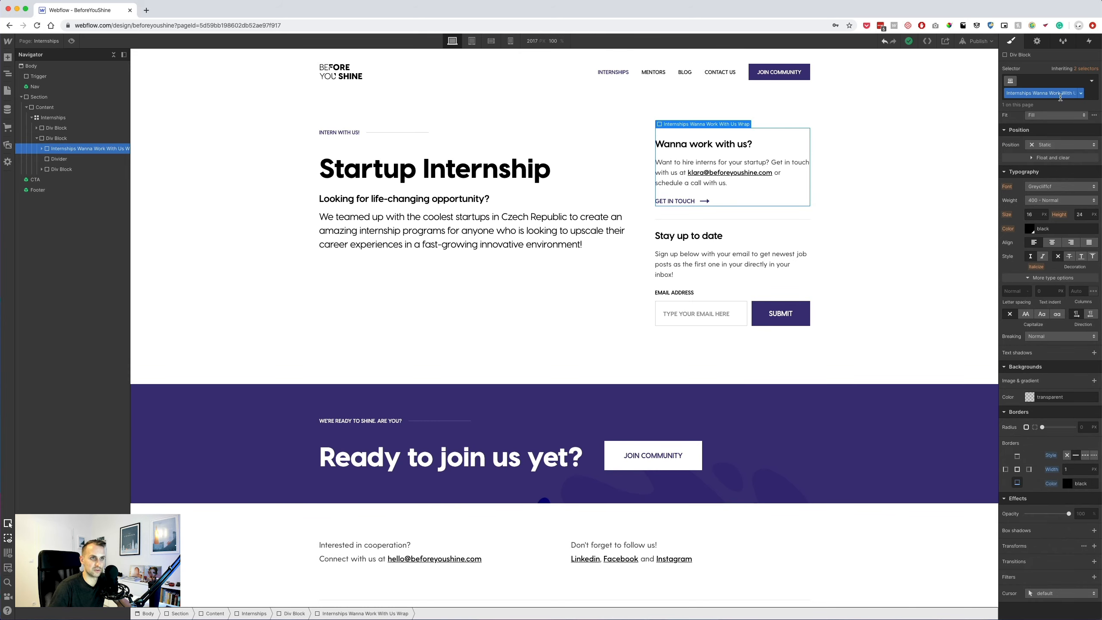
click(1067, 483)
click(1008, 420)
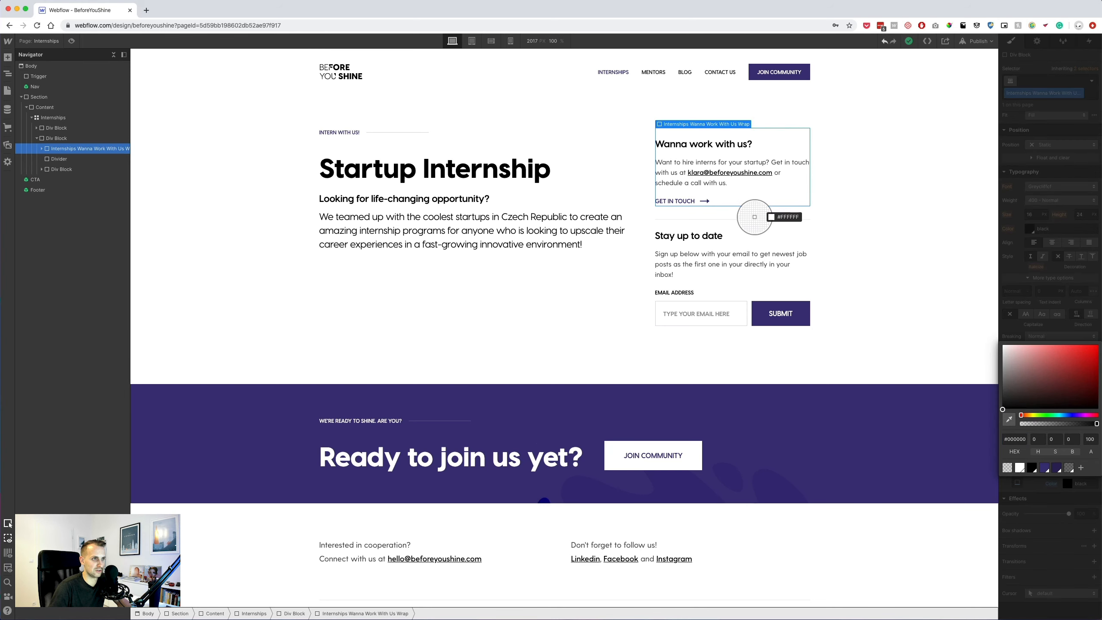
click(754, 220)
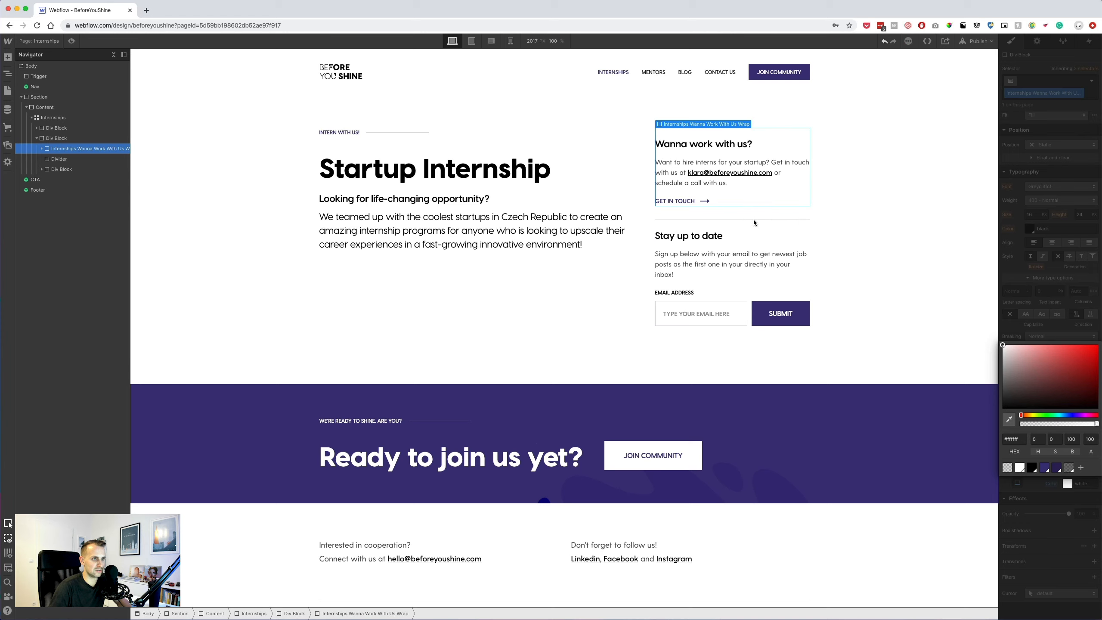
click(1009, 420)
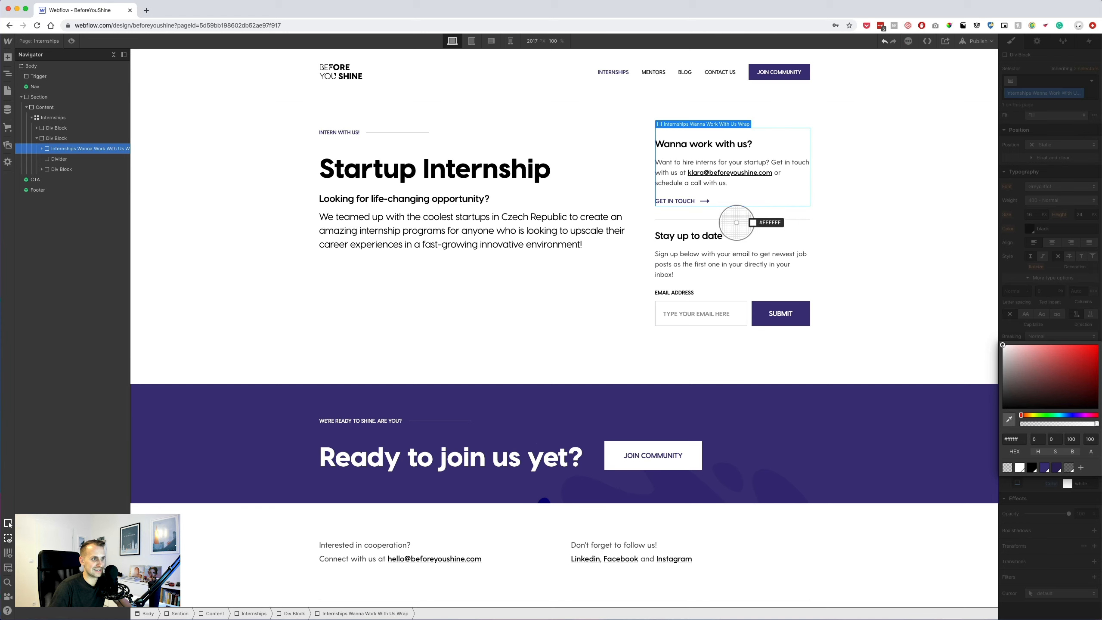
click(736, 222)
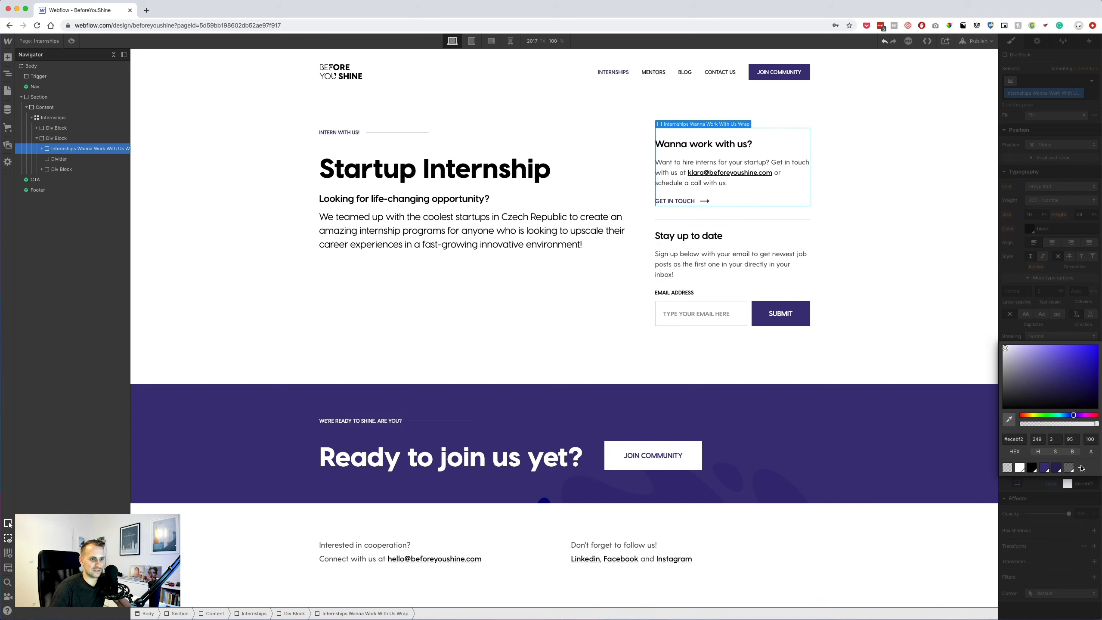
click(1080, 467)
text(Div)
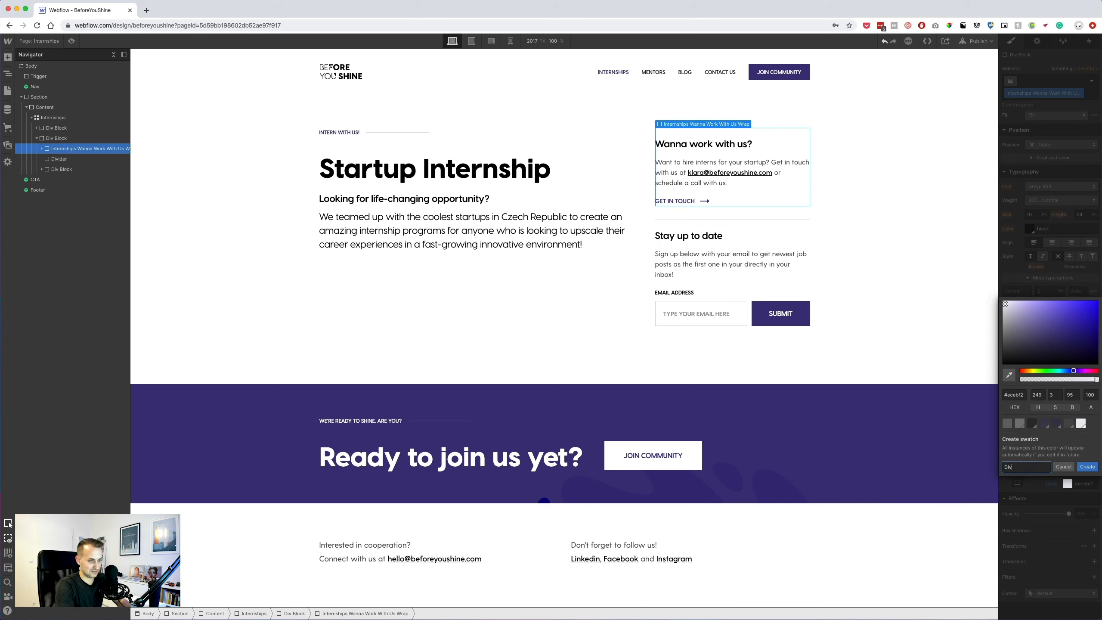
text(ider Color)
key(Return)
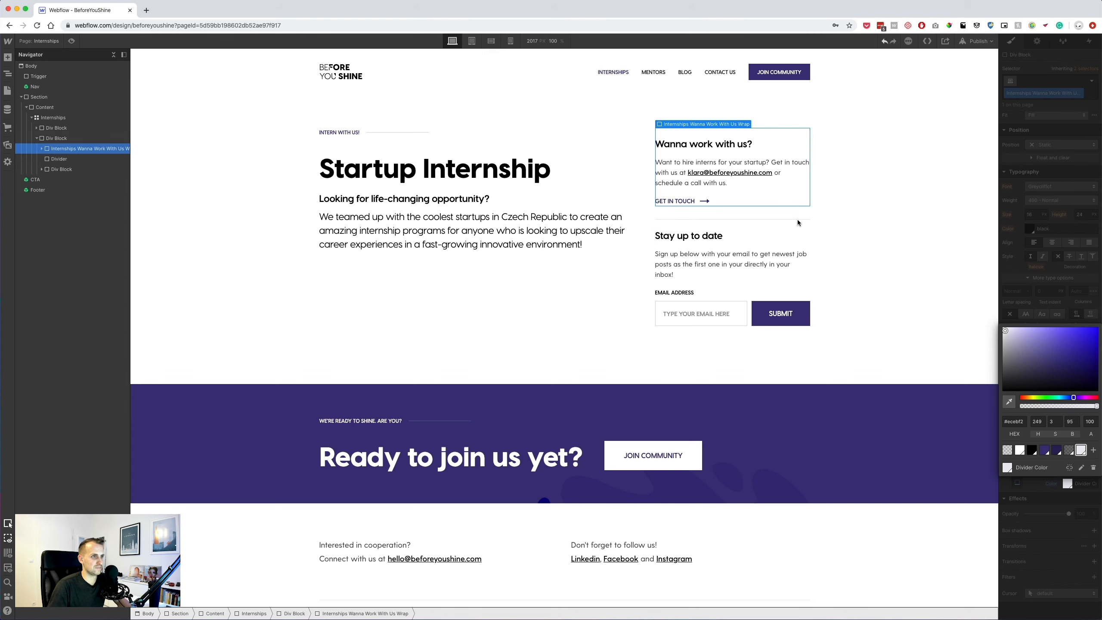
click(1048, 315)
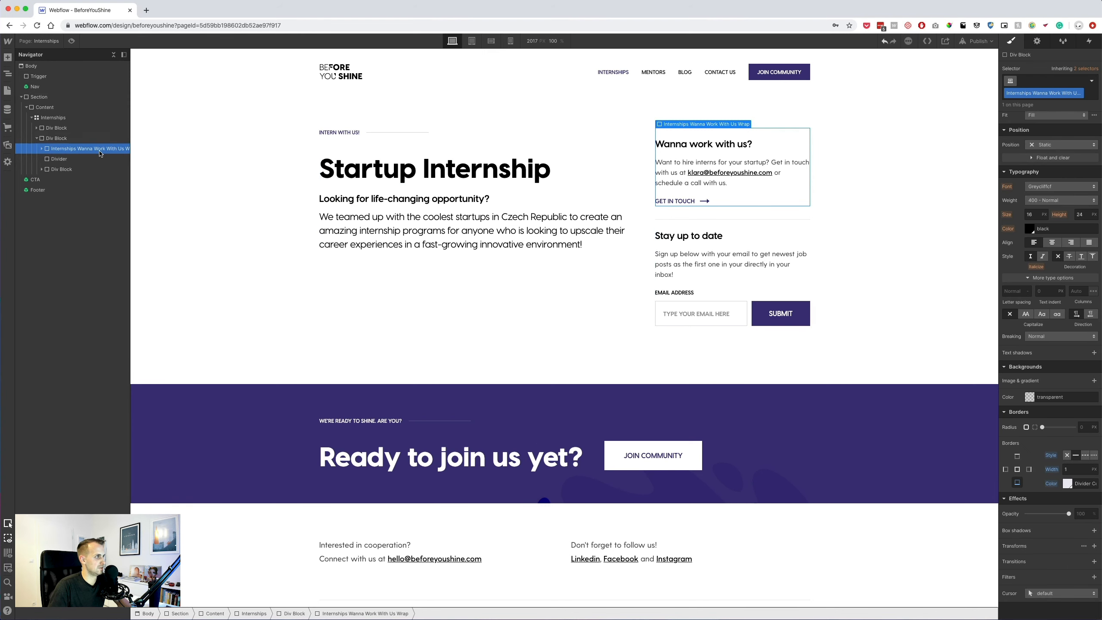
Delete the divider line, add 30 px bottom padding to the box, and preview.
click(70, 158)
key(BackSpace)
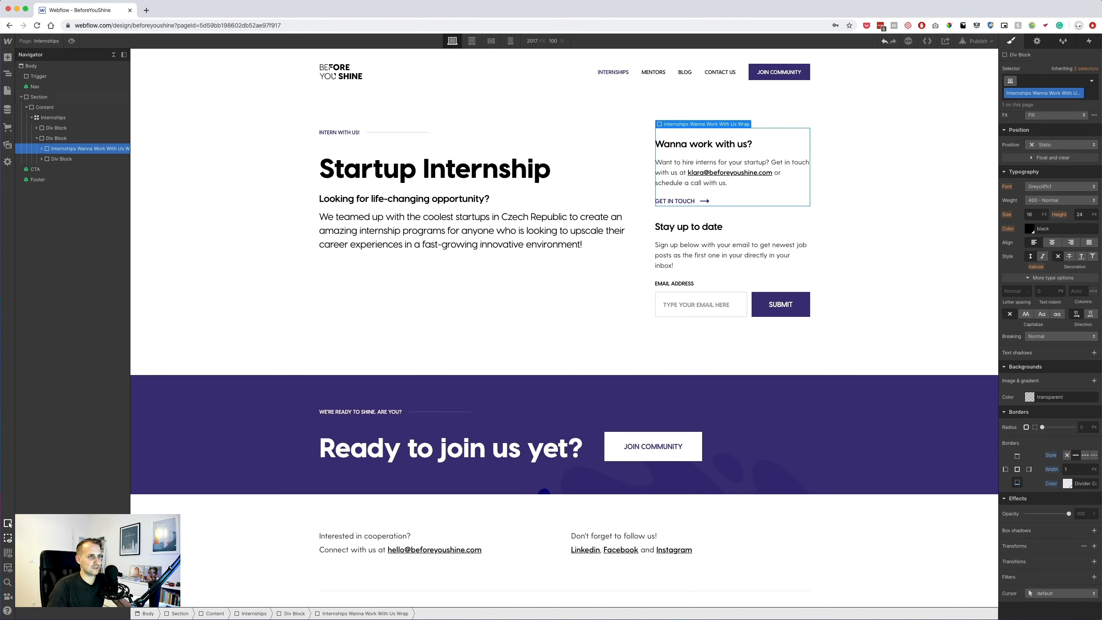
scroll(1081, 236, up, 10)
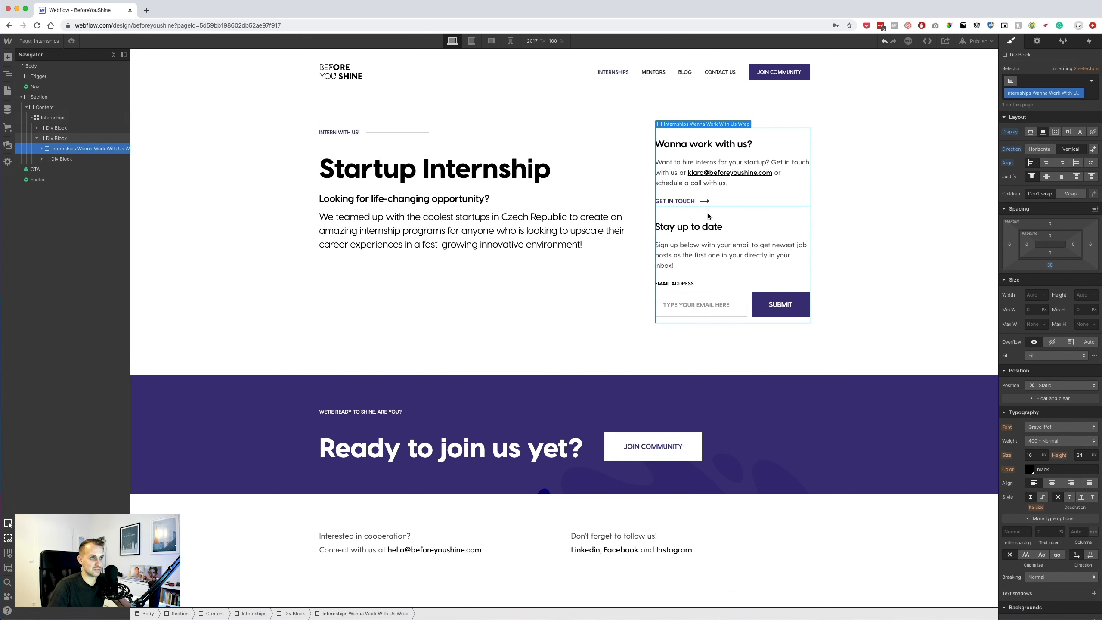
click(1050, 254)
key(Return)
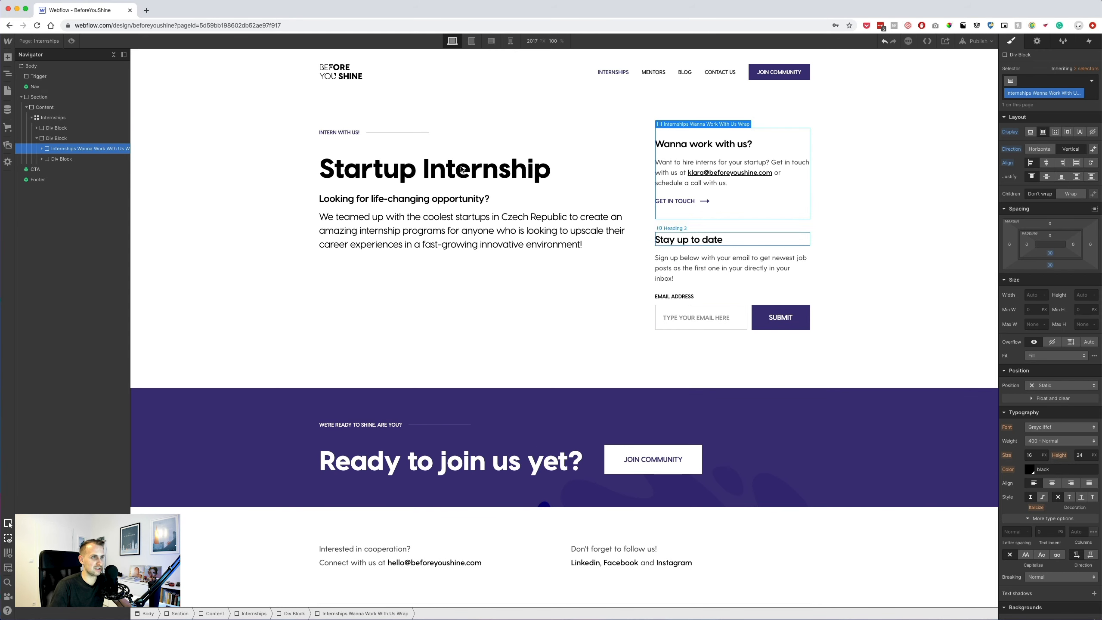
click(70, 41)
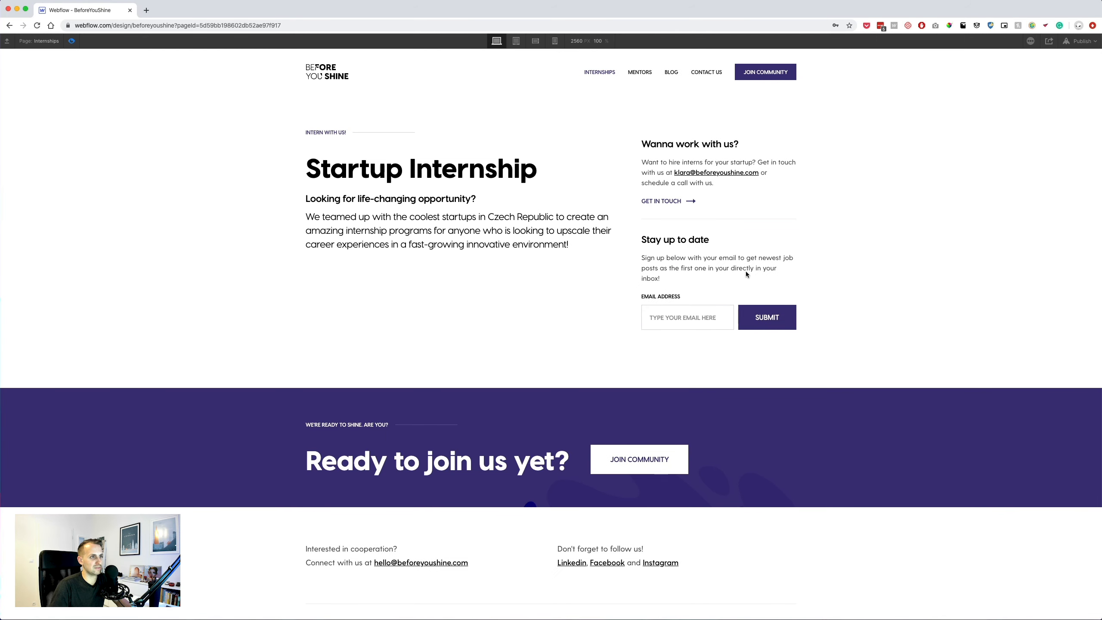
Compare the page with the Sketch mockup, then leave Webflow preview mode.
key(super+Tab)
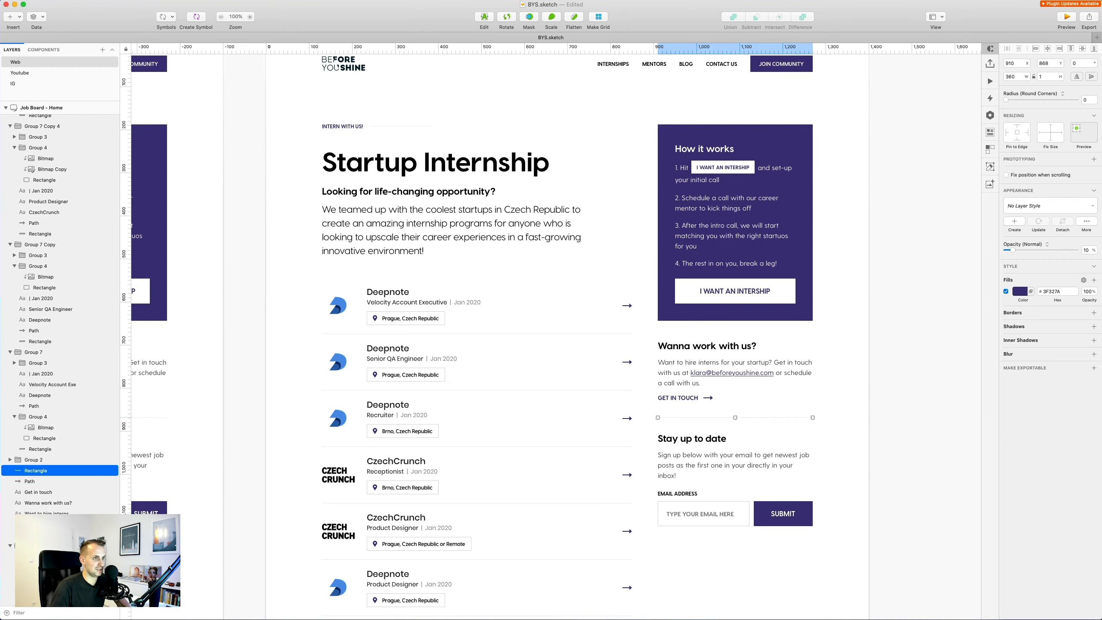
click(823, 435)
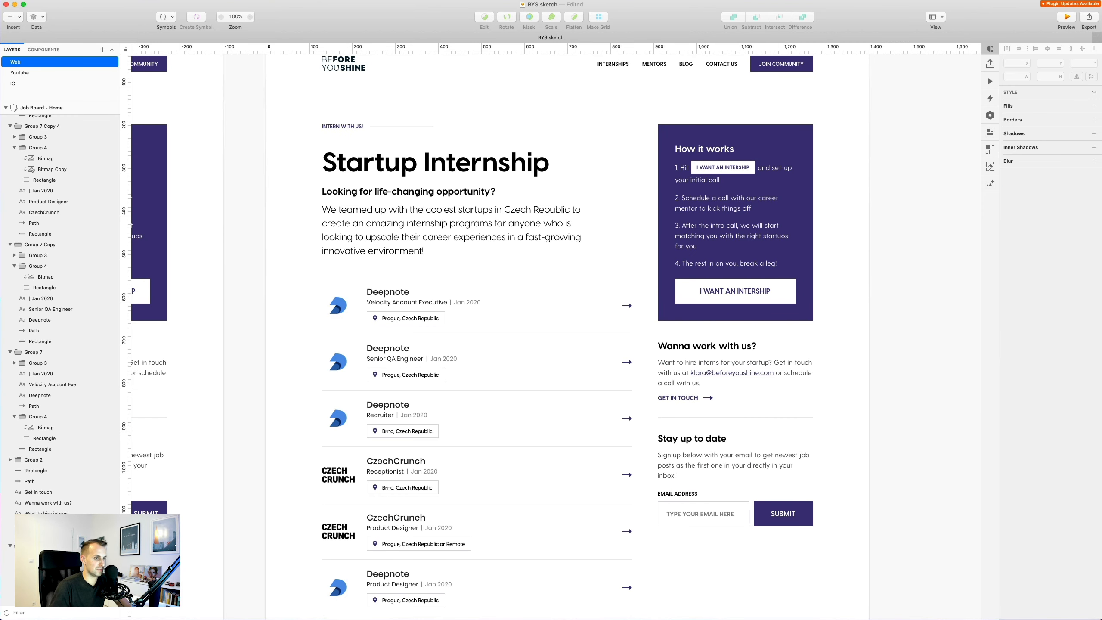
key(super+Tab)
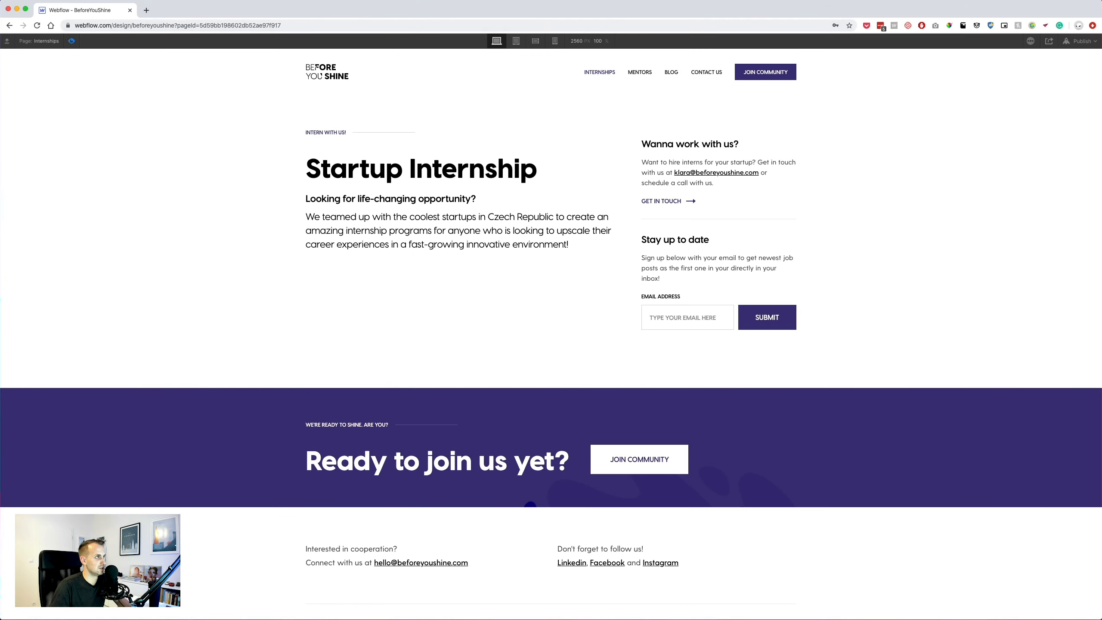
key(super+shift+p)
Make the in-text email a mailto link to the contact address with subject 'Internship with BeforeYouShine'.
click(729, 173)
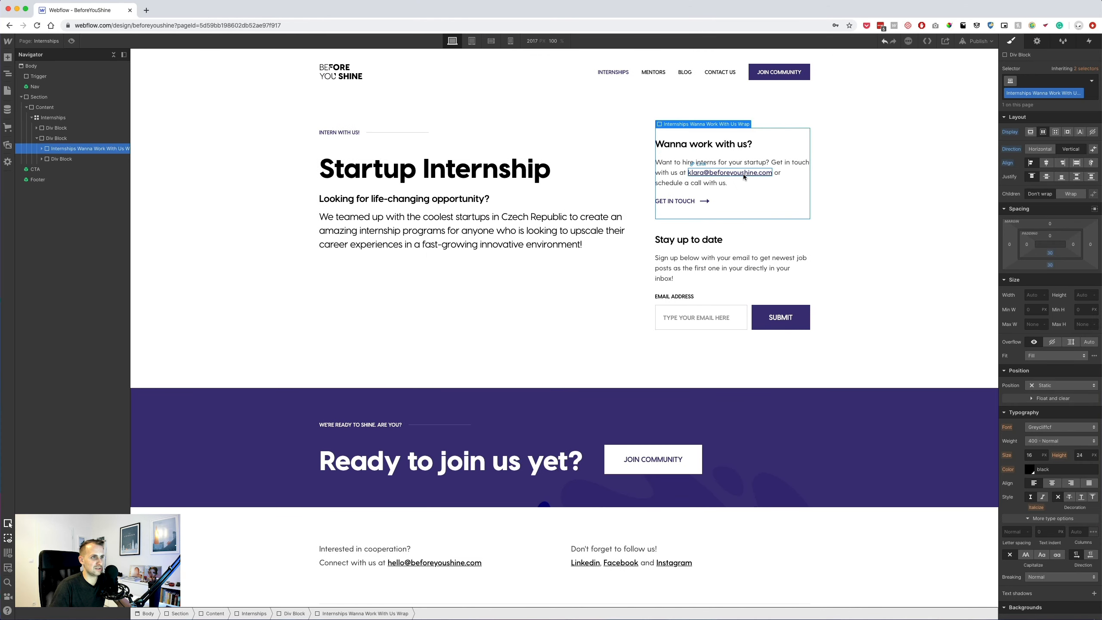
click(1037, 43)
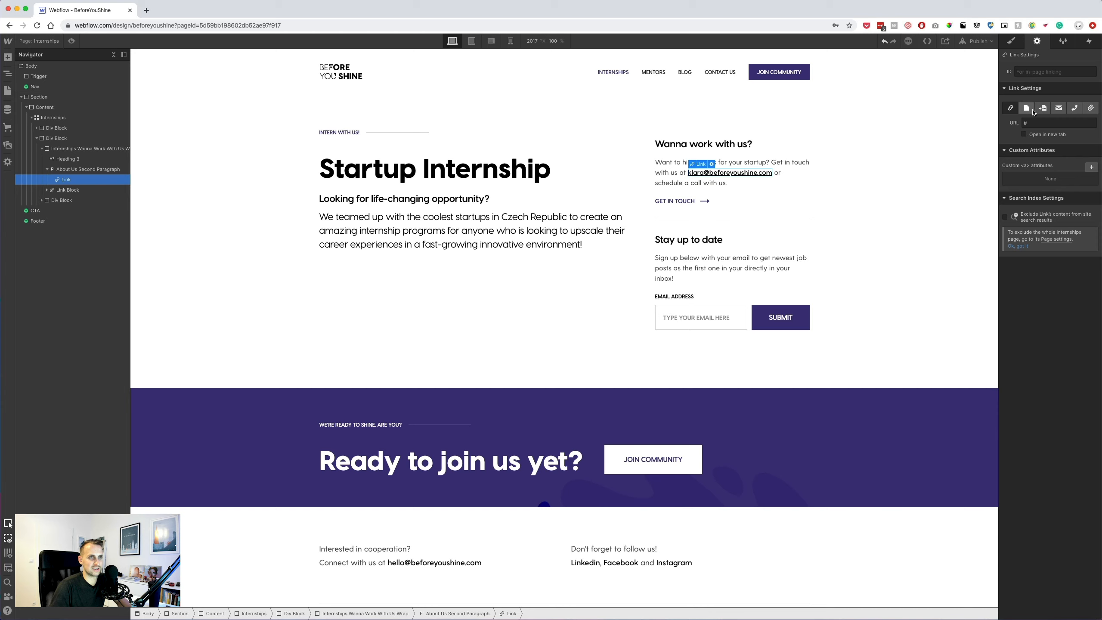
click(1058, 109)
click(1037, 123)
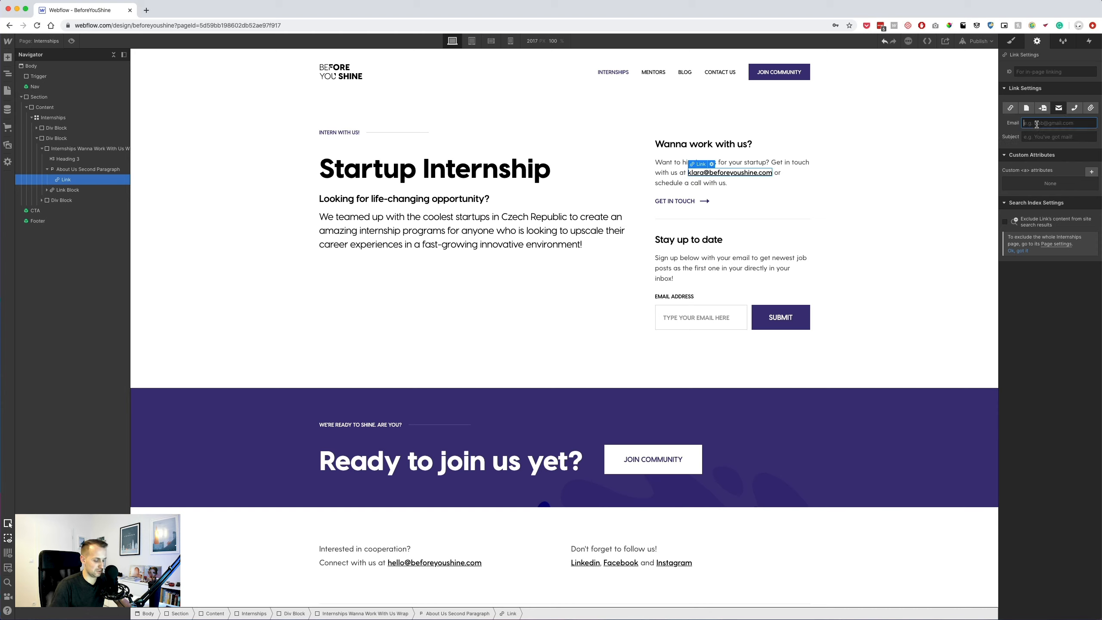
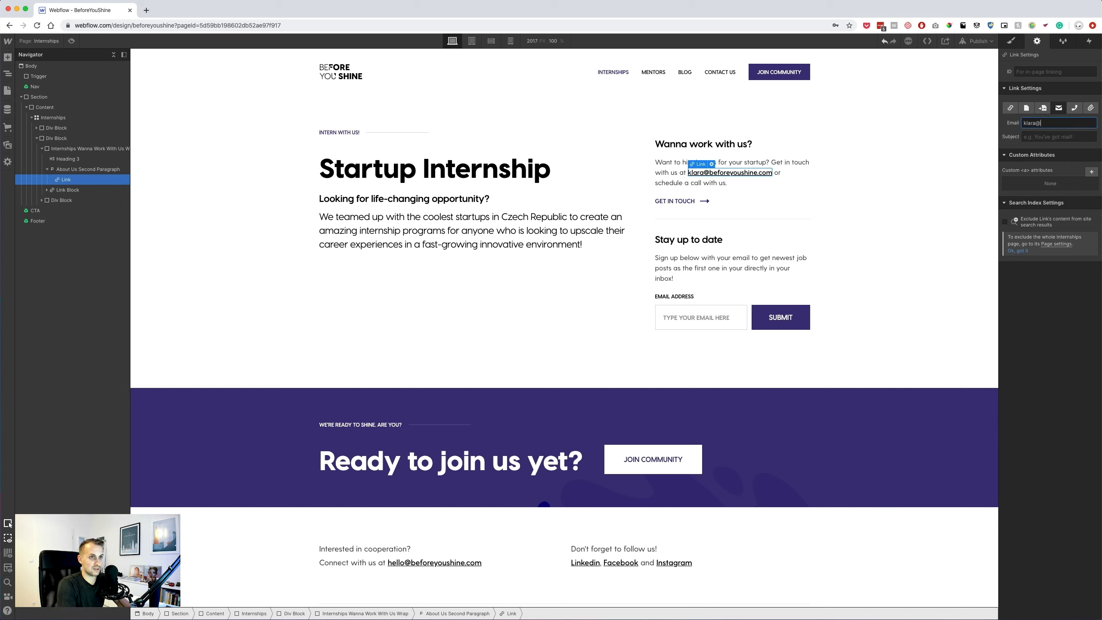
key(Tab)
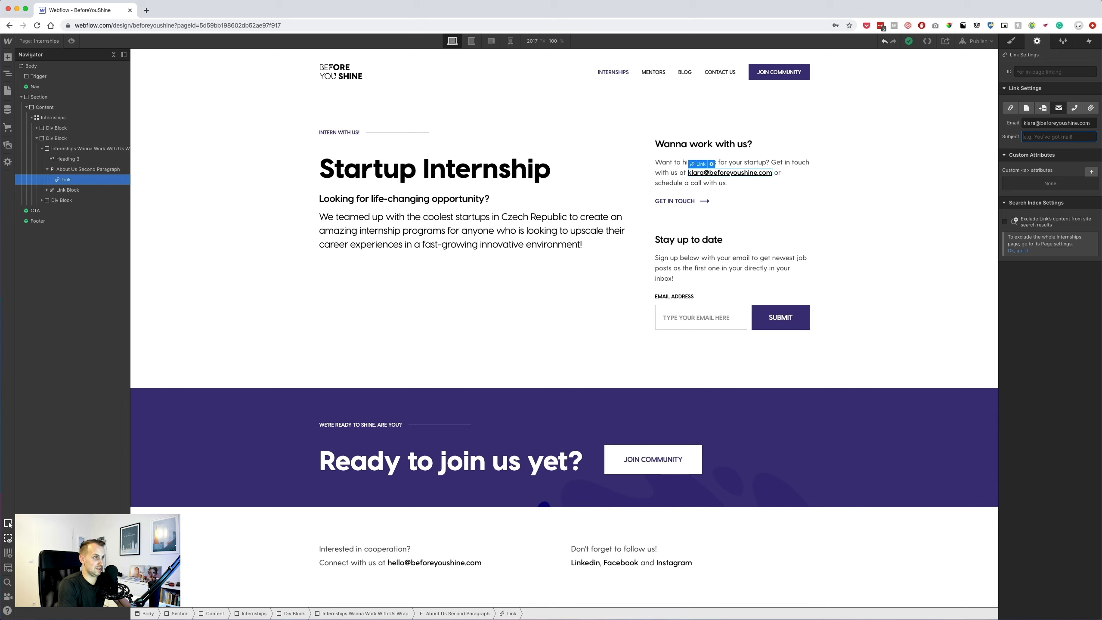
text(Internship with BeforeY)
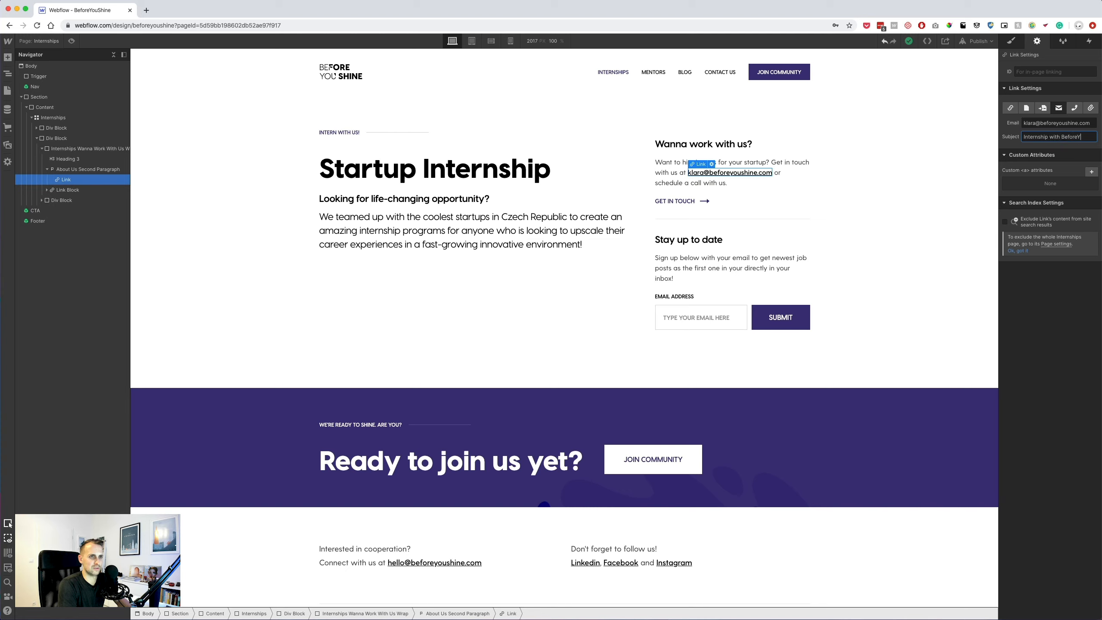
text(ine)
Turn the GET IN TOUCH link into an email link using the same contact address.
click(692, 207)
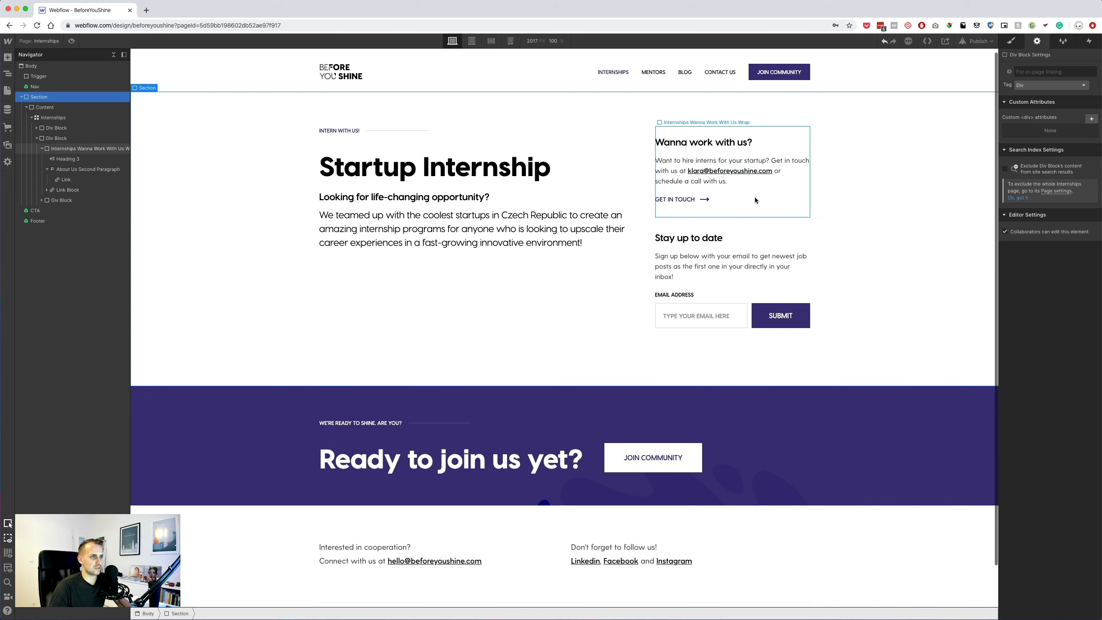
click(696, 202)
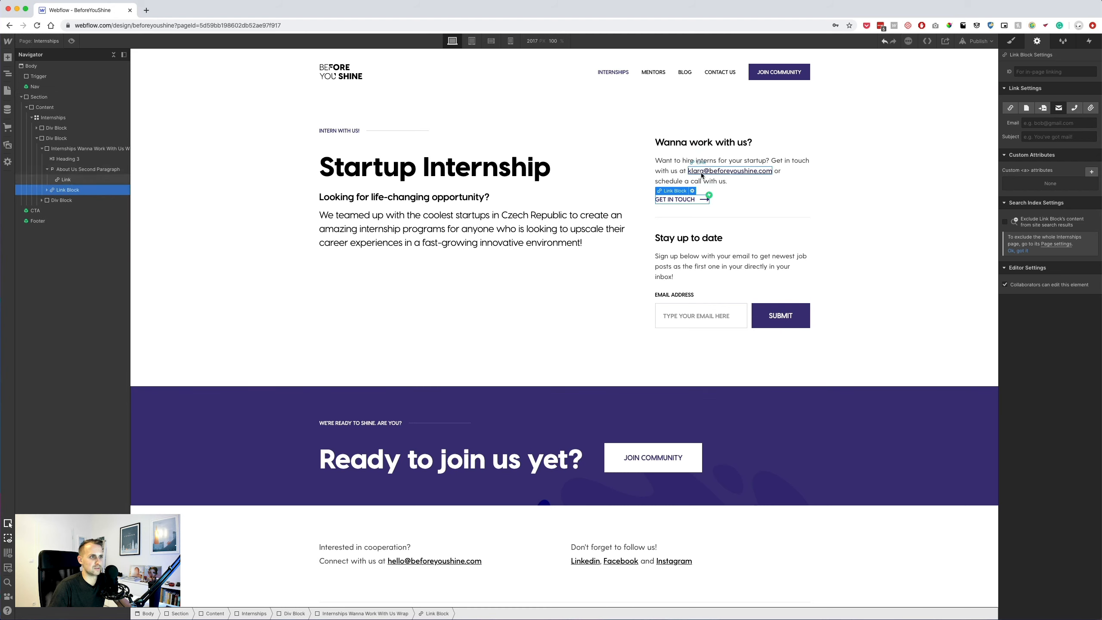
click(728, 171)
key(super+c)
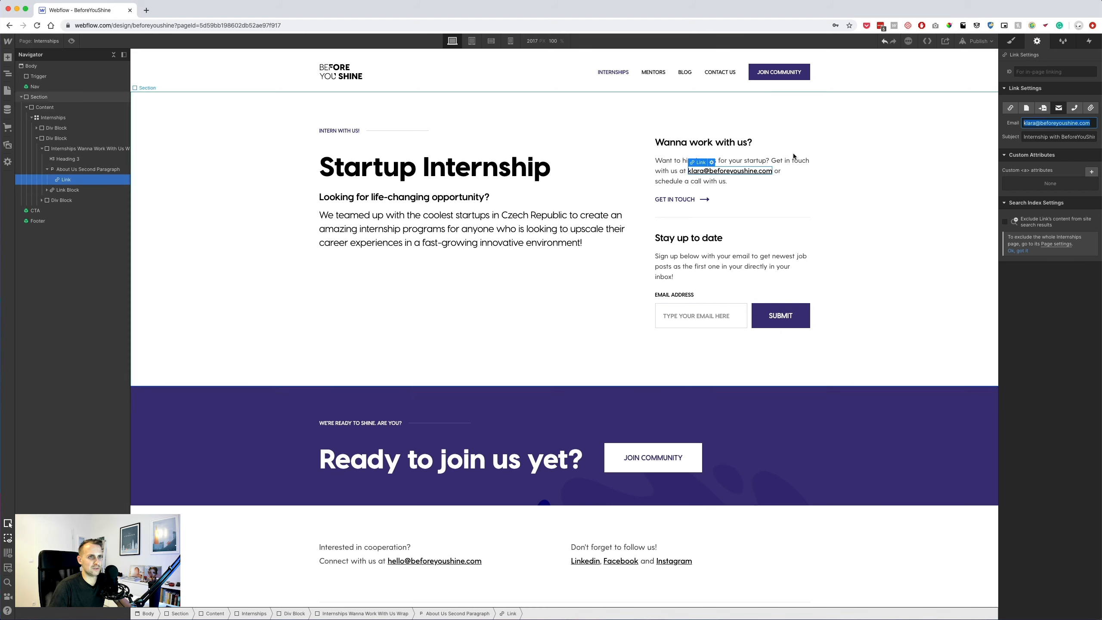
click(690, 200)
click(1056, 125)
key(super+v)
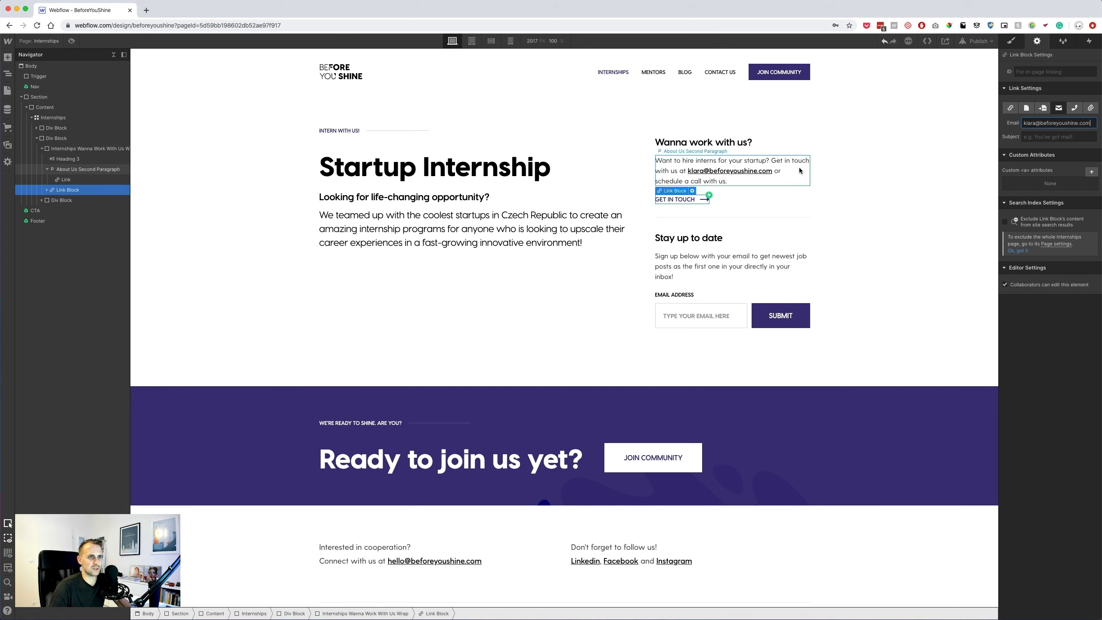
click(760, 171)
click(1069, 136)
click(681, 200)
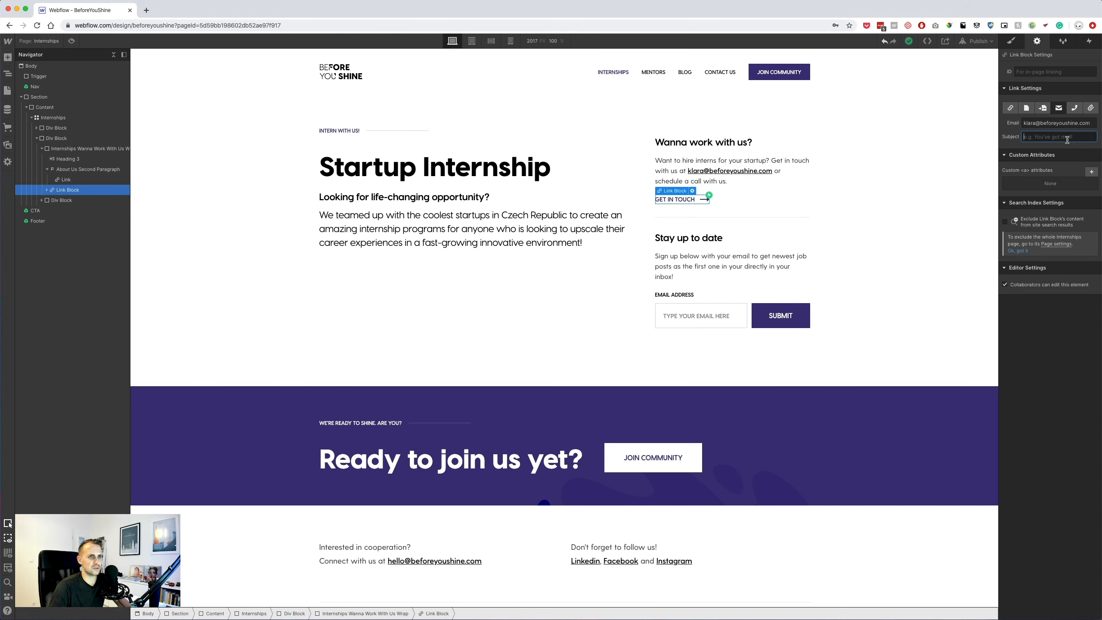
click(935, 183)
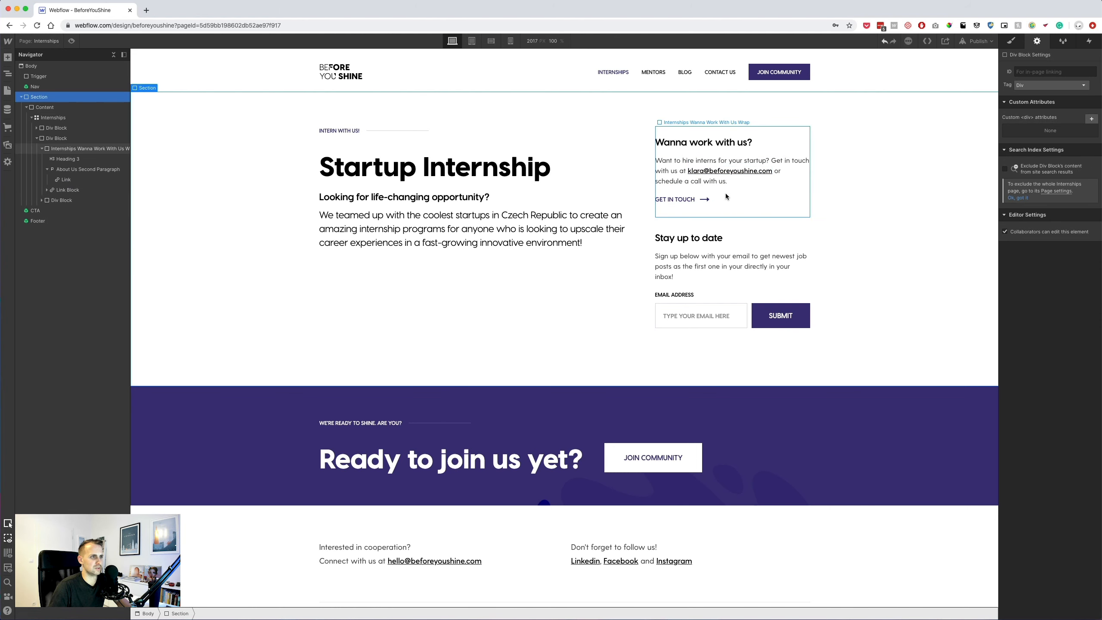
Add an empty Div Block to the right column, positioned above the Wanna Work With Us wrap.
click(698, 200)
click(717, 193)
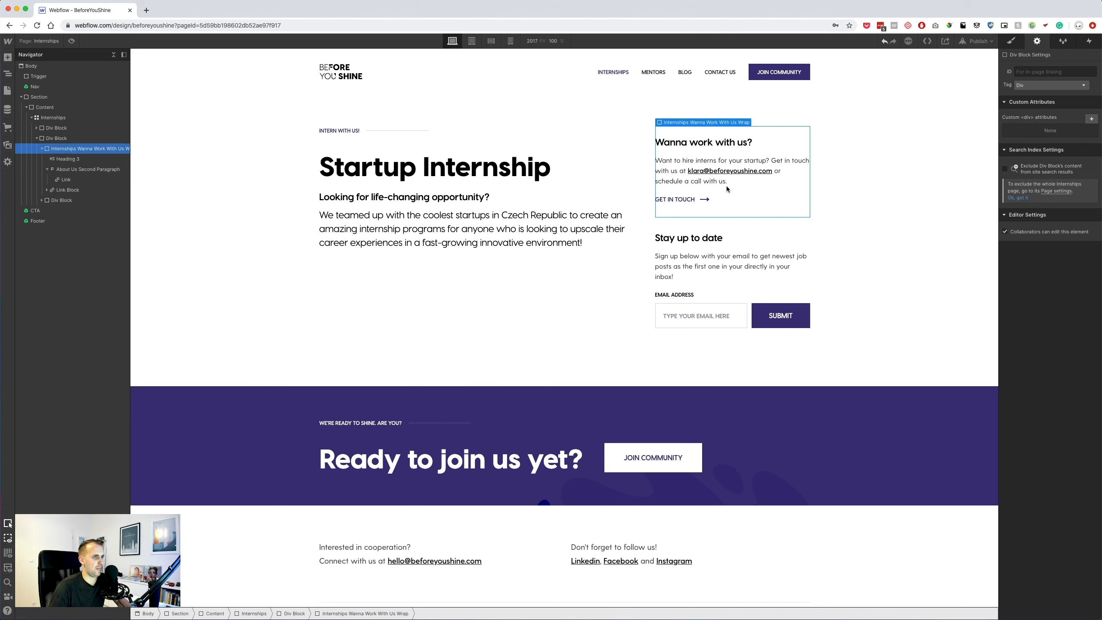
click(55, 139)
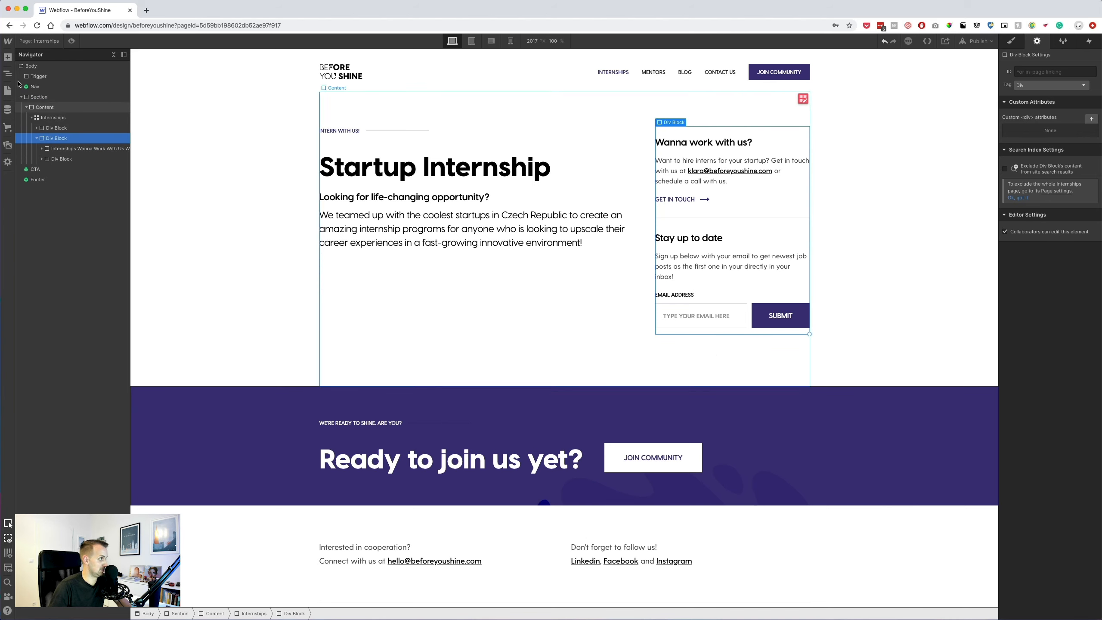
click(8, 58)
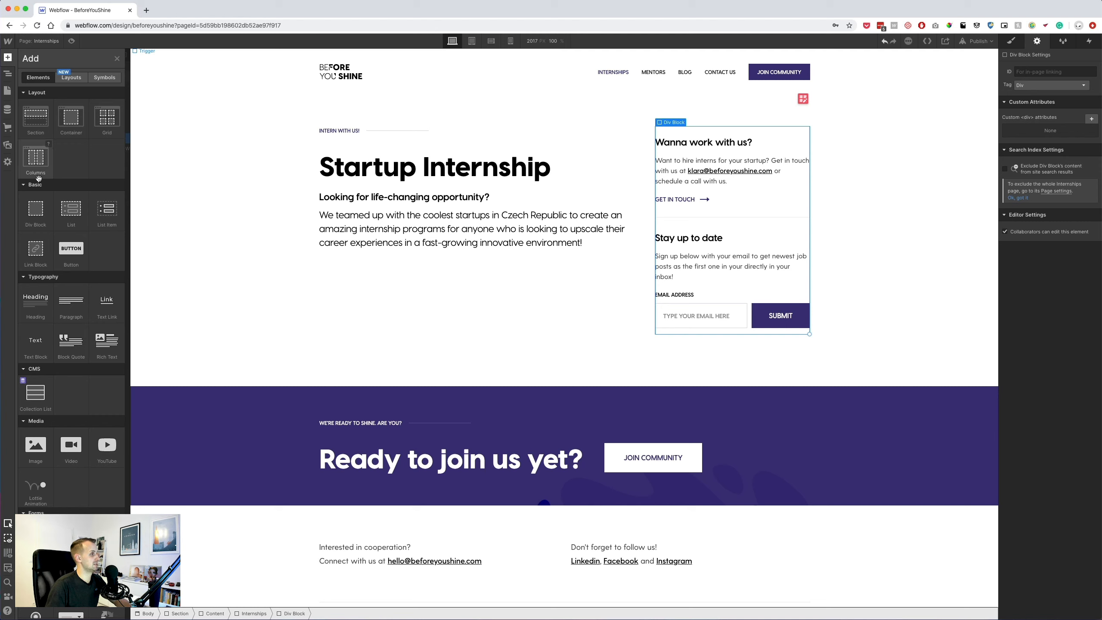
click(37, 215)
drag(61, 154, 64, 146)
key(super+Tab)
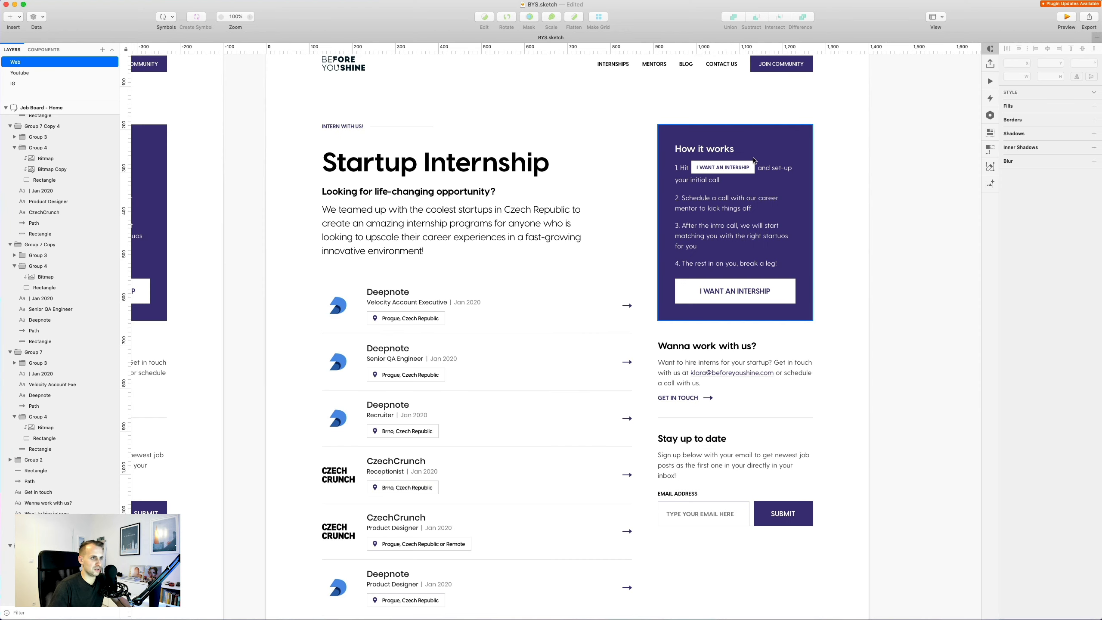
Read the How it works box's #3F327A violet fill and 40 px spacing in Sketch.
click(720, 150)
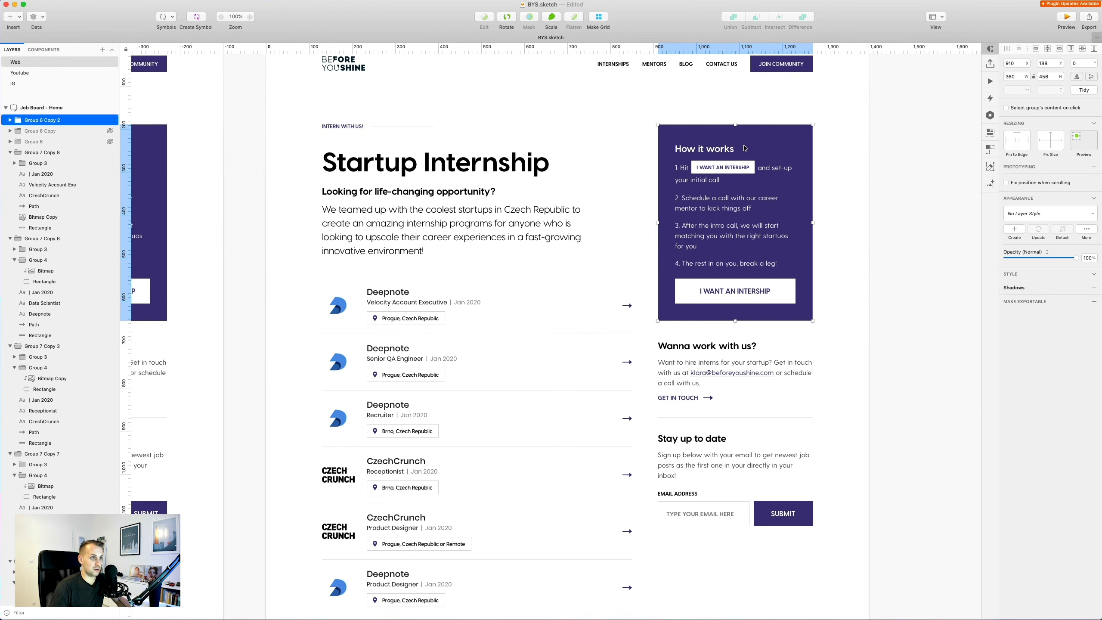
click(819, 147)
super+click(795, 148)
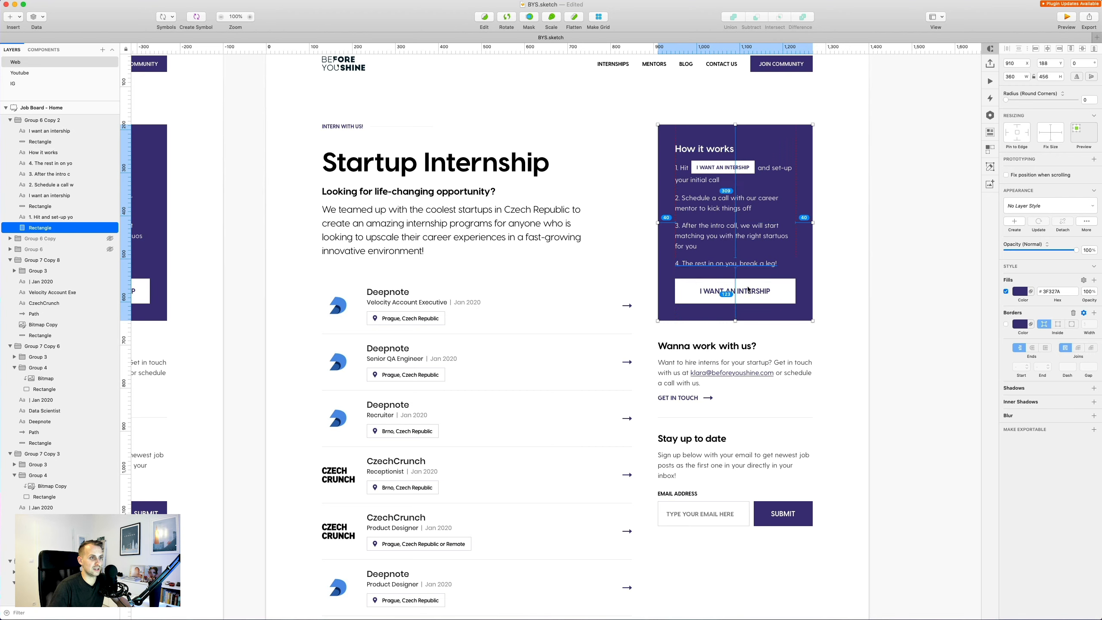
Give the new block the class 'Internships How it Works Wrap' and 40 px padding all round.
key(super+Tab)
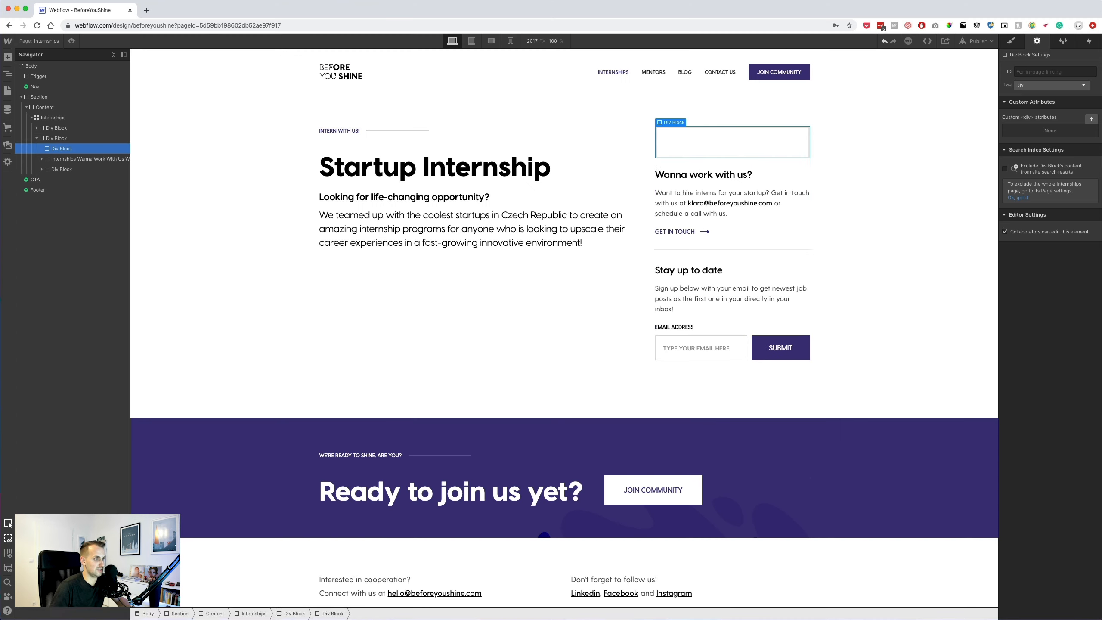
click(1012, 41)
click(1031, 81)
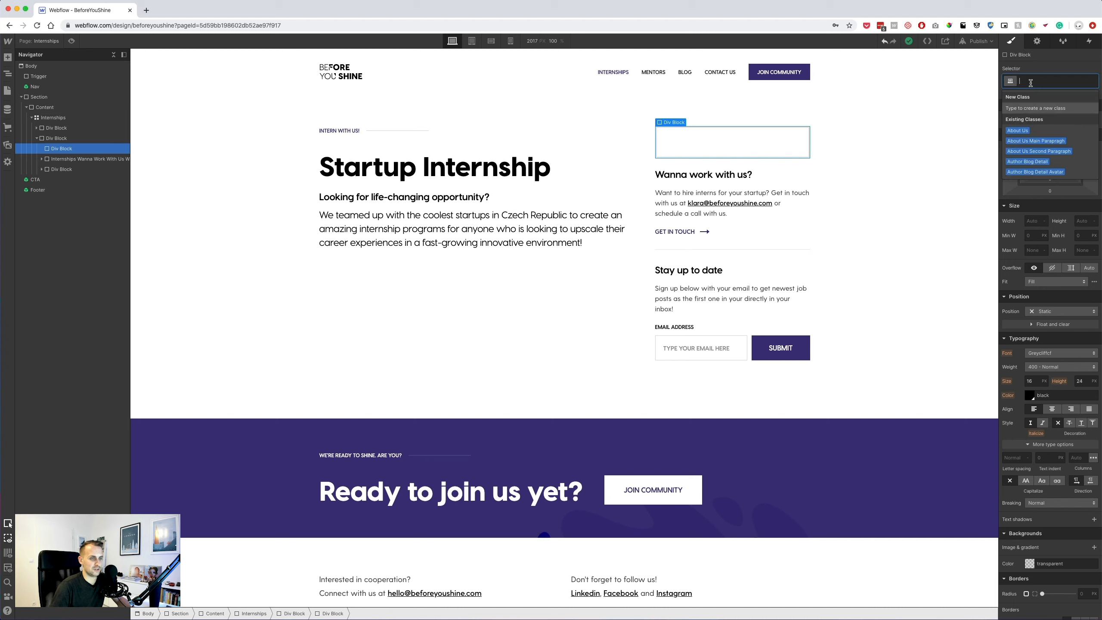
text(How it w)
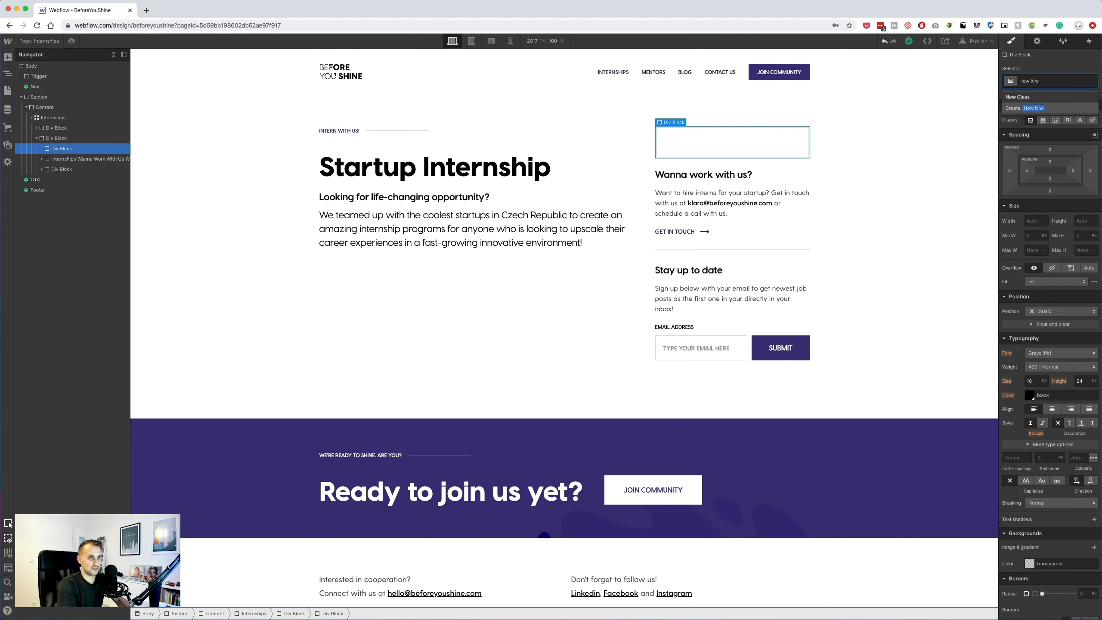
text(Intersn)
key(BackSpace)
text(ips How it Works)
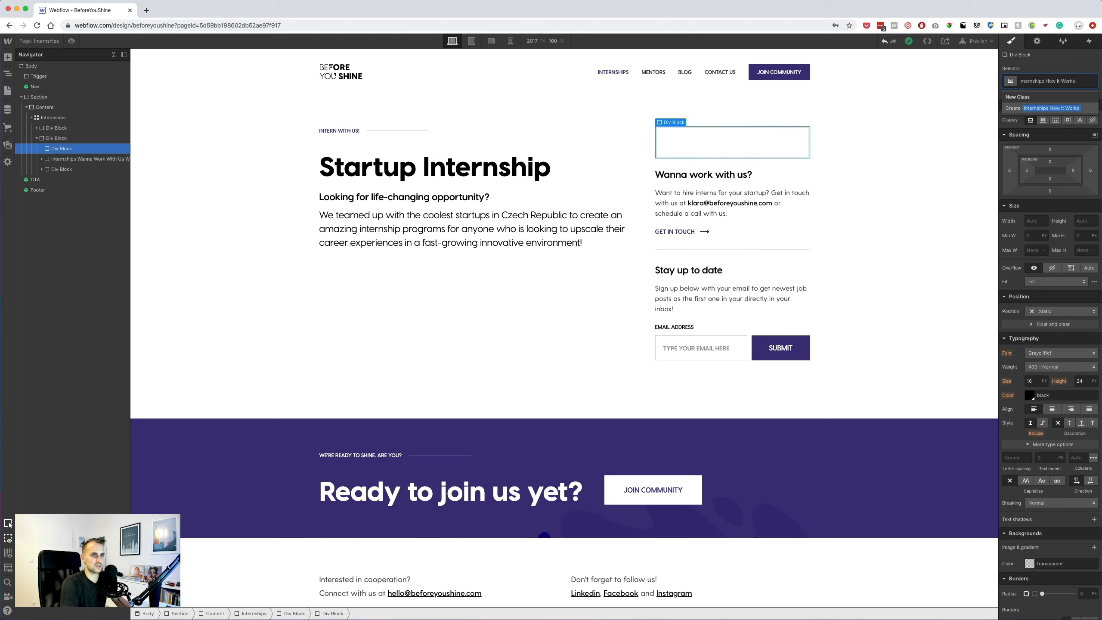
text( Warap)
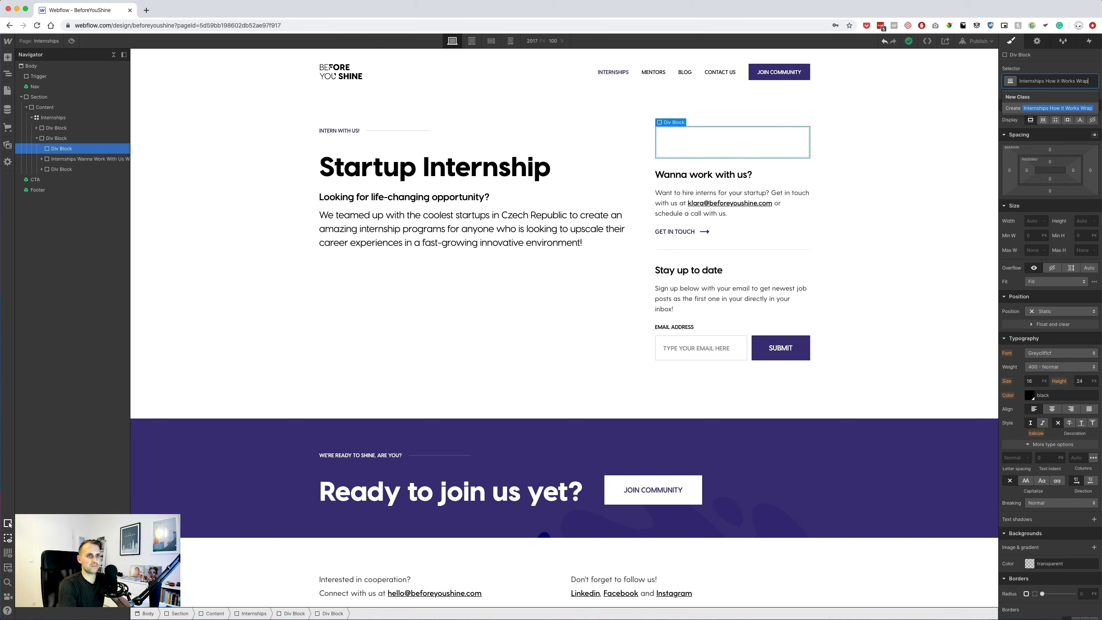
key(Return)
drag(1027, 182, 1082, 188)
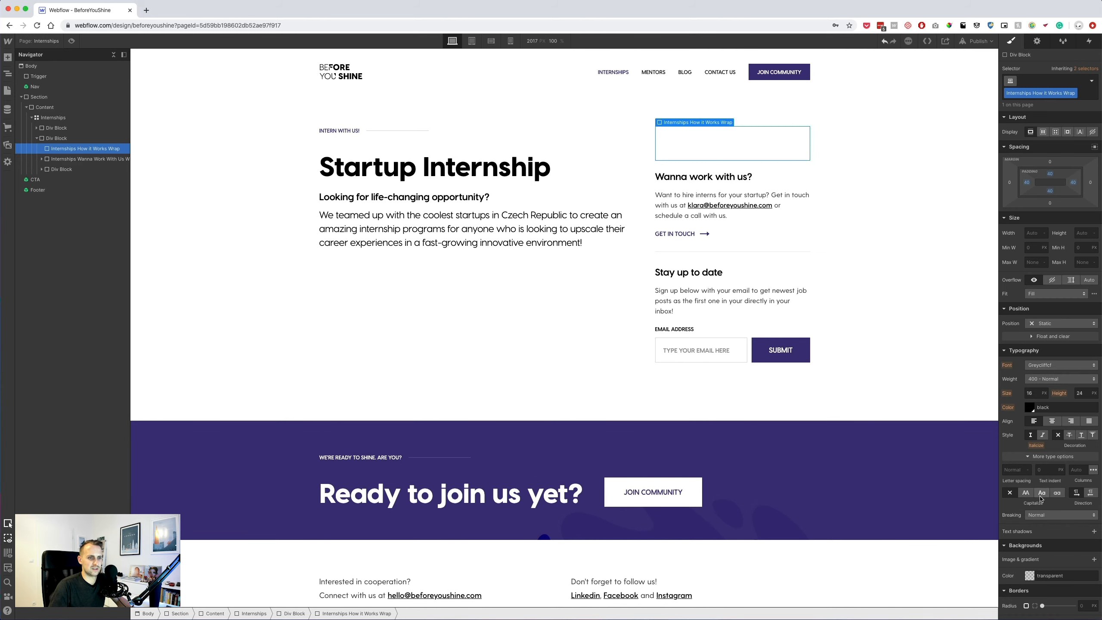
Set the box's typography colour to white.
click(1052, 407)
text(white)
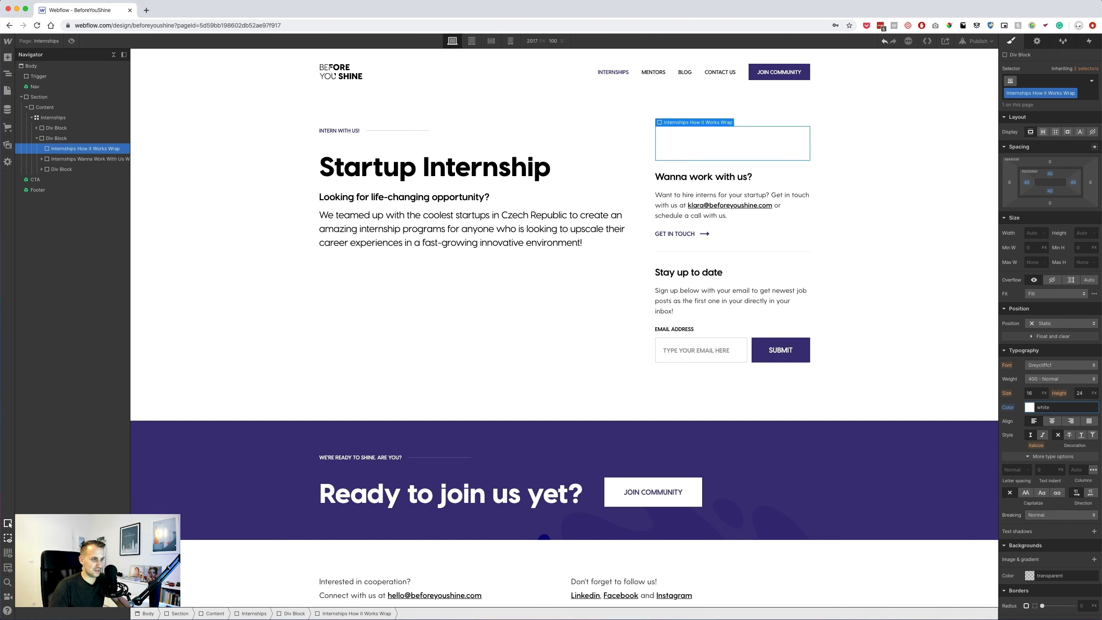
click(1032, 410)
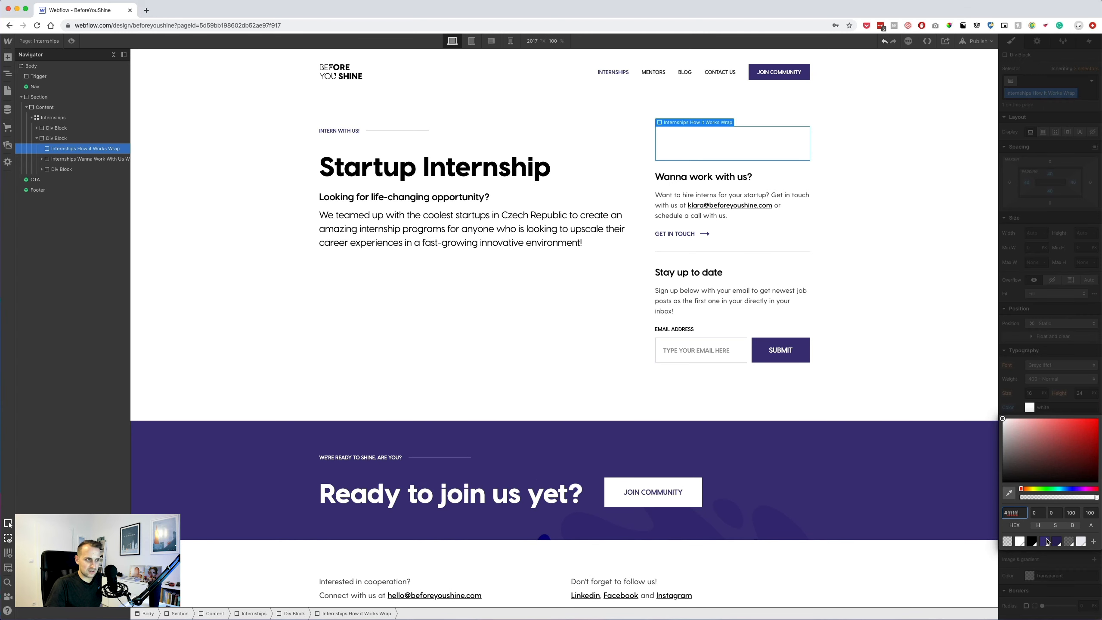
click(1046, 541)
click(1054, 383)
click(1030, 410)
click(1050, 410)
key(super+z)
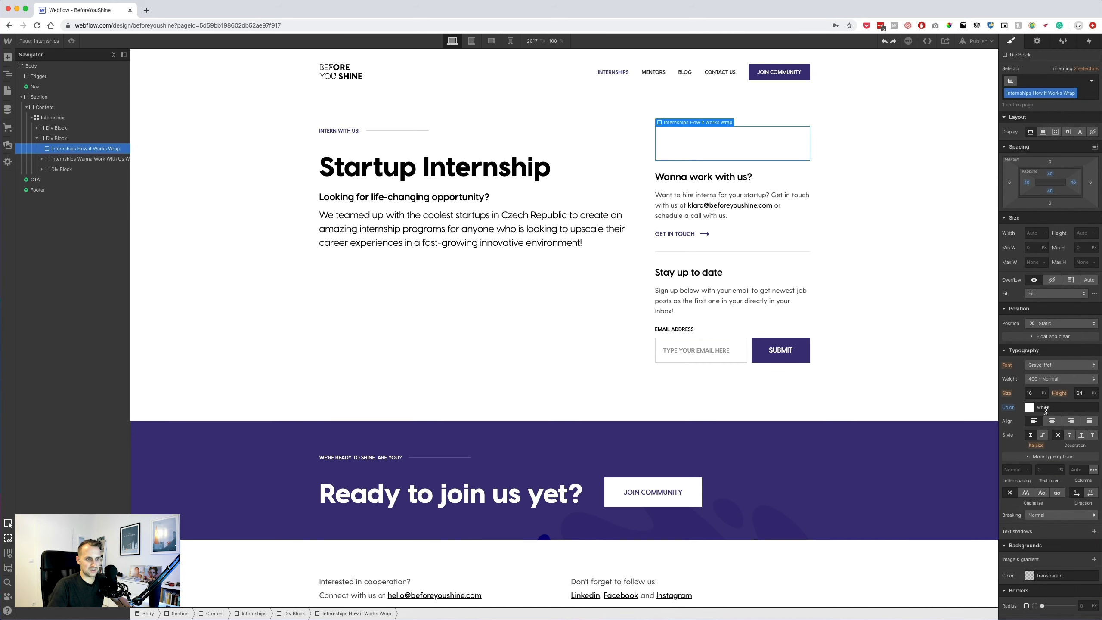
Fill the box background with the Main Violet swatch.
click(1032, 576)
click(1046, 564)
click(939, 367)
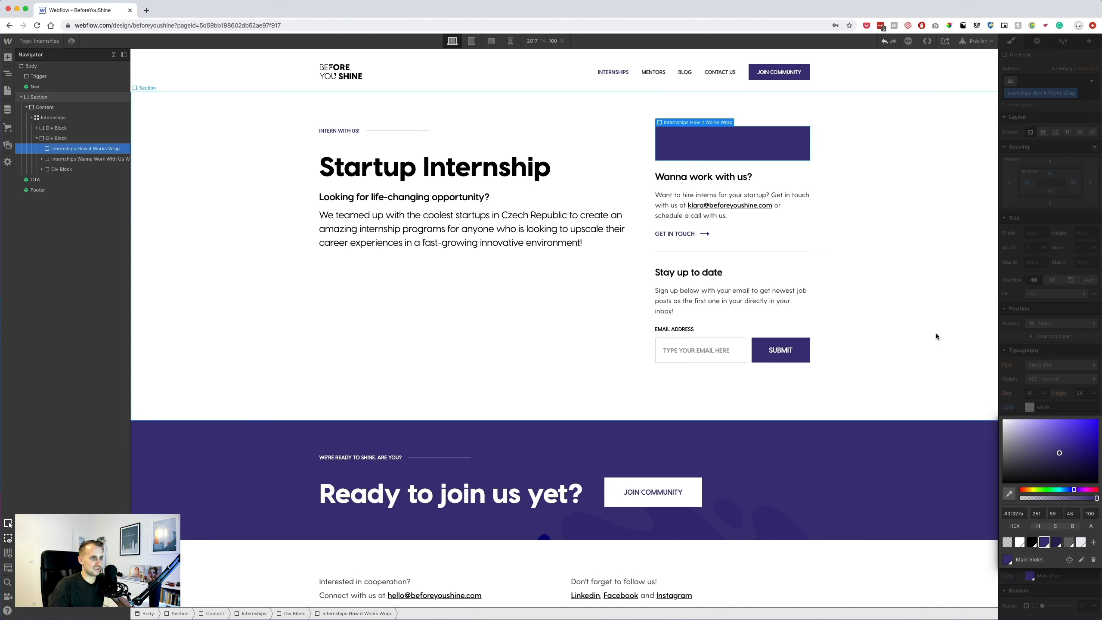
Paste a copy of the 'Wanna work with us?' heading into the violet box and clear its class.
click(748, 178)
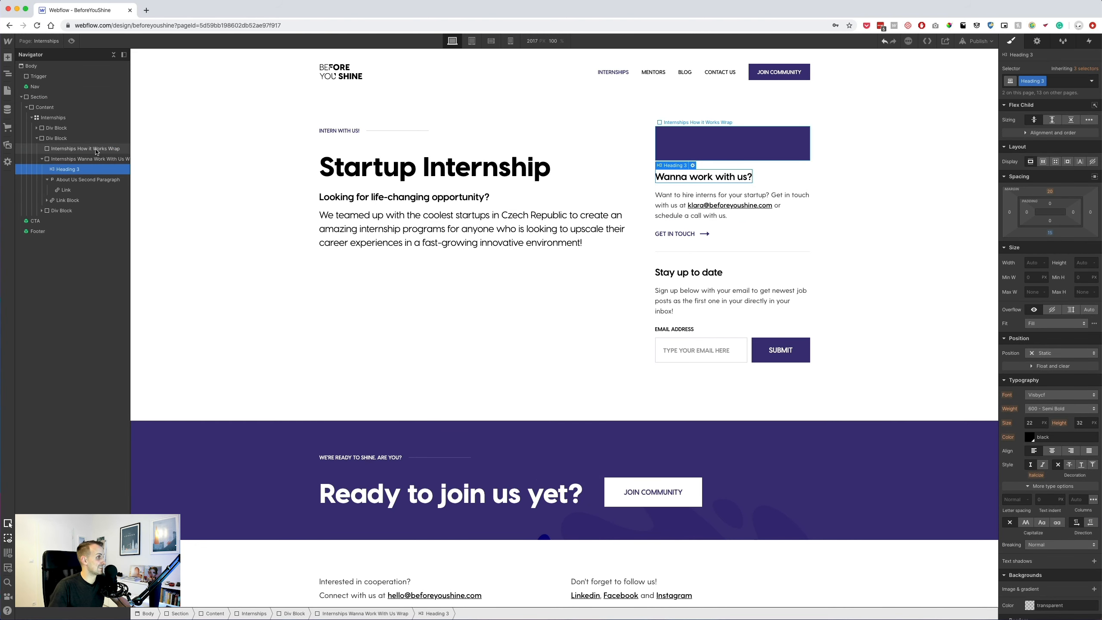
click(770, 149)
key(ctrl+v)
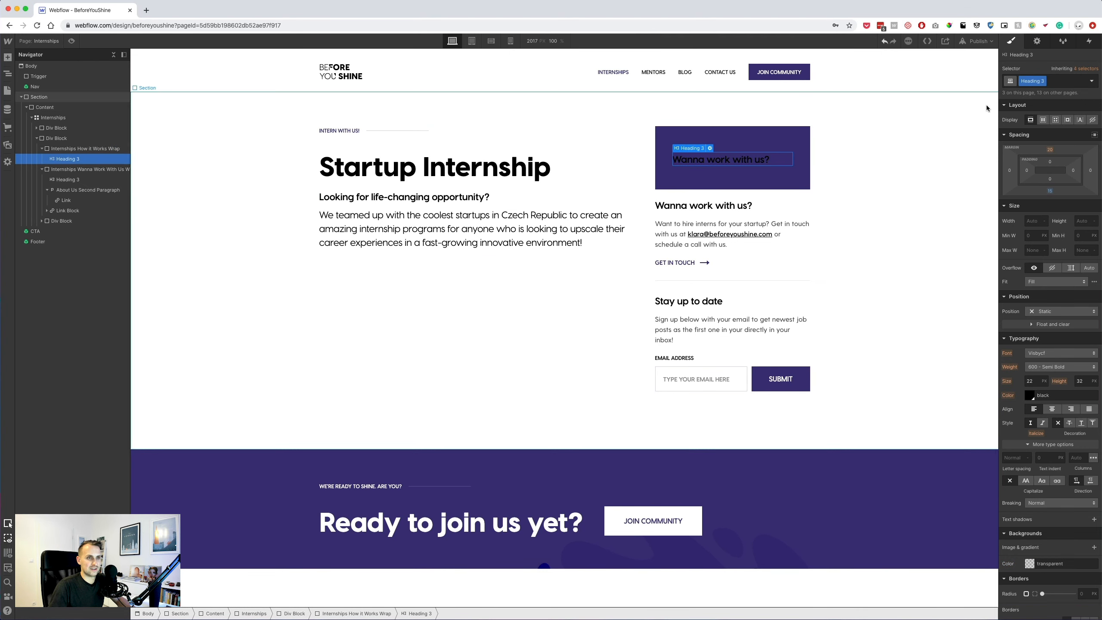
click(1062, 82)
click(734, 142)
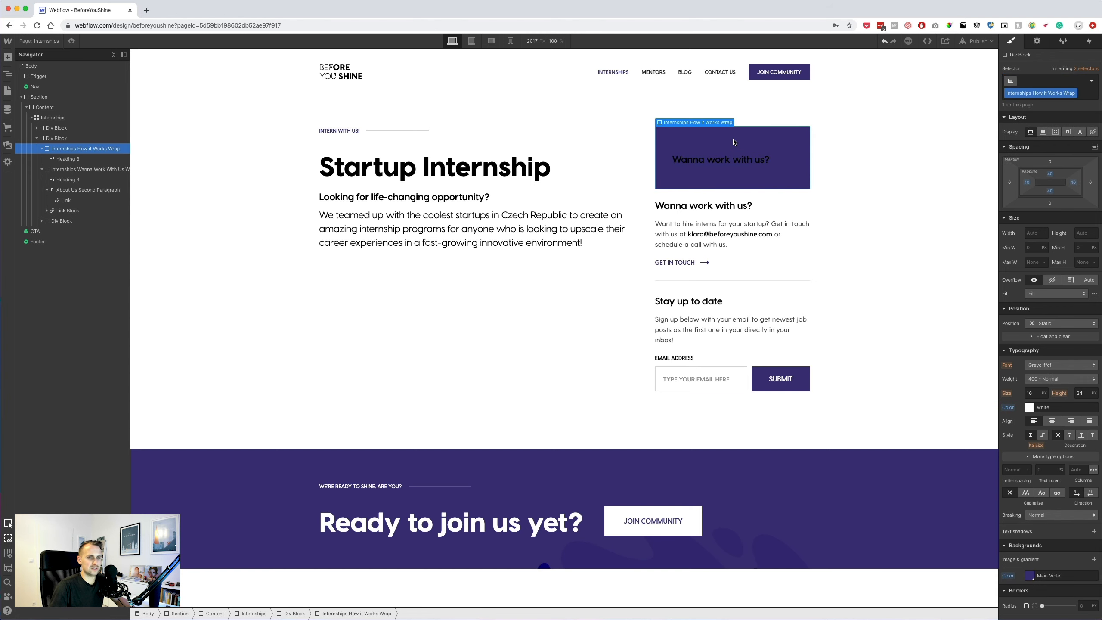
click(763, 156)
click(1052, 82)
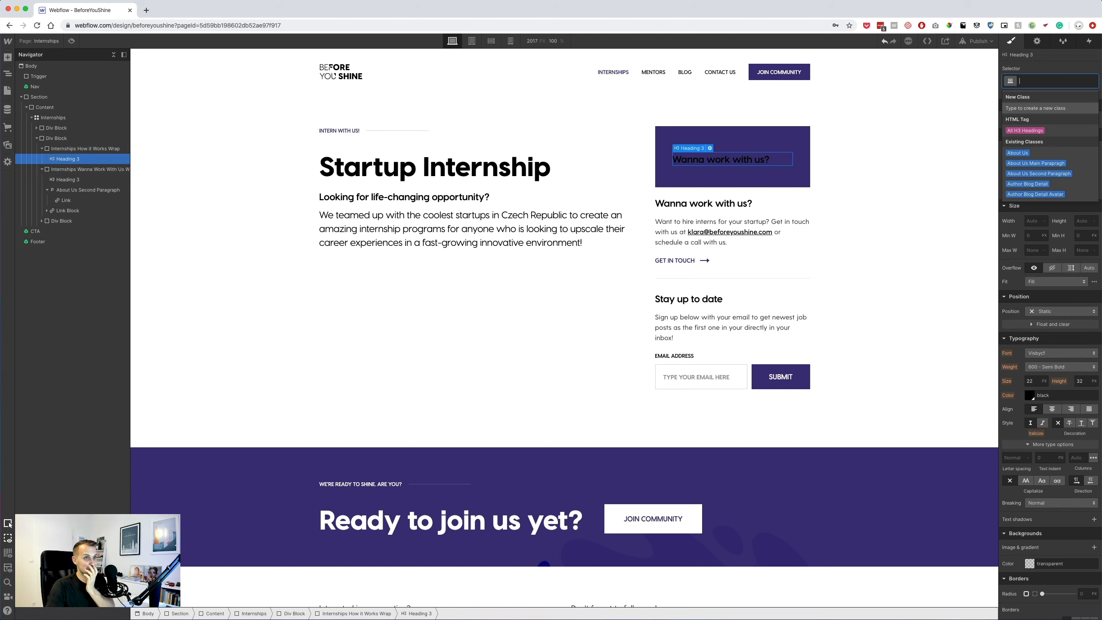
click(114, 158)
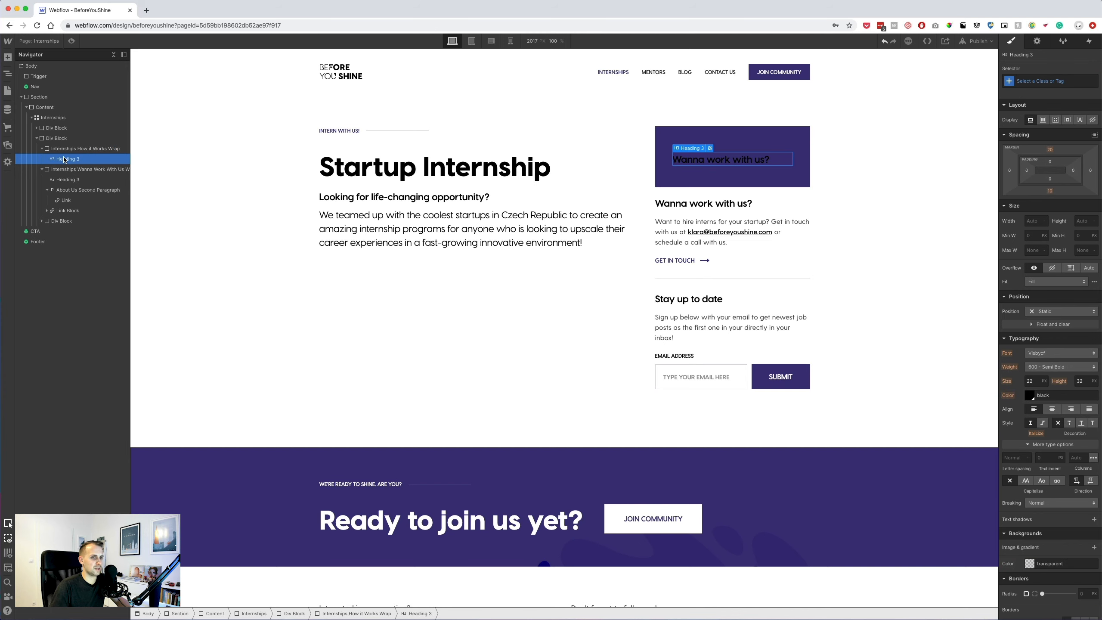
click(1029, 81)
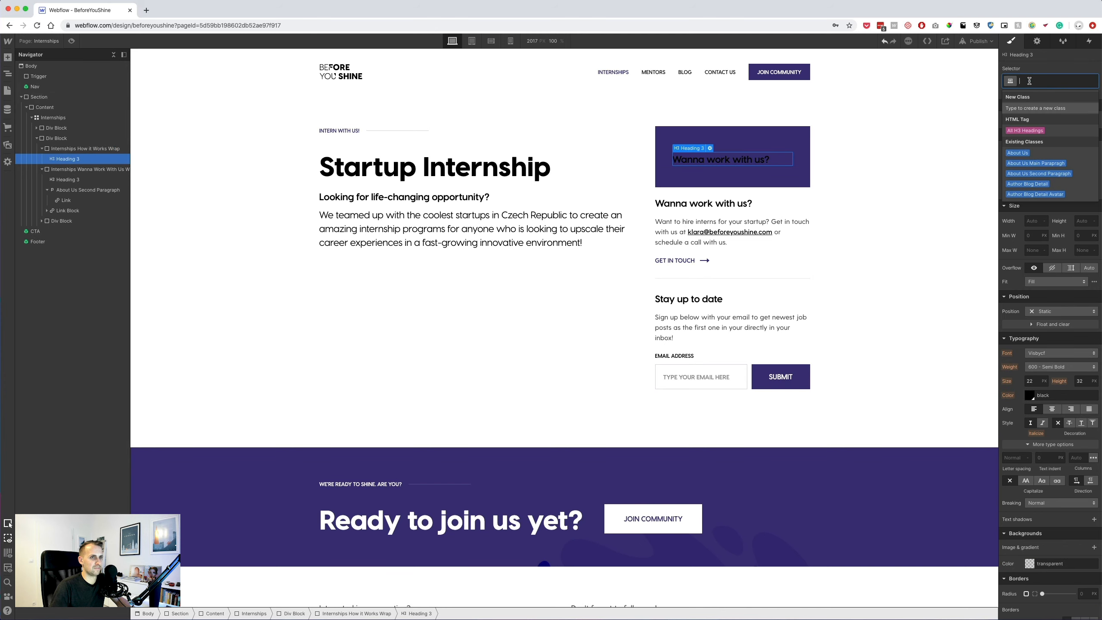
click(682, 169)
click(683, 162)
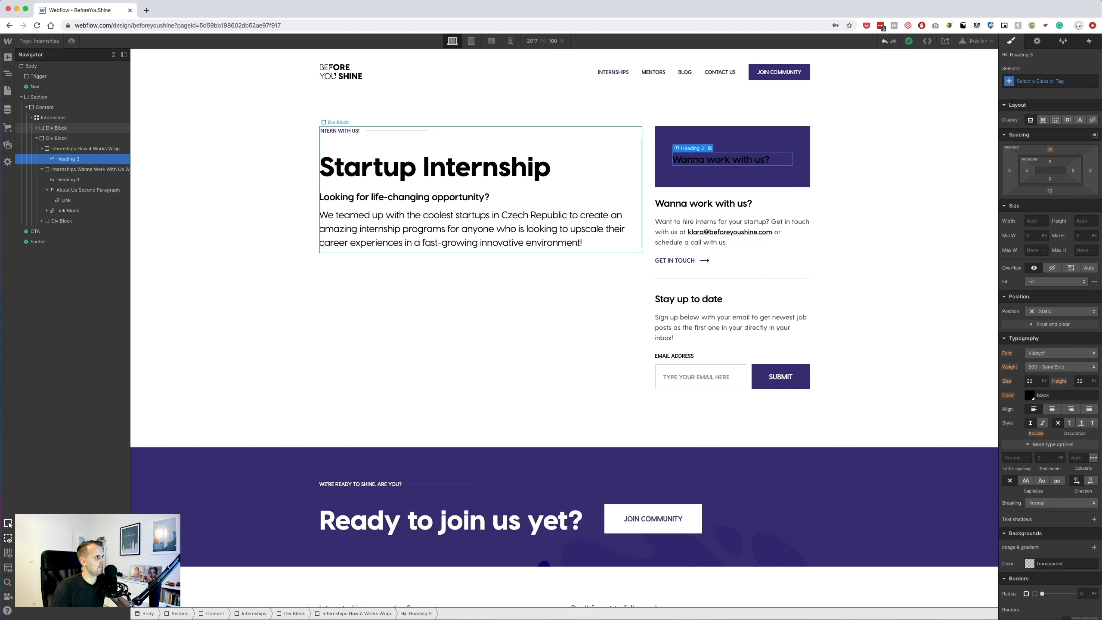
Insert a new H3 heading in the box styled with All H3 Headings.
click(8, 58)
click(38, 306)
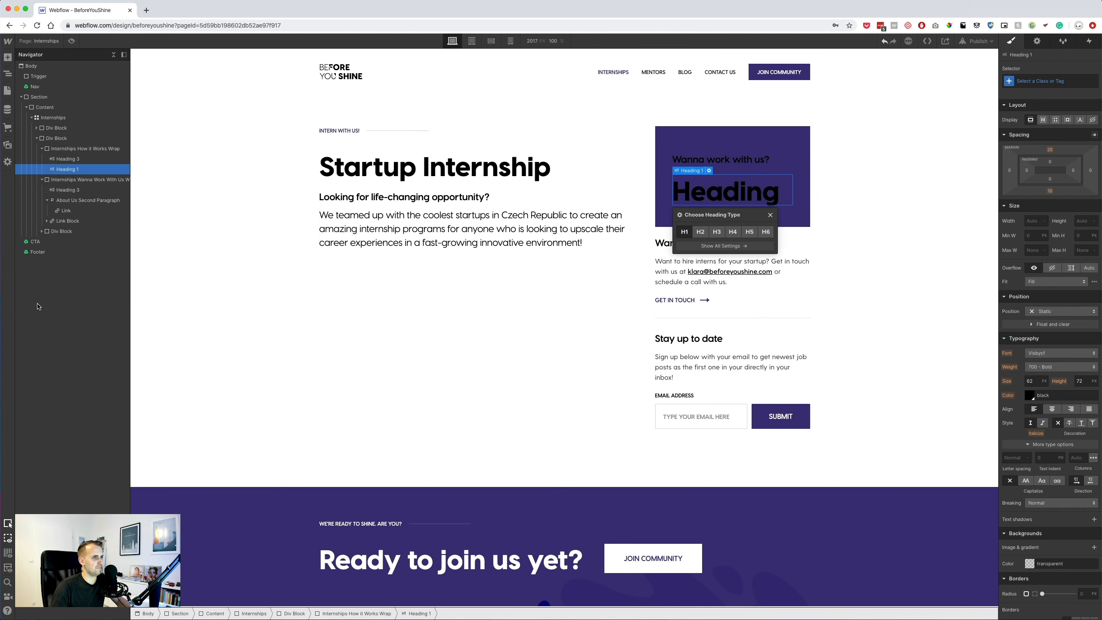
click(700, 231)
click(716, 231)
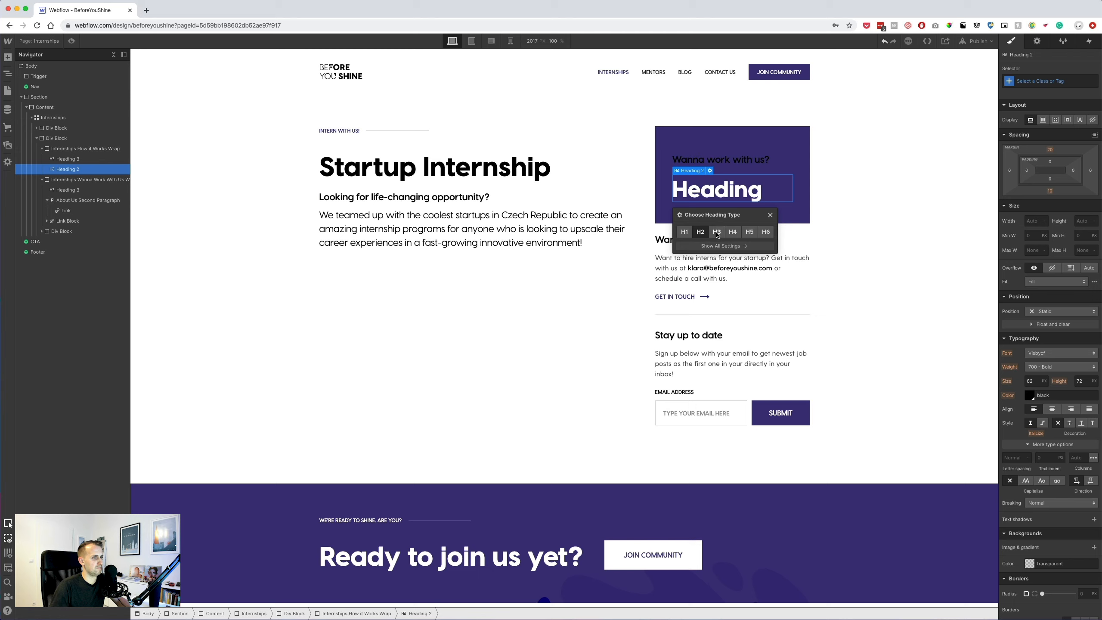
click(732, 232)
click(750, 232)
click(765, 231)
click(716, 232)
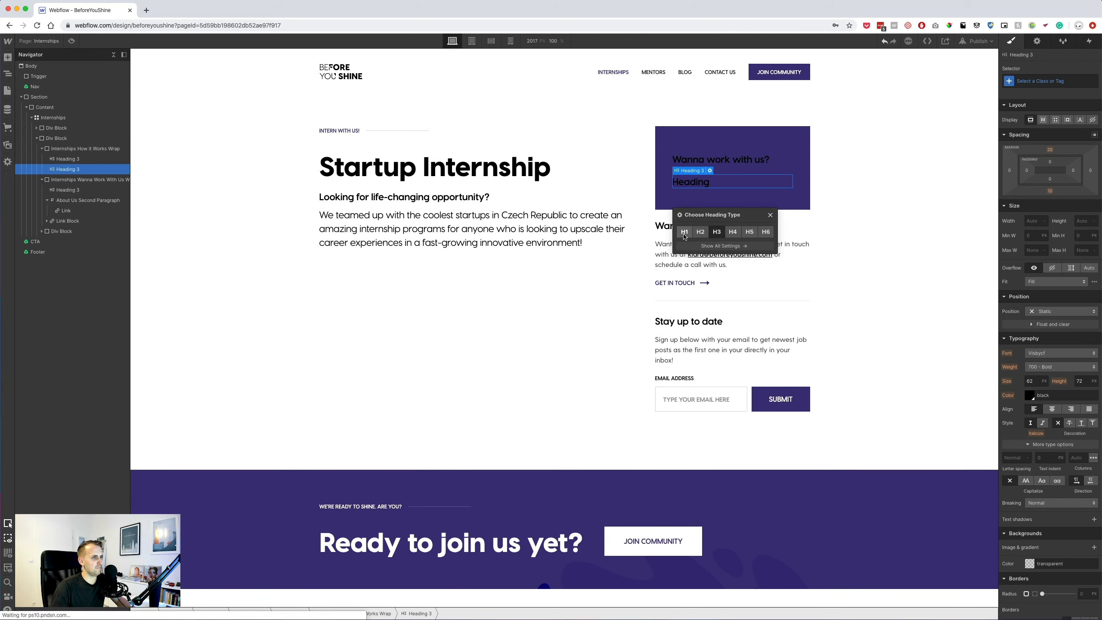
click(771, 216)
click(1047, 81)
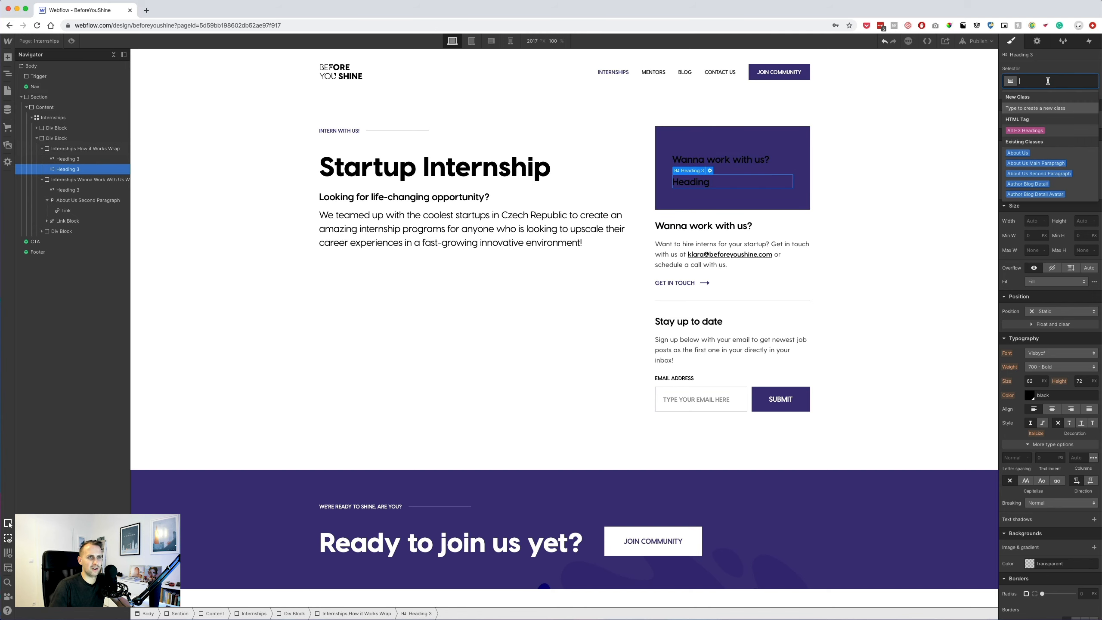
click(1034, 130)
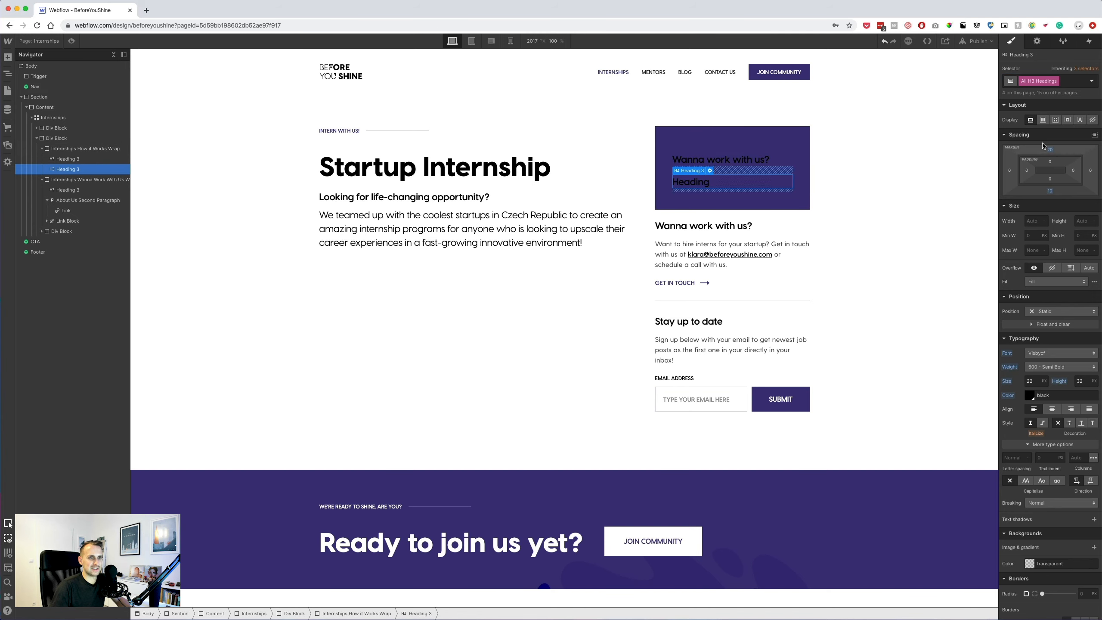
Delete the copied heading, retitle the new heading 'How it works?', and check its style in Sketch.
click(717, 226)
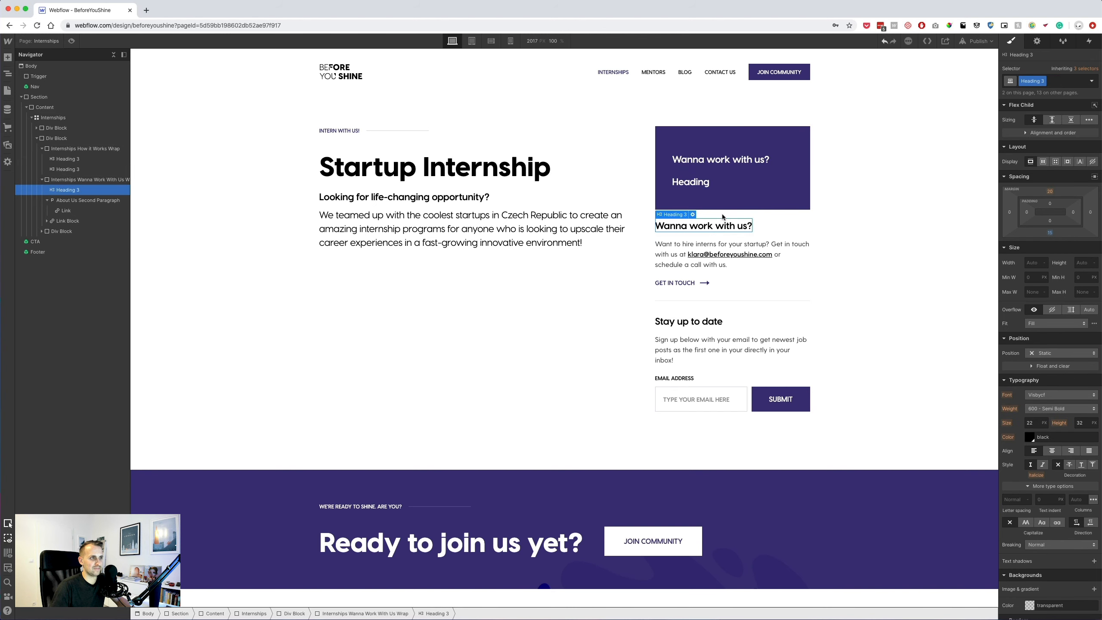
click(698, 184)
click(708, 164)
key(Delete)
double_click(692, 165)
double_click(692, 164)
text(How it wor)
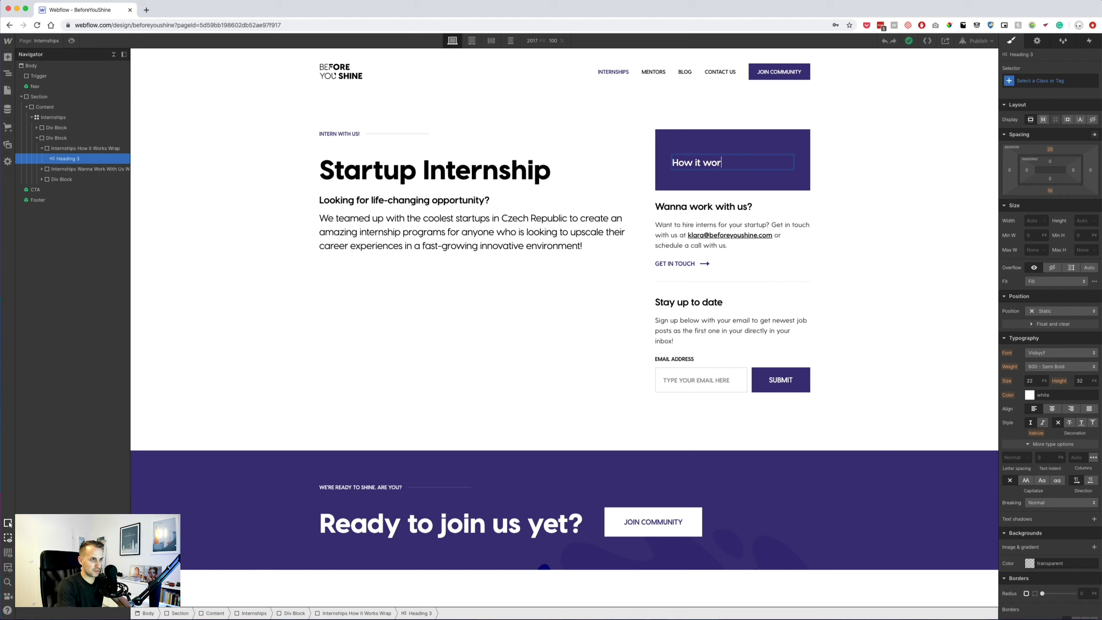
key(Escape)
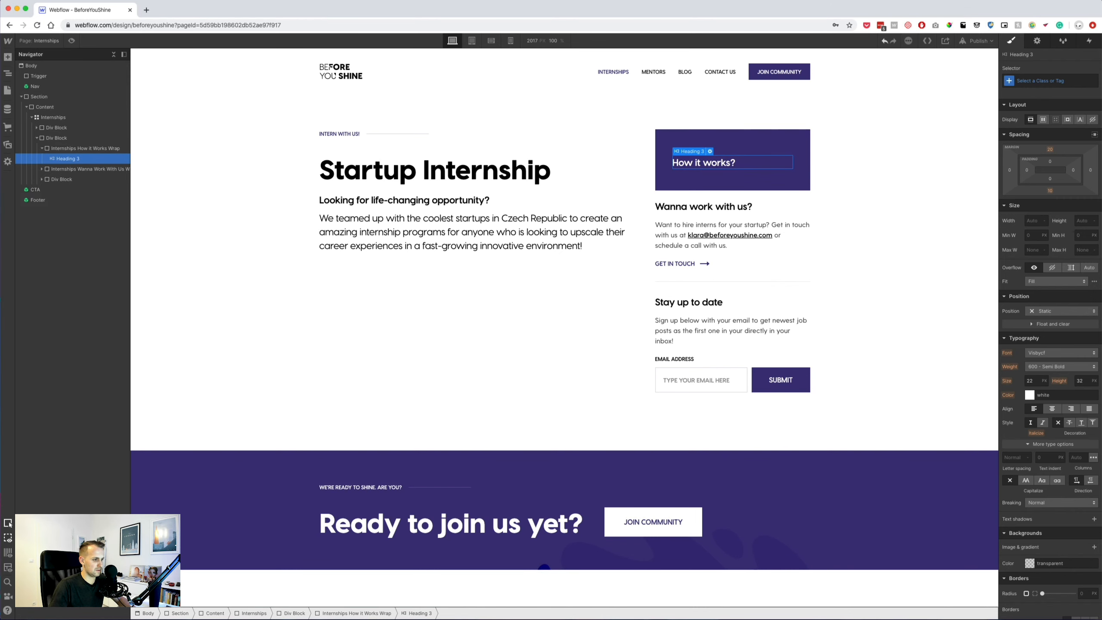
key(super+Tab)
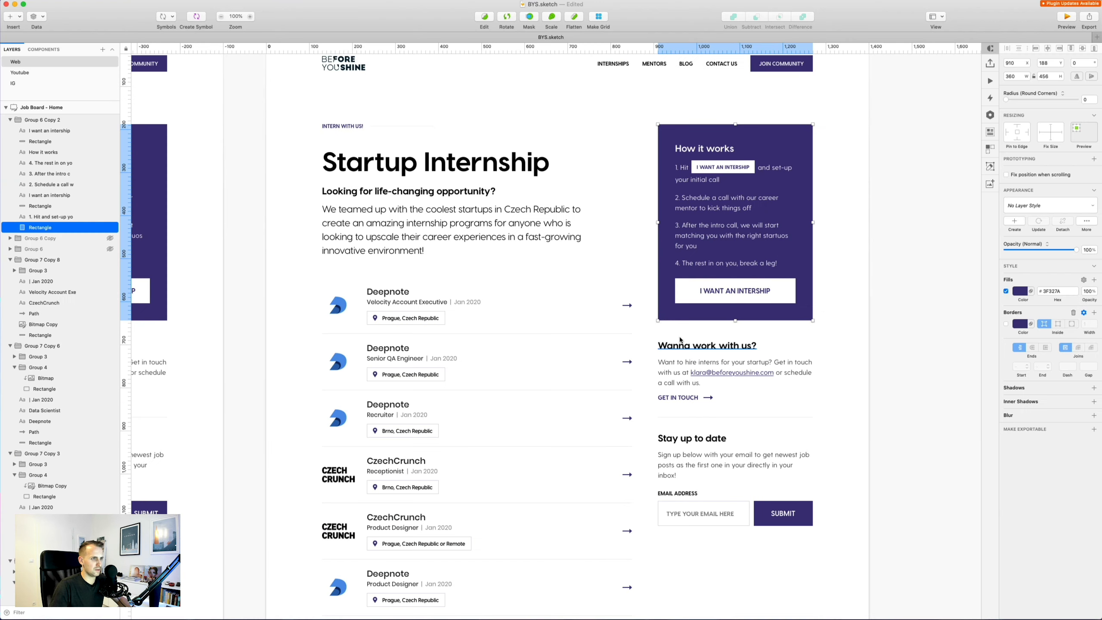
click(737, 147)
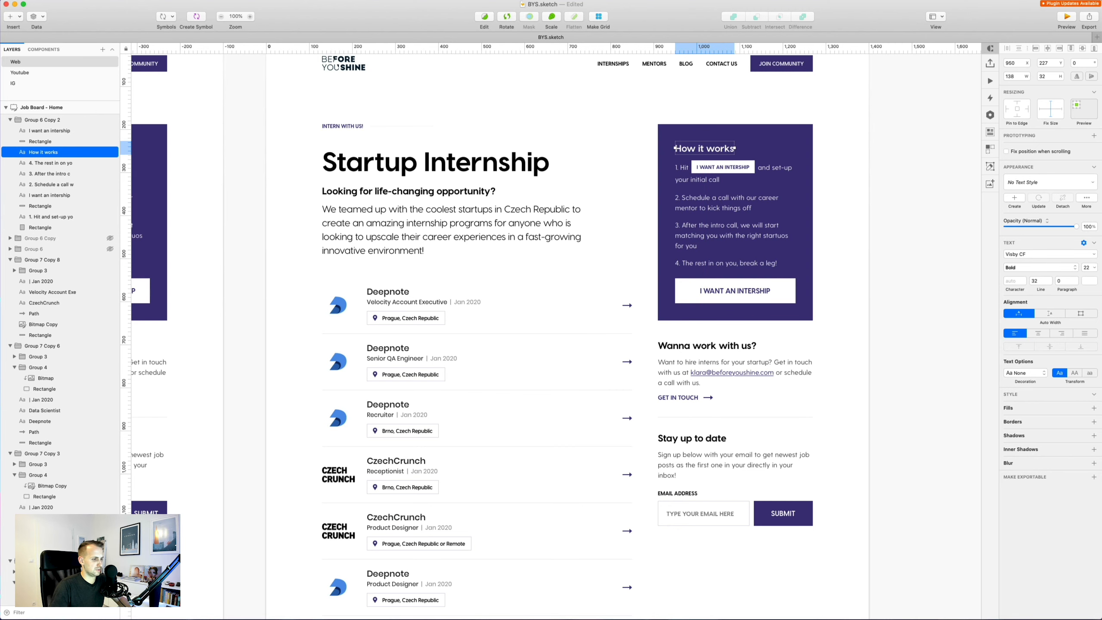
Set the How it Works Wrap box's top padding to 20 px.
key(super+Tab)
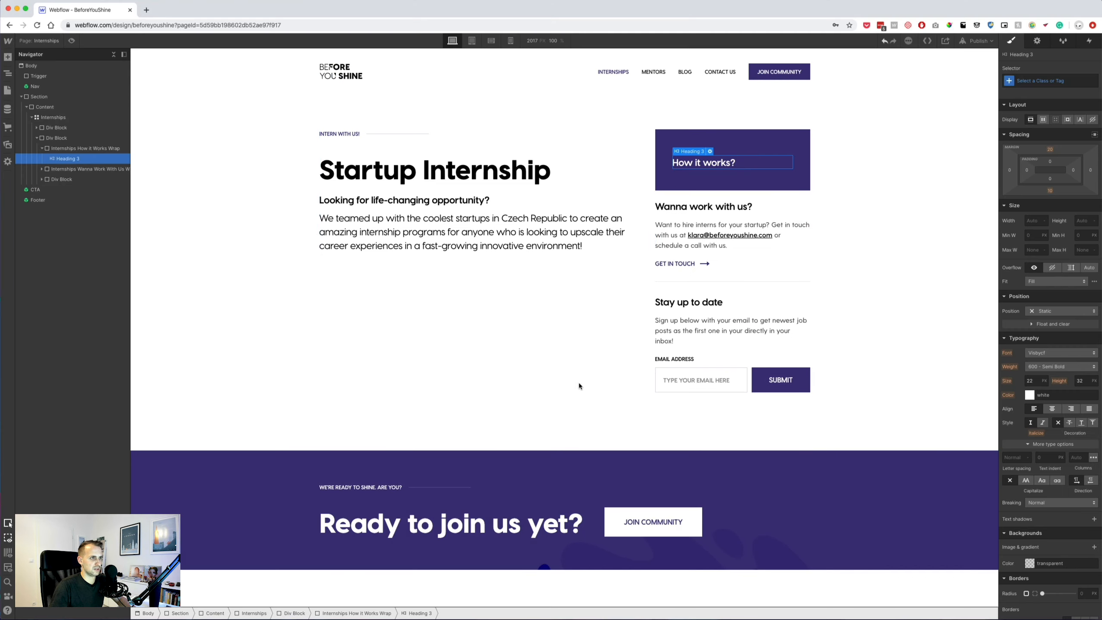
click(738, 157)
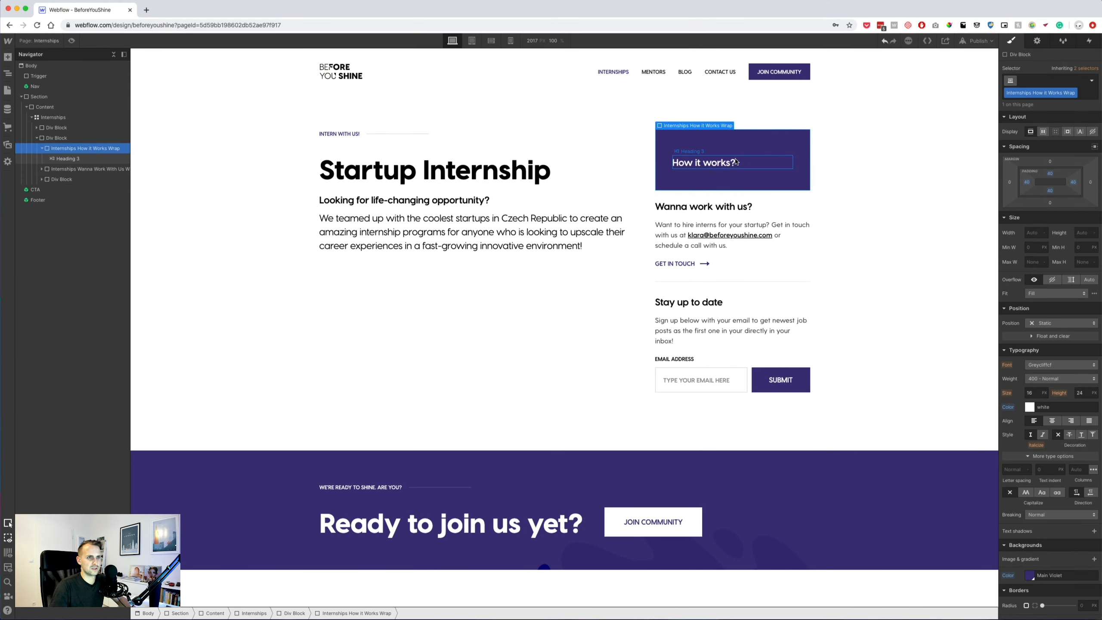
click(761, 142)
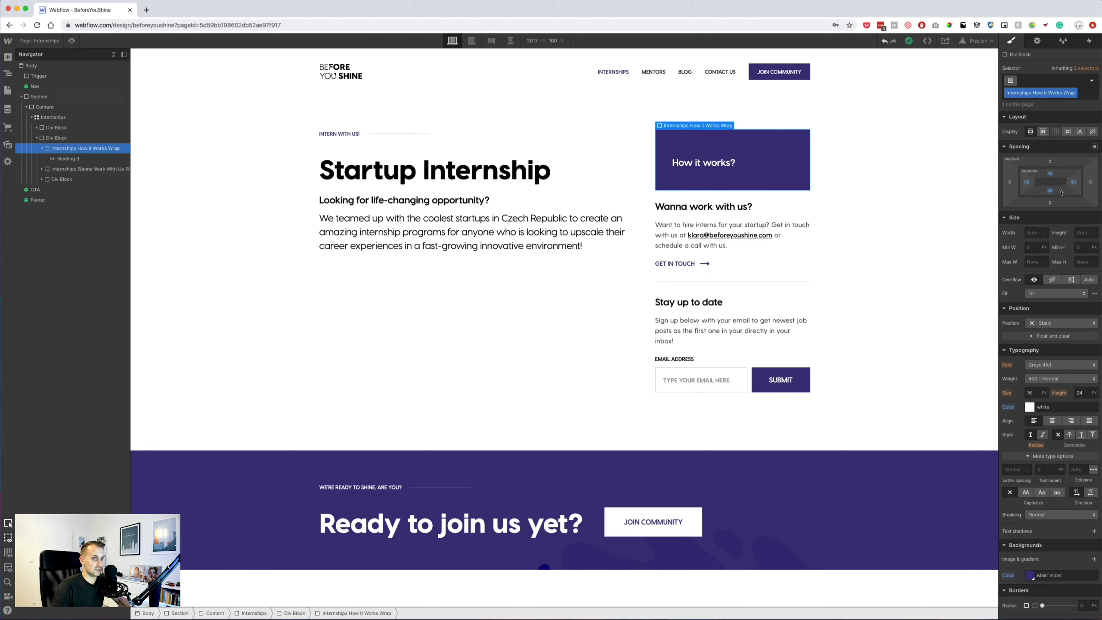
click(1051, 172)
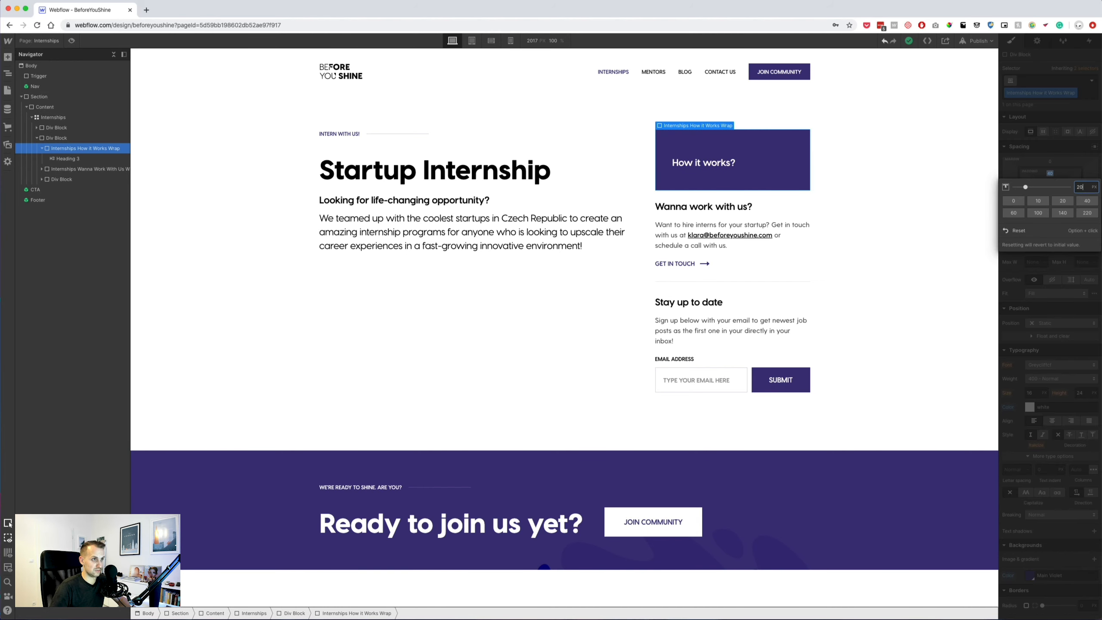
text(20)
key(Return)
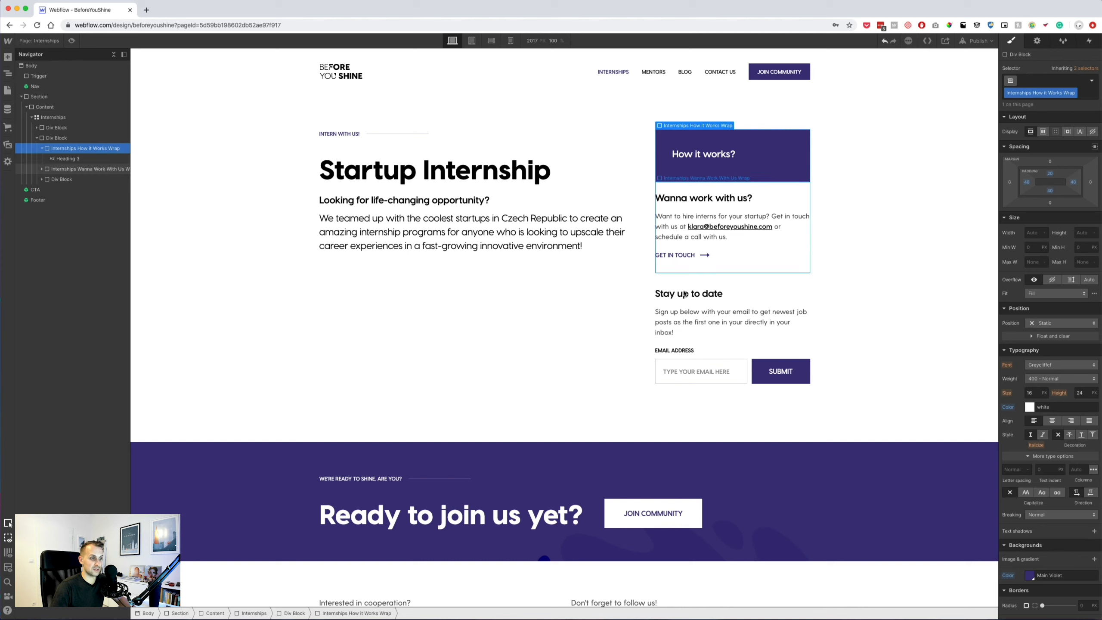
In Sketch, measure the spacing between the How it works step texts.
key(super+Tab)
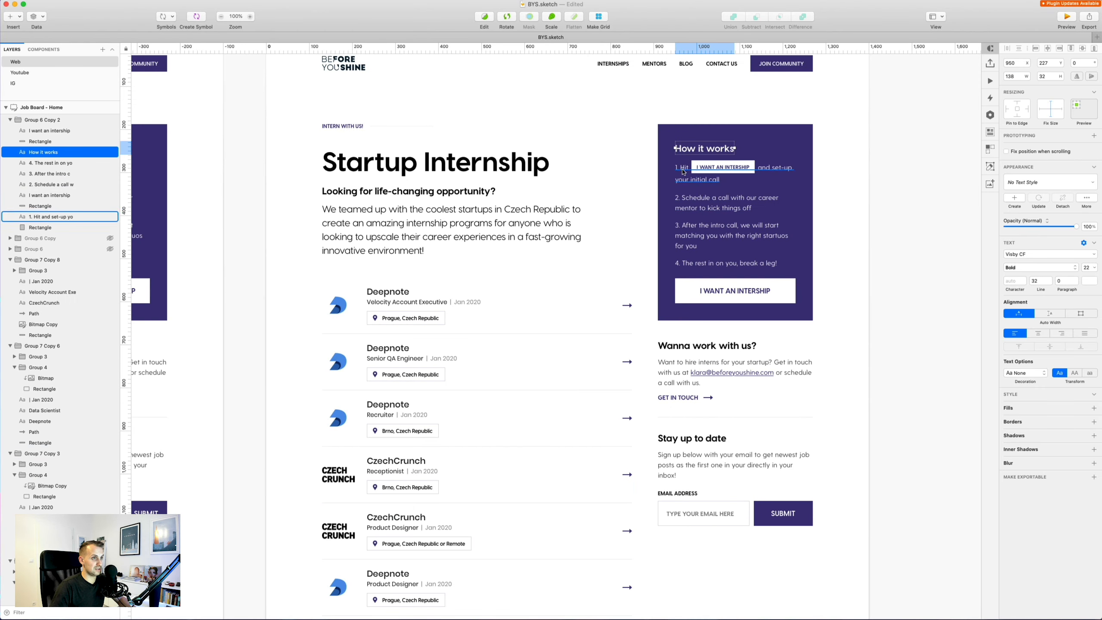
click(50, 216)
key(alt)
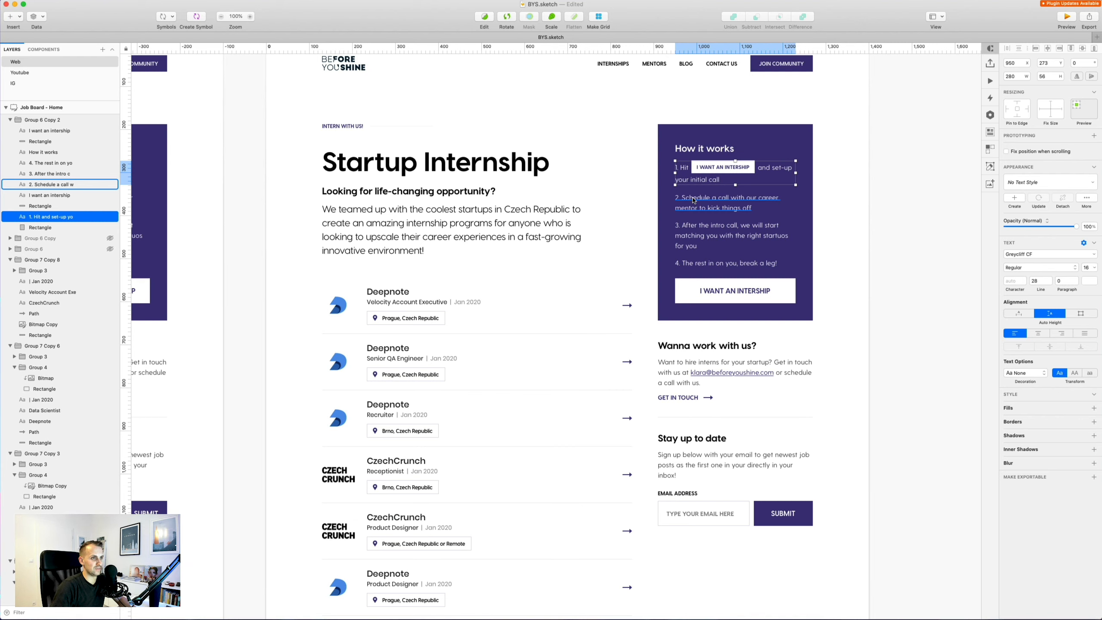
Inspect the first step and its 'I want an intership' label in Sketch, then select the How it works? heading.
click(704, 170)
click(706, 170)
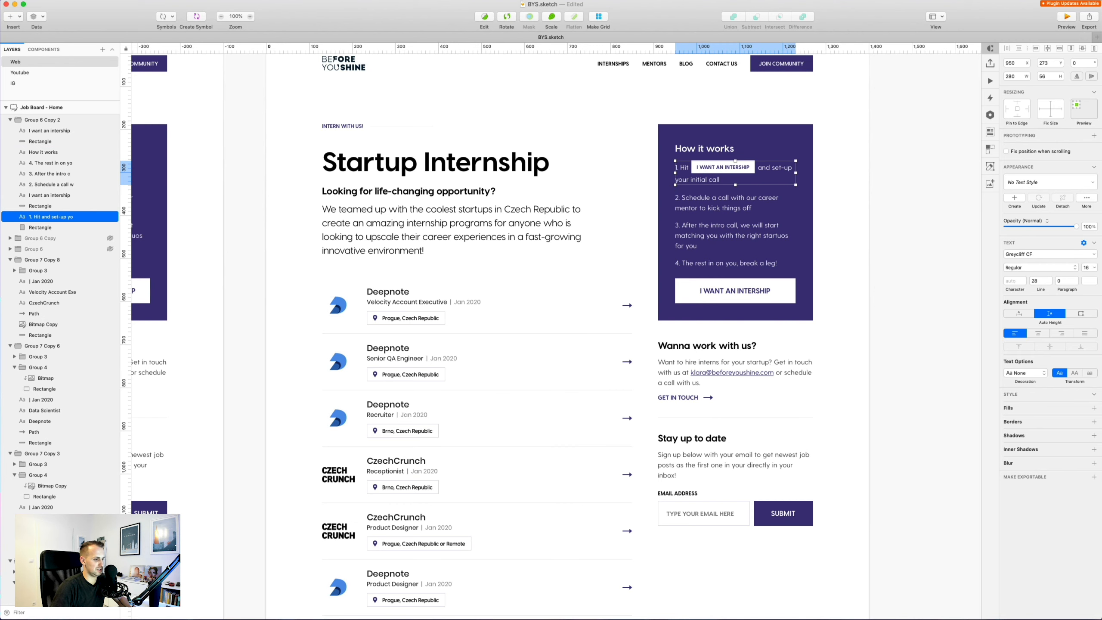
key(super+Tab)
click(718, 157)
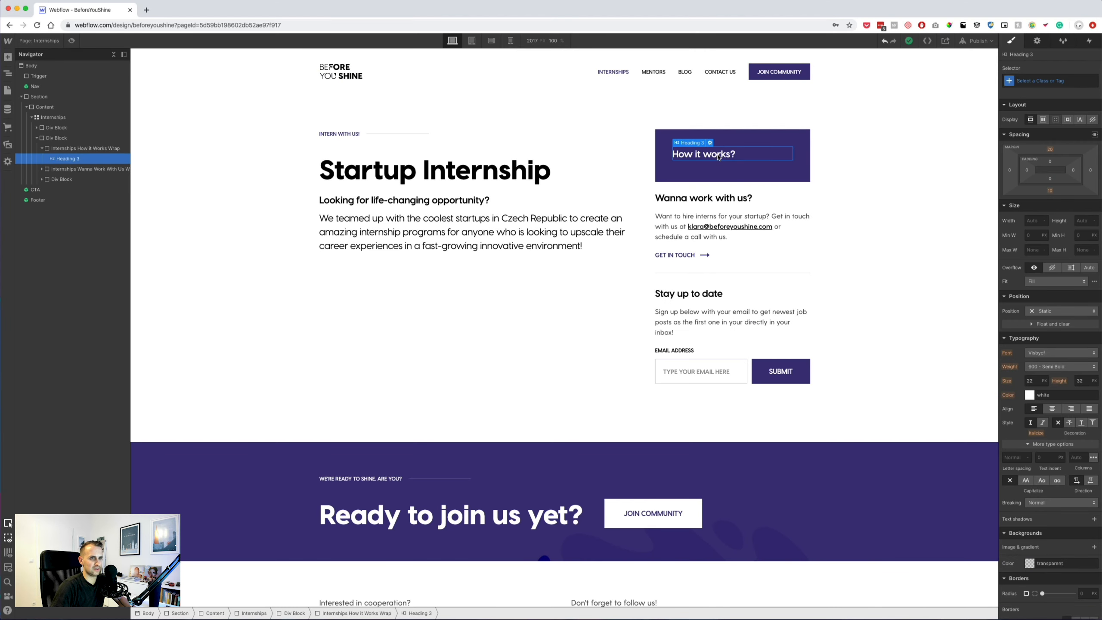
Paste a copy of the Sign up paragraph under the How it works? heading.
click(692, 325)
click(719, 155)
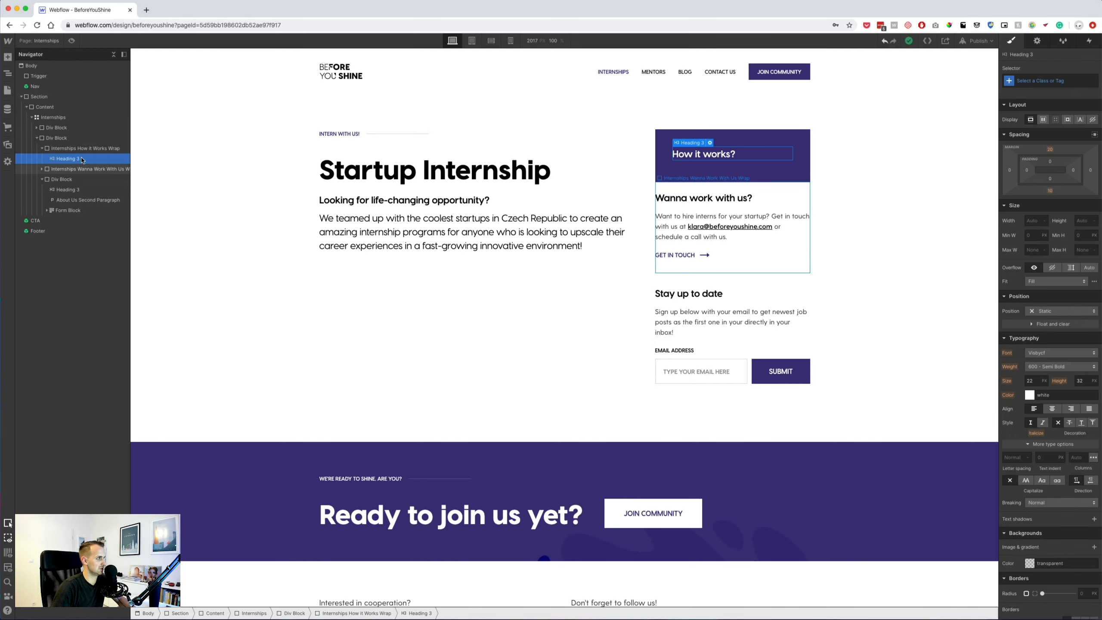
key(super+v)
click(749, 188)
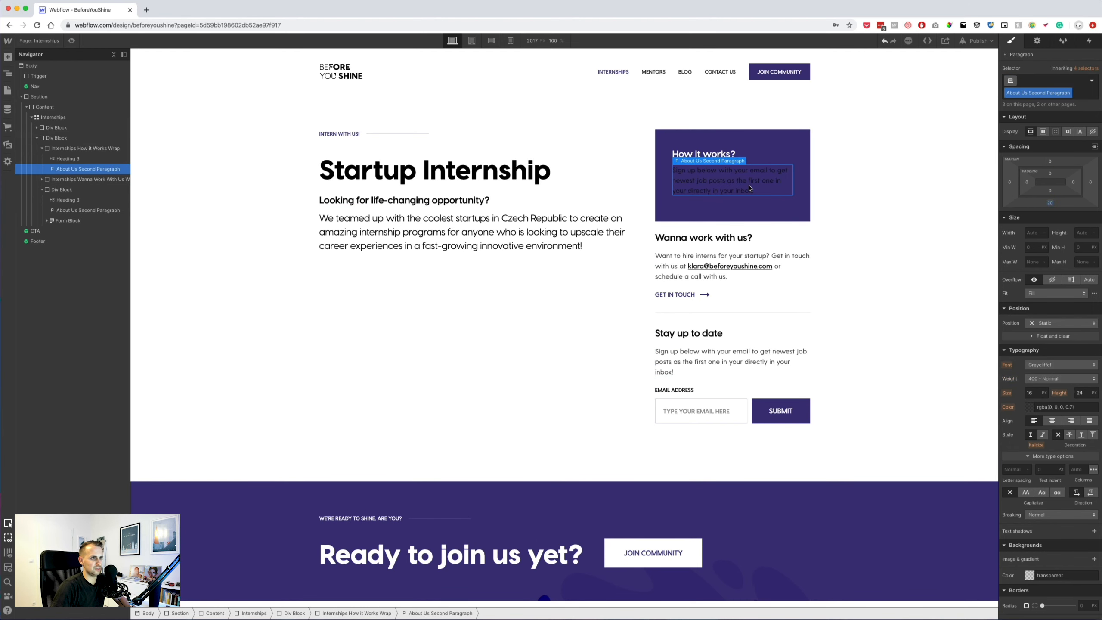
Replace the paragraph's class with a new 'How it works Item' class in white text.
click(1048, 81)
key(BackSpace)
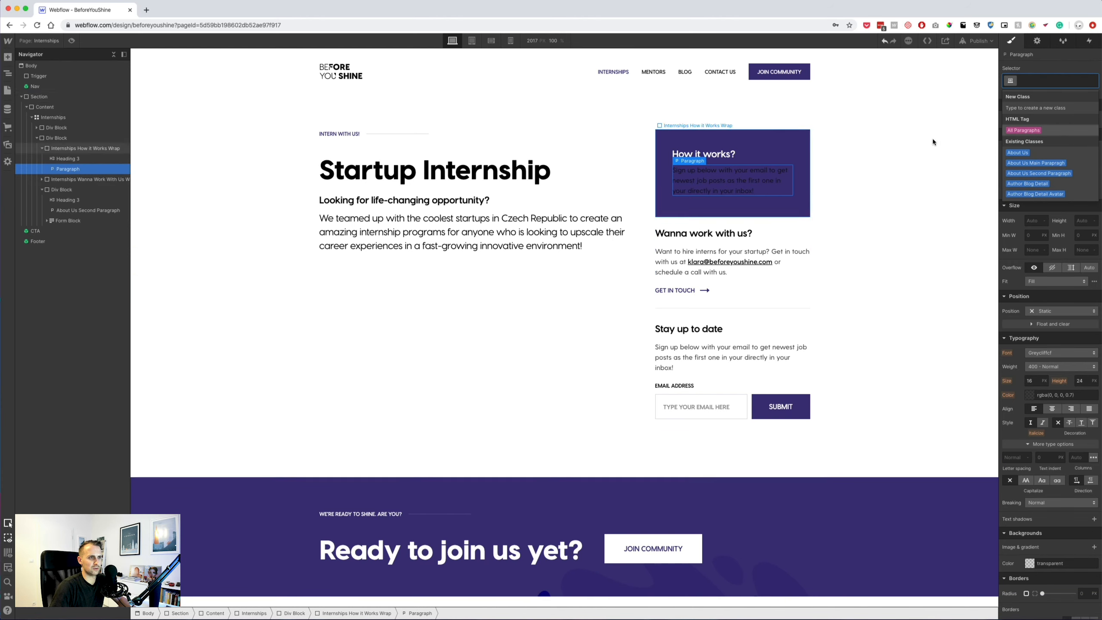
click(1022, 131)
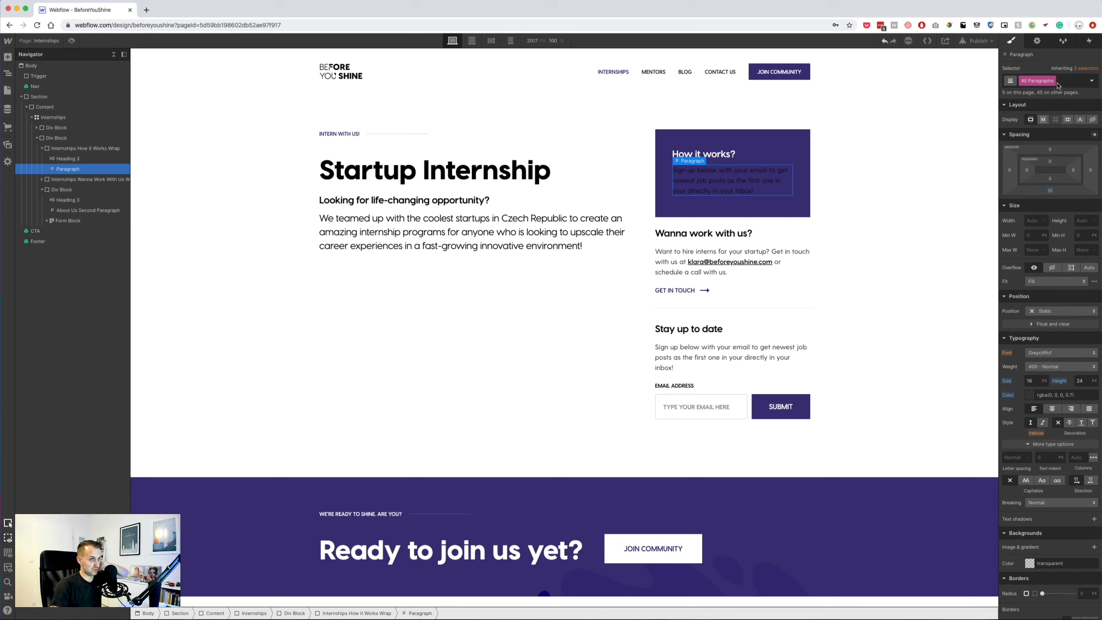
click(1060, 83)
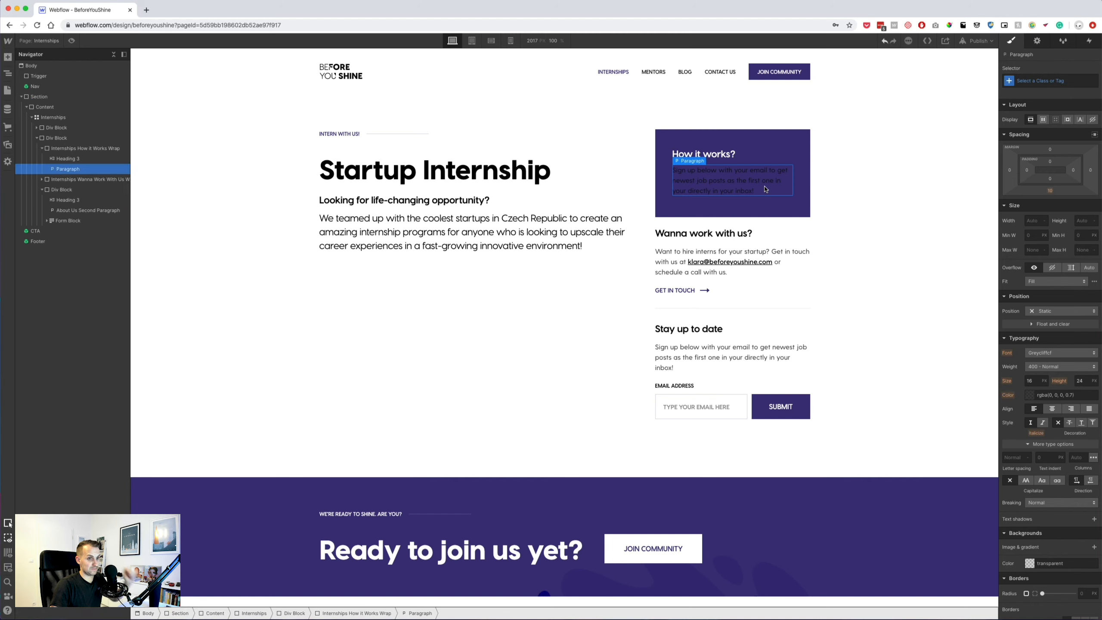
click(1038, 82)
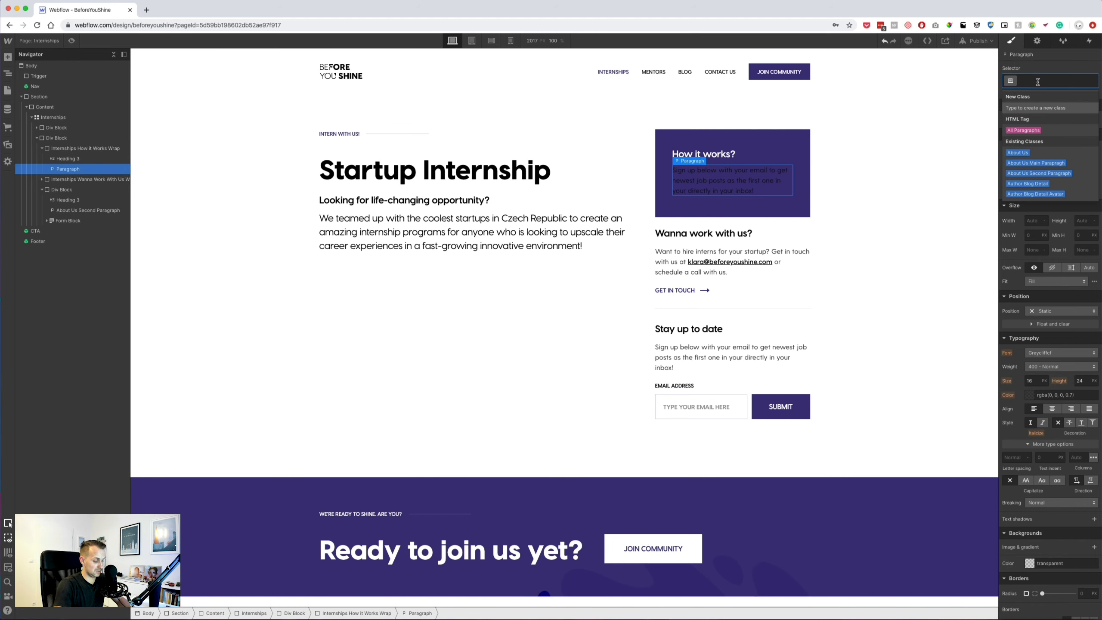
text(How it works)
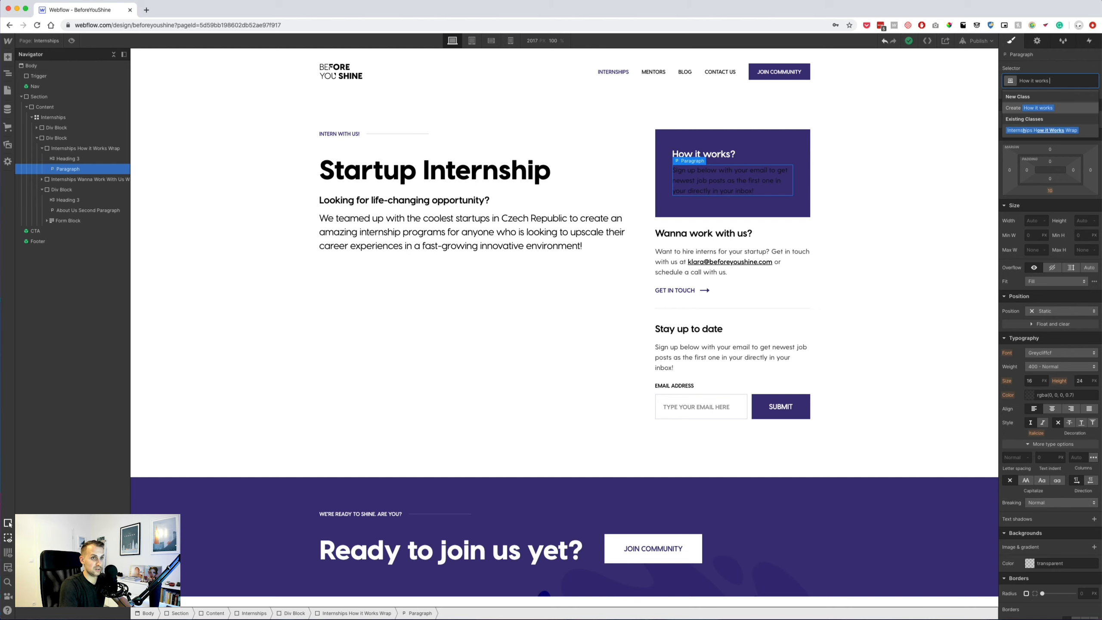
text( Item)
key(Return)
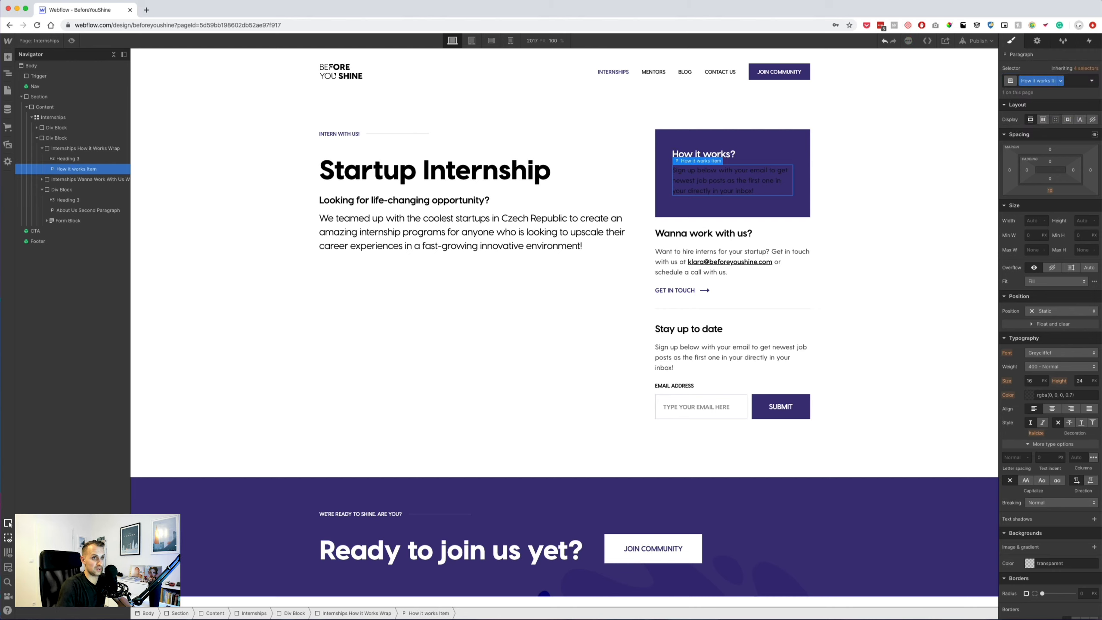
click(1030, 395)
click(1080, 529)
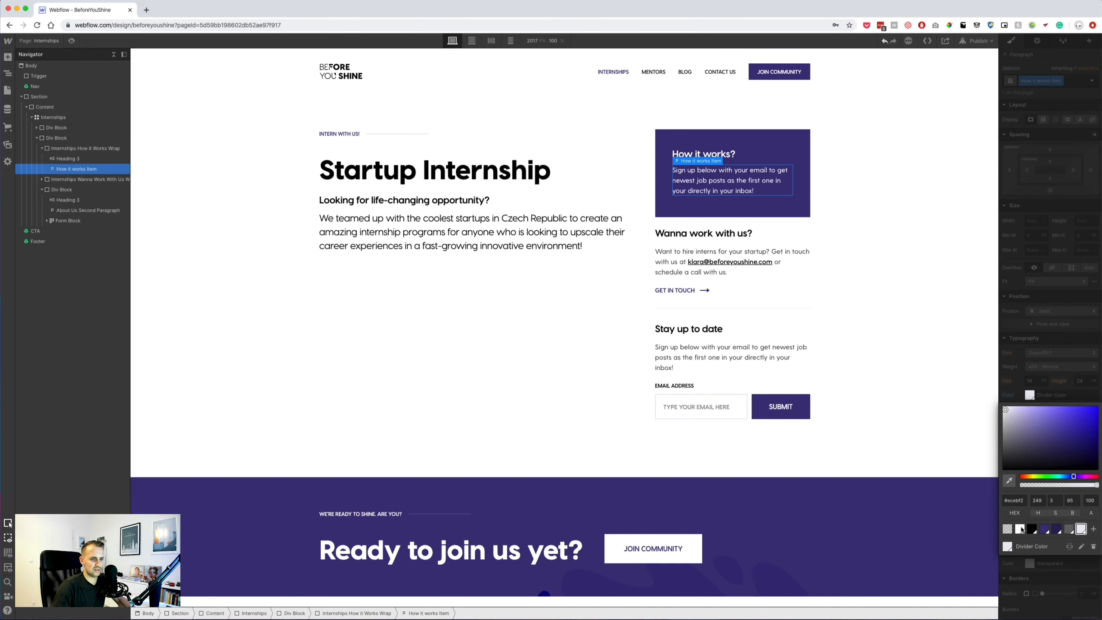
click(1026, 363)
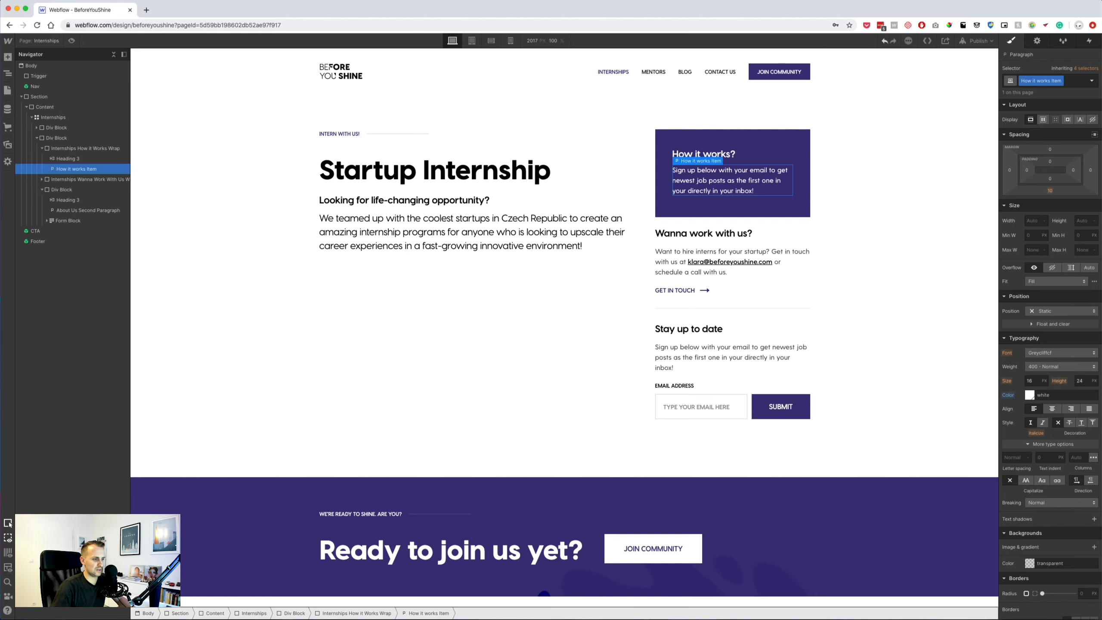
Copy the first step's text from the Sketch mockup and select the paragraph's text.
key(super+Tab)
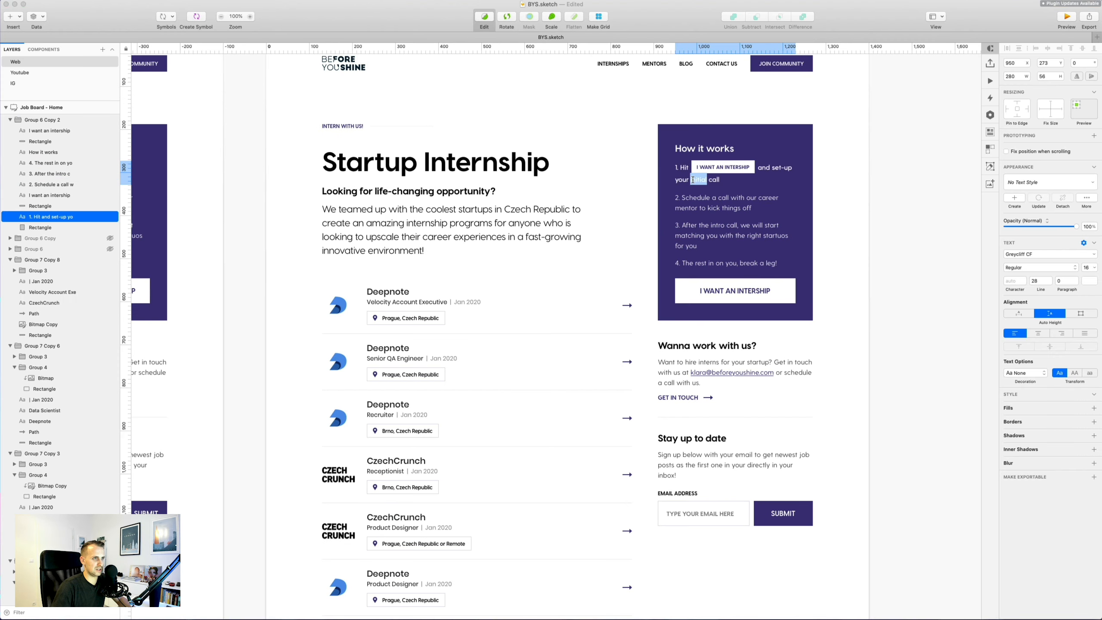
double_click(693, 179)
key(super+c)
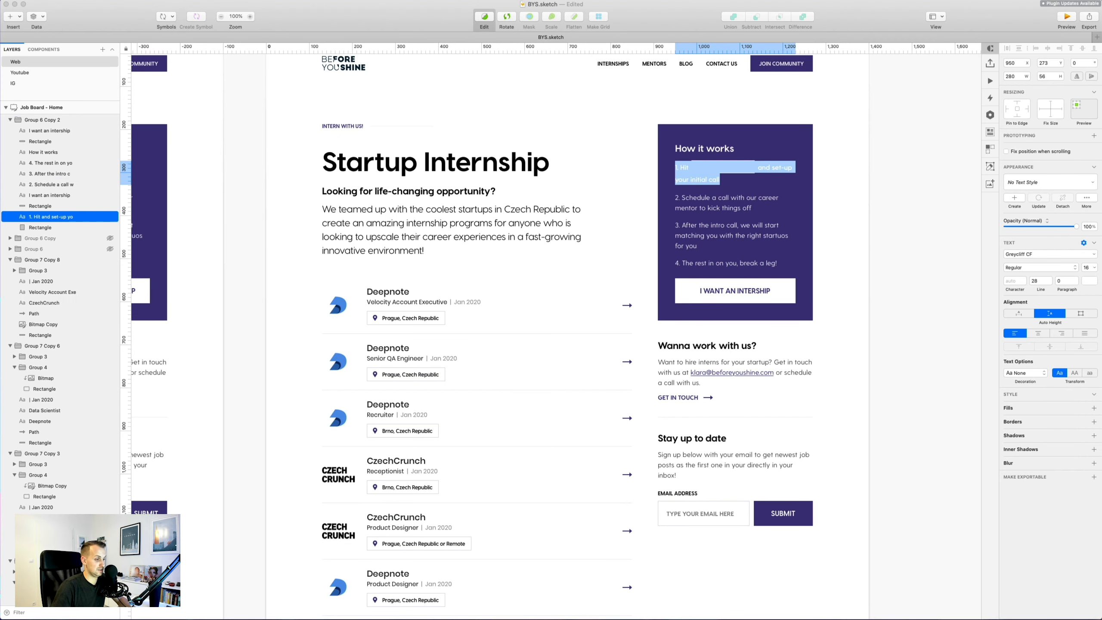
key(super+Tab)
double_click(733, 177)
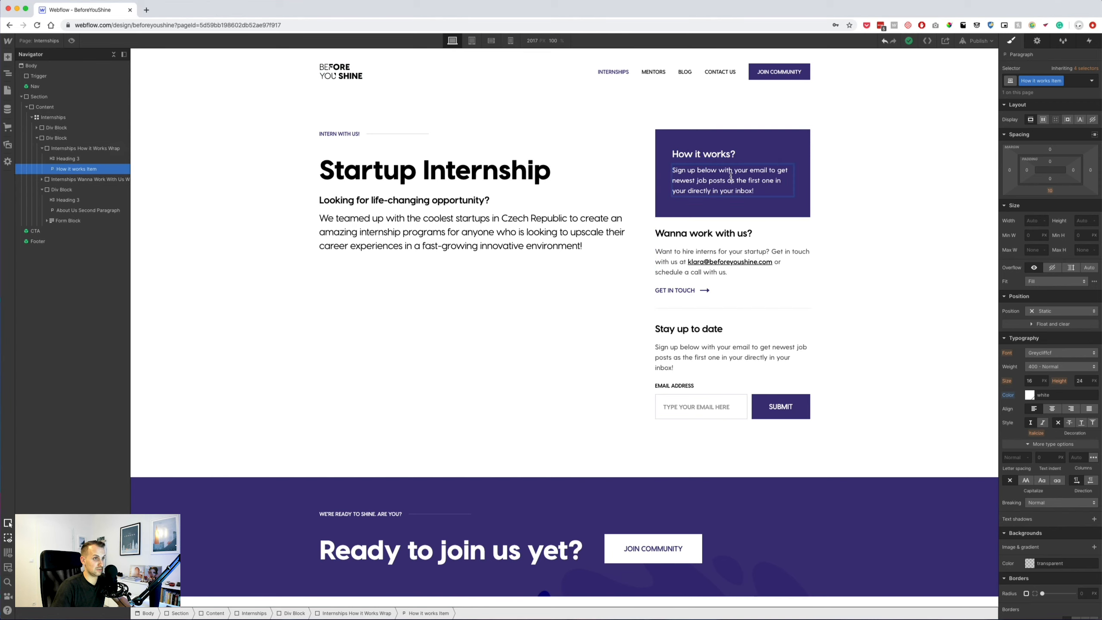
key(super+a)
Paste '1. Hit and set-up your initial call' and copy the button label from Sketch.
key(super+v)
drag(686, 170, 755, 170)
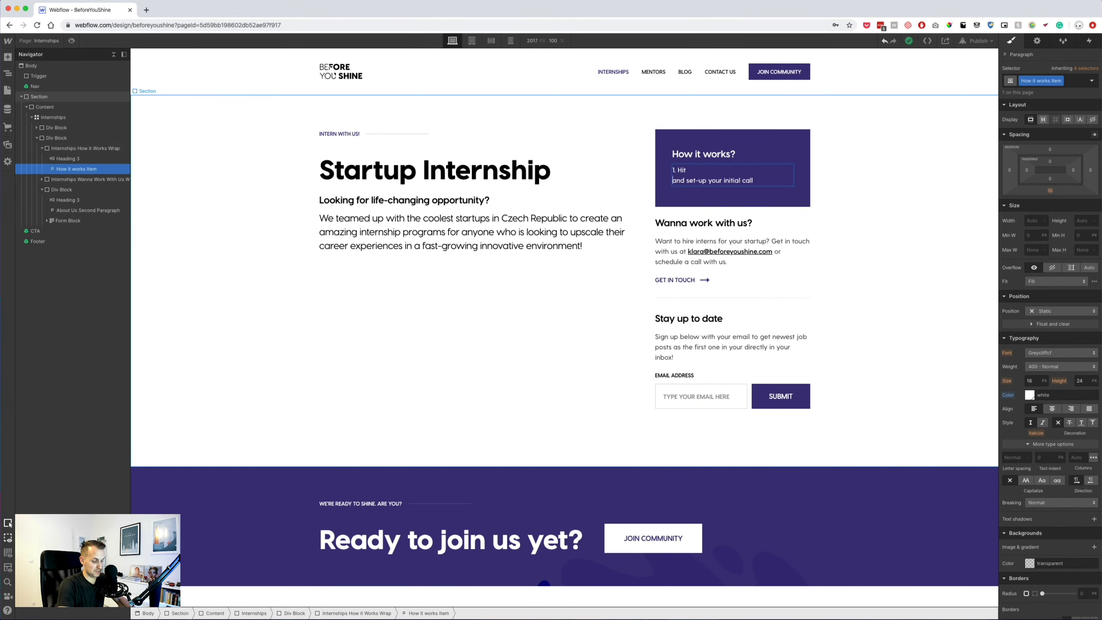
text(Inte)
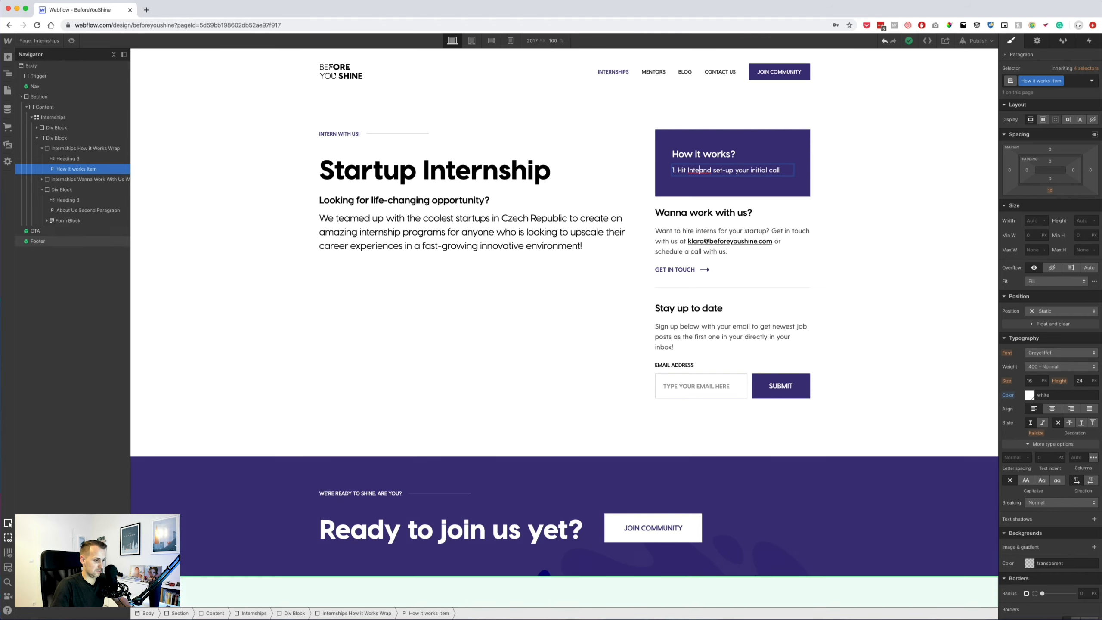
key(super+Tab)
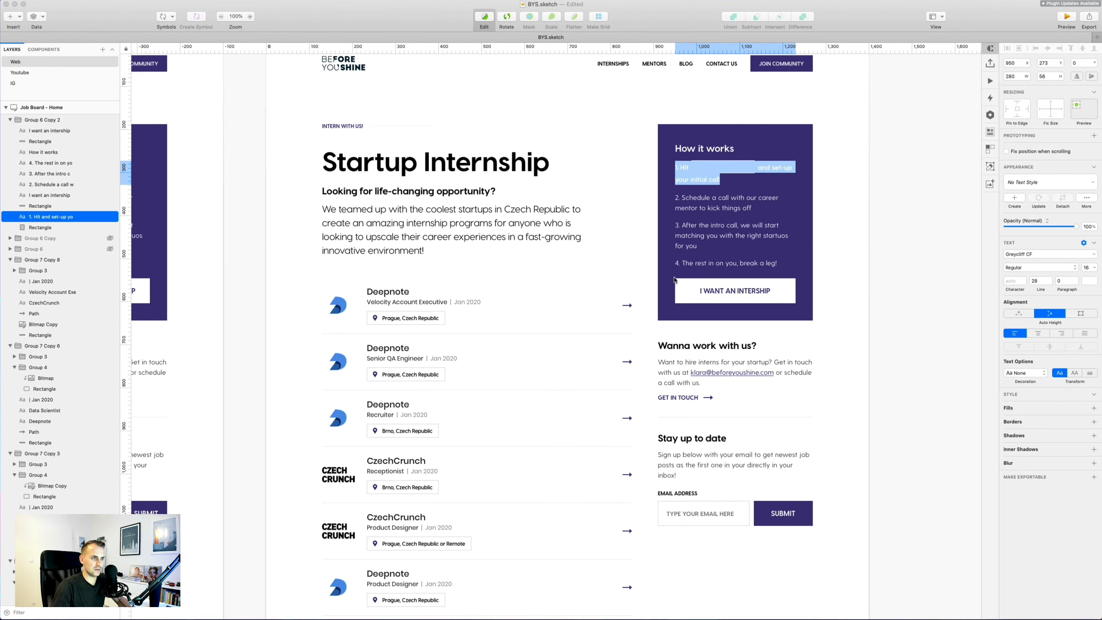
click(673, 279)
click(716, 165)
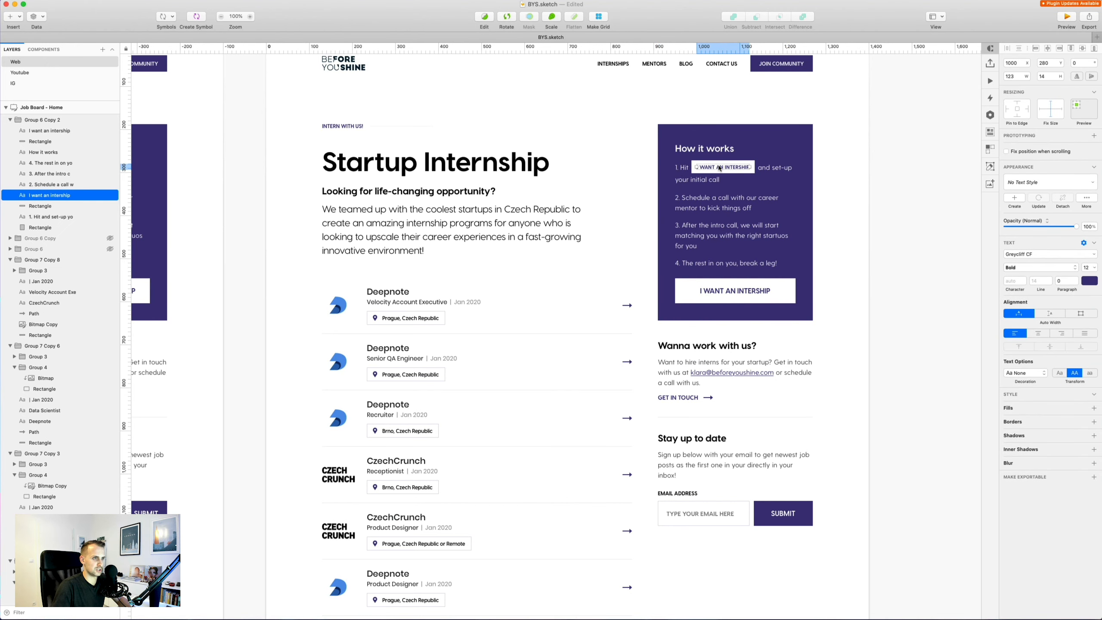
Insert 'I want an intership' after 'Hit' and wrap it in a Text Span.
key(super+Tab)
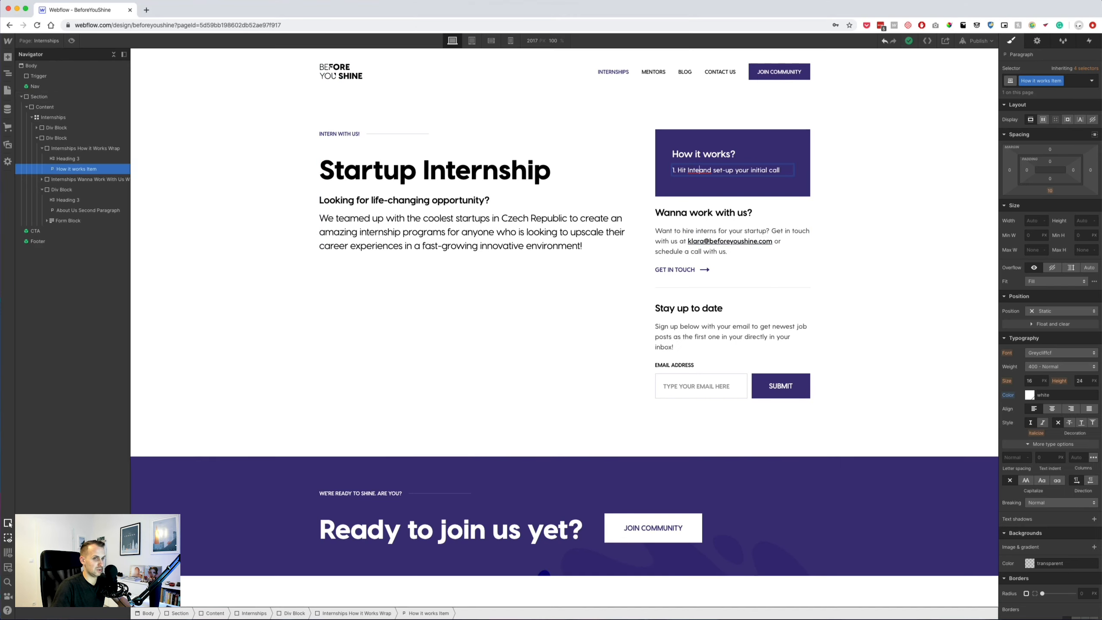
drag(700, 171, 692, 169)
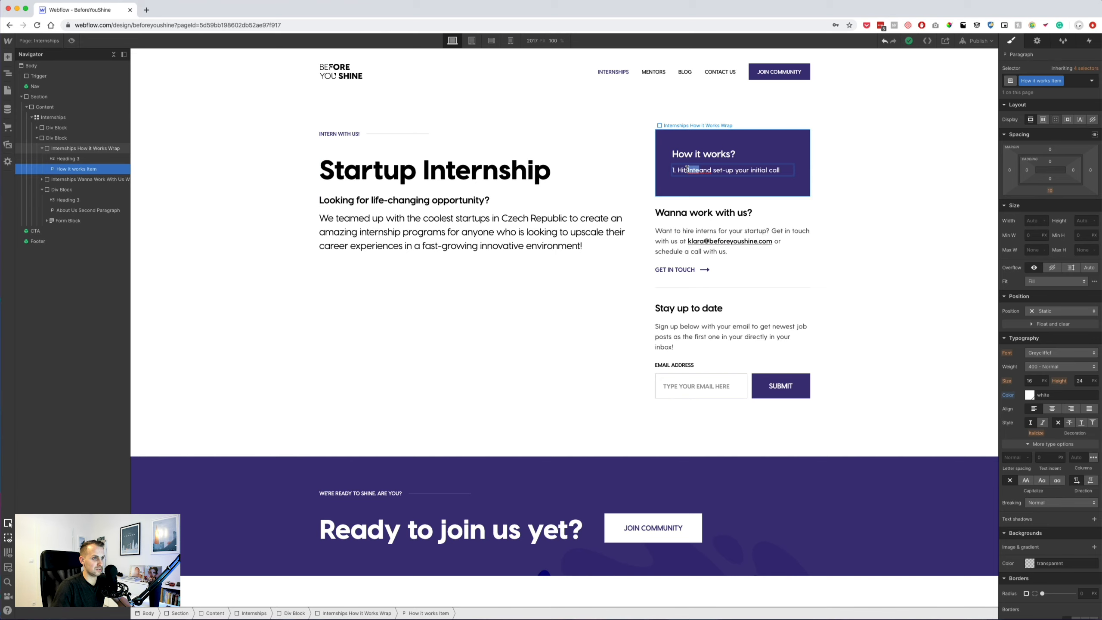
text(I want an intership)
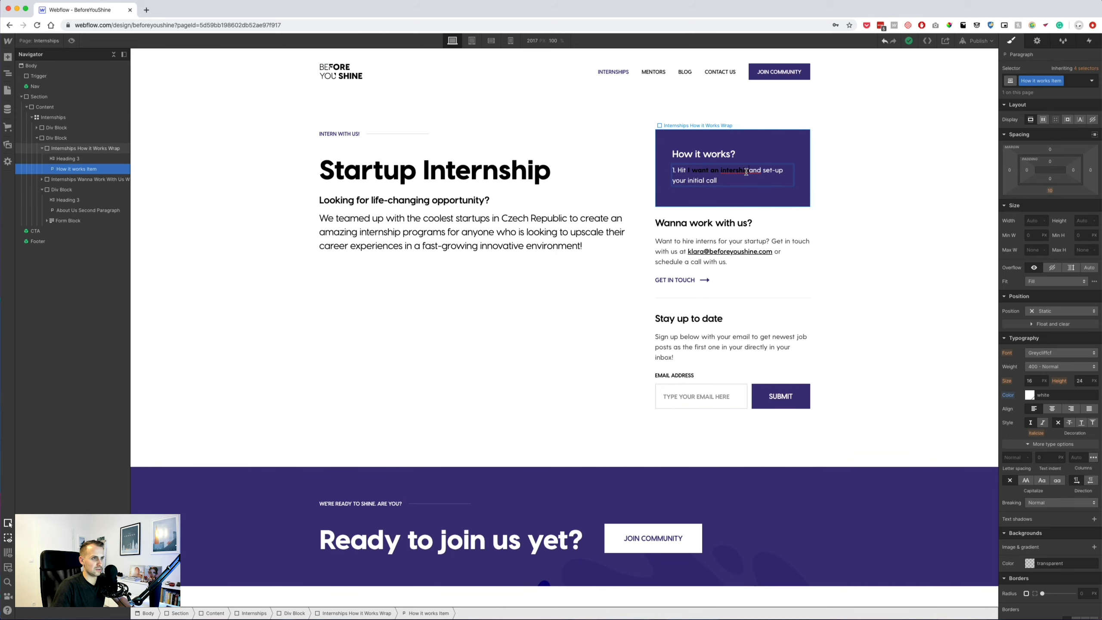
drag(748, 170, 686, 169)
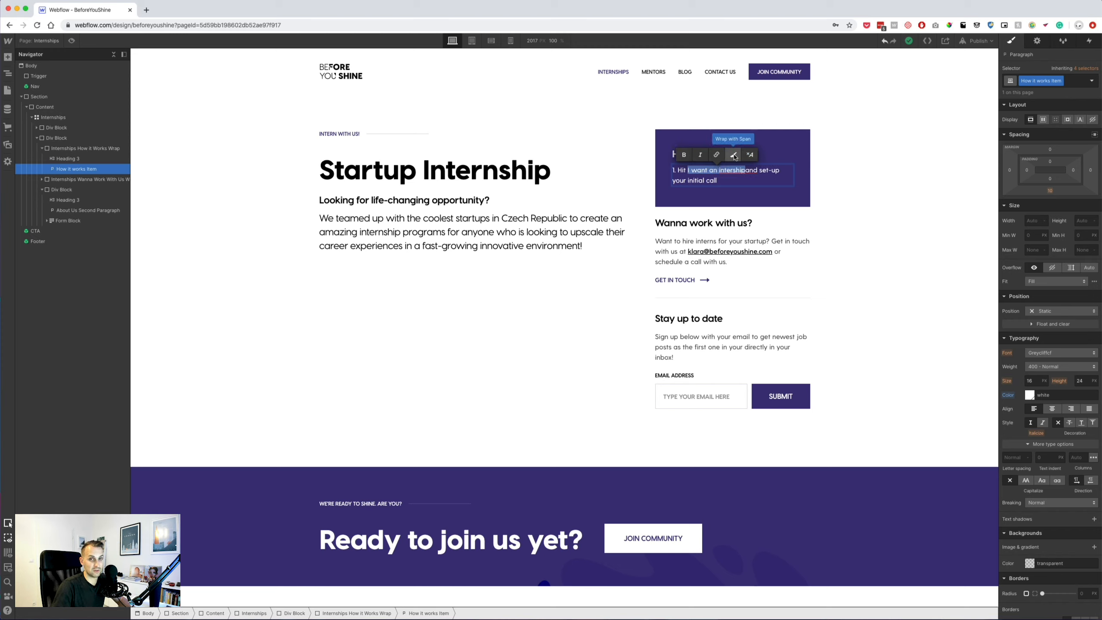
click(733, 155)
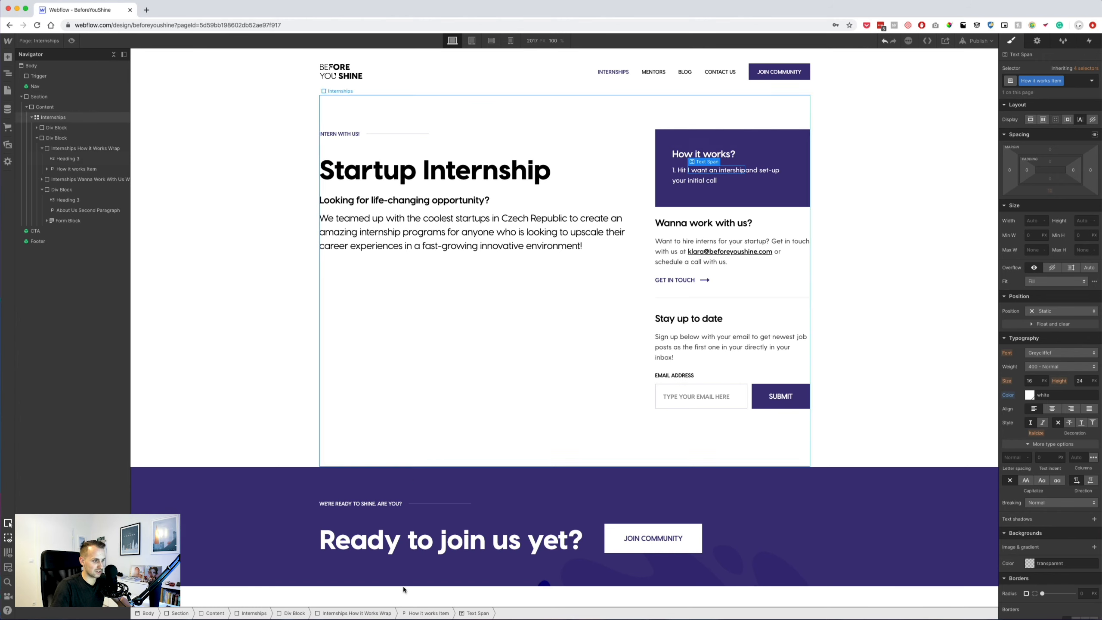
key(super+Tab)
click(760, 170)
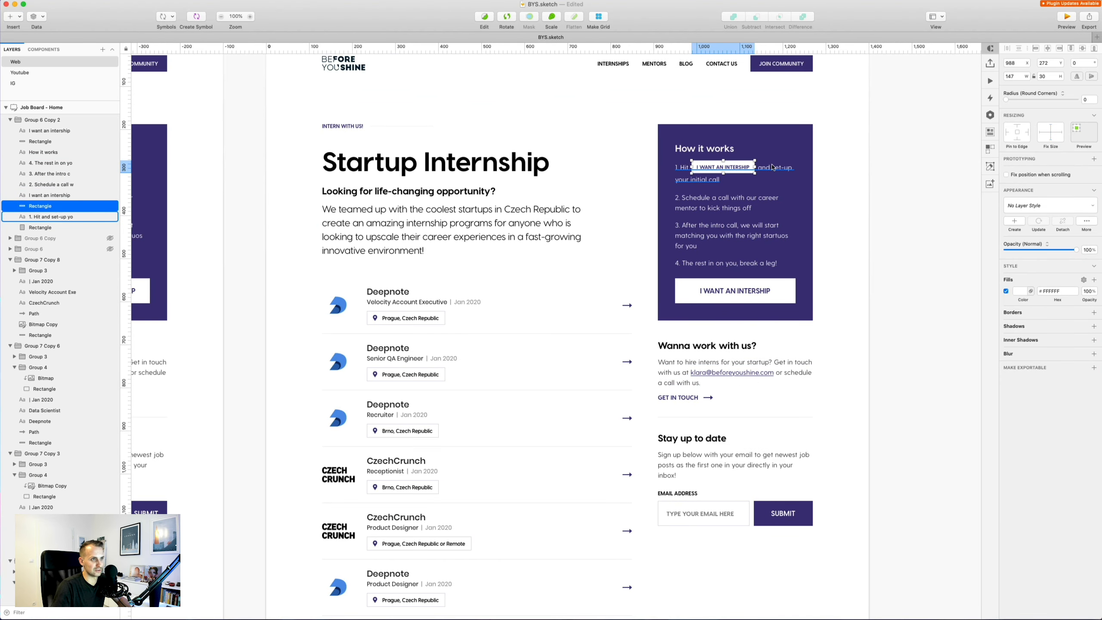
Read the mockup's button box and label styling: bold, 12 px, uppercase text.
click(743, 170)
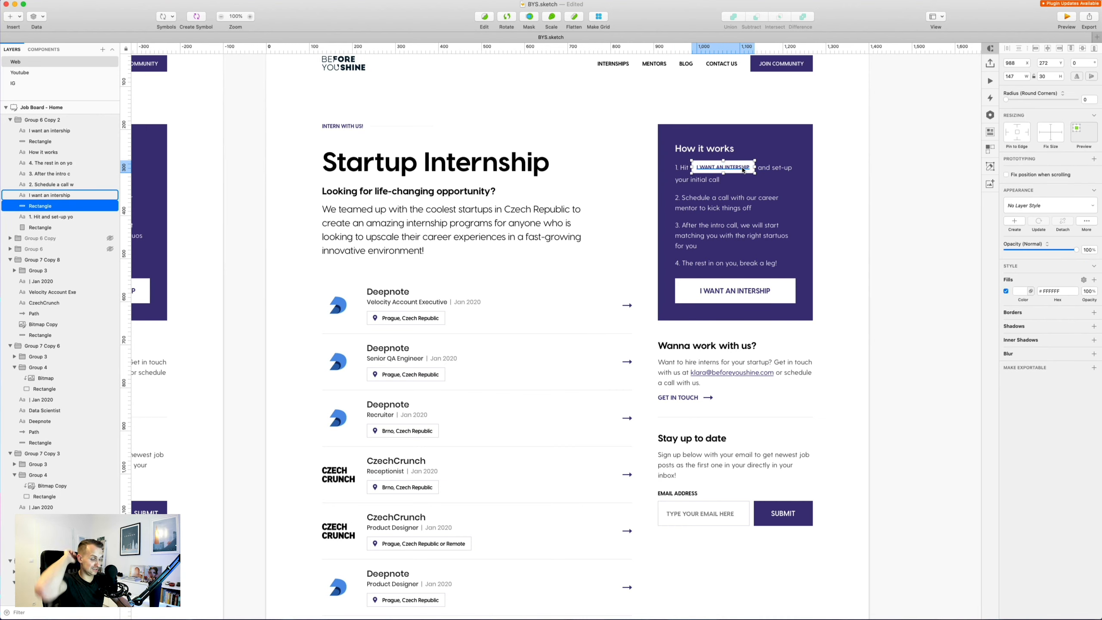
click(722, 167)
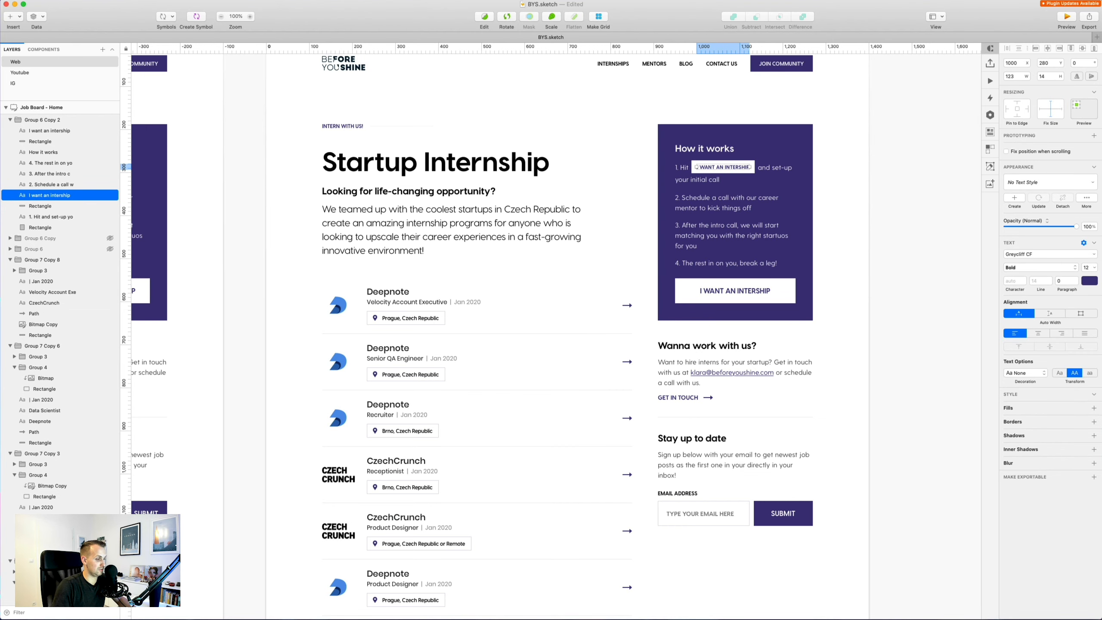
key(super+Tab)
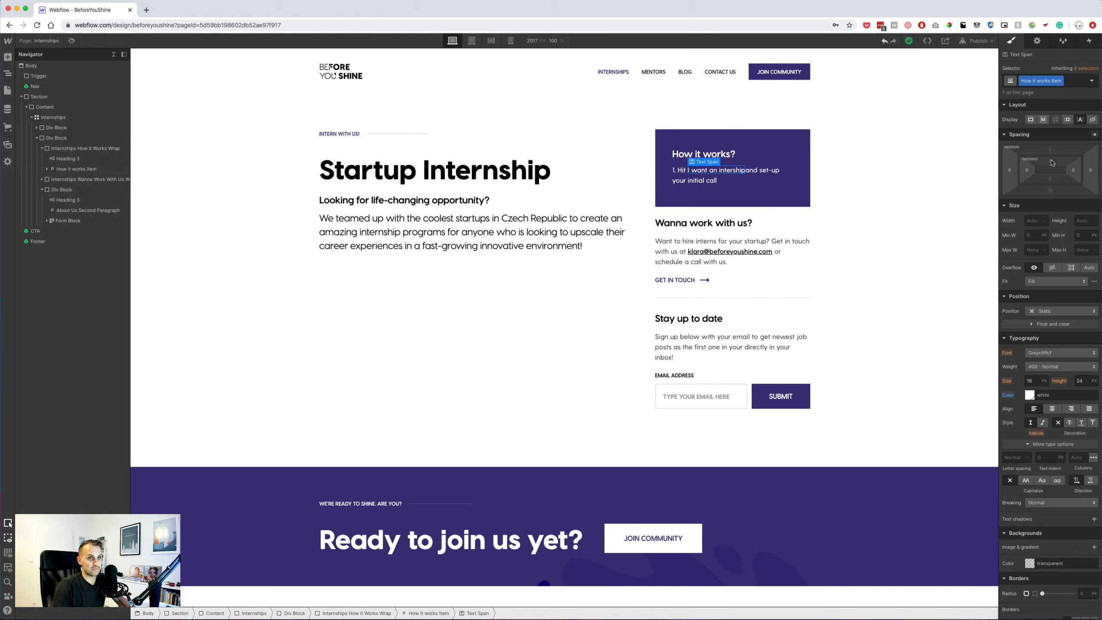
Make the internship span display inline-block with padding around its text.
click(1030, 120)
drag(1026, 172, 1040, 172)
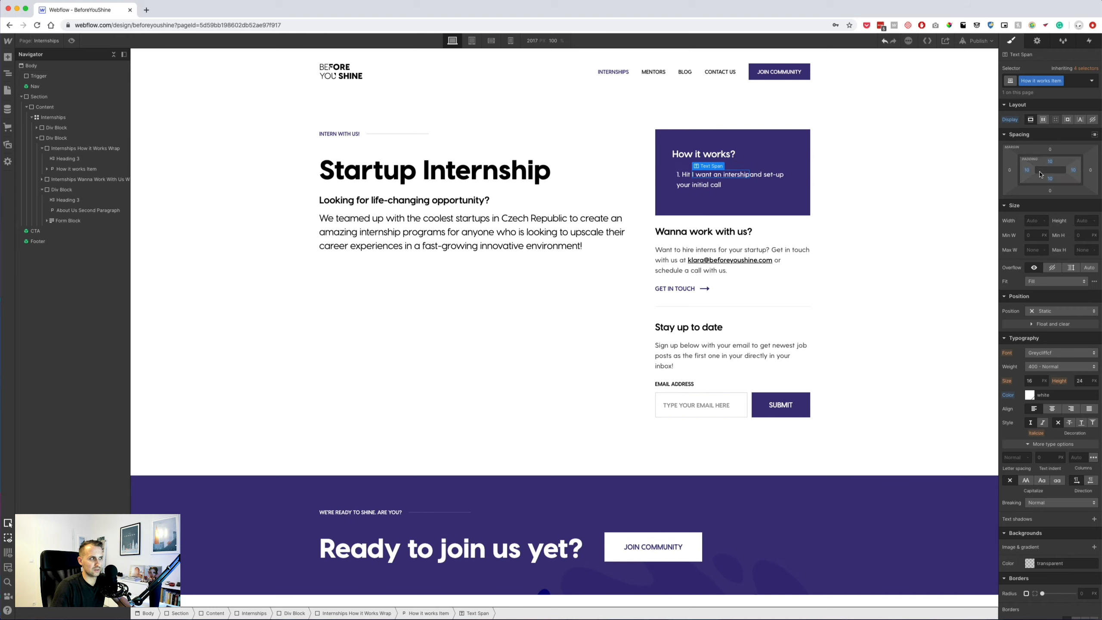
key(super+t)
key(super+w)
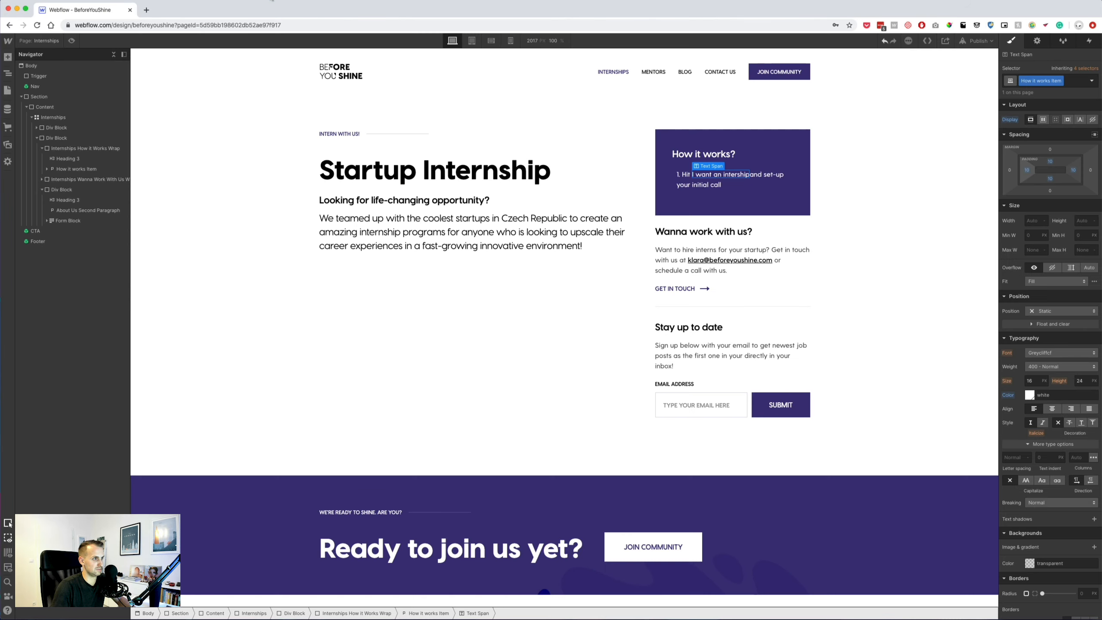
key(super+z)
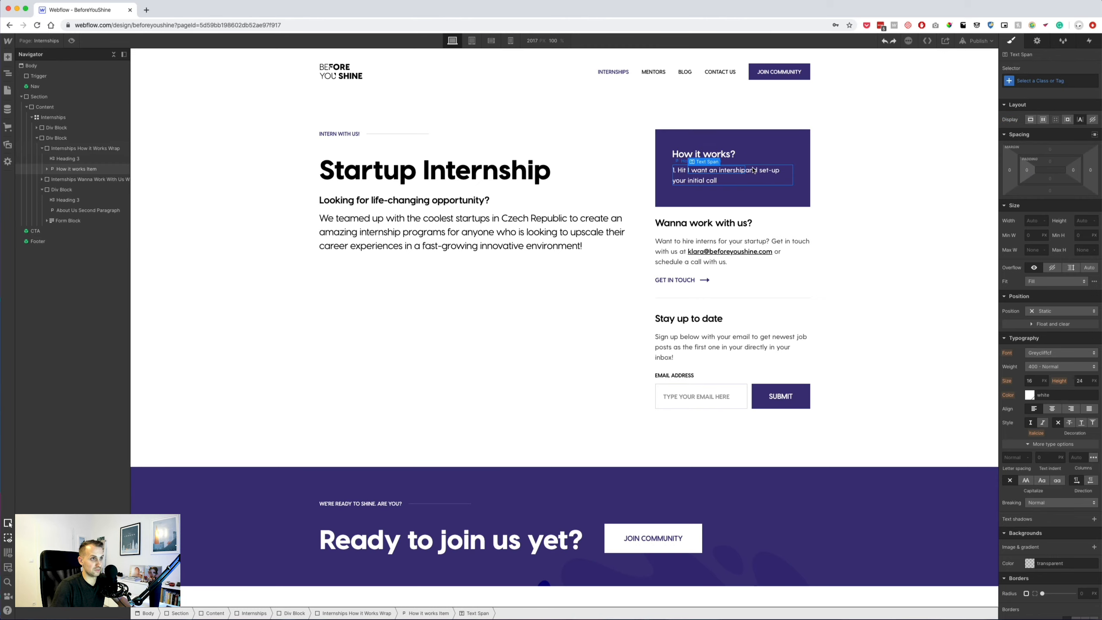
click(1069, 120)
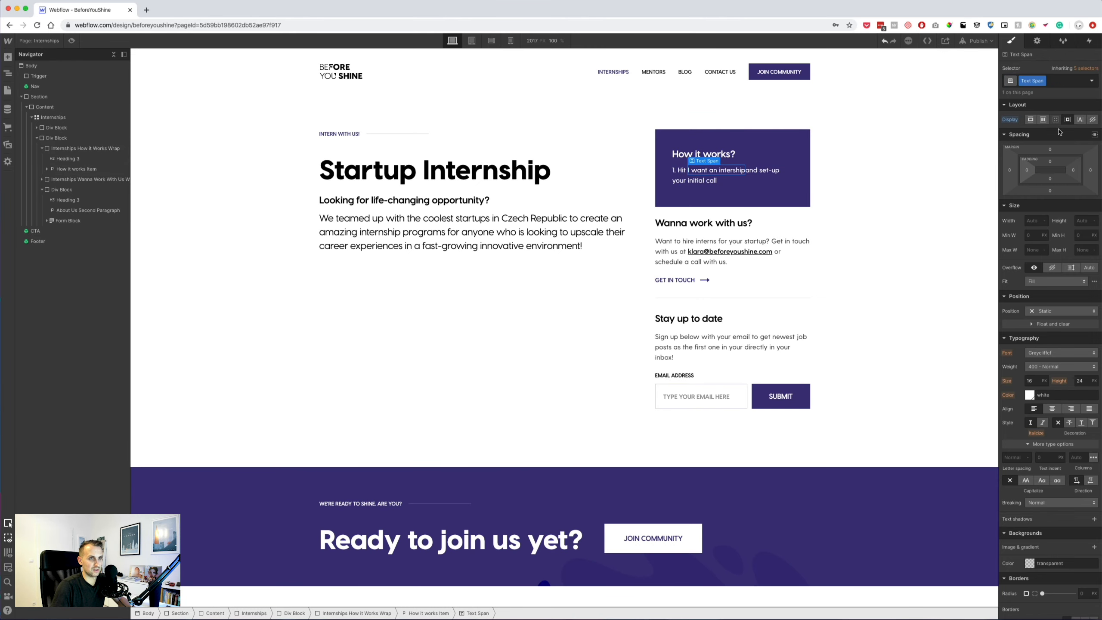
drag(1068, 171, 1050, 160)
Set the span's font to size 12, line height 14, weight 700 Bold, uppercase.
click(1037, 380)
text(12)
key(Tab)
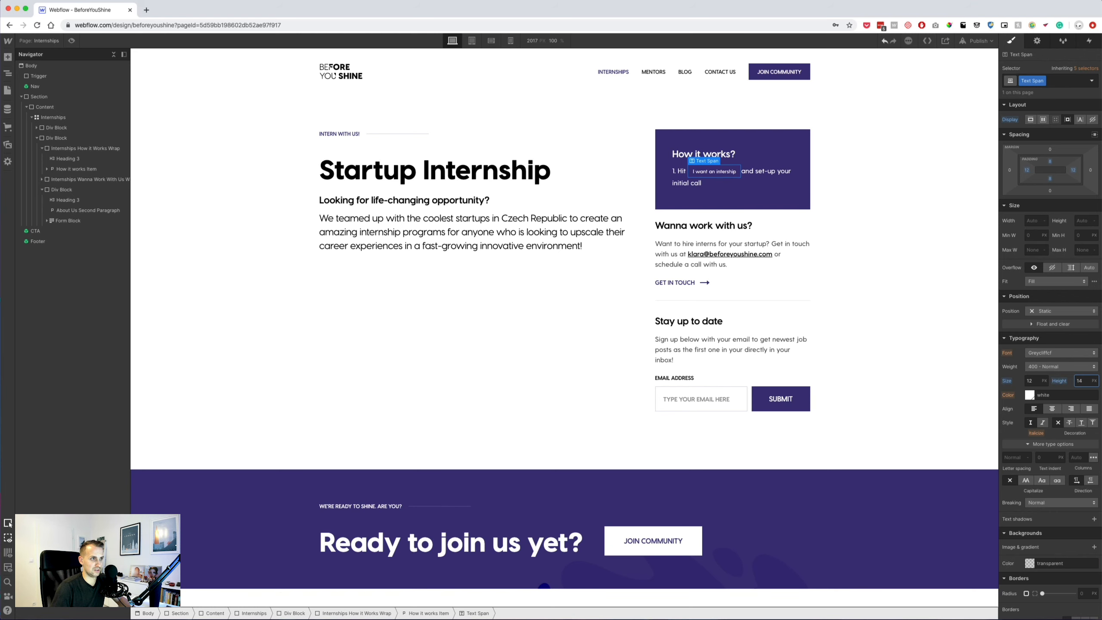
key(super+Tab)
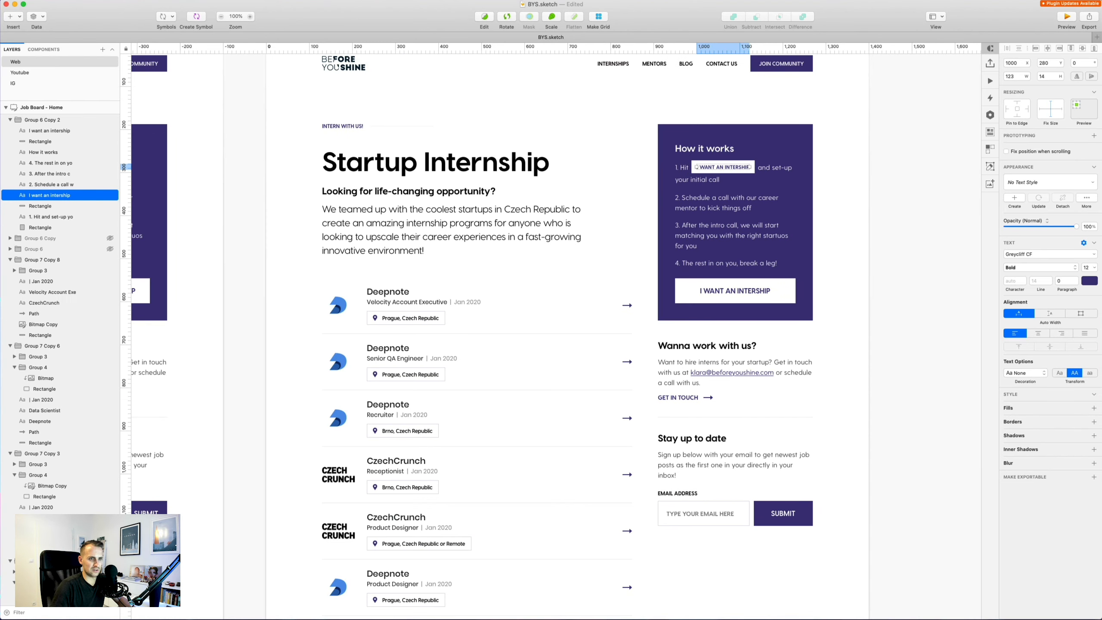
key(super+Tab)
text(14)
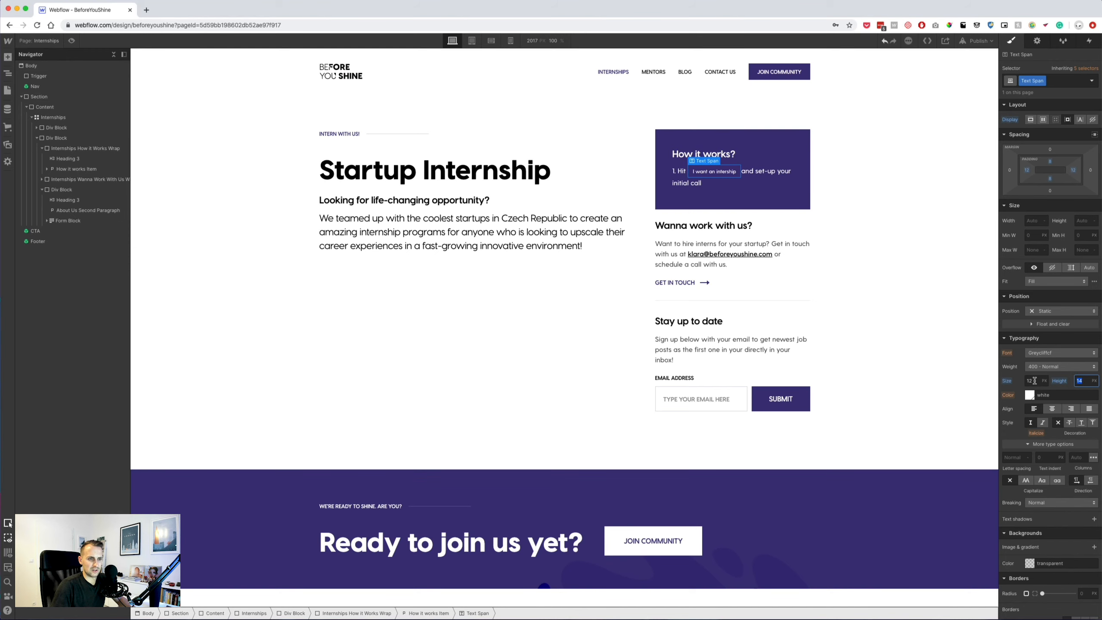
click(1041, 369)
click(1046, 396)
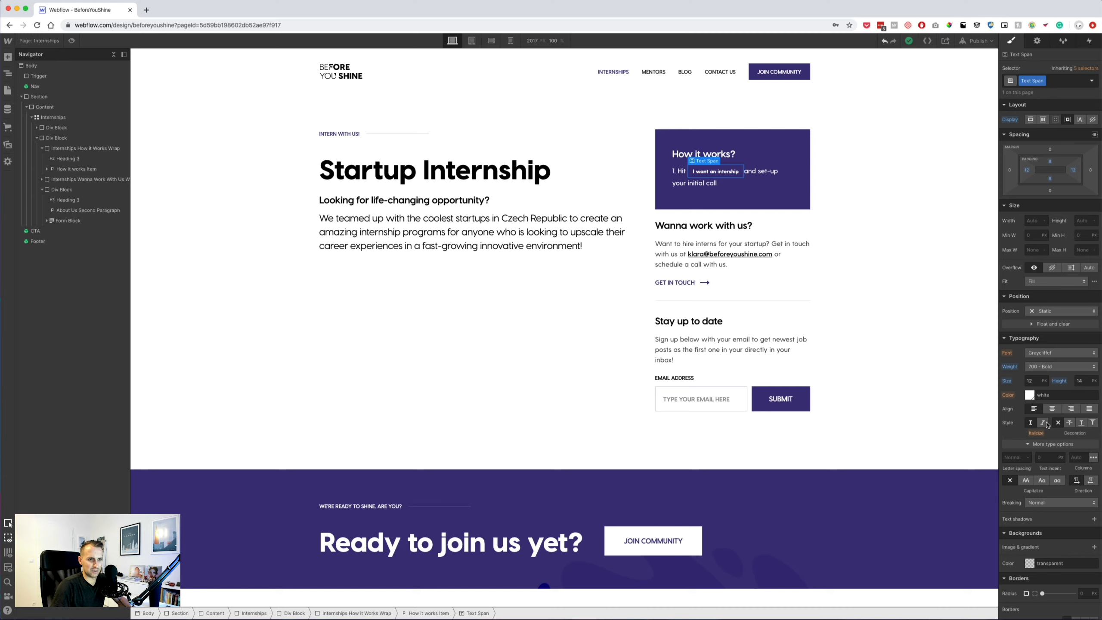
click(1025, 480)
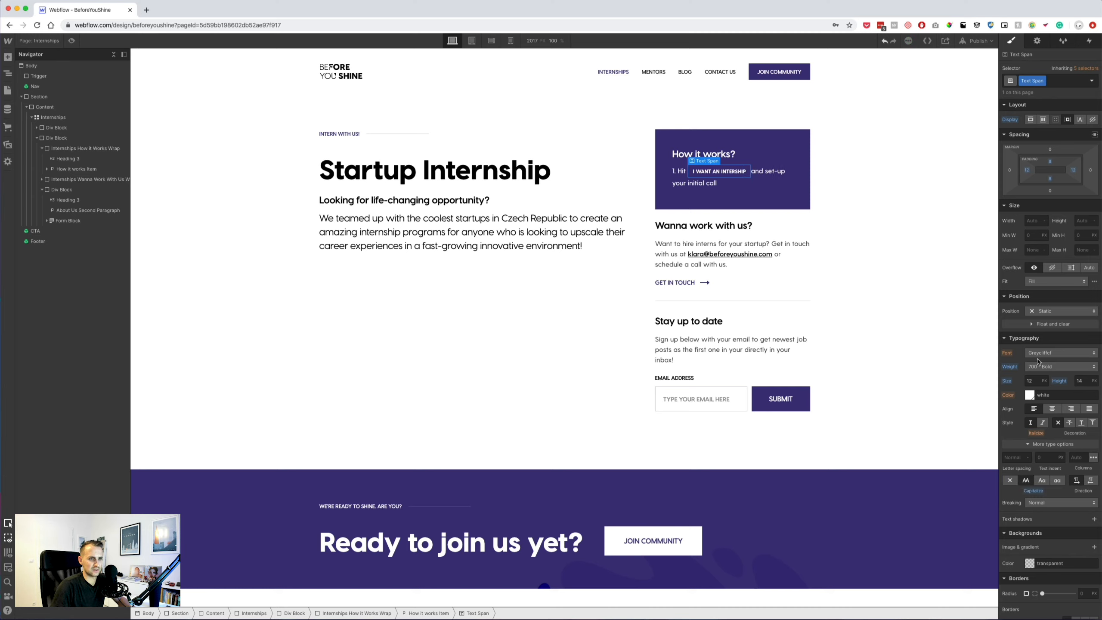
Color the span text Main Violet with a white background.
click(1029, 395)
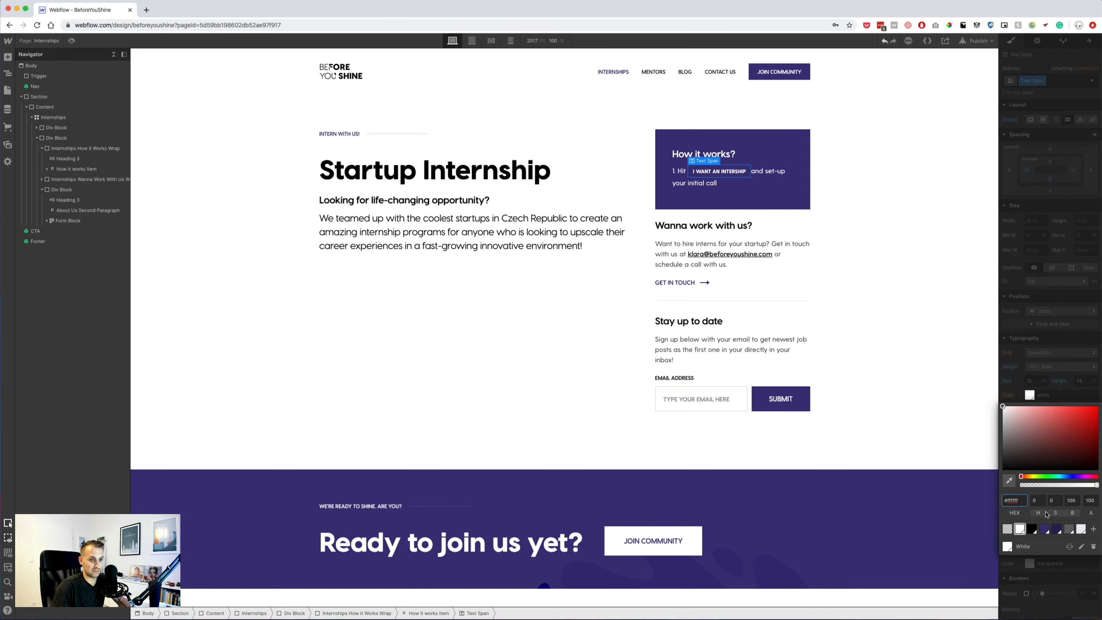
click(1044, 529)
click(1034, 339)
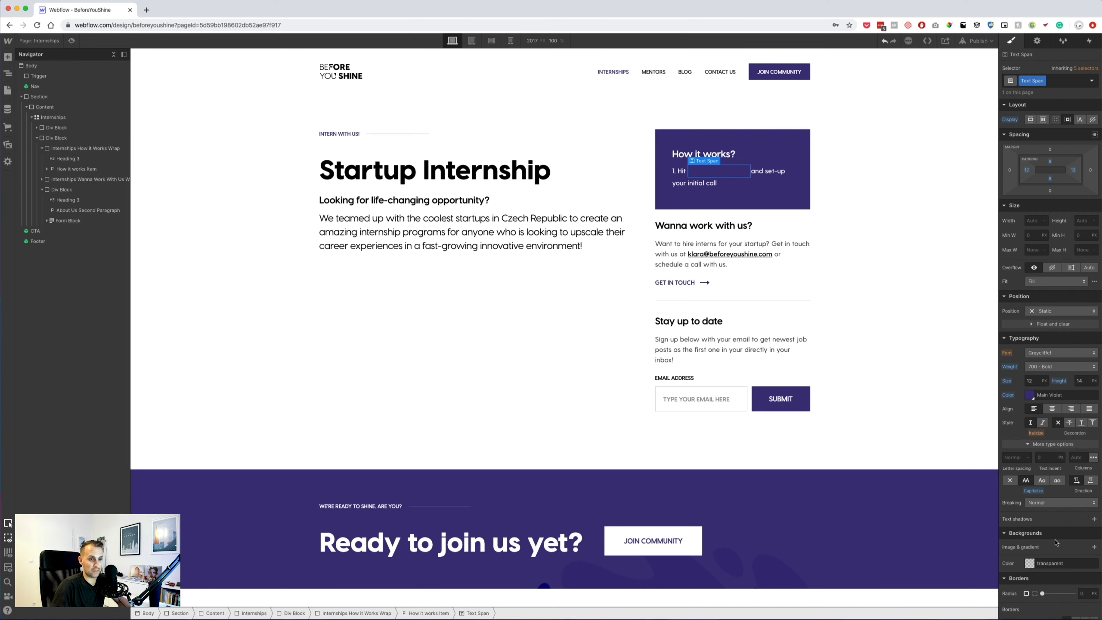
click(1029, 562)
click(1020, 548)
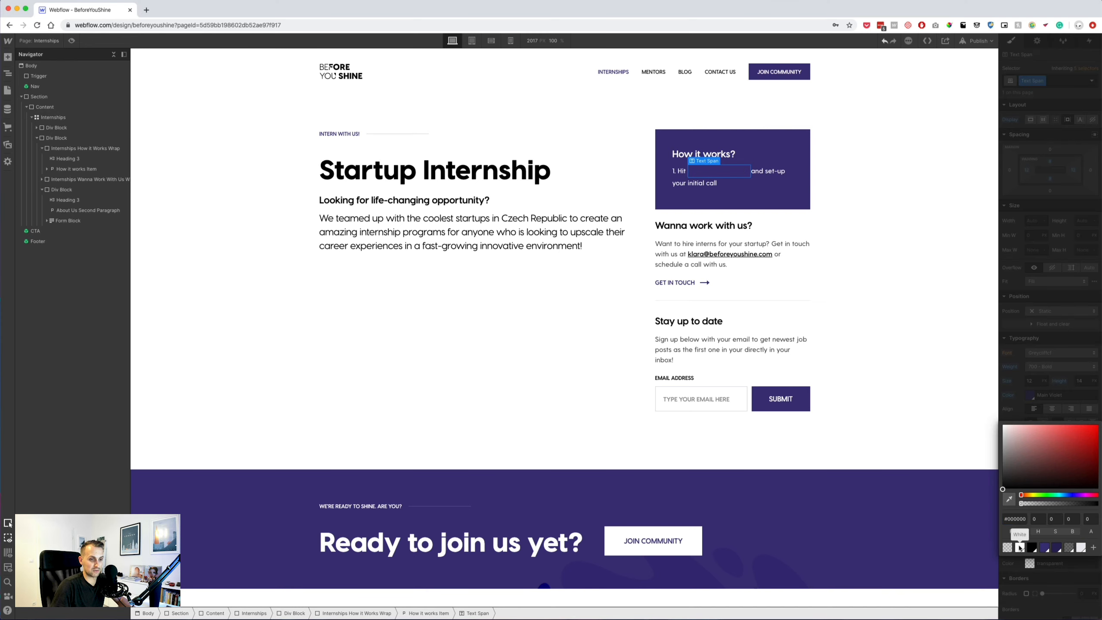
click(1036, 365)
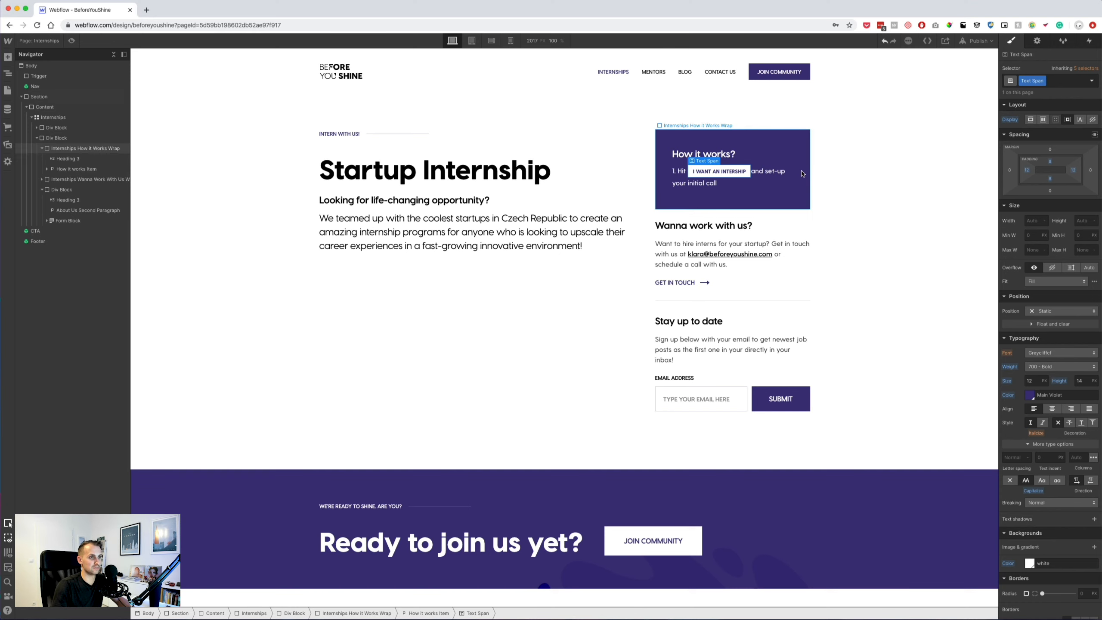
click(754, 172)
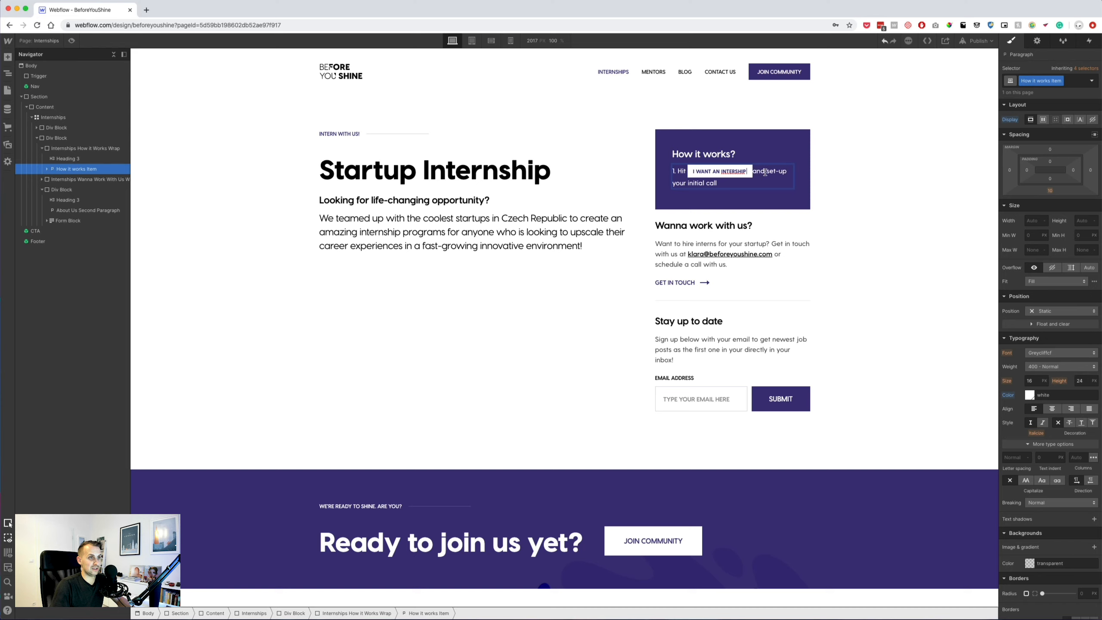
Delete the stray spaces and extra characters around 'Hit' and 'and' in step 1.
key(BackSpace)
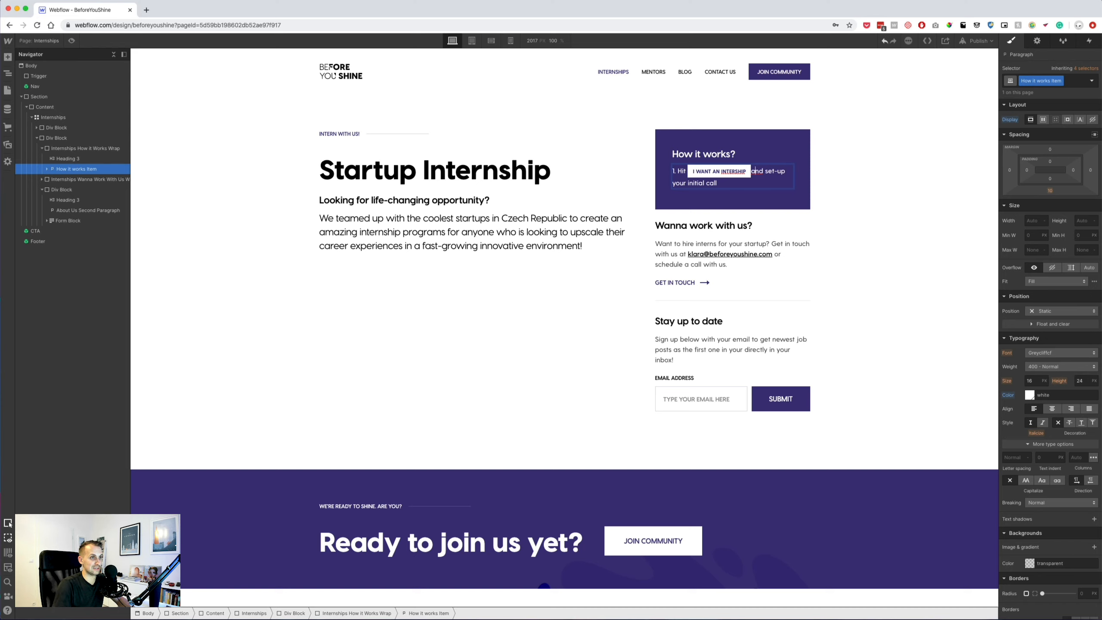
key(BackSpace)
key(Left)
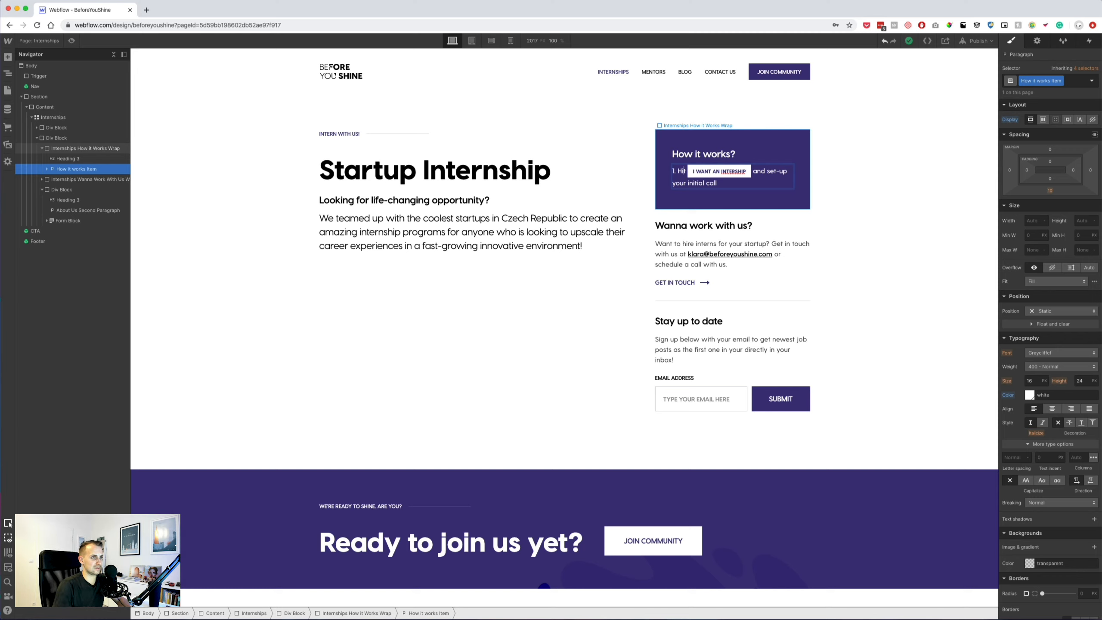
text(t)
key(BackSpace)
text(t)
key(BackSpace)
key(BackSpace)
Give the I WANT AN INTERSHIP span 4 px left and right margins.
scroll(686, 191, down, 1)
click(707, 194)
double_click(690, 180)
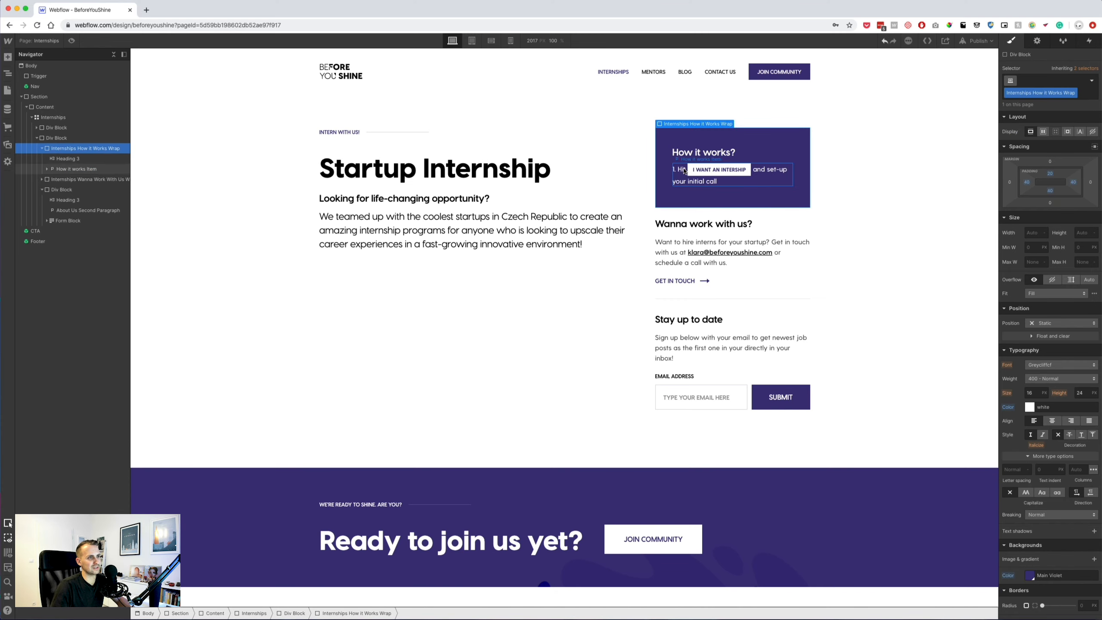
click(693, 170)
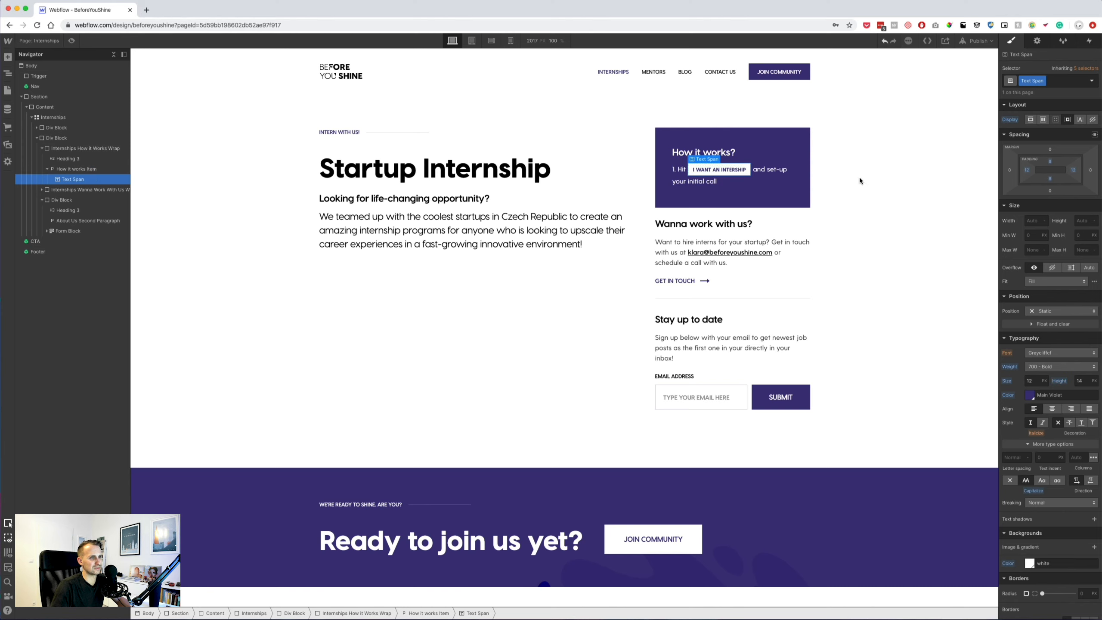
drag(1011, 169, 1007, 169)
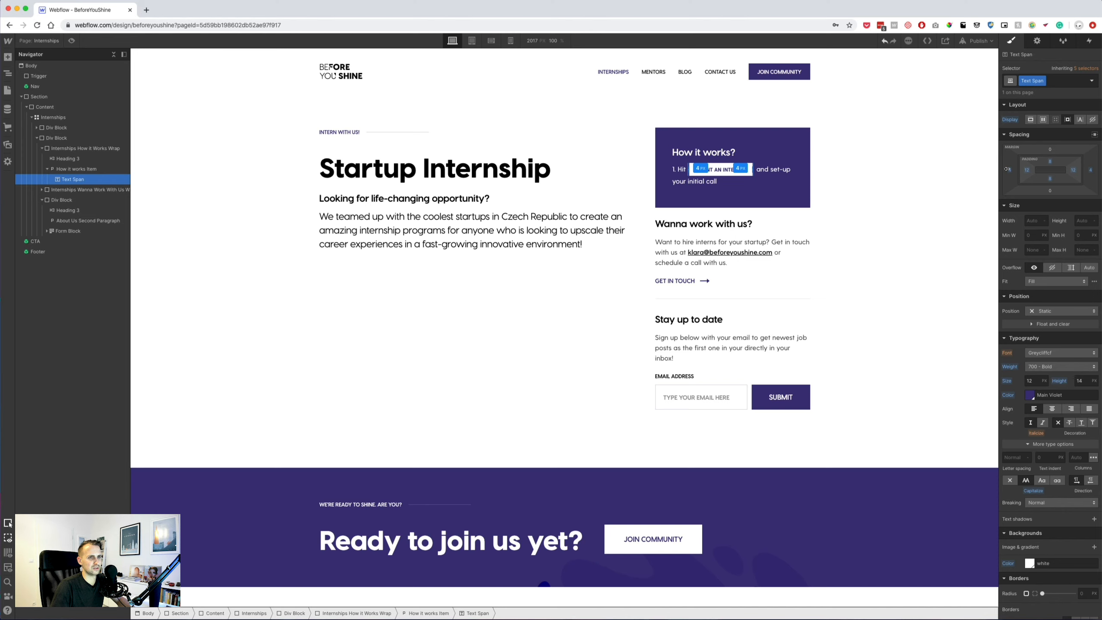
click(934, 216)
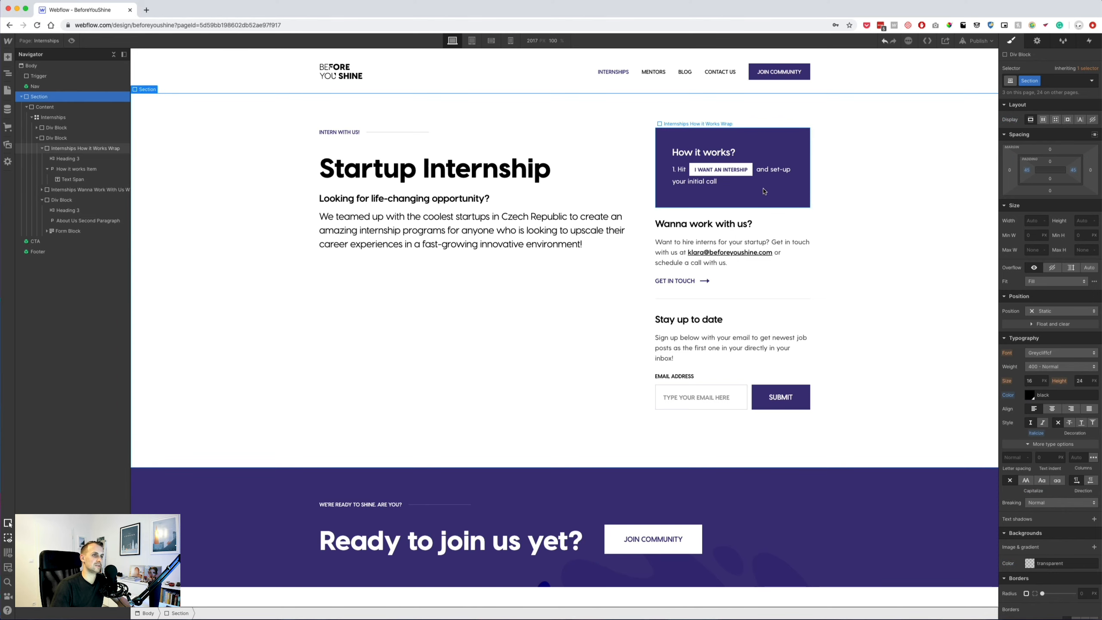
click(703, 182)
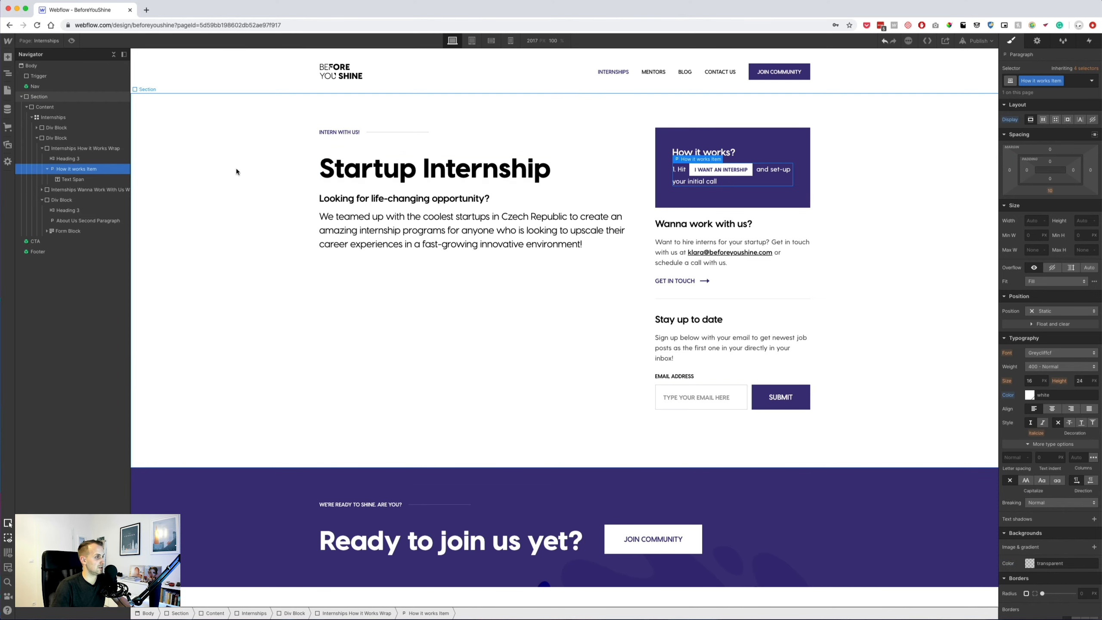
Duplicate the first step and strip the label span formatting from the copy.
click(47, 169)
key(super+d)
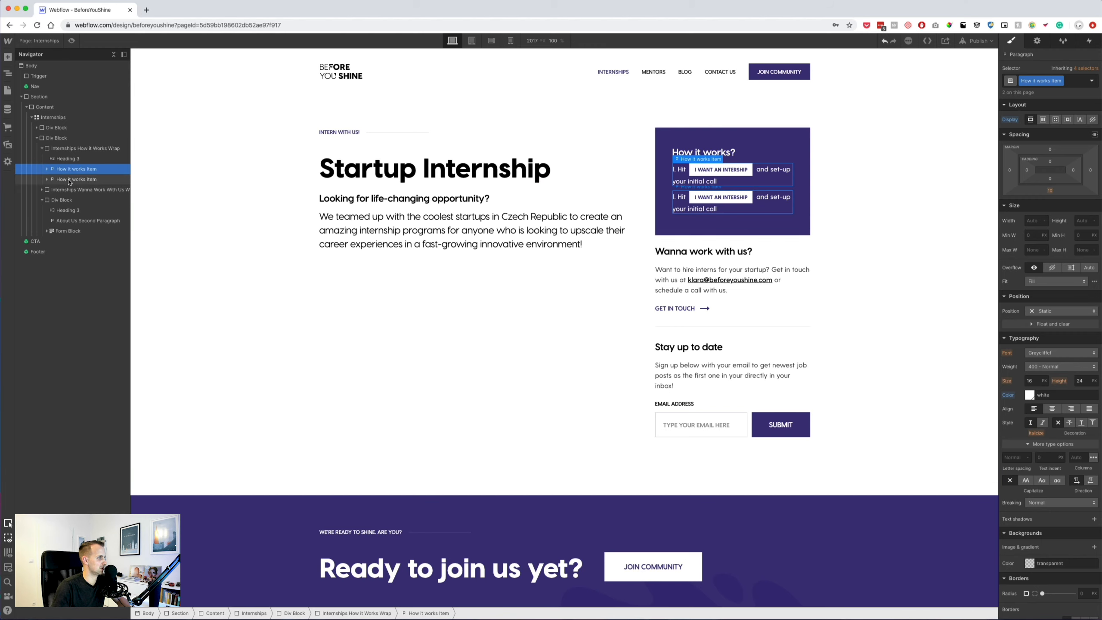
click(47, 180)
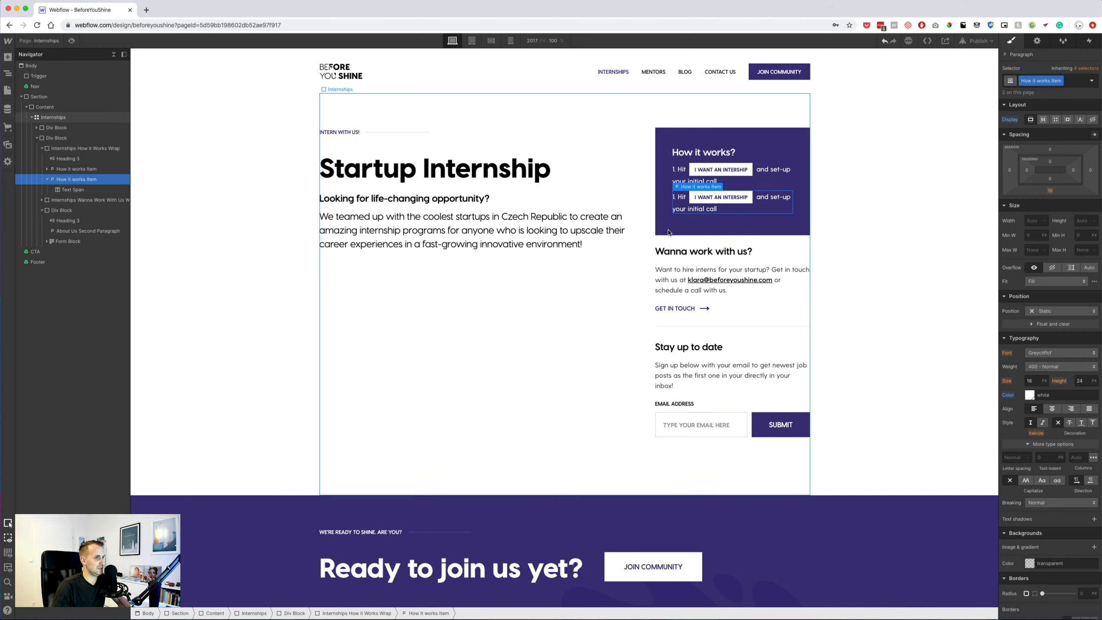
key(super+a)
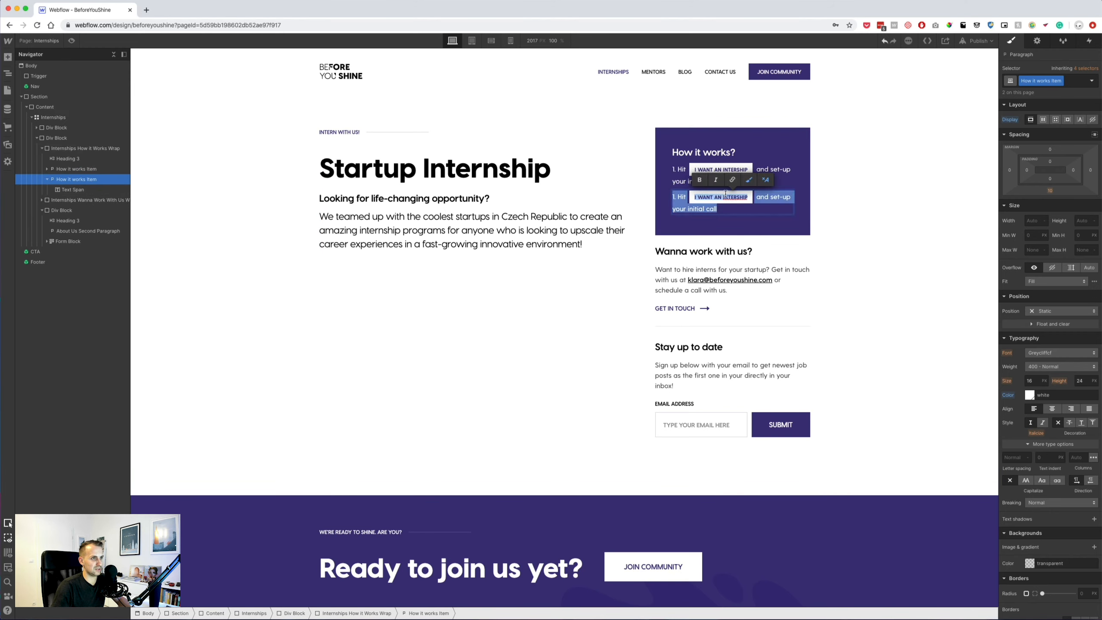
click(765, 179)
click(710, 203)
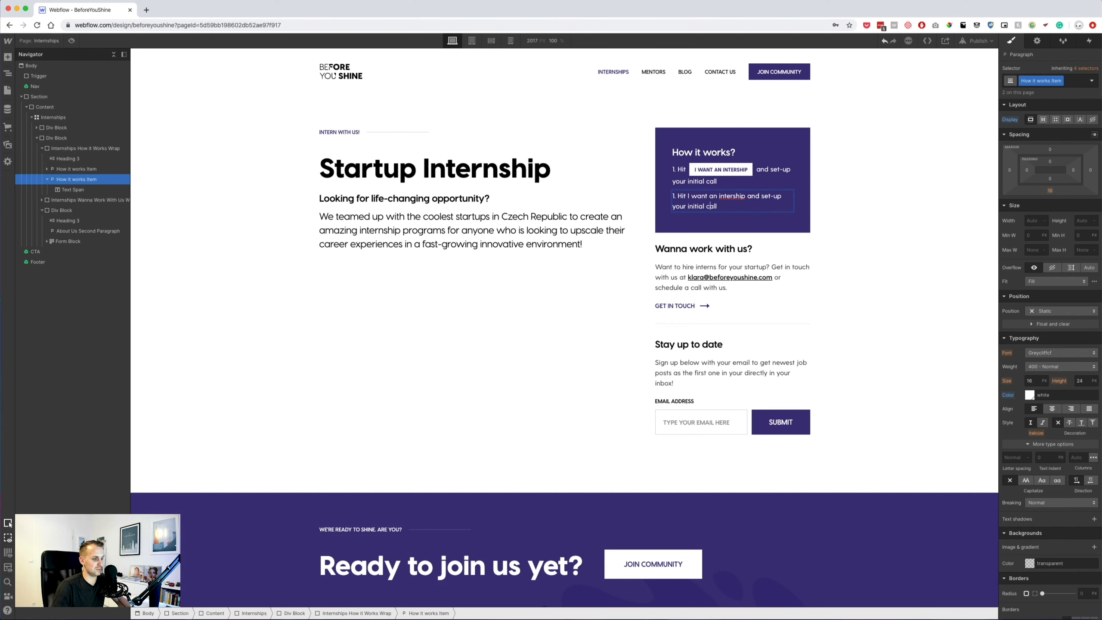
Fill steps 2 to 4 with step text copied from the Sketch mockup.
key(super+Tab)
double_click(710, 203)
key(super+a)
key(Escape)
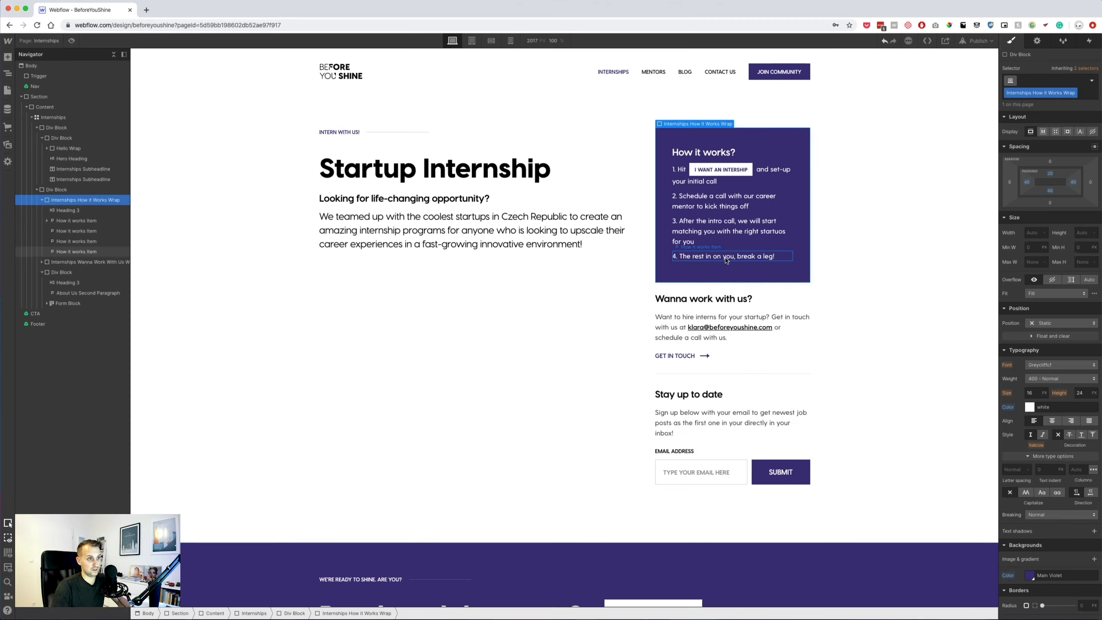
click(723, 256)
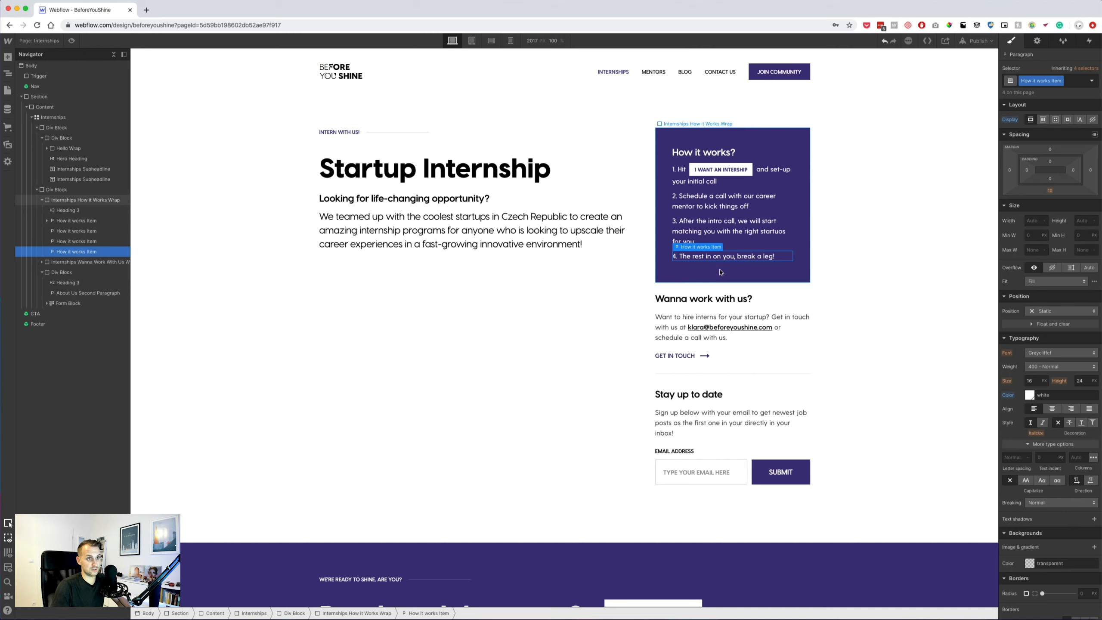
click(743, 278)
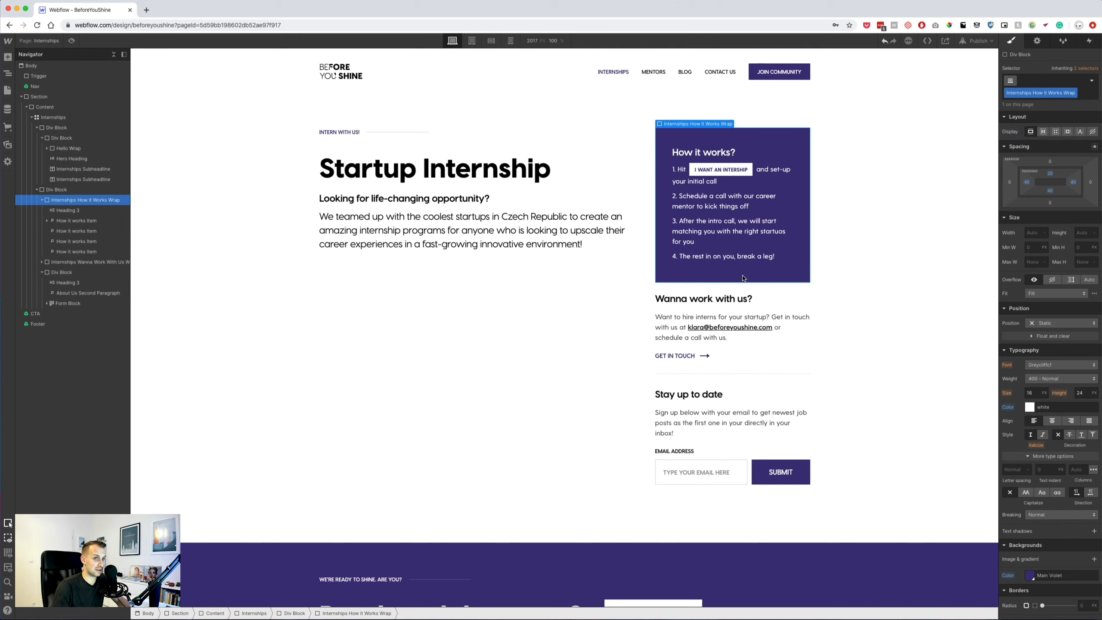
Set the How it Works Wrap box's bottom padding to 30 px.
click(1050, 192)
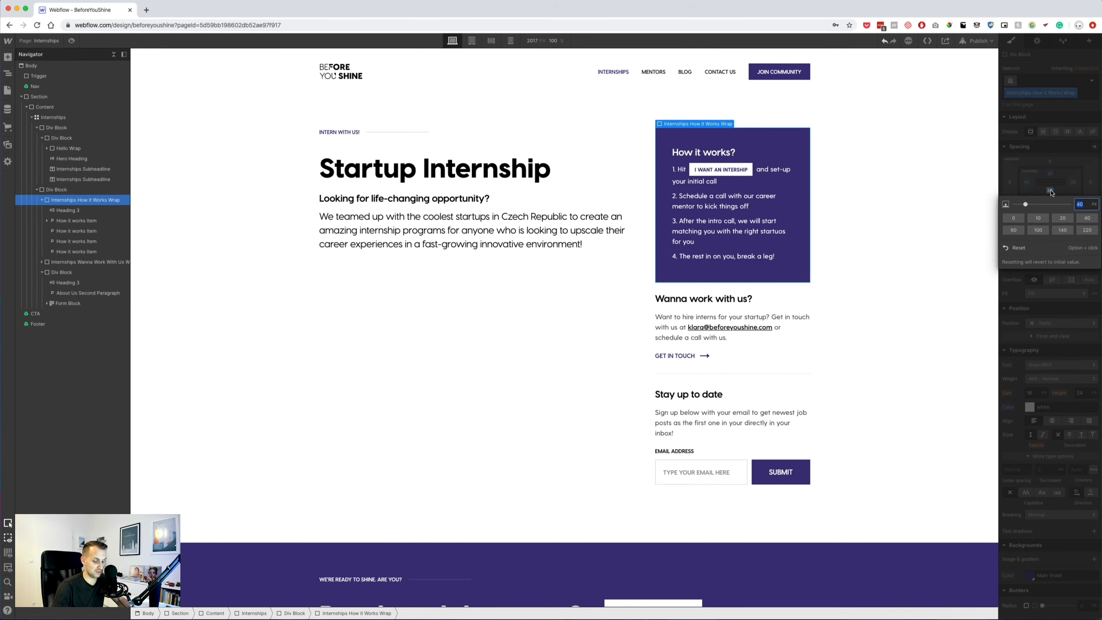
text(30)
key(Return)
click(834, 244)
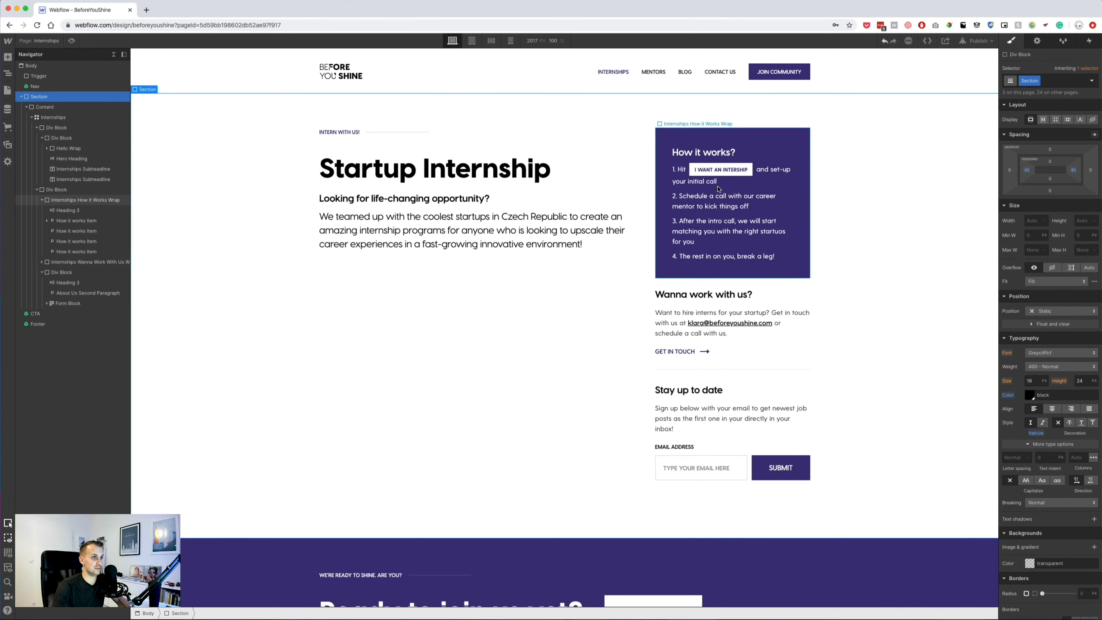
Give the How it works Item steps a 16 px bottom margin.
click(695, 184)
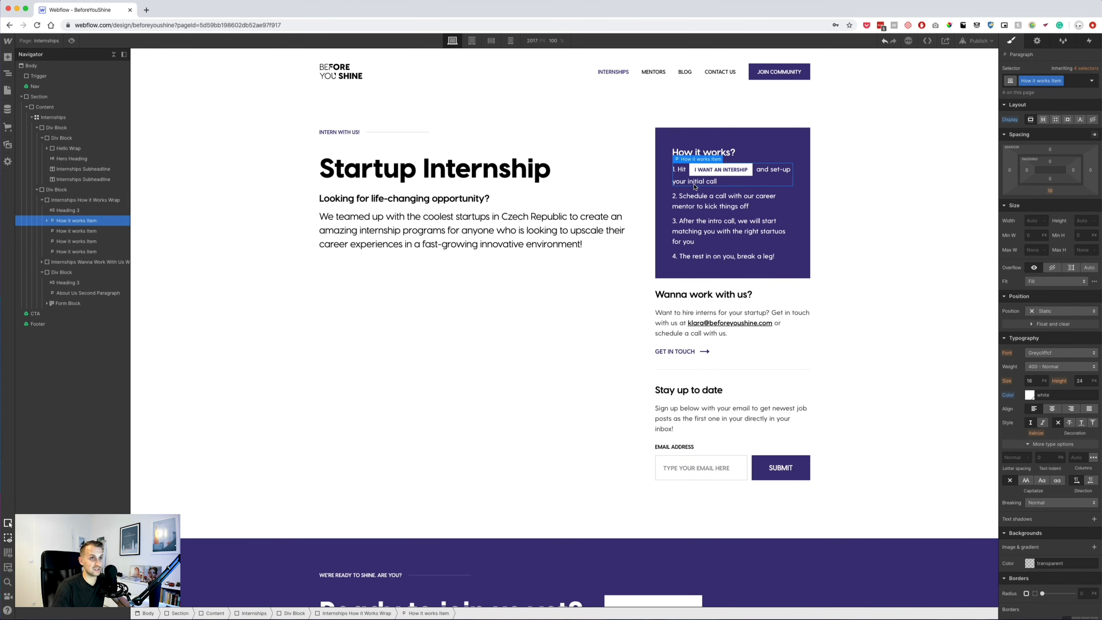
scroll(699, 202, up, 1)
key(super+Tab)
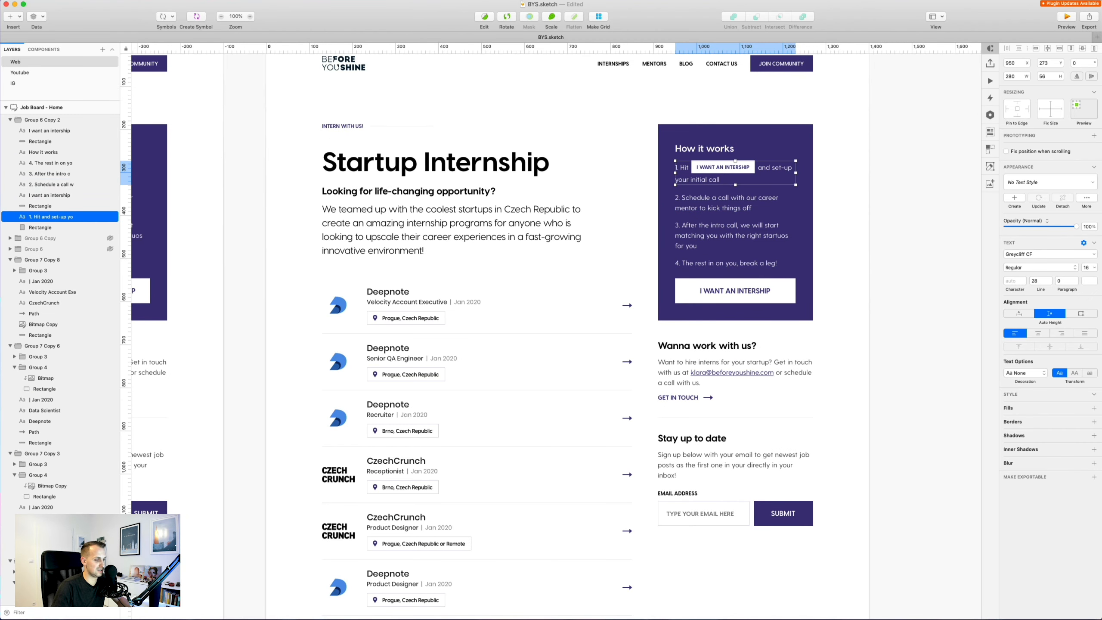
key(super+Tab)
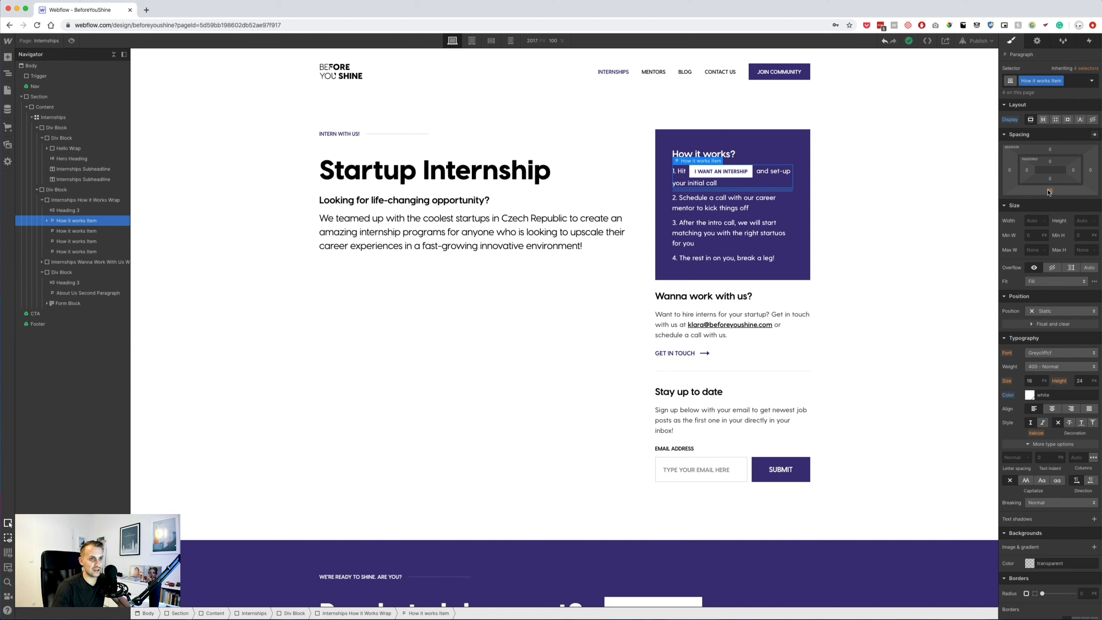
click(1048, 191)
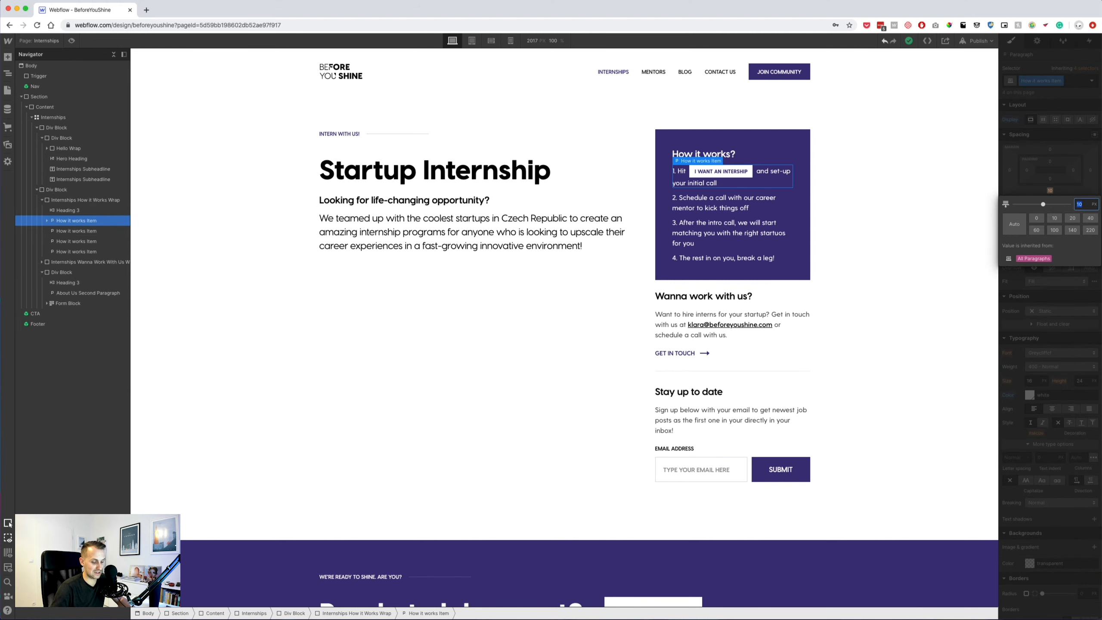
key(Return)
click(822, 251)
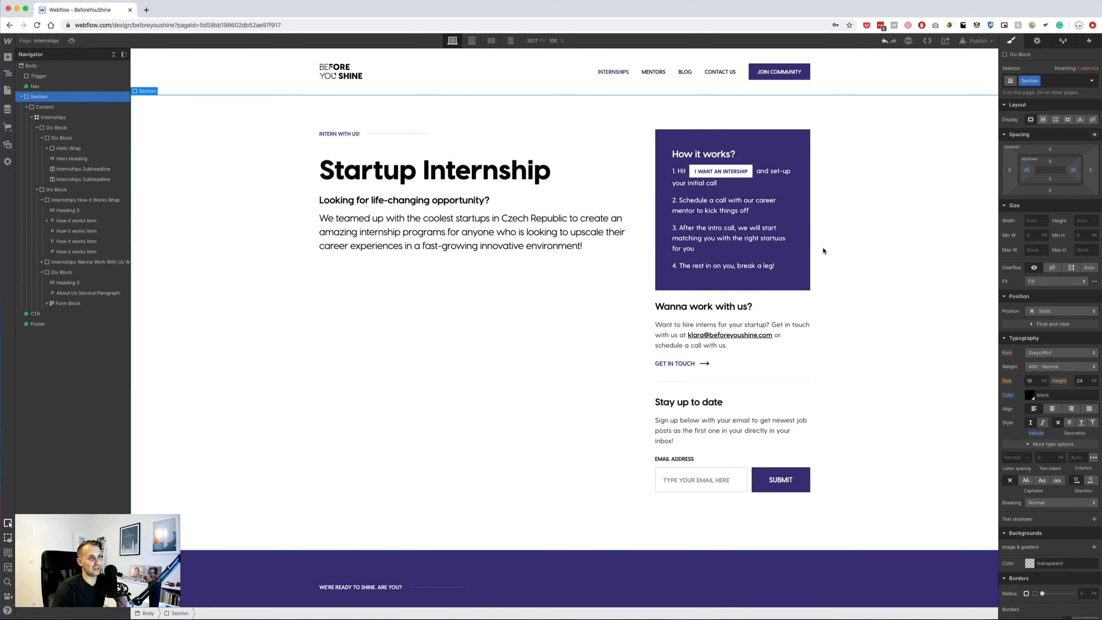
Compare the heading with Sketch and give it a new 'How it Works Title' class.
click(699, 161)
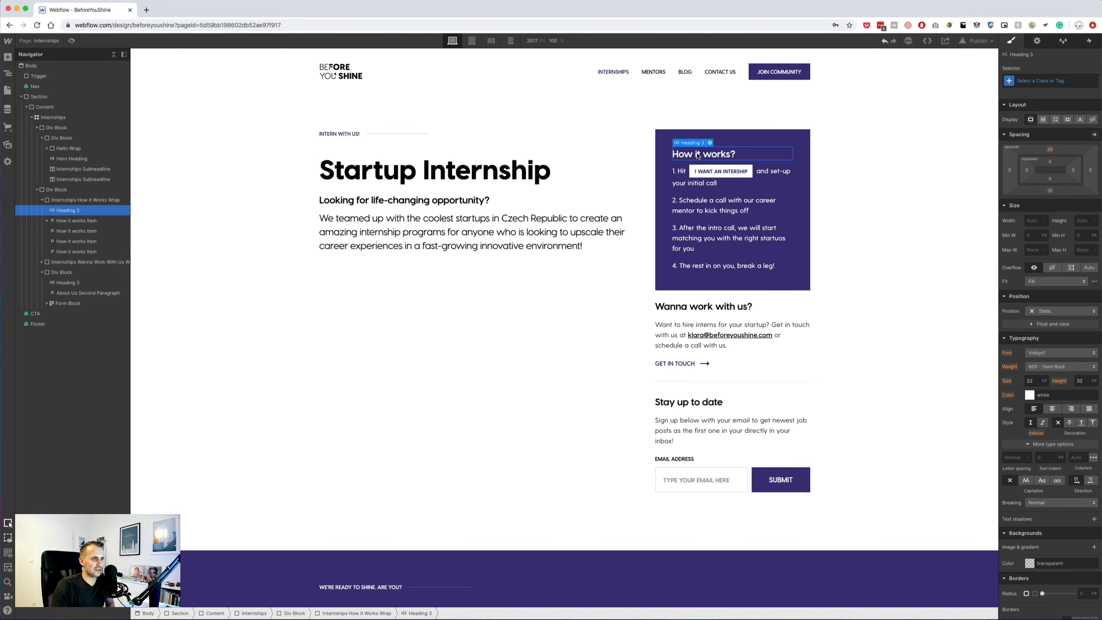
key(super+Tab)
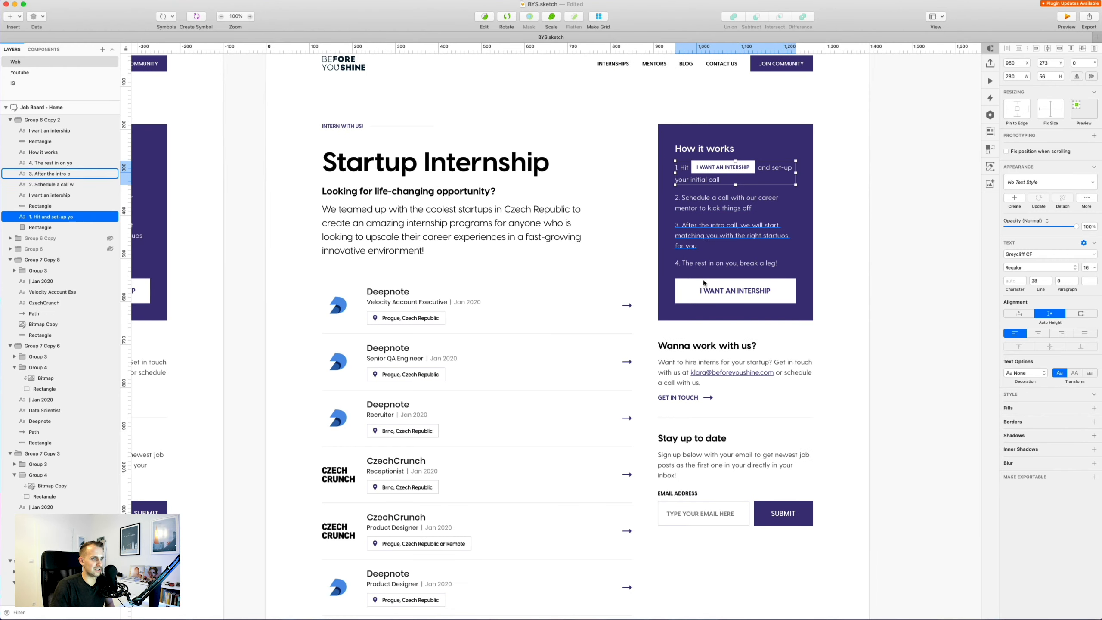
click(699, 344)
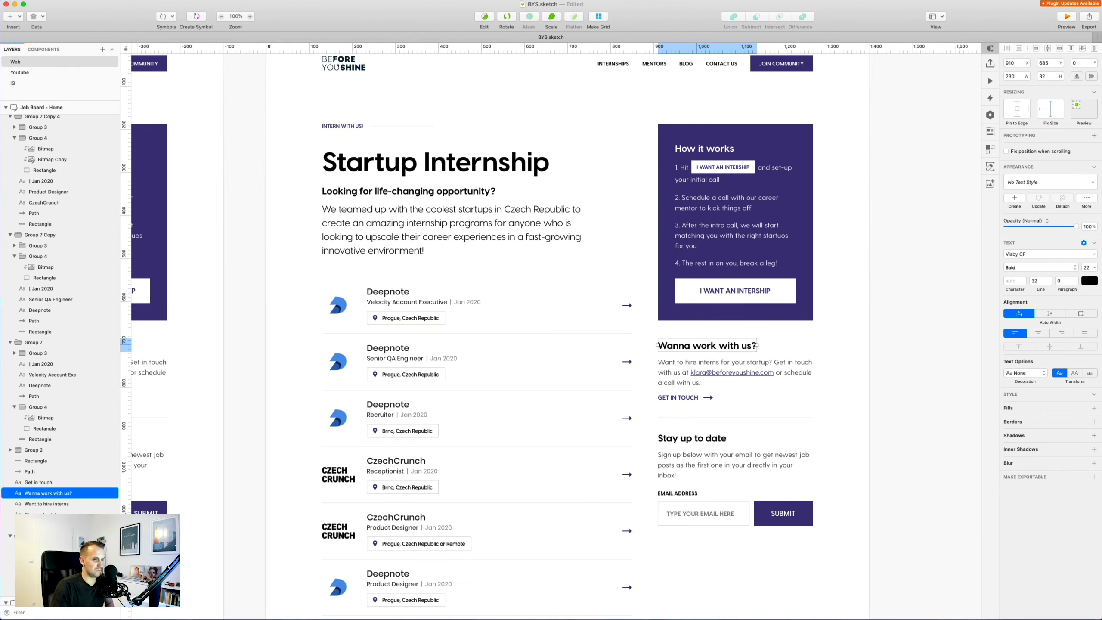
key(super+Tab)
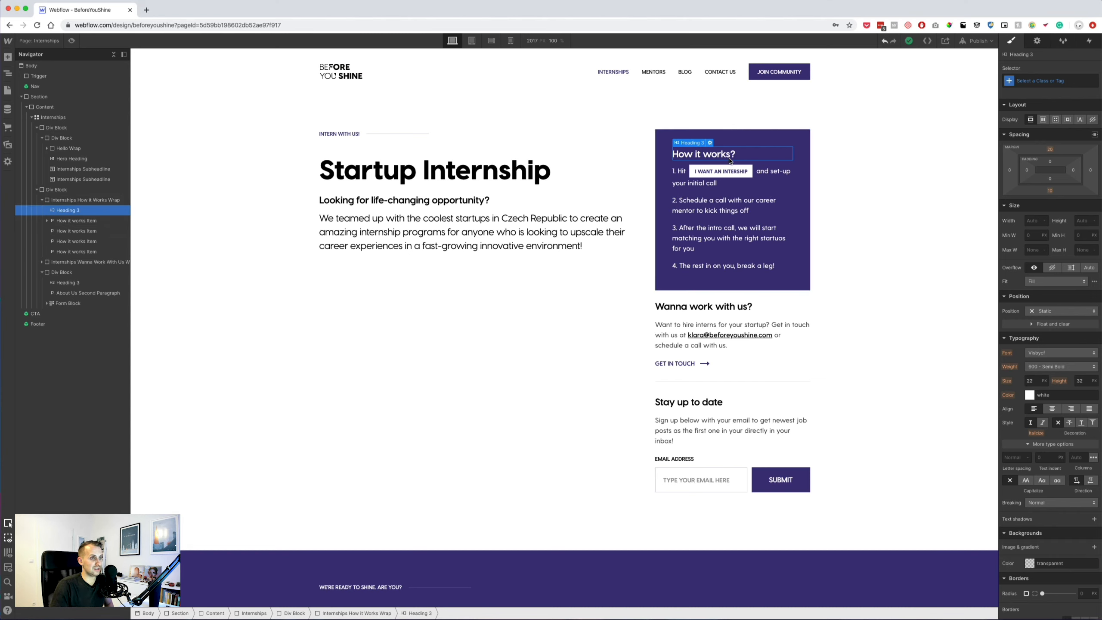
click(1058, 85)
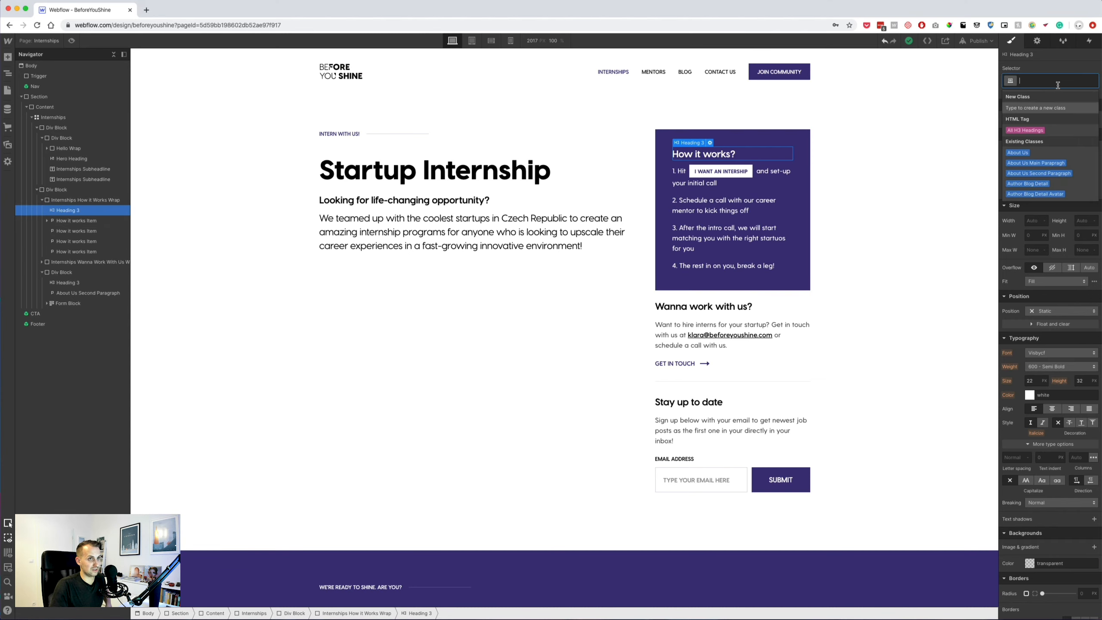
text(How )
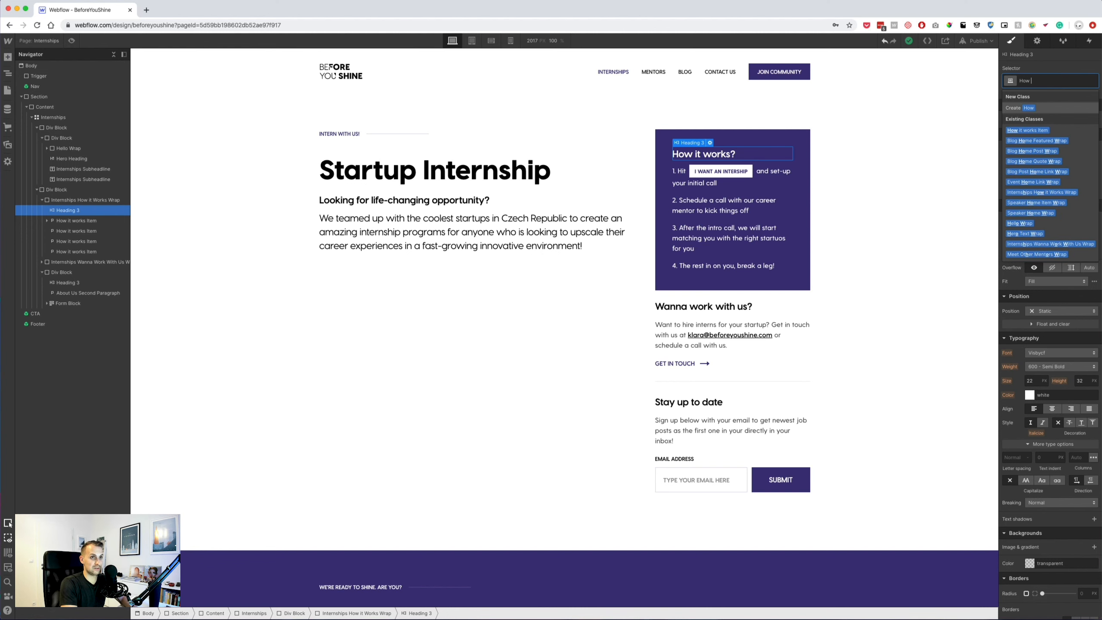
text(it works title)
key(BackSpace)
key(BackSpace)
key(BackSpace)
key(BackSpace)
key(BackSpace)
key(BackSpace)
key(BackSpace)
key(BackSpace)
key(BackSpace)
key(BackSpace)
key(BackSpace)
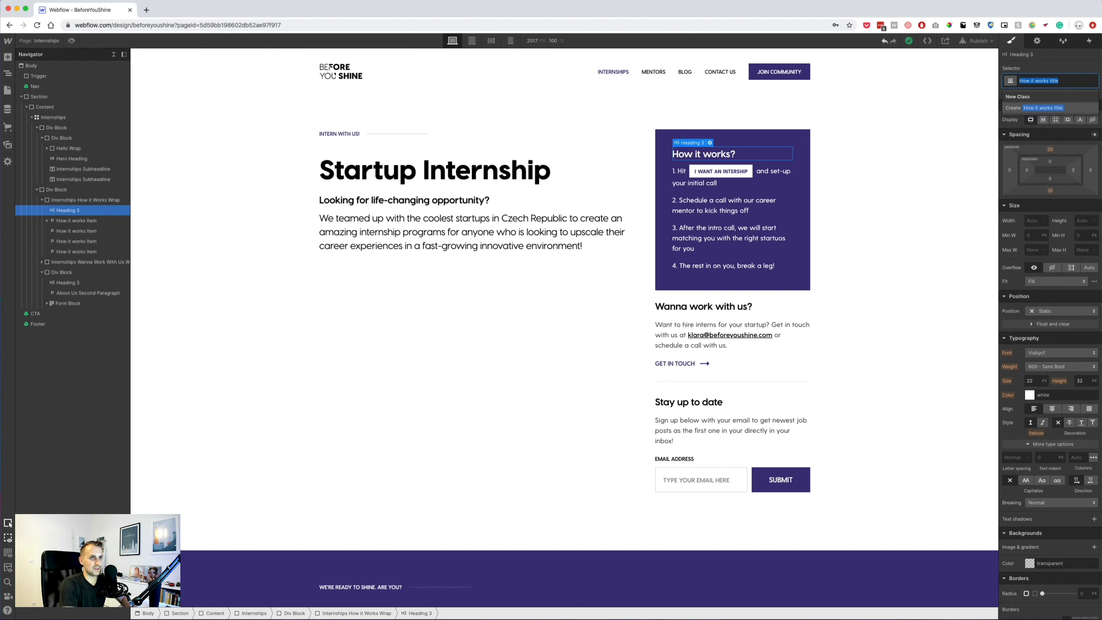
text(Works Tit)
key(Return)
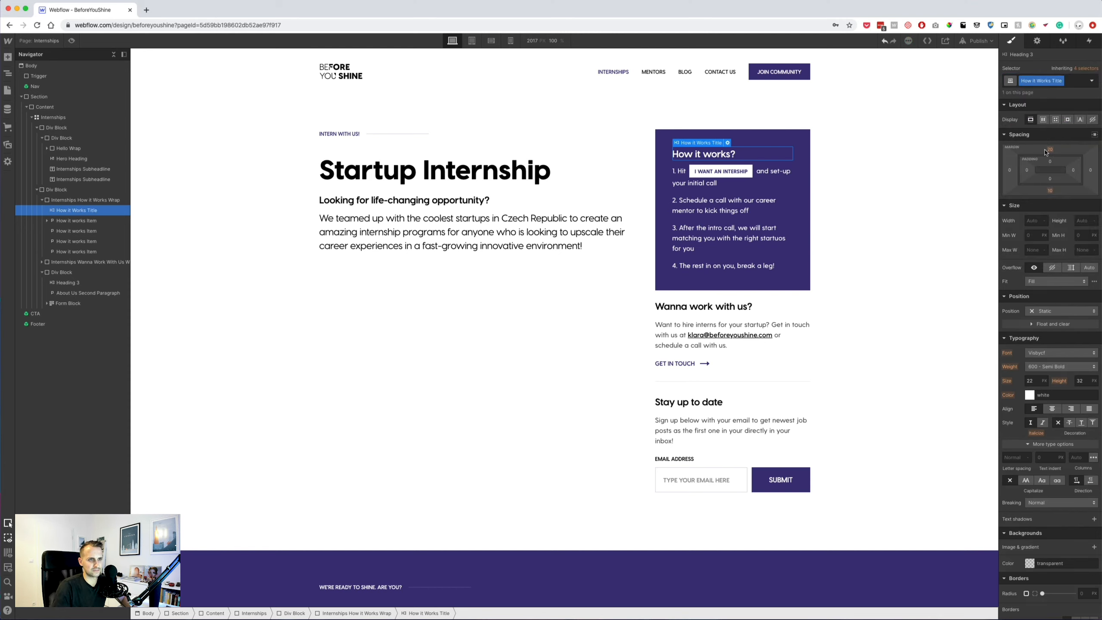
Set the How it Works Title heading's bottom margin to 20 px.
click(1049, 191)
text(20)
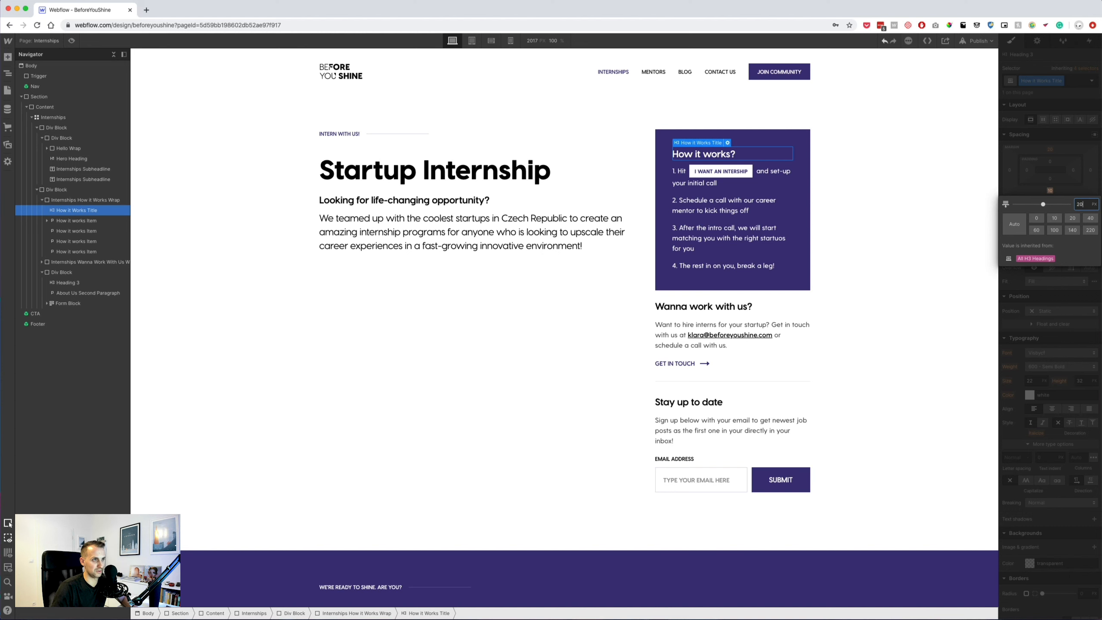
key(Return)
click(839, 277)
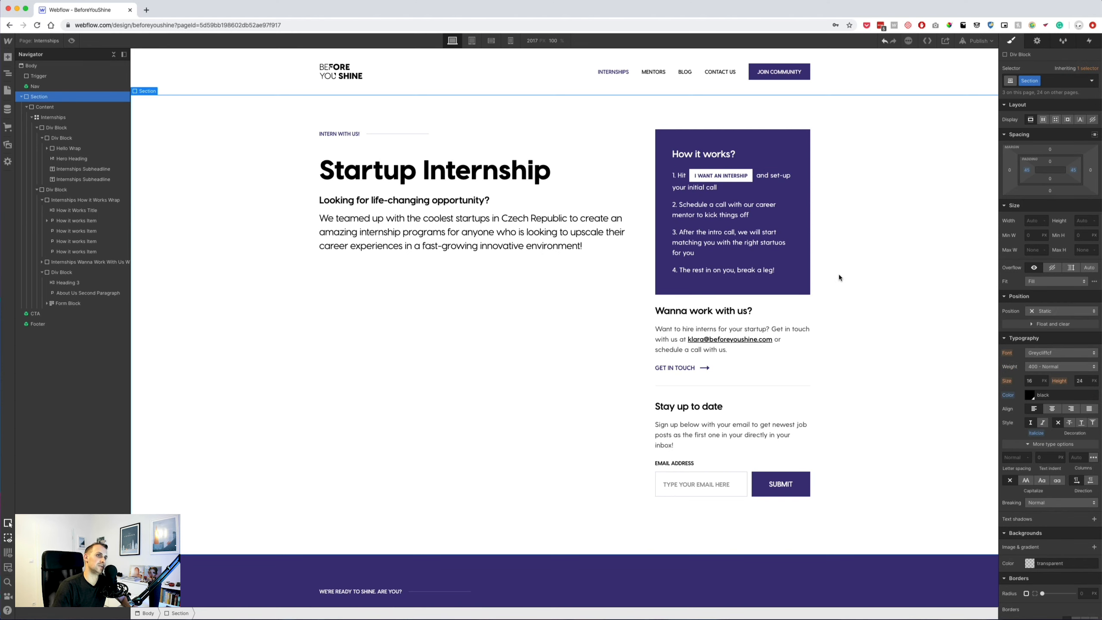
click(711, 154)
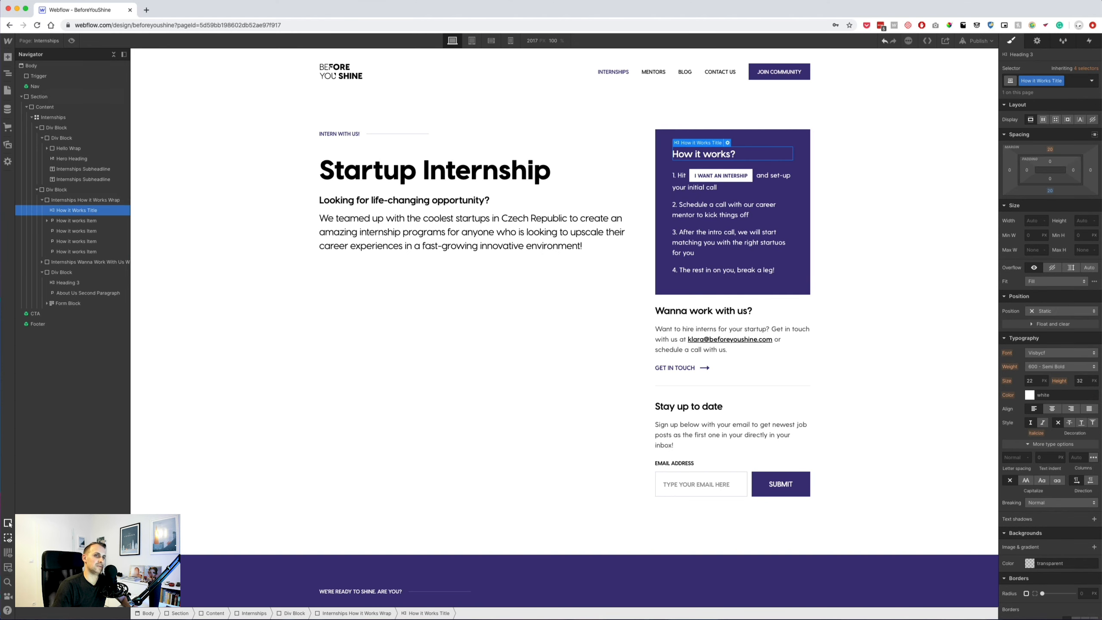
click(1050, 191)
Select Internships How it Works Wrap in the Navigator, set Display to Flex, and open the Add panel.
key(Return)
click(800, 217)
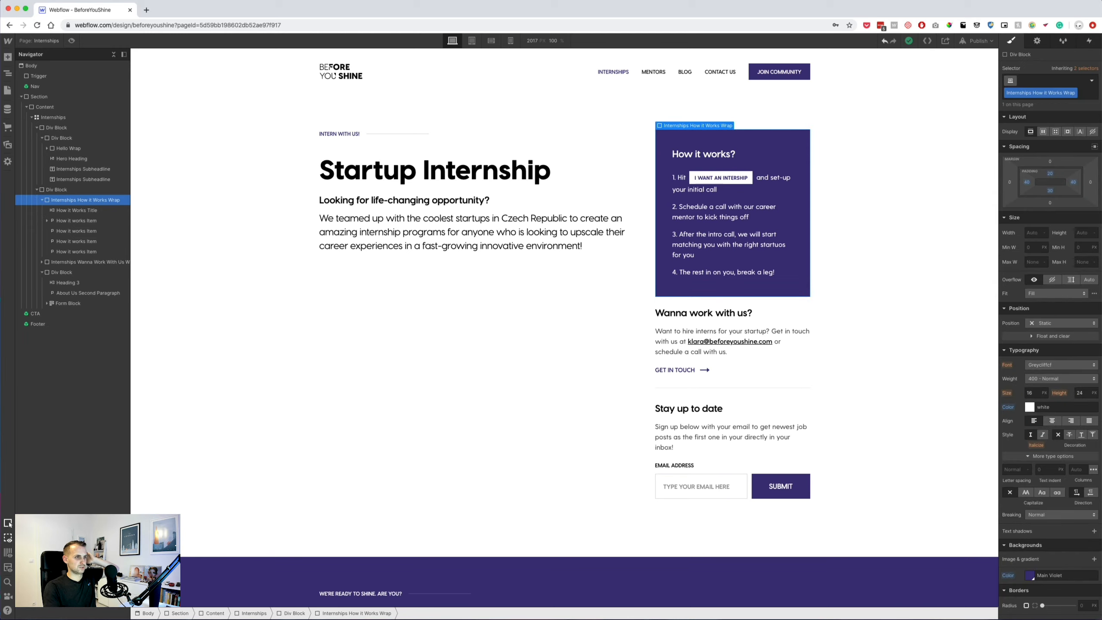
key(super+Tab)
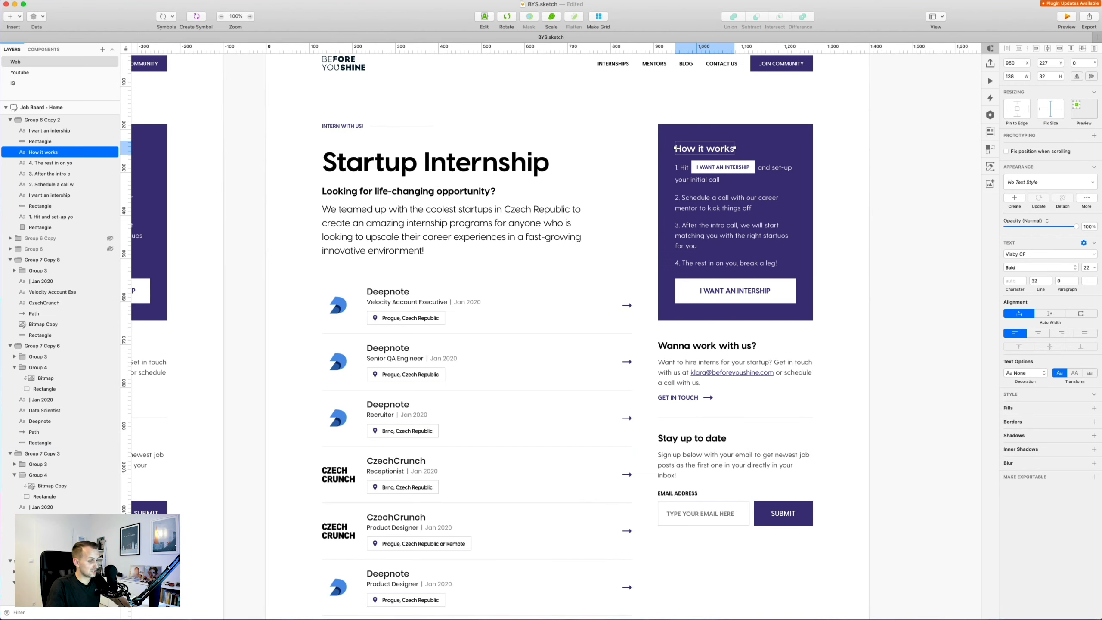
key(super+Tab)
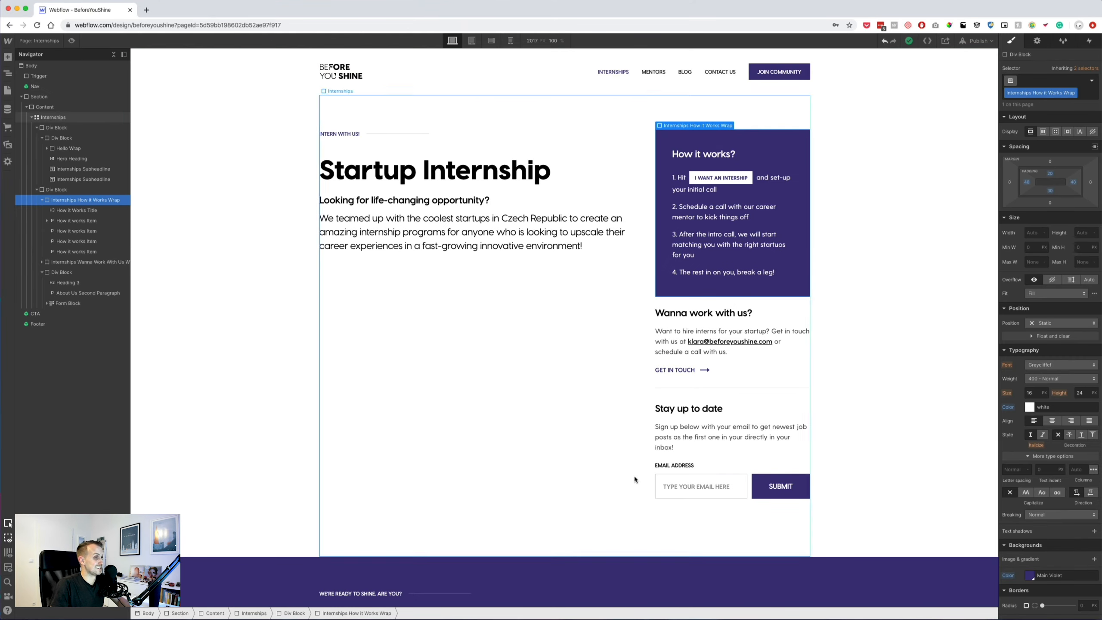
click(807, 490)
click(683, 272)
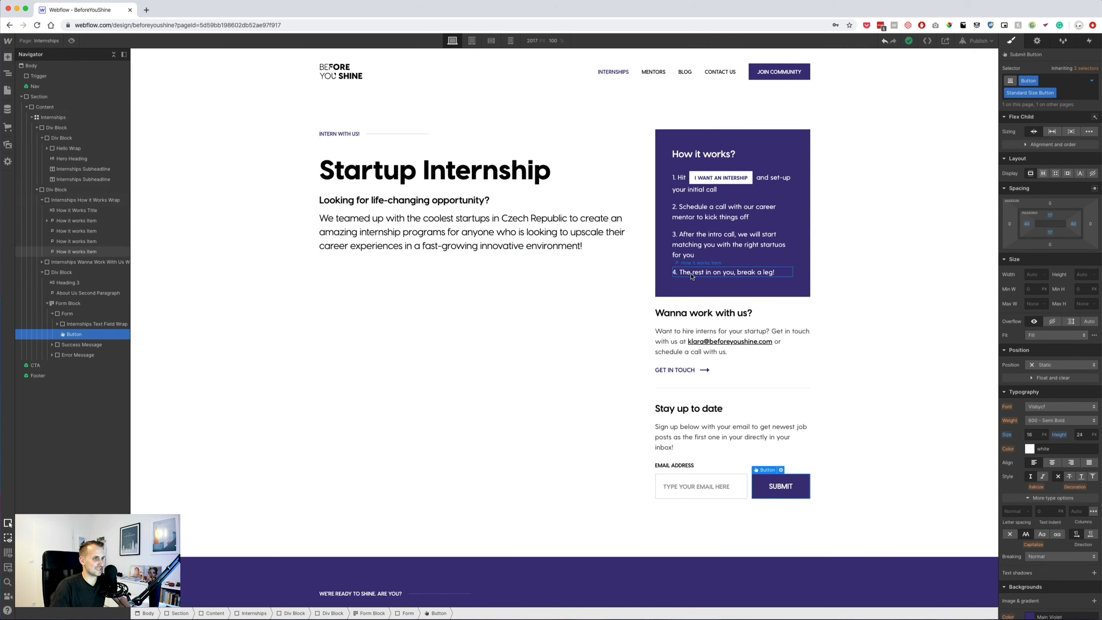
click(80, 200)
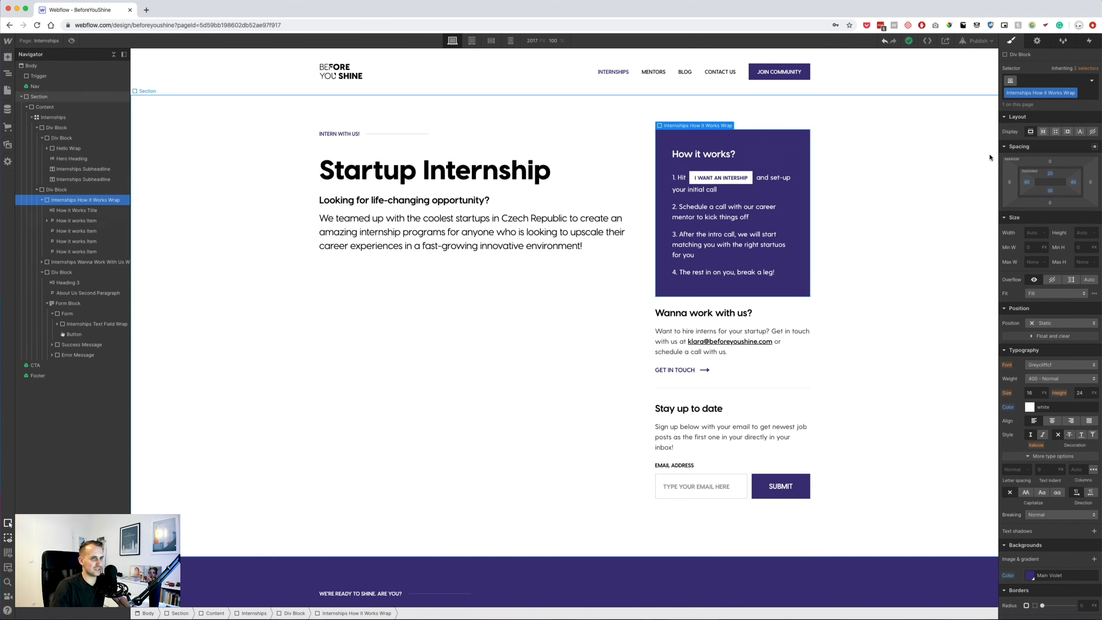
click(1044, 132)
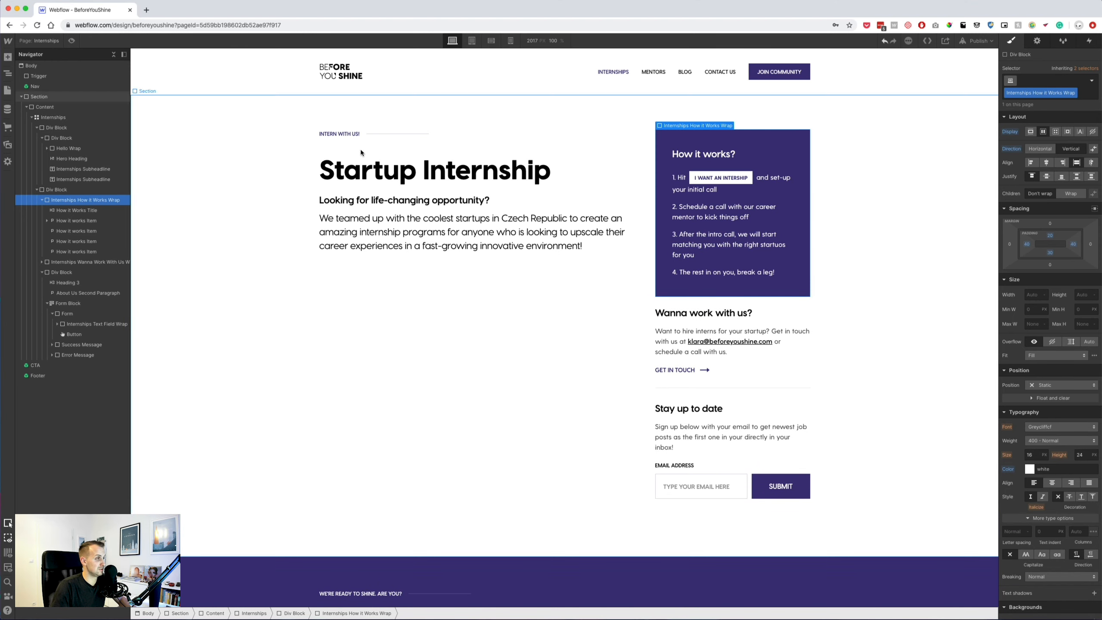
click(10, 57)
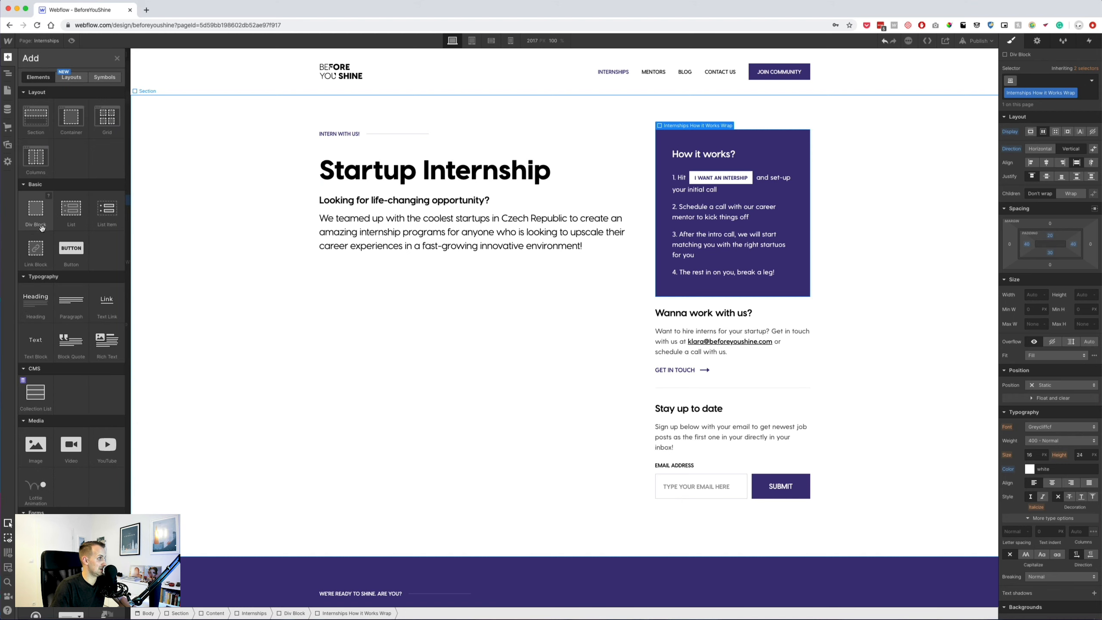
Copy the Join Community button from the CTA symbol at the page bottom, then exit the symbol.
click(237, 231)
scroll(482, 423, down, 5)
click(692, 412)
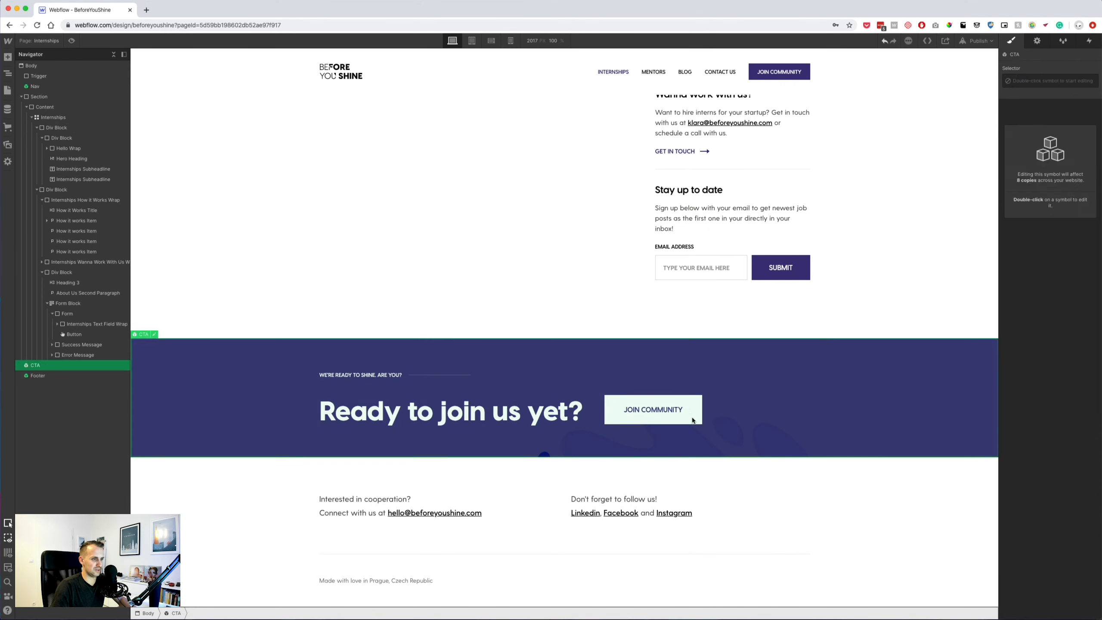
double_click(691, 412)
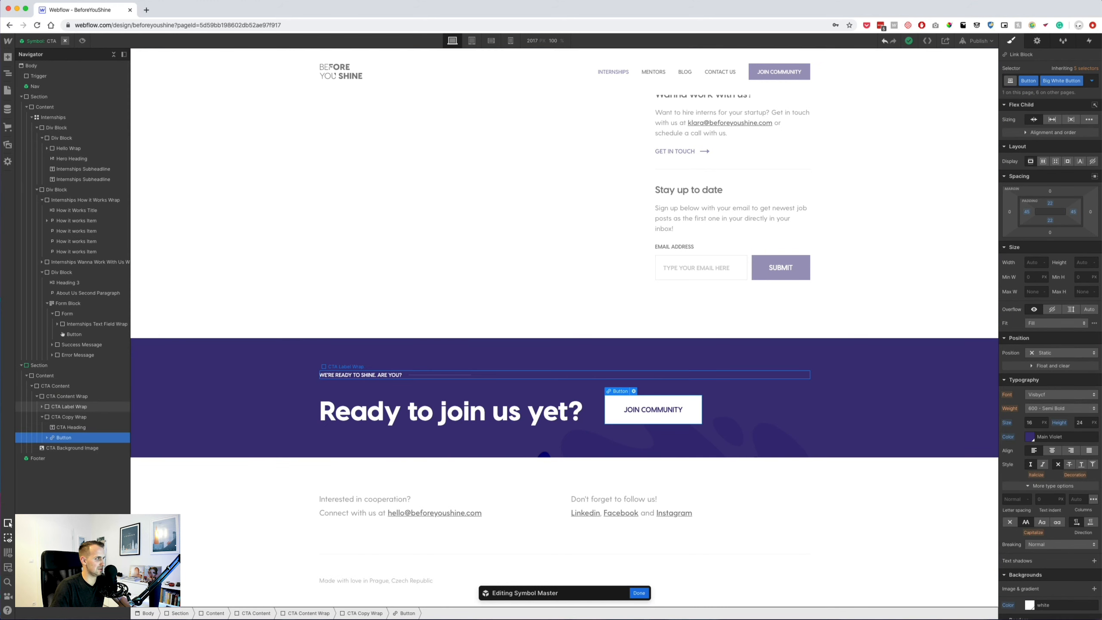
click(47, 436)
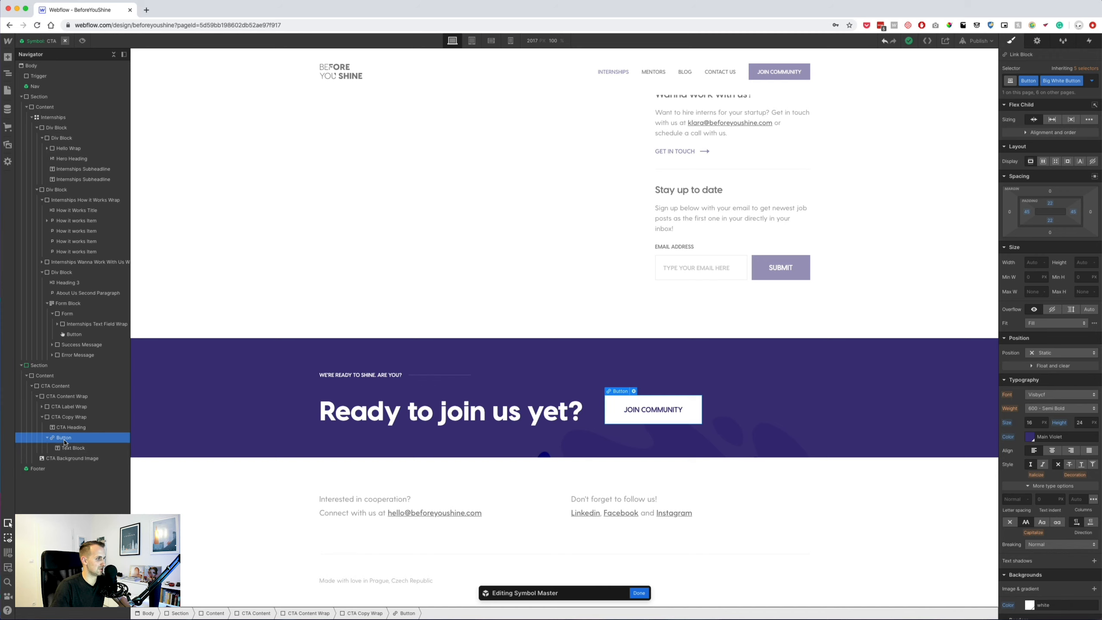
click(487, 276)
scroll(491, 280, up, 5)
Paste the Join Community button into the How it Works box below step 4.
click(717, 286)
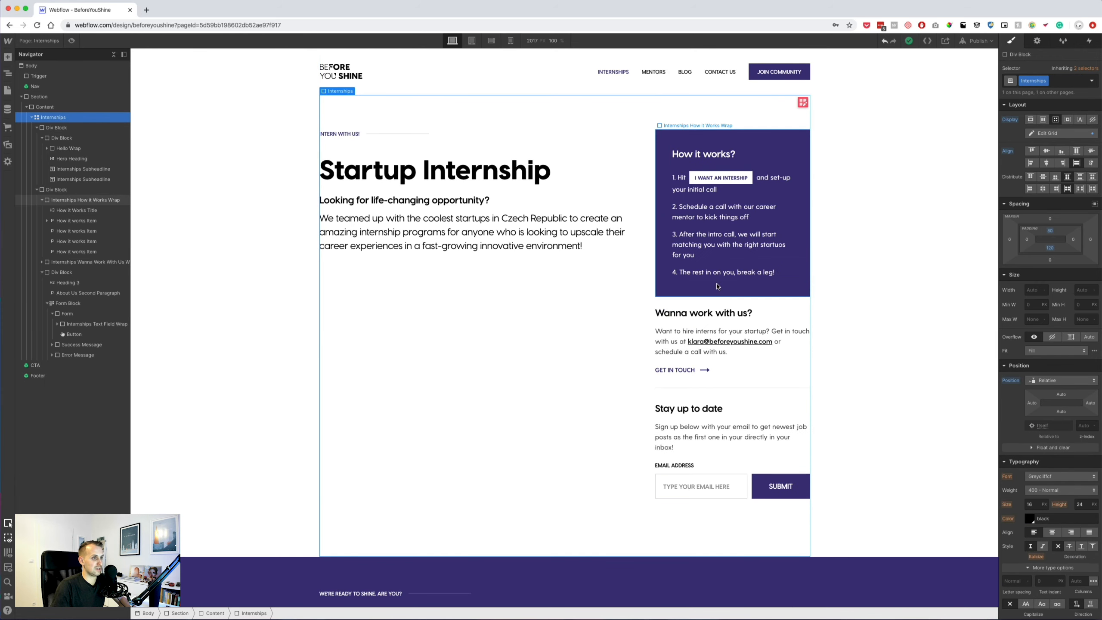
key(super+v)
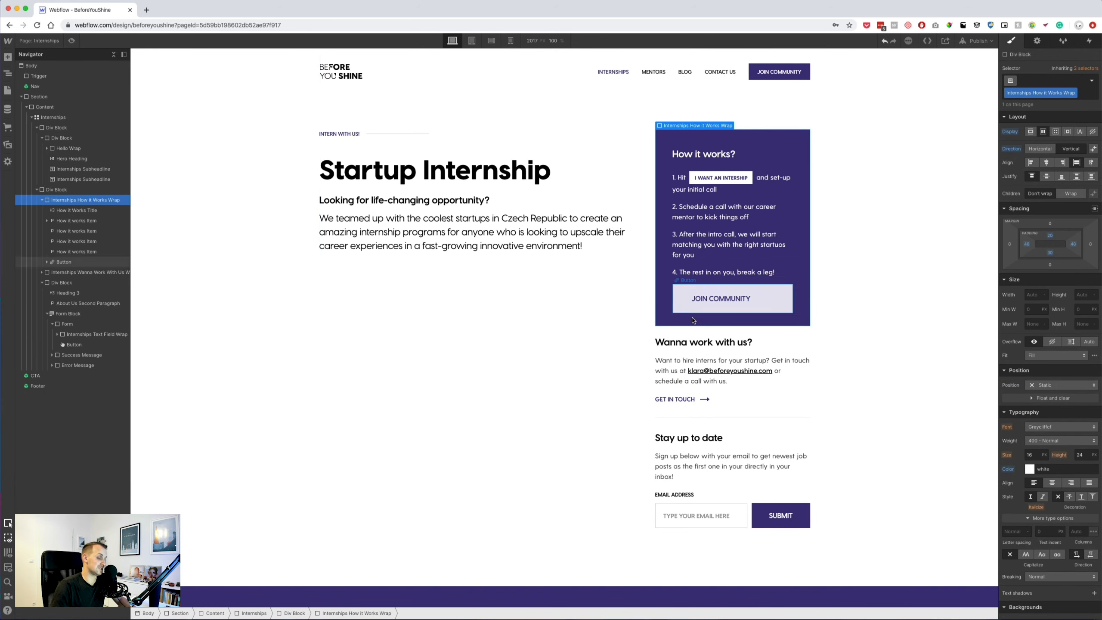
click(755, 296)
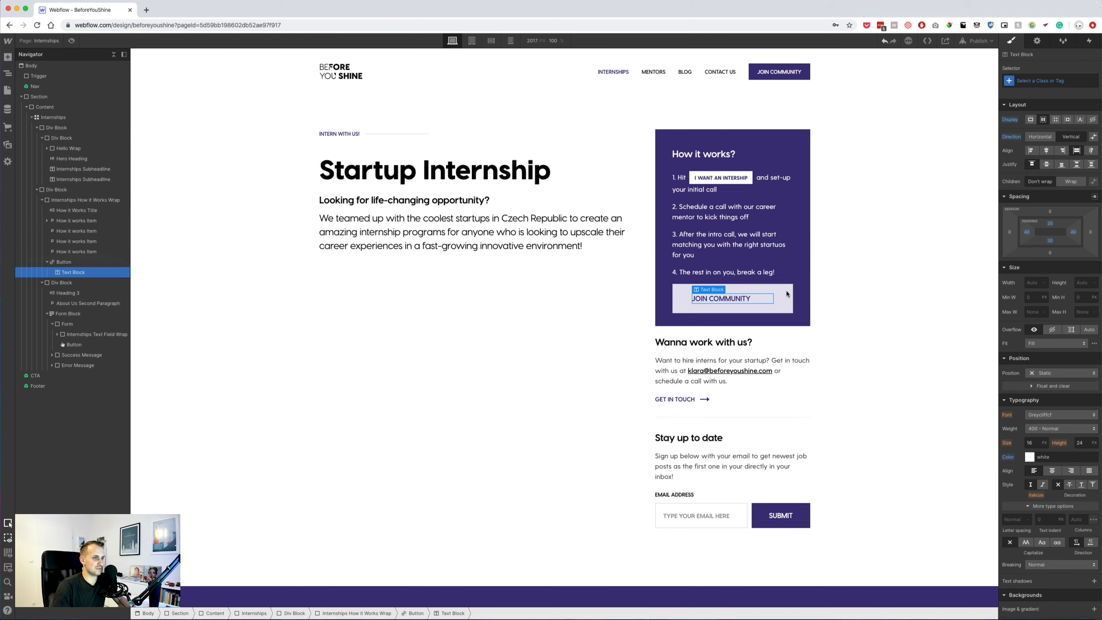
click(786, 291)
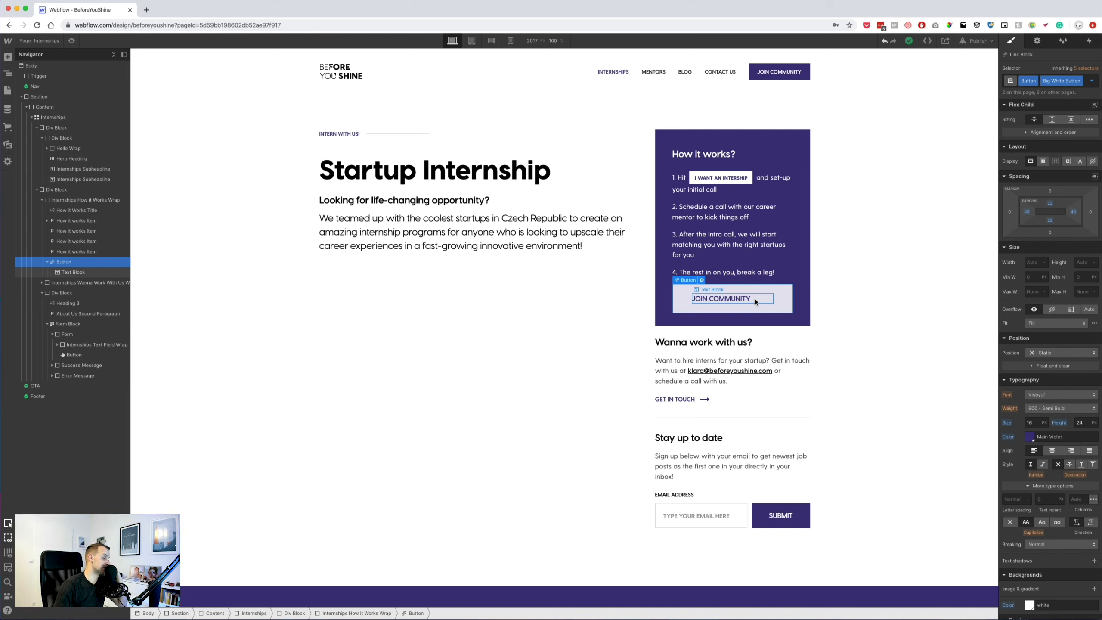
key(Escape)
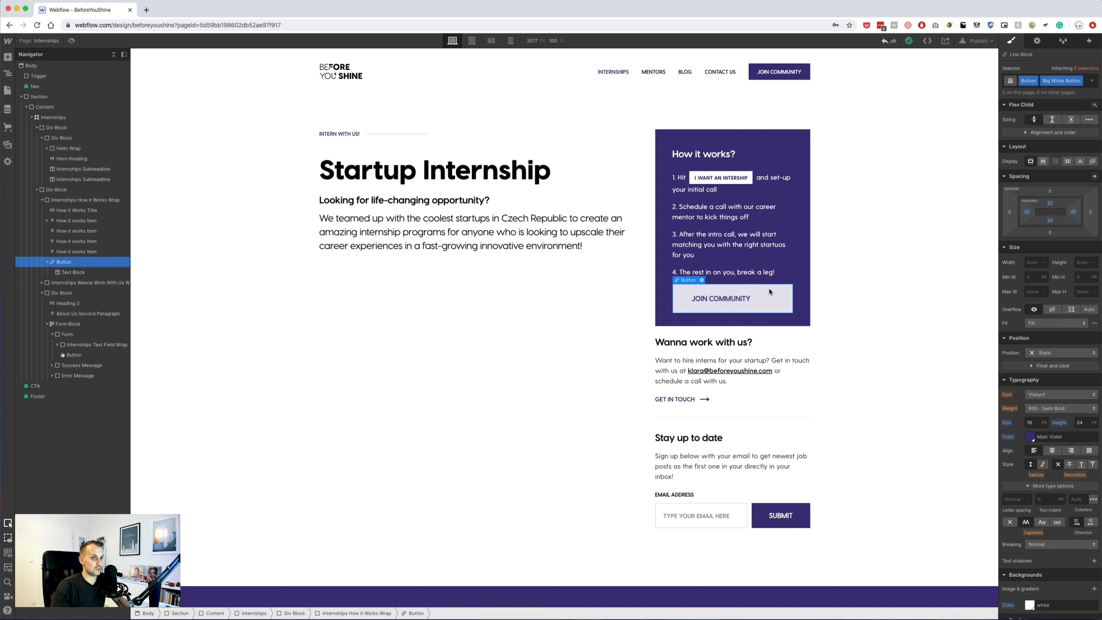
Centre the button text and copy the 'I want an intership' label from the Sketch mockup.
click(1052, 451)
key(Escape)
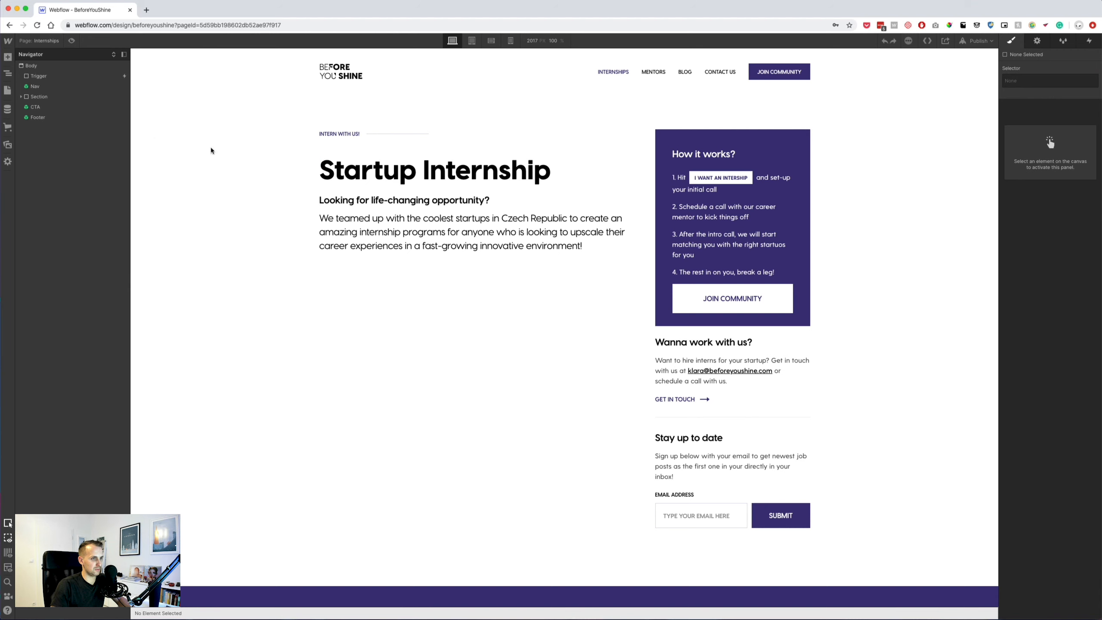
key(super+Tab)
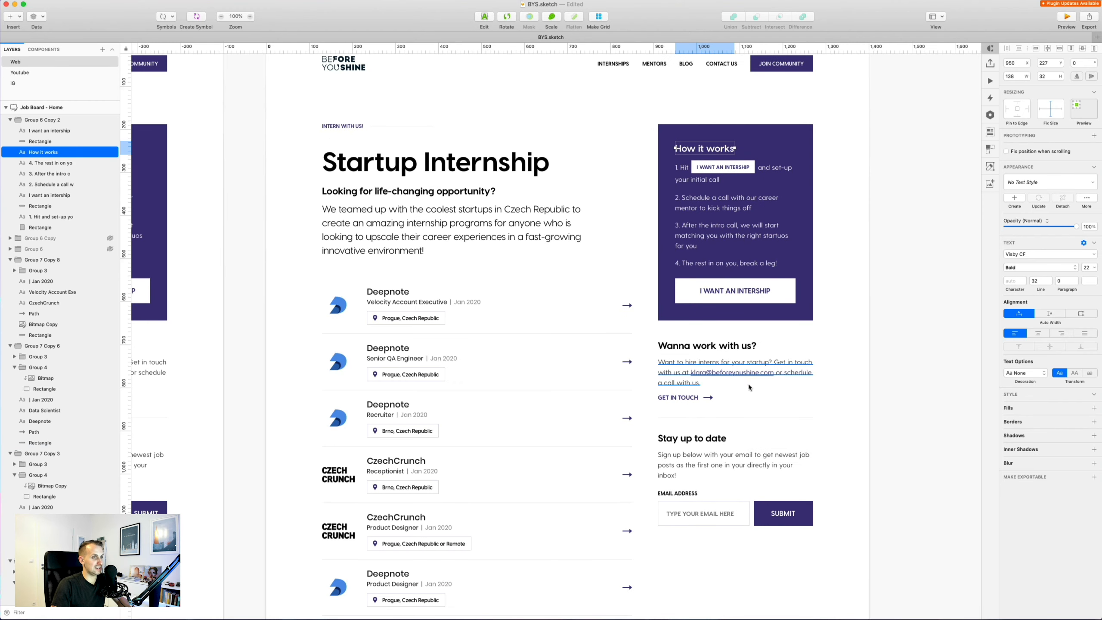
double_click(758, 290)
scroll(757, 291, down, 2)
key(Escape)
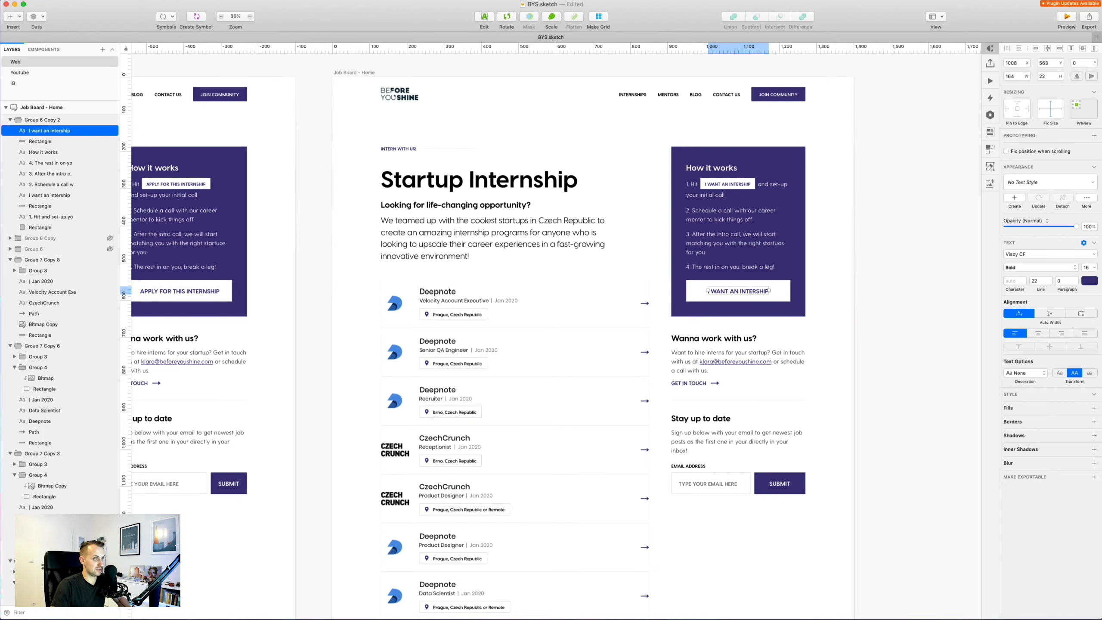
key(super+Tab)
Replace the button text with the pasted 'I WANT AN INTERSHIP' wording.
click(752, 298)
double_click(752, 298)
text(I WANT AN INTERSHIP)
key(Escape)
Give the How it Works box 40 px of bottom padding.
click(788, 280)
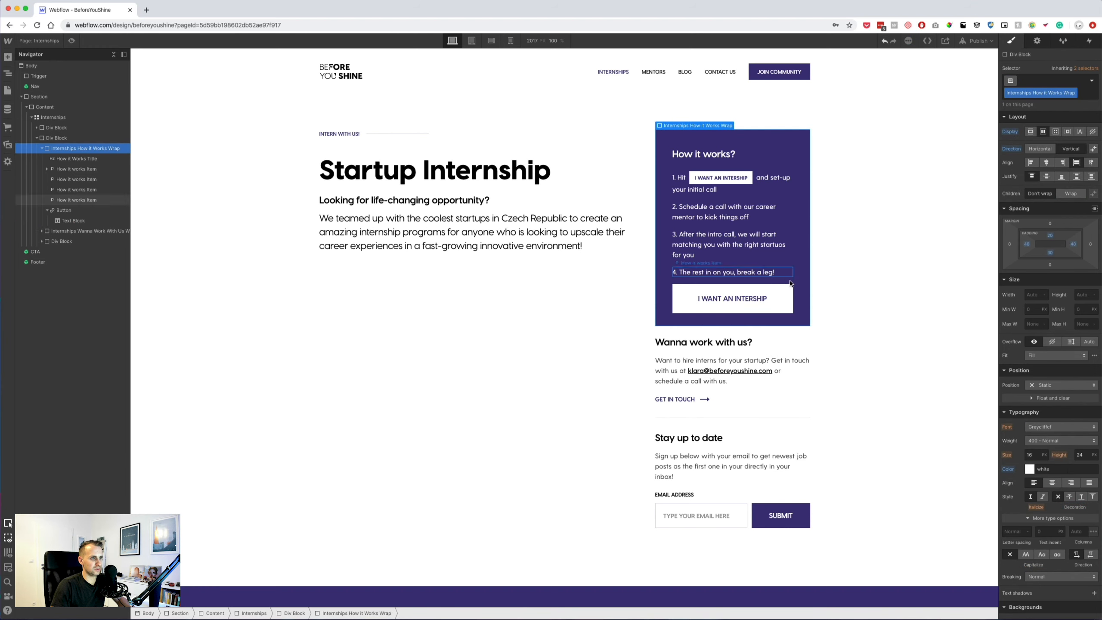
click(1050, 253)
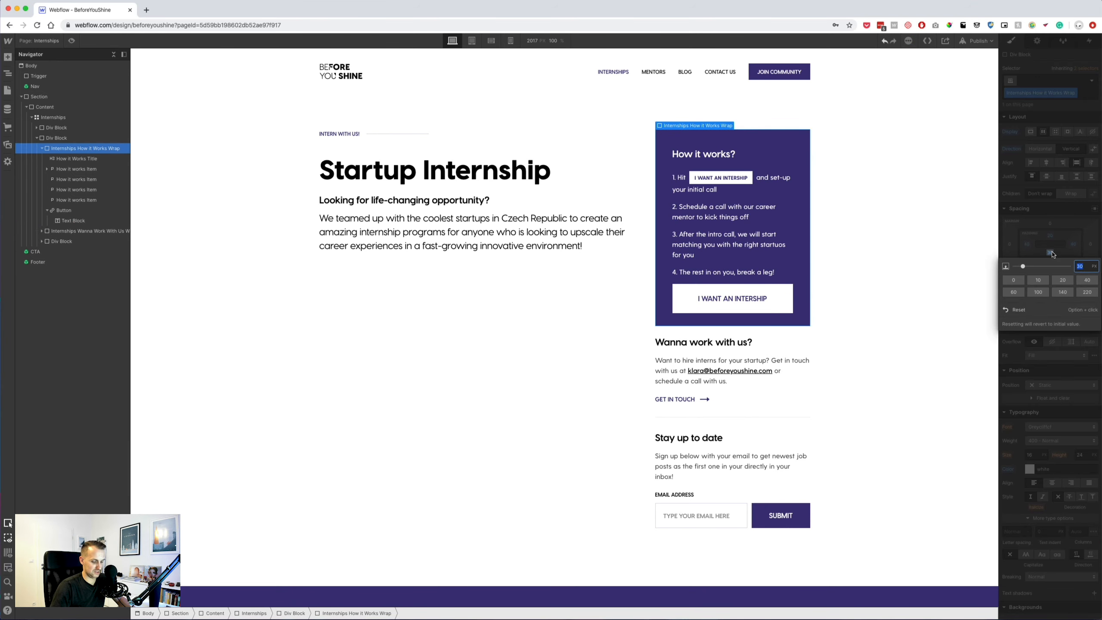
text(40)
key(Return)
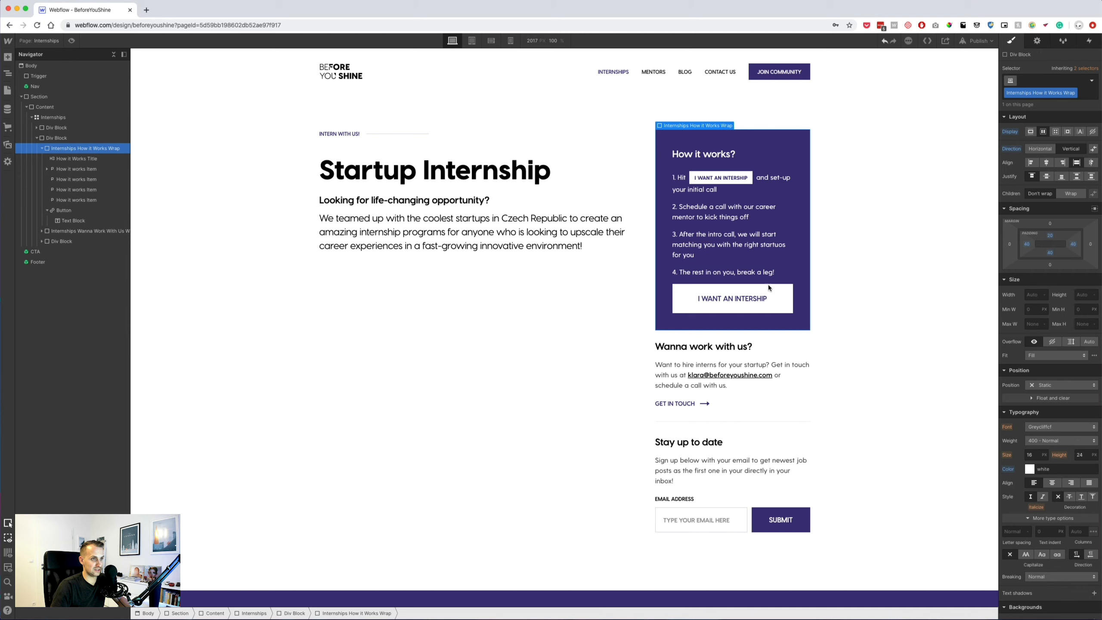
Check the Sketch button group's spacing and view the mockup at 100% before returning to Webflow.
key(super+Tab)
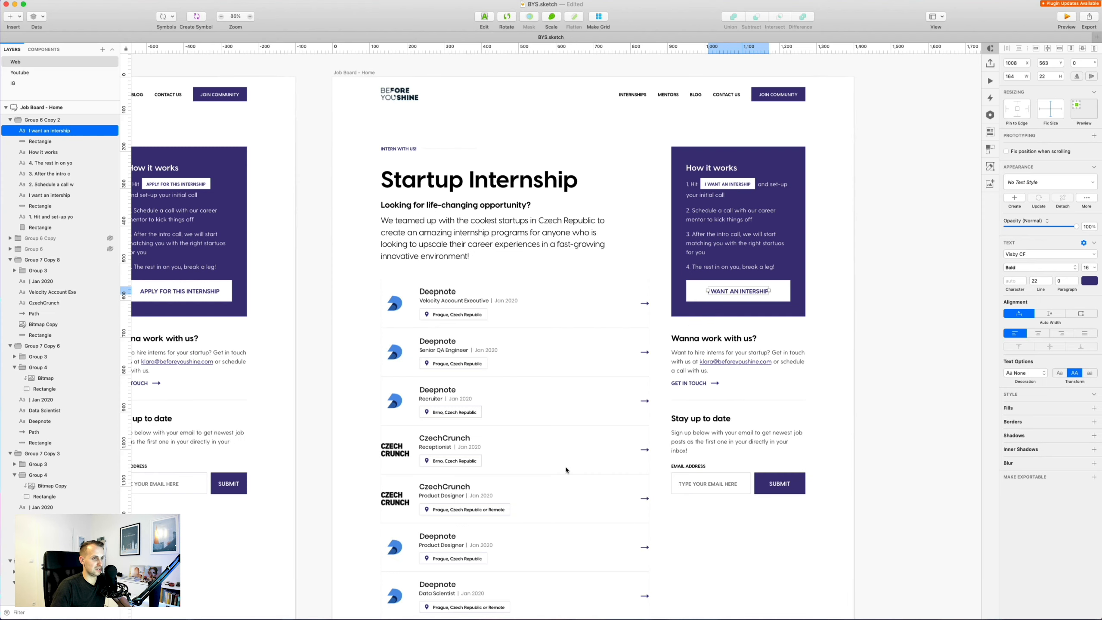
click(859, 267)
click(784, 286)
double_click(786, 288)
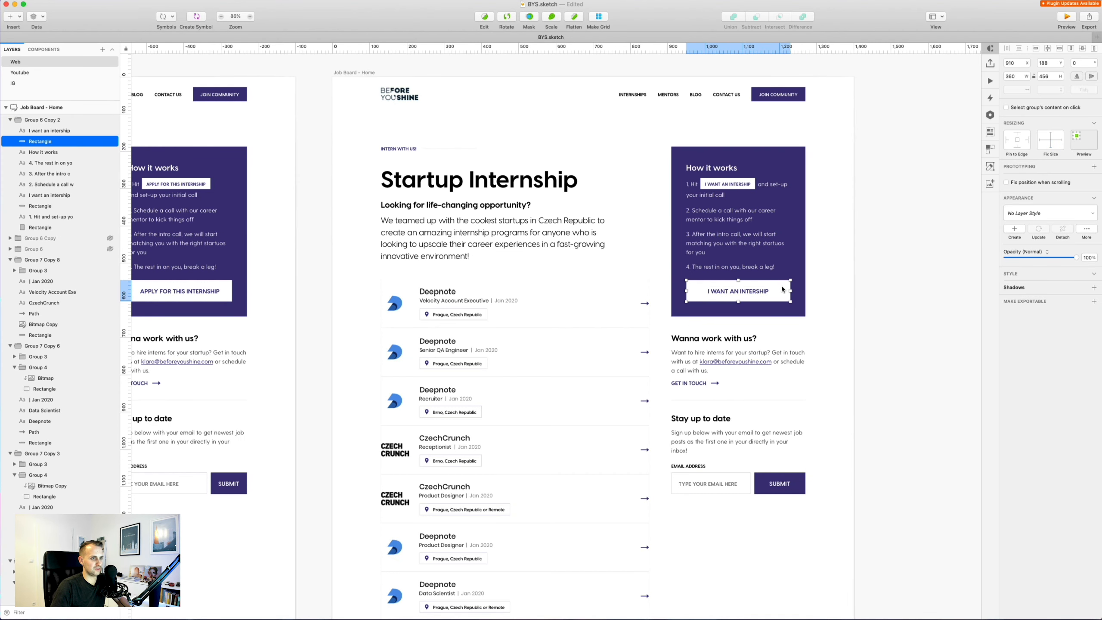
key(alt)
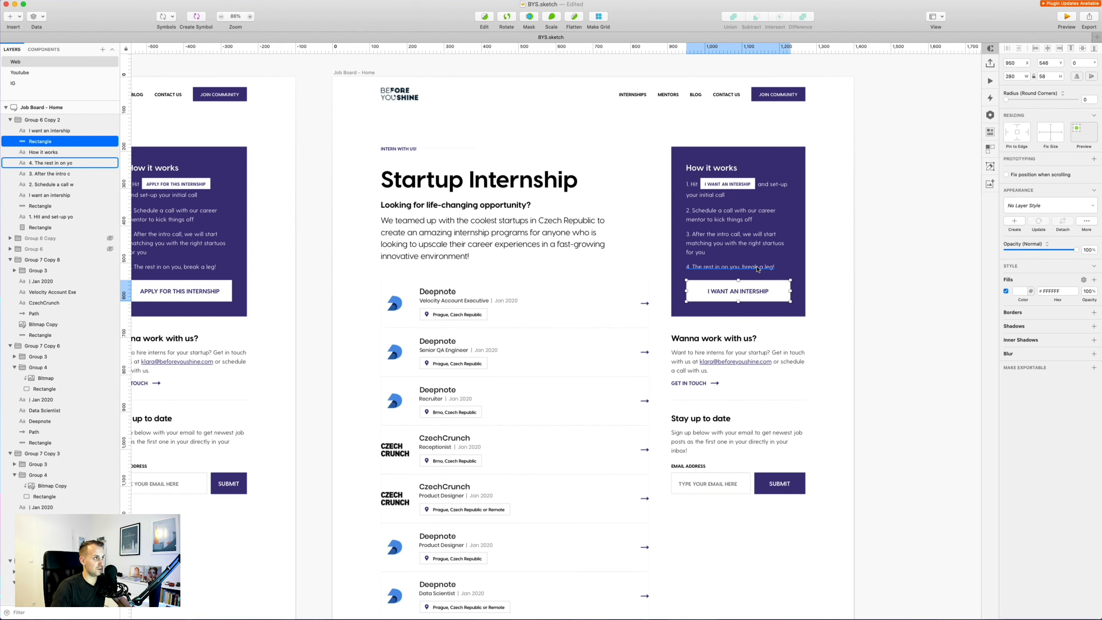
key(super+0)
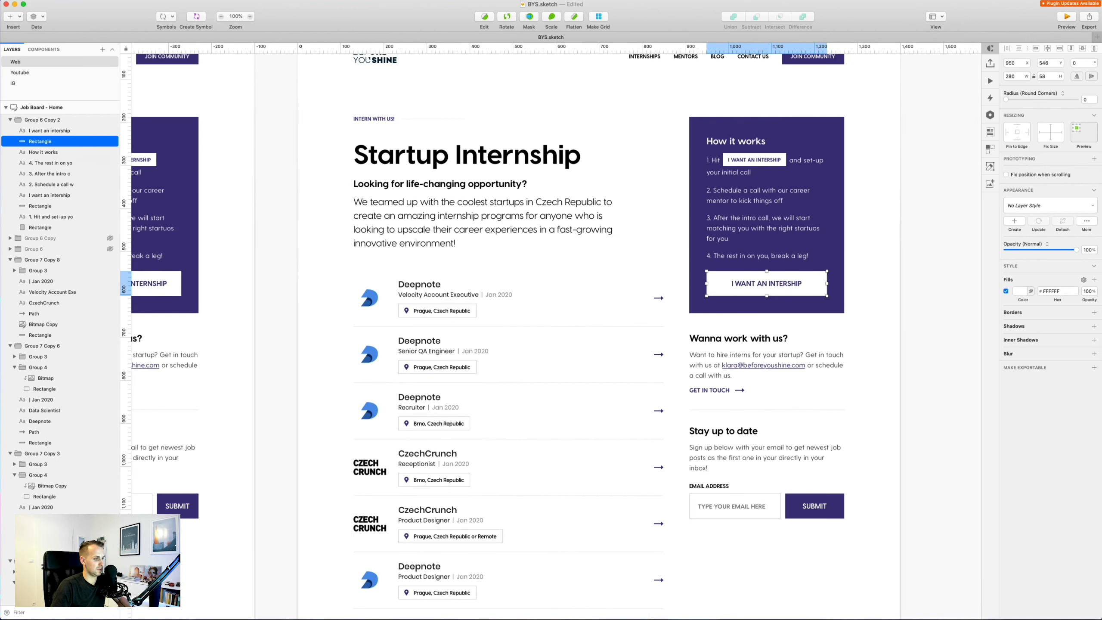
key(super+Tab)
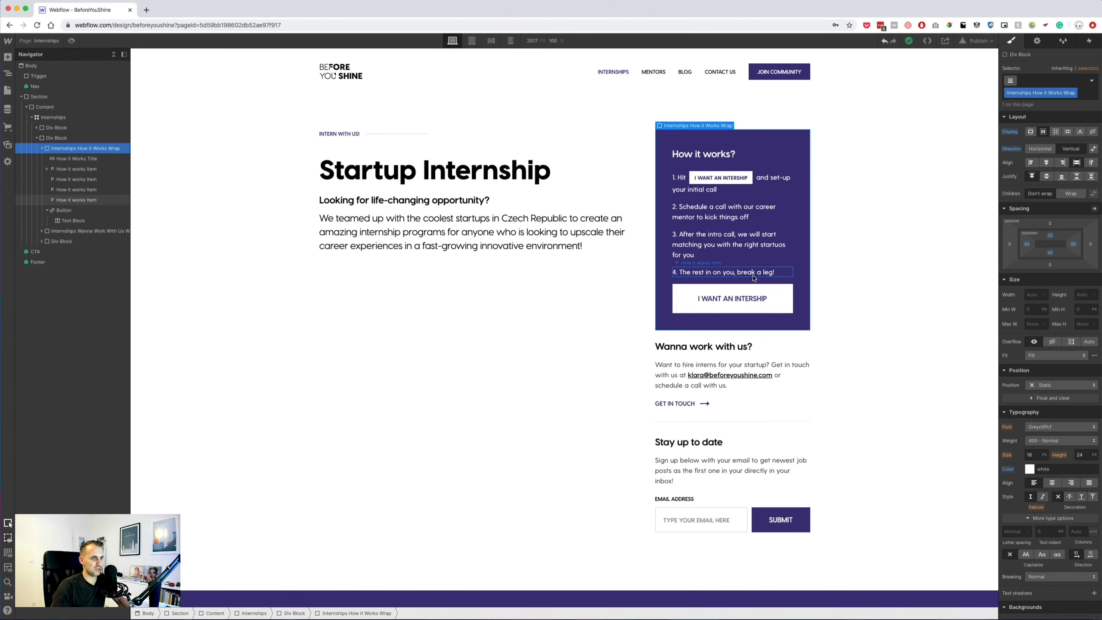
Add a Div Block for the four steps in the How it Works box with a 25px bottom margin.
click(726, 272)
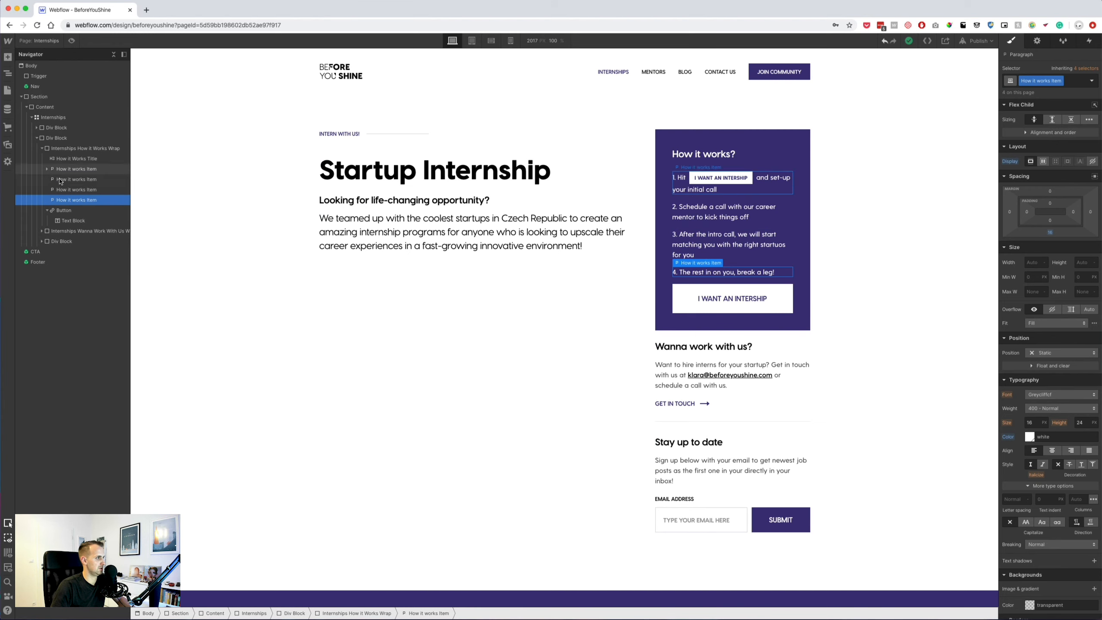
click(47, 210)
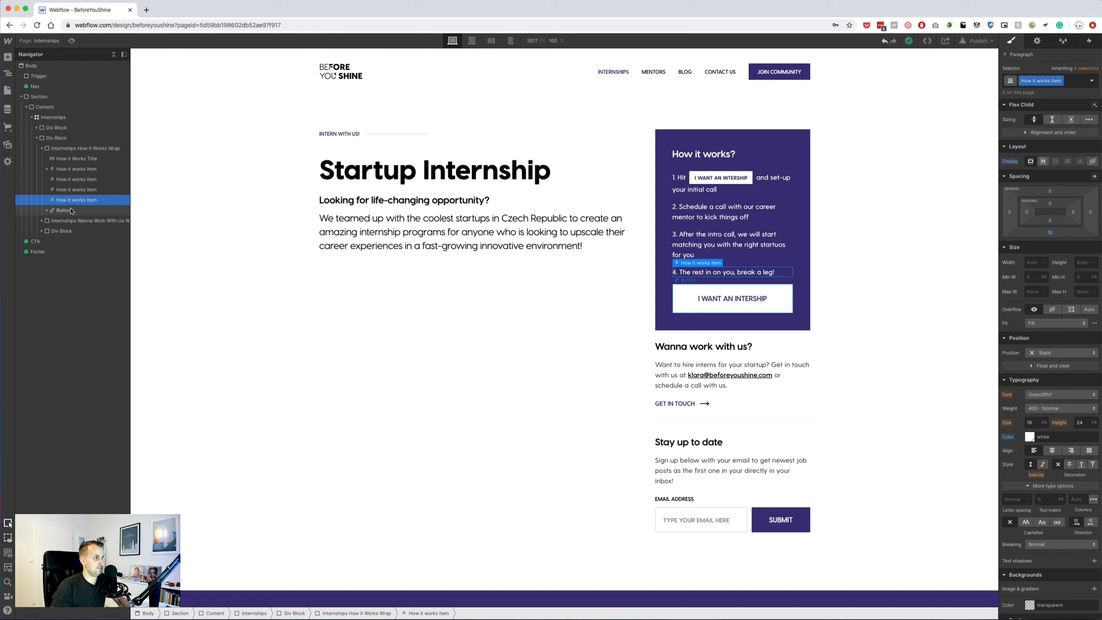
click(1070, 83)
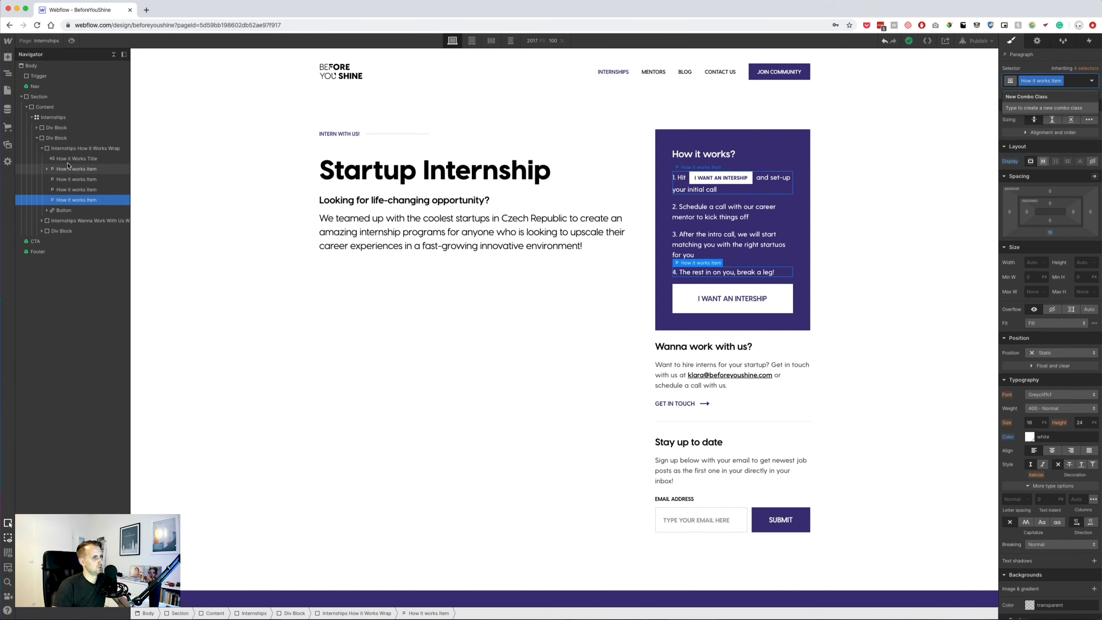
click(8, 56)
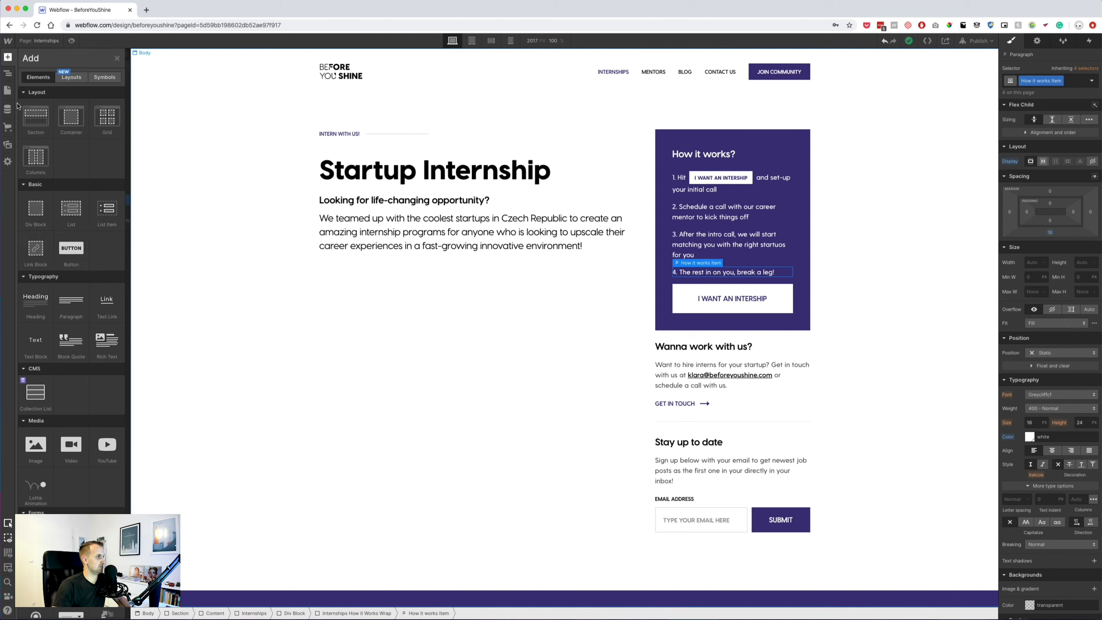
drag(60, 213, 74, 182)
click(89, 170)
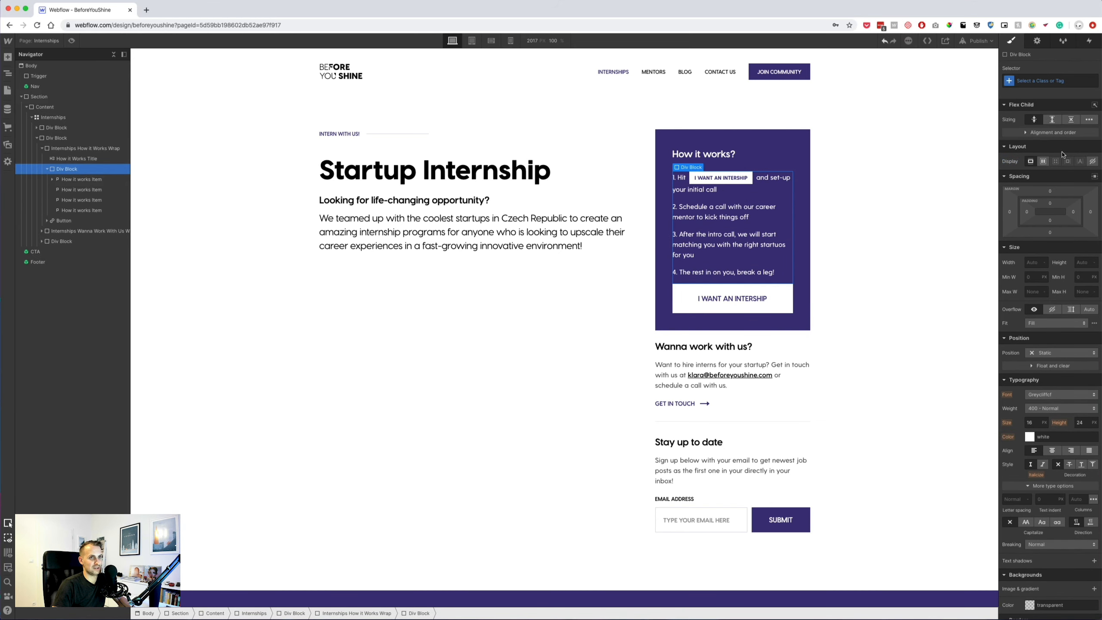
click(1049, 234)
key(Return)
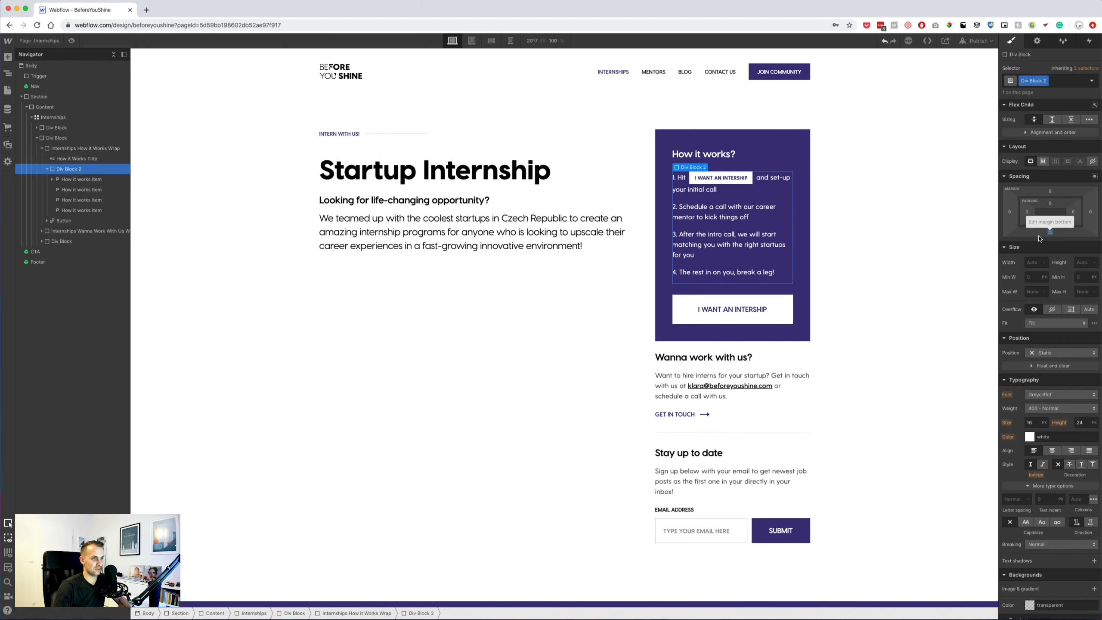
Reduce the steps div's bottom margin to 10 px.
click(763, 273)
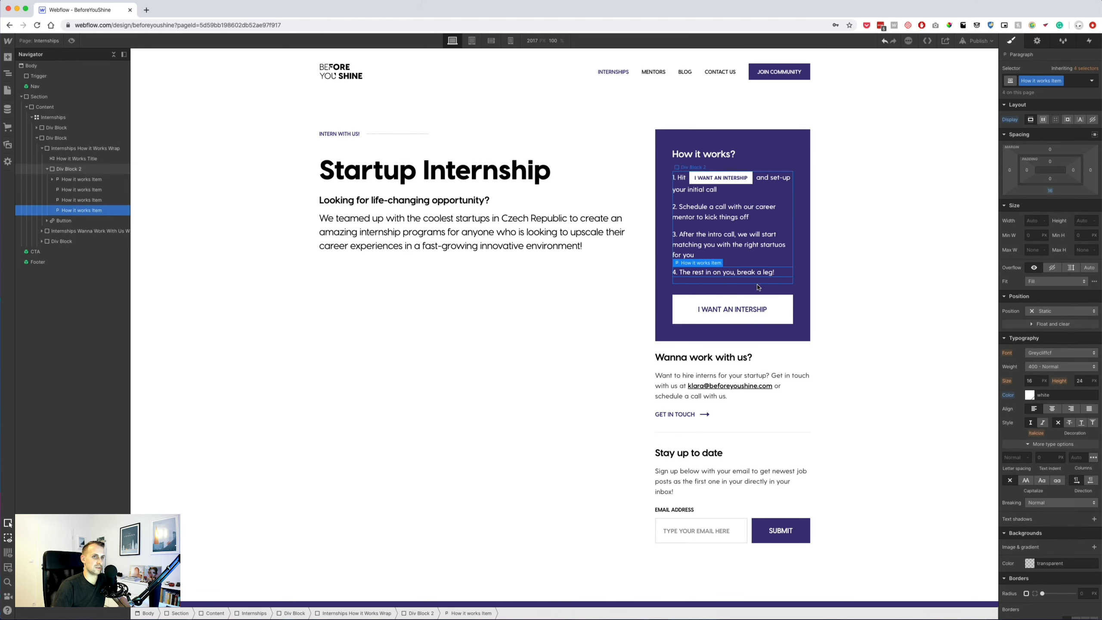
click(755, 250)
click(797, 290)
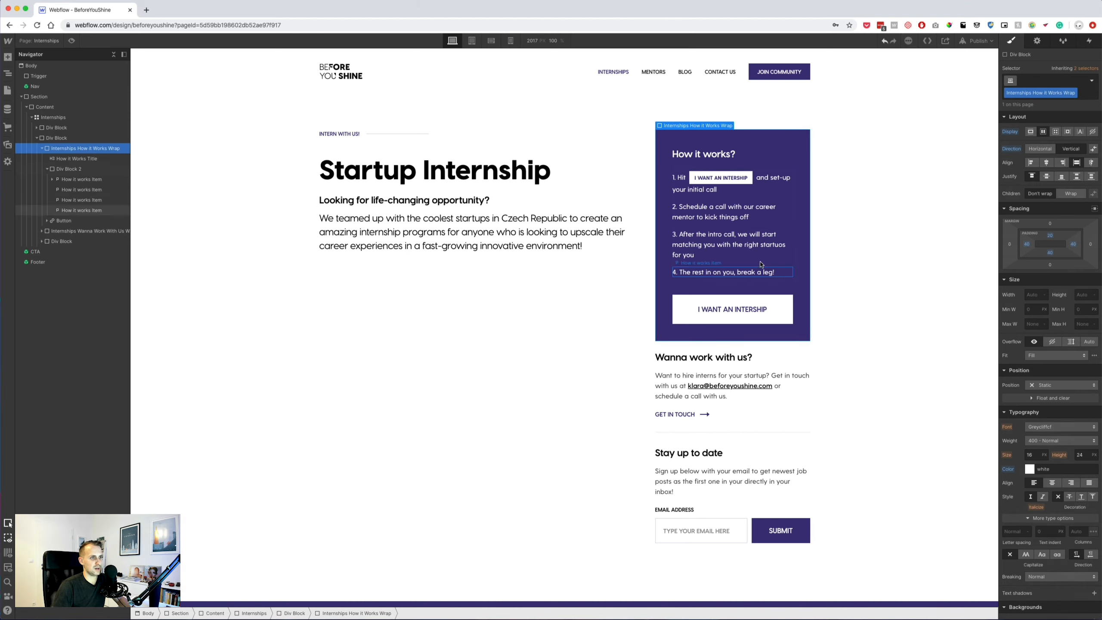
click(757, 264)
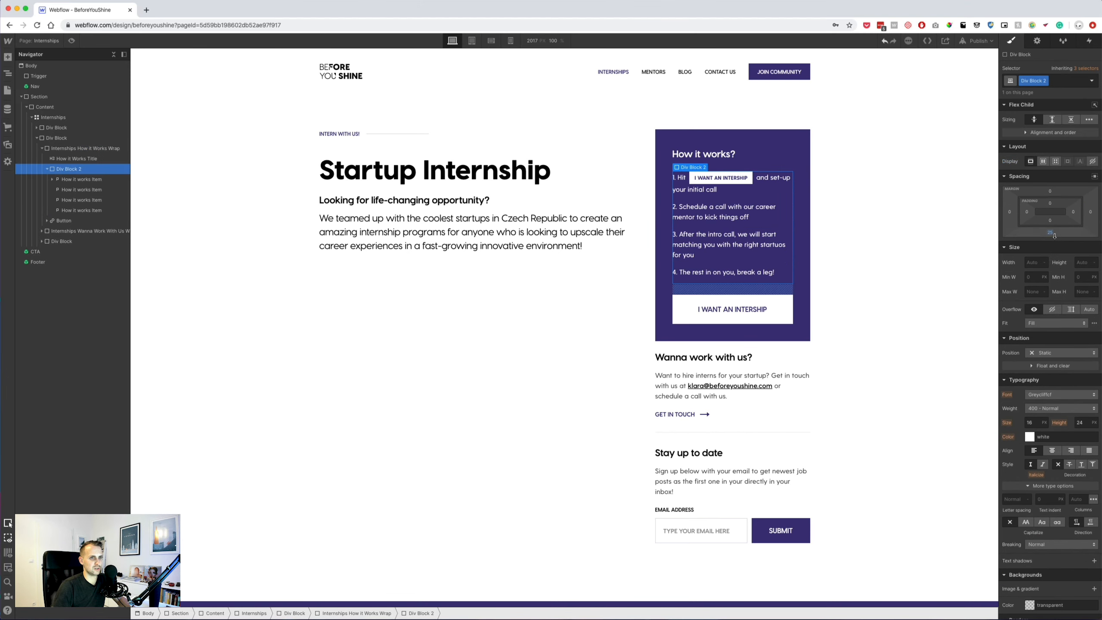
click(1049, 234)
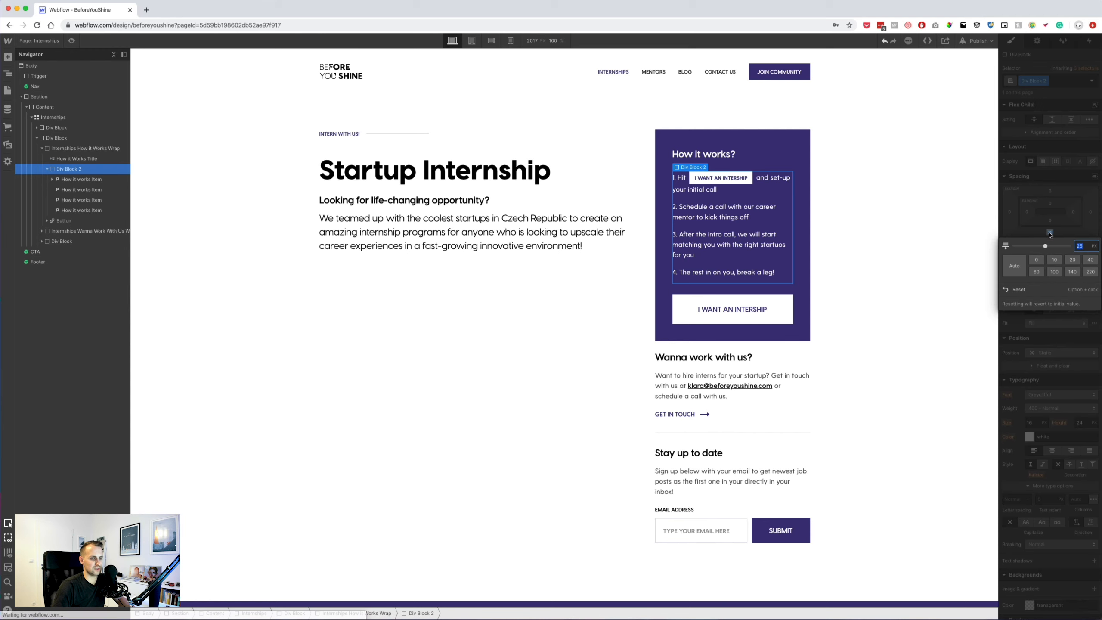
text(10)
key(Return)
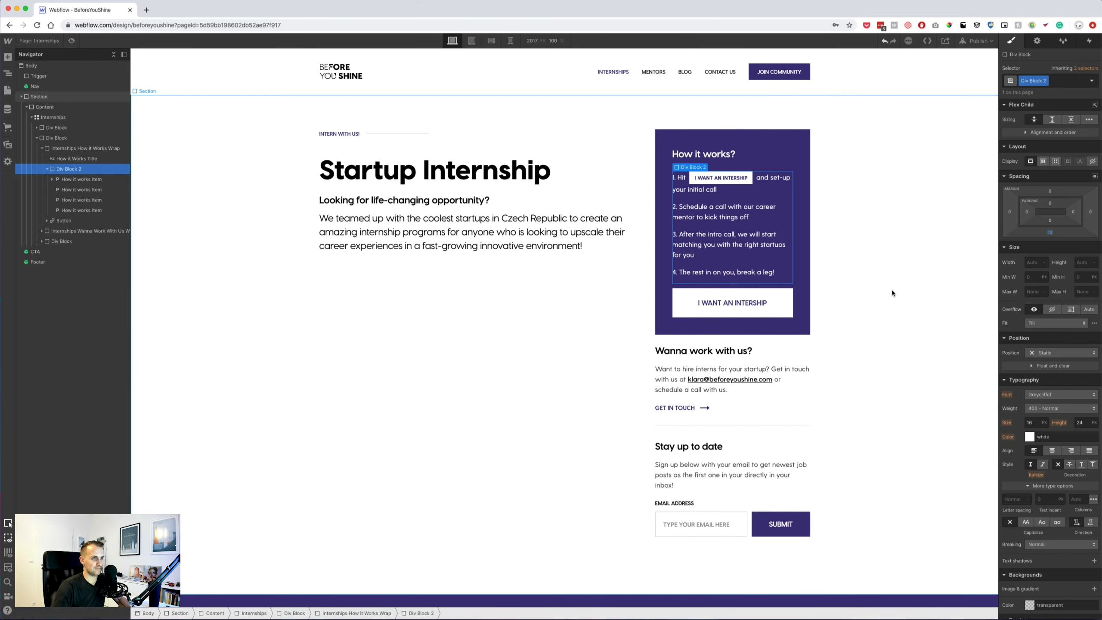
Open the CMS Collections list.
click(892, 290)
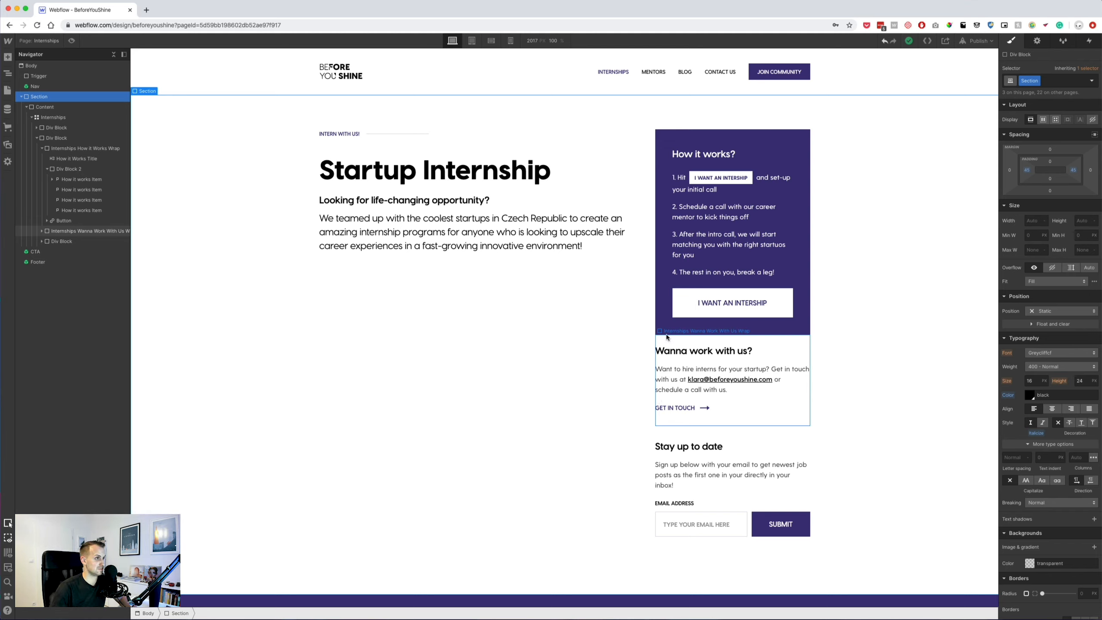
click(65, 118)
click(7, 90)
click(7, 108)
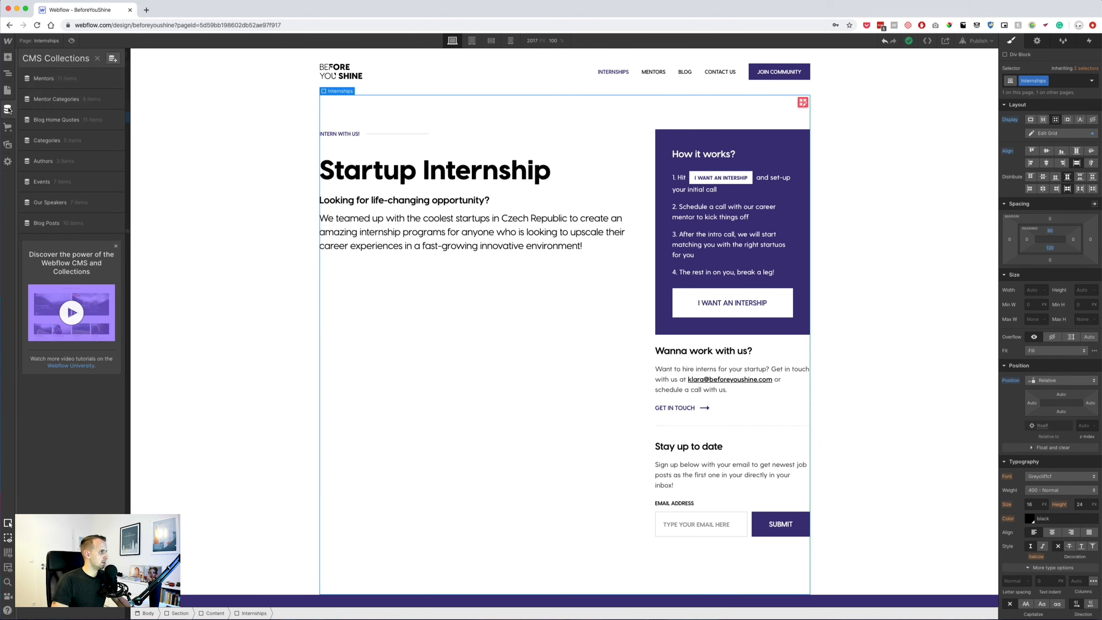
Start a new CMS collection named Internships, then select the Deepnote company name text.
click(112, 59)
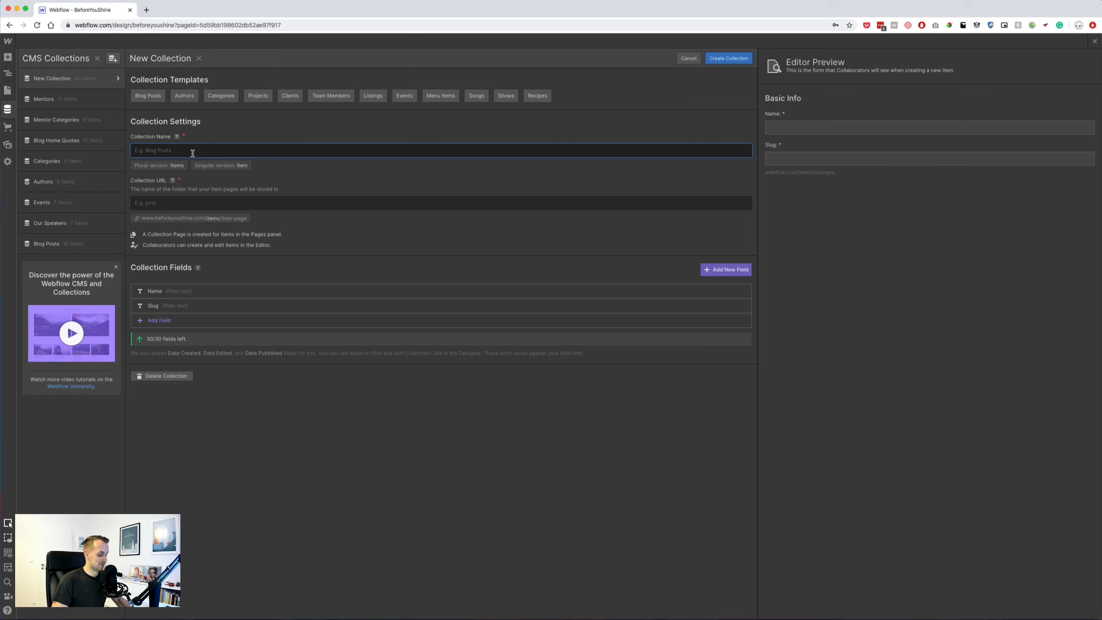
text(Inten)
key(BackSpace)
text(rn)
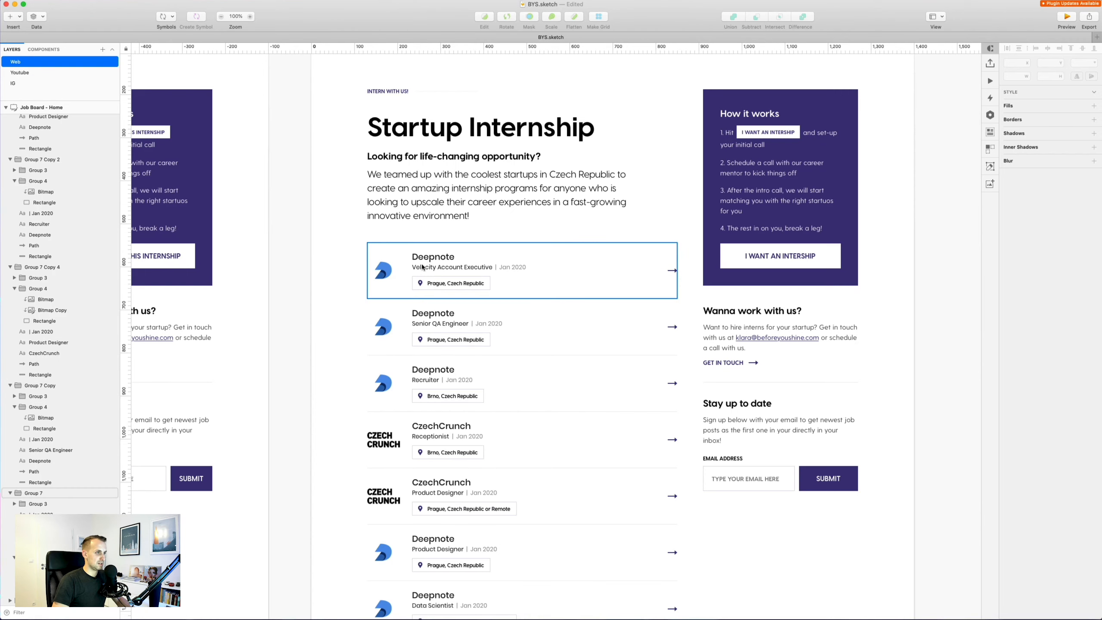
click(432, 259)
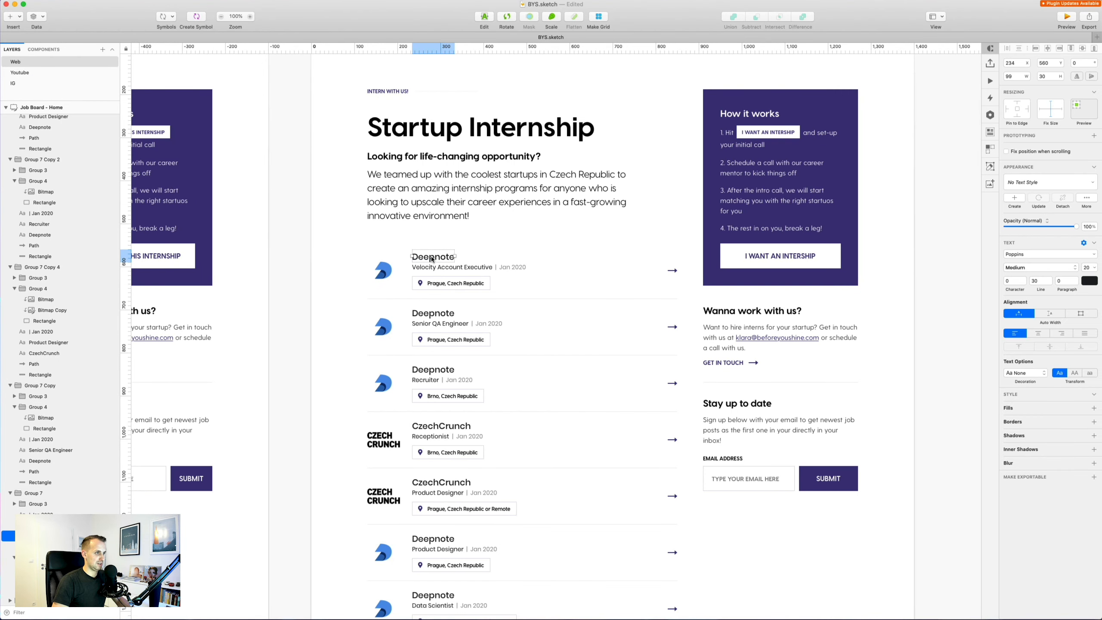
double_click(431, 258)
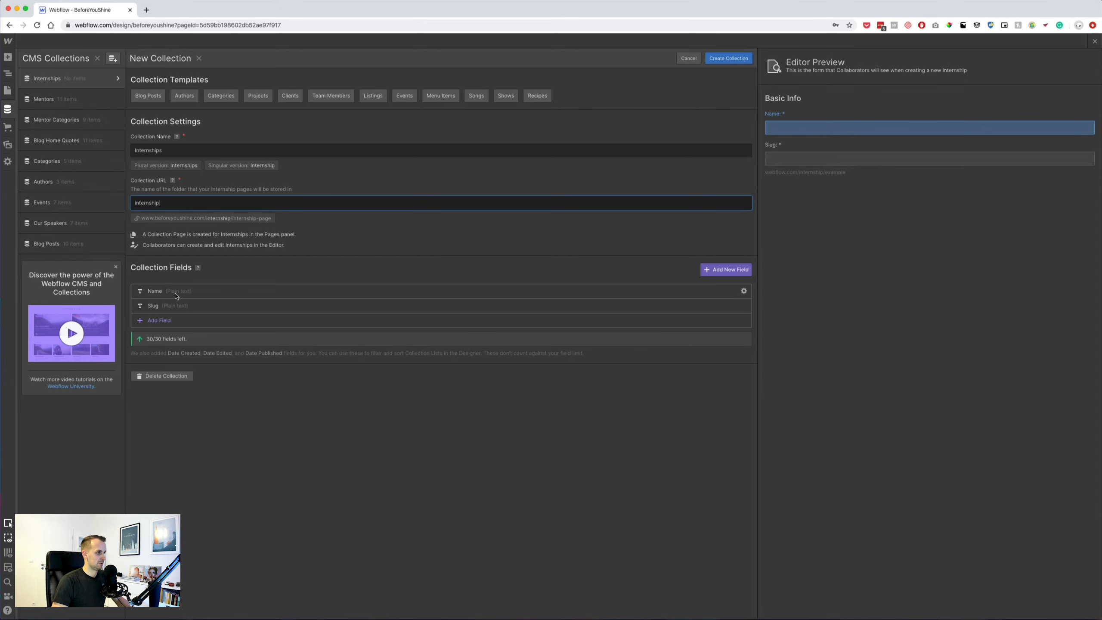
Rename the collection's Name field to Position Name.
click(175, 295)
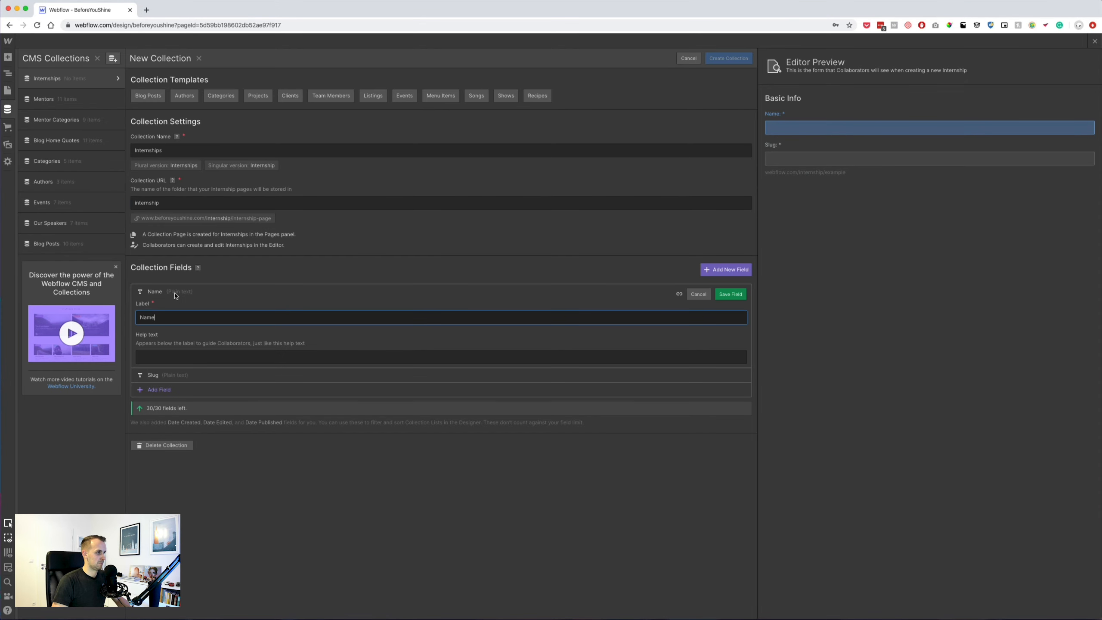
click(175, 295)
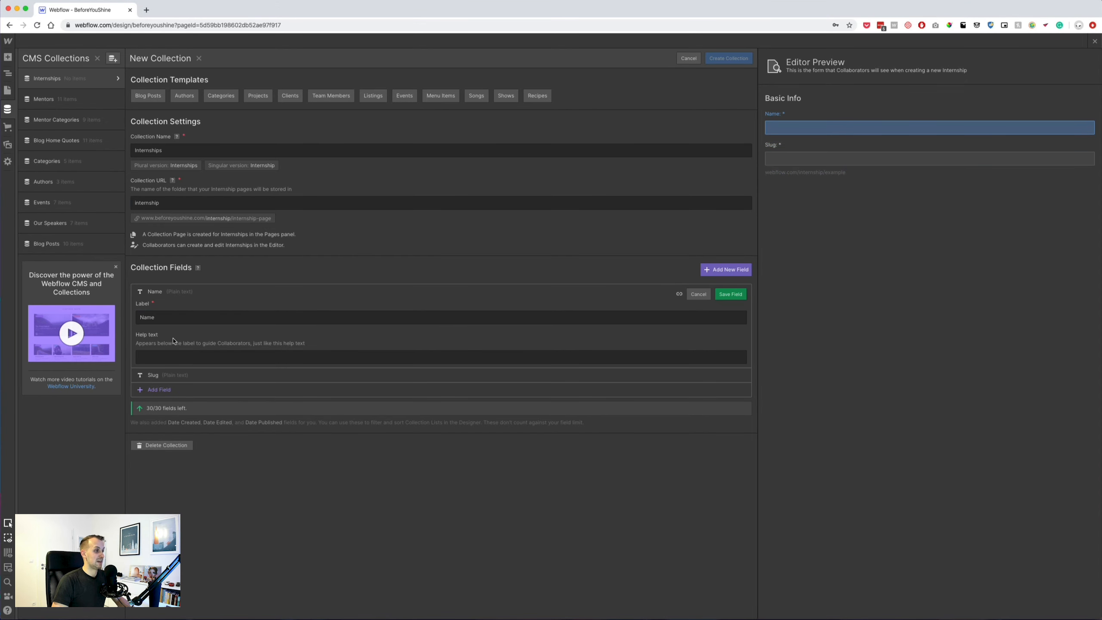
click(167, 317)
double_click(167, 318)
text(Position)
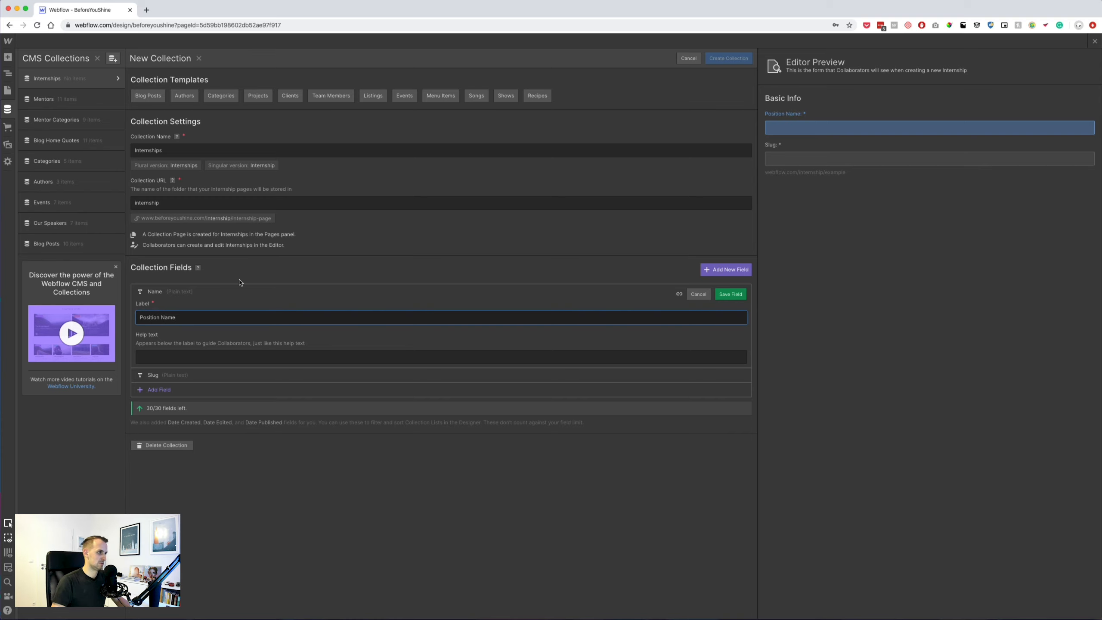
click(731, 294)
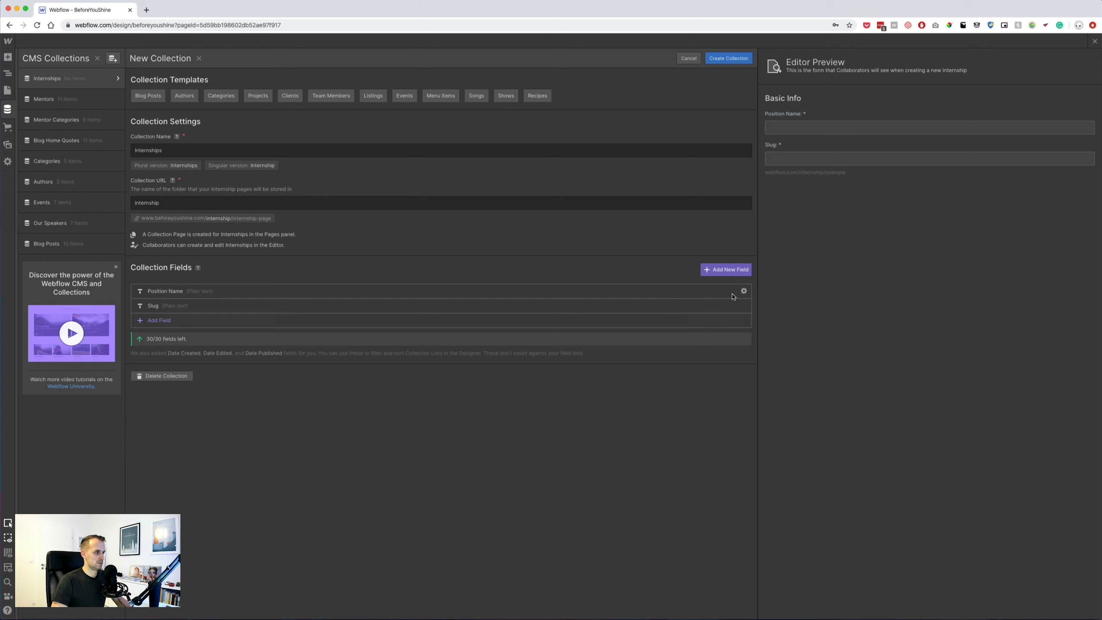
Add a plain-text Company Name field.
click(723, 273)
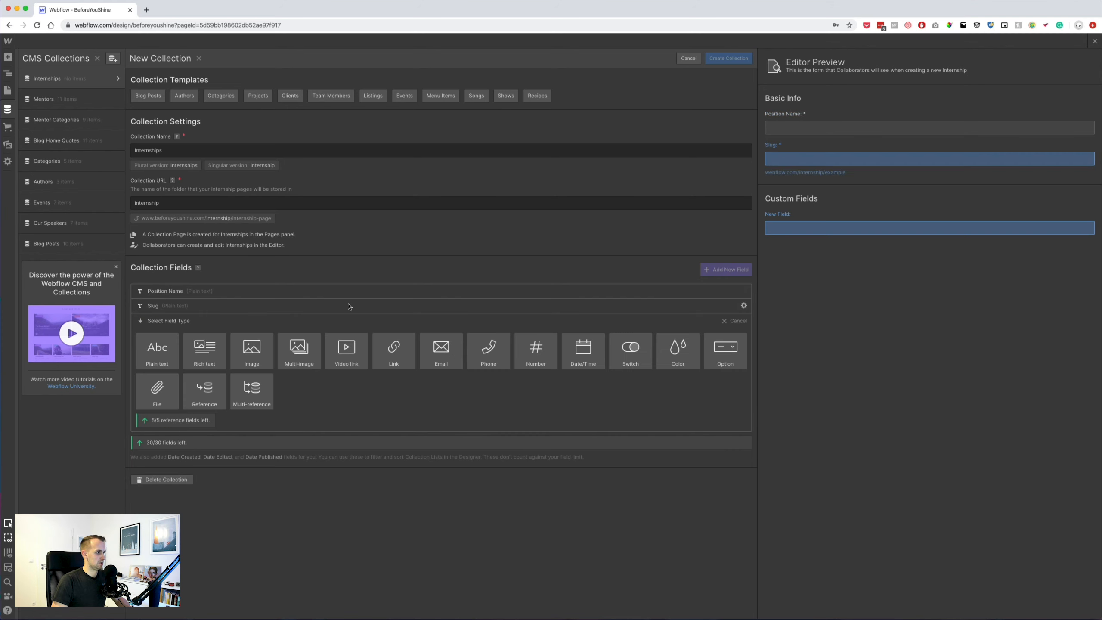
click(154, 357)
text(Comapn)
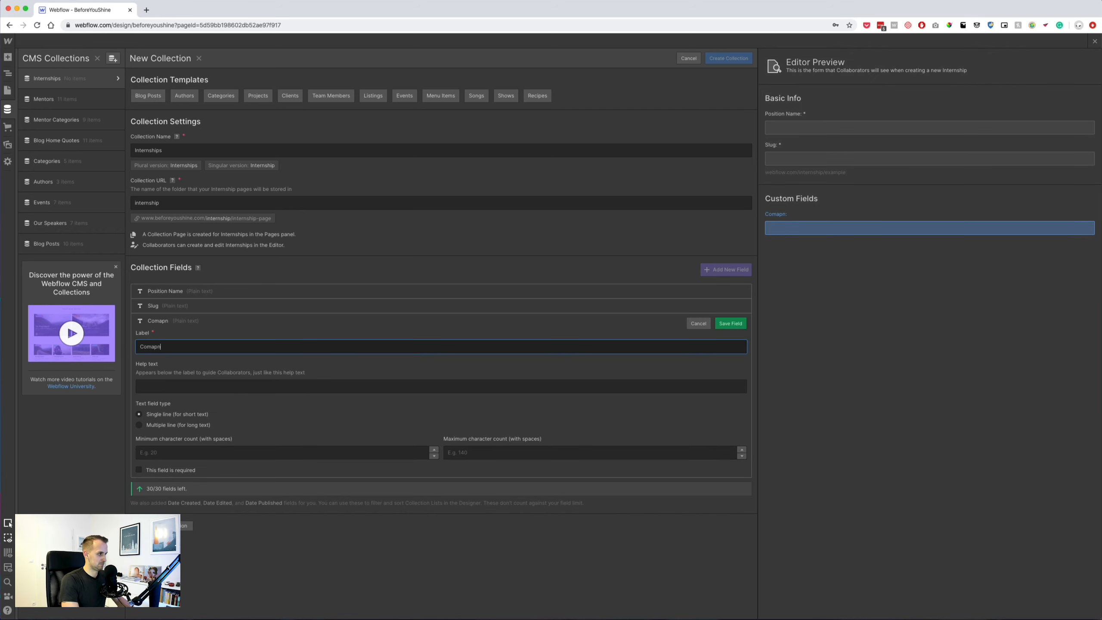
text(y Name)
key(Return)
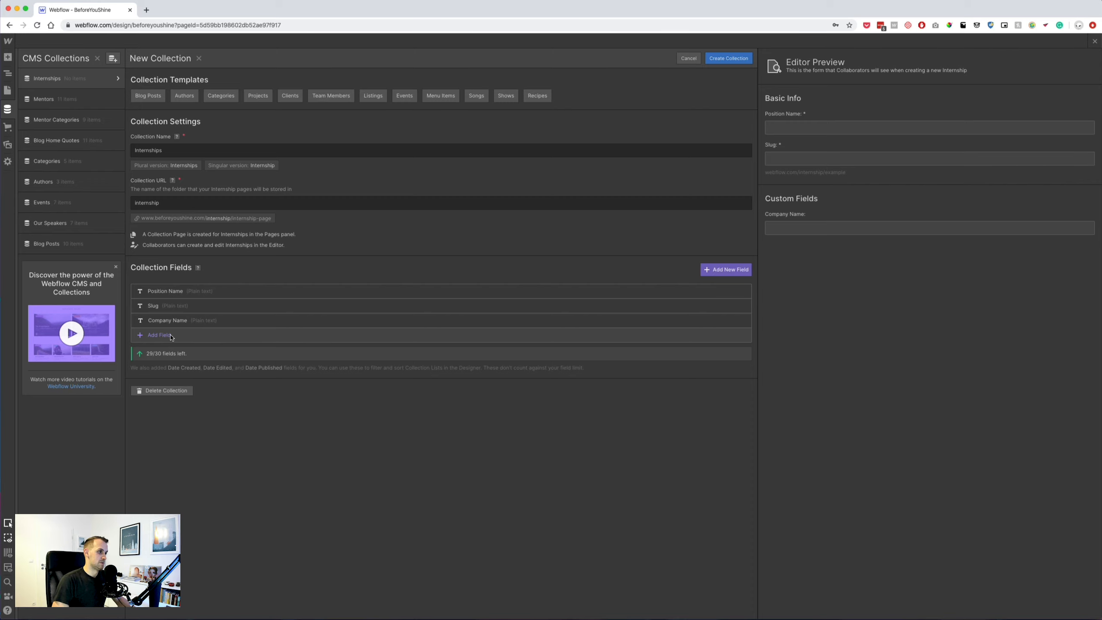
Add a plain-text Location field to the Internships collection.
click(112, 59)
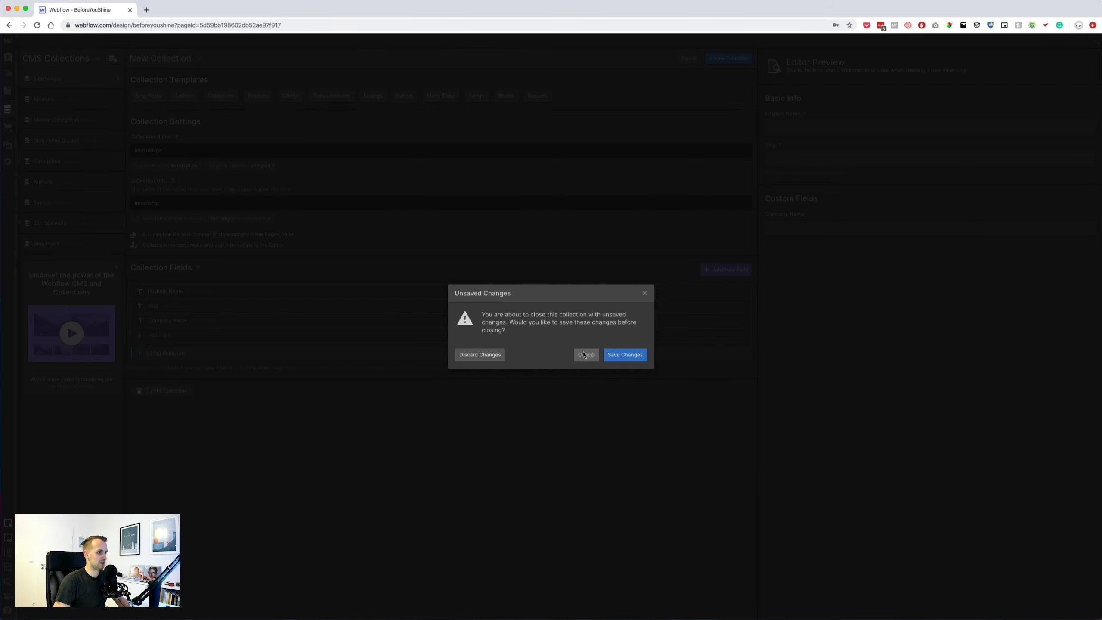
click(587, 354)
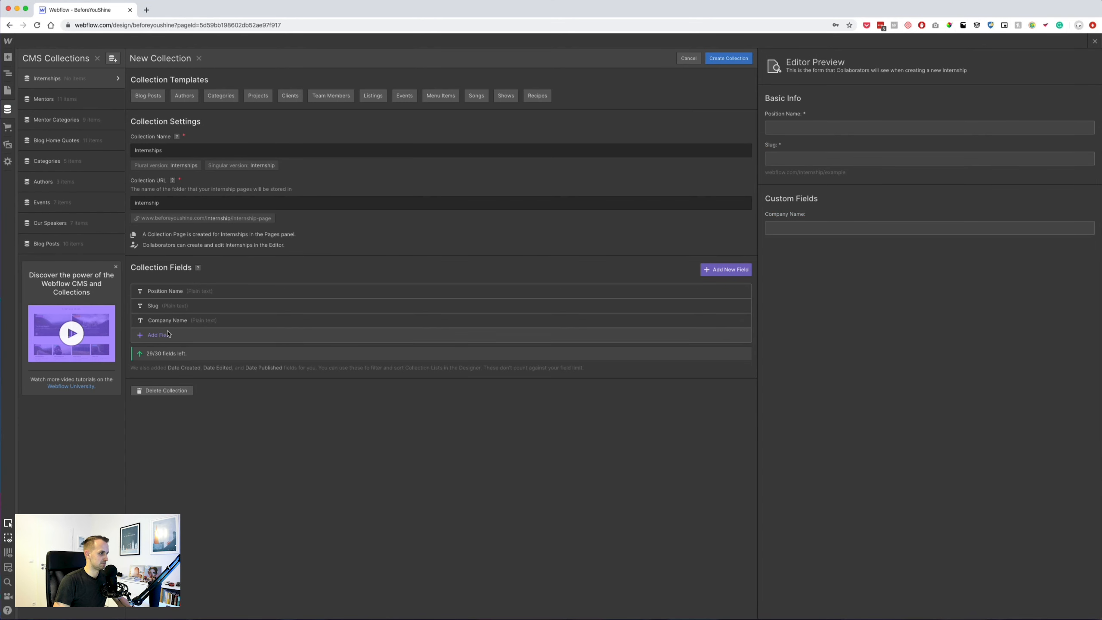
click(165, 335)
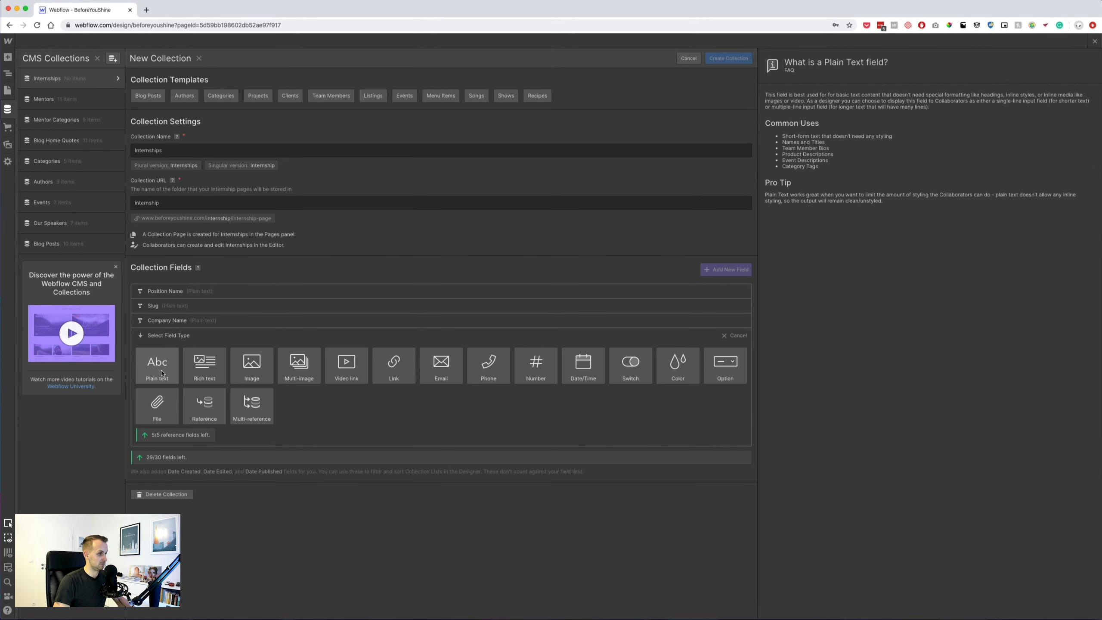
click(162, 372)
text(Location)
key(Return)
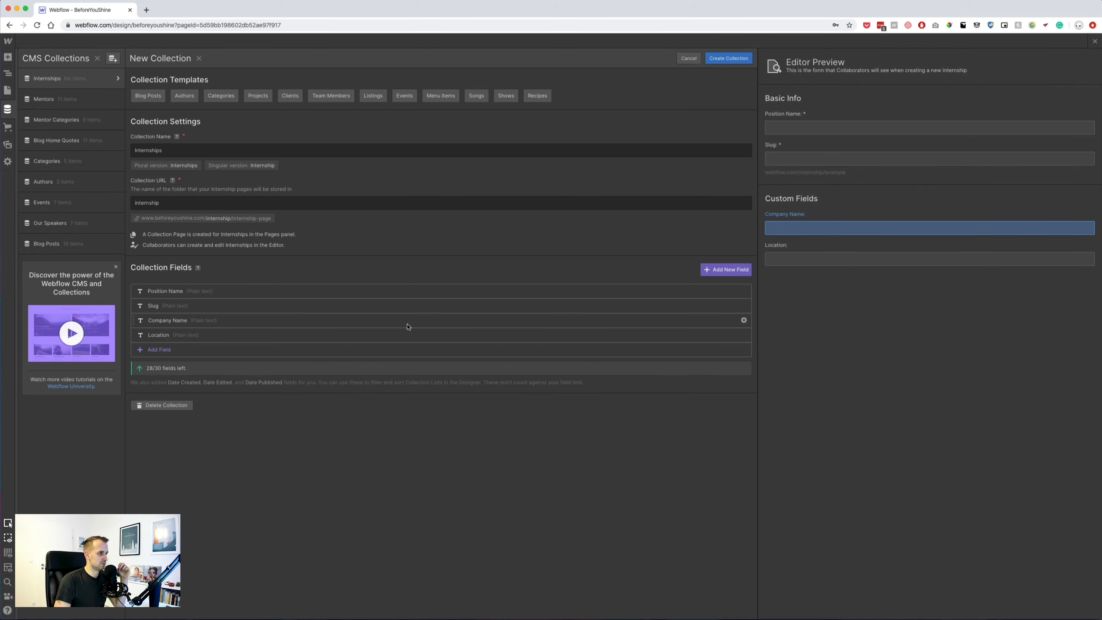
Delete the Company Name field.
click(743, 321)
click(698, 319)
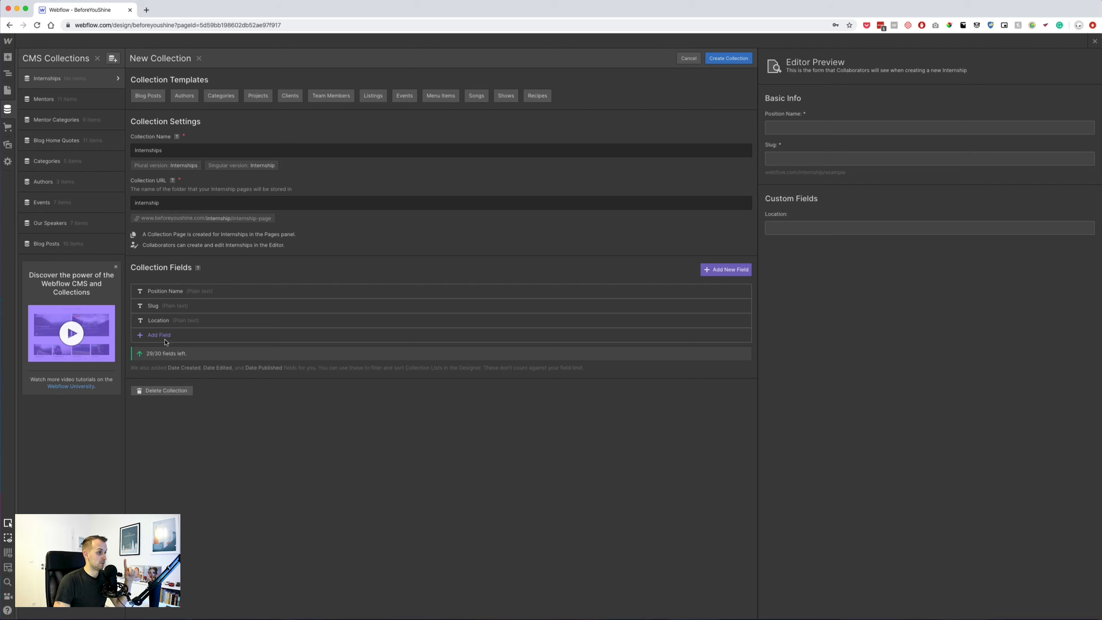
key(super+Tab)
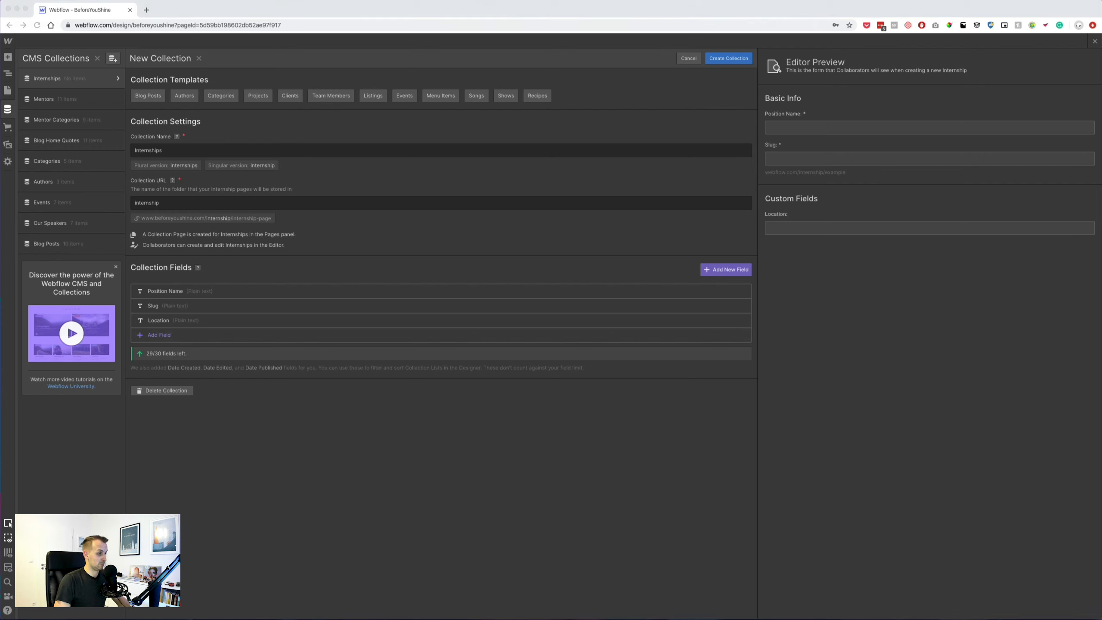
click(308, 411)
drag(305, 410, 776, 443)
drag(610, 397, 719, 435)
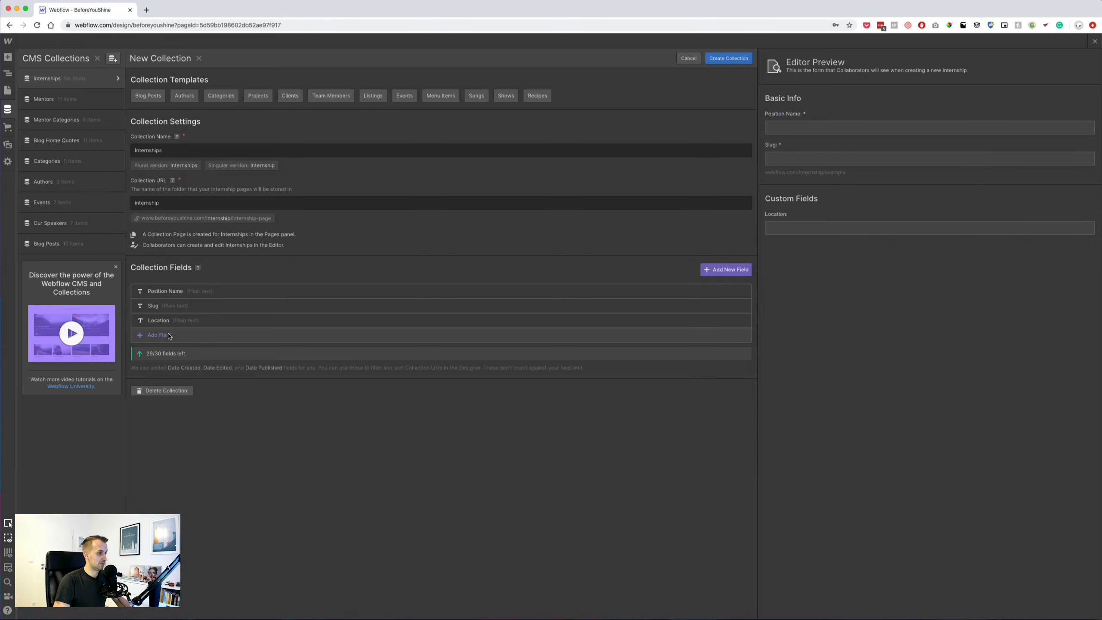
Add plain-text fields Salary and Time (Per Week).
click(169, 336)
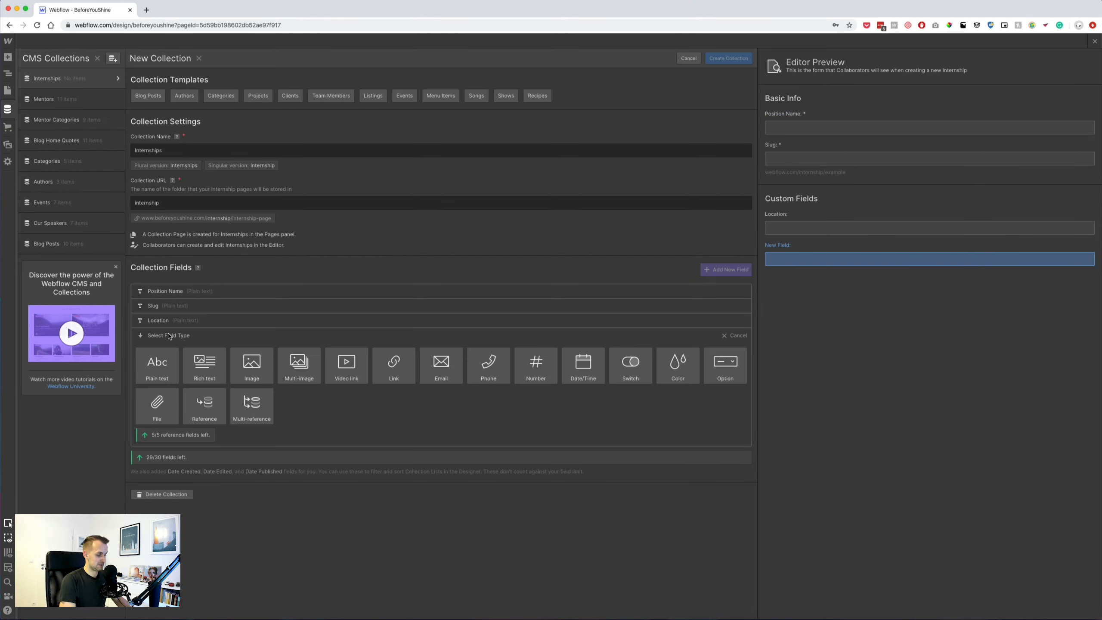
click(157, 364)
text(s)
key(BackSpace)
text(Salary)
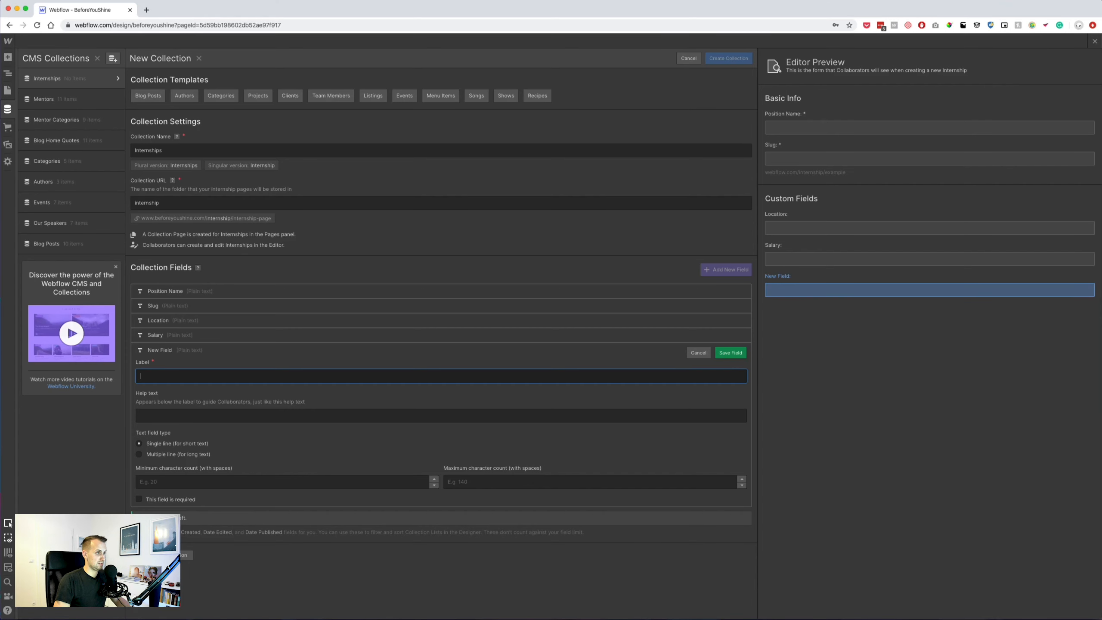
text(d)
key(BackSpace)
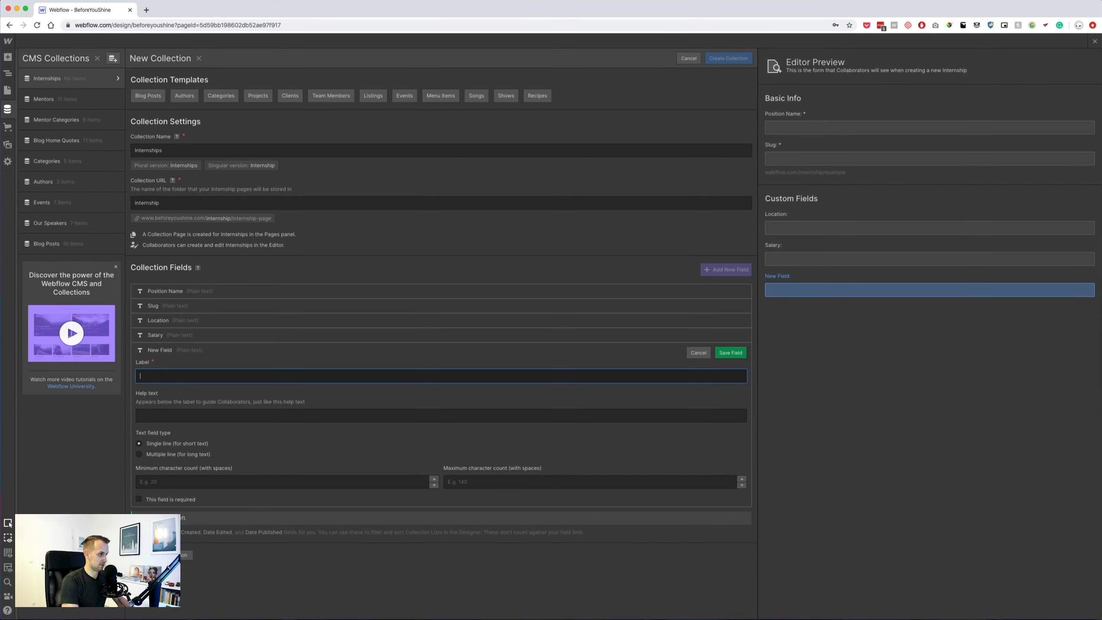
text(Time)
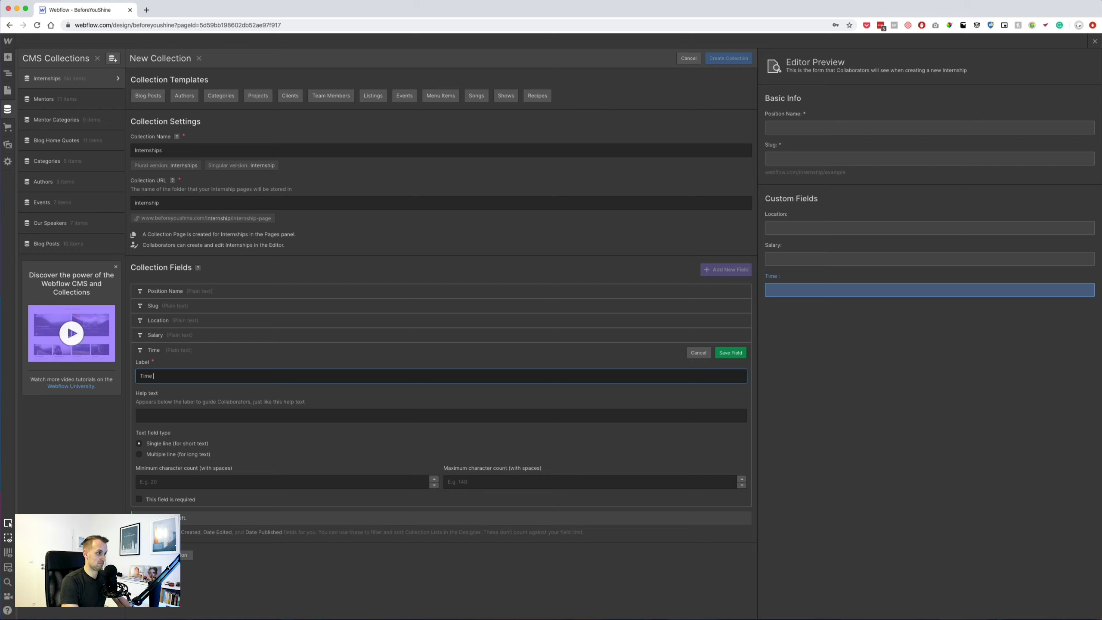
text((Per Week))
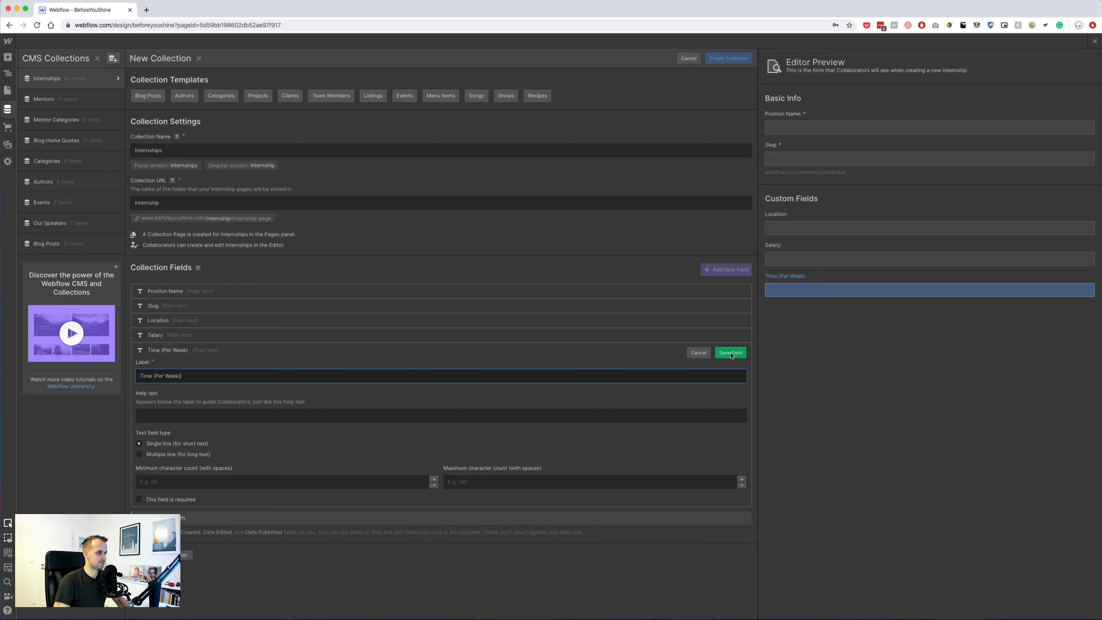
click(730, 353)
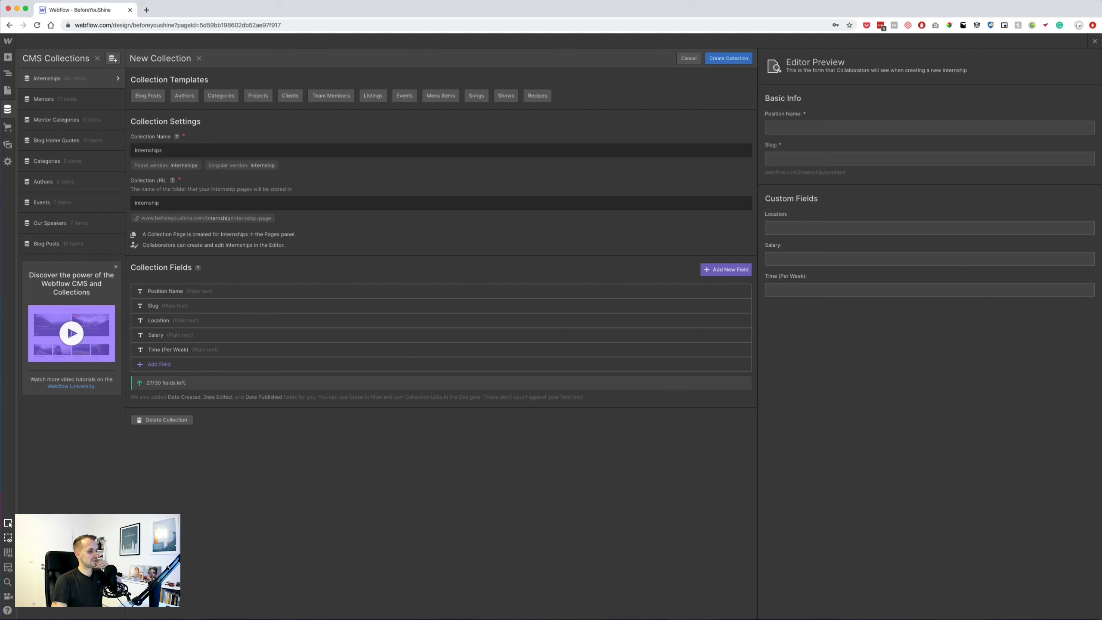
Add a rich-text Internship Description field and create the Internships collection.
click(157, 364)
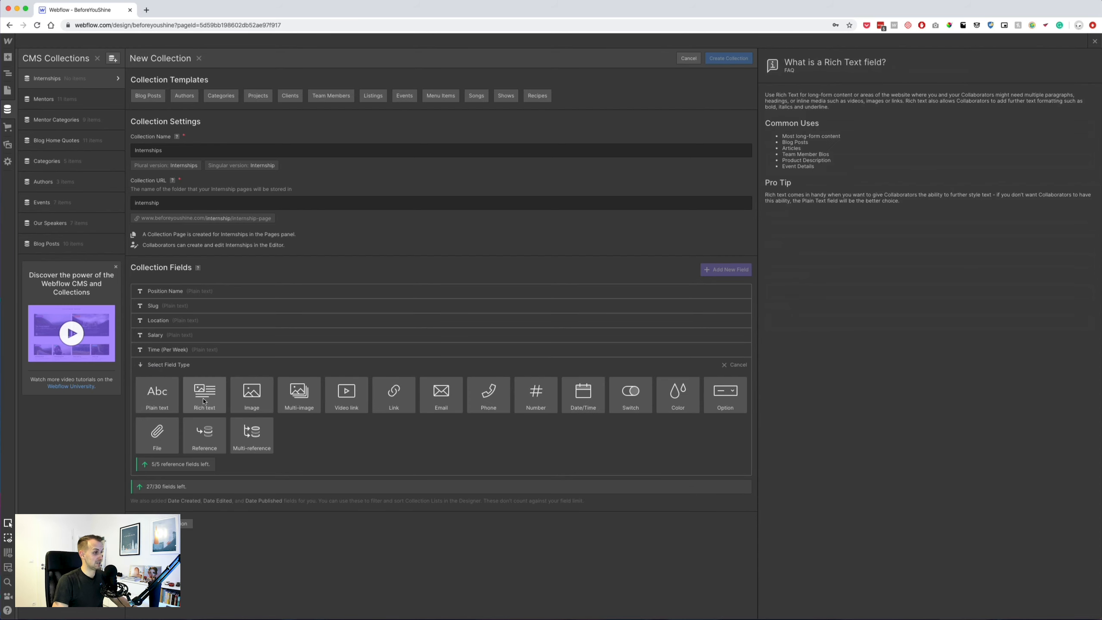
click(204, 389)
text(D)
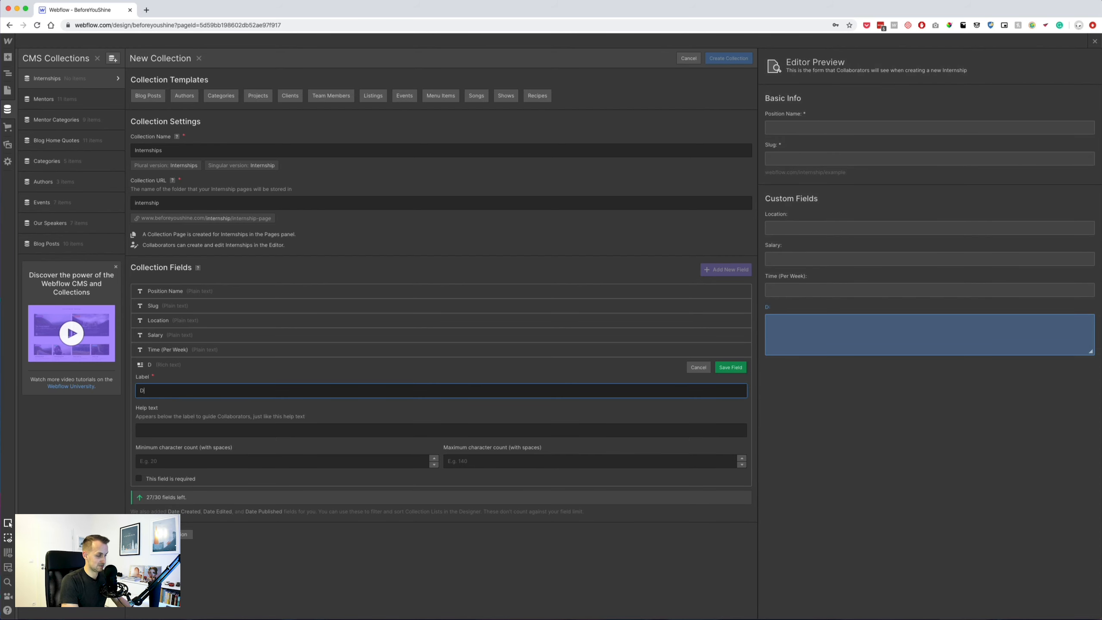
text(escript)
key(super+a)
text(Internship De)
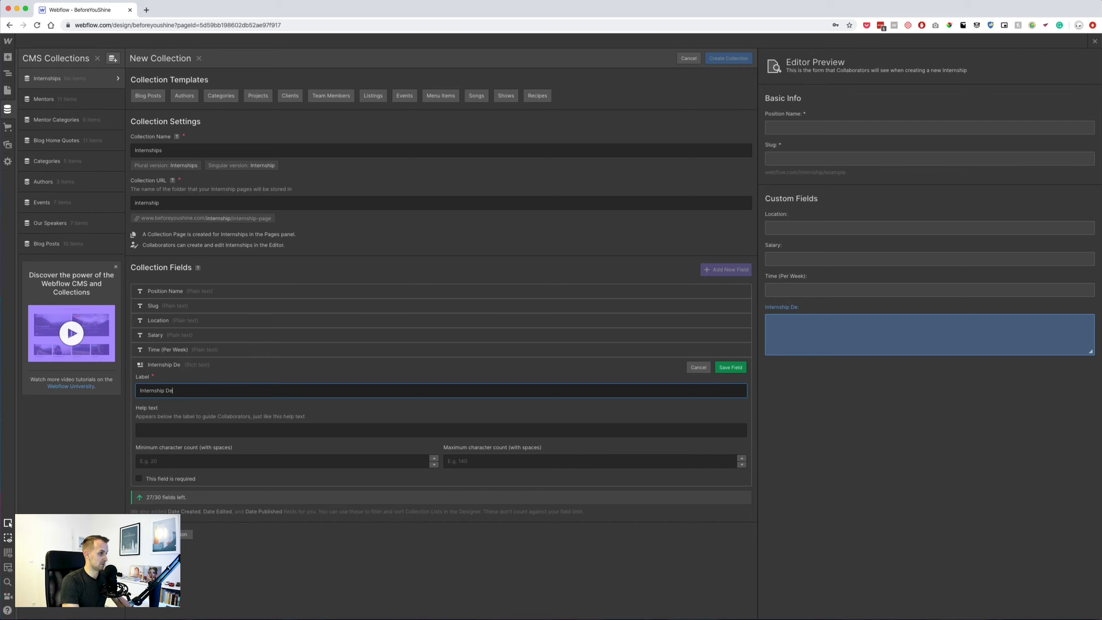
text(scription)
key(Return)
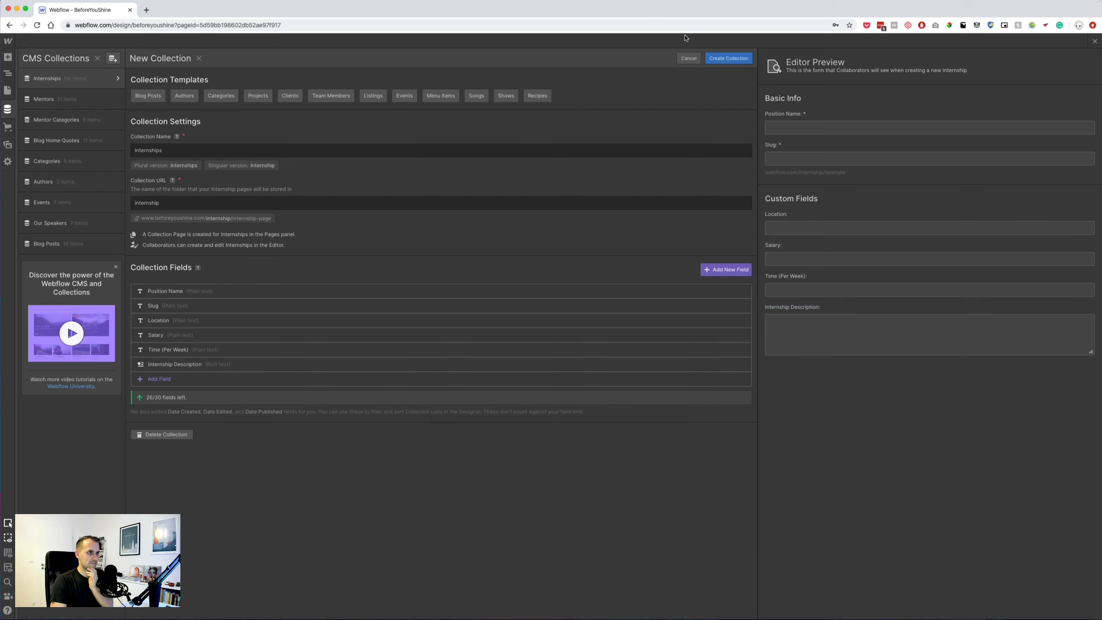
click(734, 61)
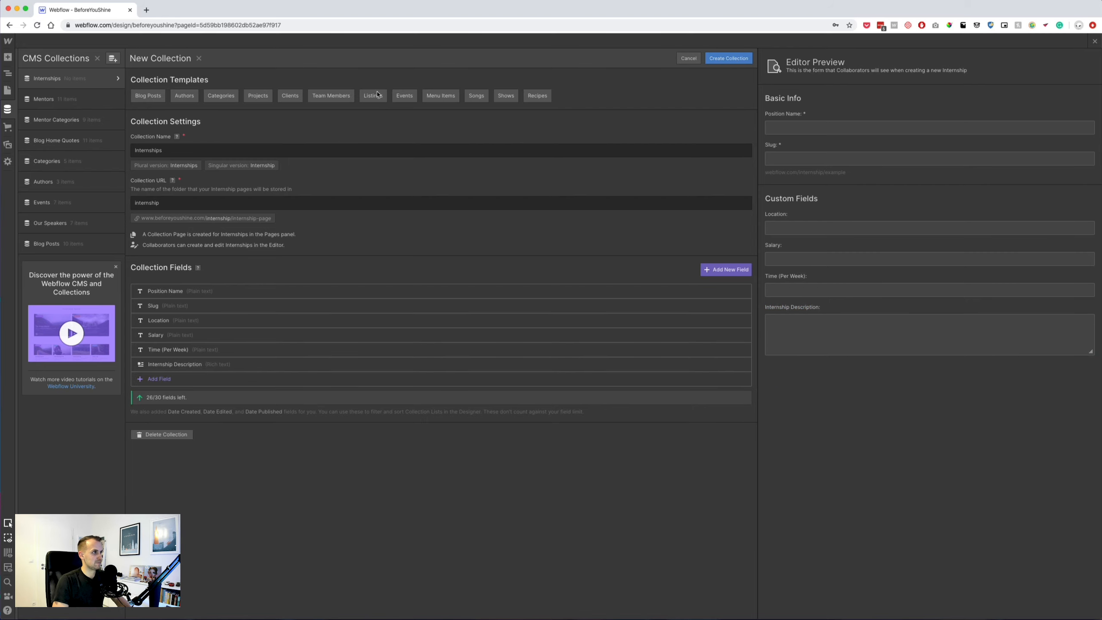
Start a new collection named Jobs - Companies with collection URL company.
click(113, 59)
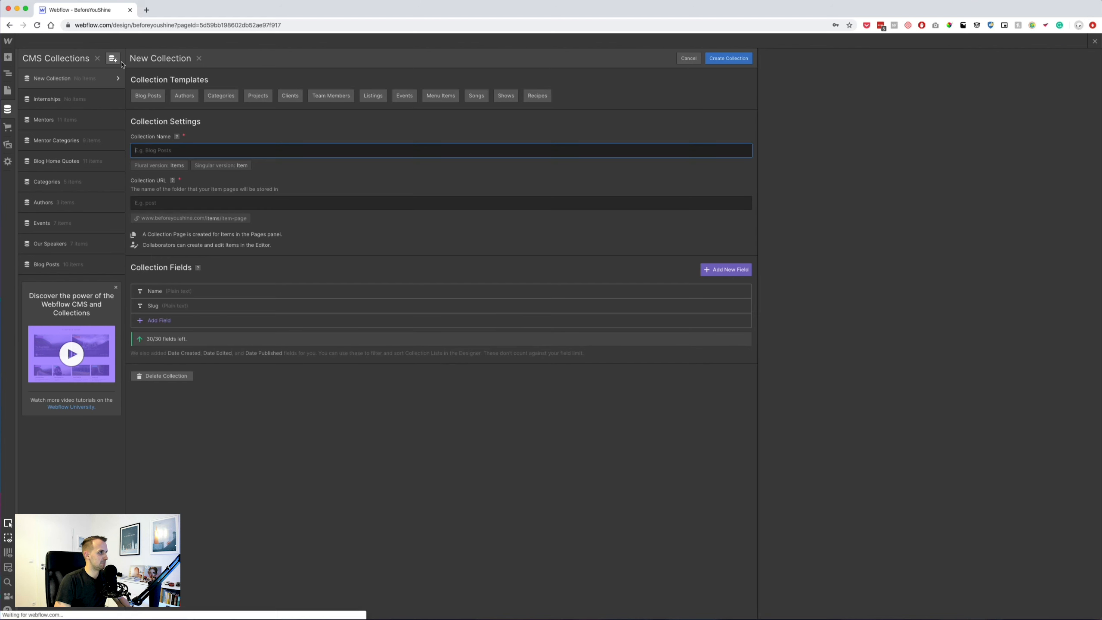
text(Jobs - Com)
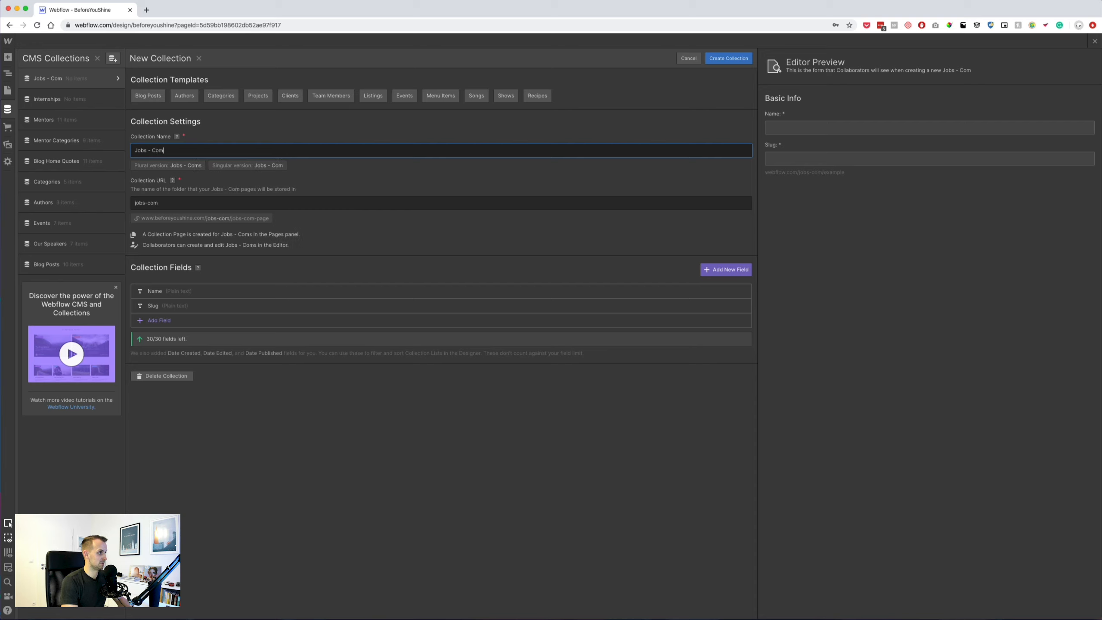
text(panies)
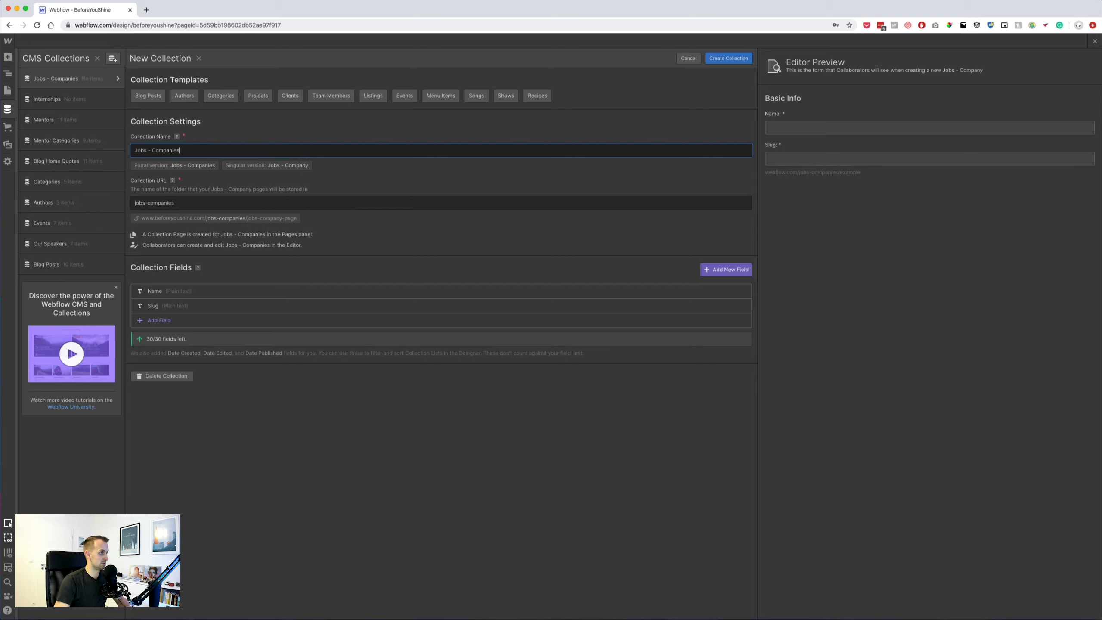
key(Tab)
text(co)
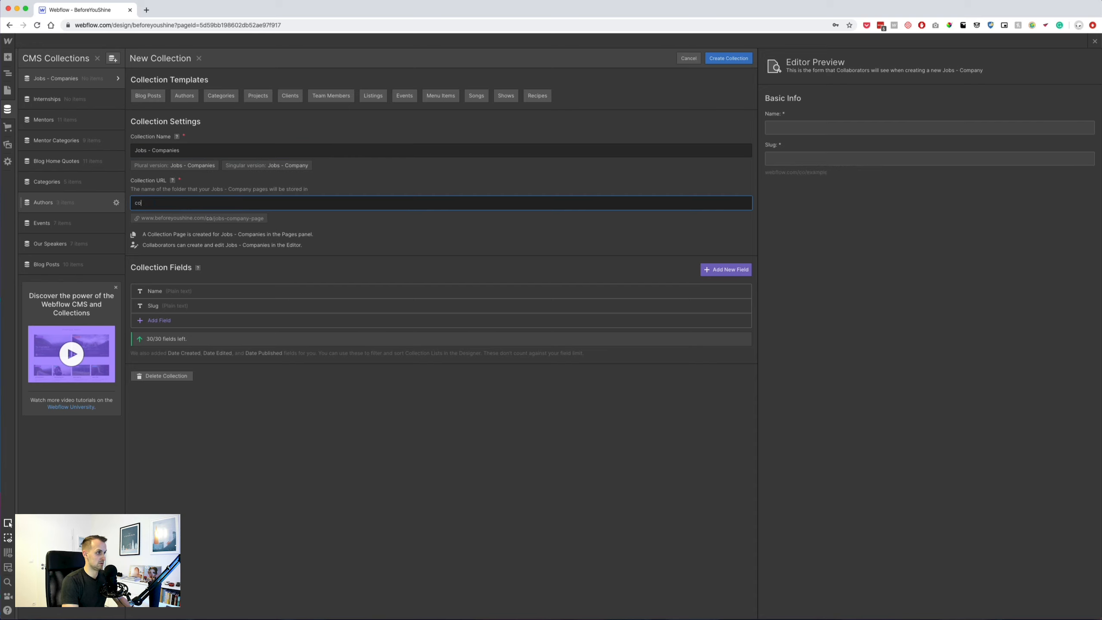
text(mpany)
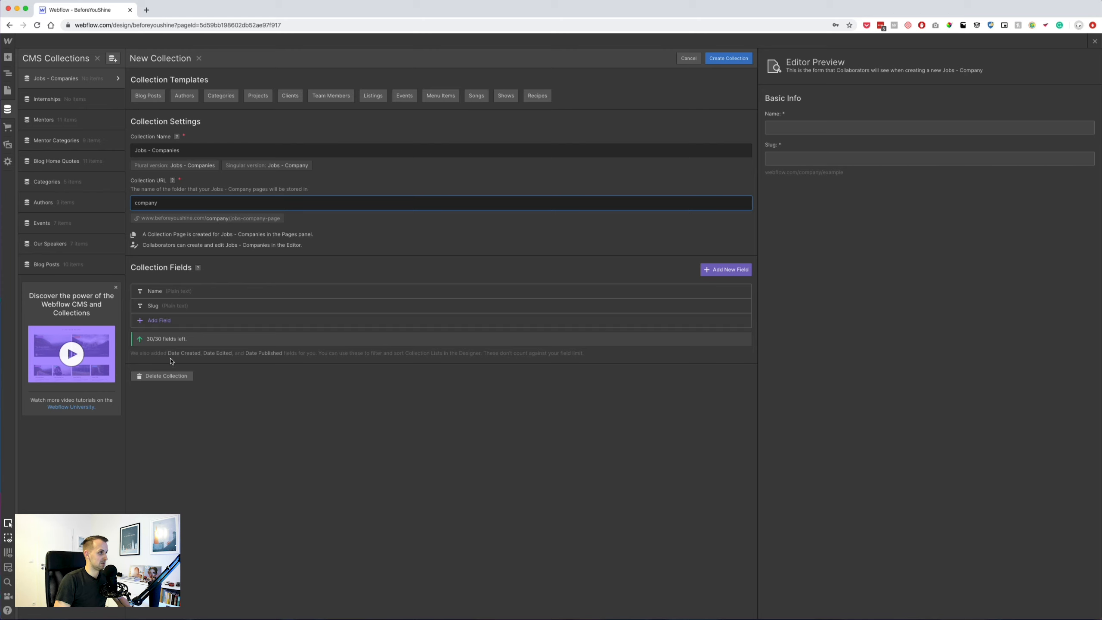
Add an Icon image field and create the Jobs - Companies collection.
click(160, 320)
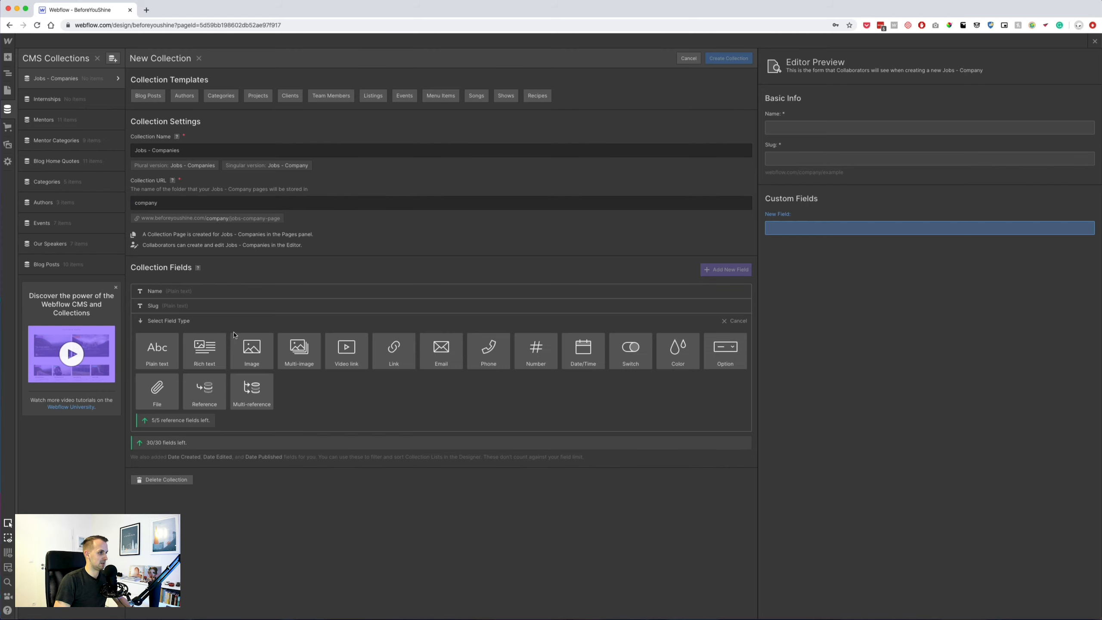
click(249, 349)
text(Icon)
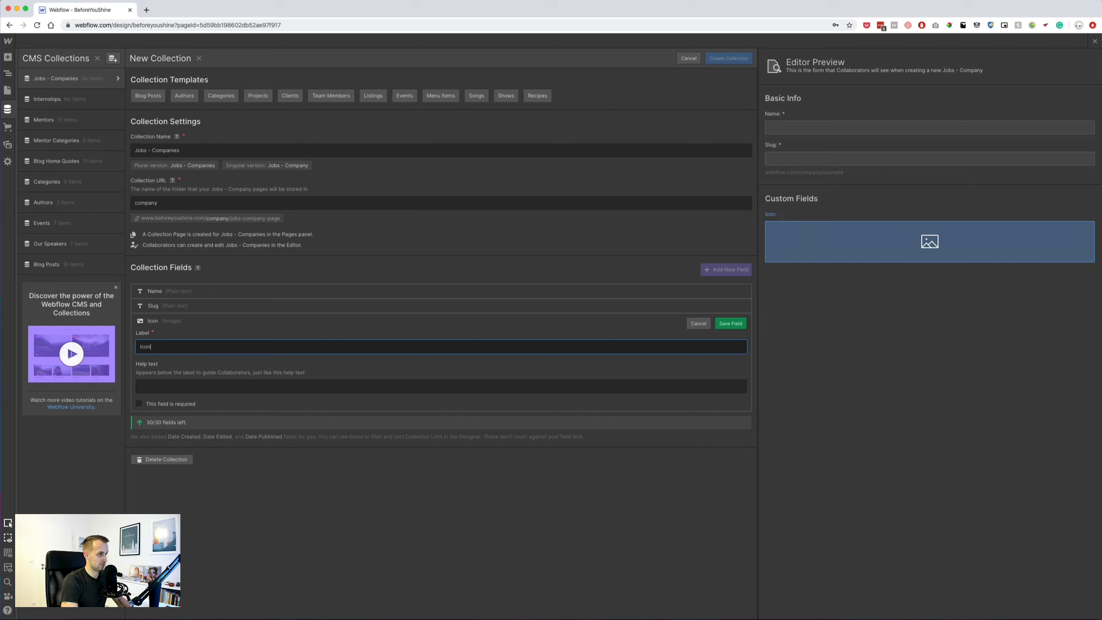
click(730, 323)
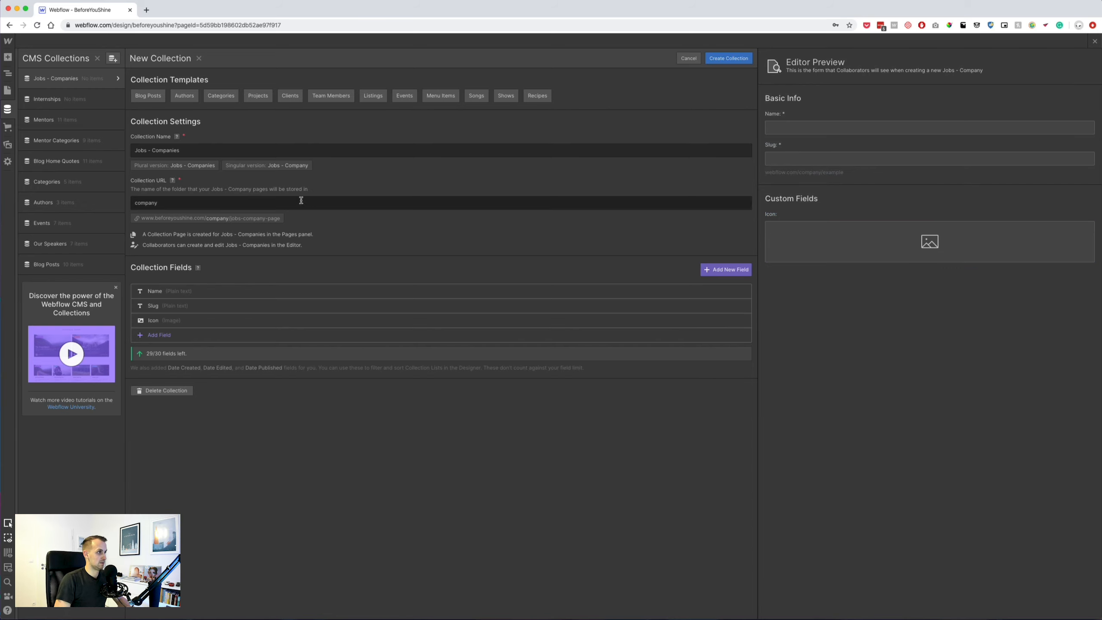
click(723, 59)
Add a required reference field Company to Internships, linked to Jobs - Companies, placed under Slug.
click(73, 99)
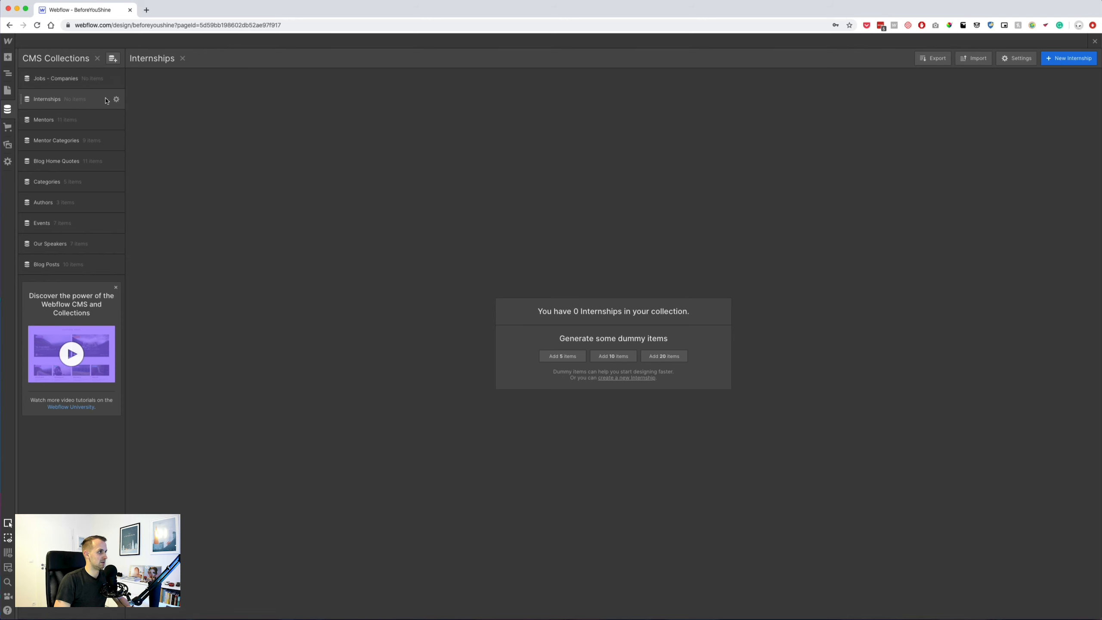
click(117, 99)
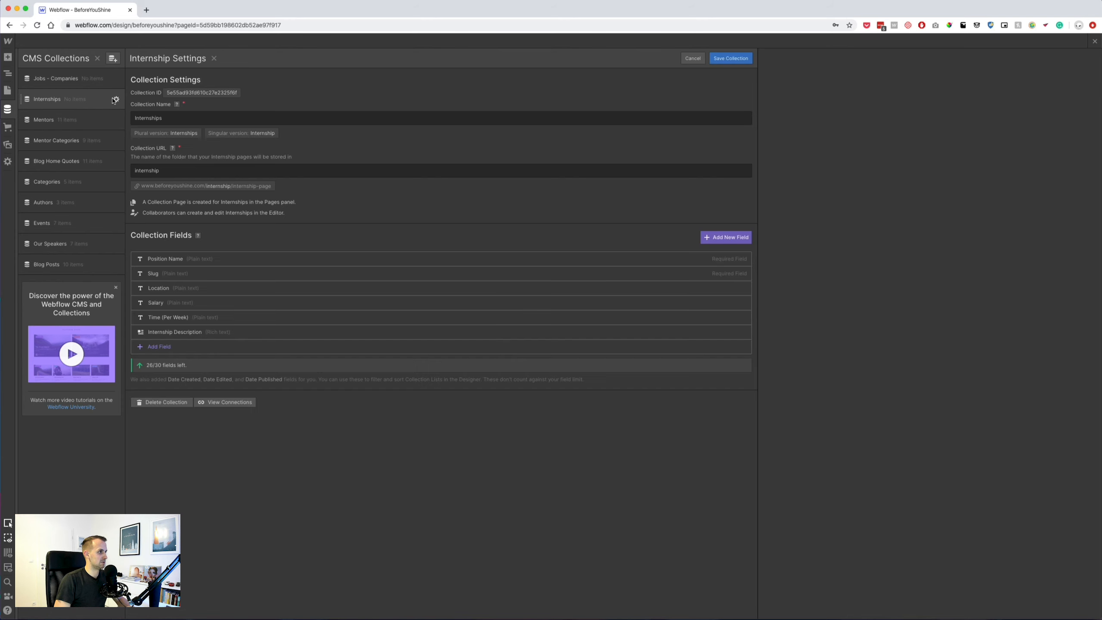
click(732, 238)
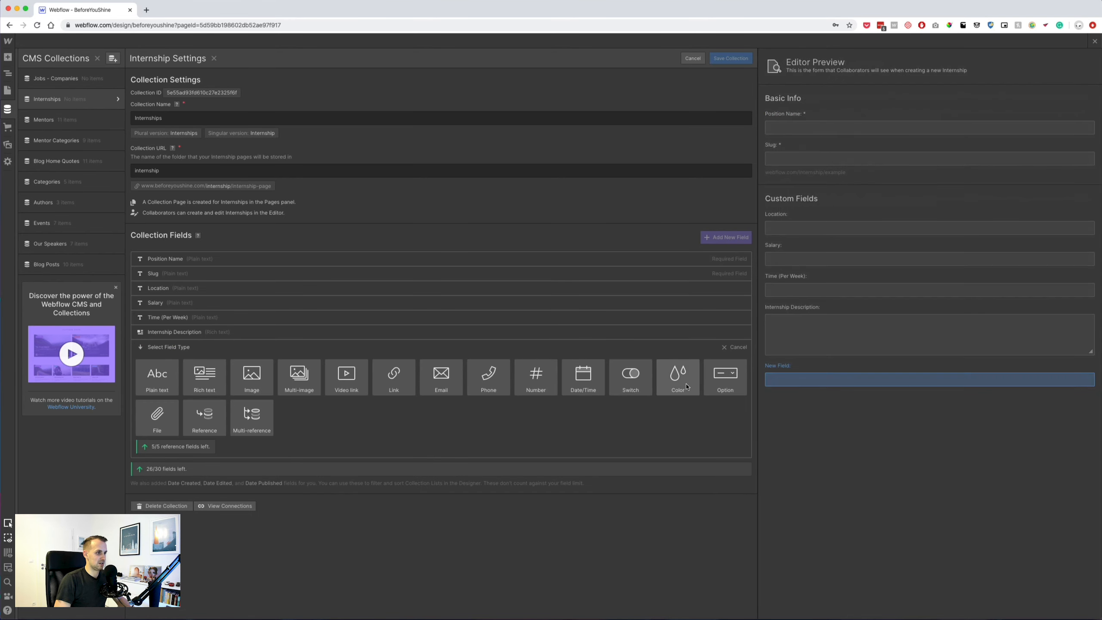
click(205, 417)
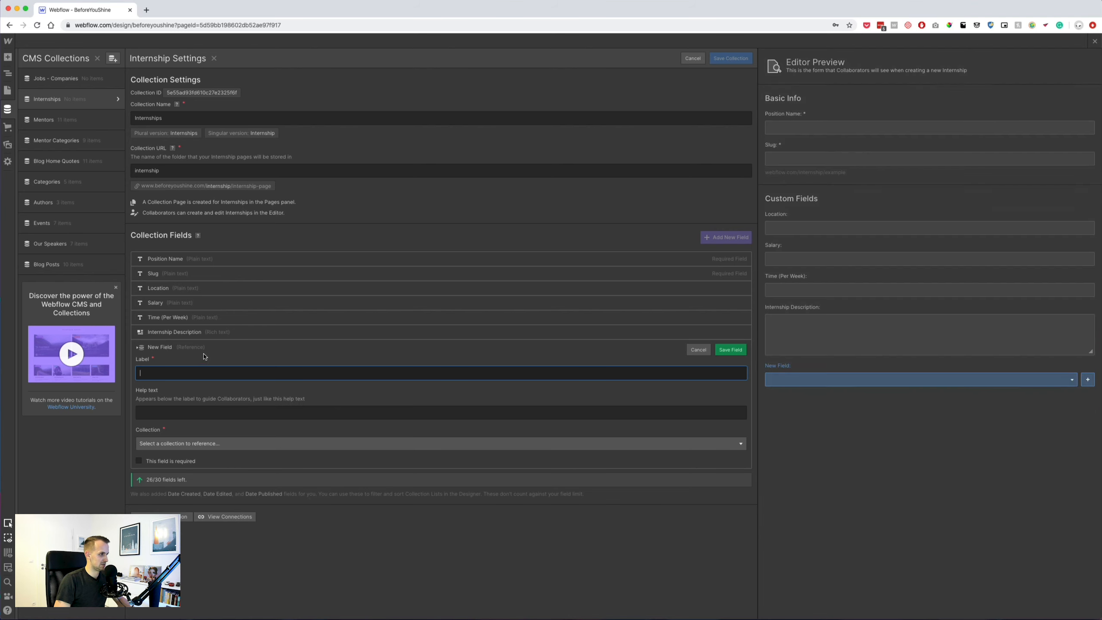
text(Comap)
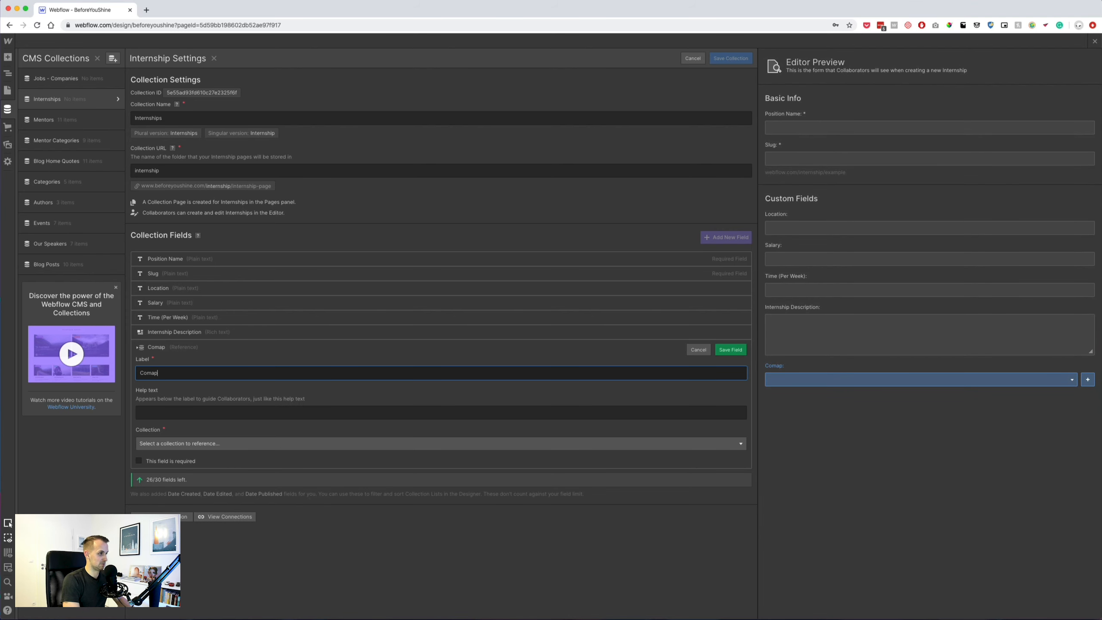
key(BackSpace)
key(BackSpace)
text(pany)
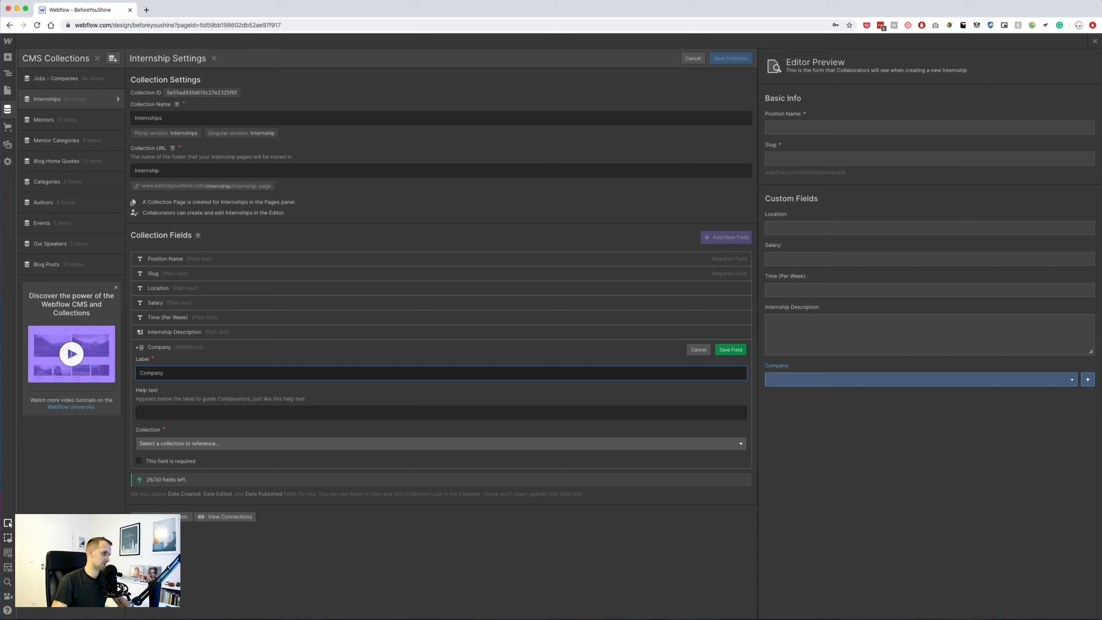
click(198, 445)
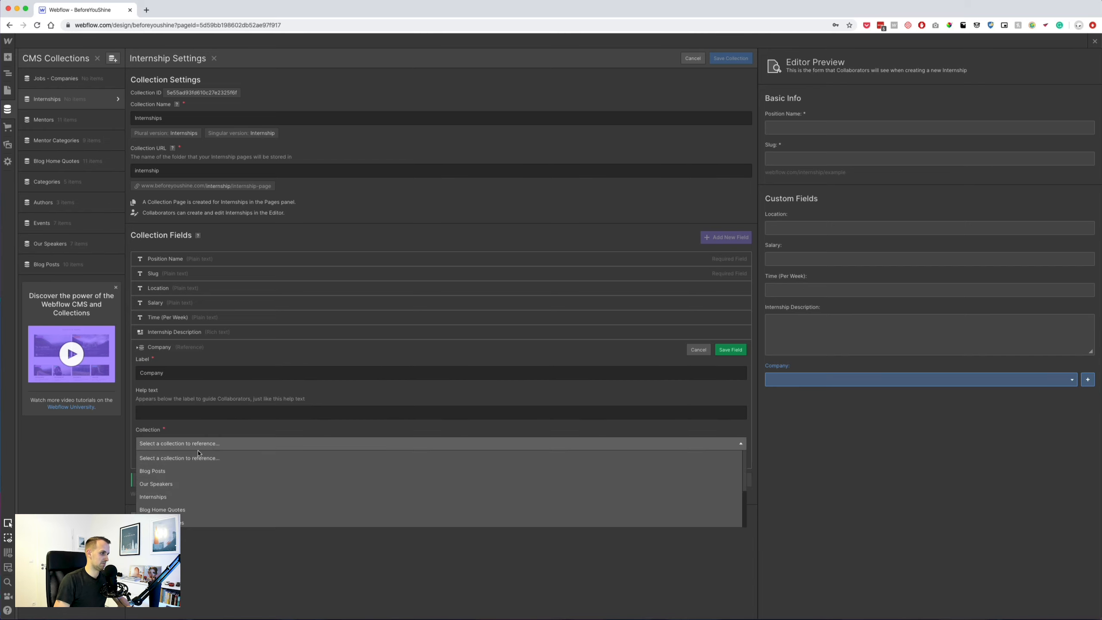
click(163, 522)
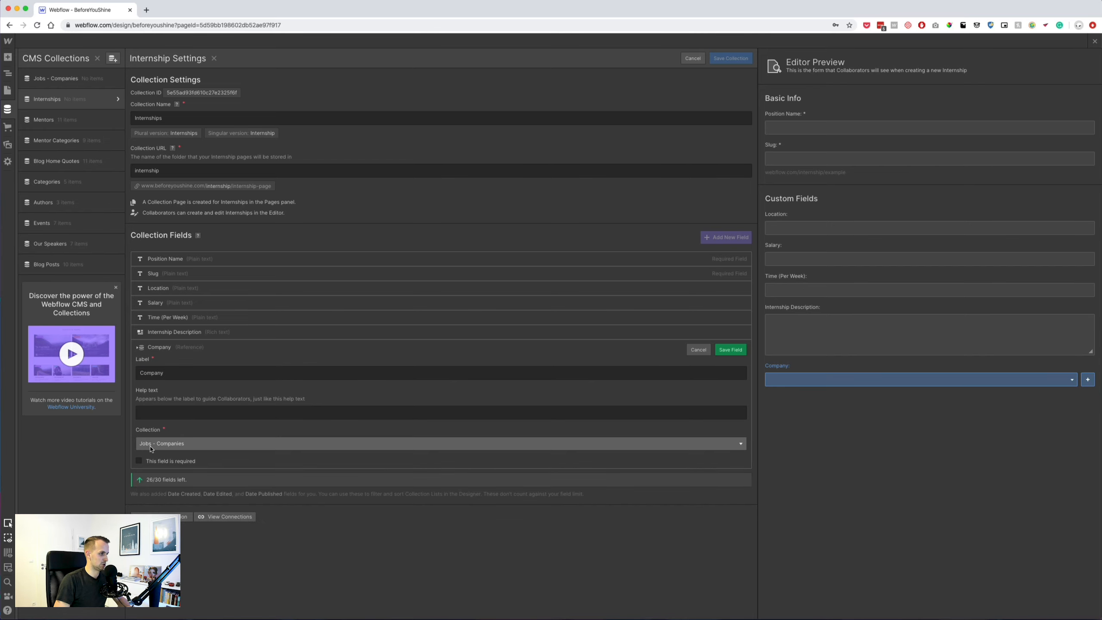
click(139, 460)
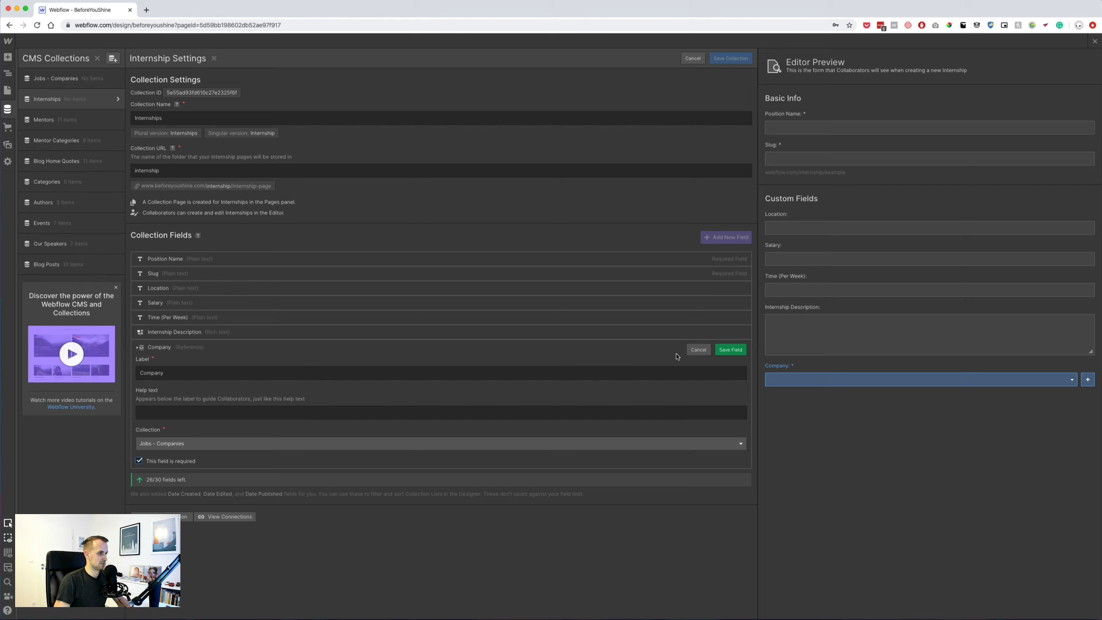
click(731, 349)
drag(133, 317, 134, 275)
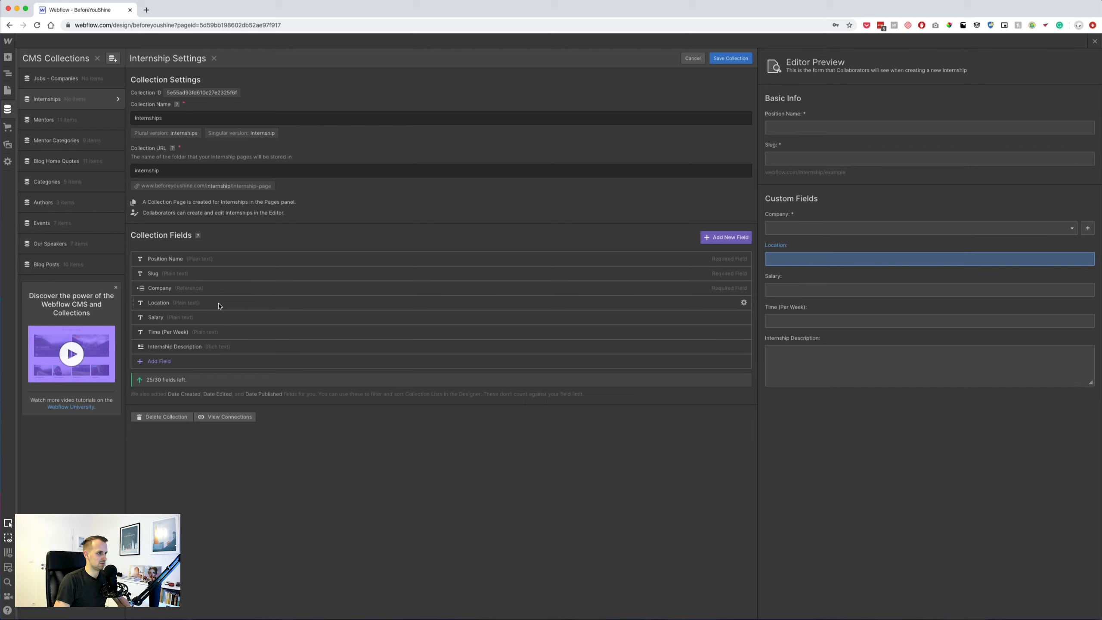
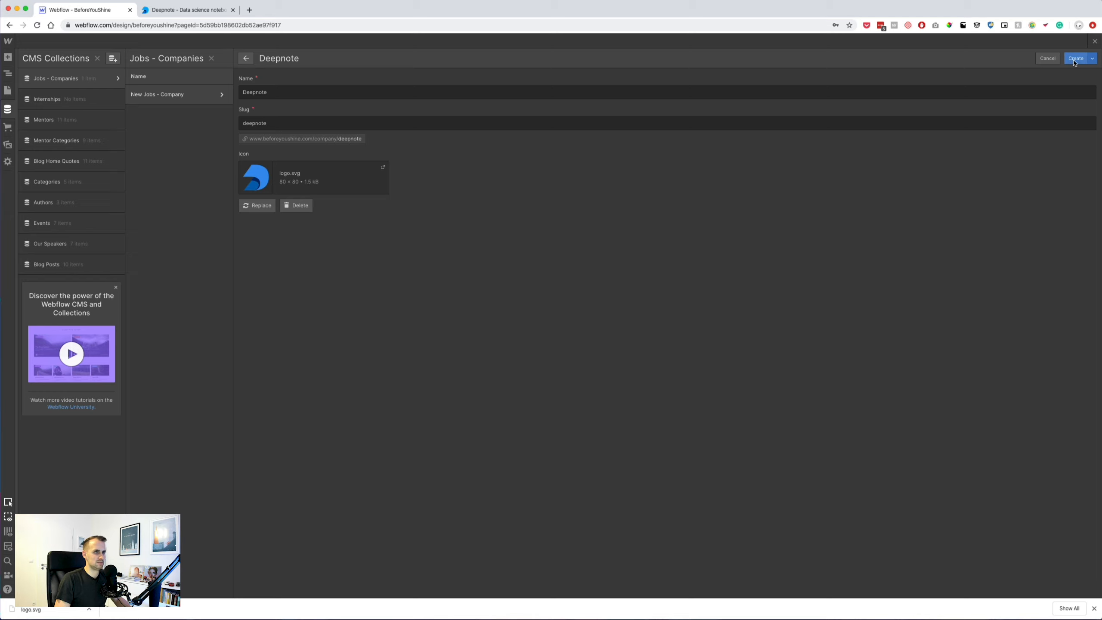
Add a Data Scientist internship at Deepnote in Prague, Czech Republic, with its details and description.
click(67, 100)
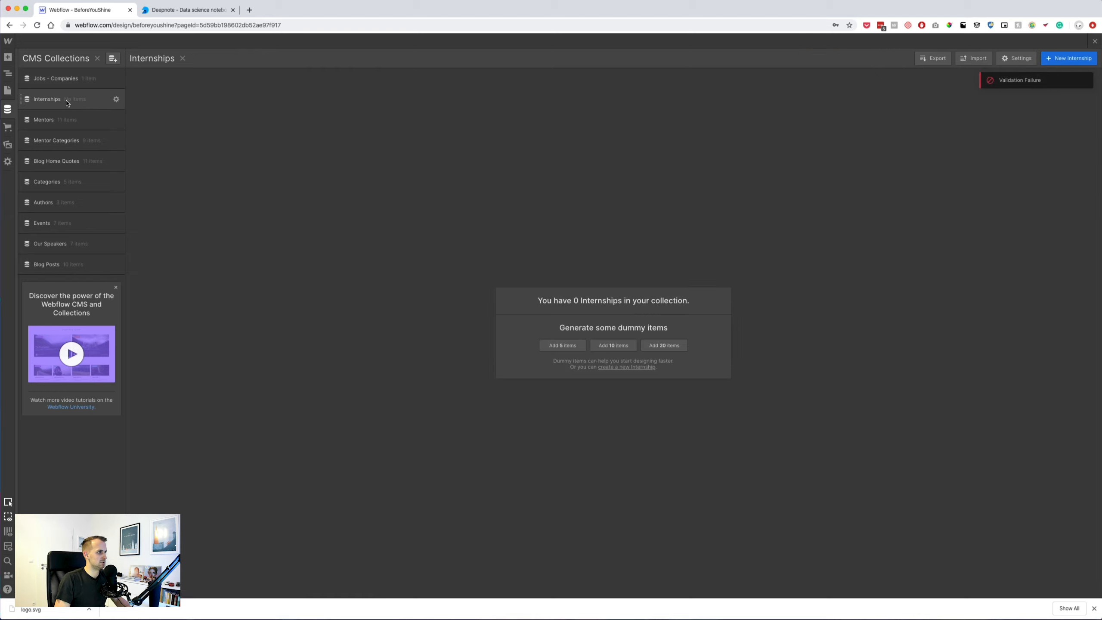
click(1057, 62)
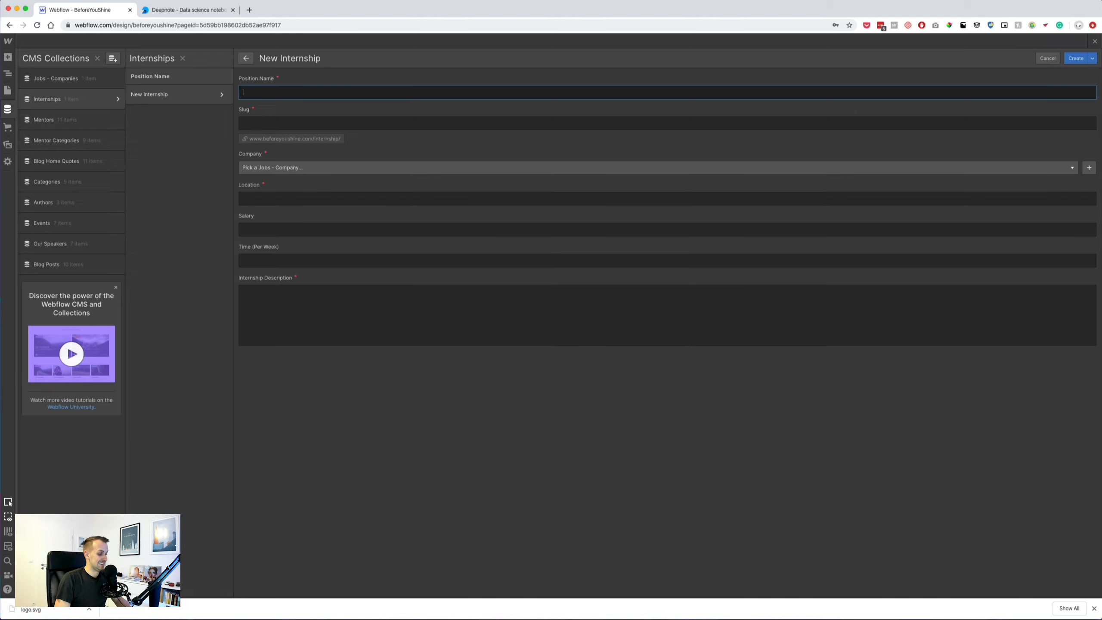
key(super+Tab)
double_click(363, 188)
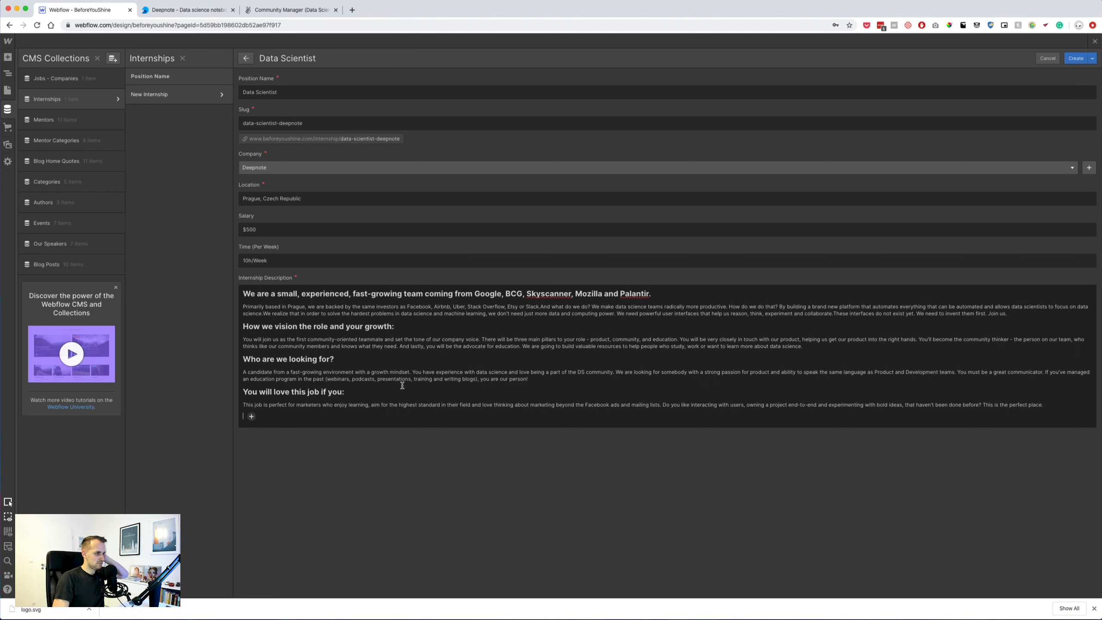
key(BackSpace)
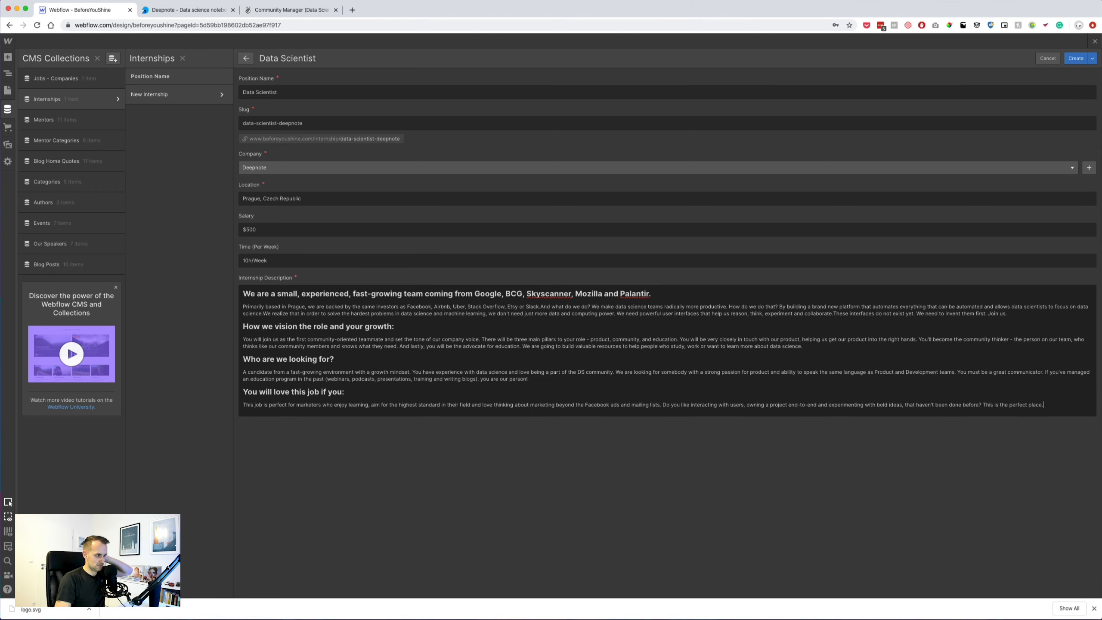
click(1078, 59)
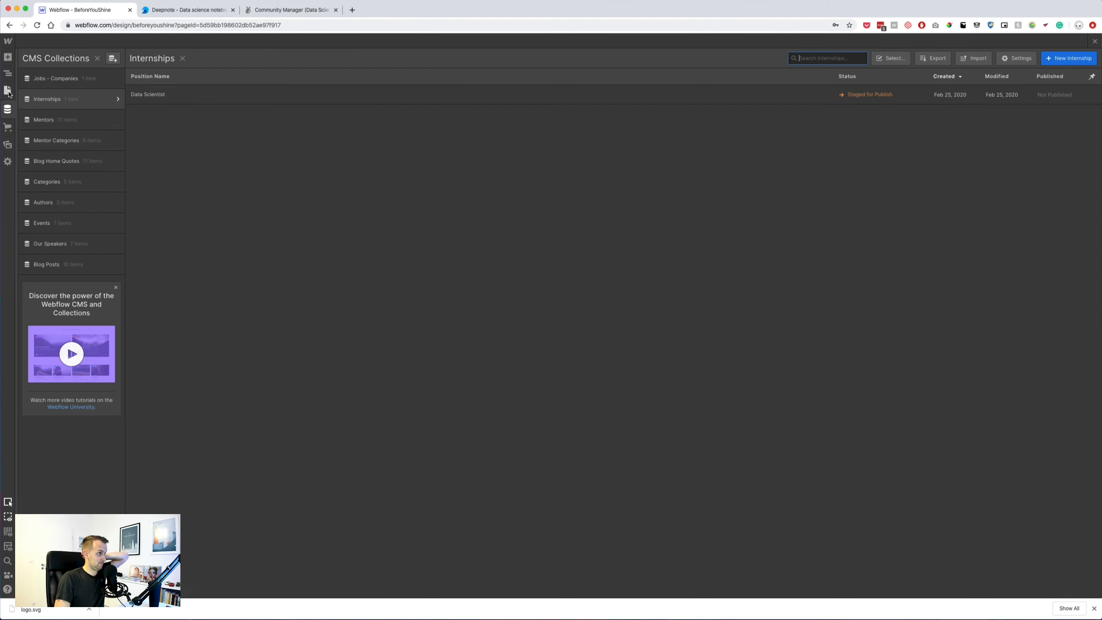
On the Internships page, select the outer left-column Div Block in the Navigator.
click(8, 90)
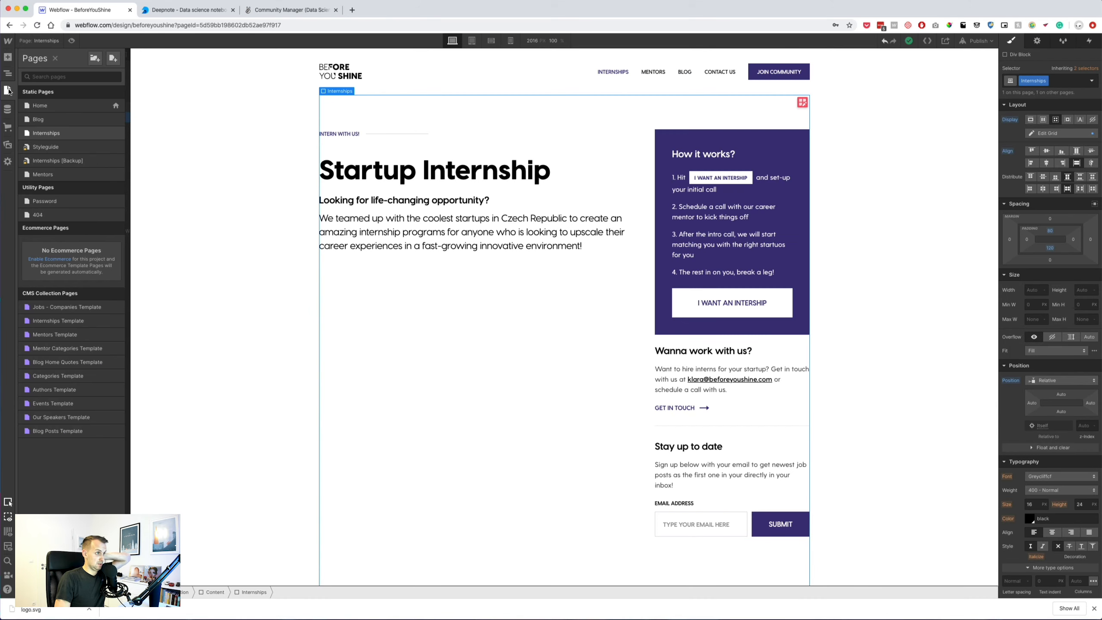
key(z)
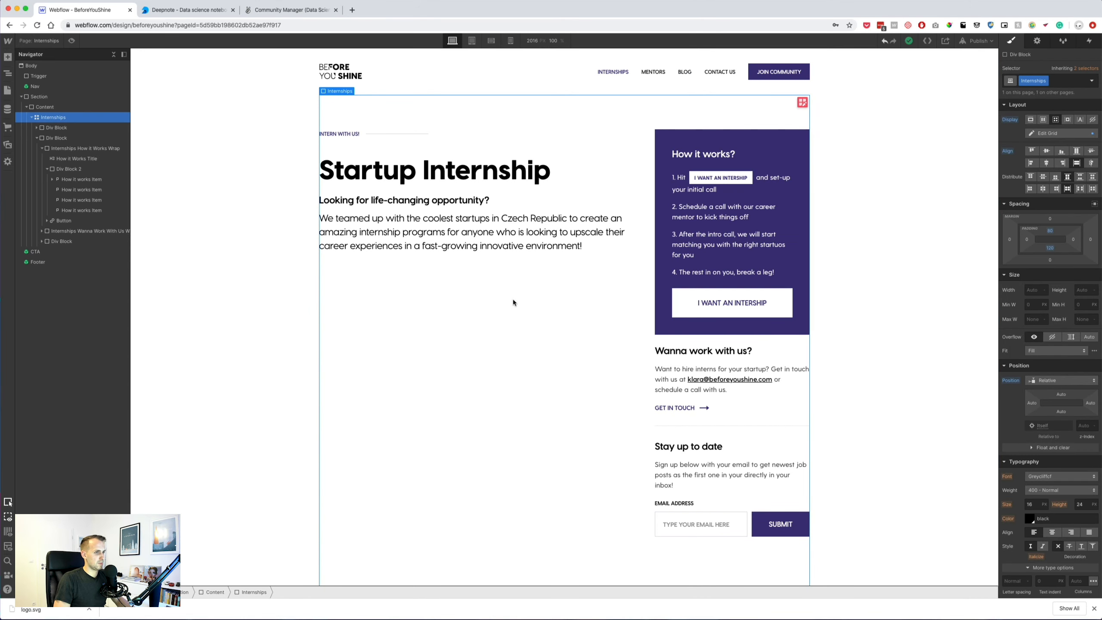
click(38, 138)
click(60, 130)
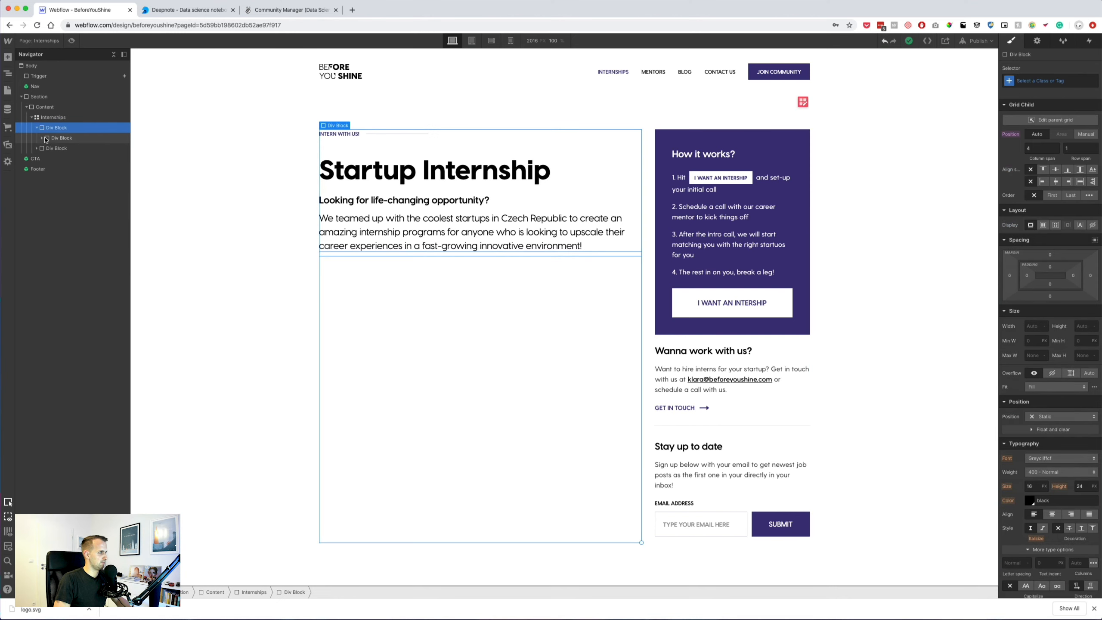
click(65, 137)
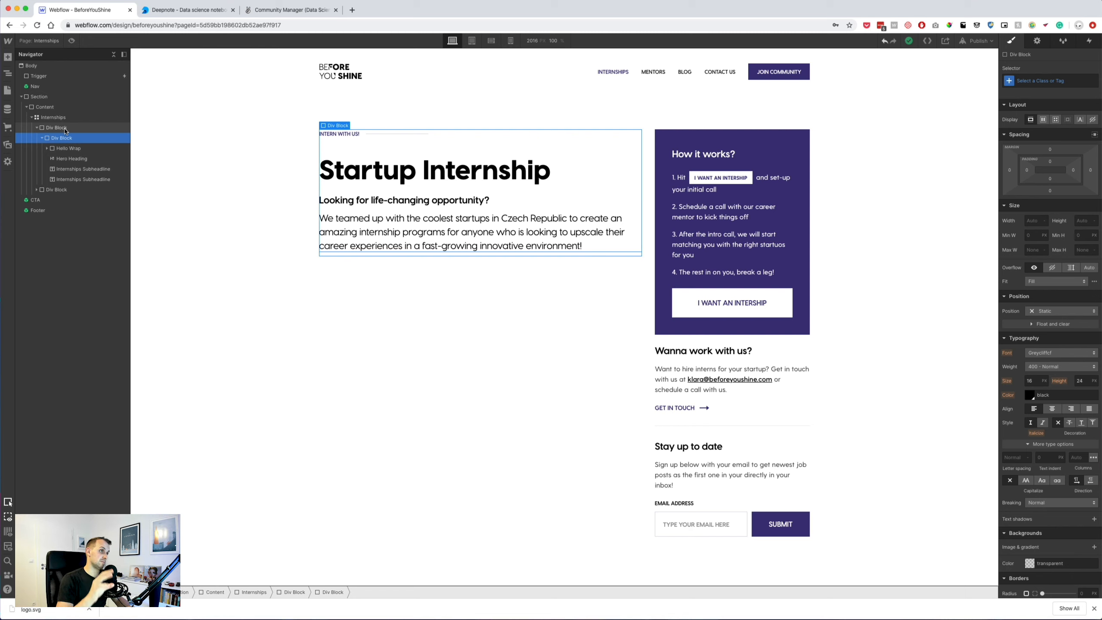
click(65, 128)
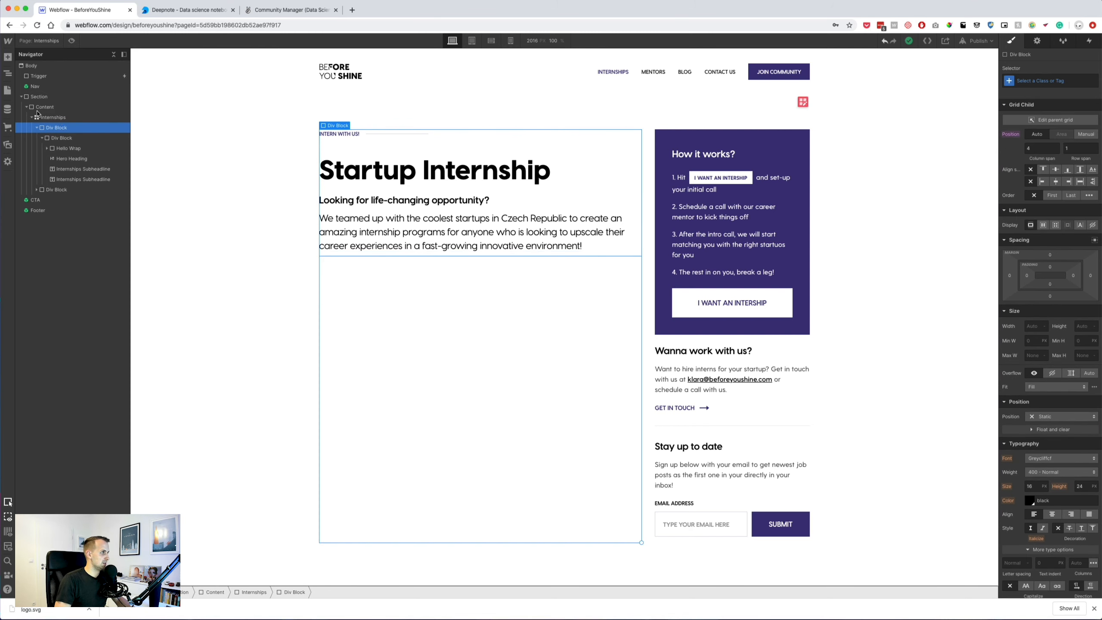
Add a Collection List bound to Internships in the left column and select its item.
click(8, 57)
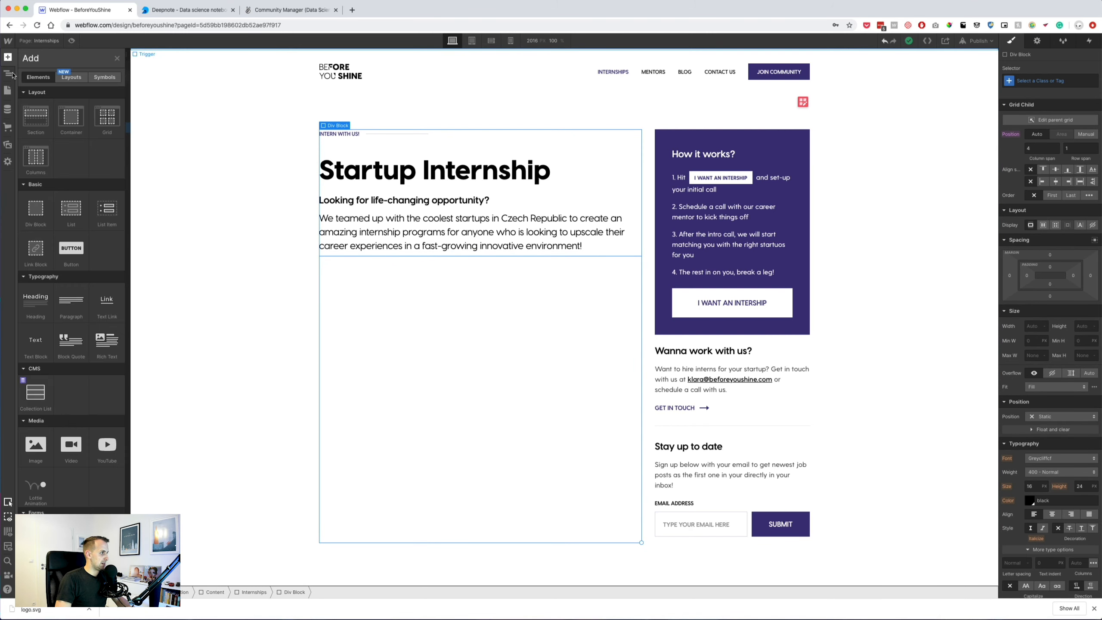
click(39, 402)
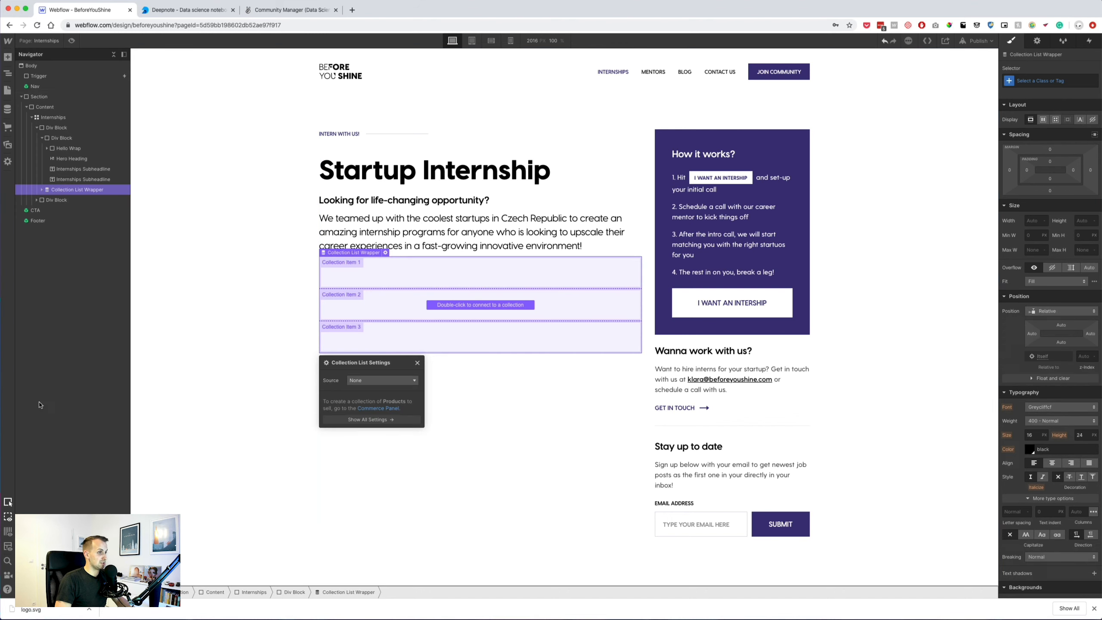
click(375, 380)
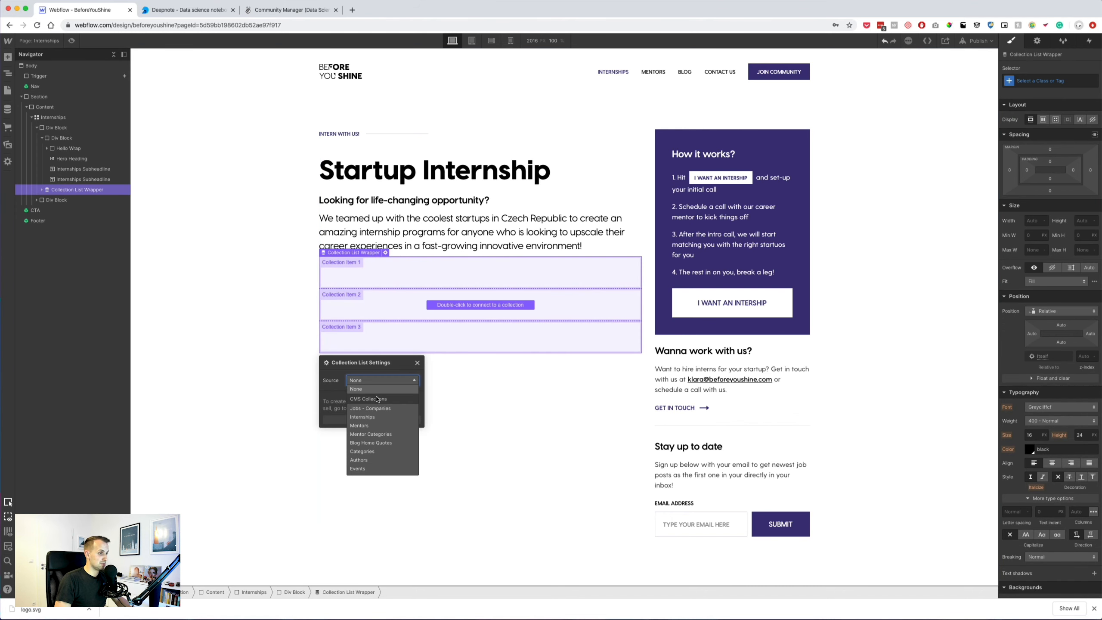
click(363, 416)
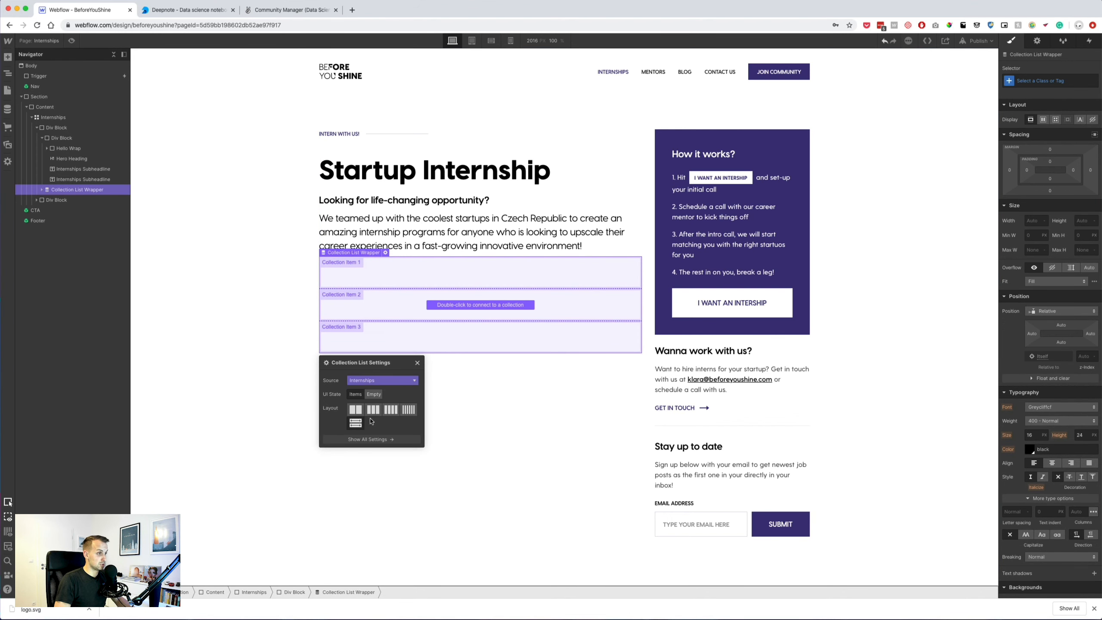
click(418, 363)
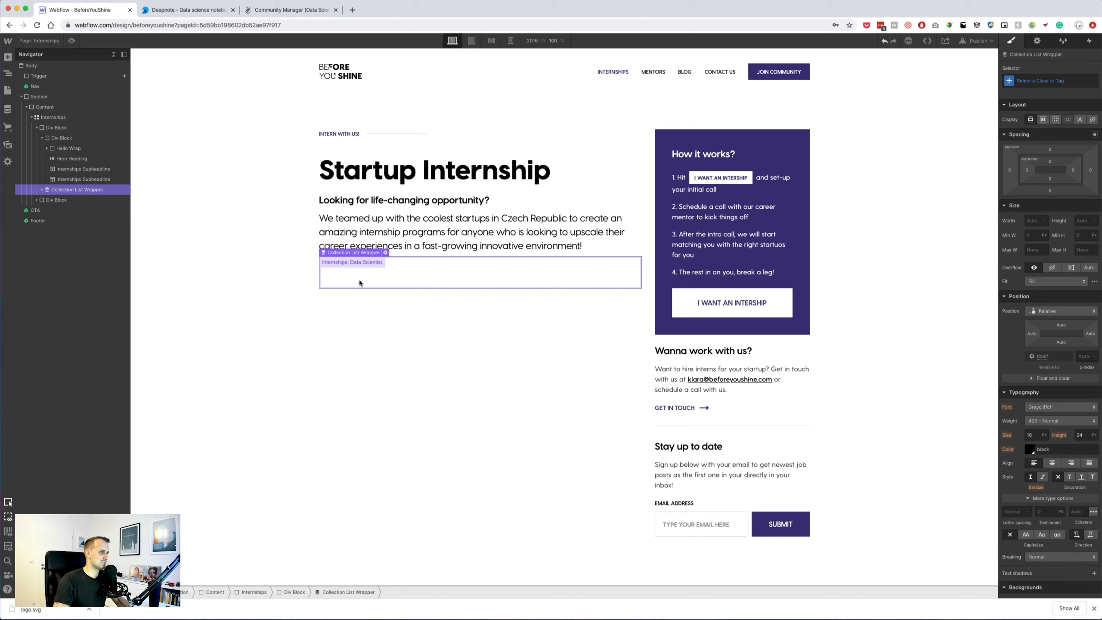
click(42, 190)
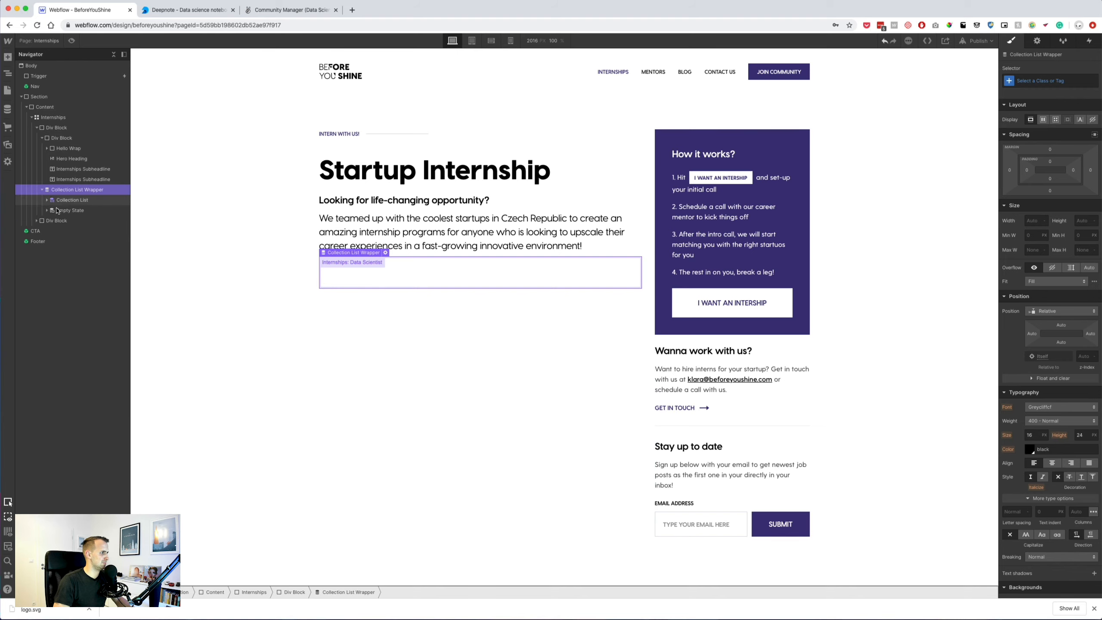
click(47, 200)
click(59, 211)
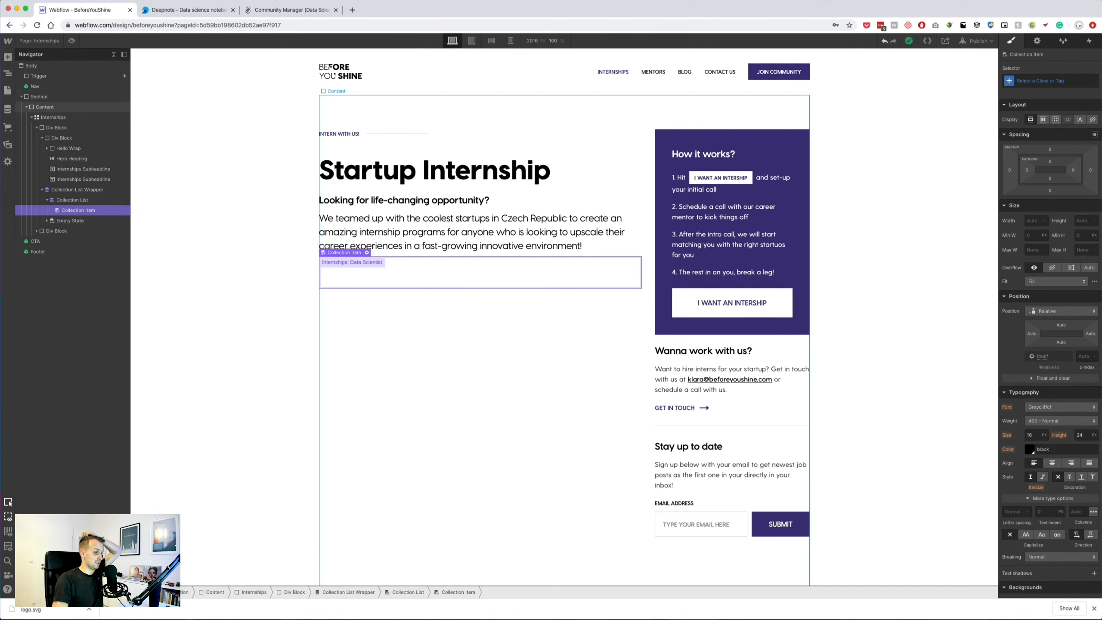
key(super+Tab)
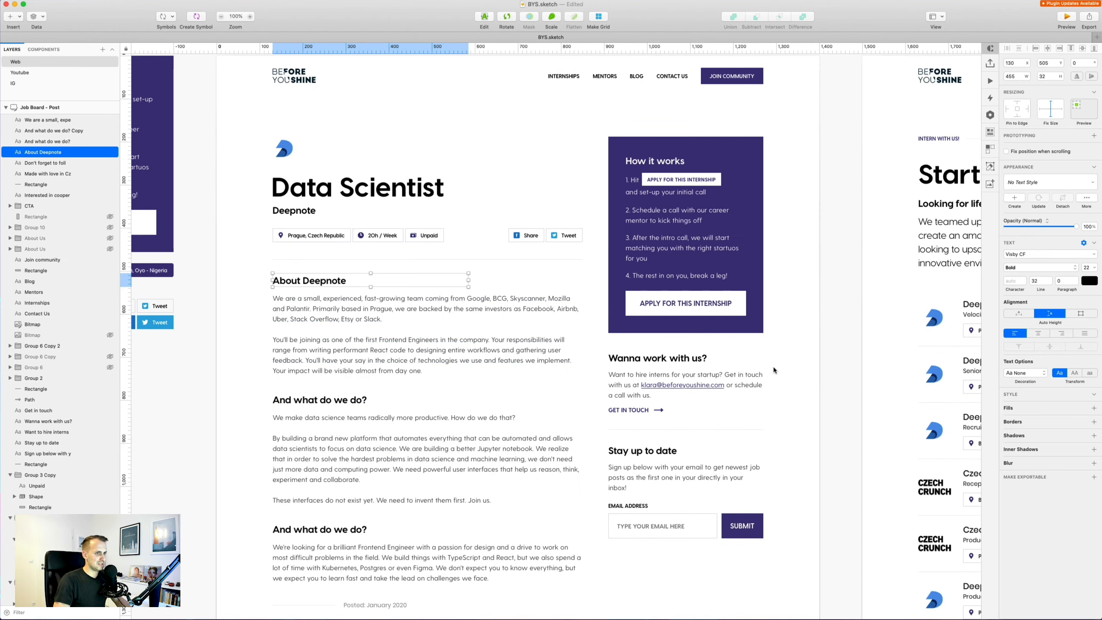
click(848, 376)
drag(848, 375, 222, 313)
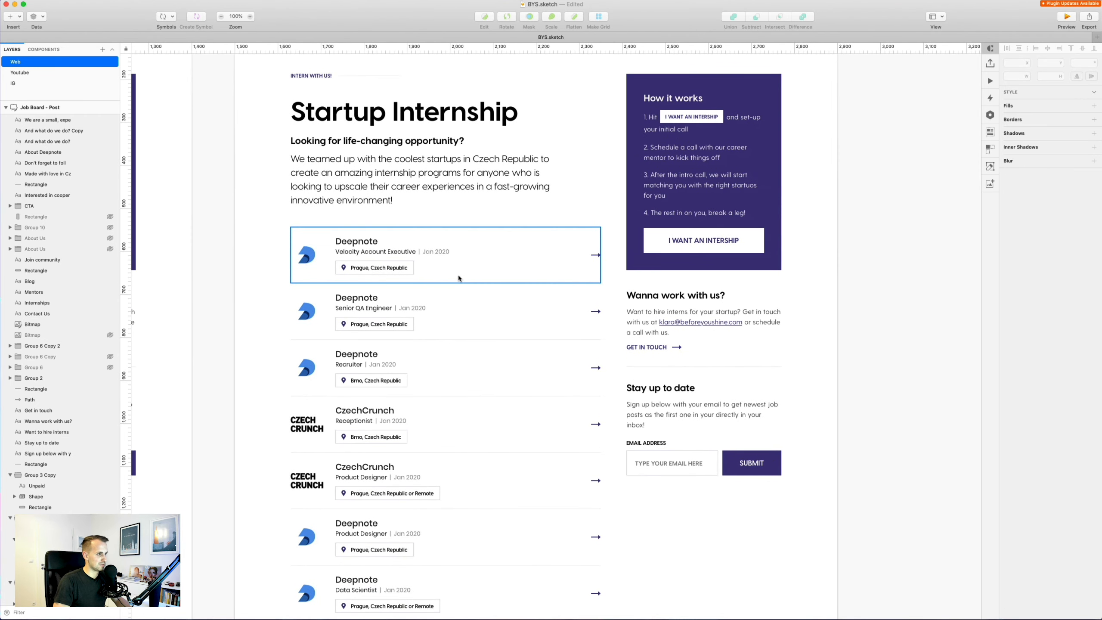
click(454, 273)
double_click(322, 260)
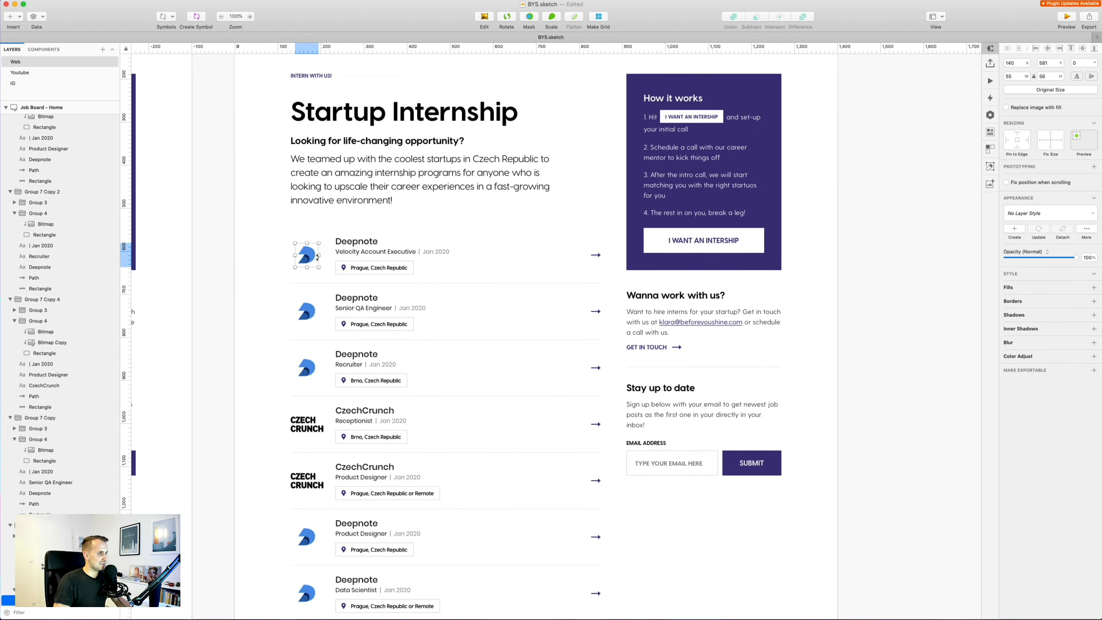
click(321, 262)
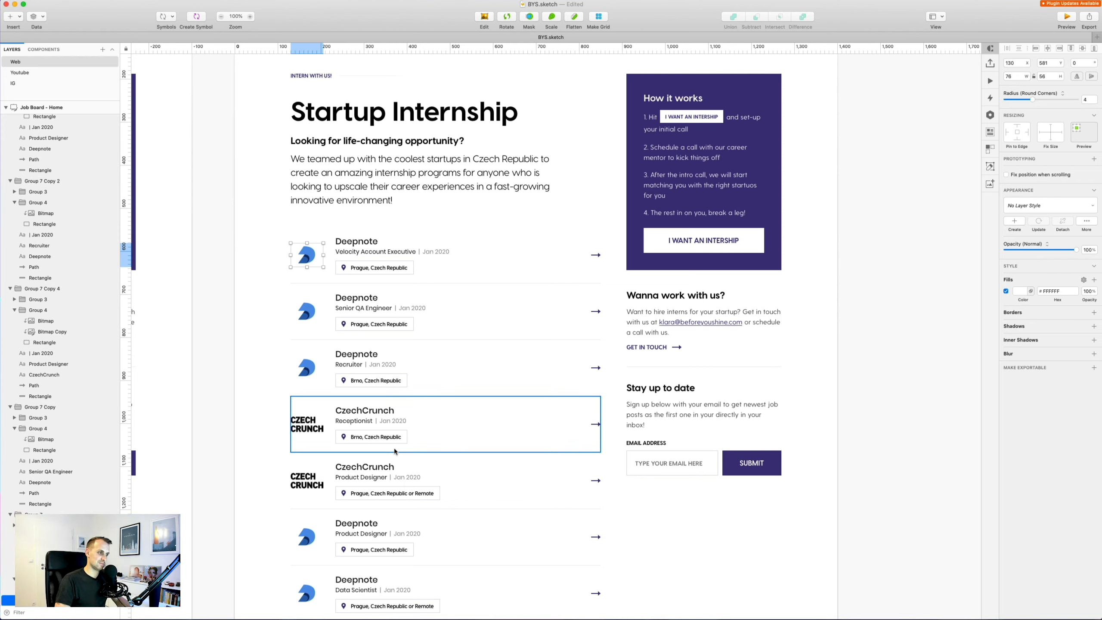
click(323, 429)
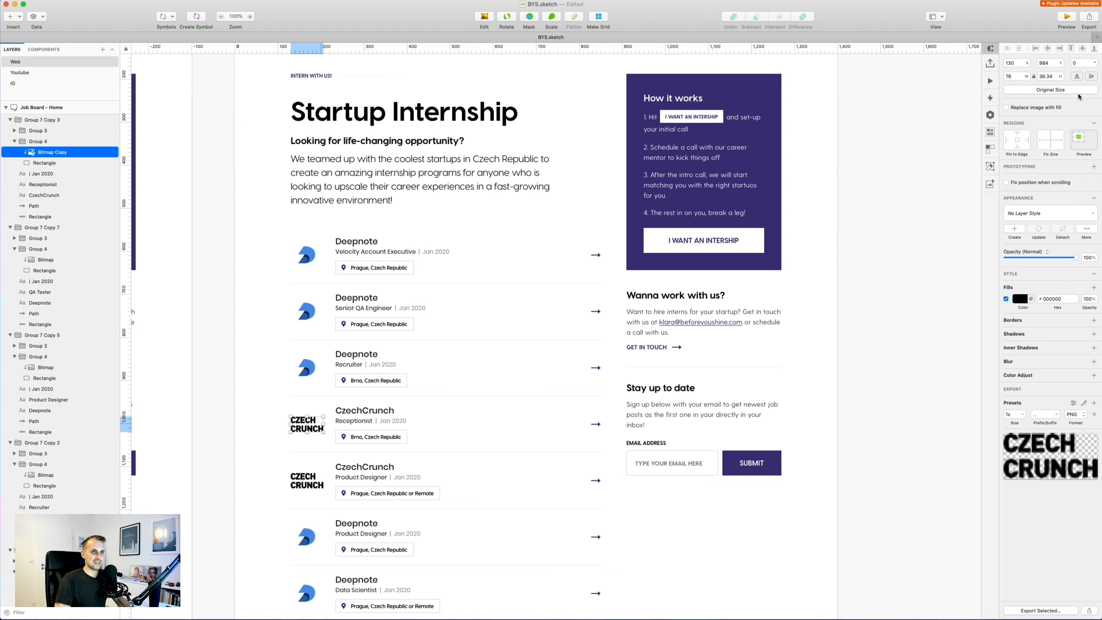
super+click(320, 261)
key(super+Tab)
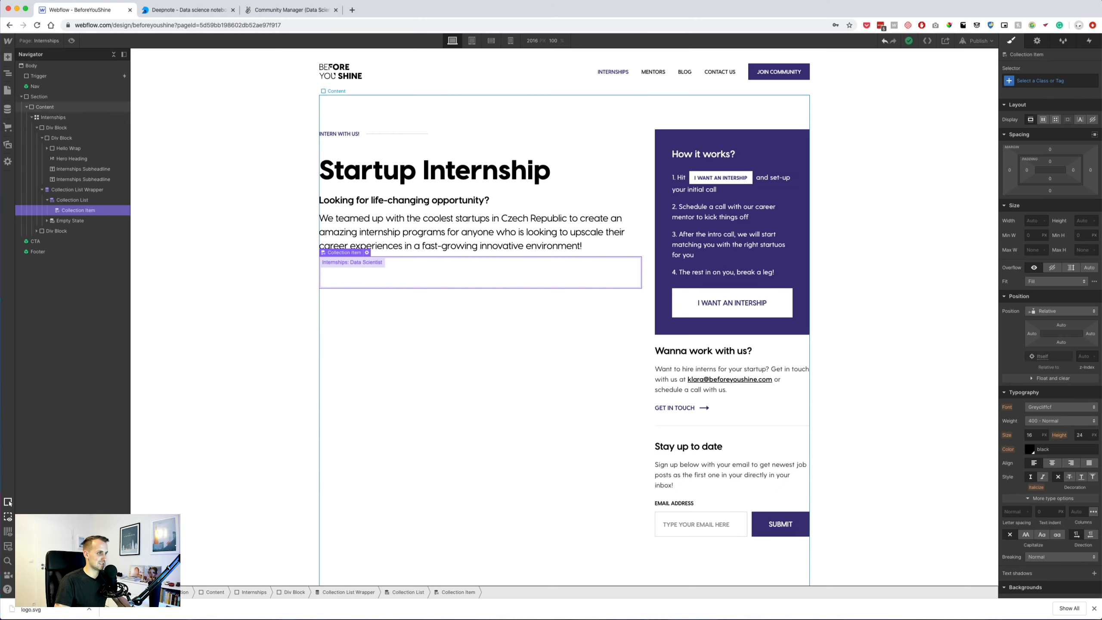
Add a Div Block inside the collection item, sized 76 px wide by 56 px tall.
click(7, 57)
drag(37, 215, 70, 224)
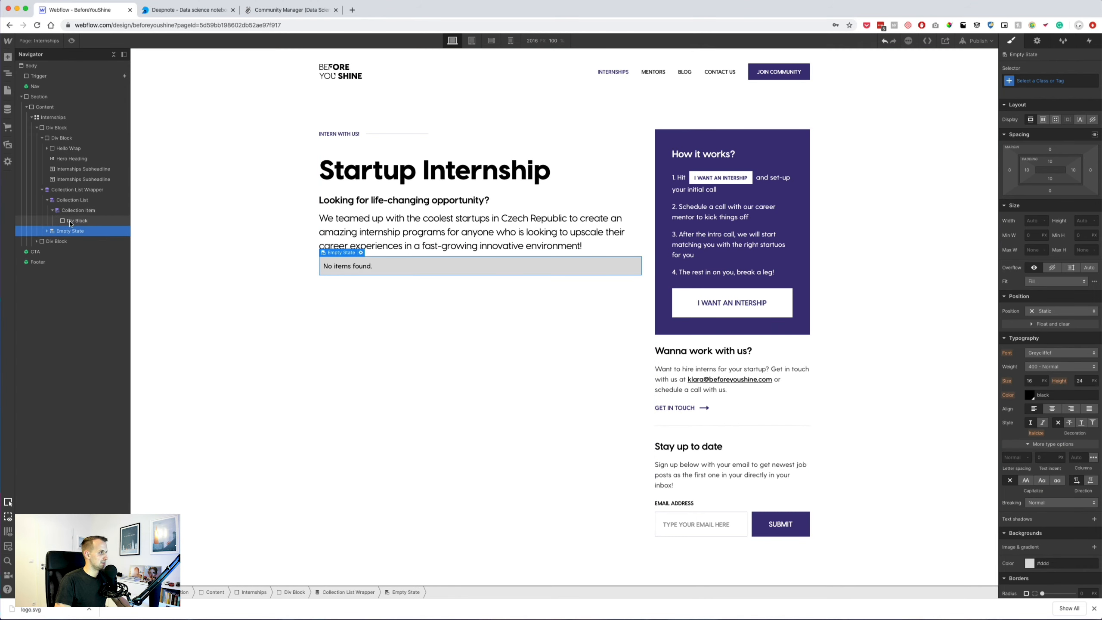
click(95, 222)
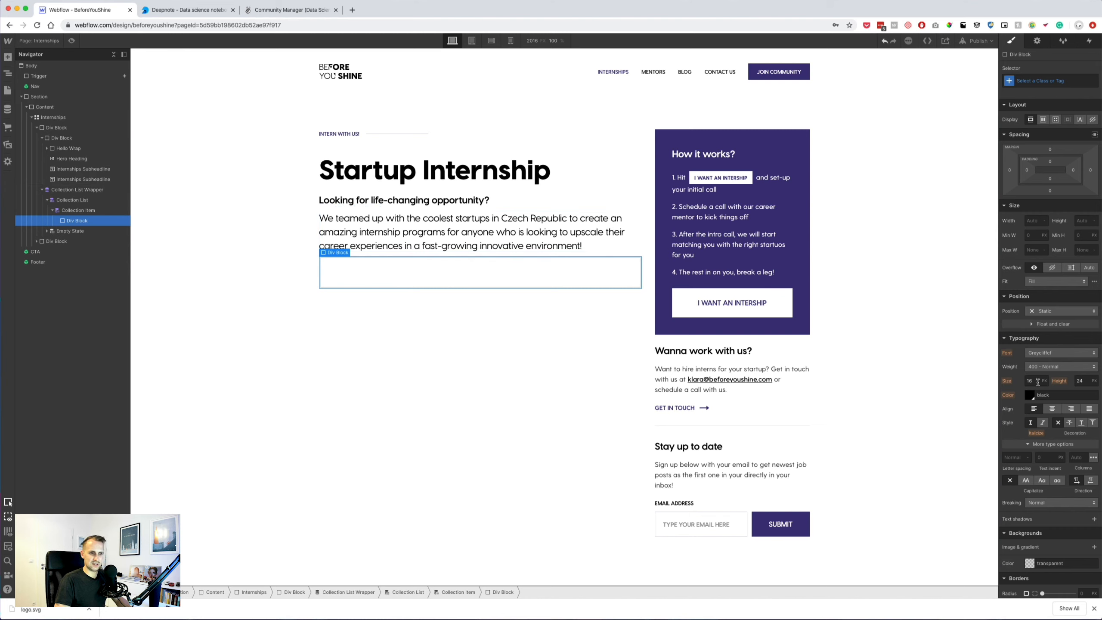
click(1028, 222)
text(76)
key(Tab)
text(5)
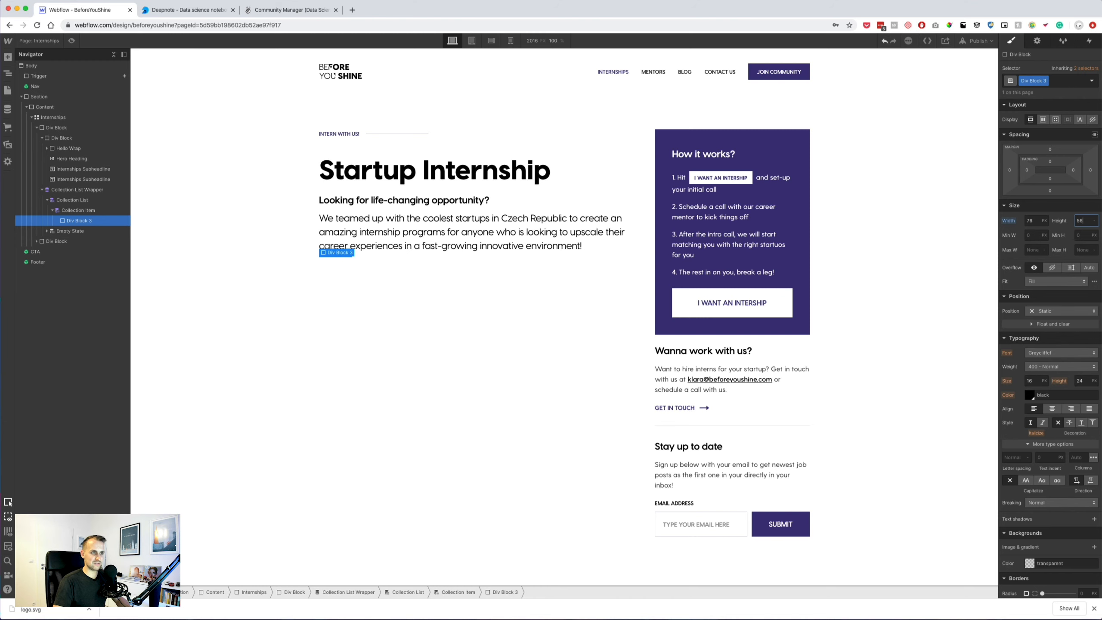
click(78, 210)
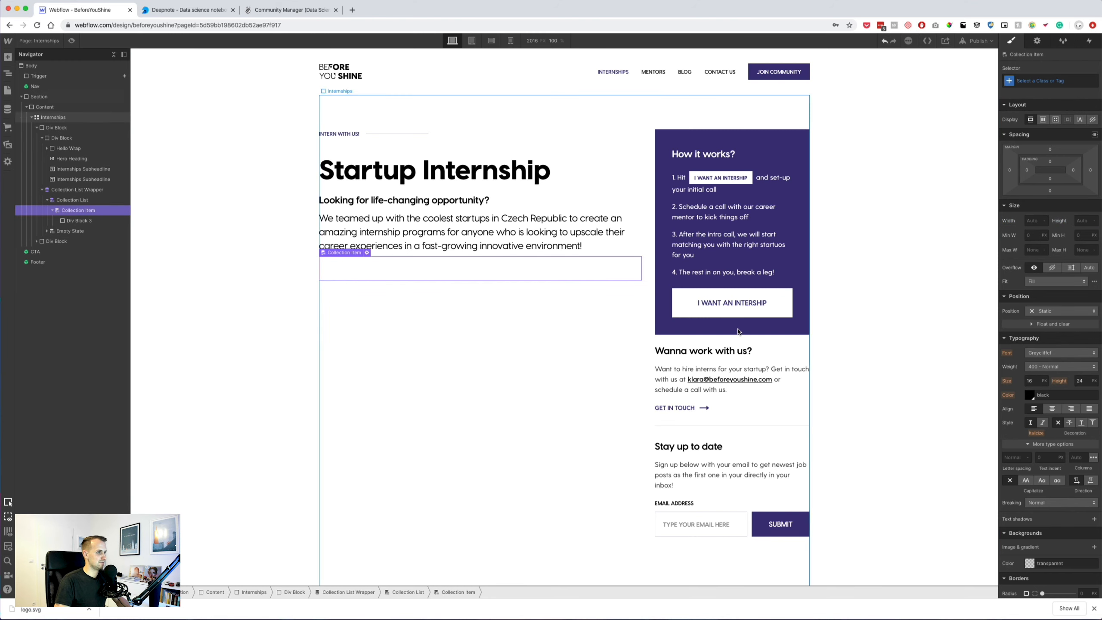
key(super+Tab)
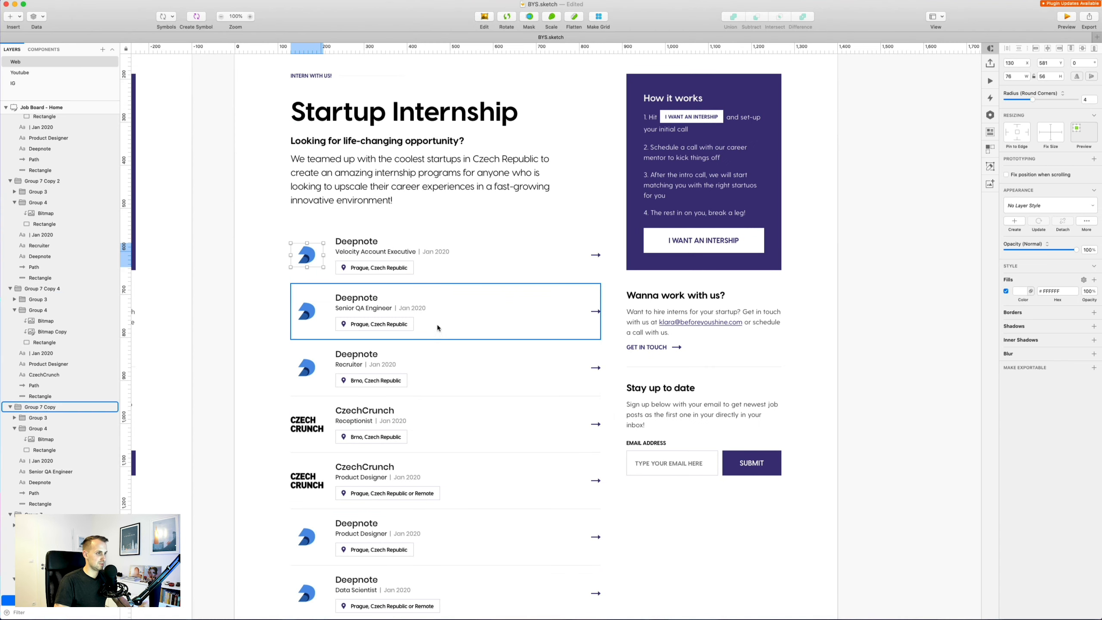
Measure the first Sketch job row (720×130) and the spacing around its location tag.
double_click(449, 277)
key(alt)
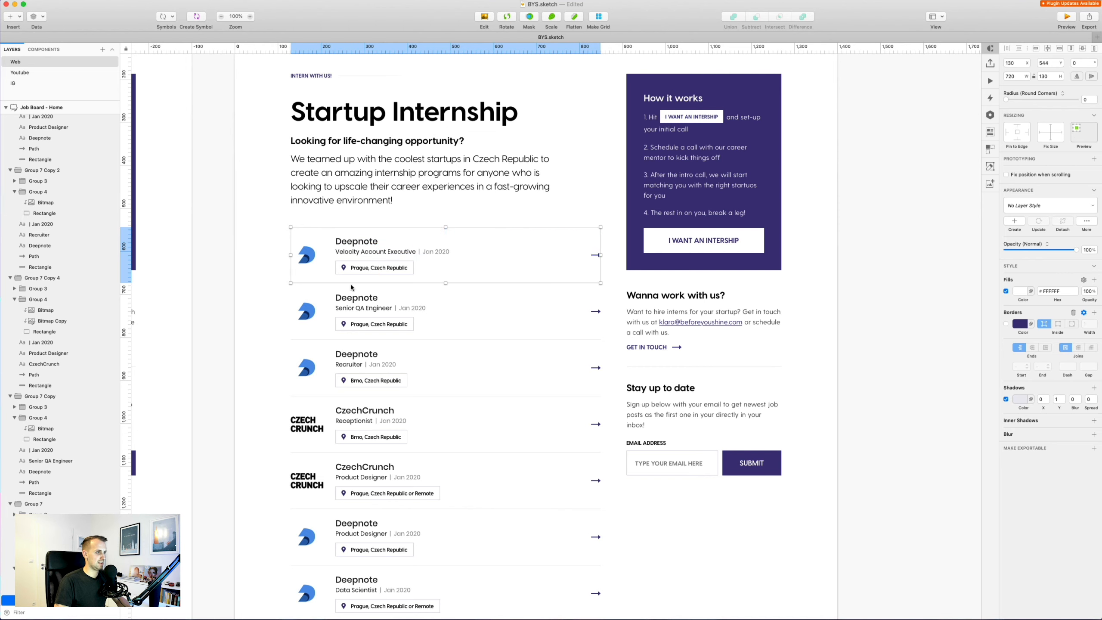
click(301, 291)
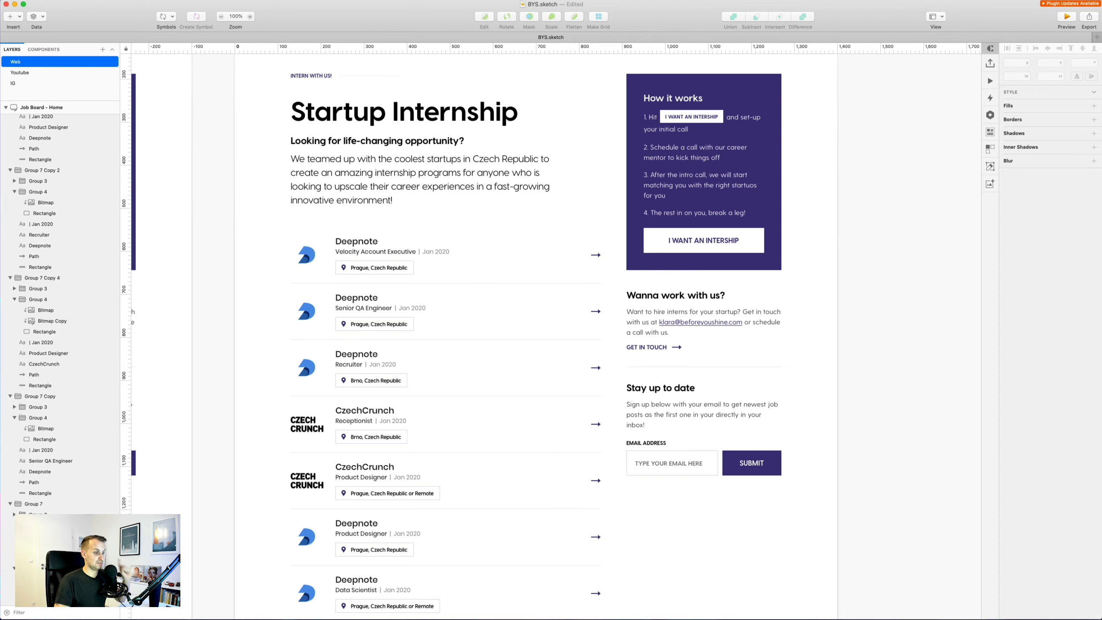
key(super+Tab)
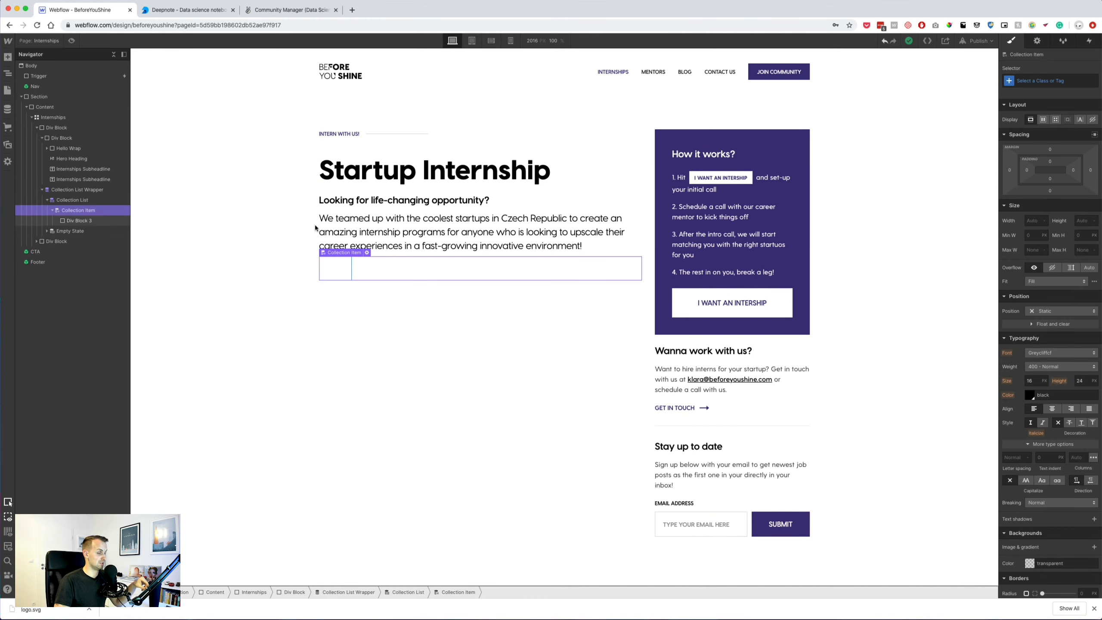
Give the collection item 20 px padding with no left padding.
scroll(1036, 286, down, 1)
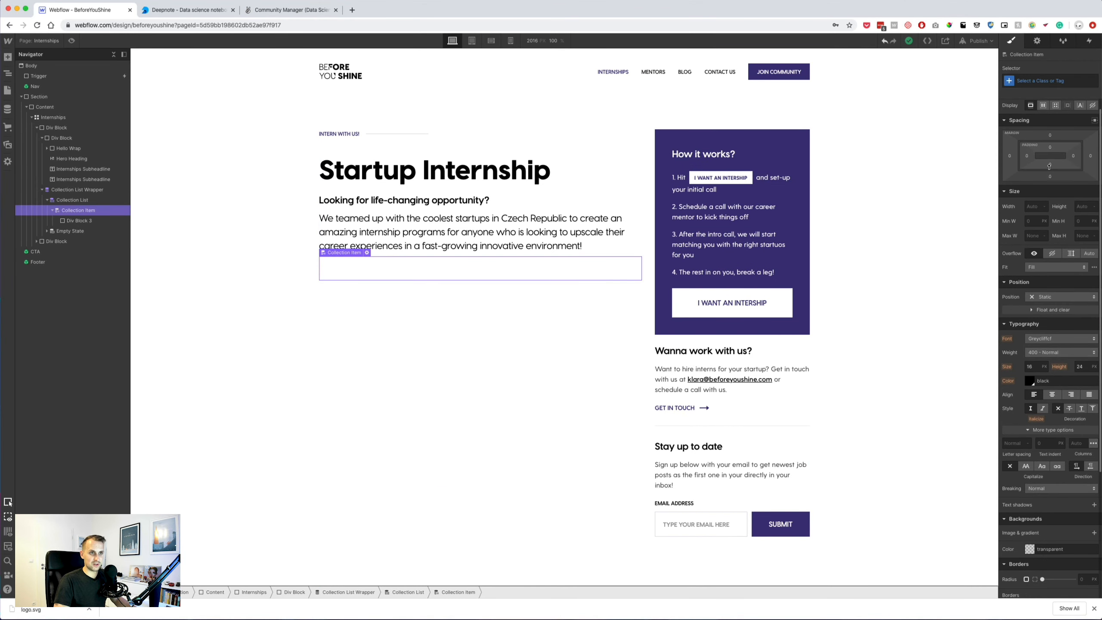
drag(1050, 165, 1052, 137)
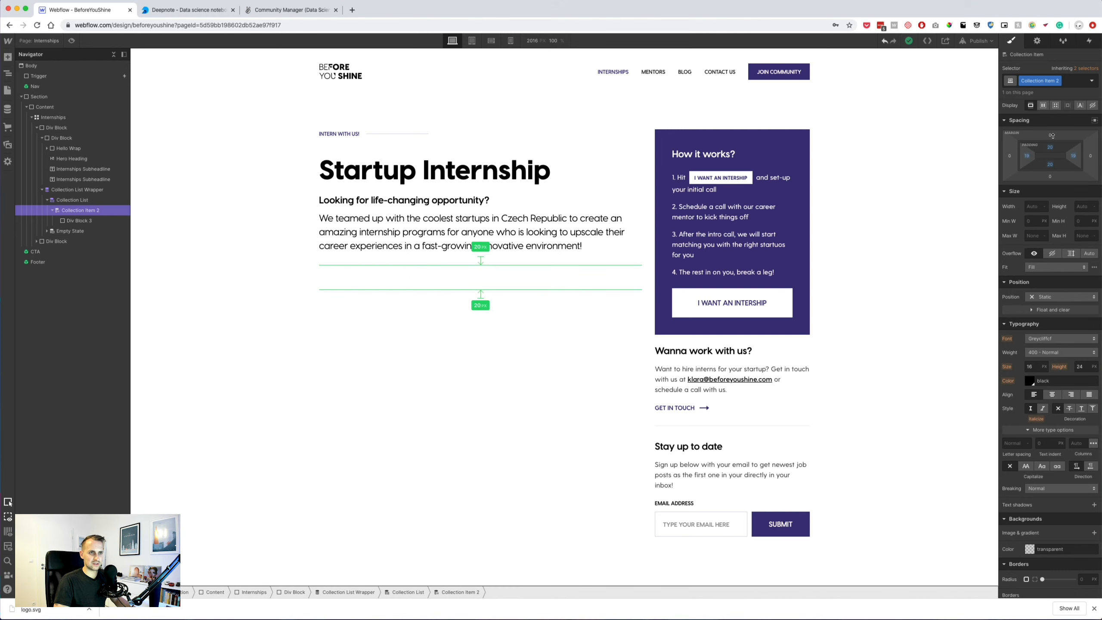
alt+click(1026, 156)
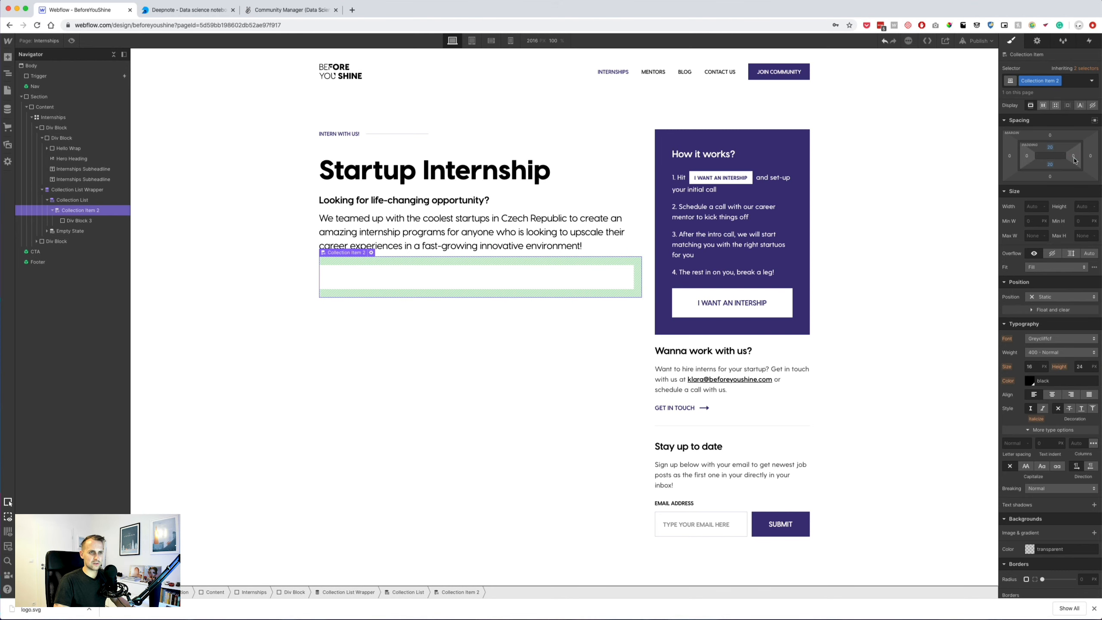
Add a solid, light-coloured bottom border to the collection item.
scroll(1041, 540, down, 1)
scroll(1031, 564, down, 1)
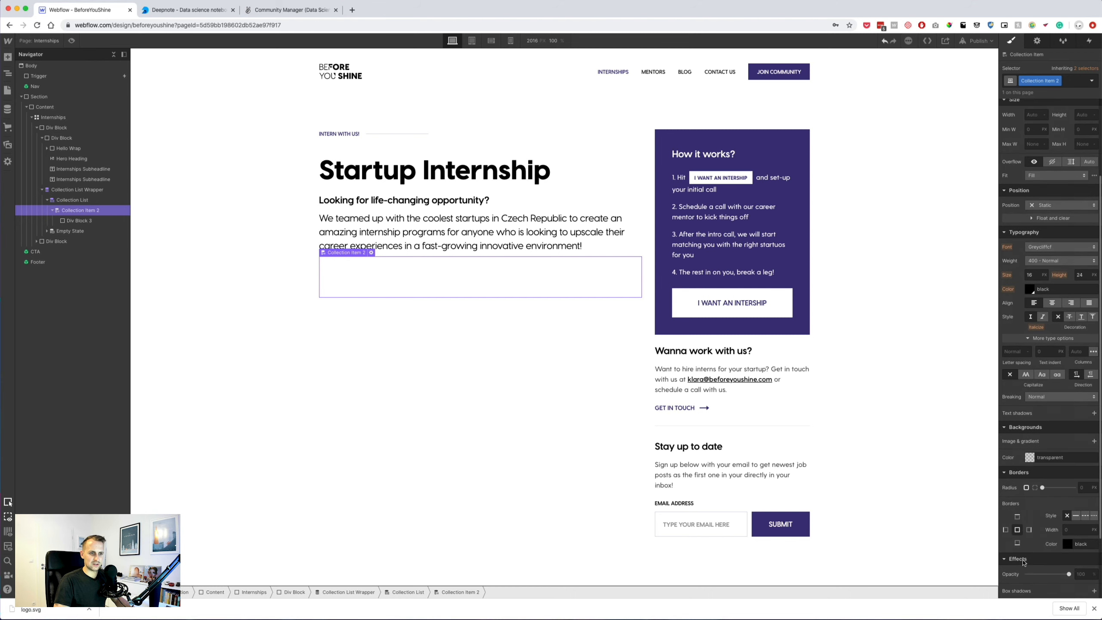
click(1017, 543)
click(1076, 515)
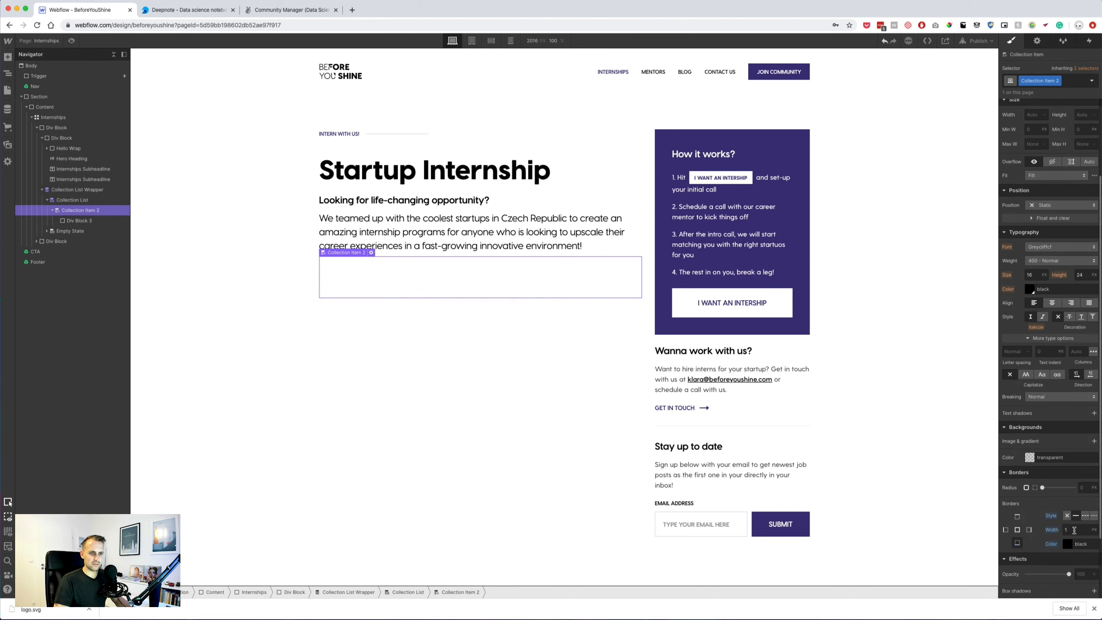
click(1069, 544)
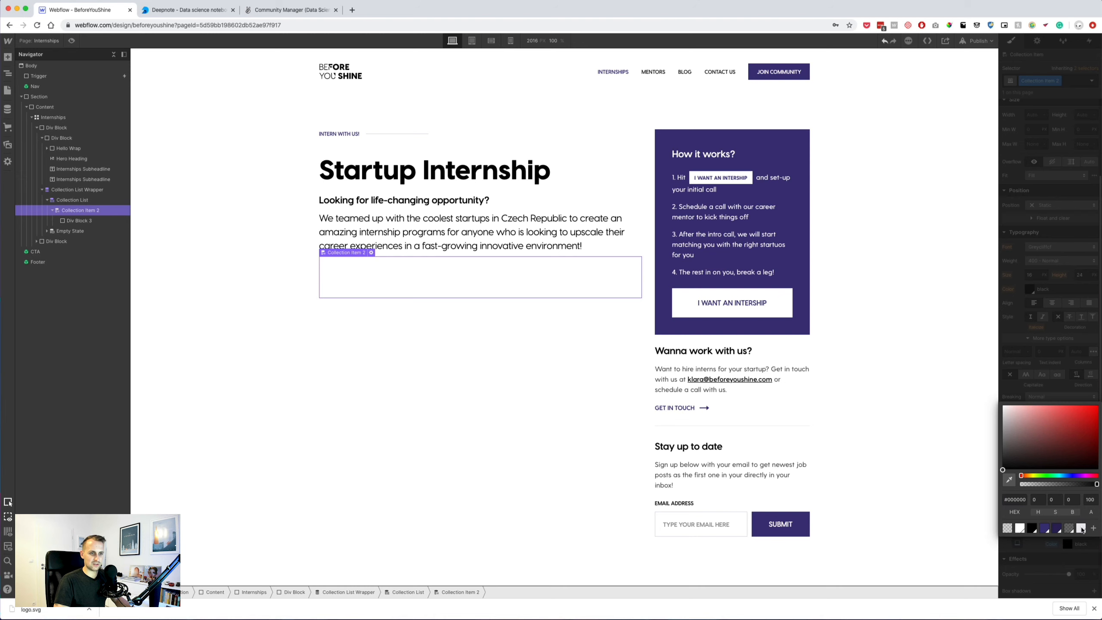
click(1081, 529)
click(610, 444)
click(79, 220)
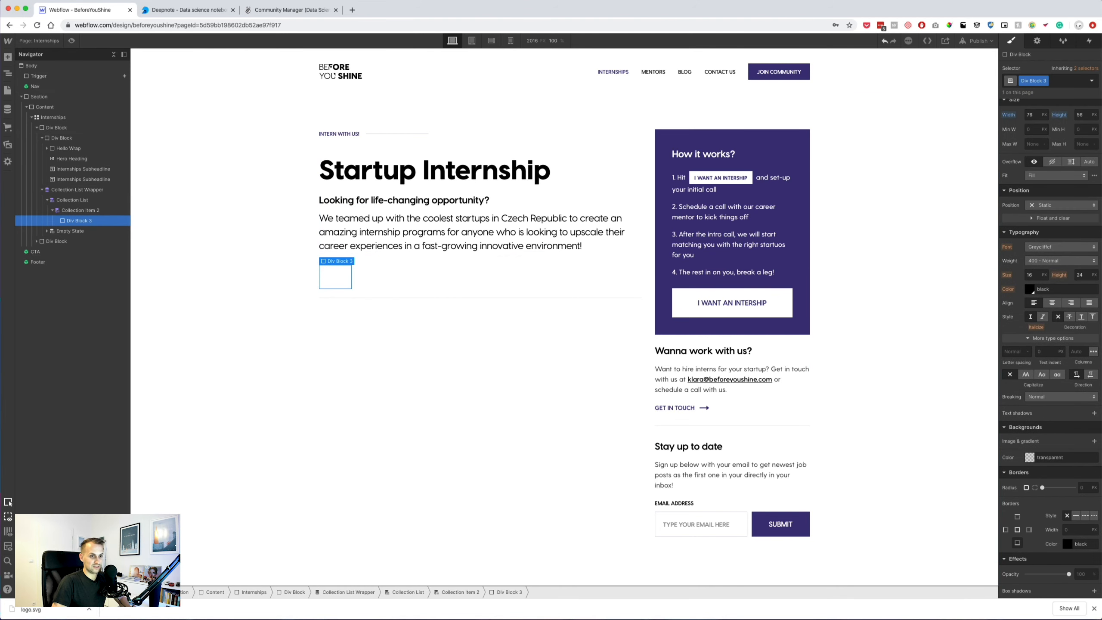
Bind the logo block's background image to the Internships Icon field.
click(1036, 41)
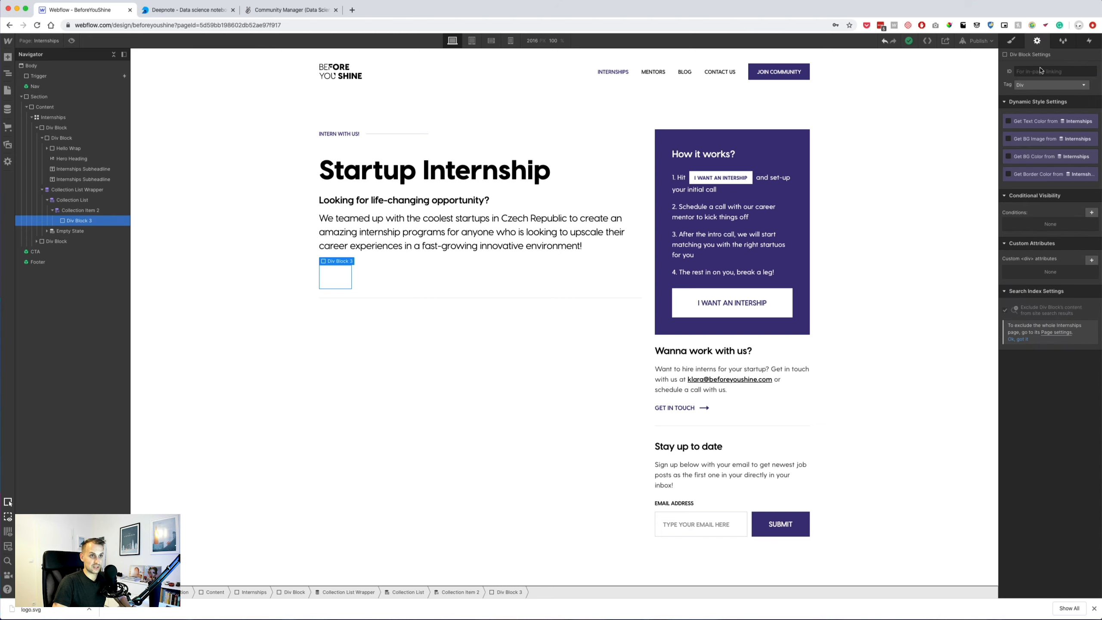
click(1025, 140)
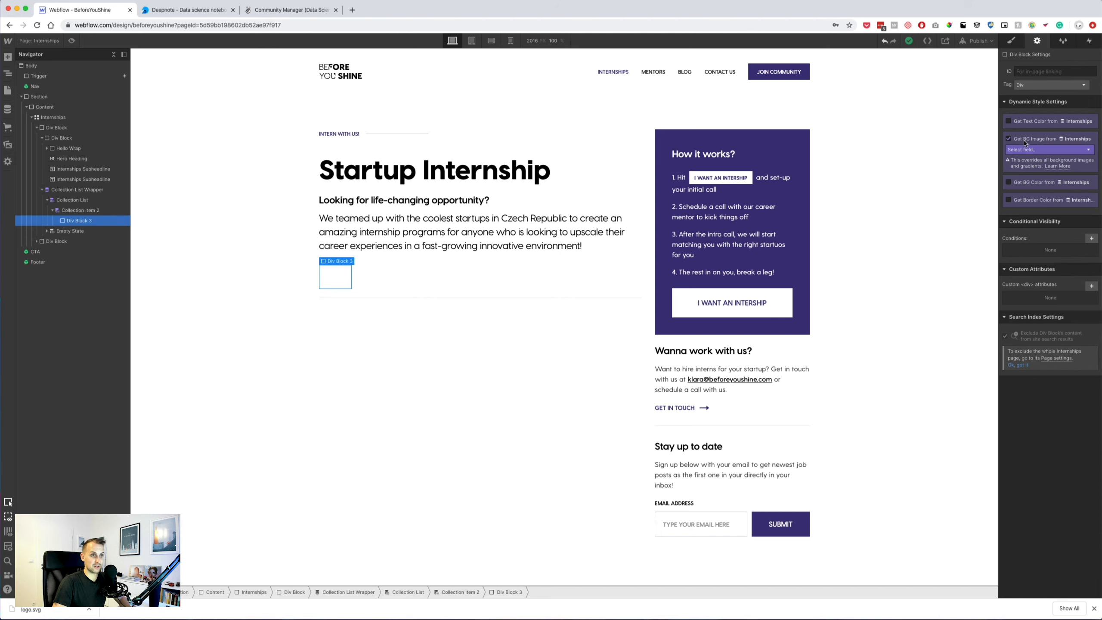
click(1050, 150)
click(1028, 180)
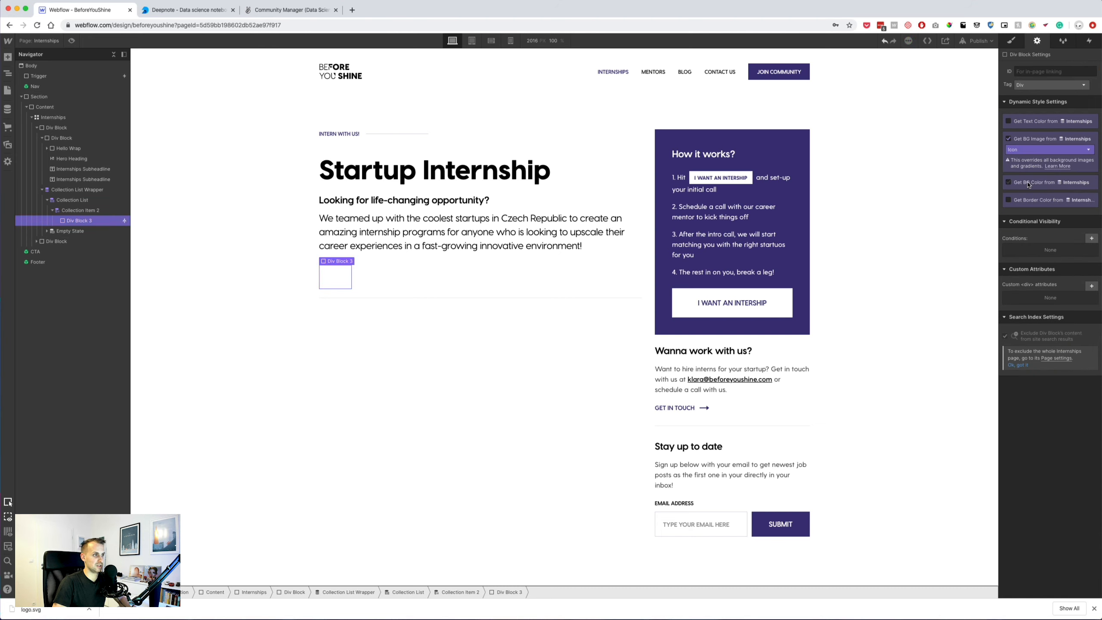
Set the logo background image to no-repeat and Contain sizing.
click(1010, 41)
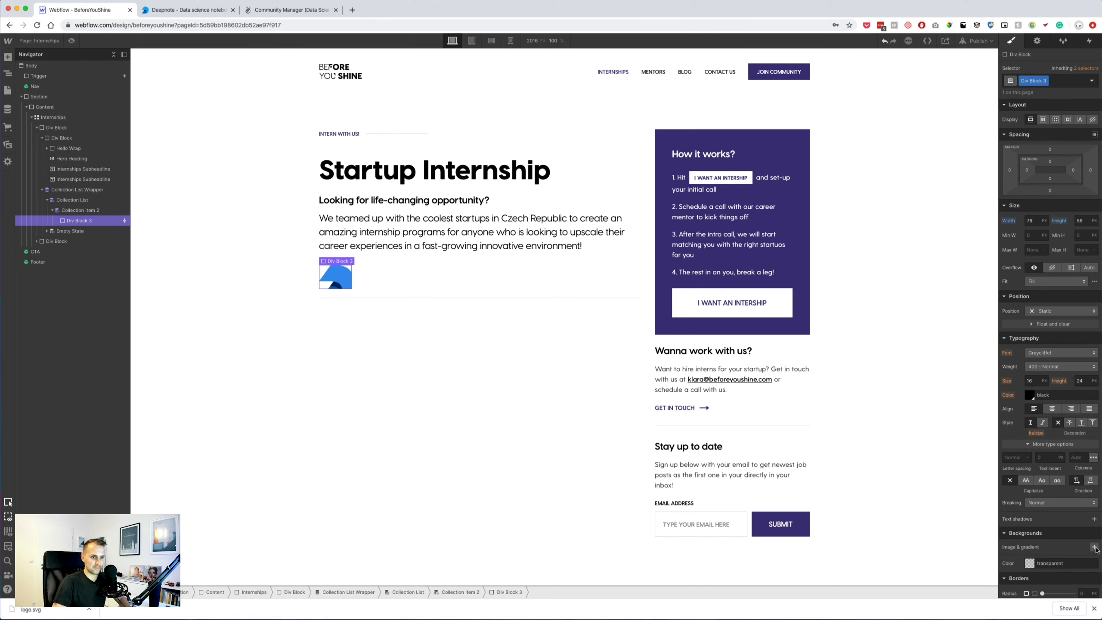
click(1094, 547)
click(1090, 529)
click(1085, 456)
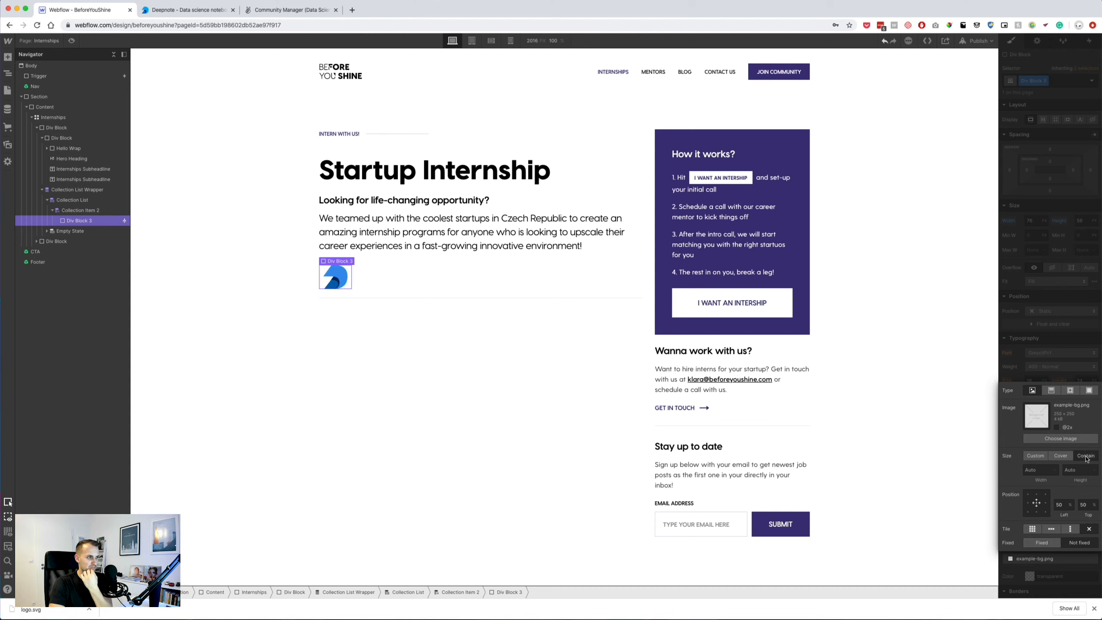
click(412, 344)
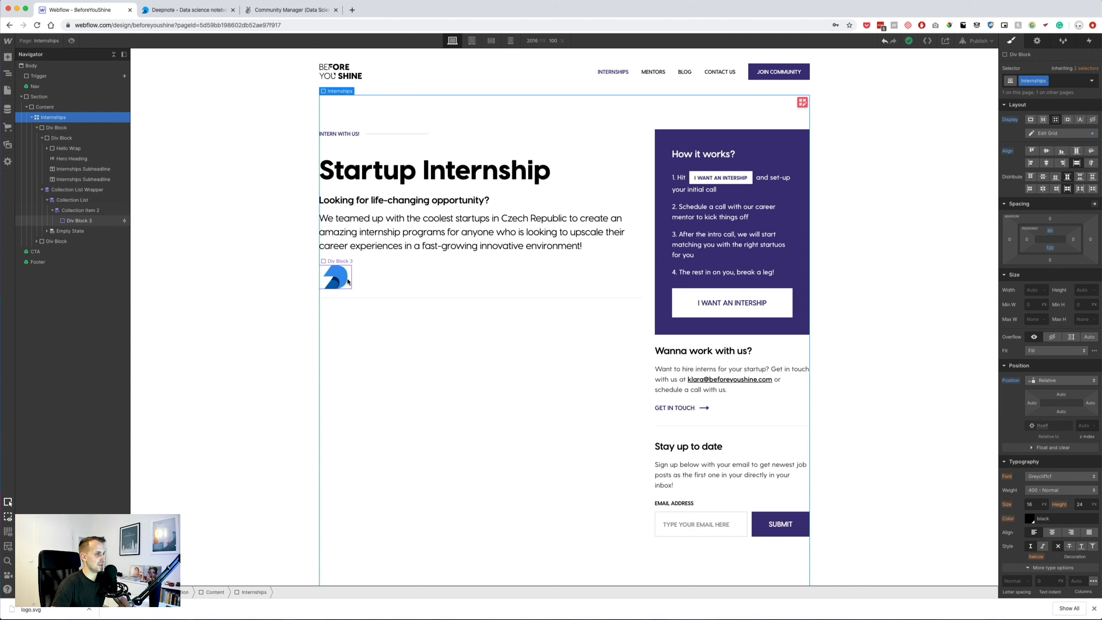
click(348, 286)
Check the first job's logo image size in the Sketch design.
key(super+Tab)
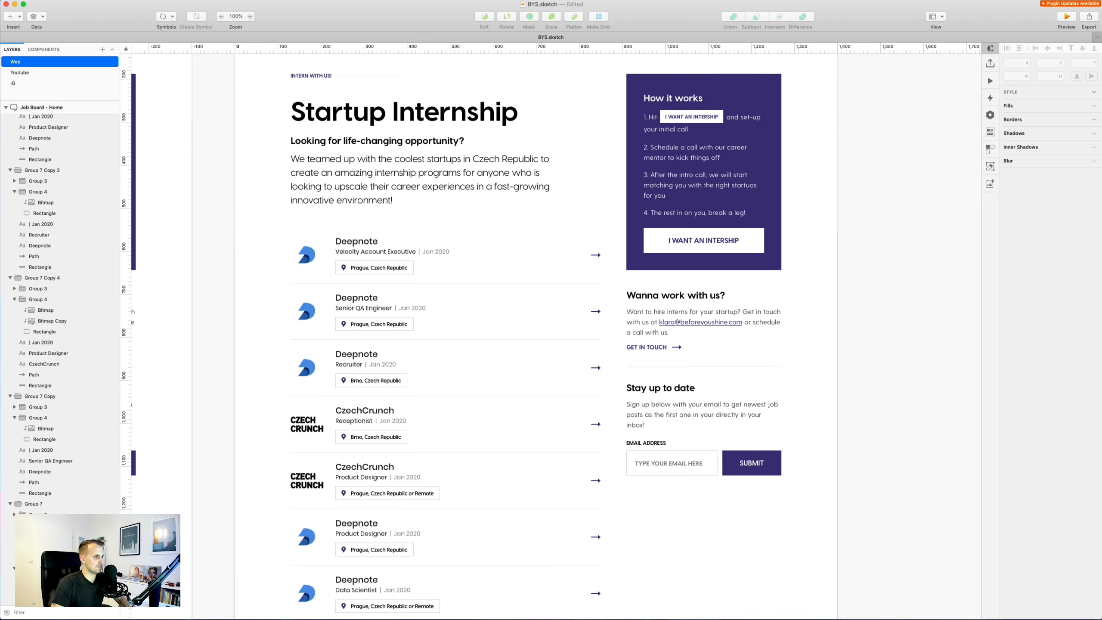
super+click(307, 257)
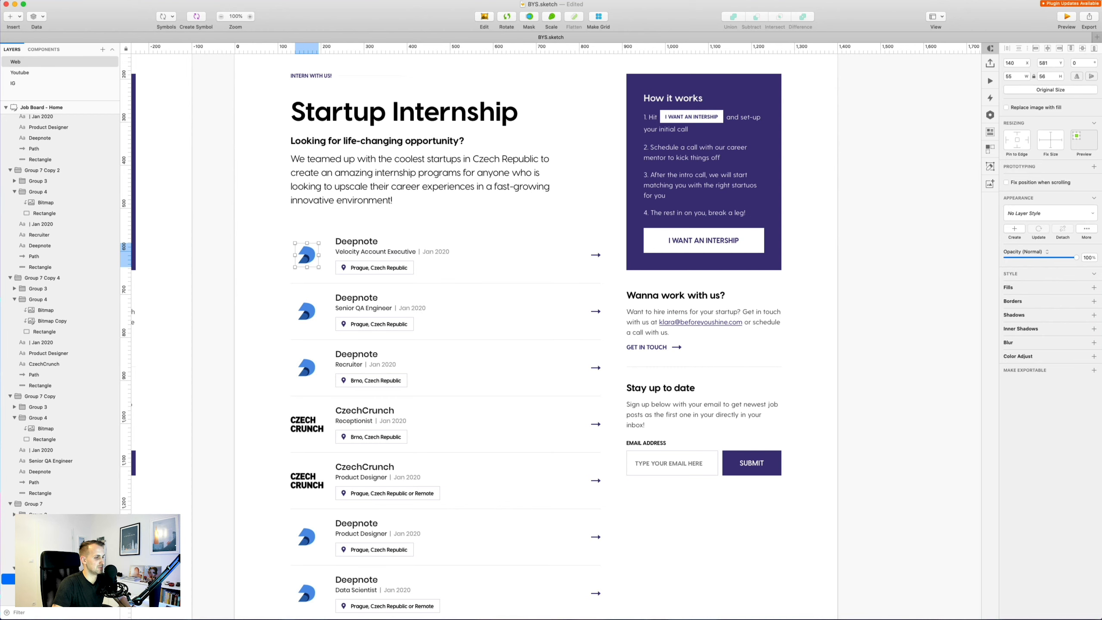
key(super+Tab)
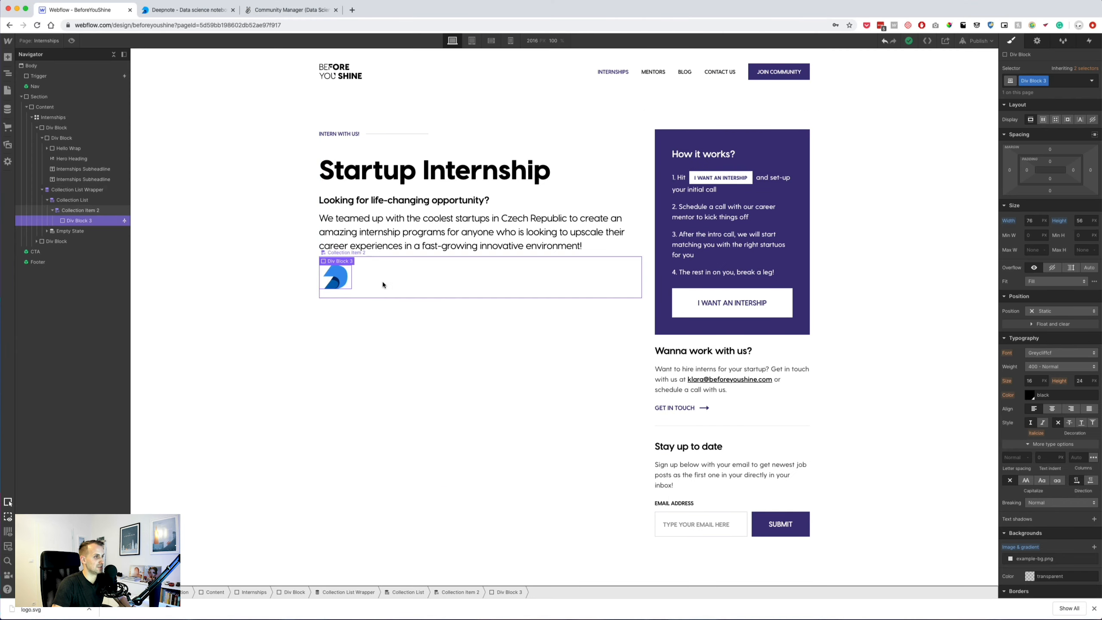
Raise the collection item's top and bottom padding to 25 px.
click(287, 297)
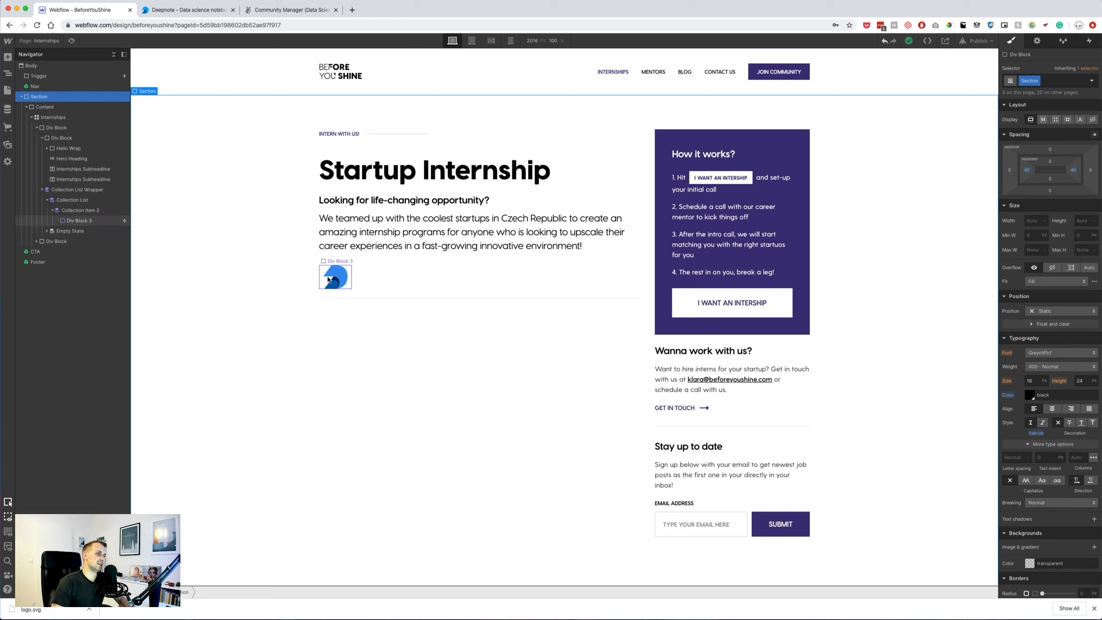
click(349, 284)
click(580, 273)
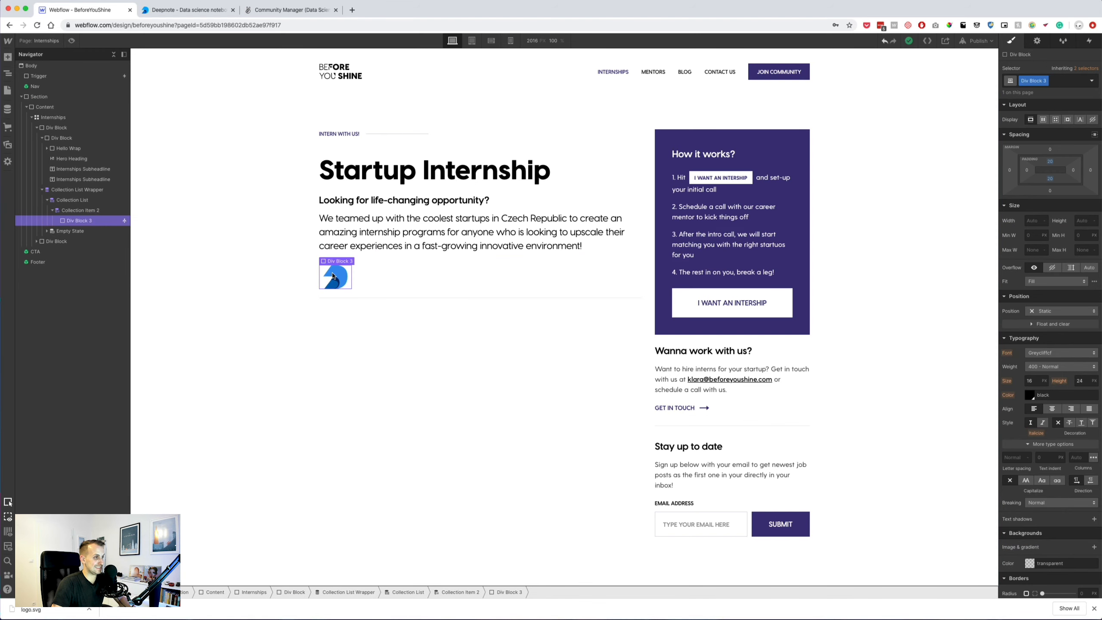
click(371, 252)
drag(1054, 179, 1054, 169)
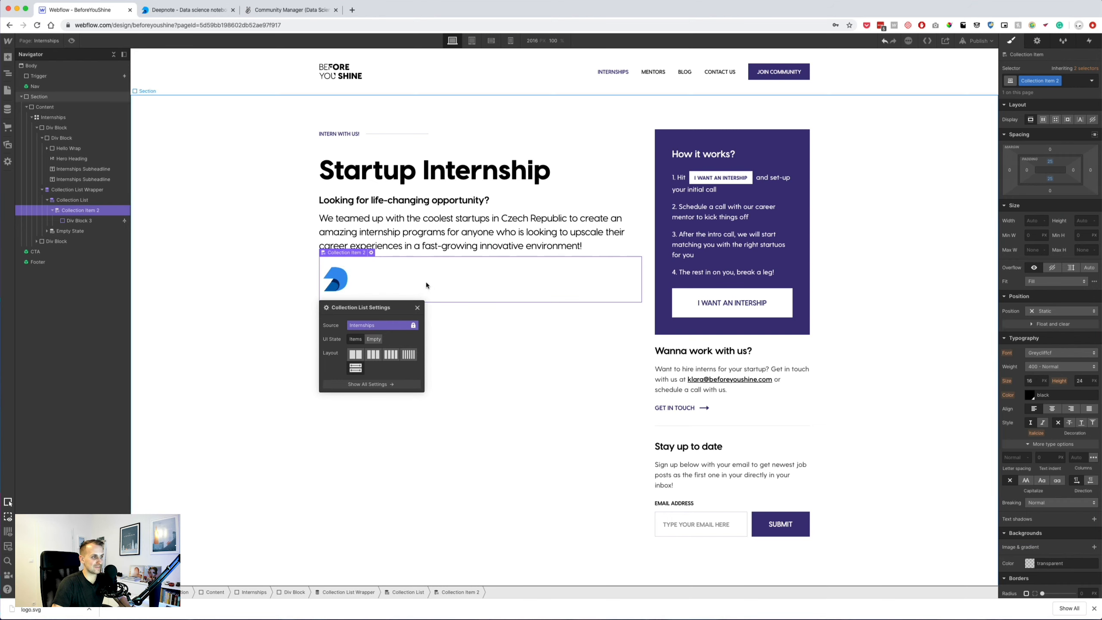
click(418, 308)
click(79, 220)
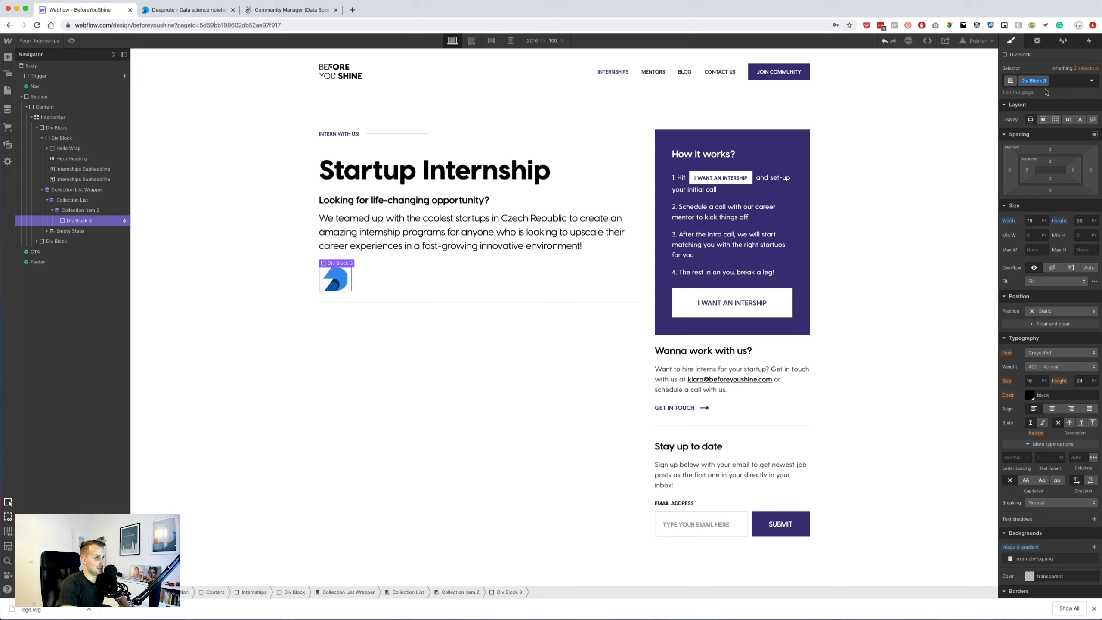
Name the logo block's class Internship Company Avatar and set its right margin to 40 px.
text(Intern)
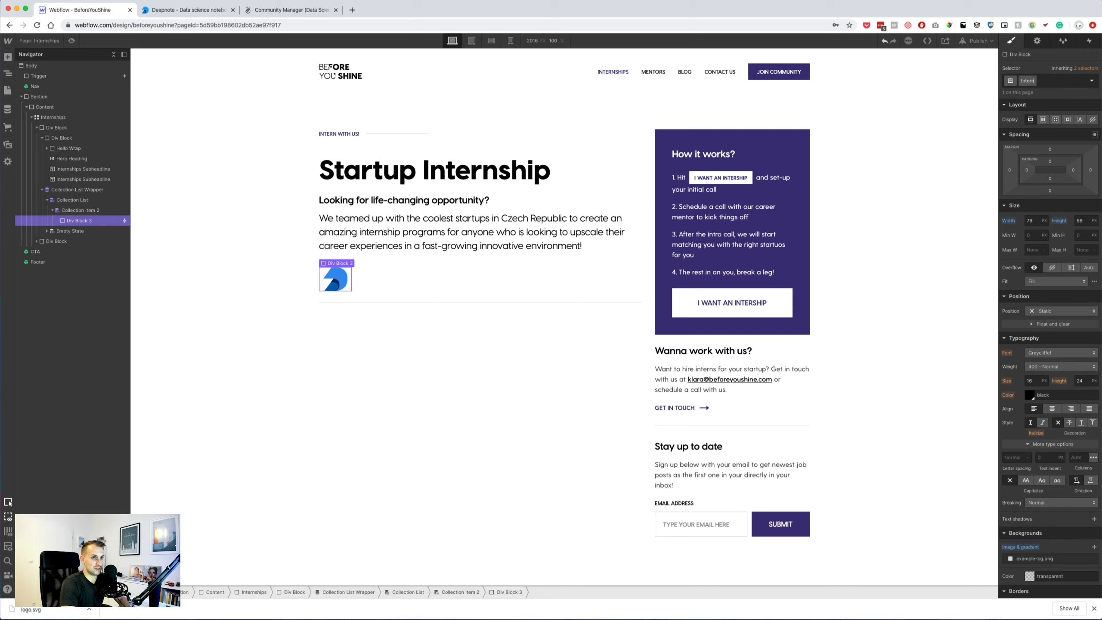
text(ship Company Avatar)
key(Return)
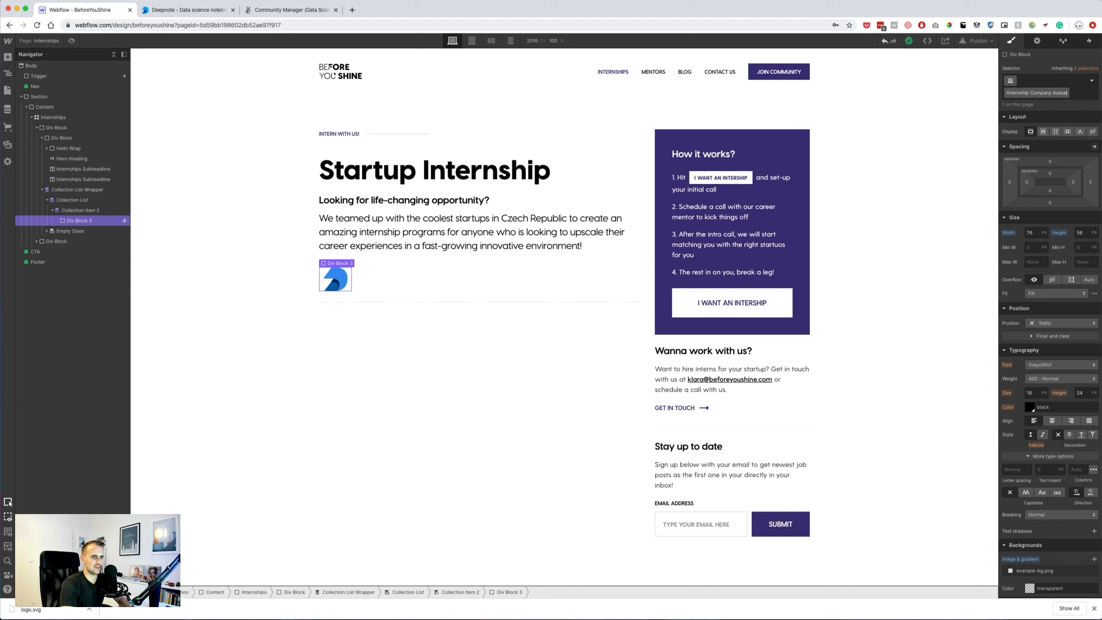
click(1091, 185)
key(Return)
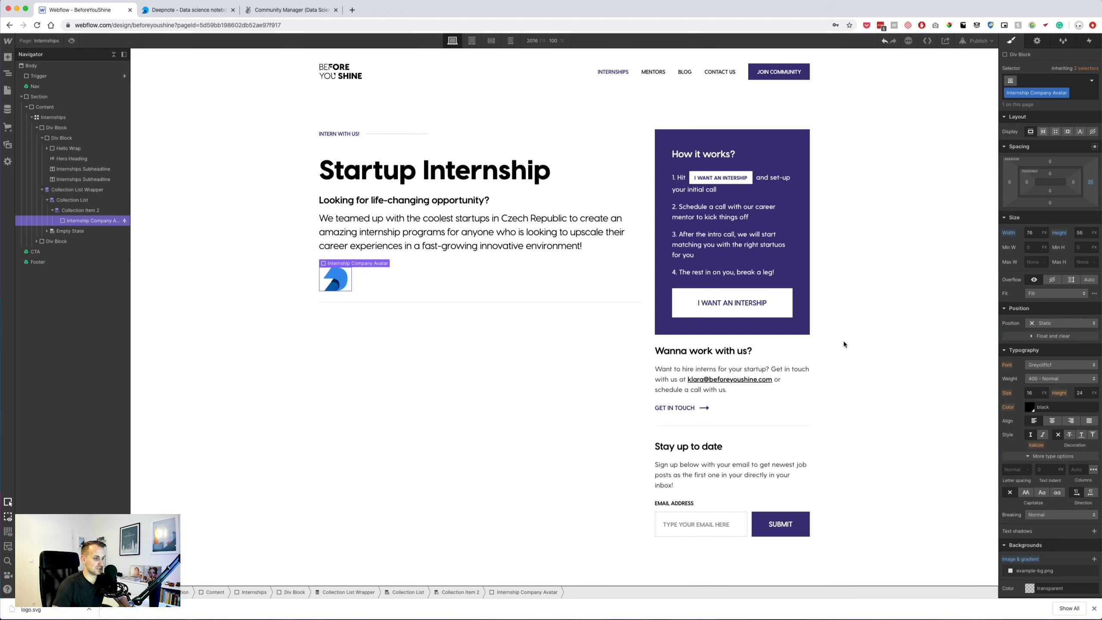
key(super+Tab)
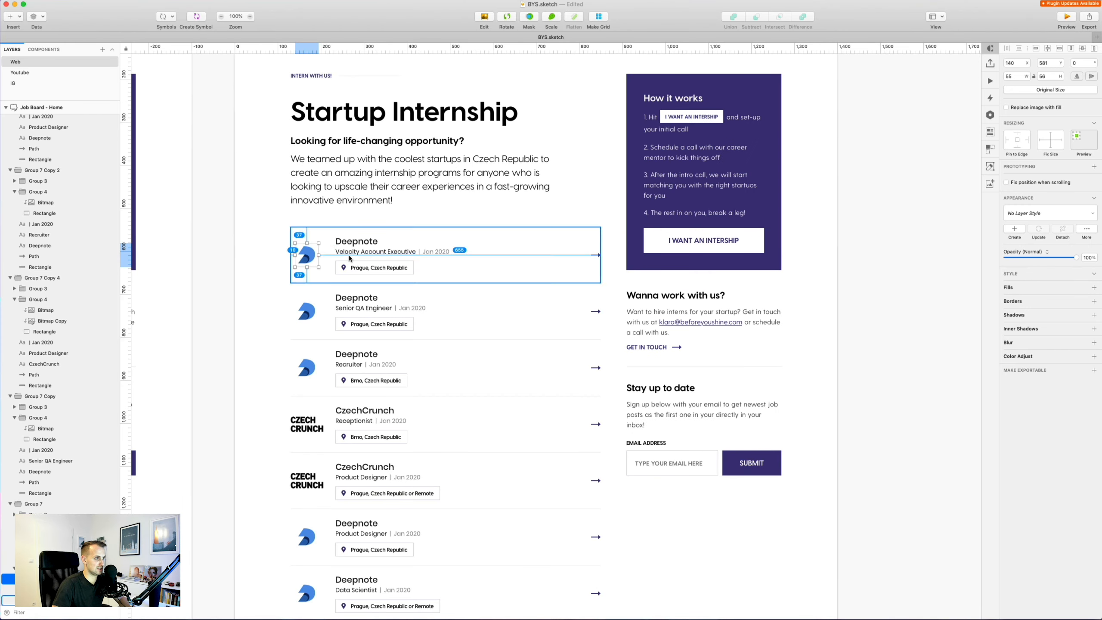
key(super+Tab)
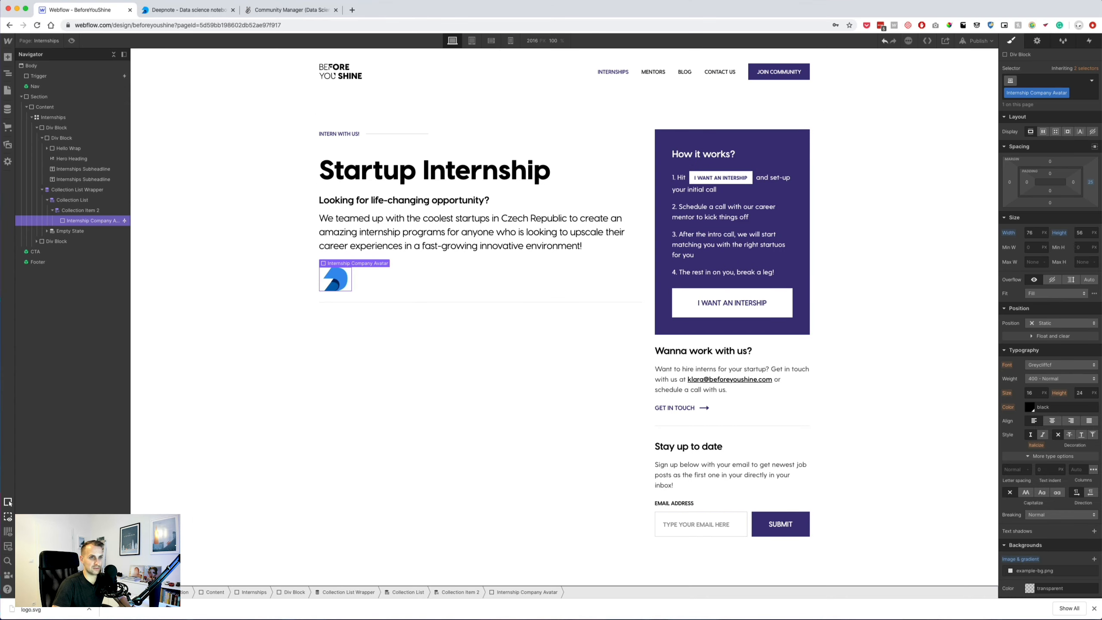
click(1090, 183)
text(40)
key(Return)
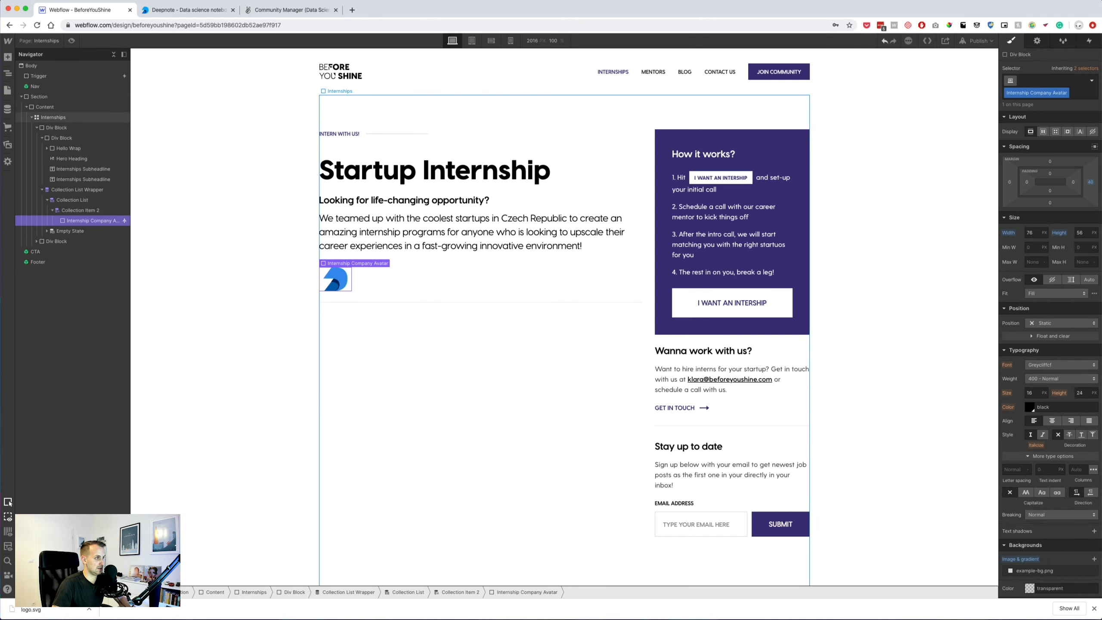
Compare the company title and purple internship box spacing against the Sketch mockup.
key(super+Tab)
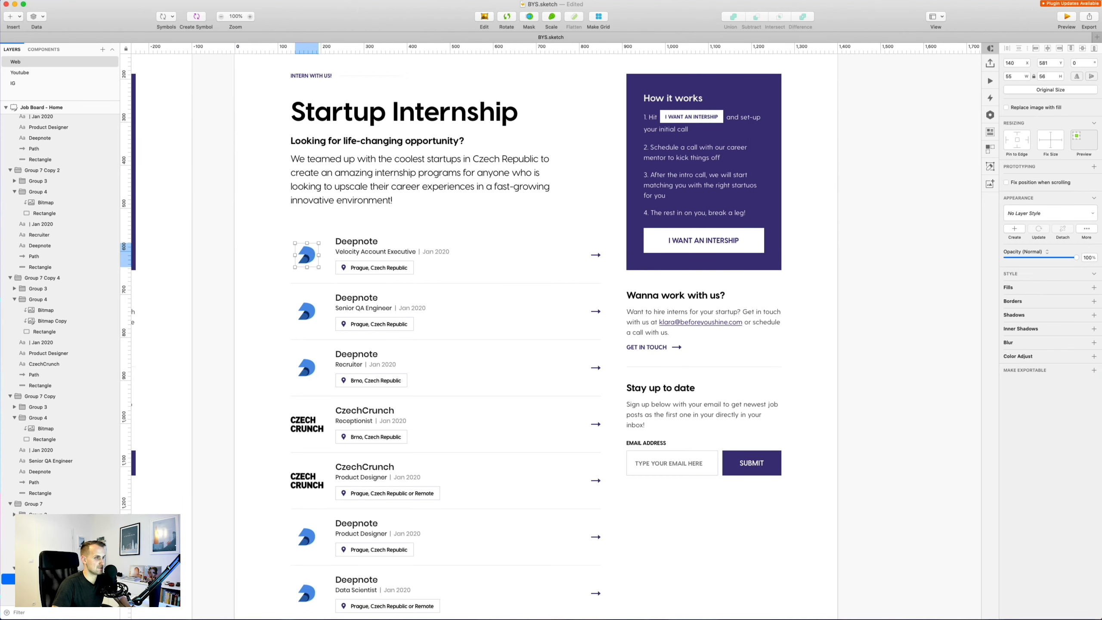
click(355, 242)
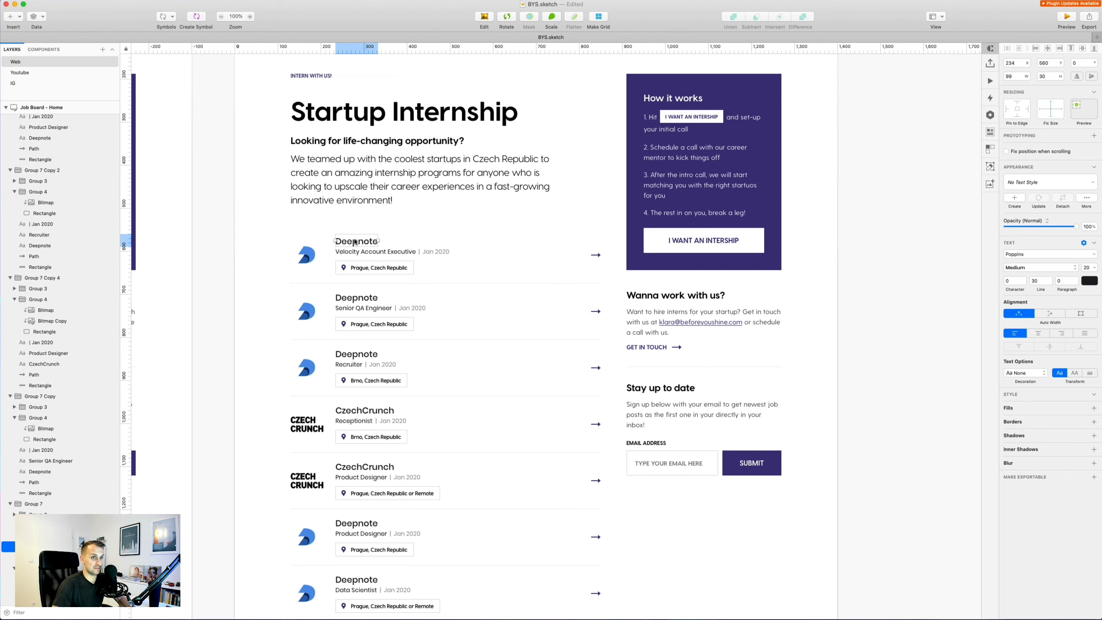
key(super+Tab)
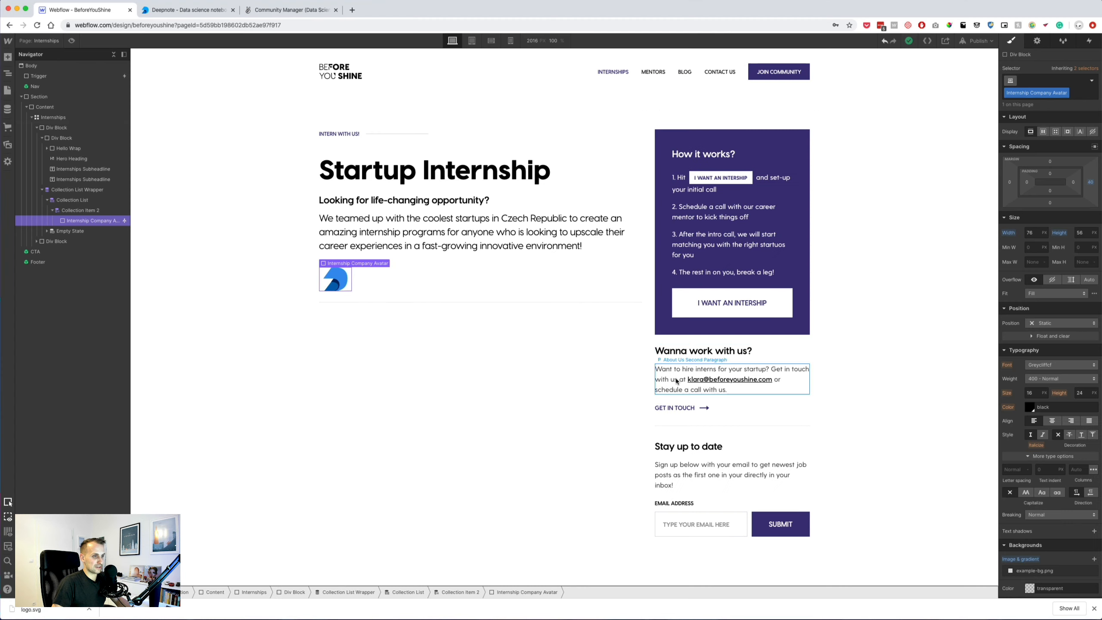
click(708, 337)
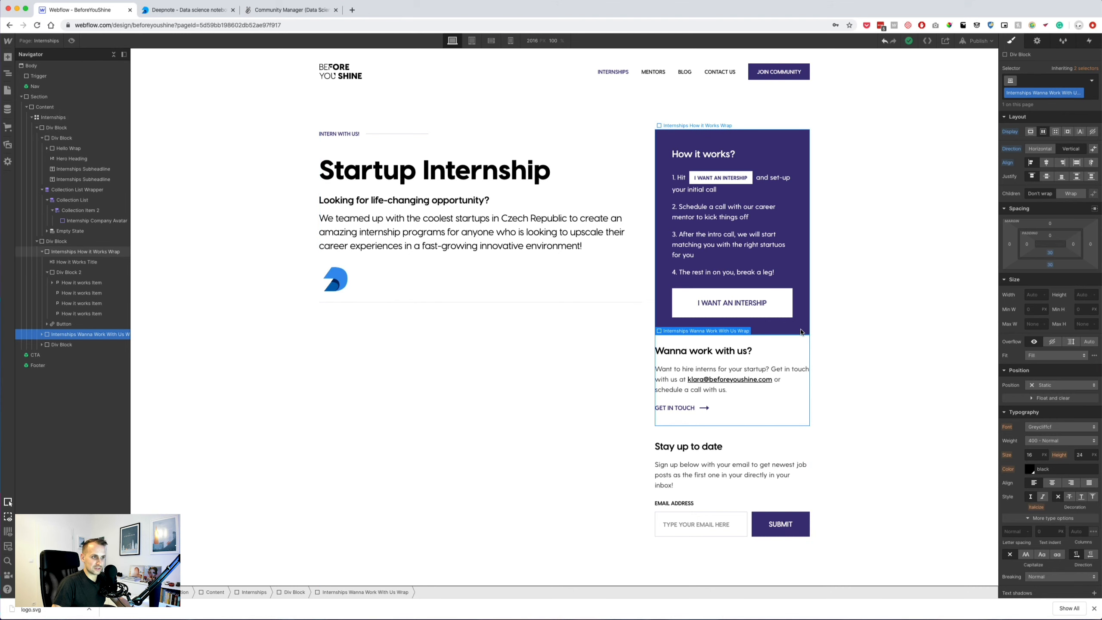
key(super+Tab)
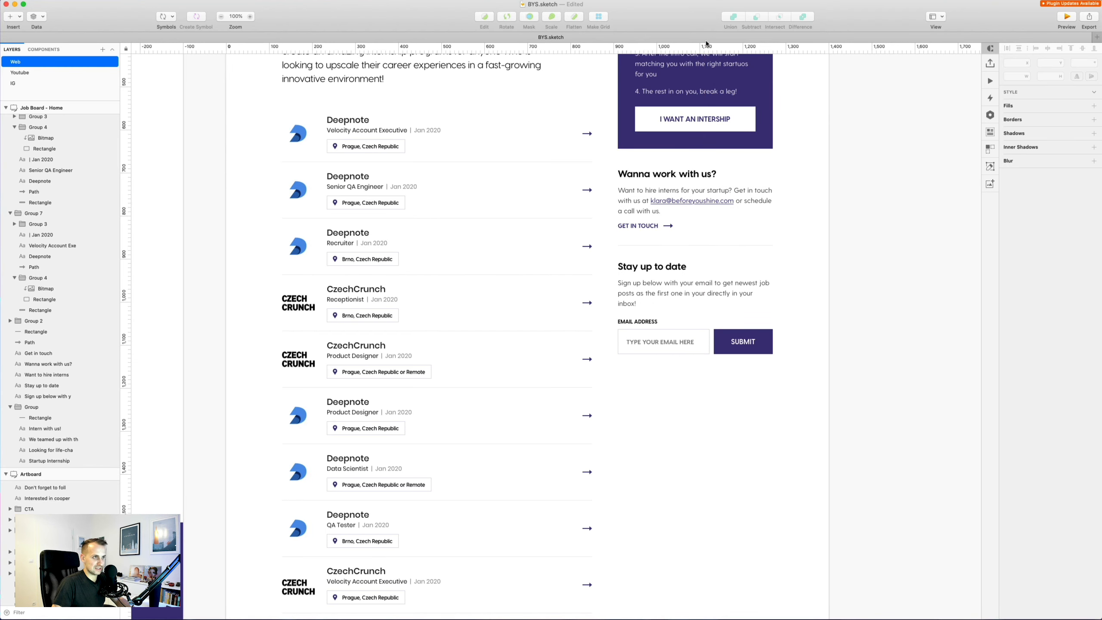
click(695, 140)
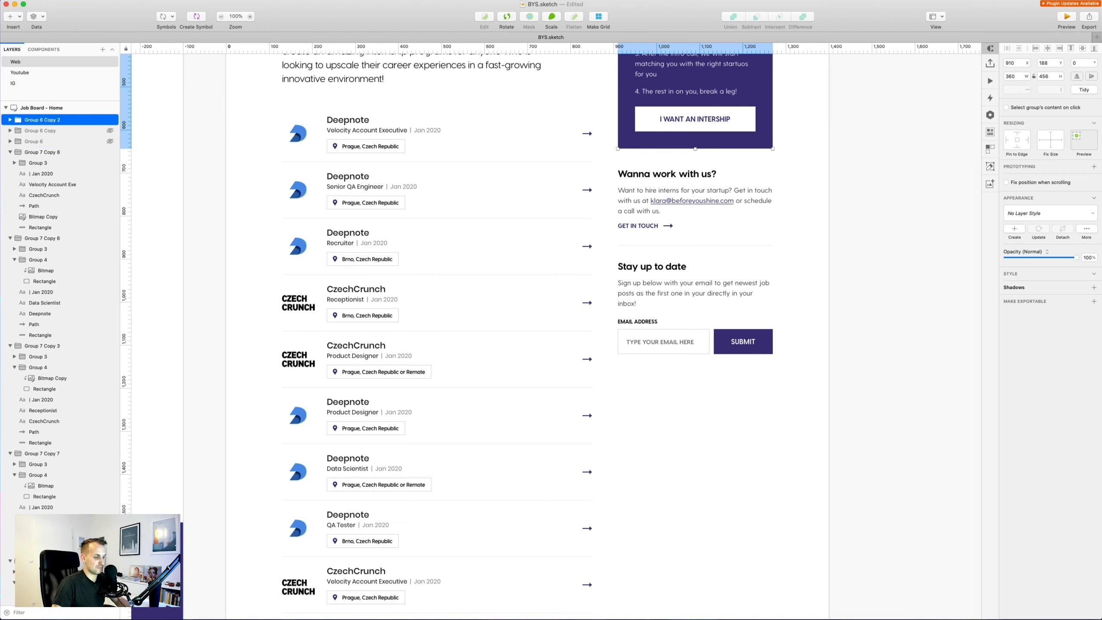
key(super+Tab)
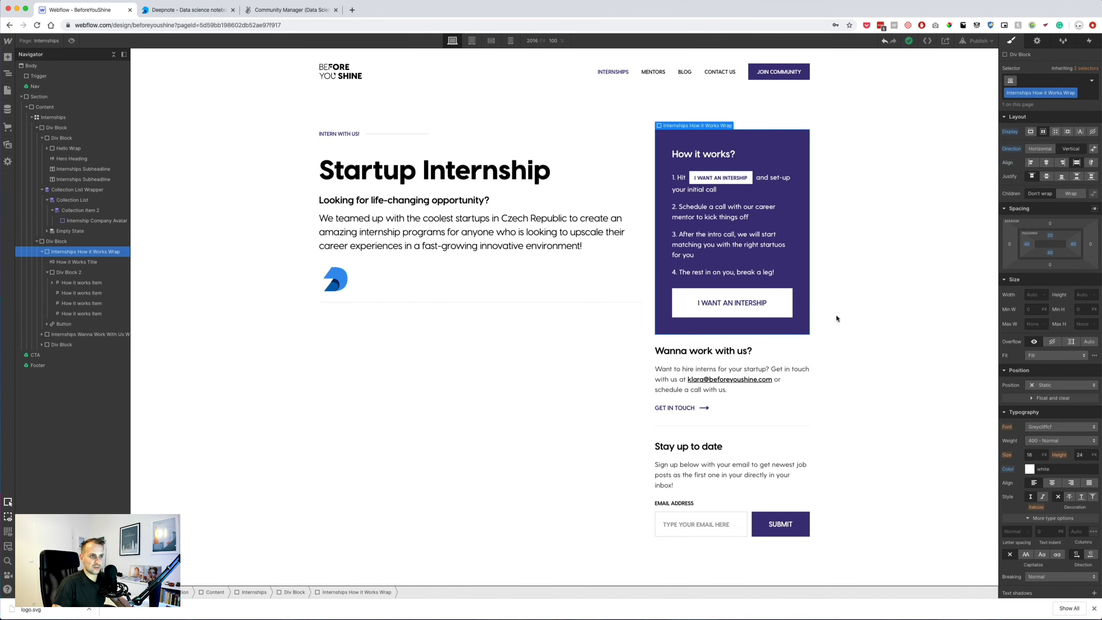
Give the How it works box a 20 px bottom margin.
click(1050, 264)
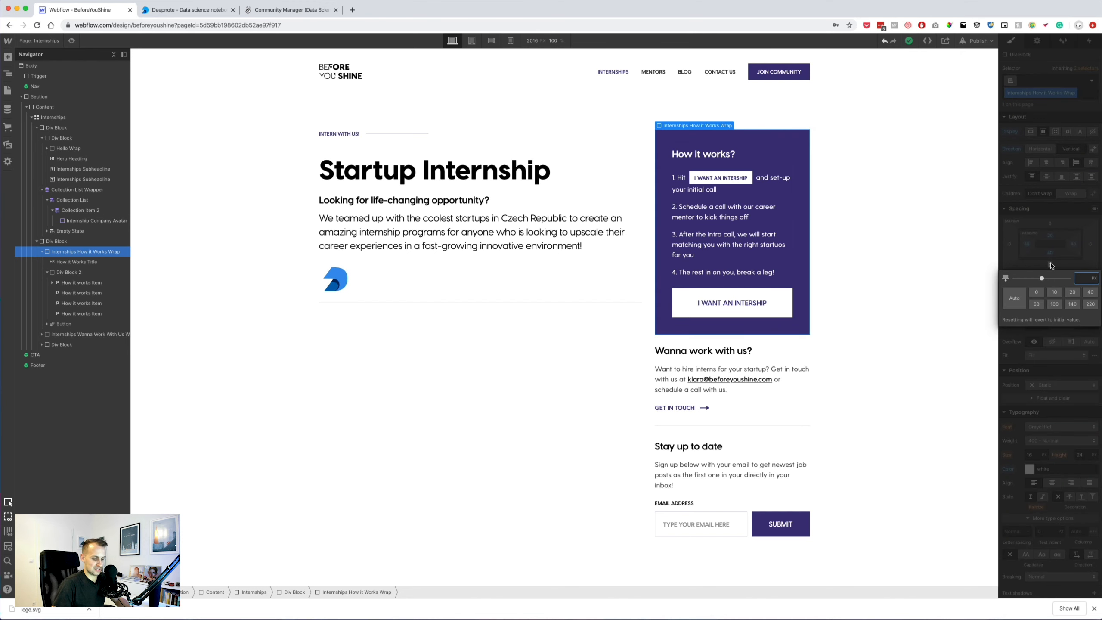
key(Return)
click(828, 352)
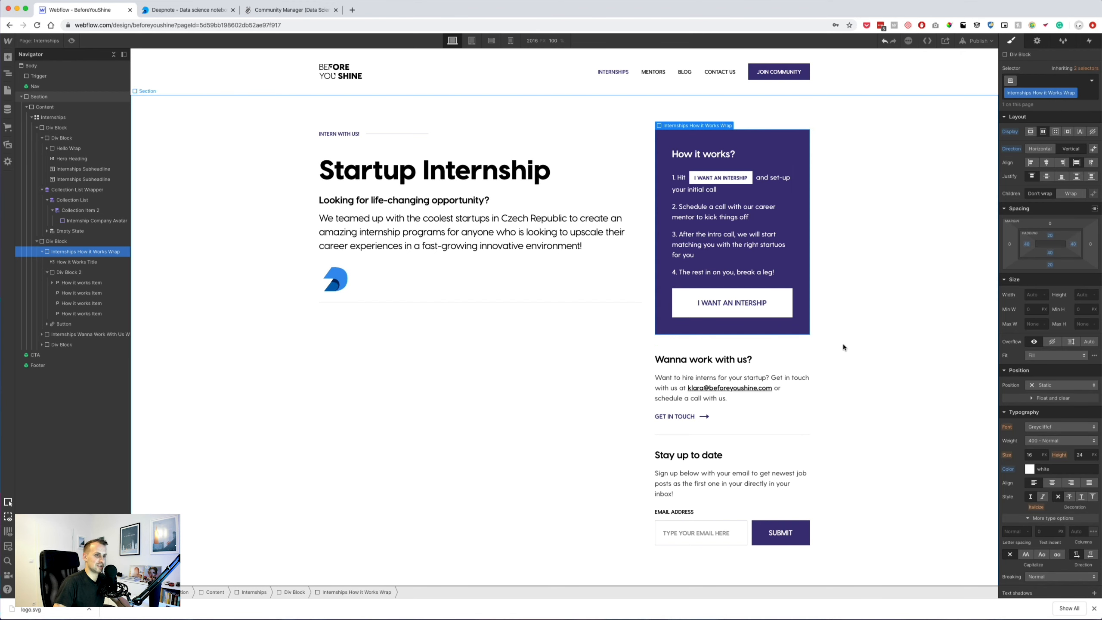
click(431, 282)
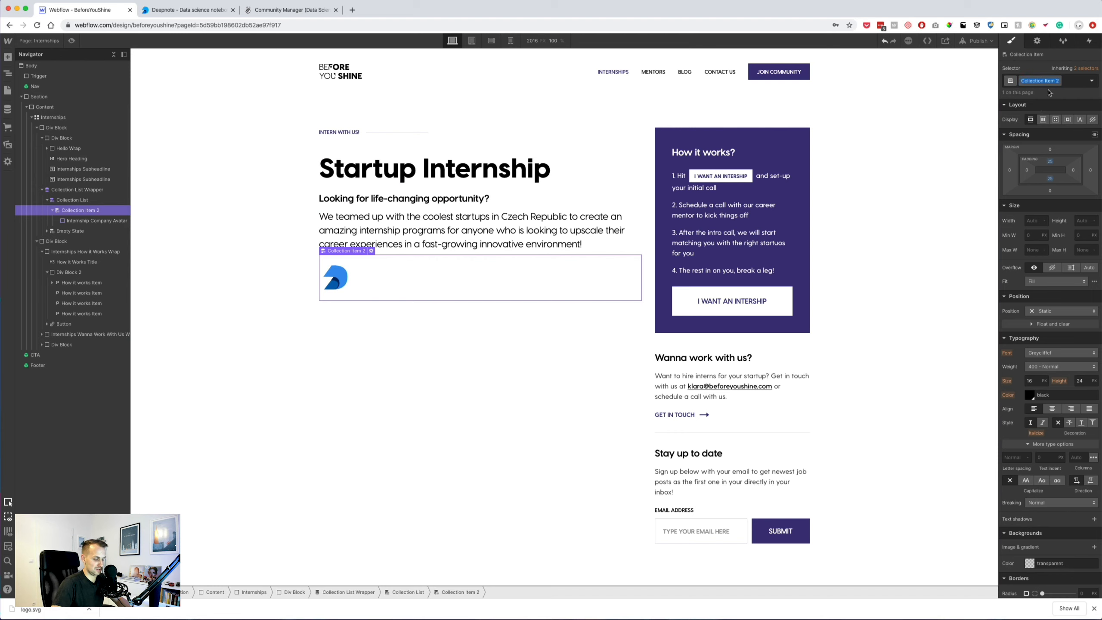
Rename the collection item's class to Internship Job Item.
key(BackSpace)
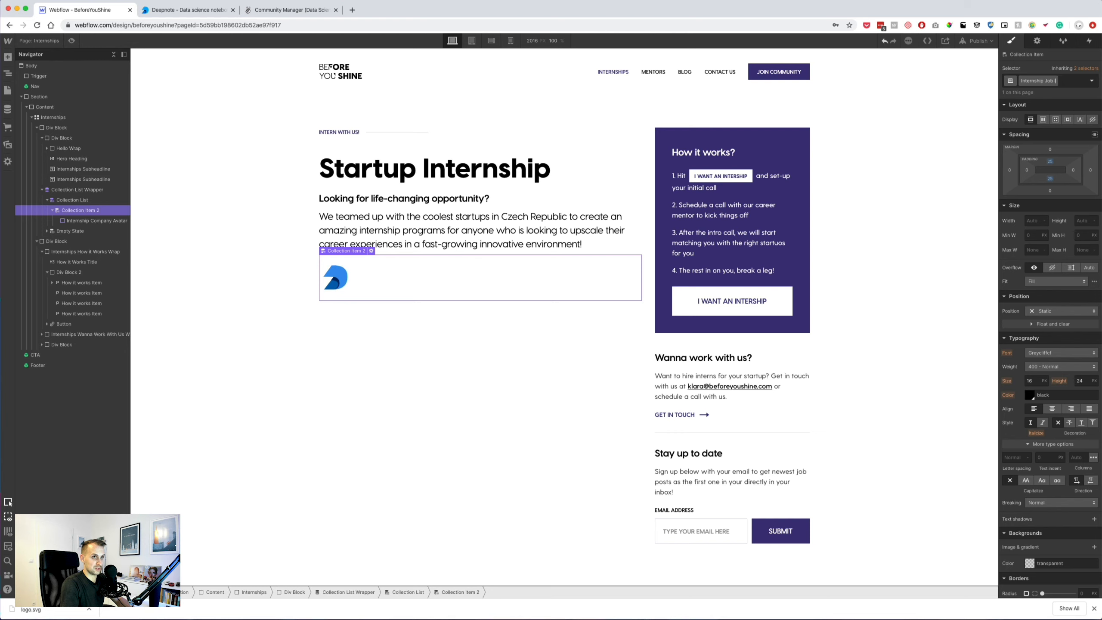
text(Internship Job Item)
key(Return)
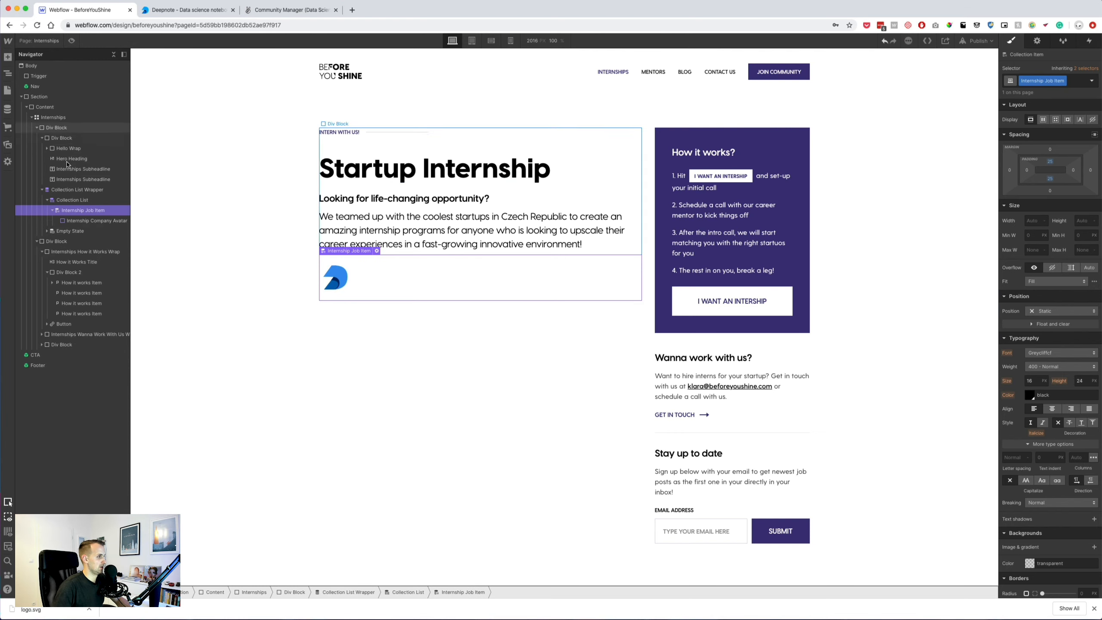
click(703, 358)
click(688, 453)
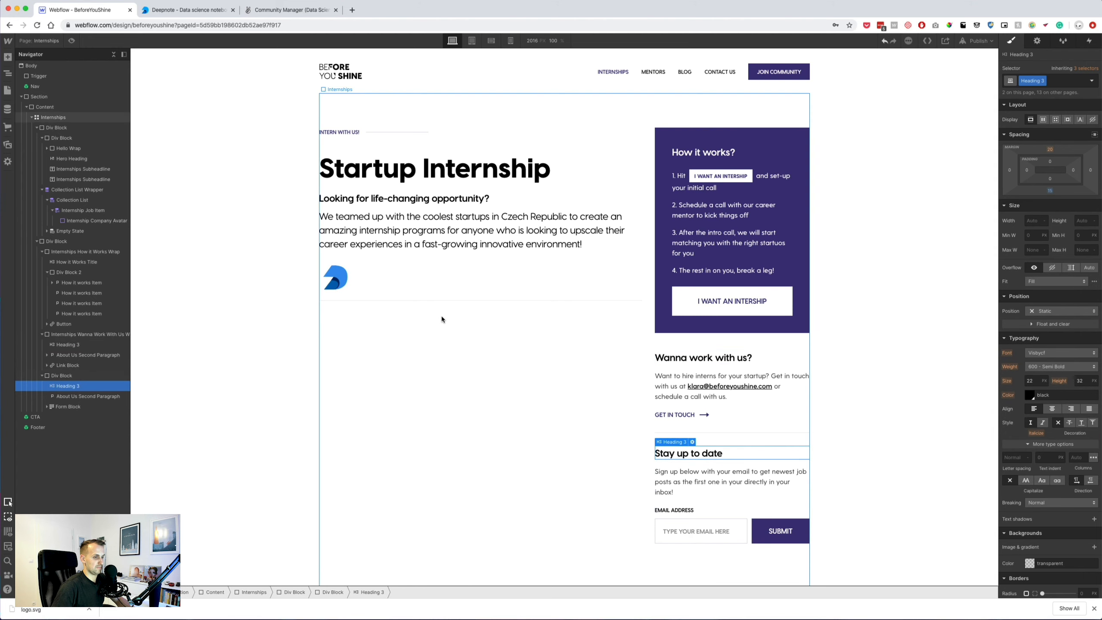
click(396, 277)
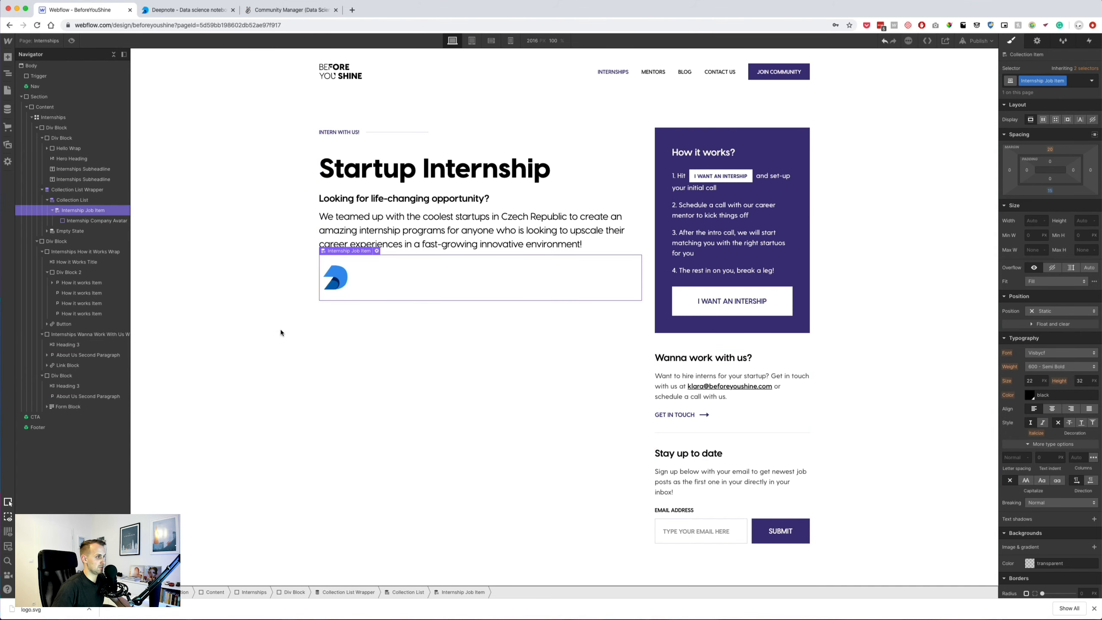
Add a text block after the avatar bound to the company Name, and set the job item to Flex.
click(85, 223)
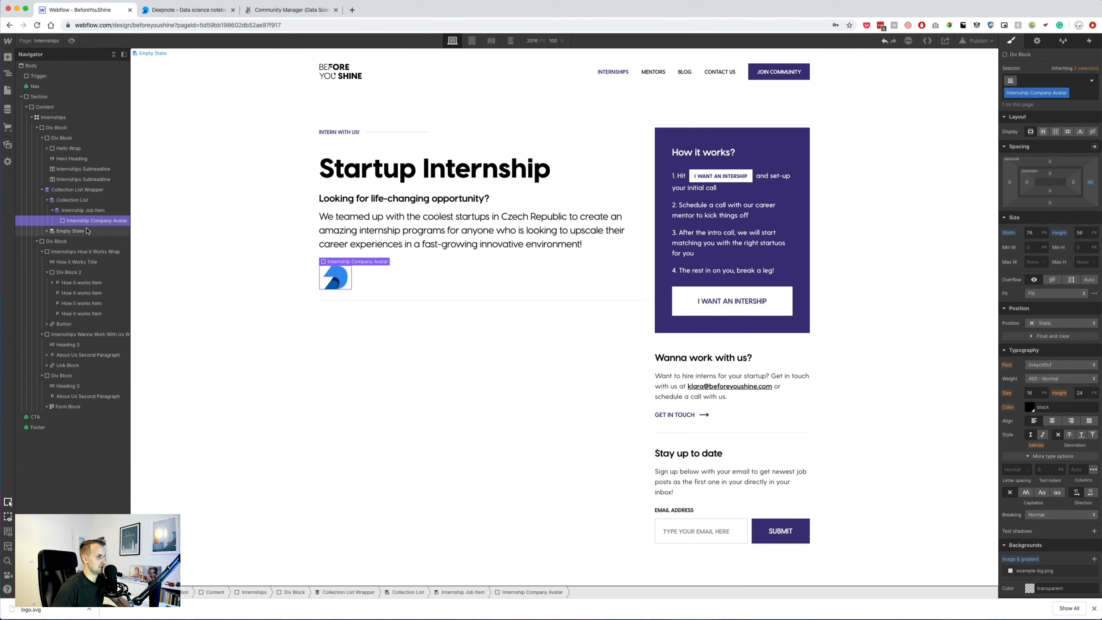
click(7, 57)
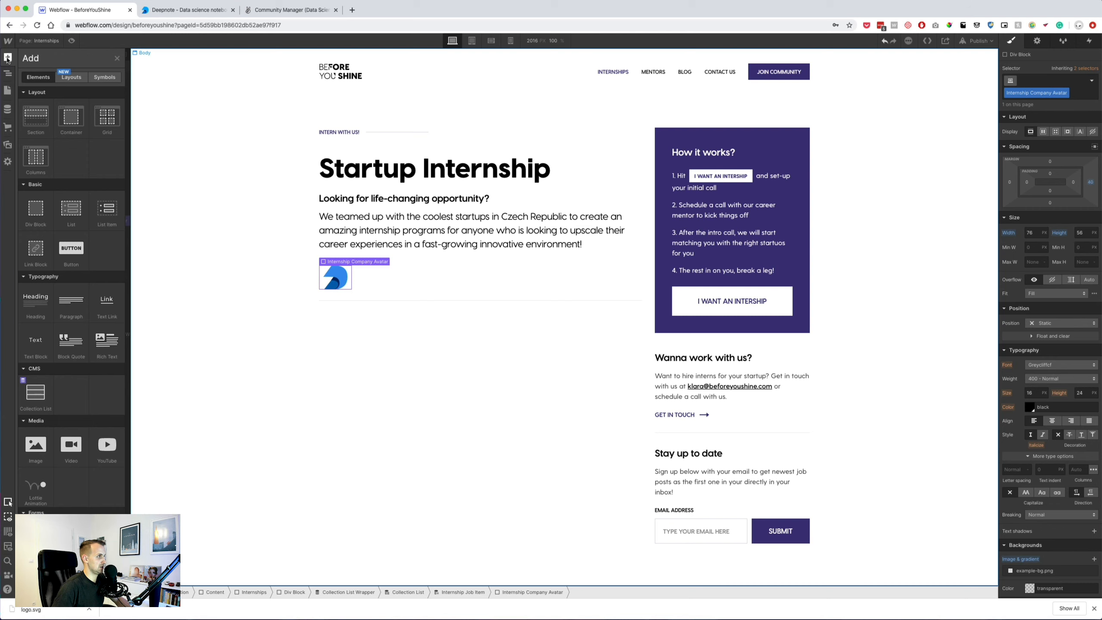
click(43, 338)
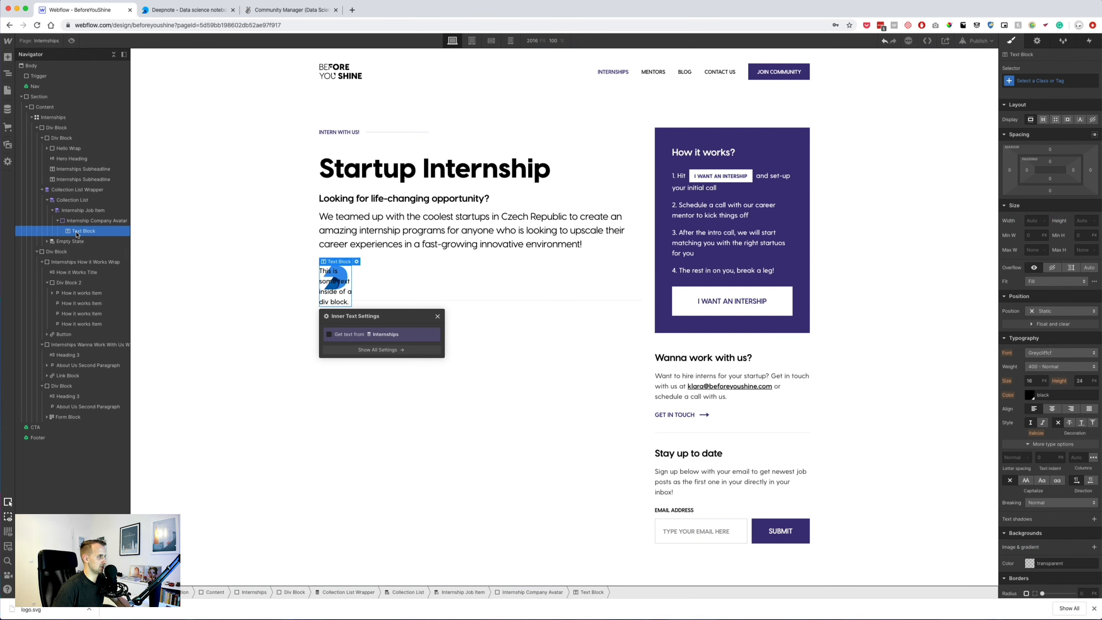
mouse_move(77, 232)
mouse_down()
mouse_move(79, 218)
mouse_move(81, 235)
mouse_up()
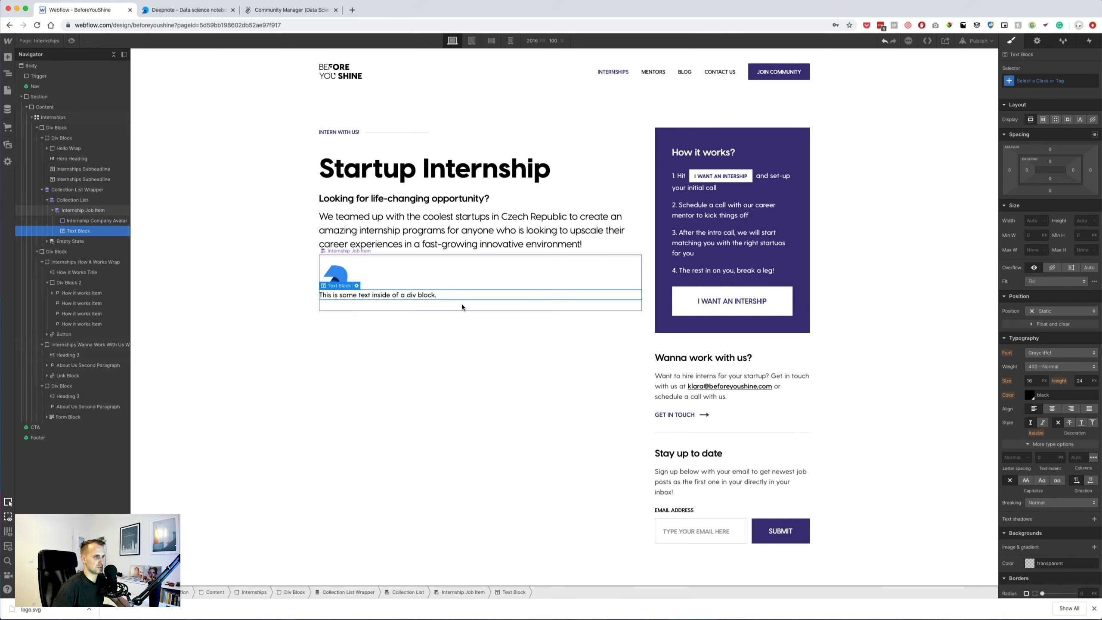
click(356, 285)
click(355, 338)
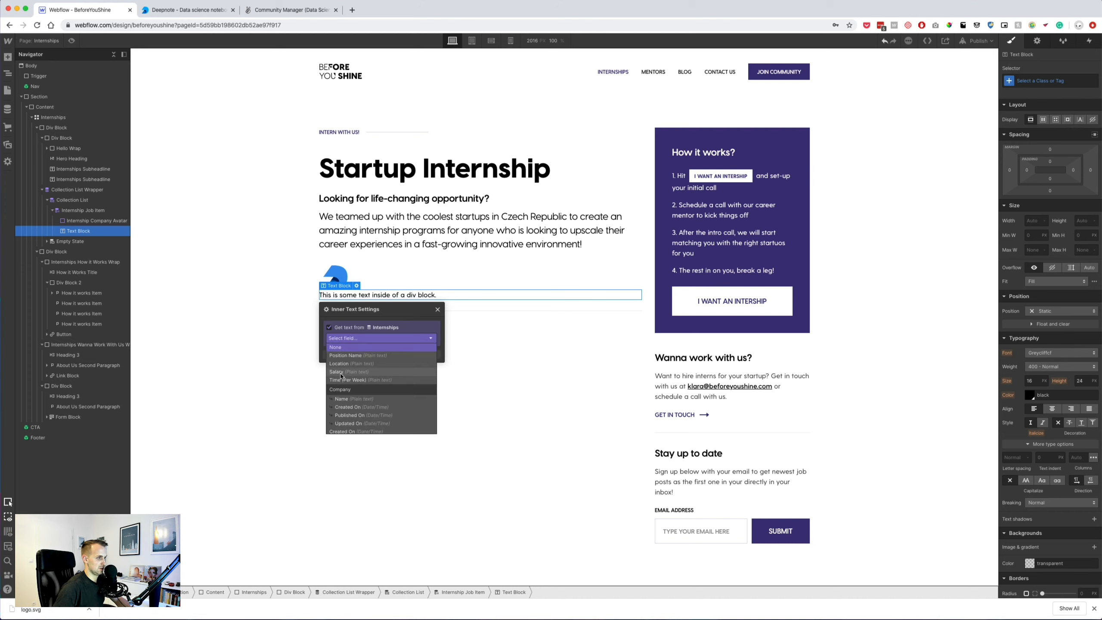
click(341, 398)
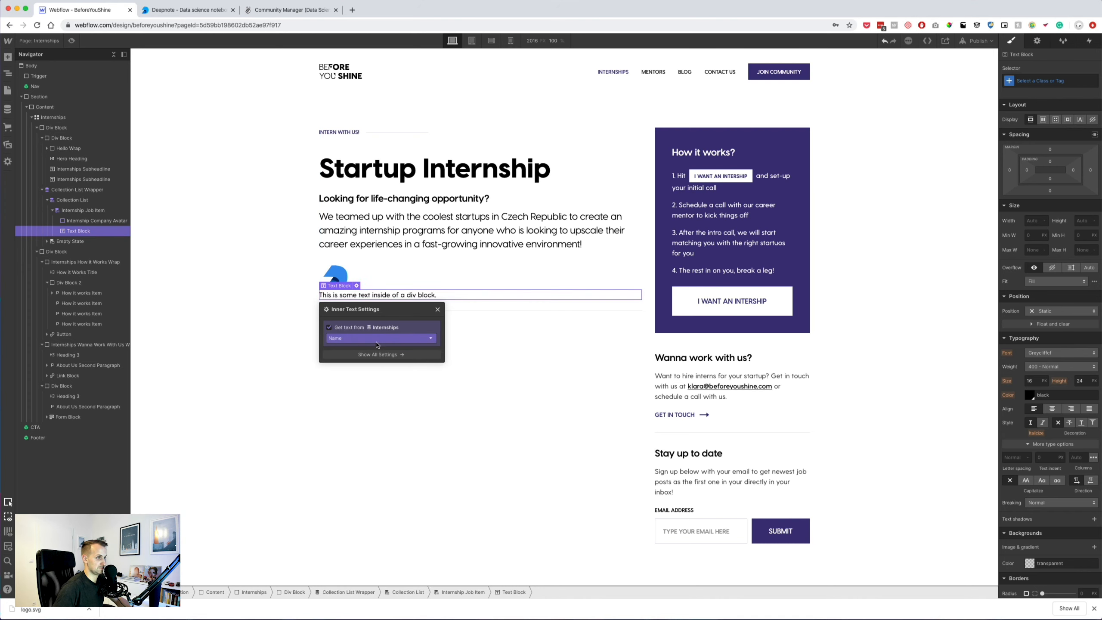
click(437, 309)
click(83, 210)
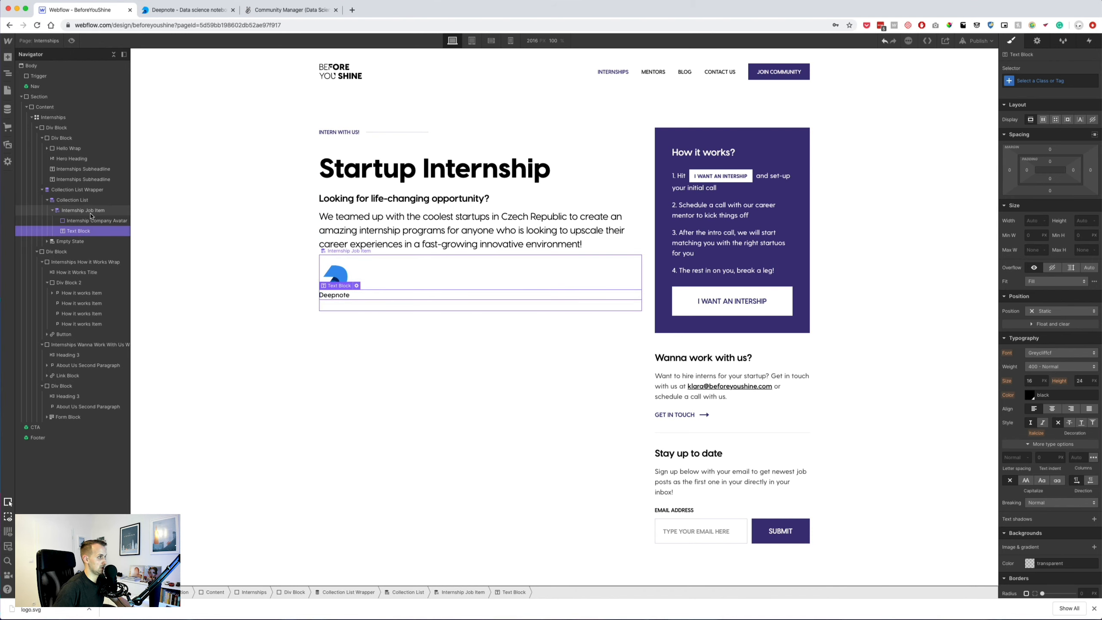
click(1044, 120)
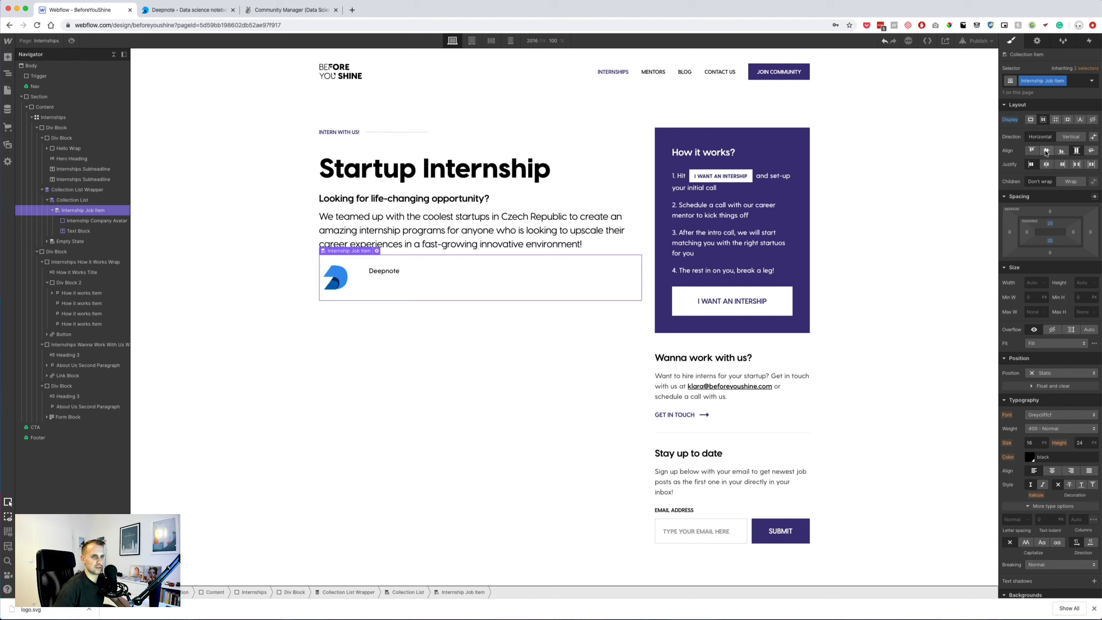
Duplicate the Deepnote text block and bind the copy to Position Name (Data Scientist).
click(382, 280)
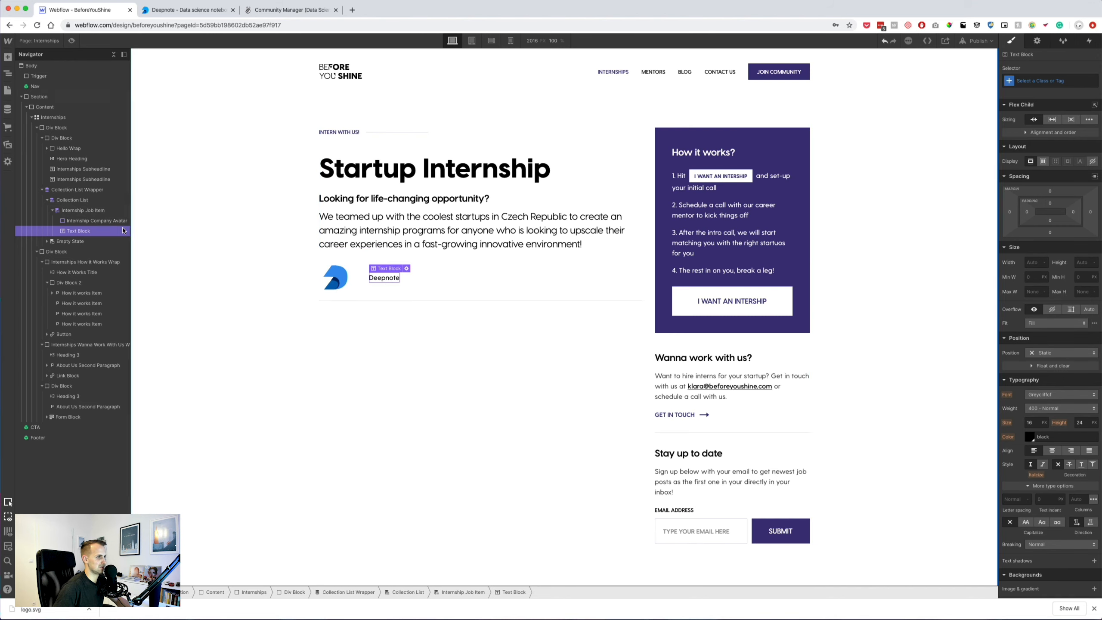
key(super+d)
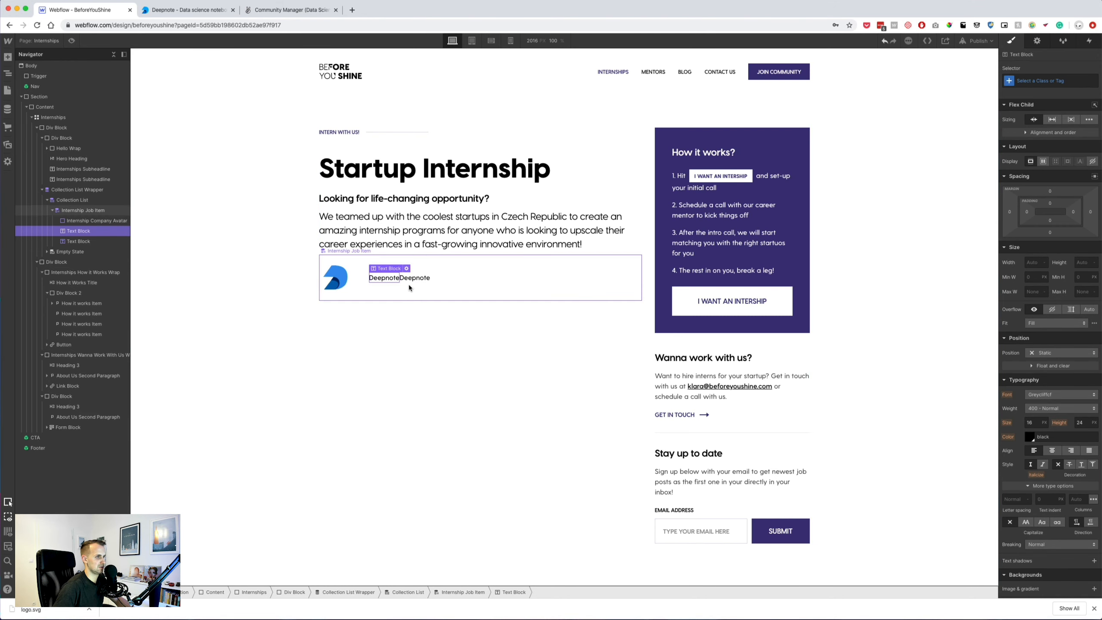
click(434, 268)
click(443, 322)
click(437, 291)
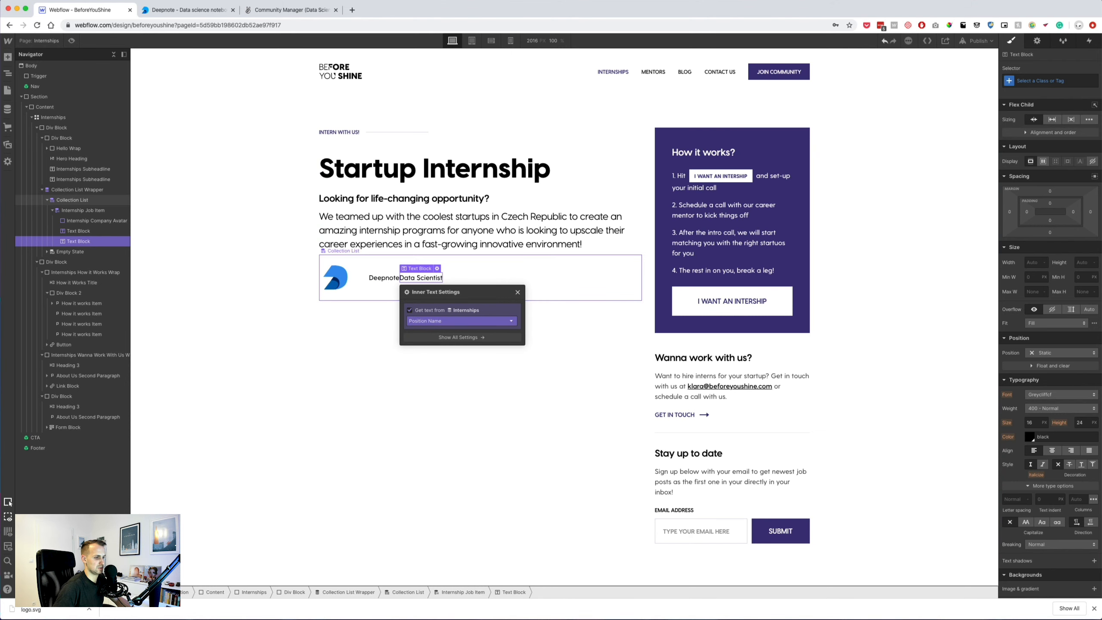
key(super+Tab)
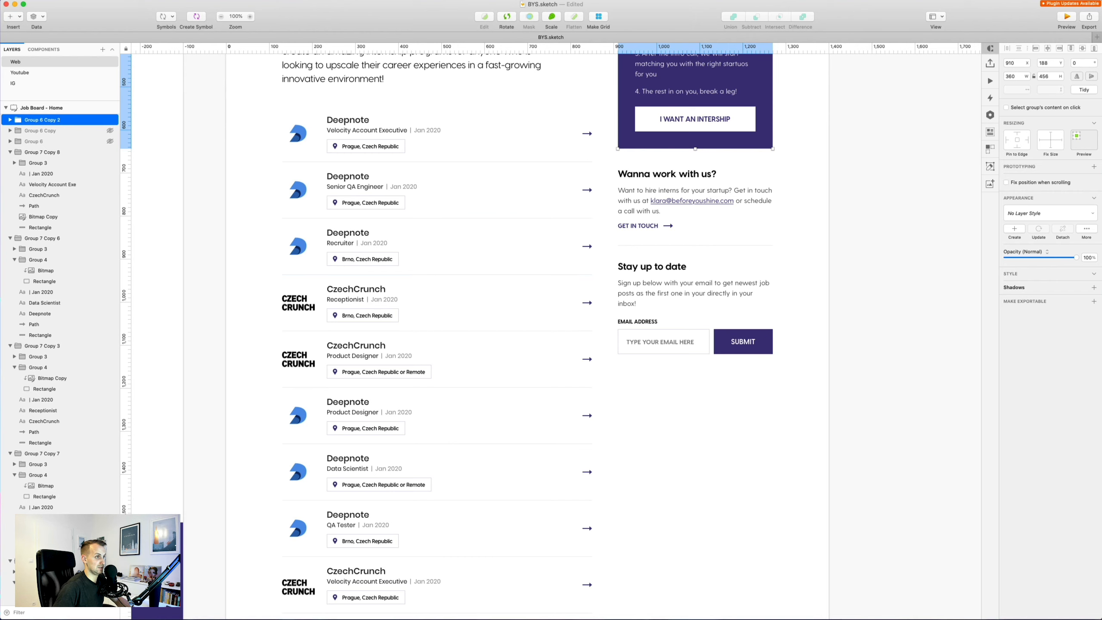
key(super+Tab)
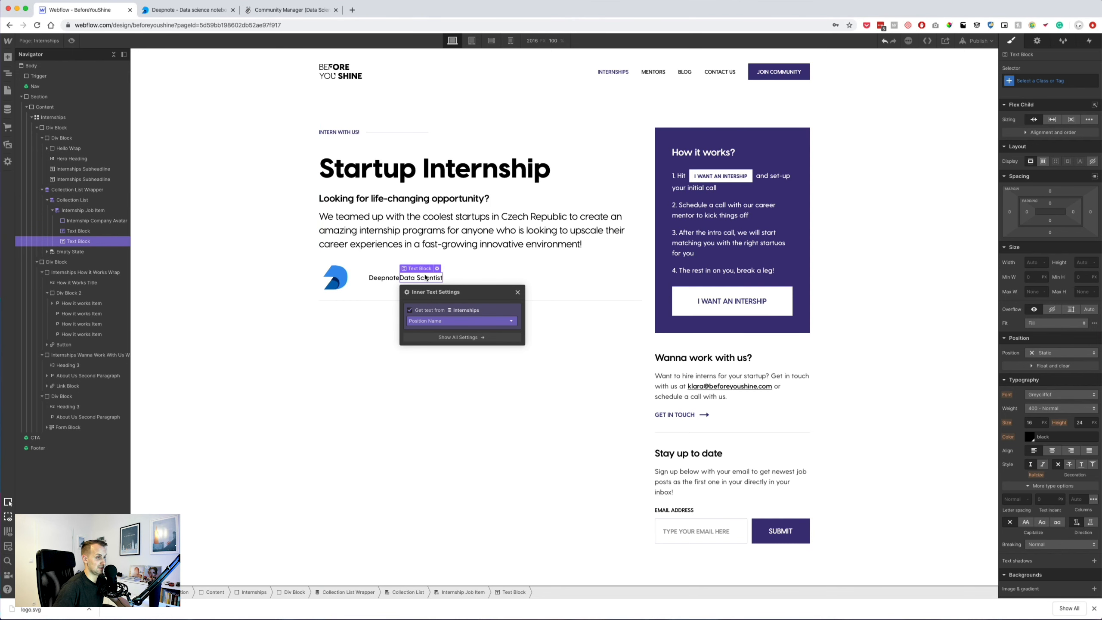
key(Escape)
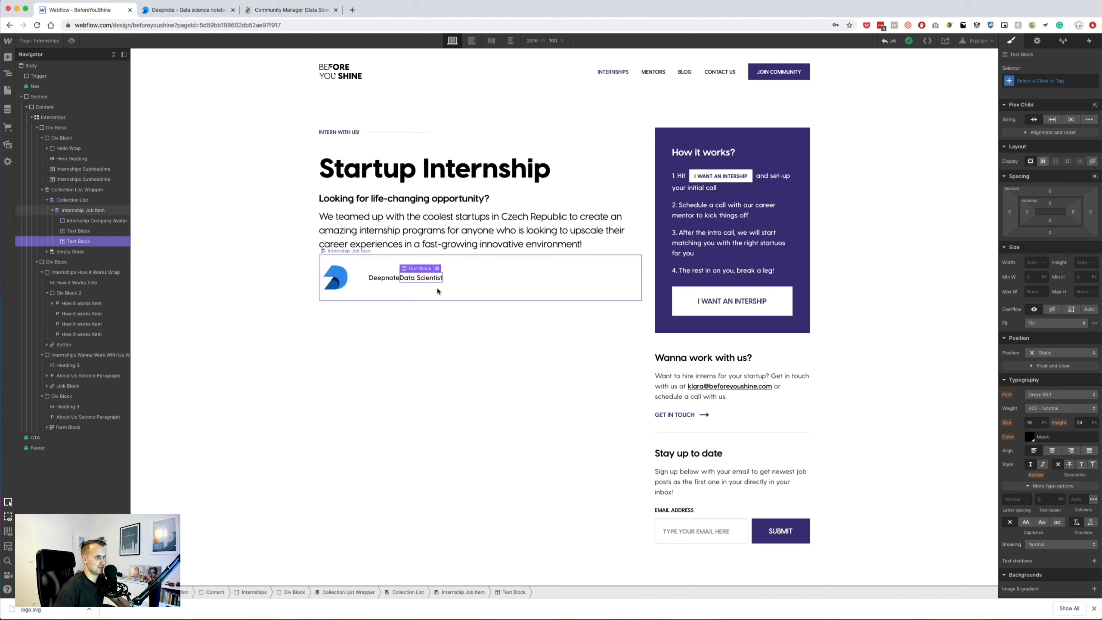
Bind a text block to the Created On date using the short Feb 2020 format.
click(477, 279)
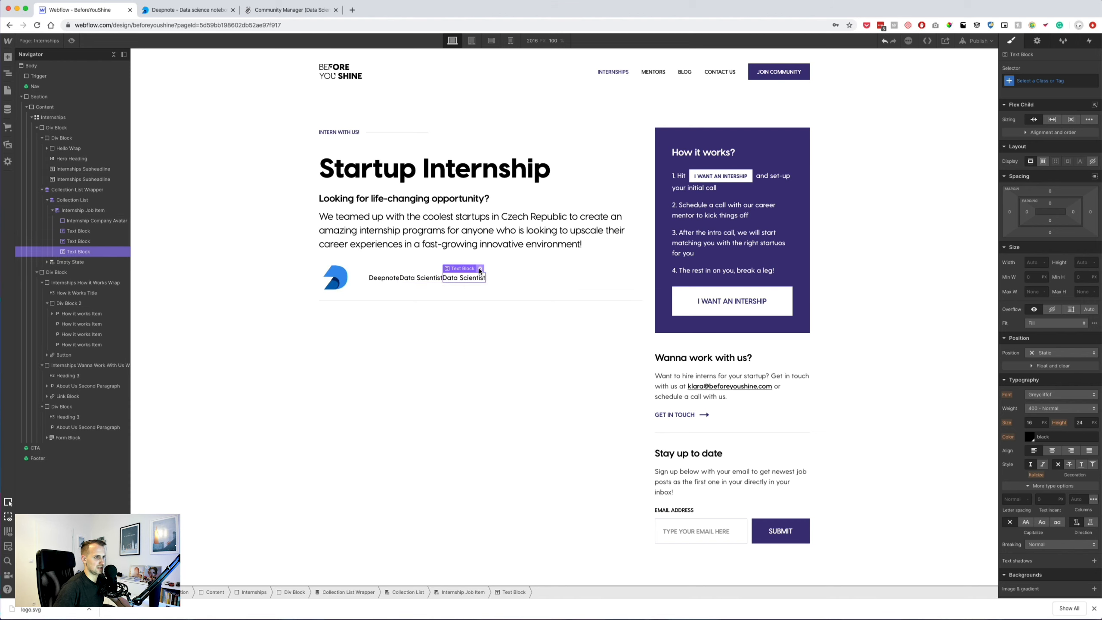
click(479, 268)
click(488, 321)
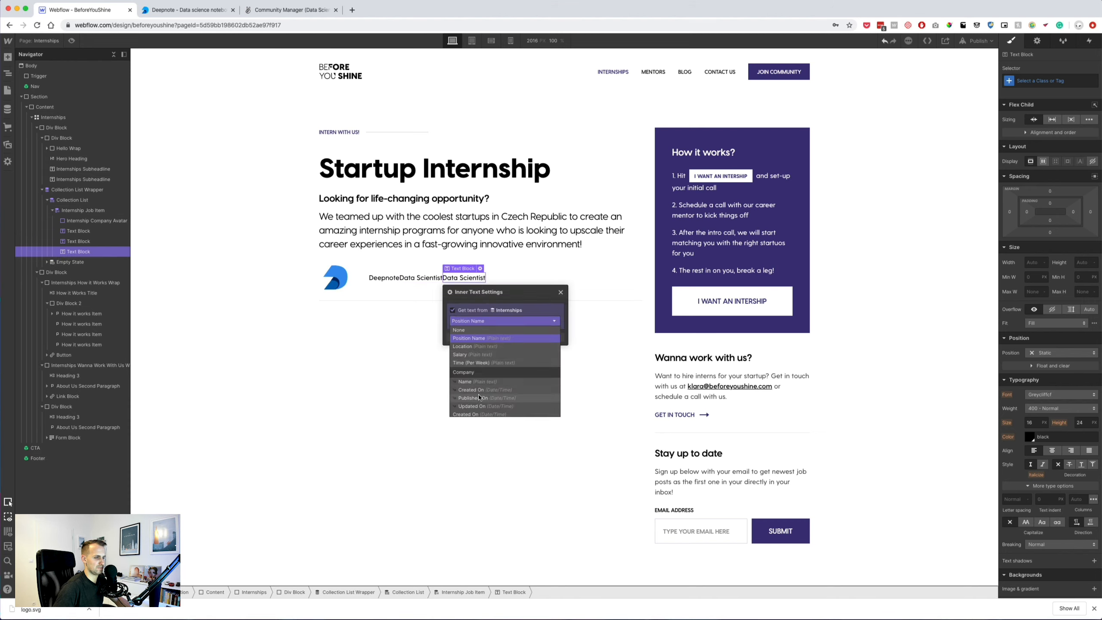
scroll(479, 397, down, 1)
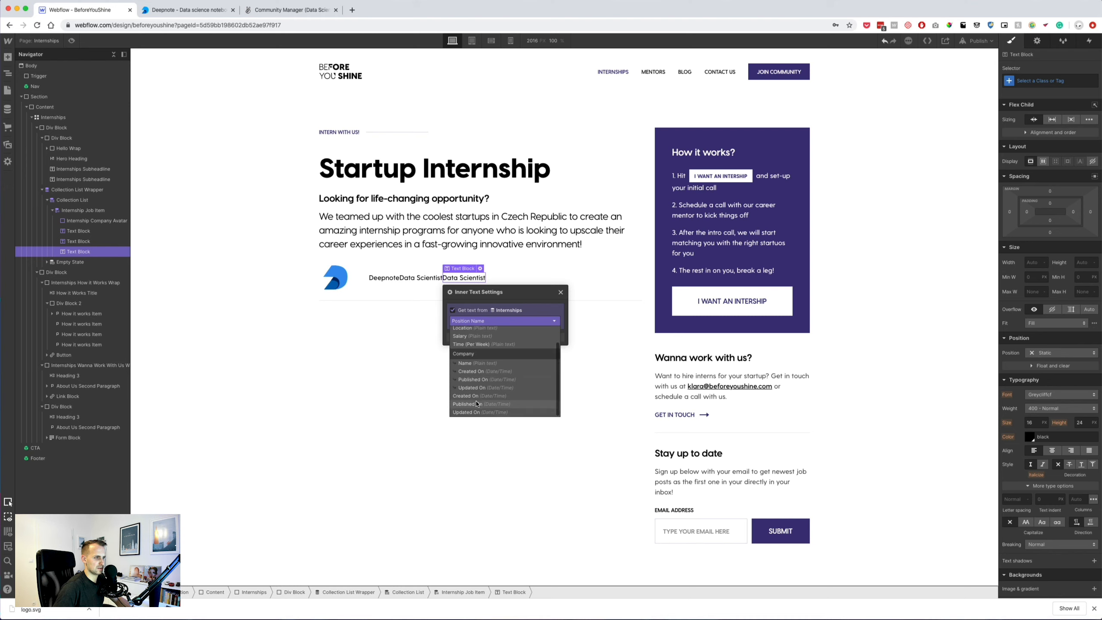
click(476, 398)
click(497, 337)
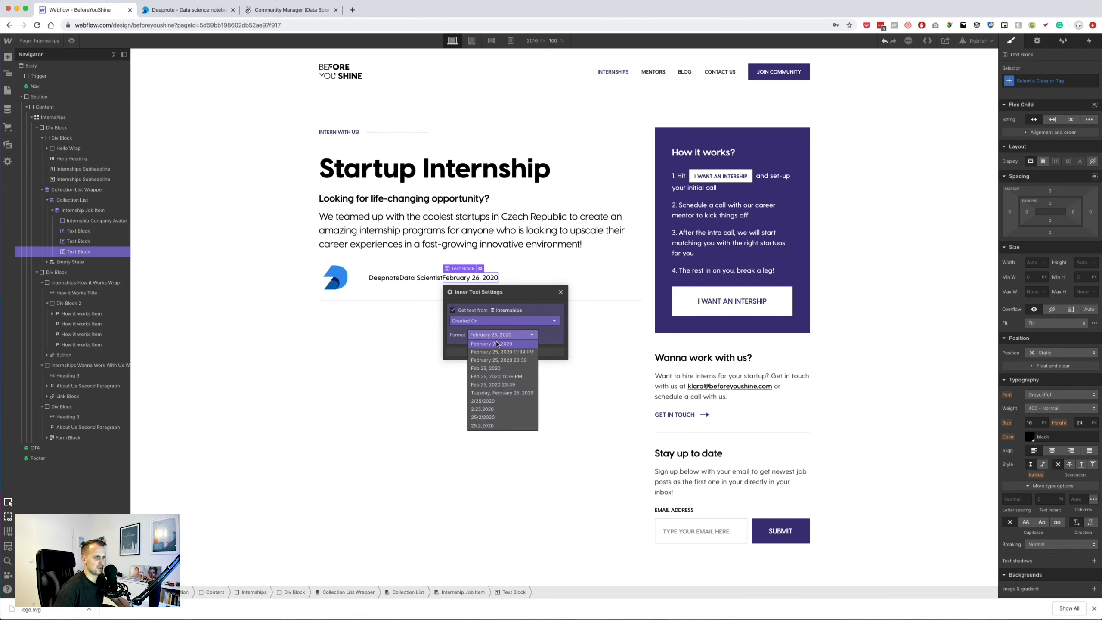
scroll(485, 394, down, 5)
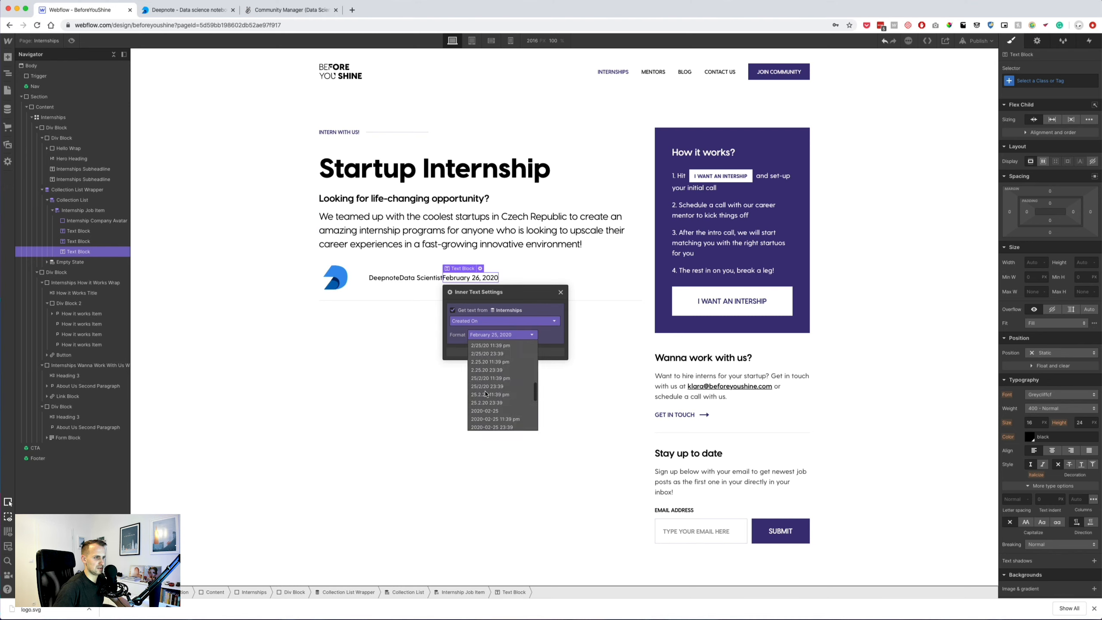
scroll(486, 393, up, 3)
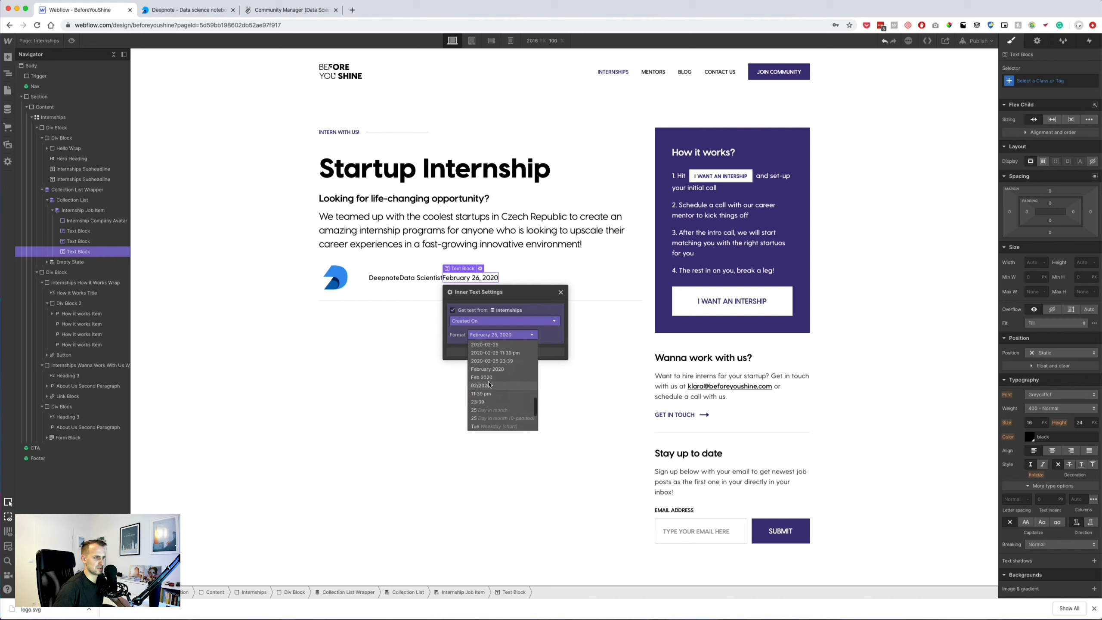
click(482, 386)
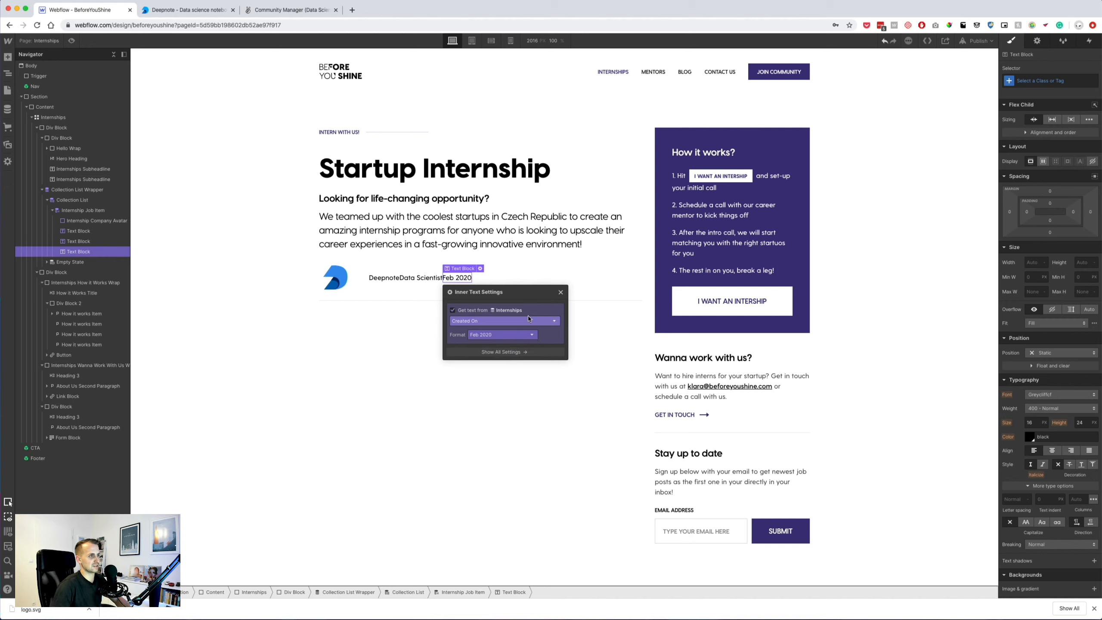
click(559, 293)
click(365, 283)
click(387, 278)
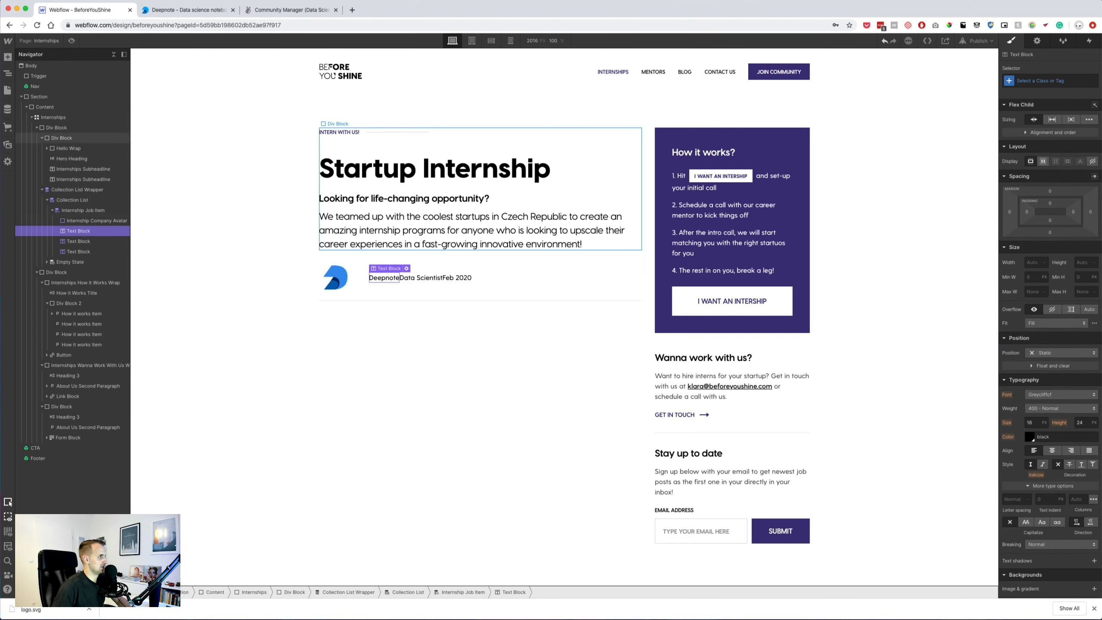
click(6, 57)
Wrap Data Scientist and Feb 2020 in a new div set to flex so they sit in one row.
click(36, 210)
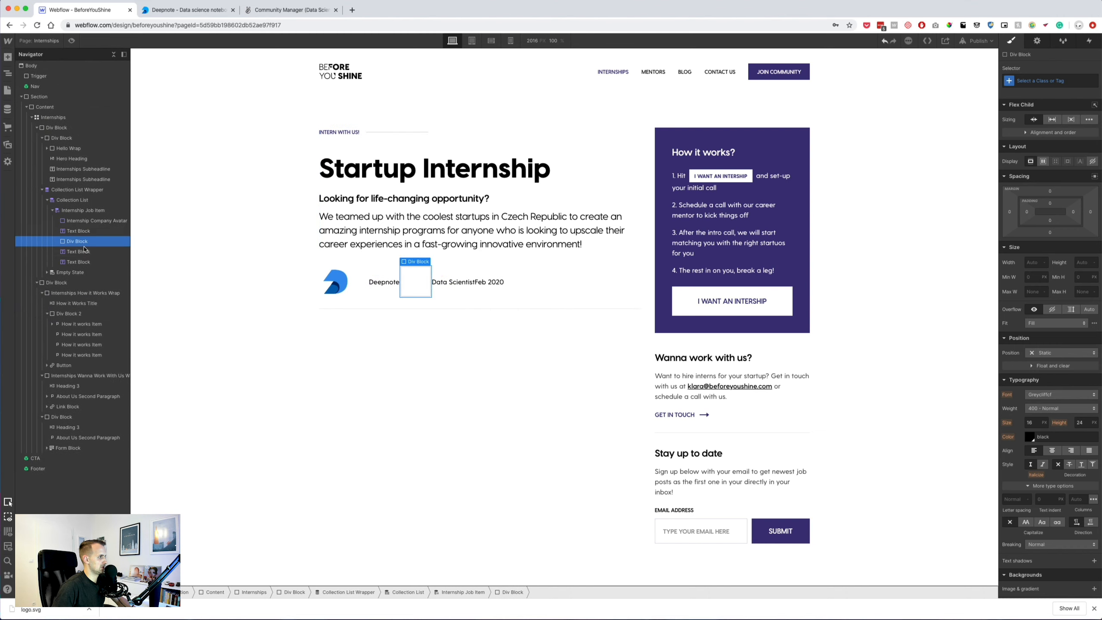
mouse_move(78, 251)
mouse_down()
mouse_move(85, 243)
mouse_move(82, 254)
mouse_up()
click(77, 241)
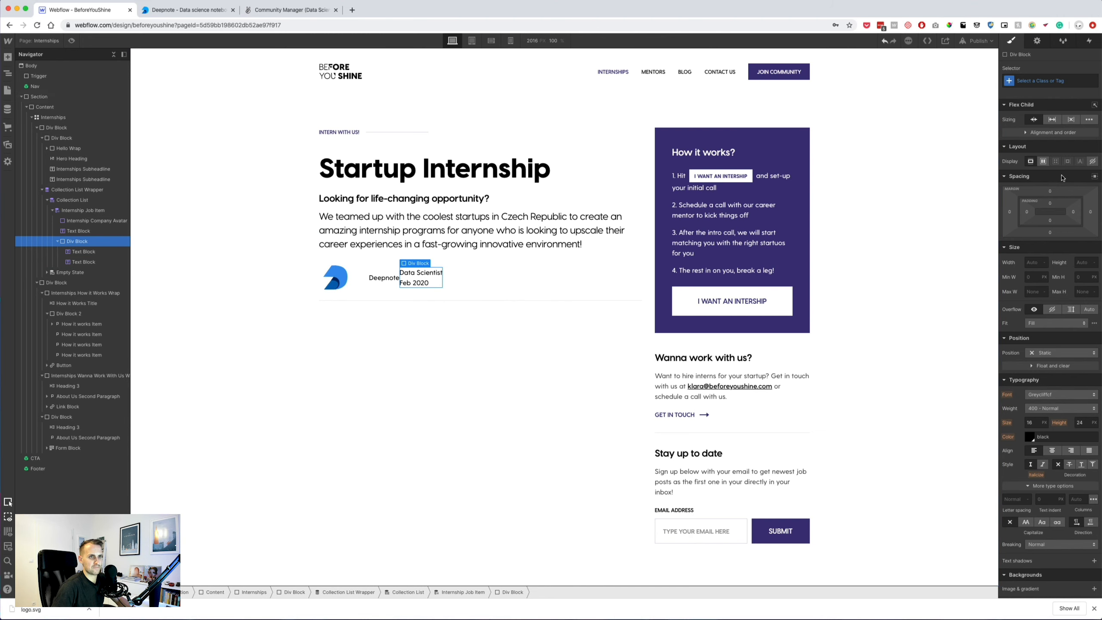
click(1043, 161)
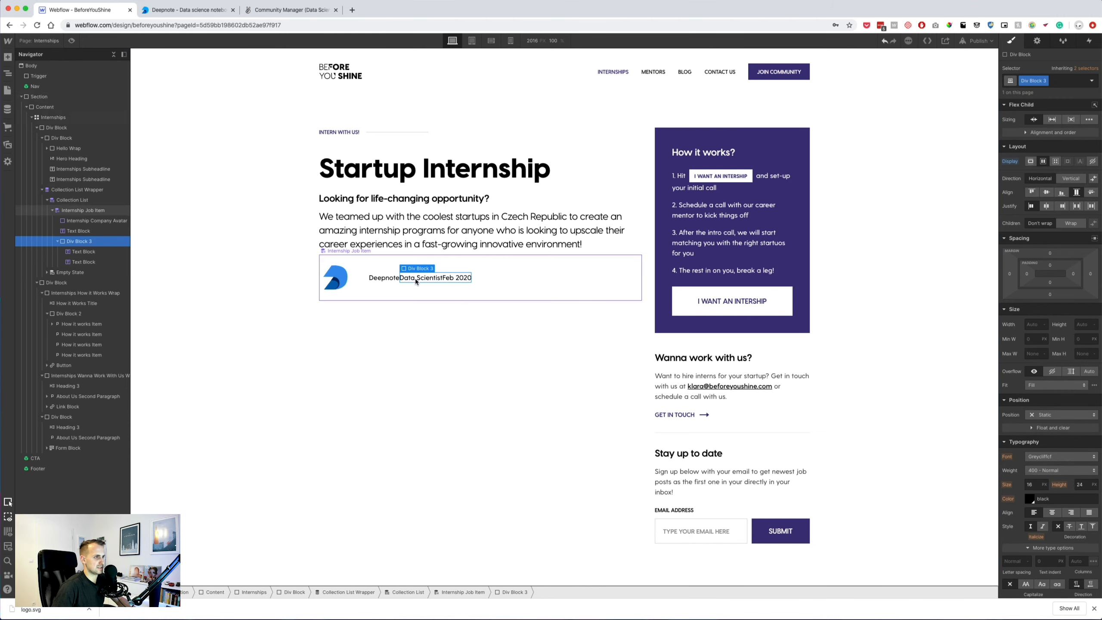
click(76, 251)
click(63, 241)
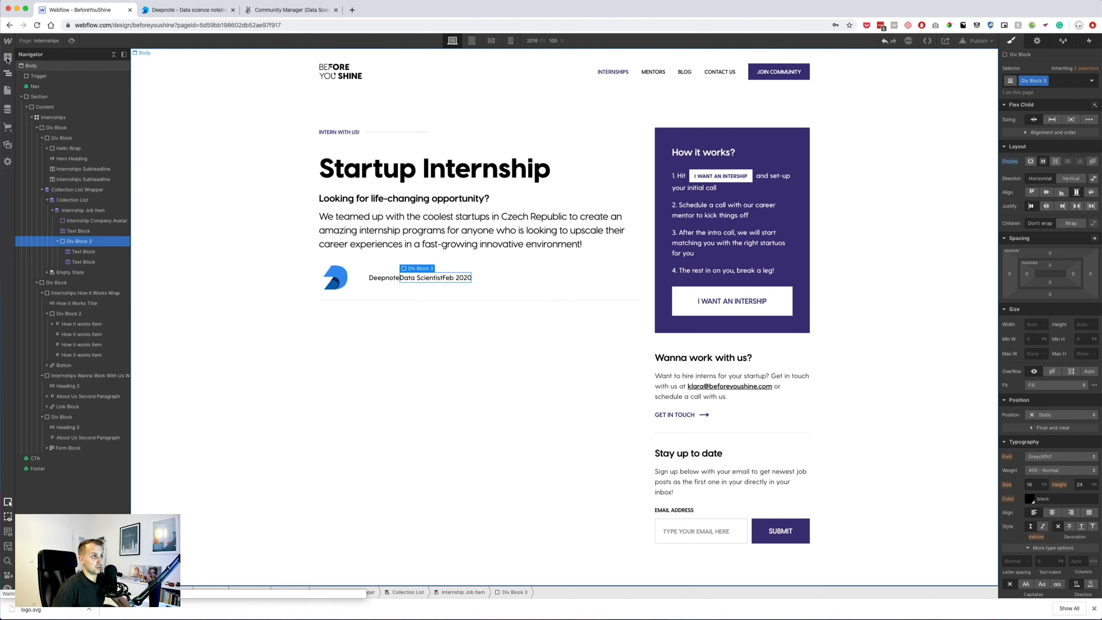
Add an inner divider div with about 12px side margins, Divider Color background and 1px width.
key(a)
drag(38, 213, 73, 262)
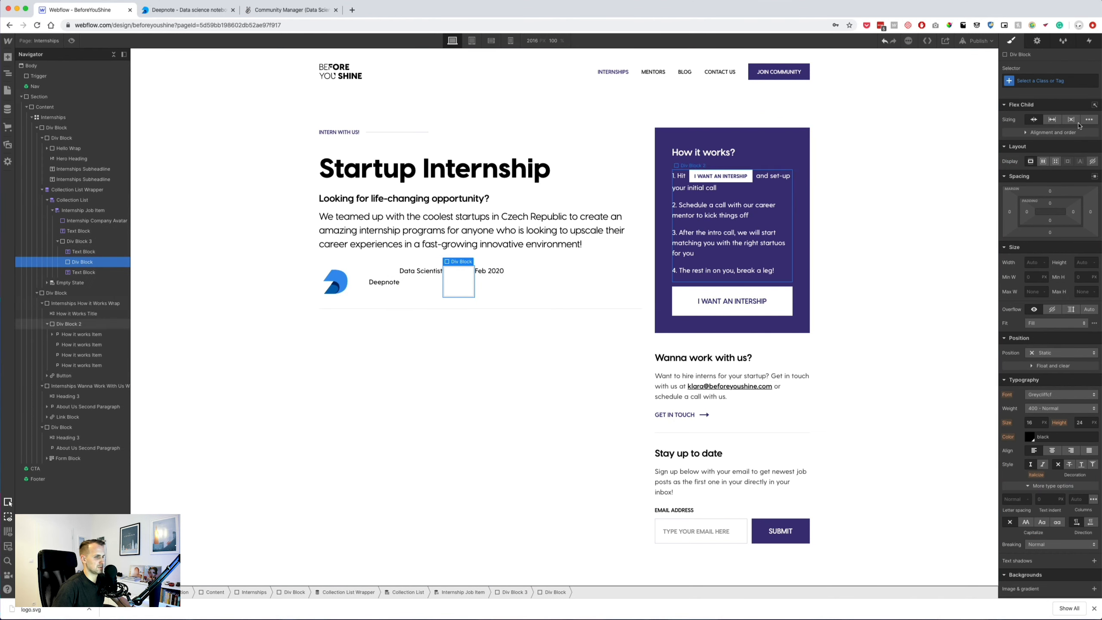
drag(1093, 212, 1100, 210)
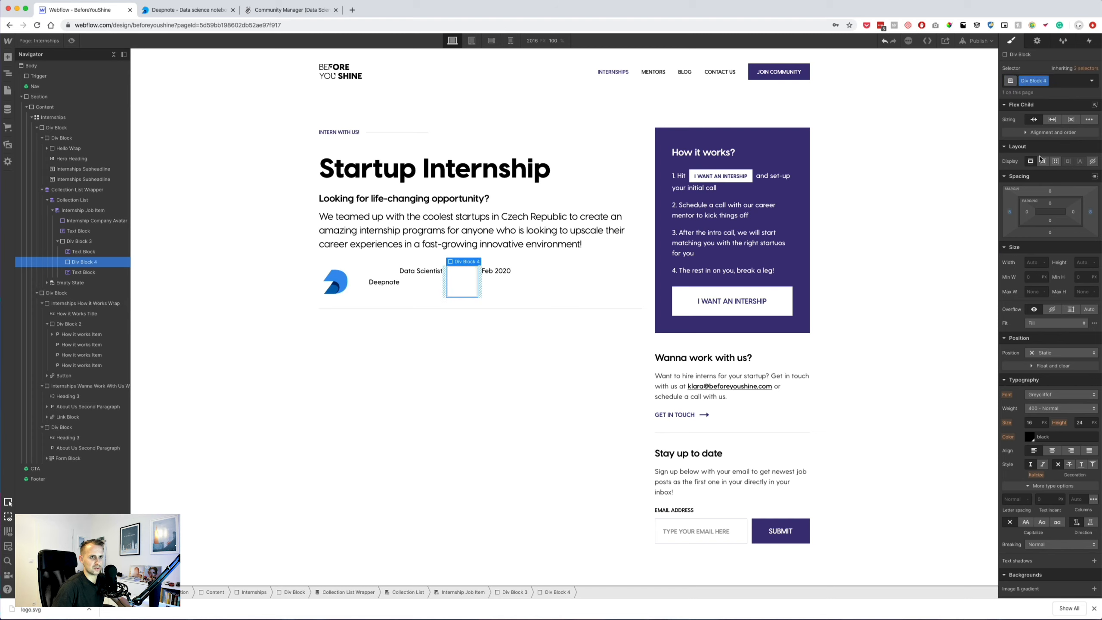
click(1046, 82)
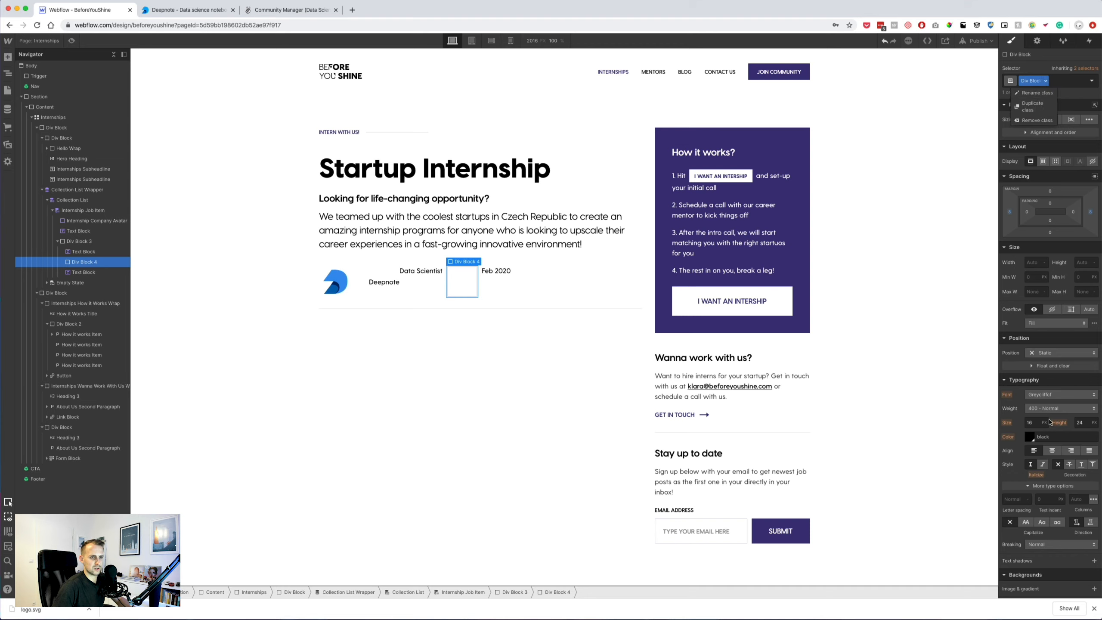
scroll(1045, 565, down, 3)
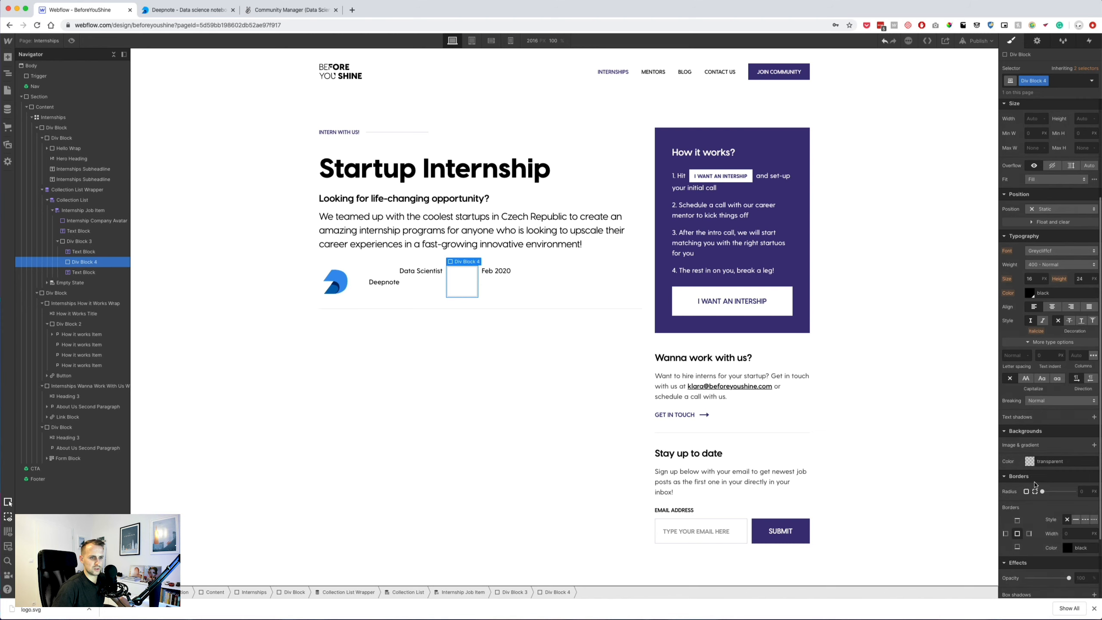
click(1032, 462)
click(1081, 445)
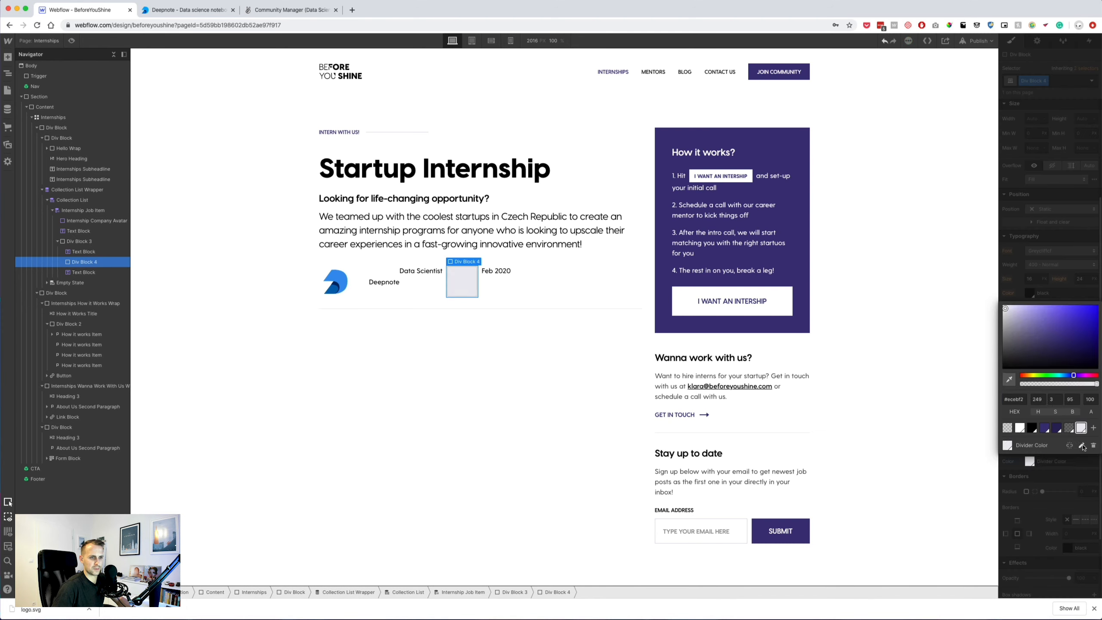
click(1053, 250)
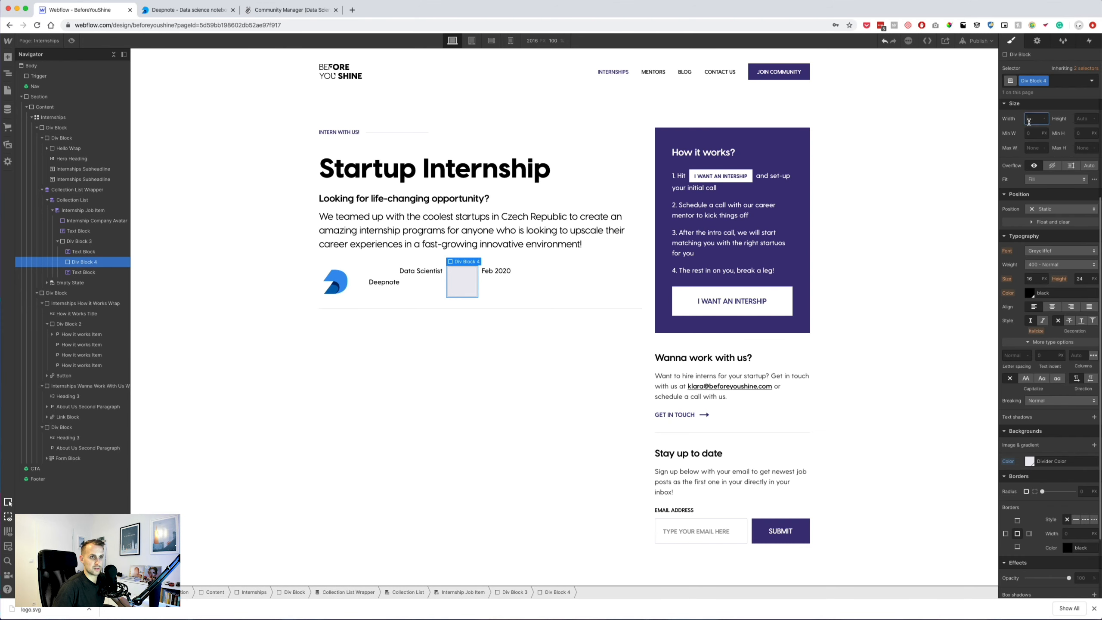
text(1)
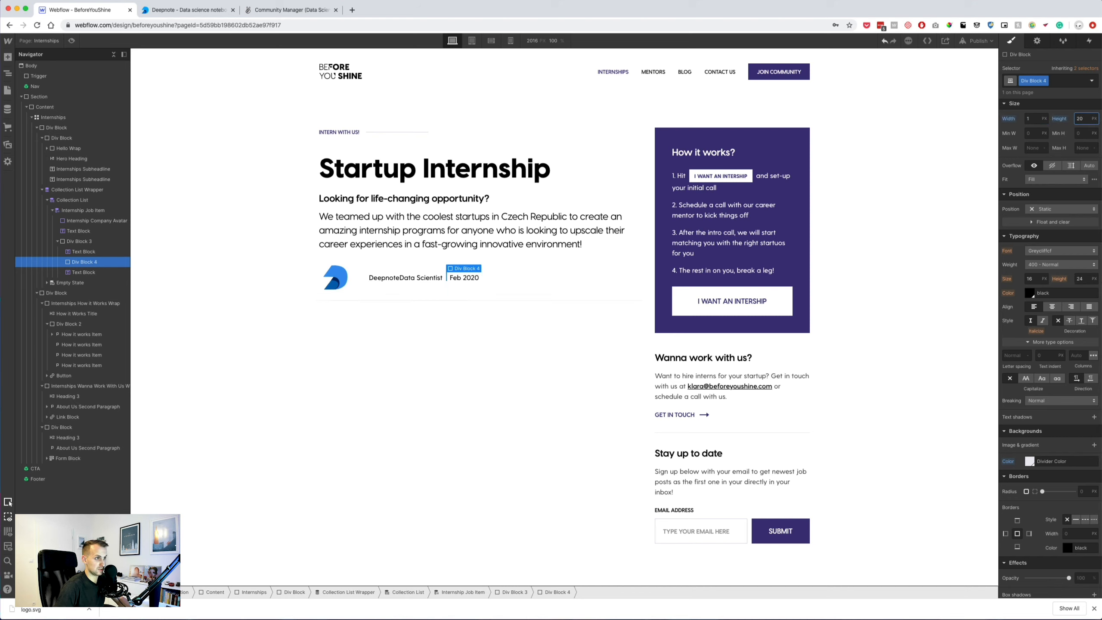
click(440, 278)
click(445, 278)
click(475, 339)
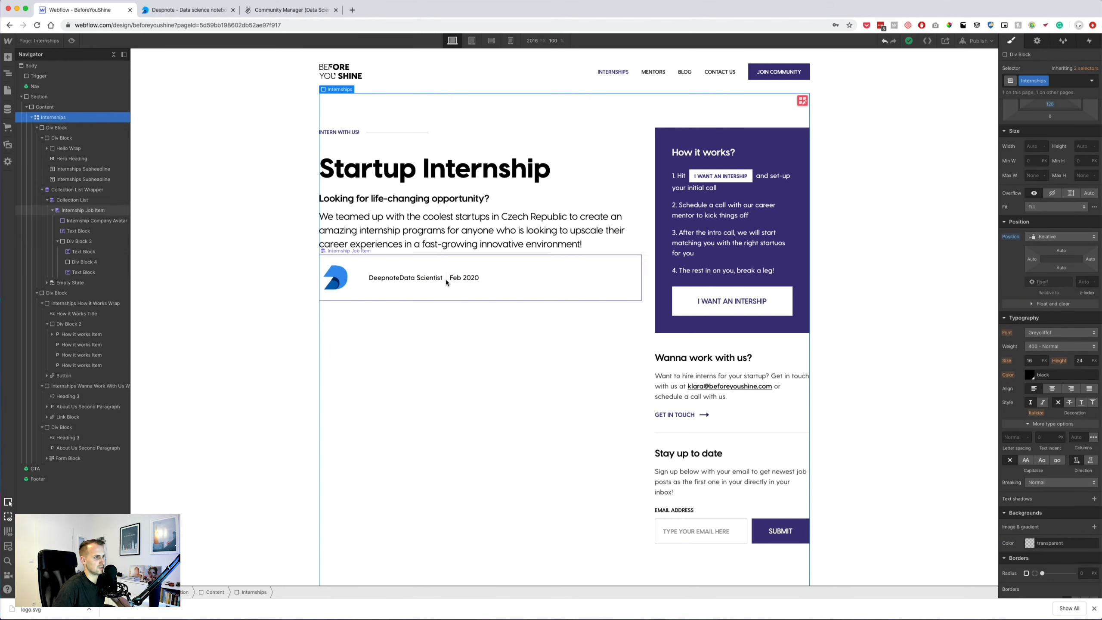
click(446, 277)
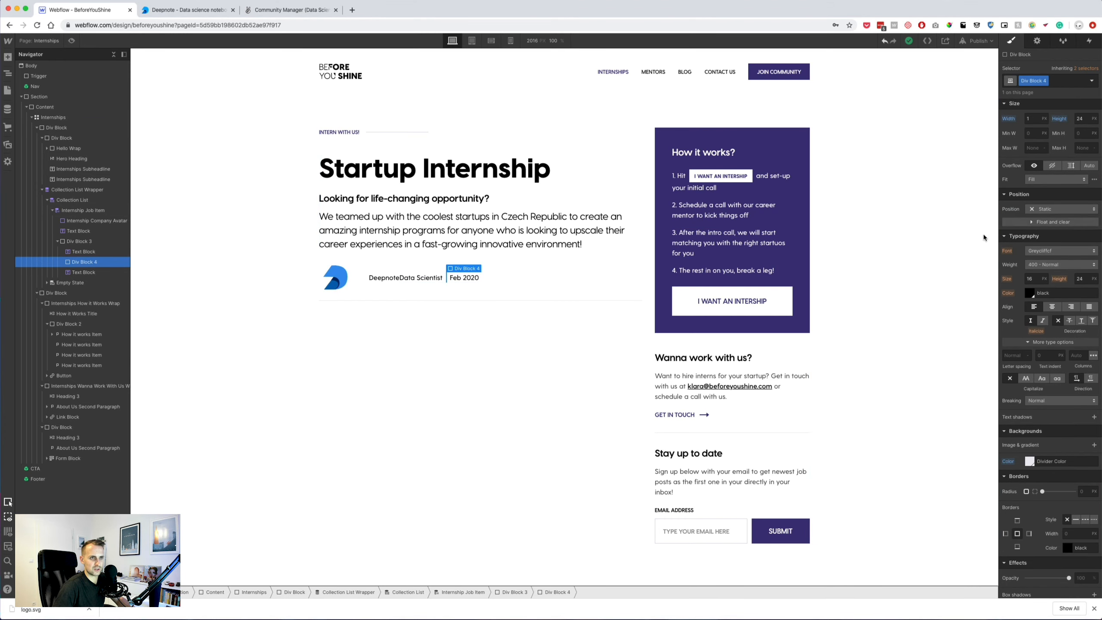
scroll(1026, 235, up, 4)
Set the divider's margins to 17 and rename its class to Internship Job Item Divider.
drag(1090, 212, 1100, 214)
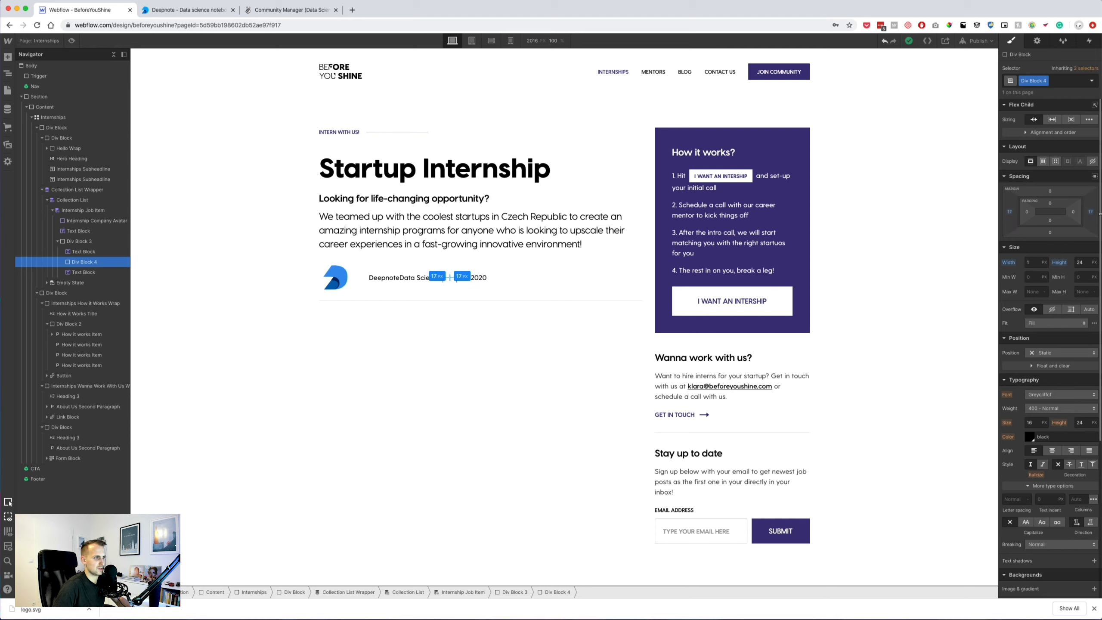
click(552, 353)
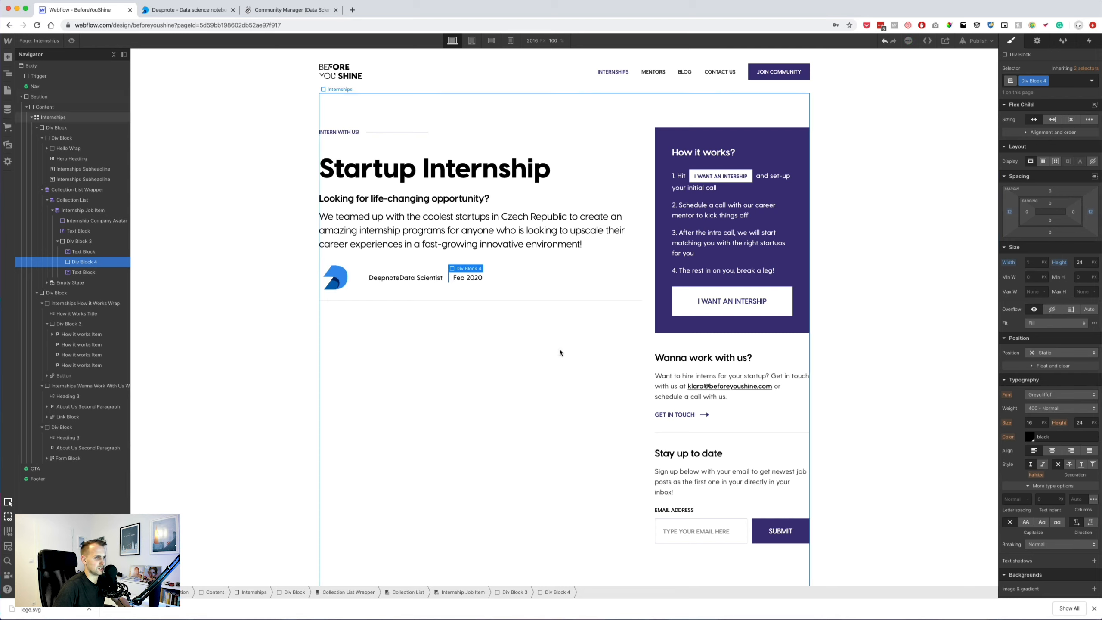
click(447, 282)
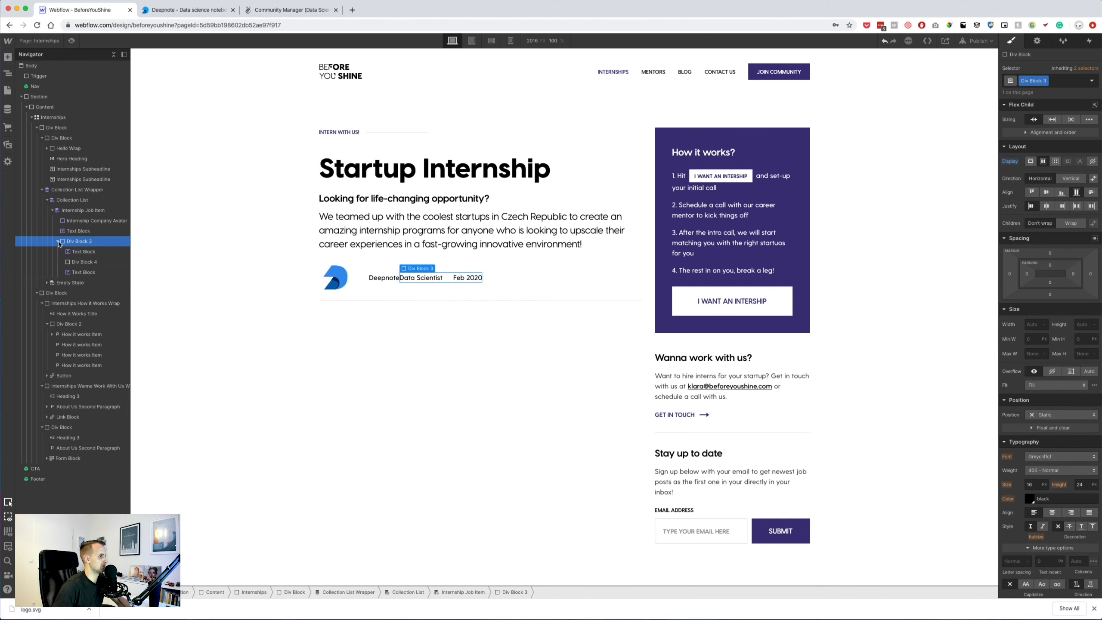
click(82, 261)
double_click(1028, 79)
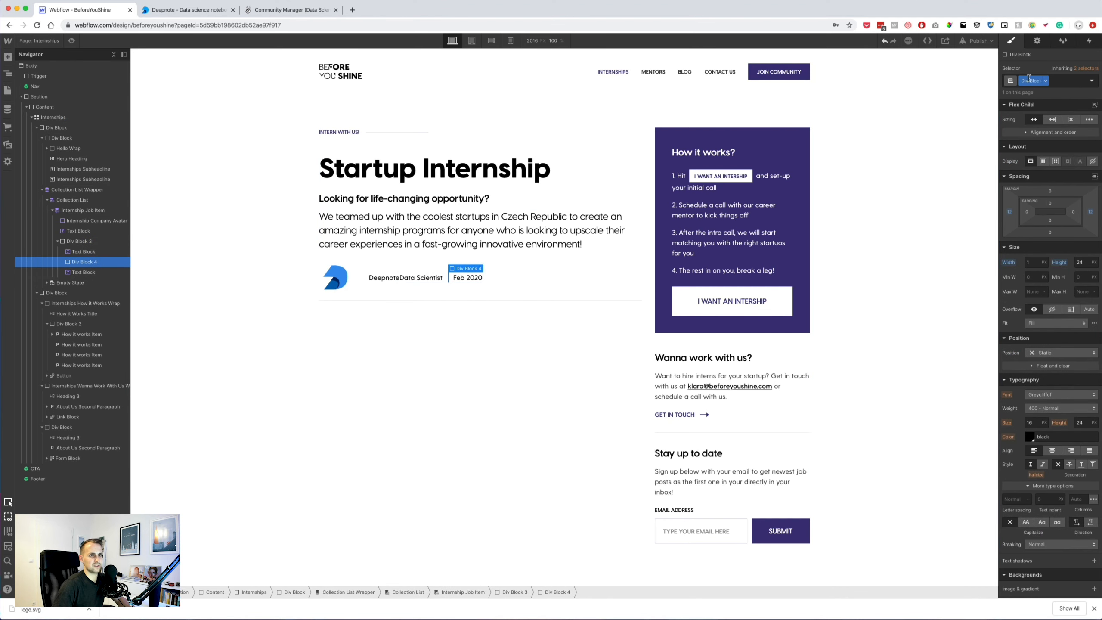
key(BackSpace)
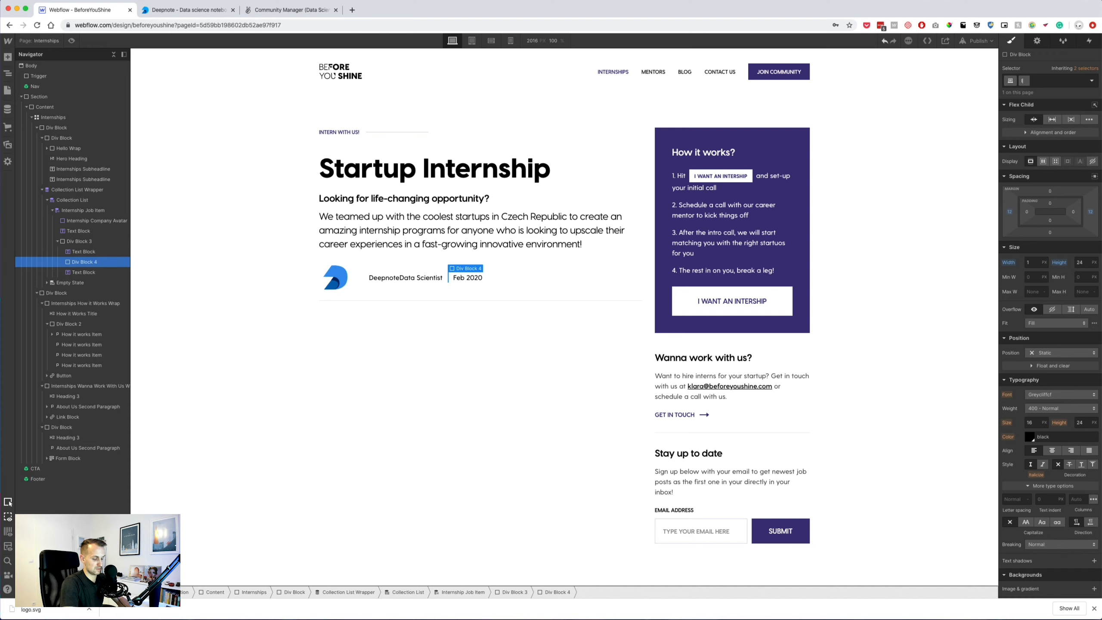
text(Internships)
text( D)
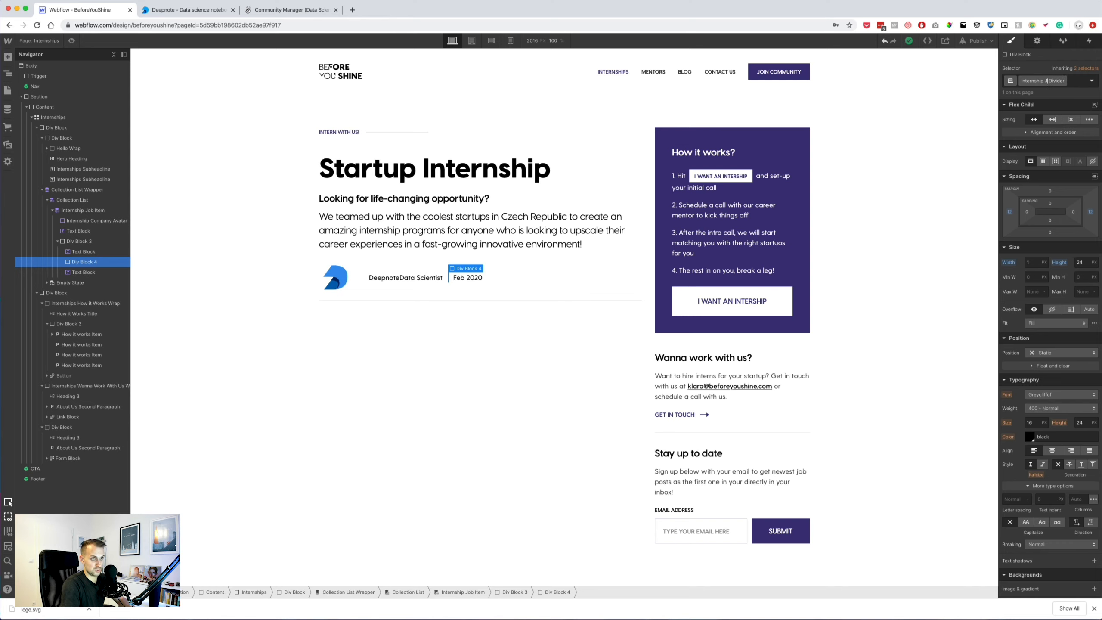
key(Return)
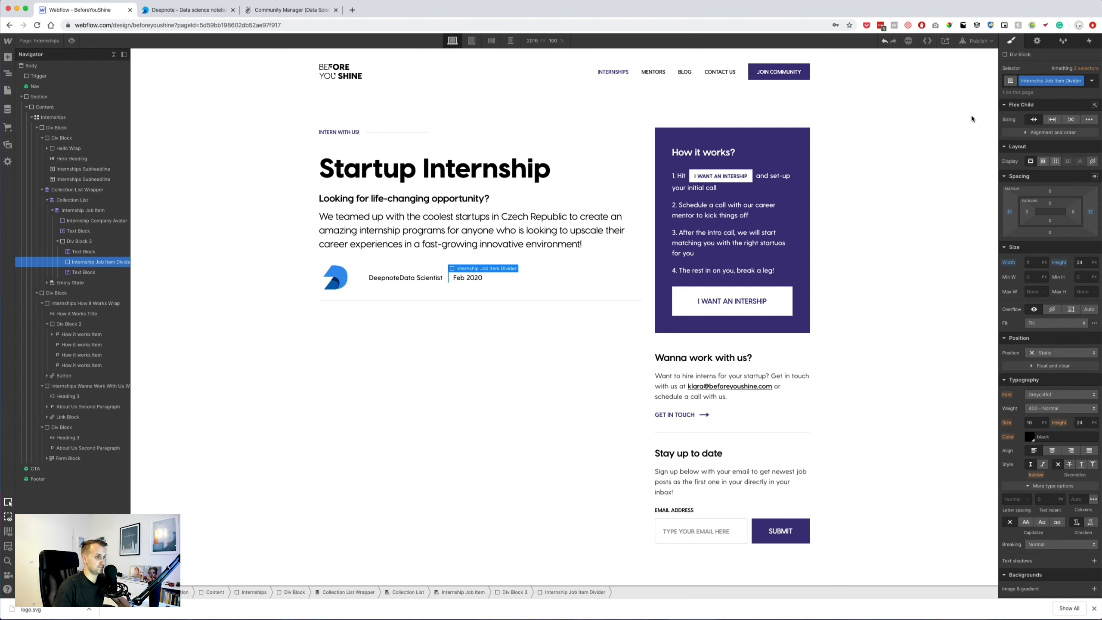
Add a div after the company avatar and nest the Deepnote name and position-date row inside it.
click(79, 241)
click(57, 241)
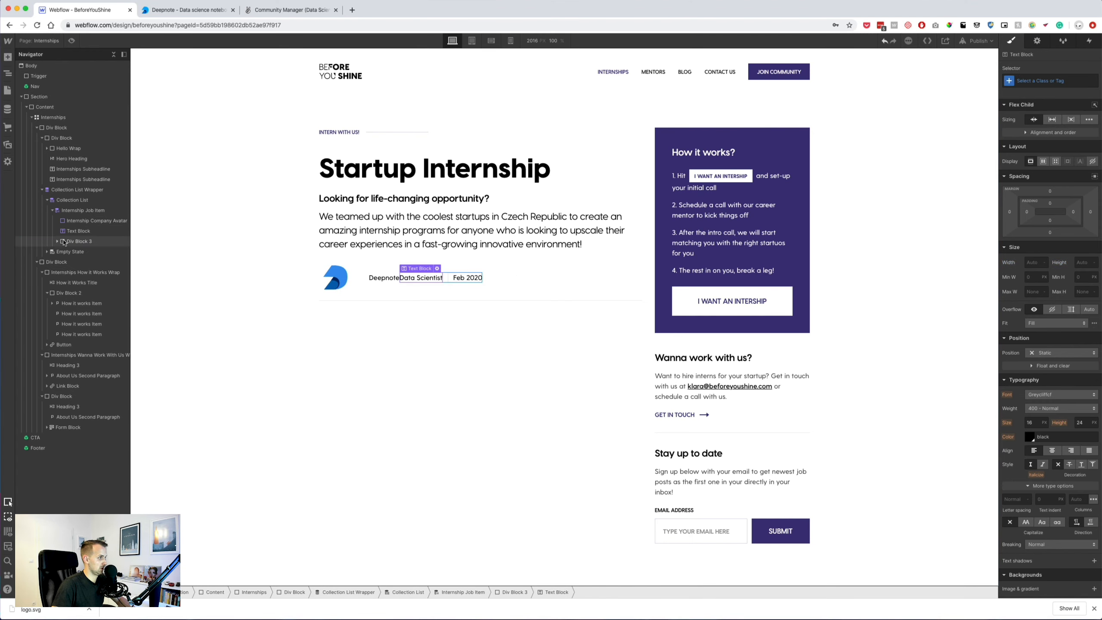
click(8, 58)
click(48, 230)
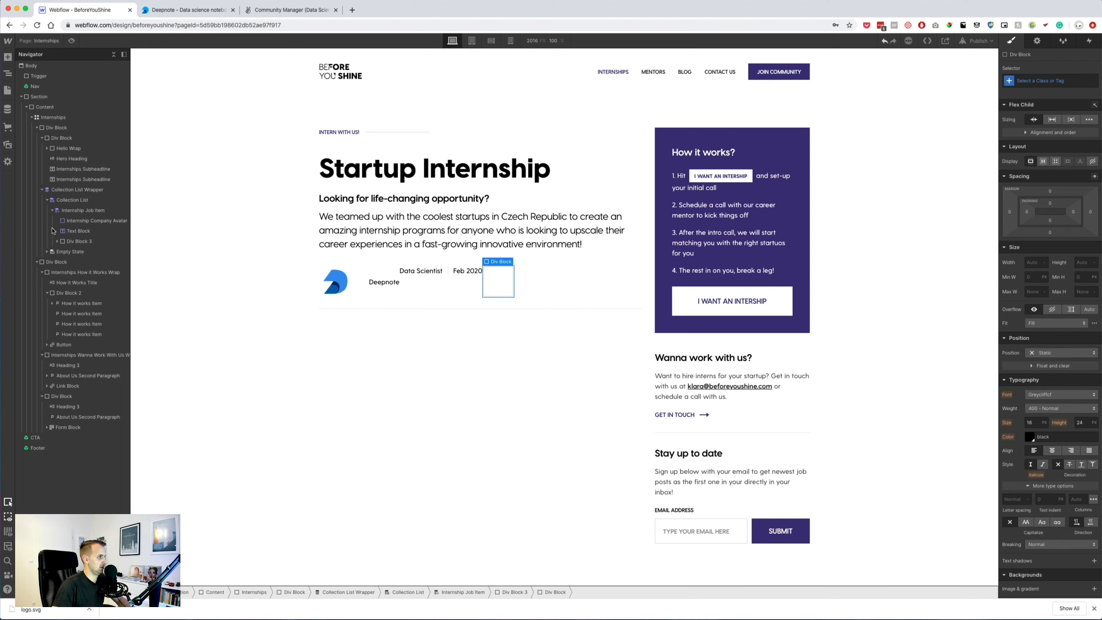
click(57, 241)
drag(80, 282, 92, 237)
click(93, 251)
click(87, 231)
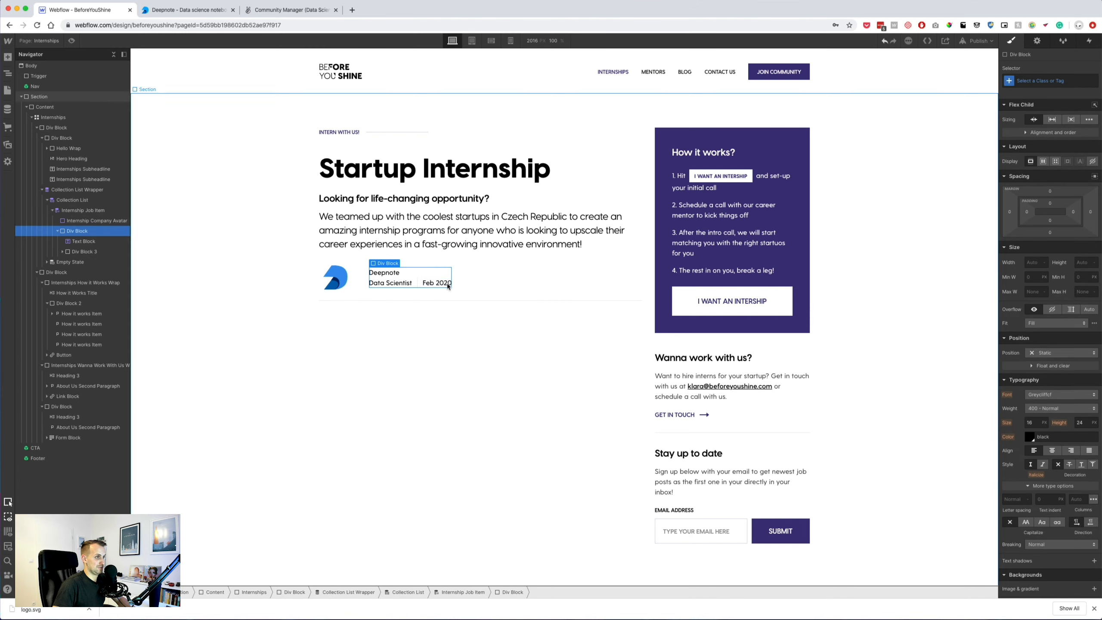
key(super+Tab)
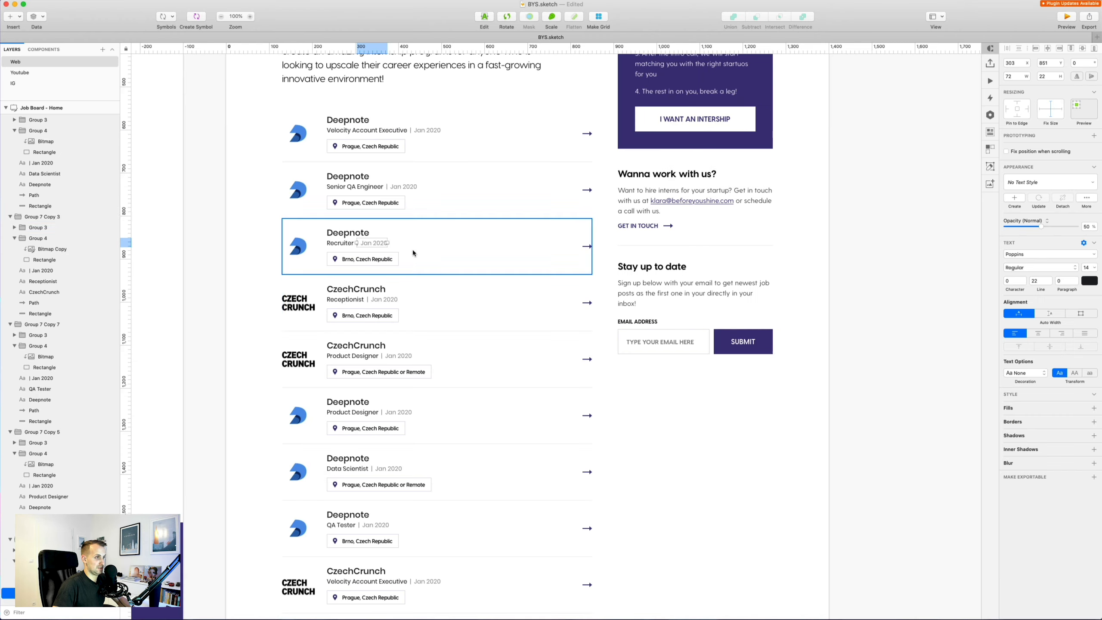
Check the CzechCrunch text size in Sketch, then give Webflow's Deepnote name size 20 and line height 30.
super+click(352, 299)
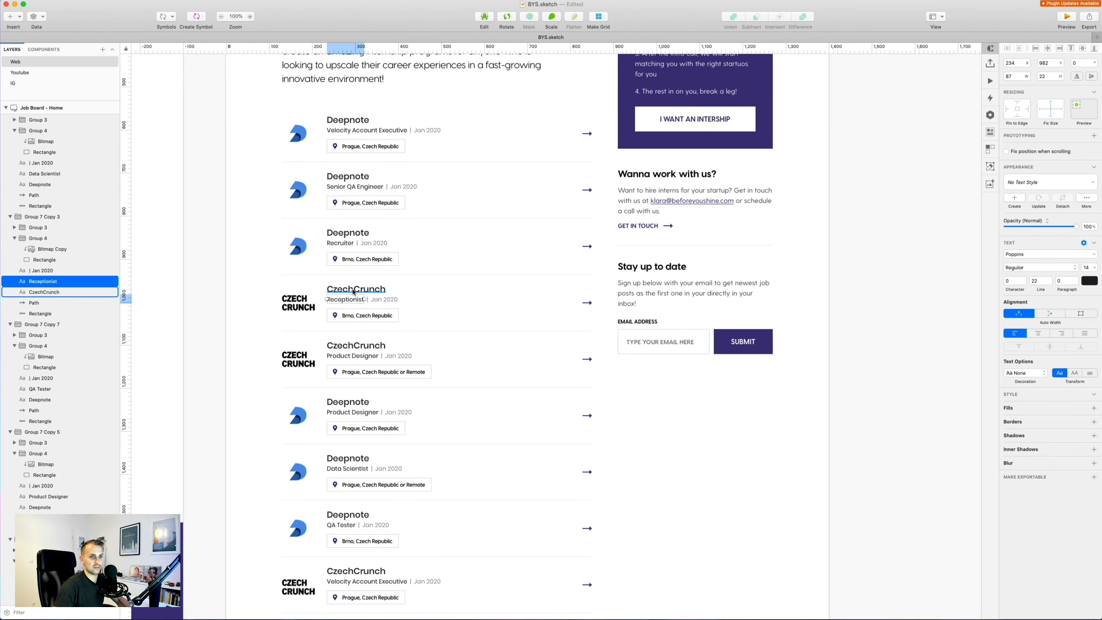
click(354, 289)
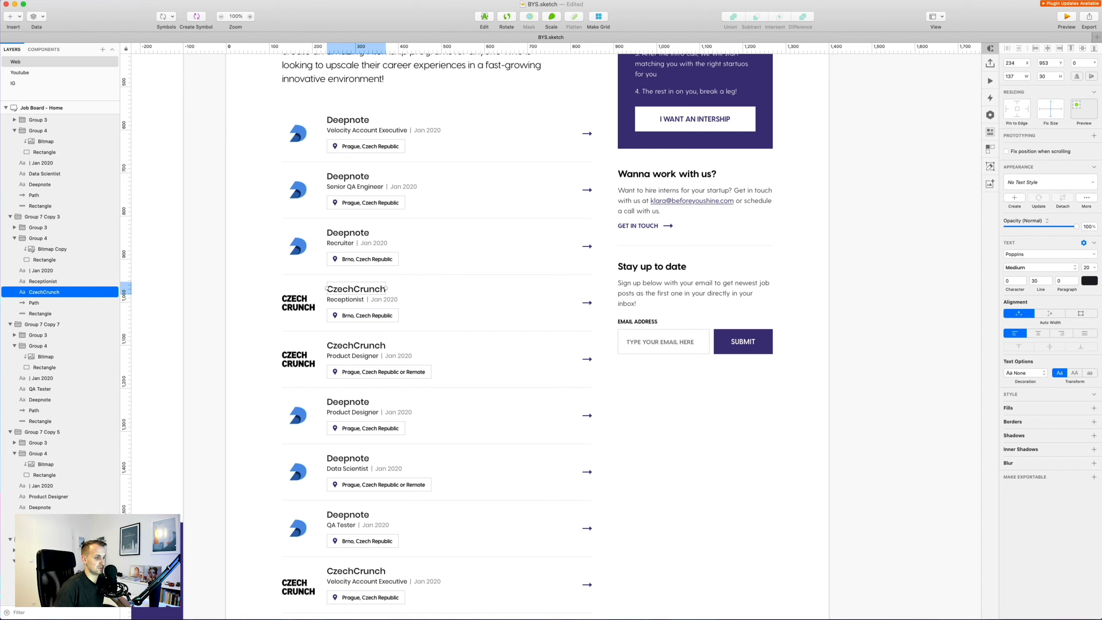
key(super+Tab)
key(Tab)
text(30)
key(Return)
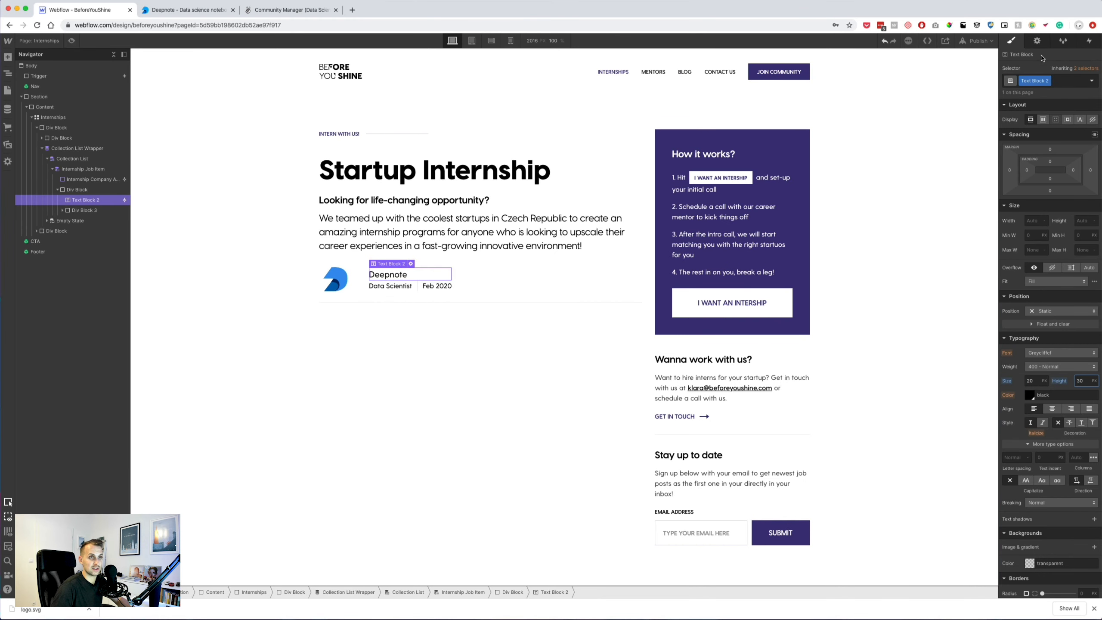
Make the company name 500 Medium weight and the Feb 2020 date 50% Black.
click(1037, 367)
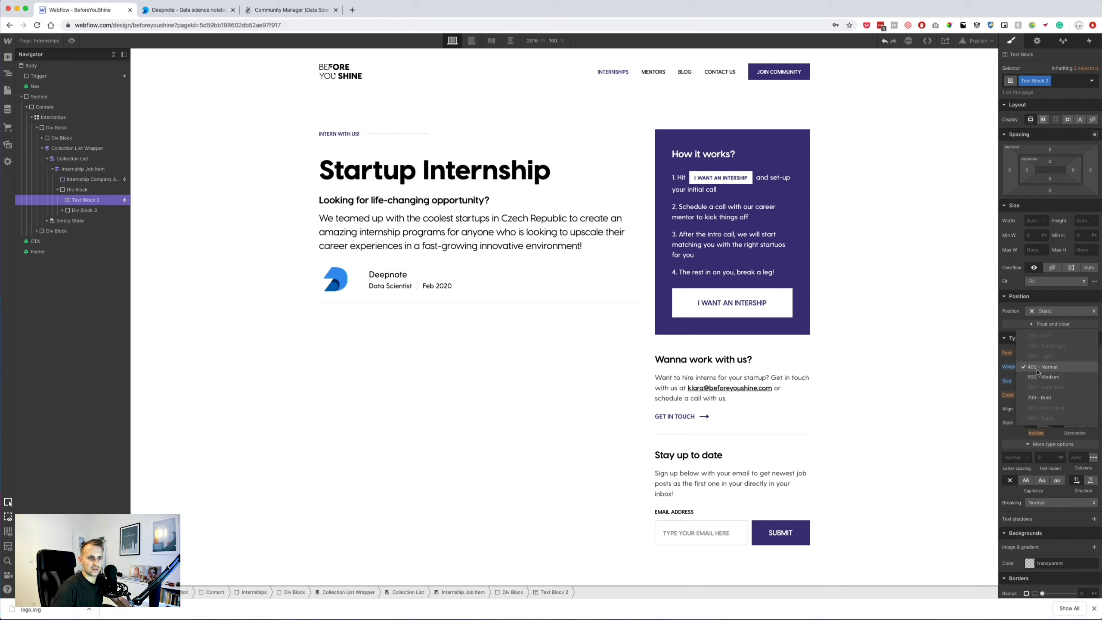
click(1041, 376)
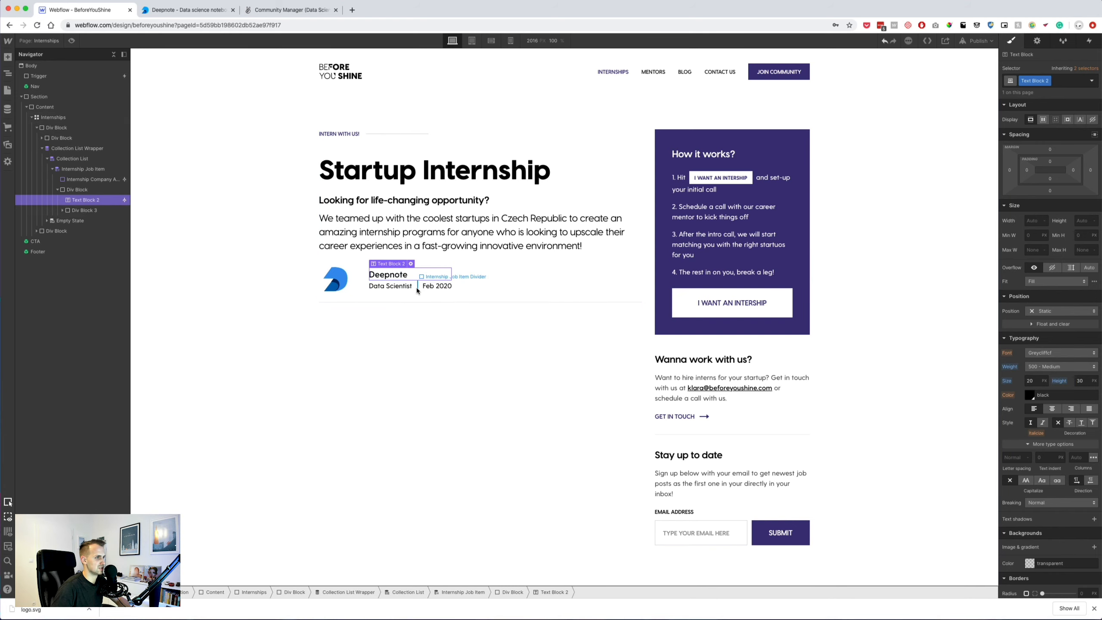
click(432, 285)
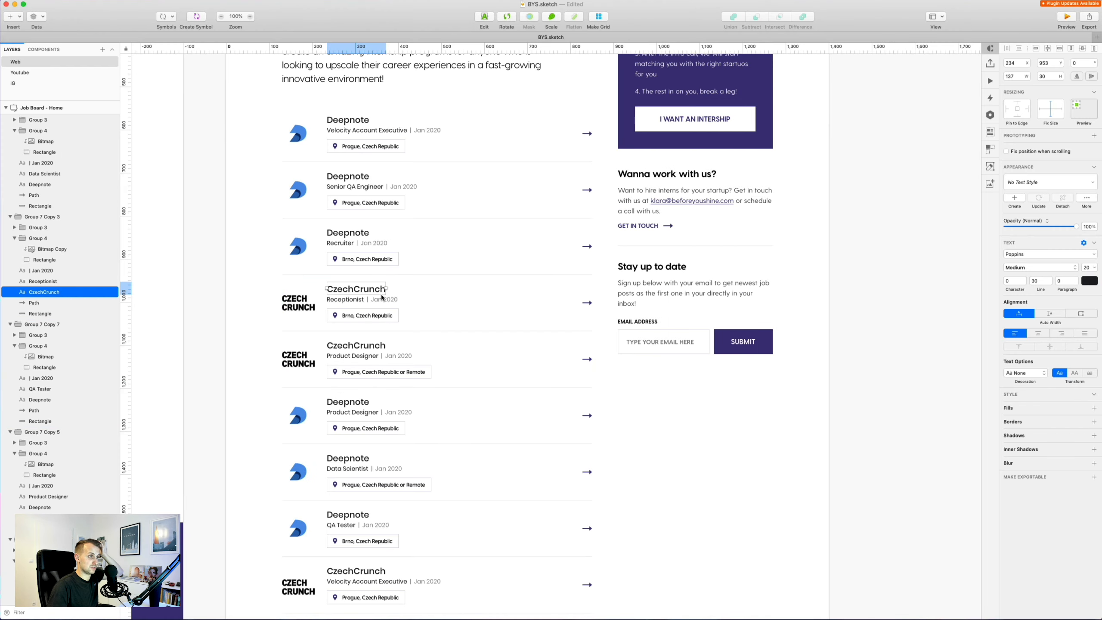
click(382, 299)
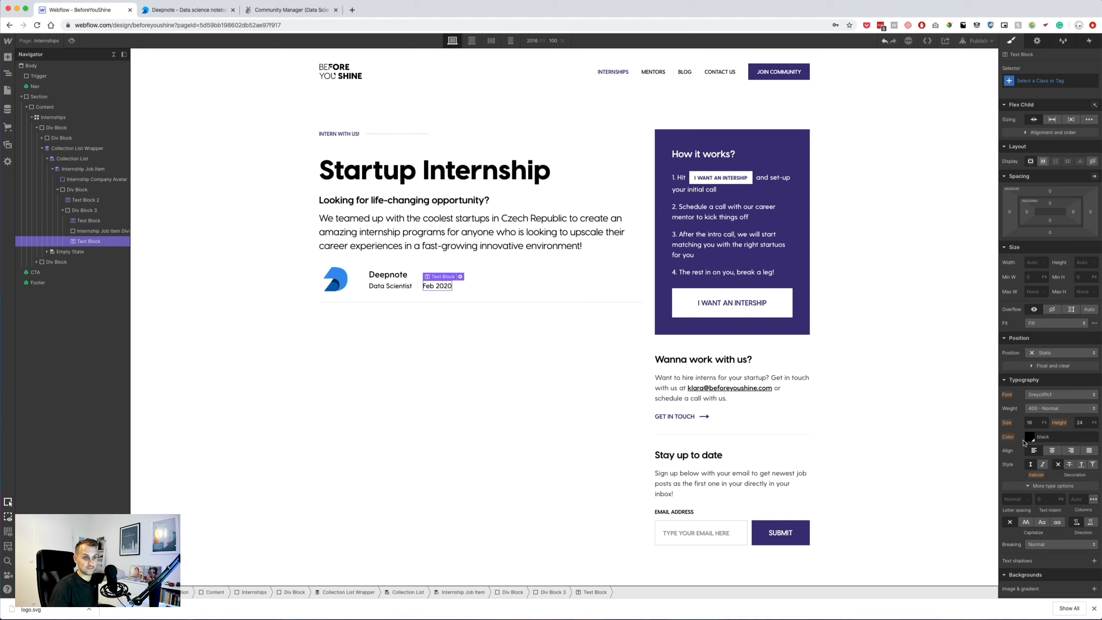
click(1030, 437)
click(1069, 570)
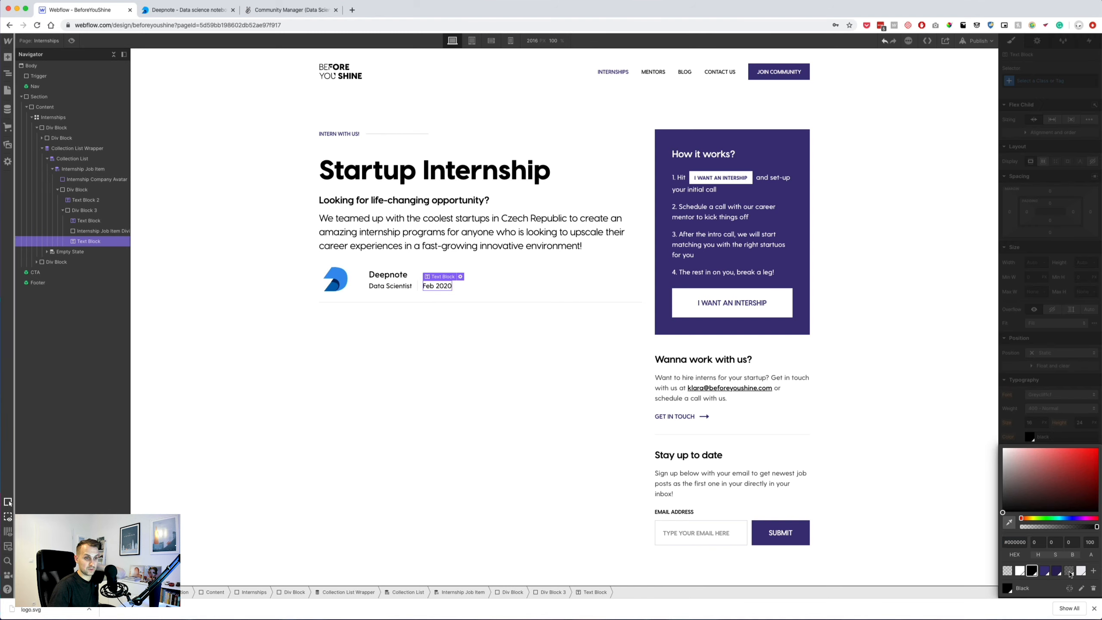
click(928, 396)
Add an empty Div Block inside the company-text div, beneath the Data Scientist–Feb 2020 row.
click(506, 343)
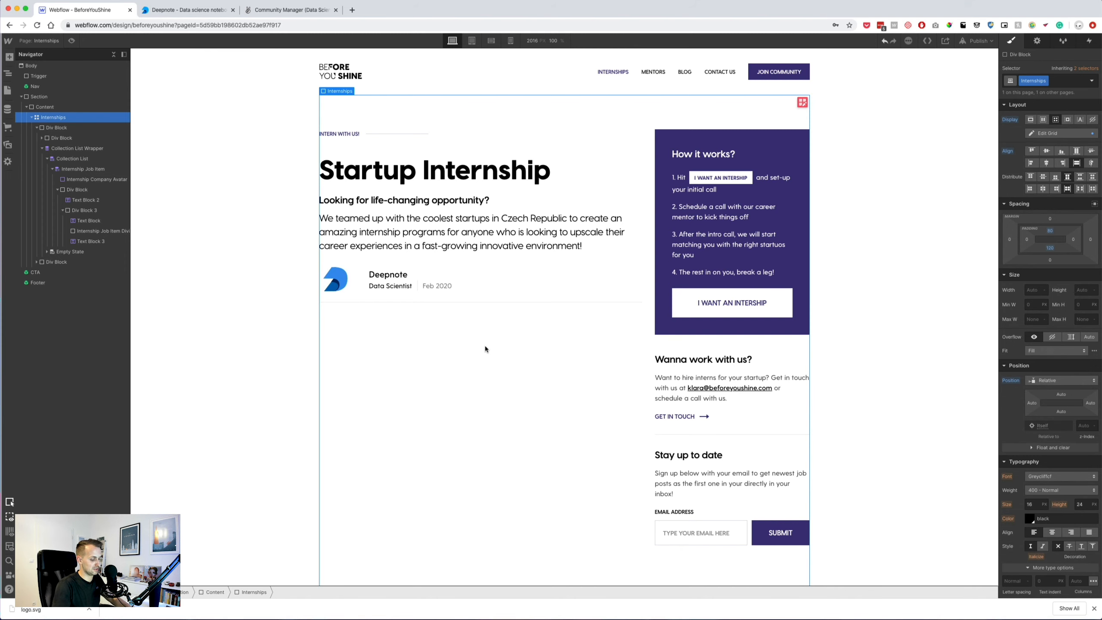
click(84, 168)
click(63, 210)
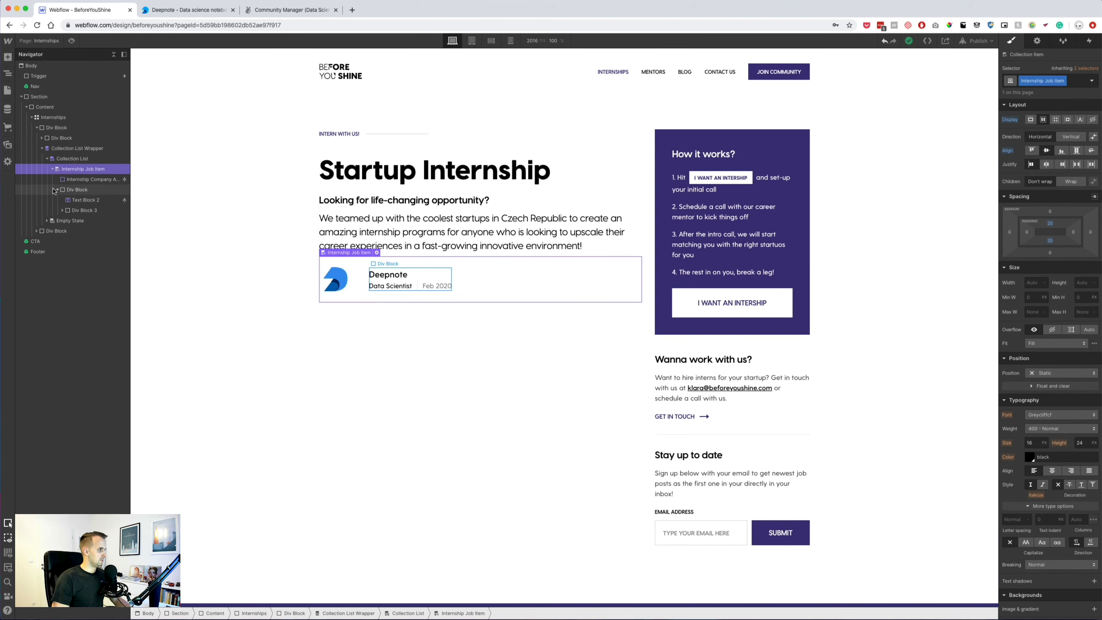
click(79, 191)
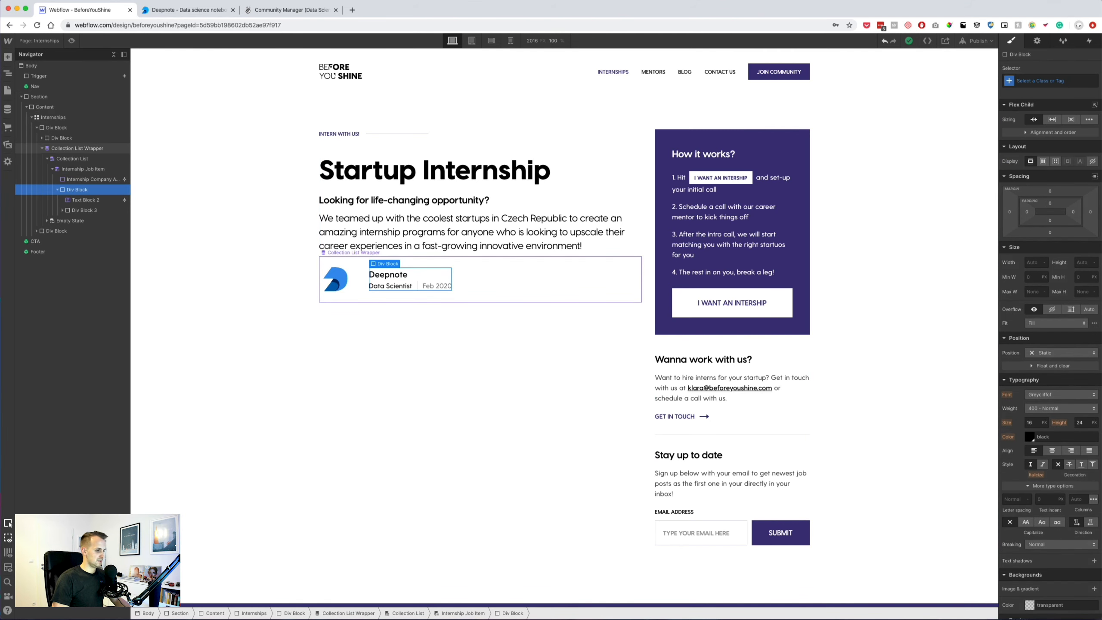
key(super+Tab)
click(397, 320)
key(super+Tab)
key(a)
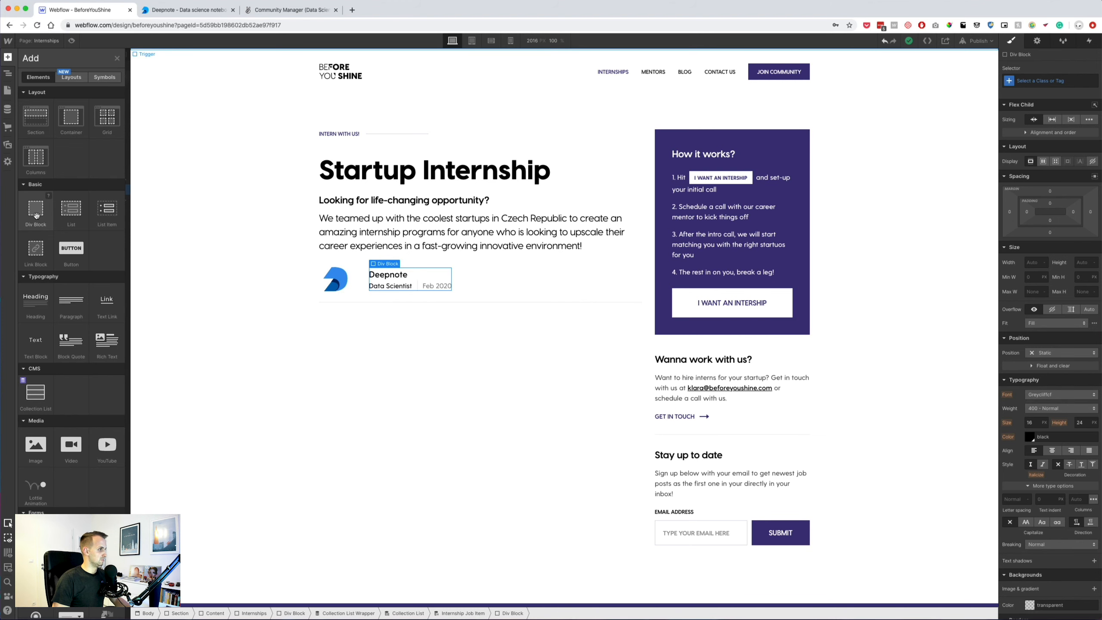
click(37, 215)
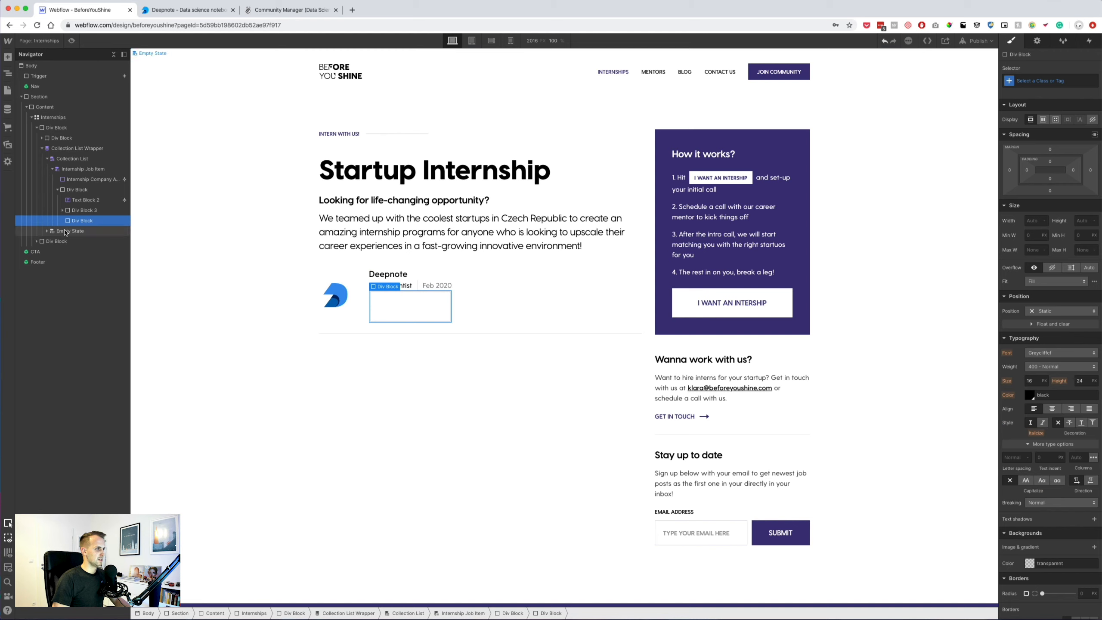
key(super+Tab)
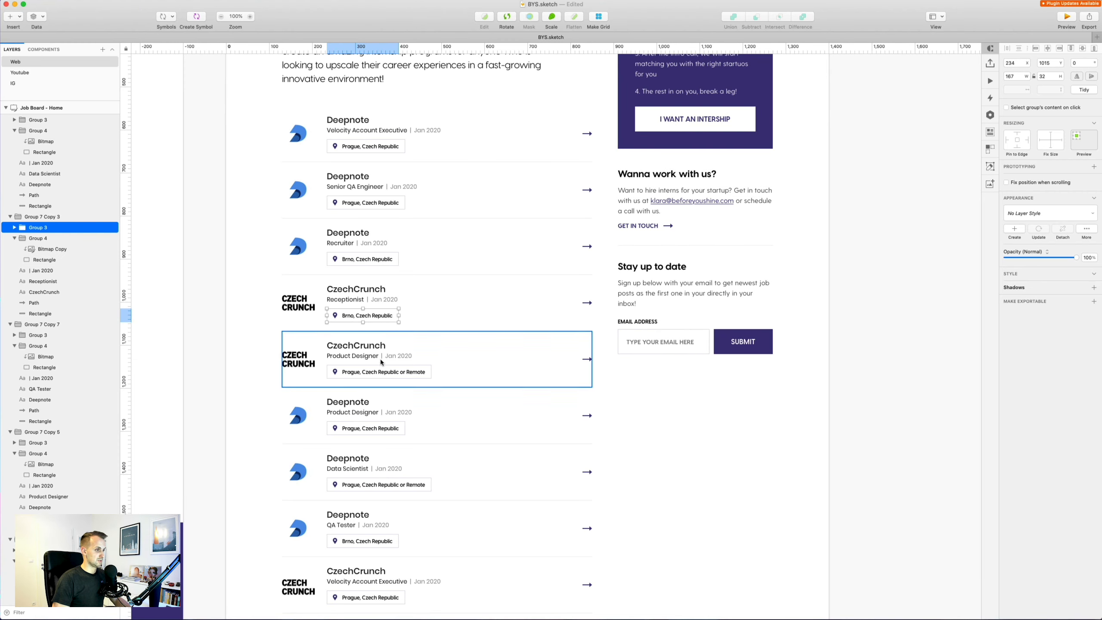
Rename the pin, clock and Unpaid icon layers to icon-pin, icon-time and icon-salary.
click(222, 341)
scroll(221, 342, left, 15)
scroll(221, 341, up, 6)
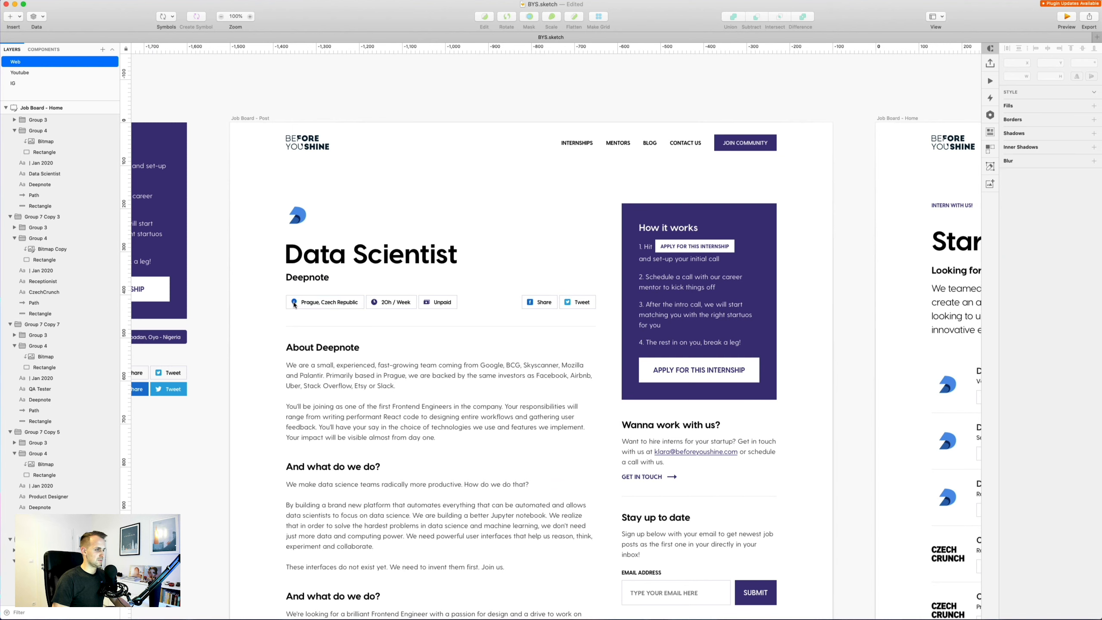
click(294, 303)
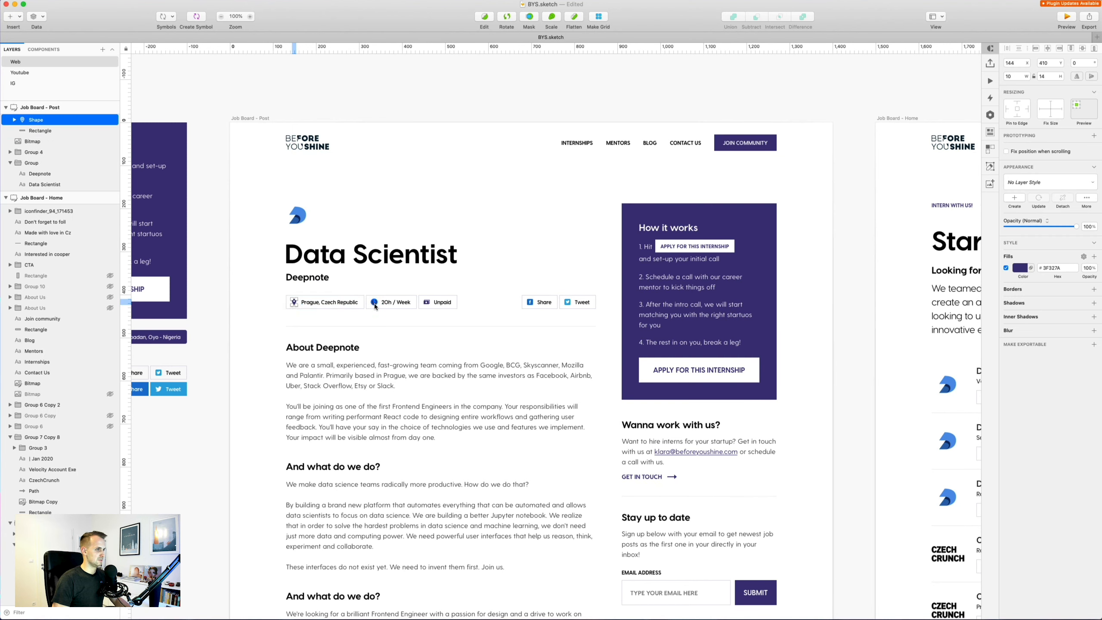
double_click(39, 119)
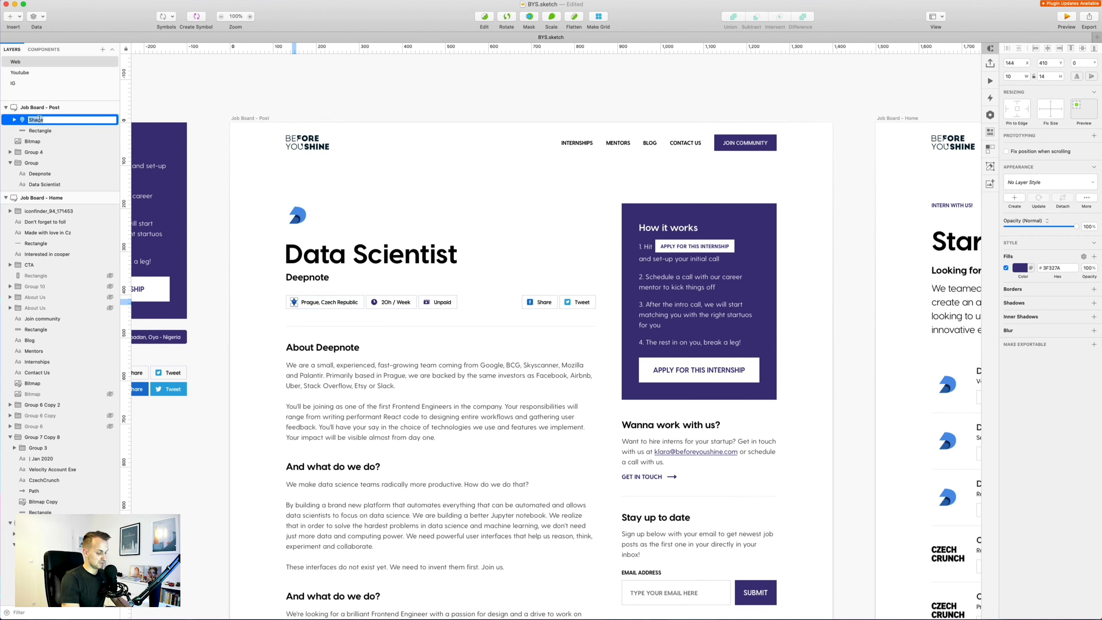
key(Return)
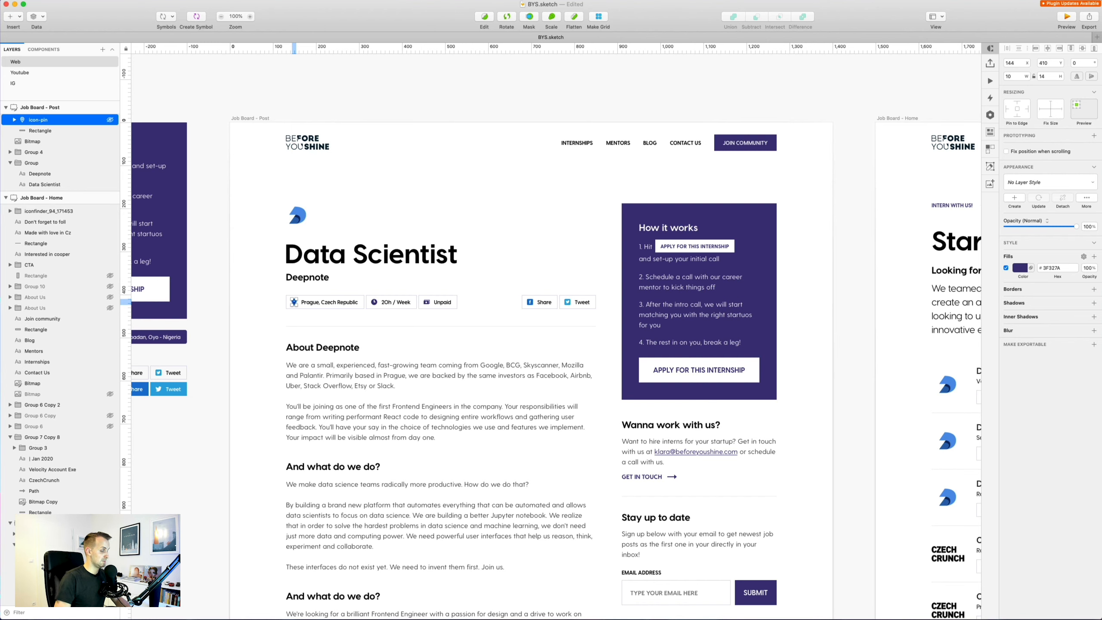
click(376, 305)
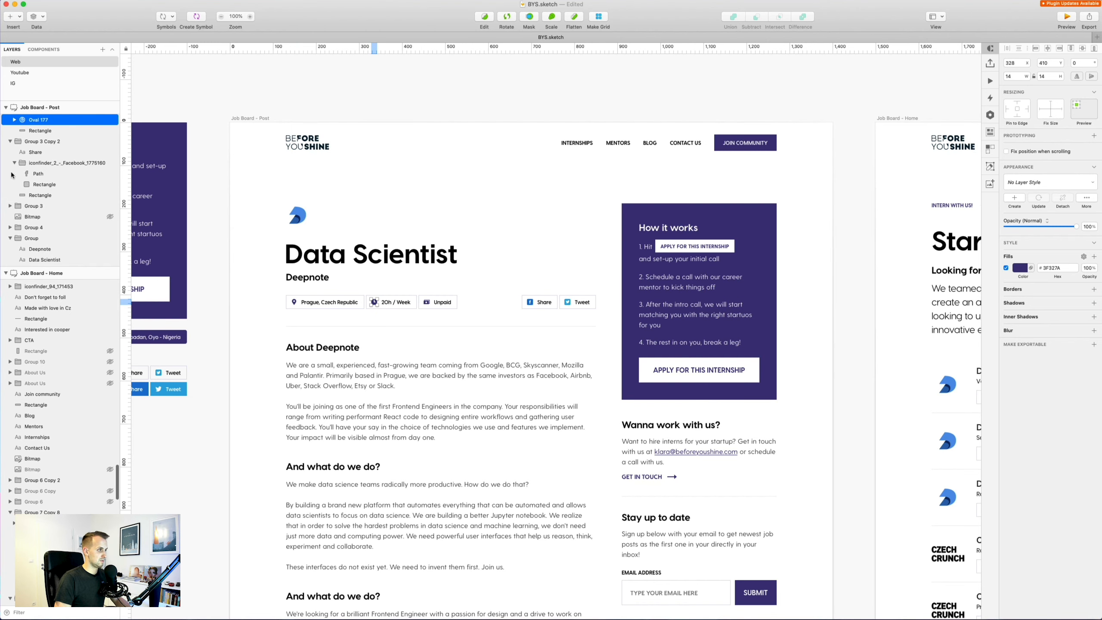
double_click(41, 119)
key(BackSpace)
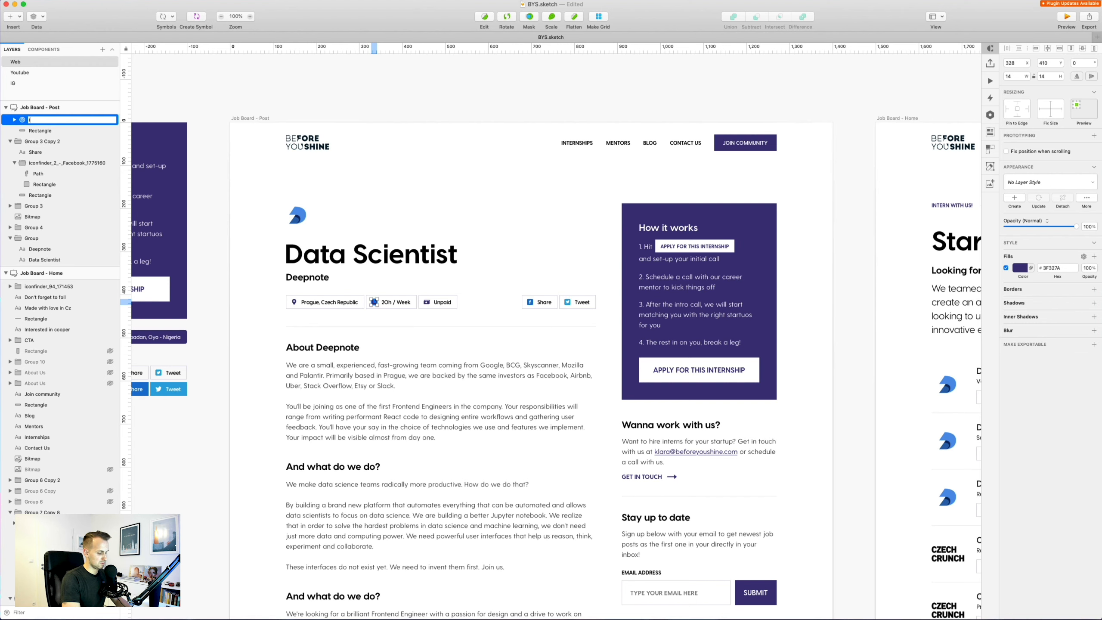
key(Return)
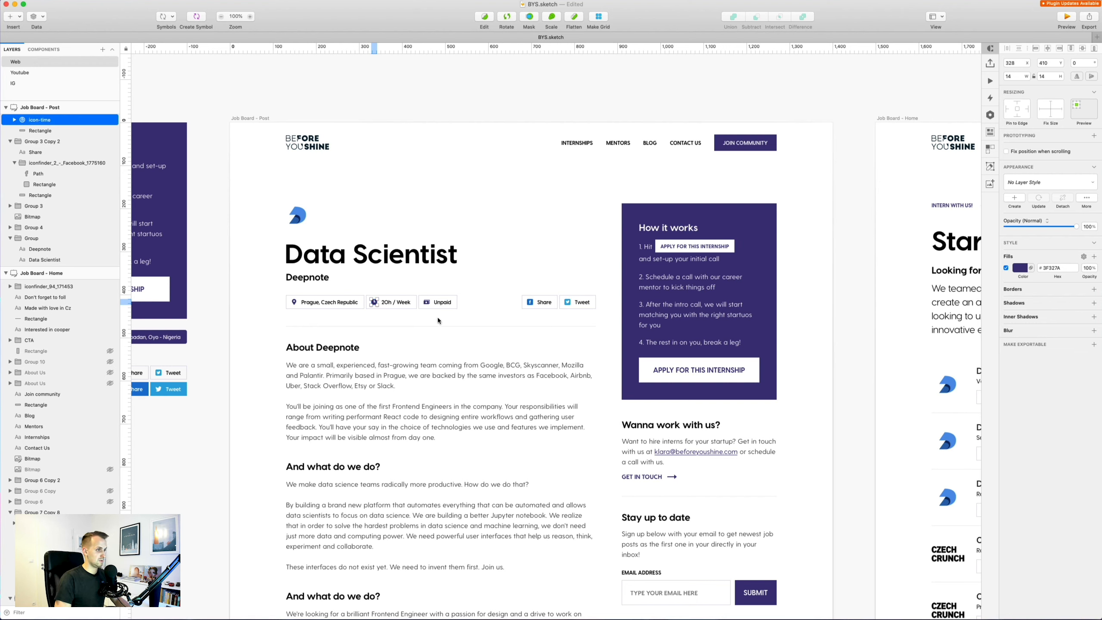
click(429, 303)
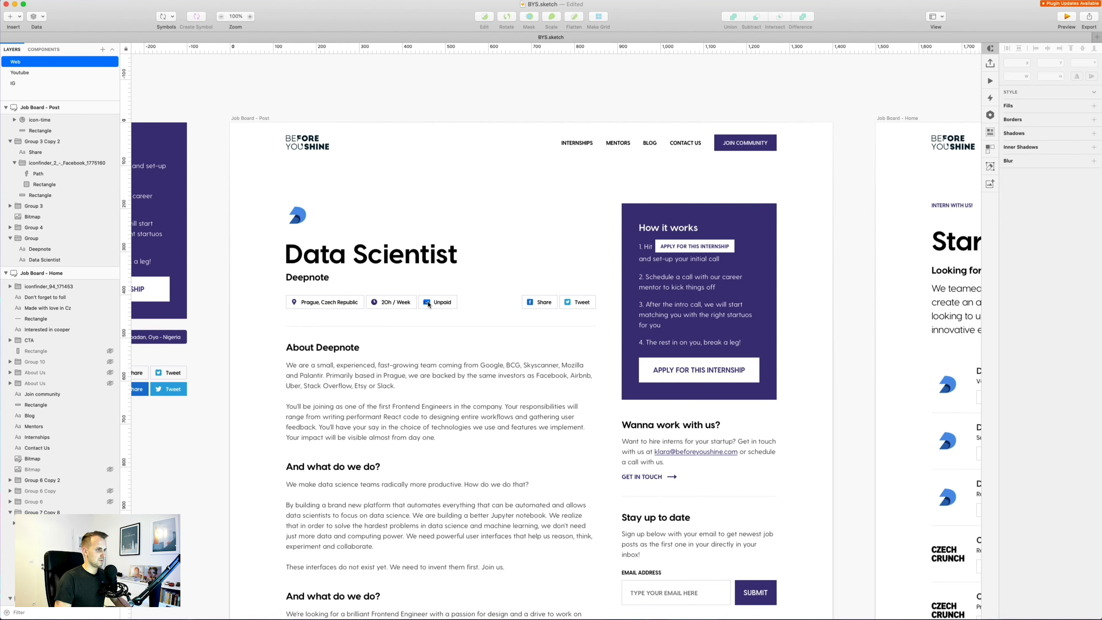
double_click(37, 120)
key(BackSpace)
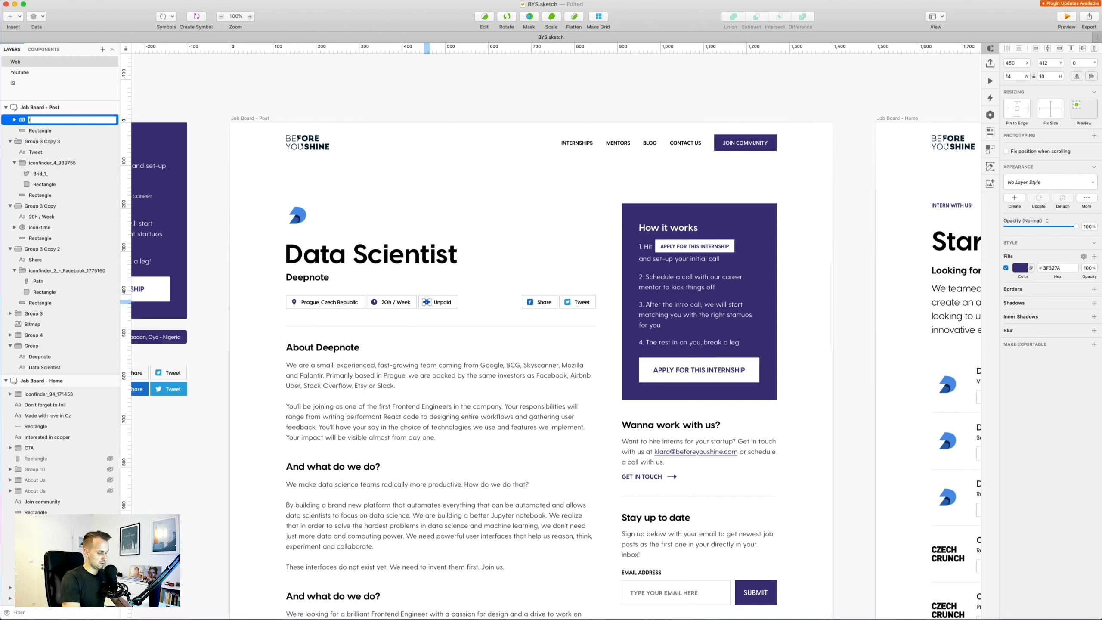
text(icon-salar)
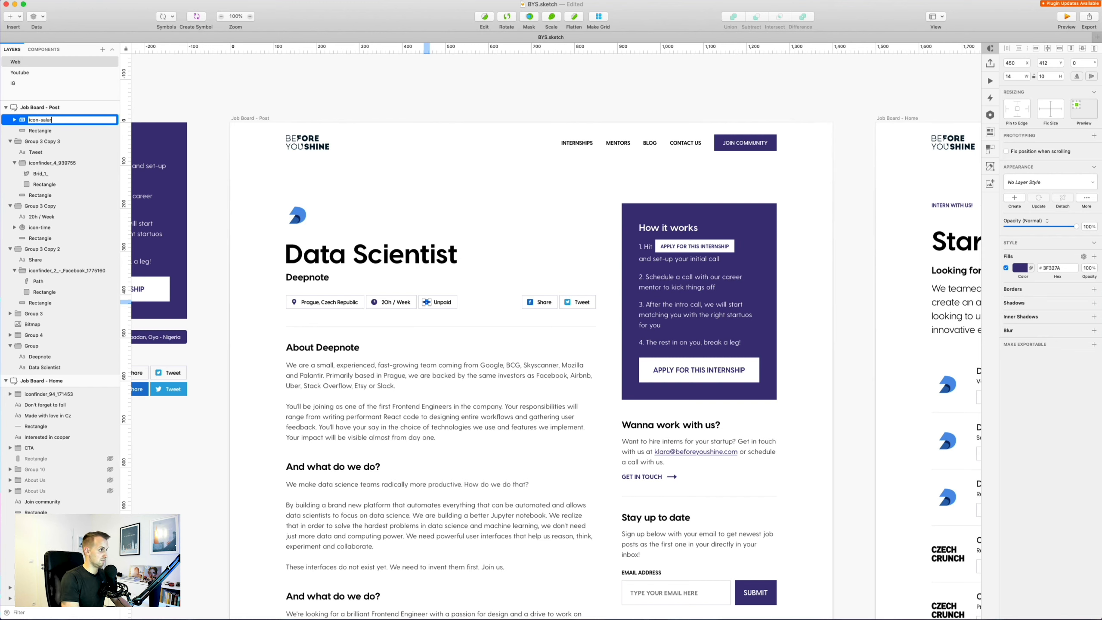
text(y)
key(Return)
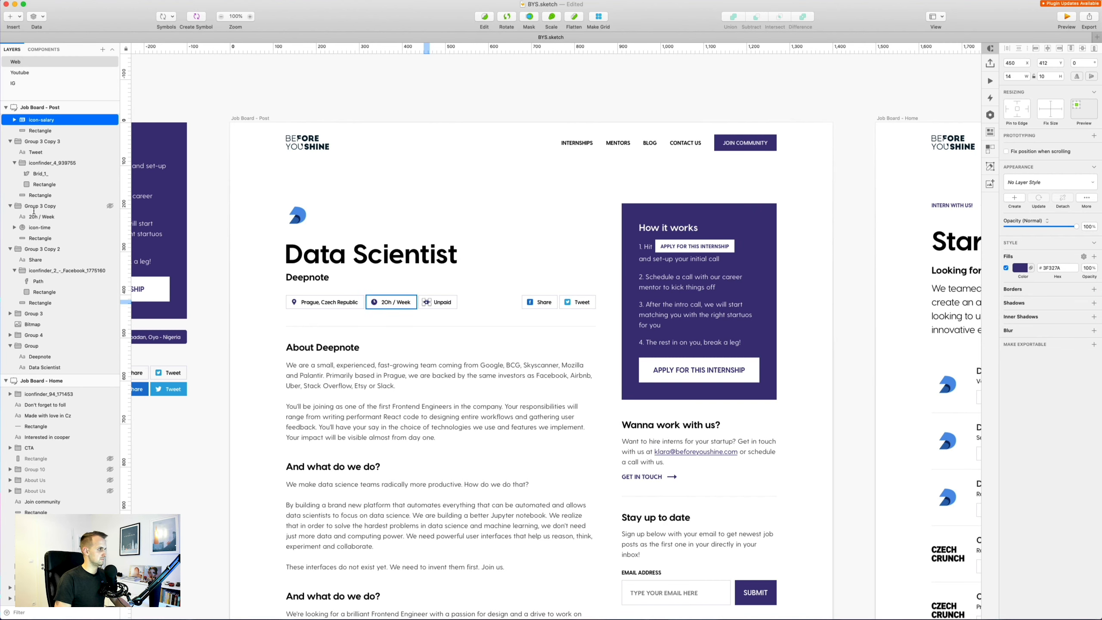
Export the three icons as SVG files into the Dropbox folder.
super+click(39, 226)
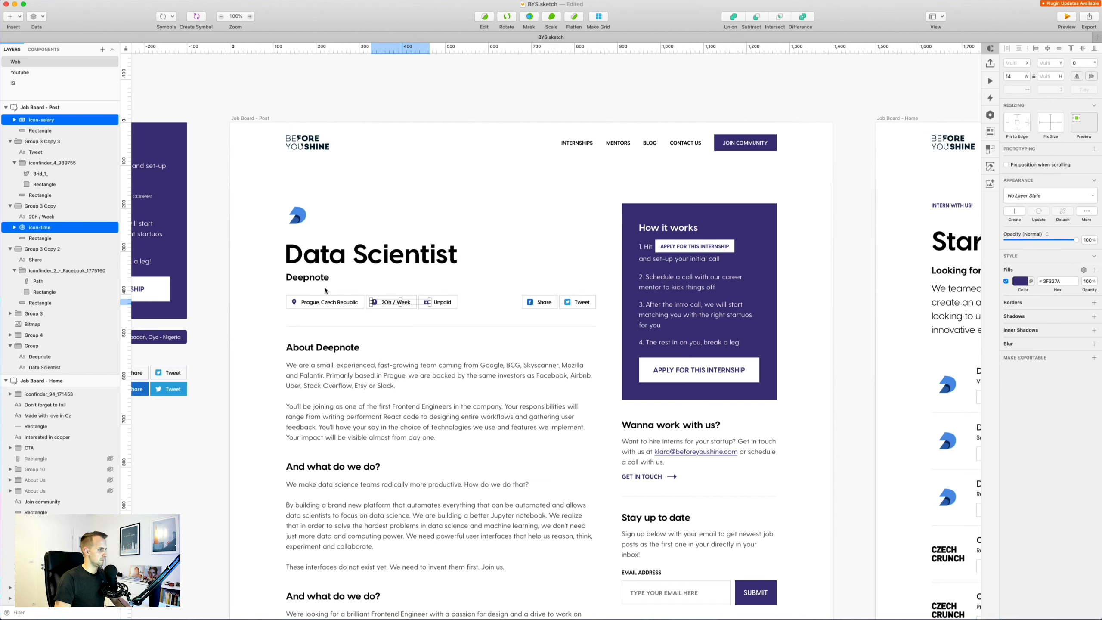
shift+super+click(295, 304)
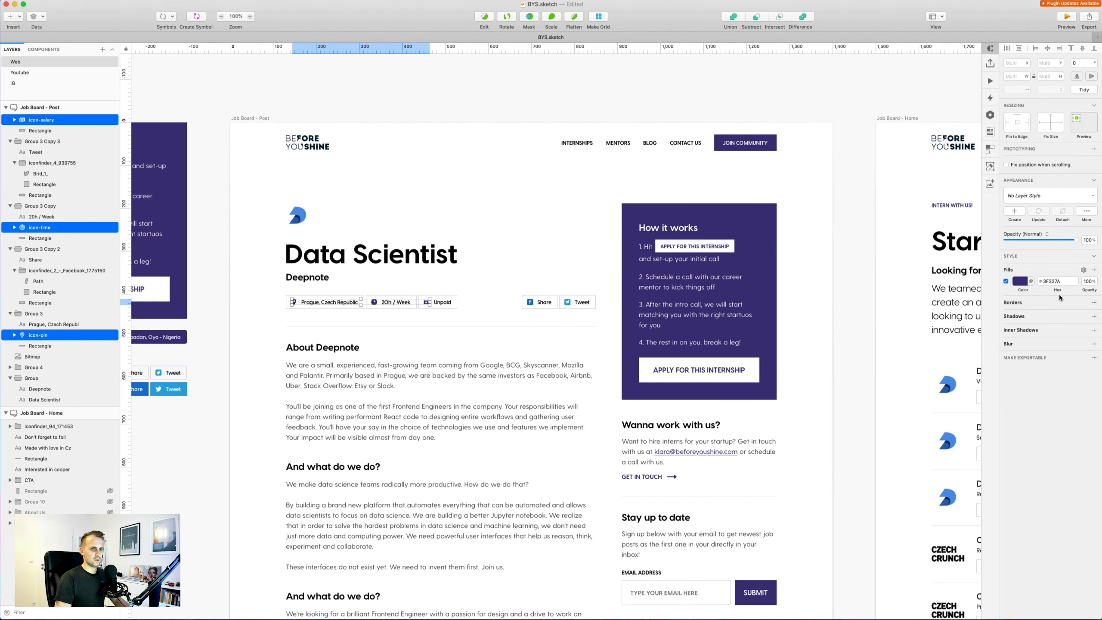
click(1093, 358)
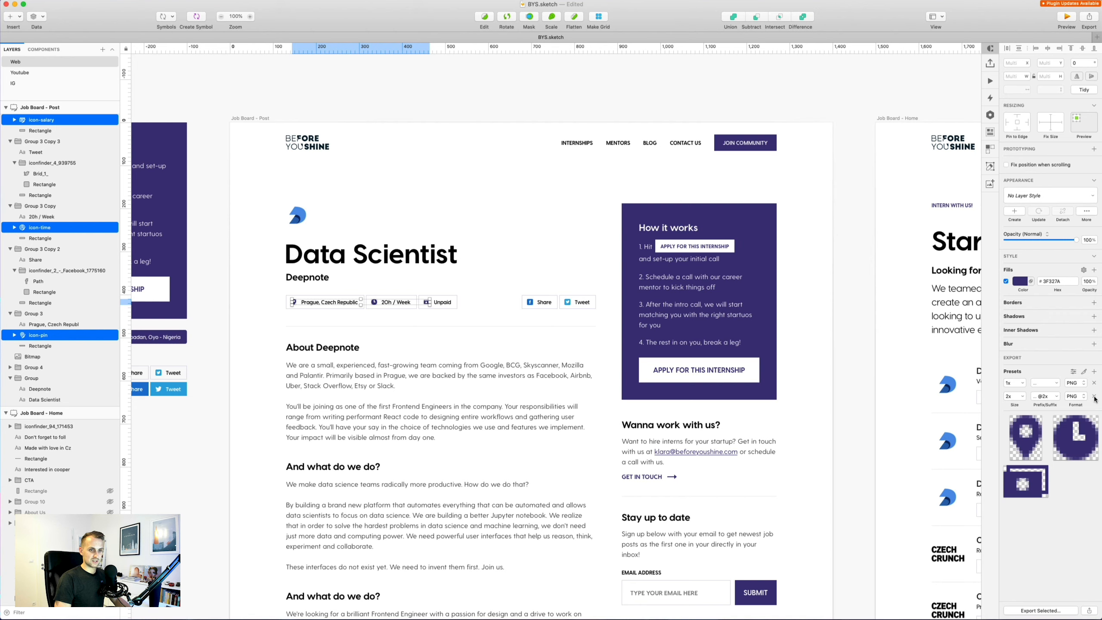
click(1073, 383)
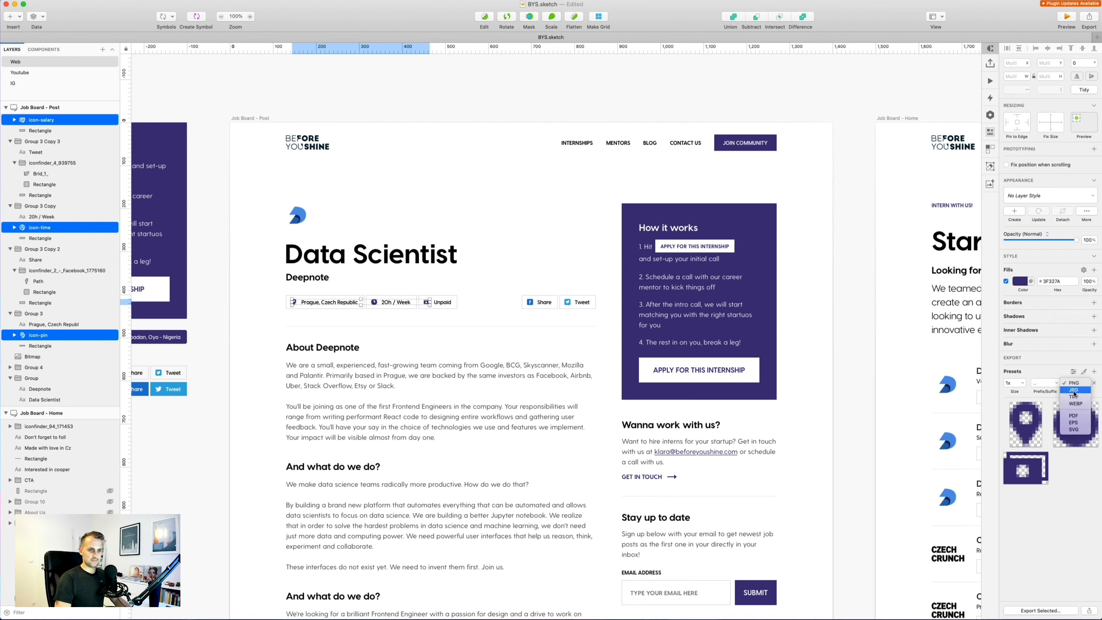
click(1073, 429)
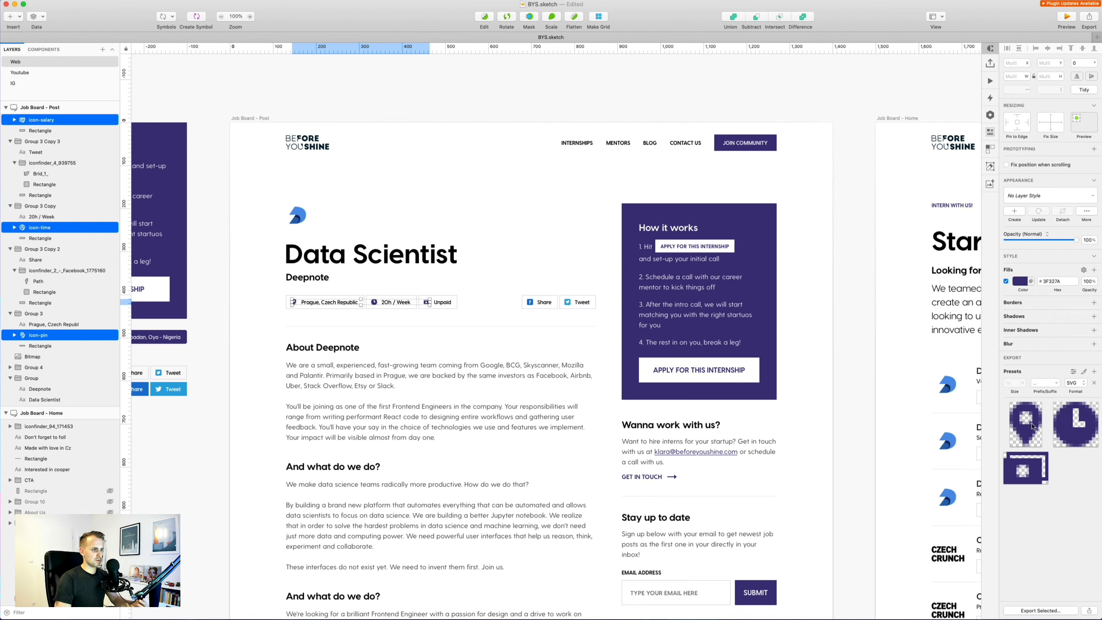
click(1046, 612)
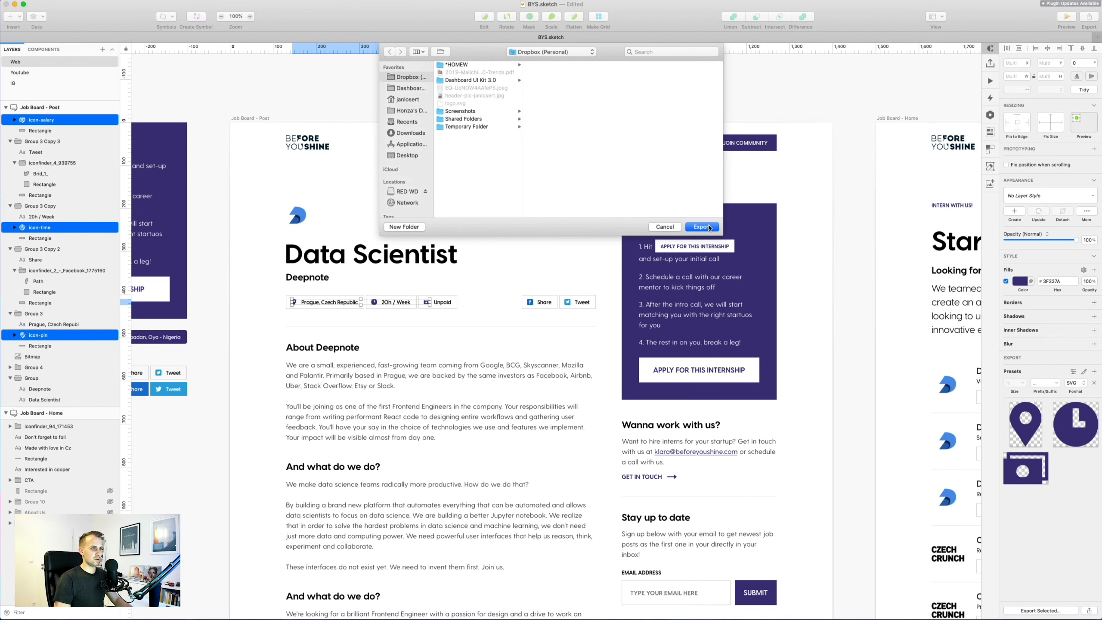
click(702, 227)
key(super+Tab)
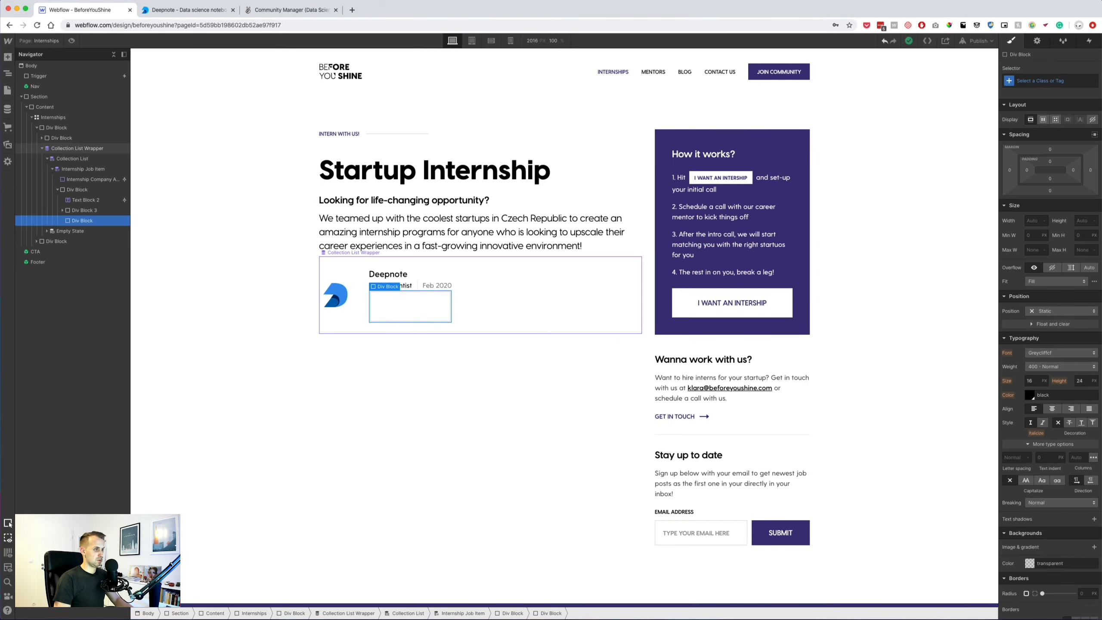
Upload the three icon SVGs to the site's assets.
click(8, 144)
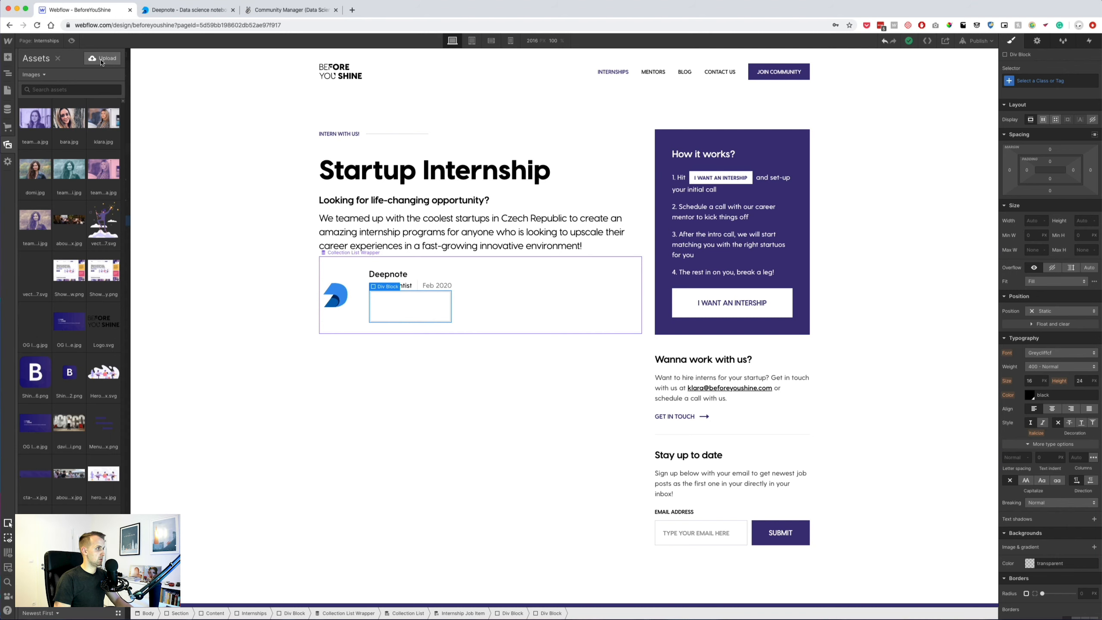
click(104, 61)
click(394, 108)
shift+click(404, 93)
key(Return)
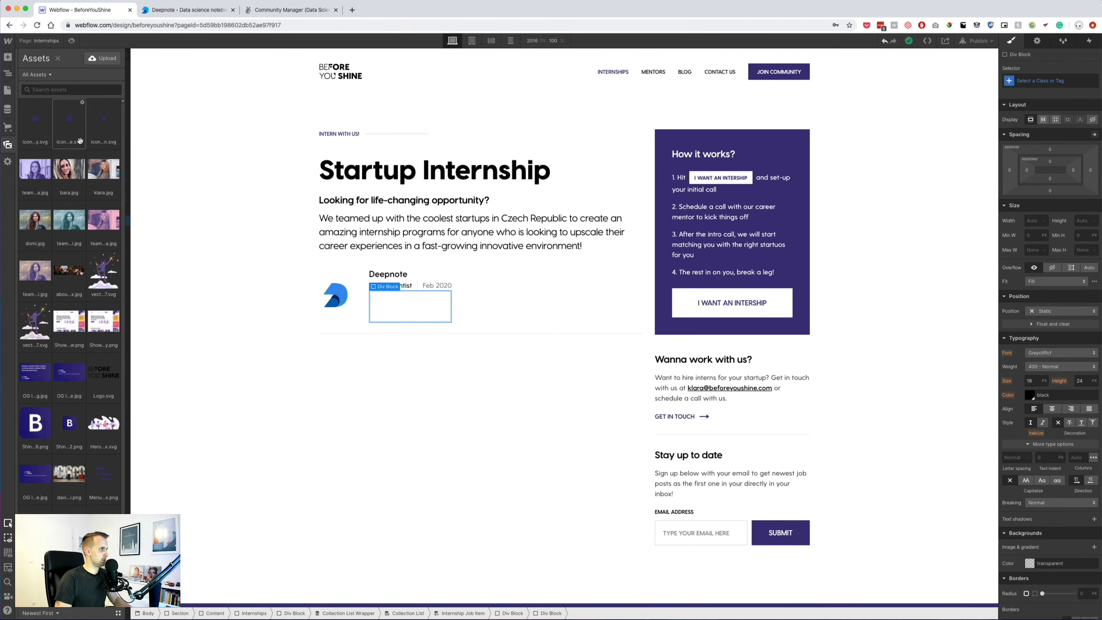
Place the pin icon image in the empty block under the Deepnote job title.
drag(133, 149, 373, 305)
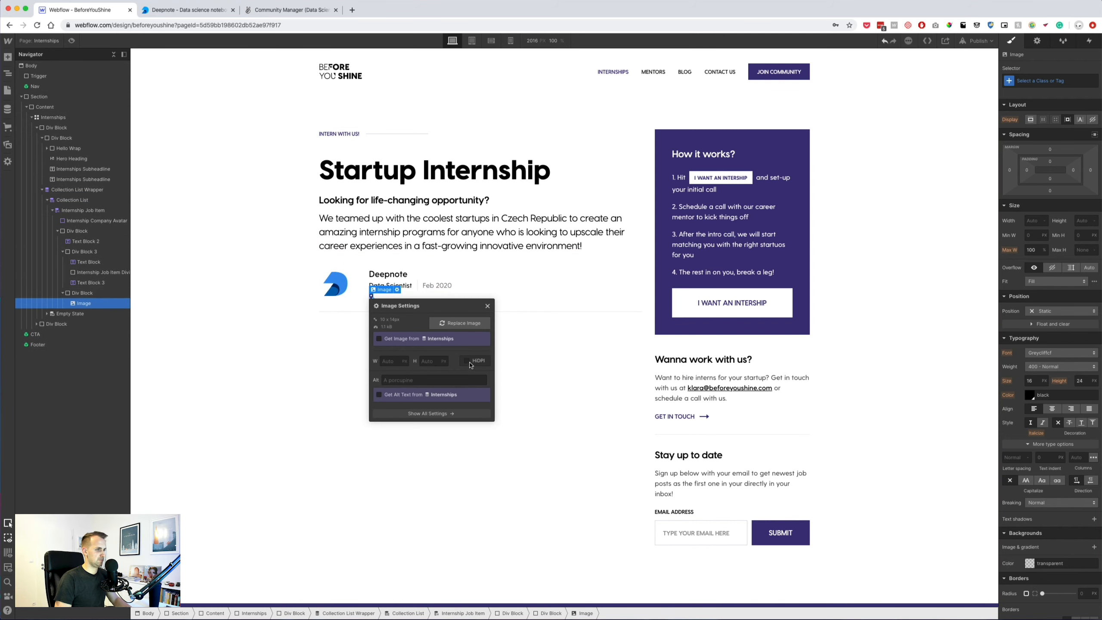
click(487, 305)
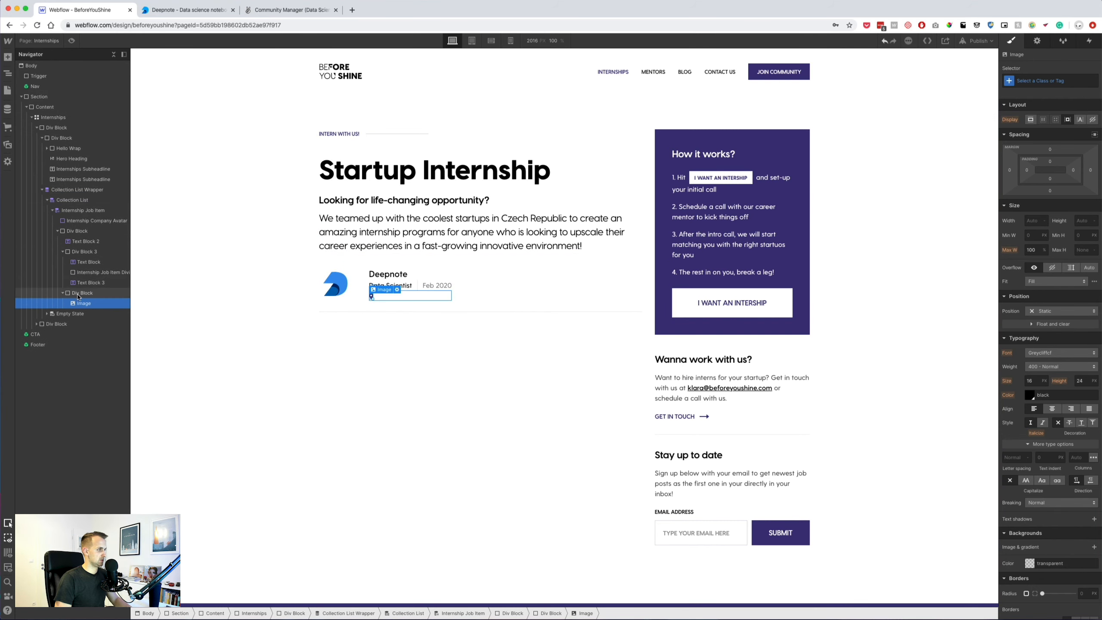
key(super+Tab)
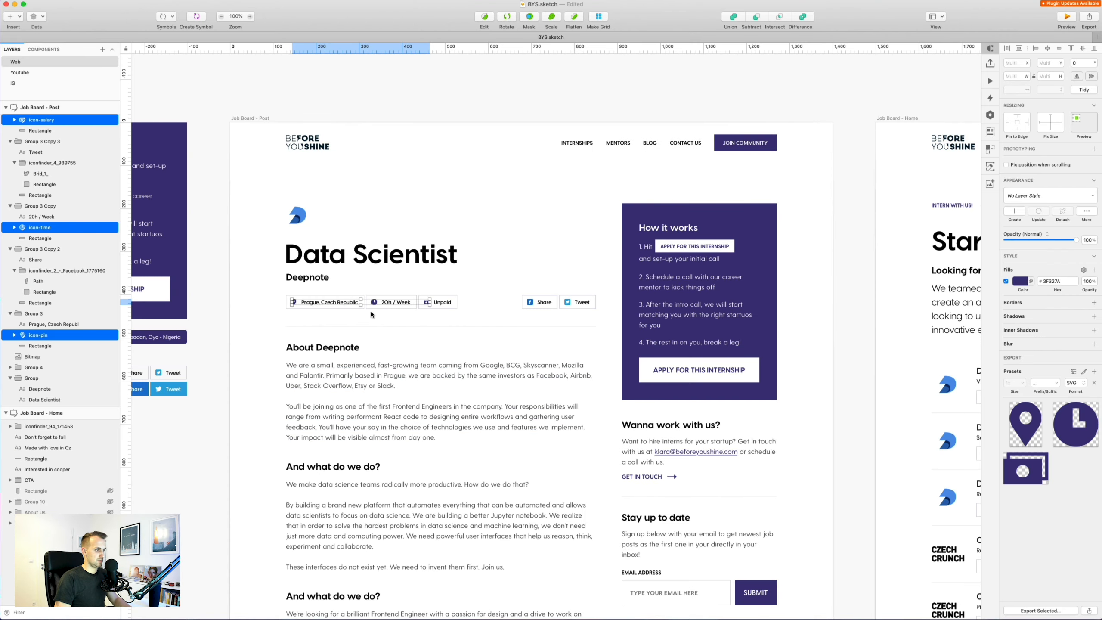
Inspect the Prague tag's background rectangle size and border values in Sketch.
click(349, 307)
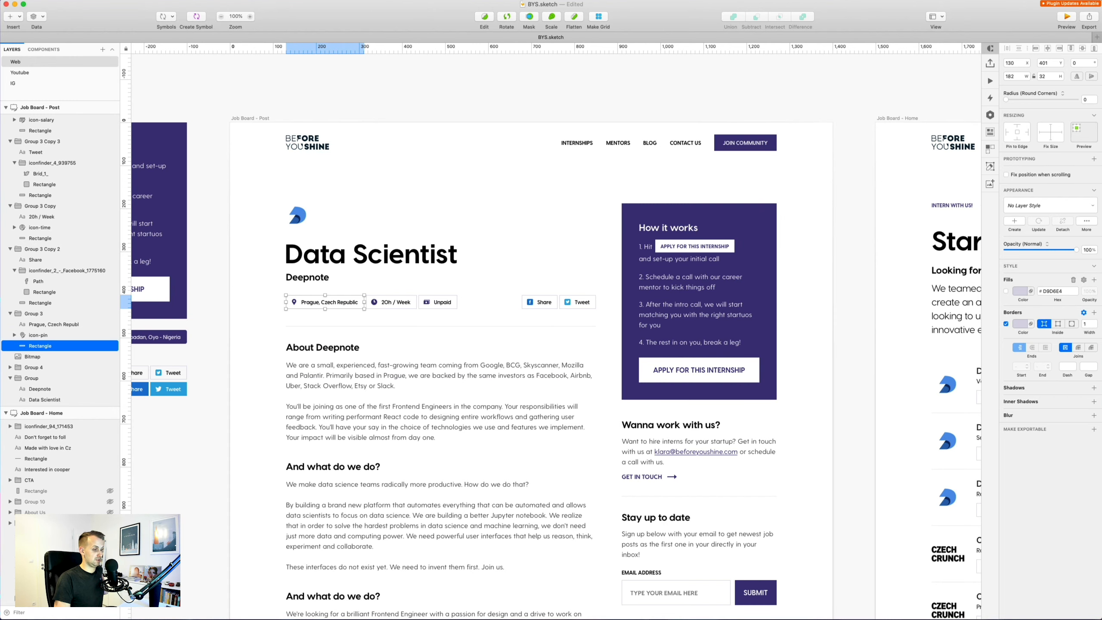
key(super+Tab)
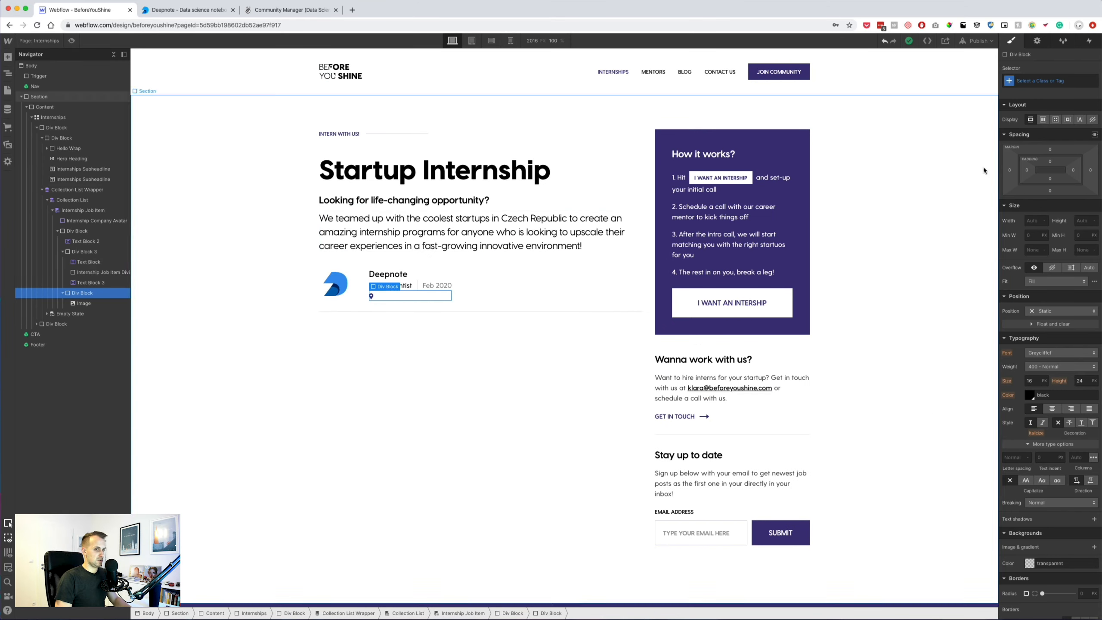
Give the pin icon's block 8px side and 4px vertical padding and a flex layout.
drag(1027, 170, 1039, 171)
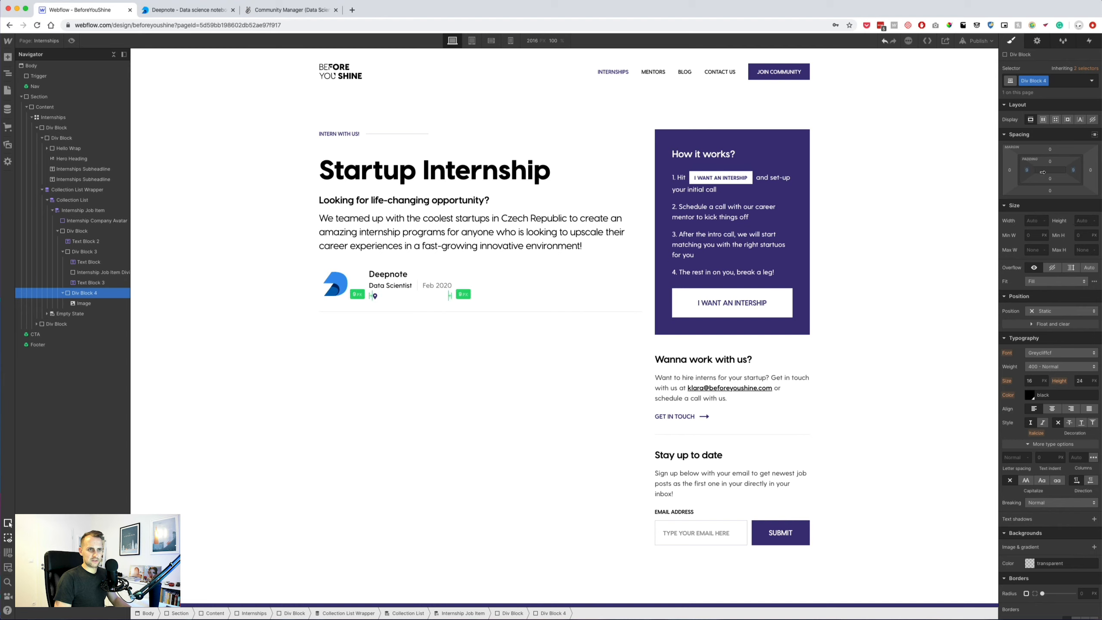
mouse_move(1050, 161)
mouse_down()
mouse_move(1054, 170)
mouse_move(1030, 170)
mouse_up()
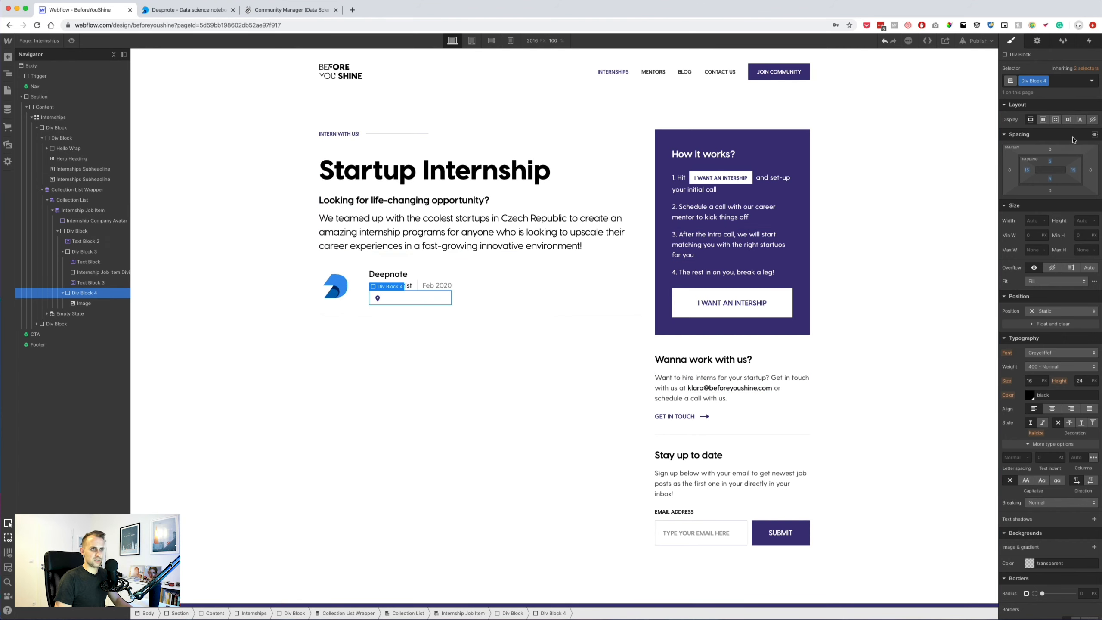
click(1042, 119)
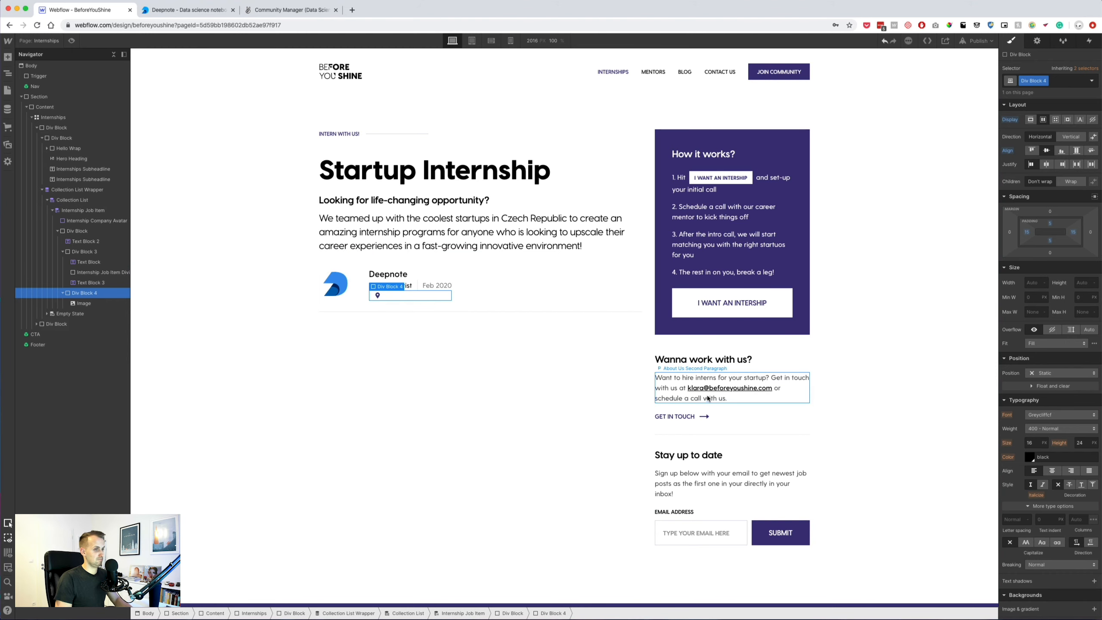
Paste a copy of the newsletter sign-up paragraph into the block beside the pin icon.
click(684, 481)
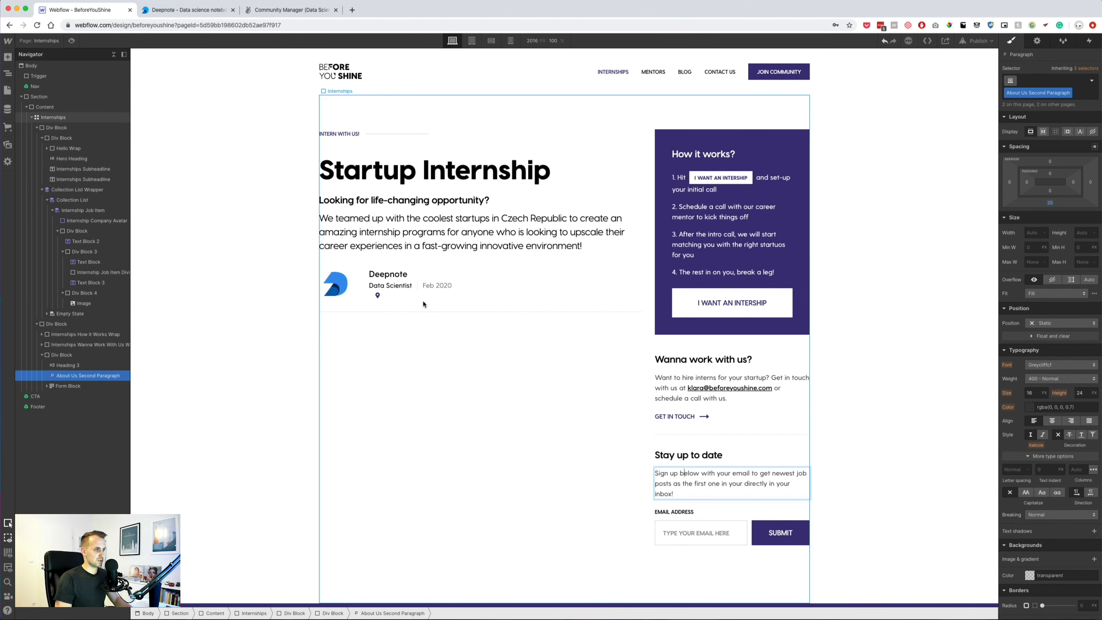
click(394, 294)
key(ctrl+v)
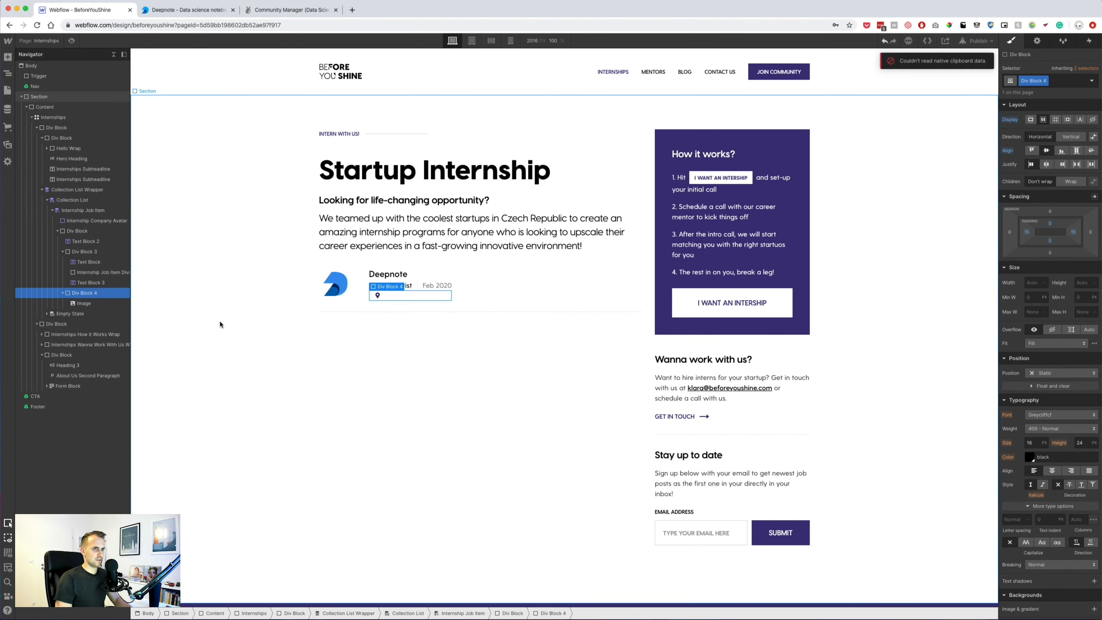
click(711, 482)
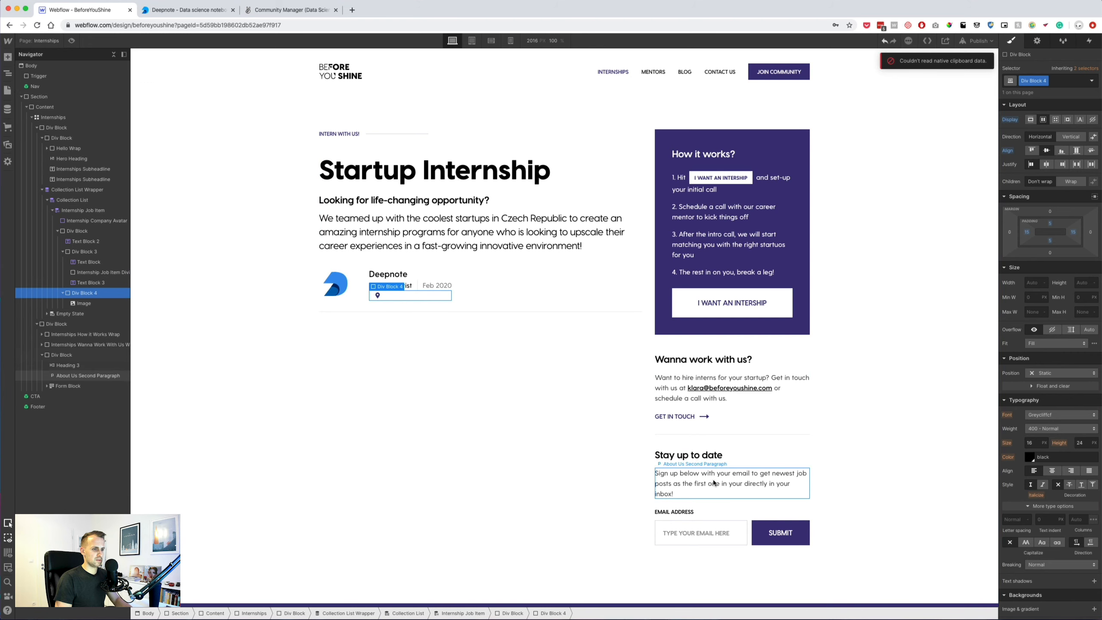
click(398, 297)
key(ctrl+v)
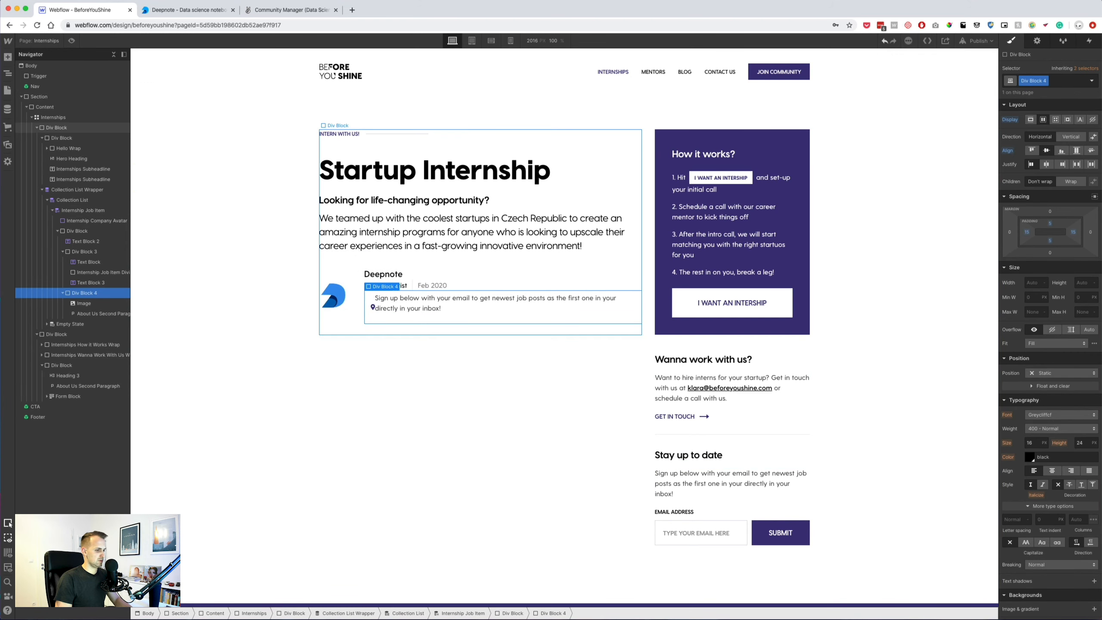
key(super+Tab)
click(336, 302)
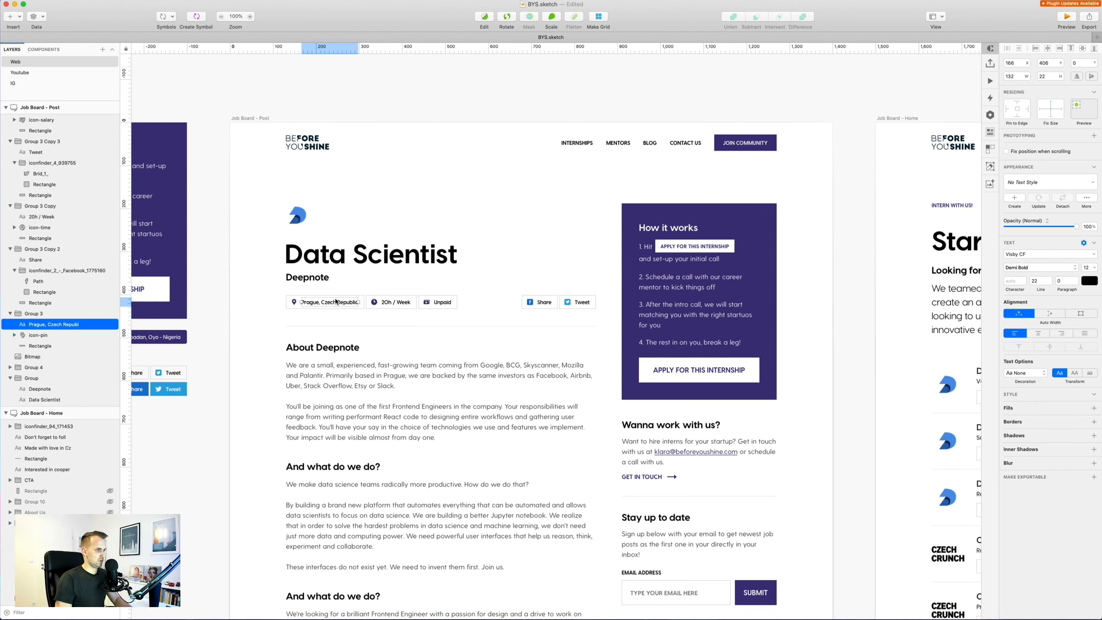
Set the Prague, Czech Republic text to 100% opacity and pick the location text in Job Board - Home.
key(0)
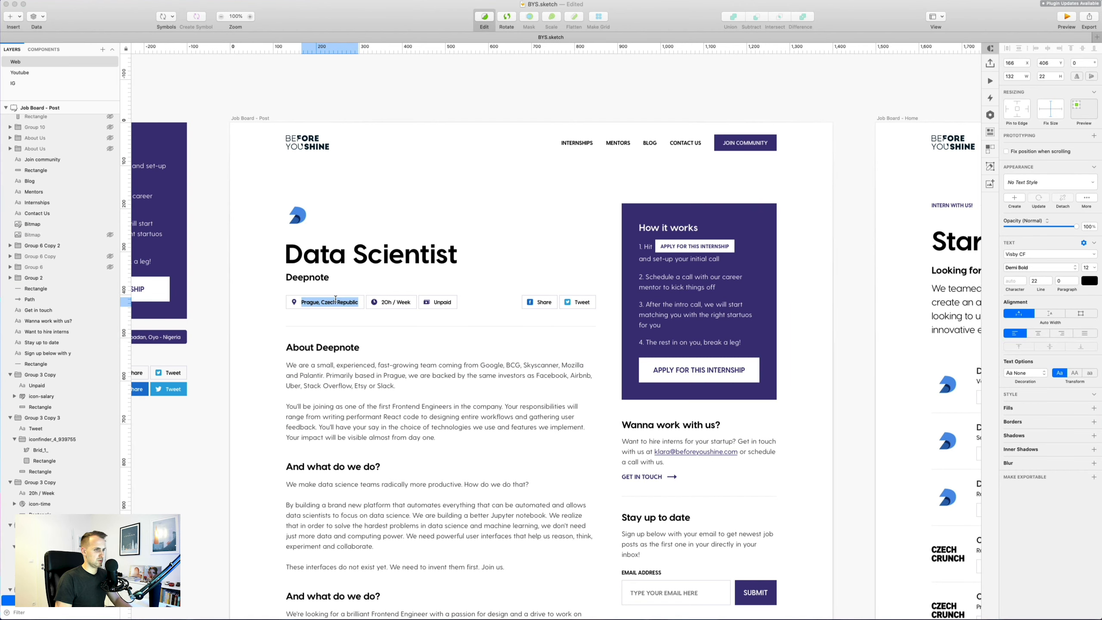
click(836, 415)
drag(837, 415, 412, 340)
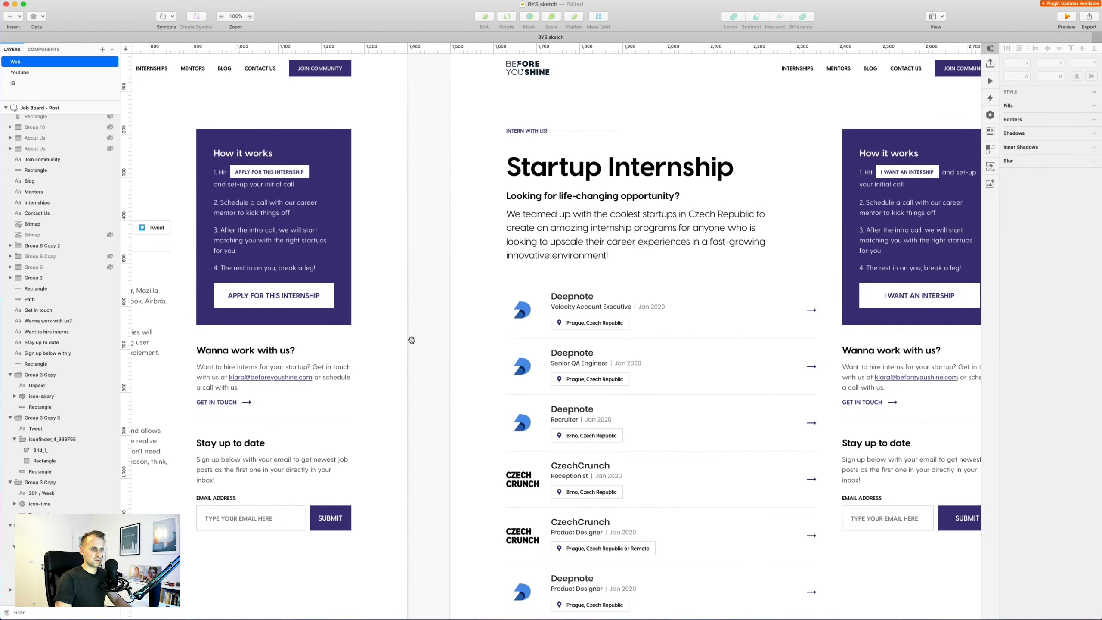
click(567, 323)
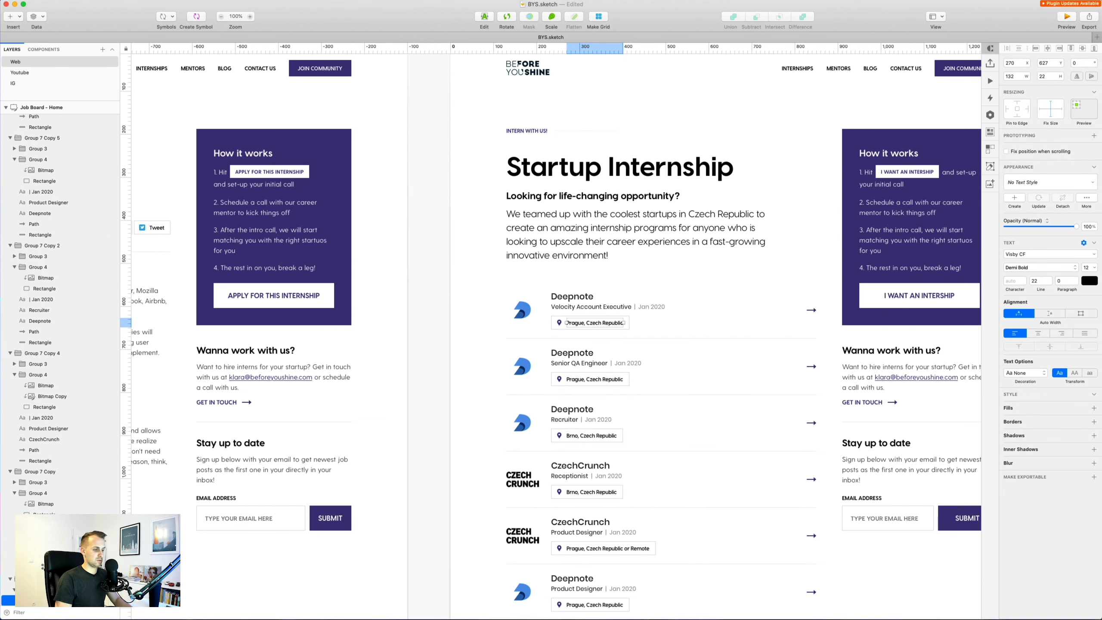
key(super+Tab)
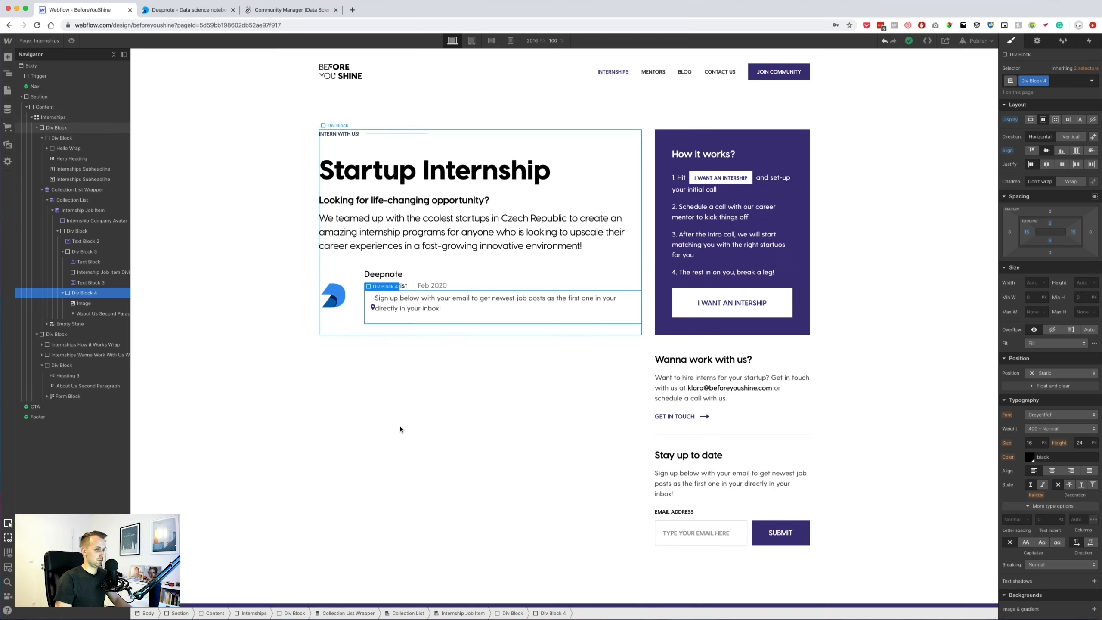
Replace the pasted paragraph with Prague, Czech Republic and give it the Internship Tag Text class.
double_click(415, 303)
key(super+a)
text(Prague, Czech Republic)
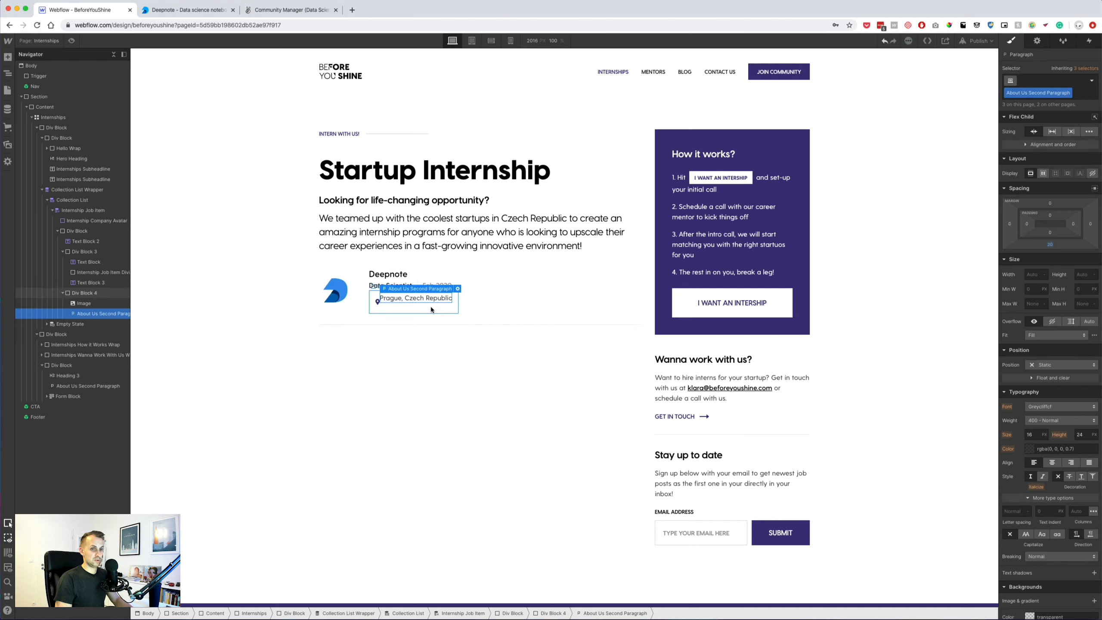
key(Escape)
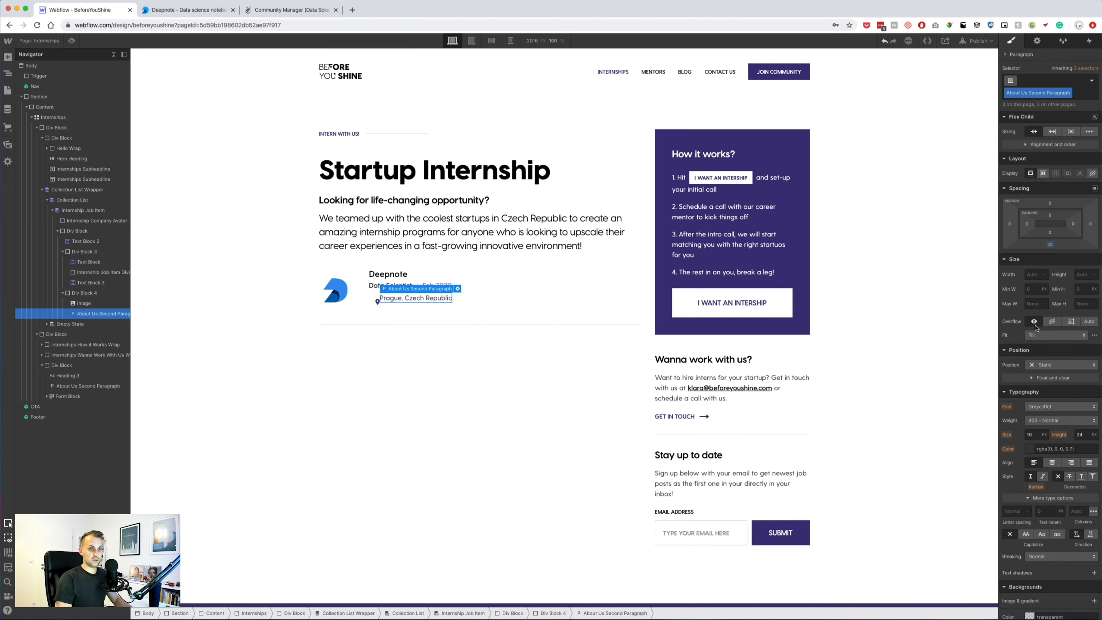
click(1077, 98)
key(BackSpace)
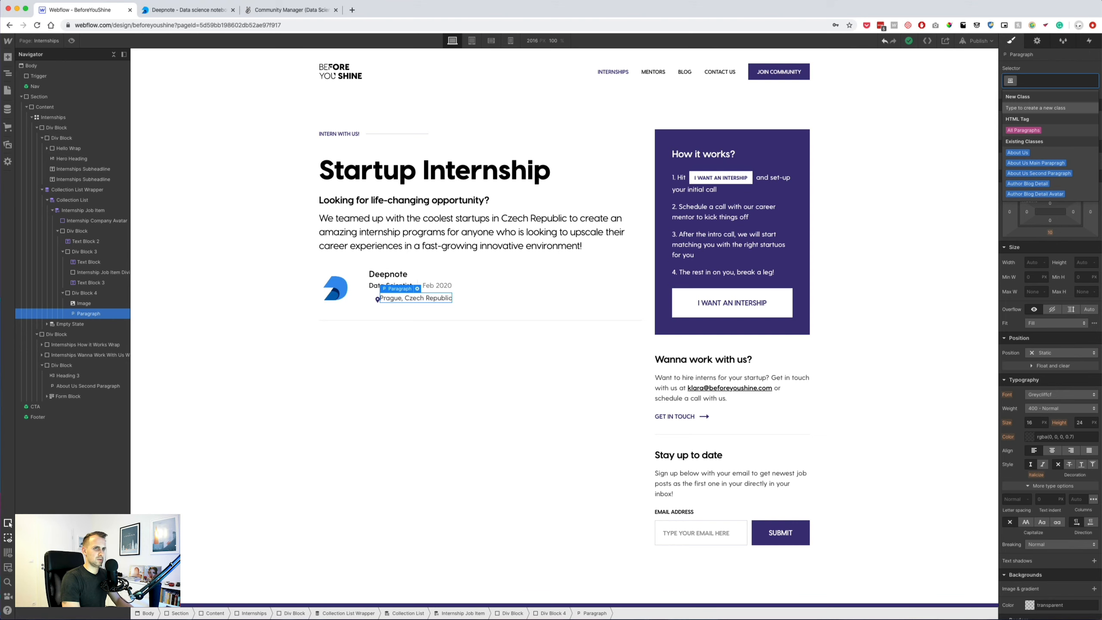
text(Interns)
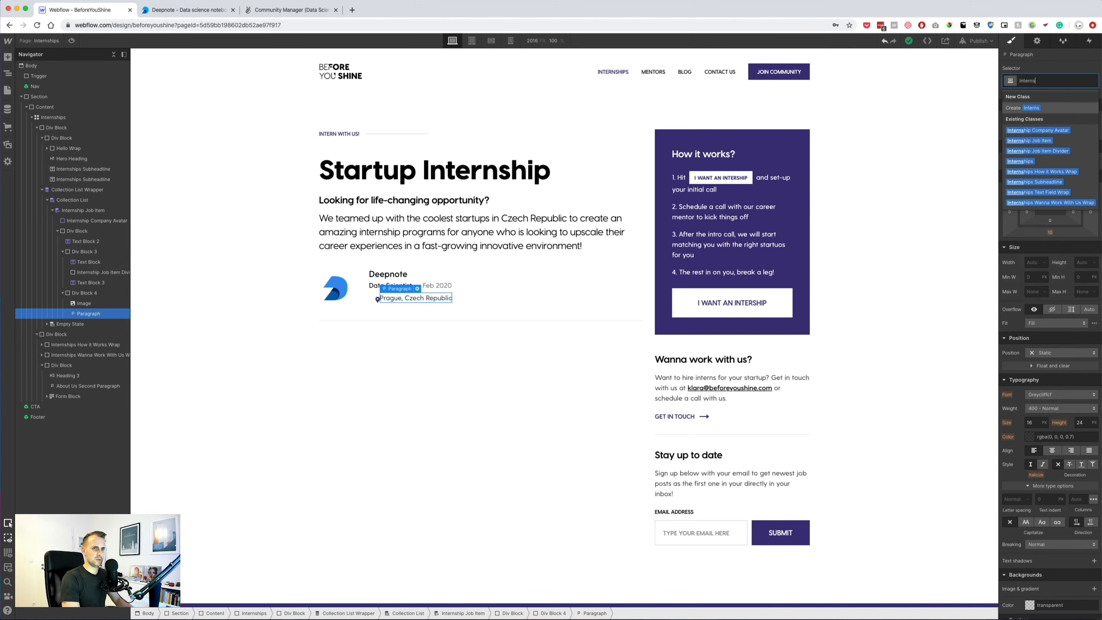
text(hip )
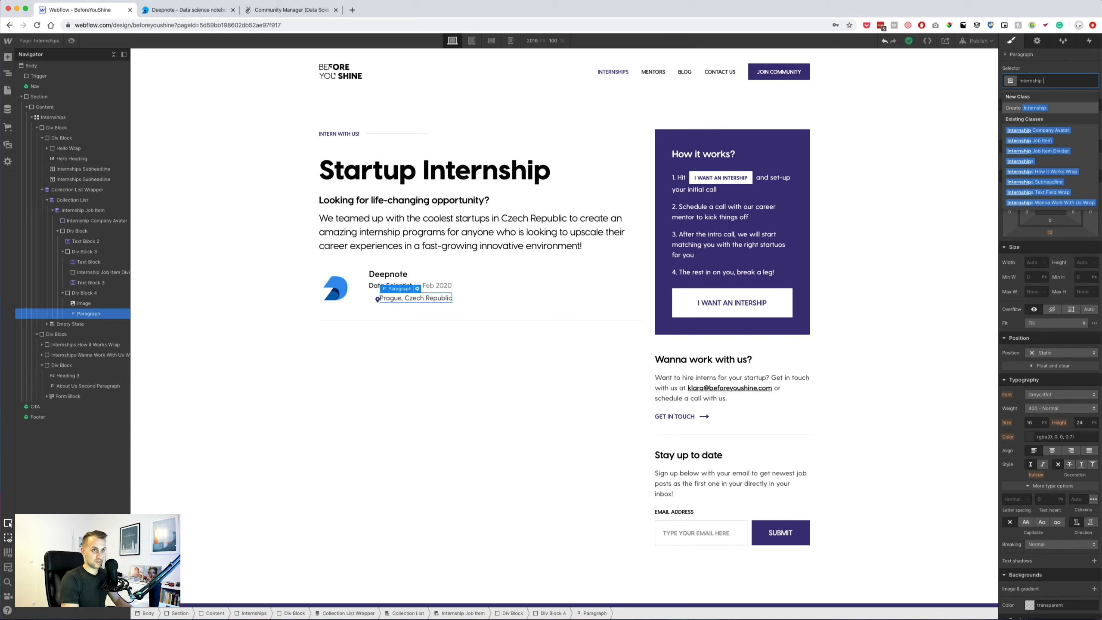
text(Tag)
key(Return)
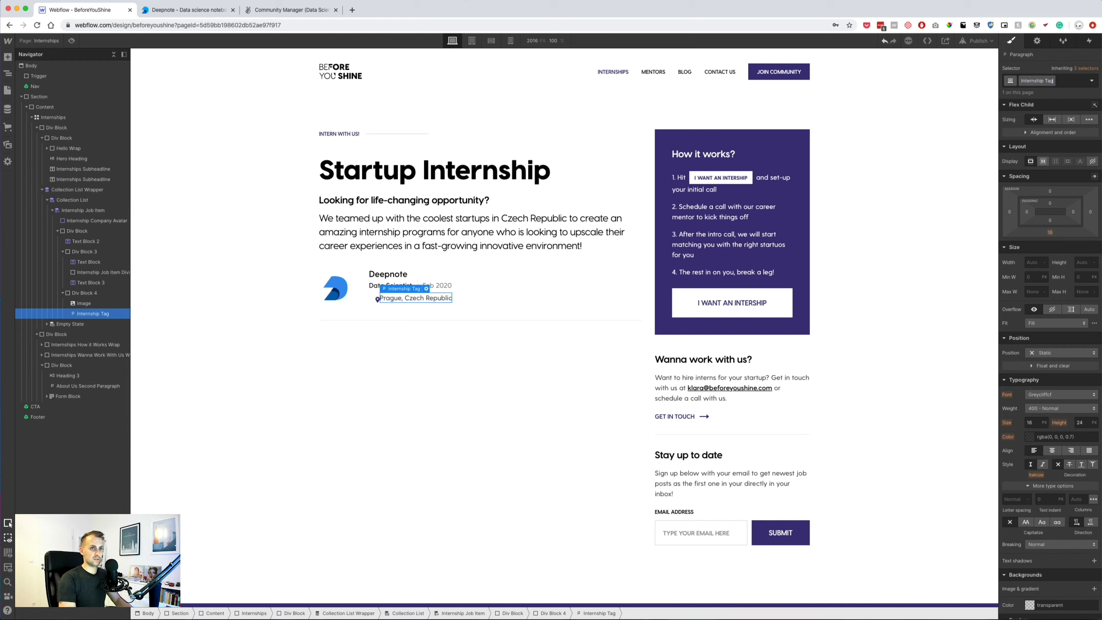
key(Return)
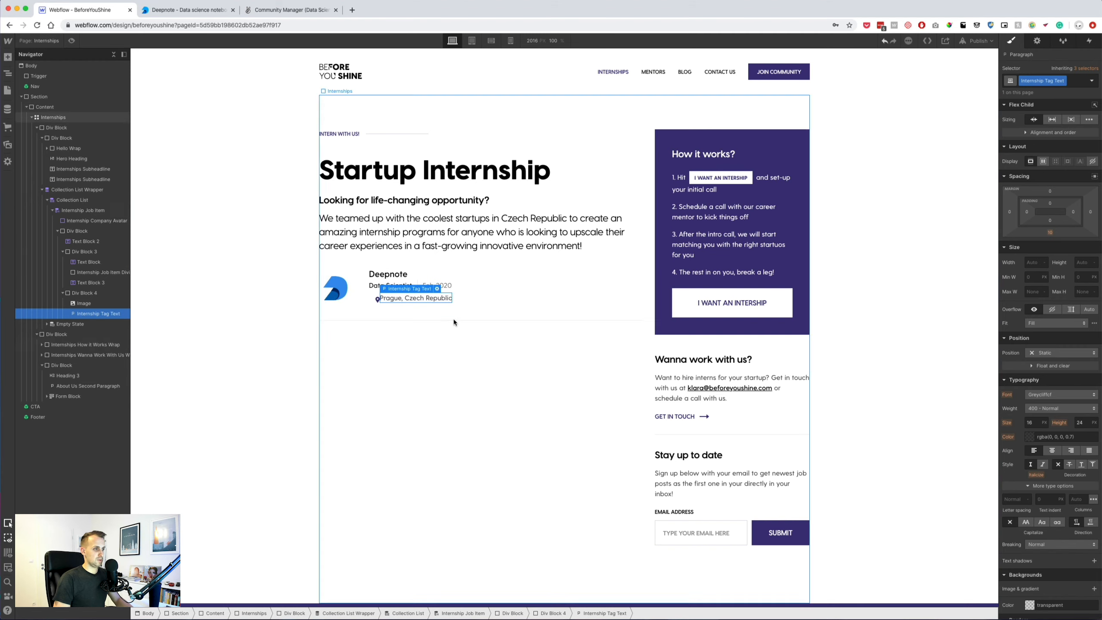
Give the location text a 15px left margin and font size 12.
click(412, 304)
click(417, 298)
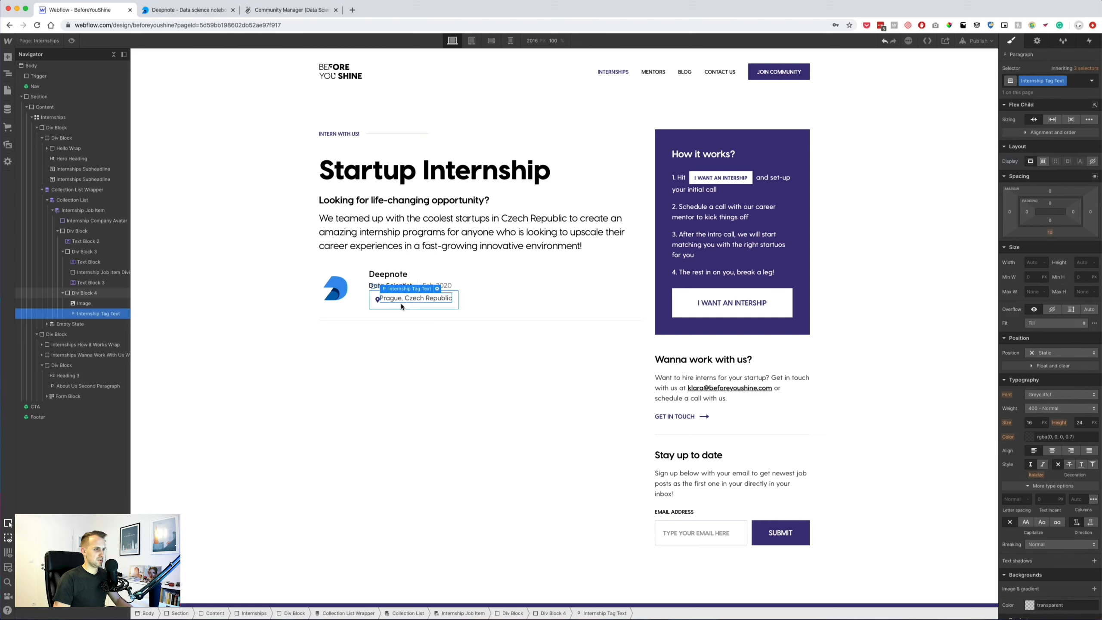
click(1010, 212)
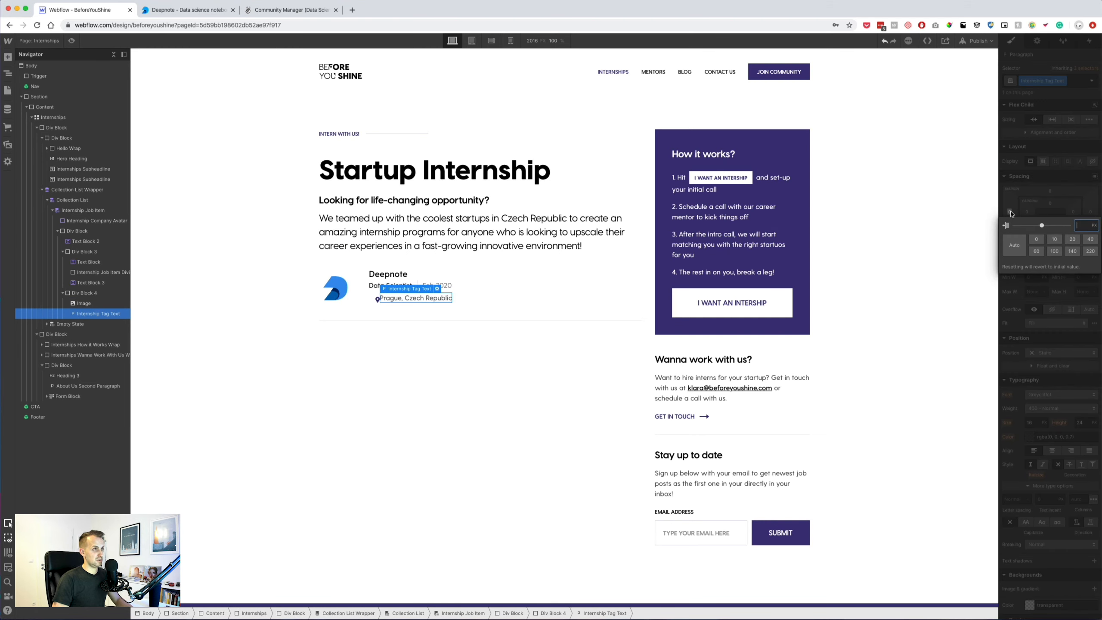
text(15)
key(Return)
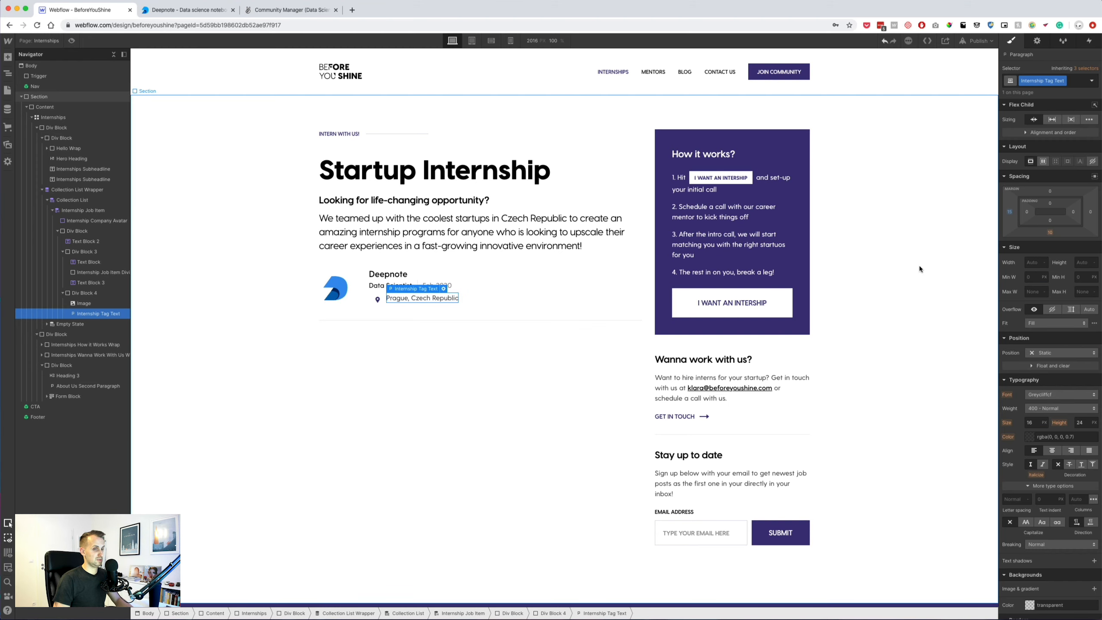
click(1036, 422)
text(12)
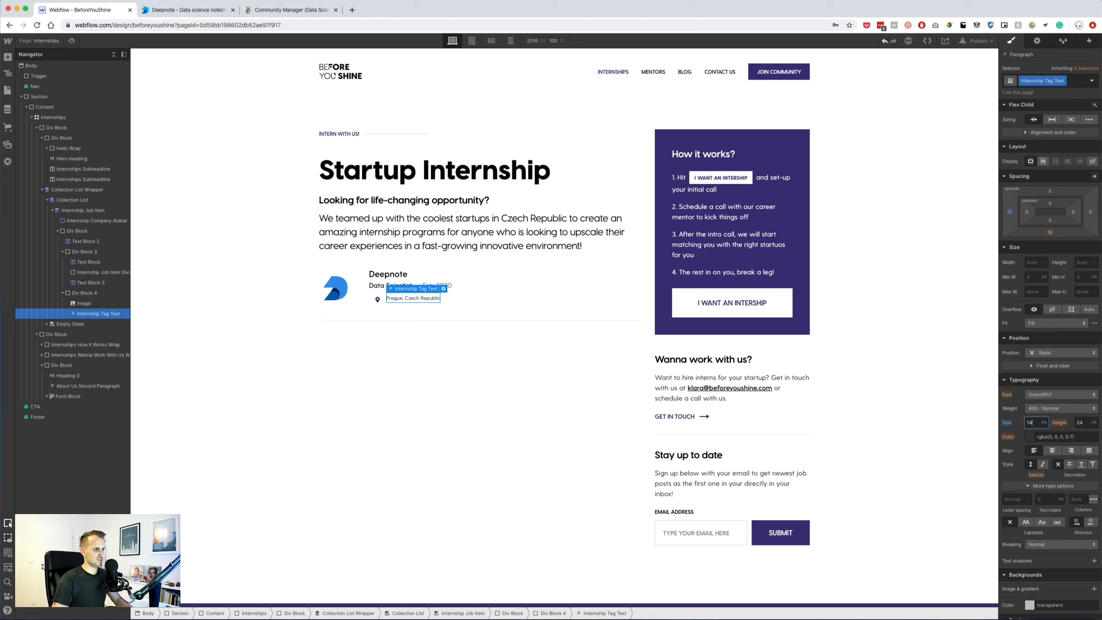
key(Tab)
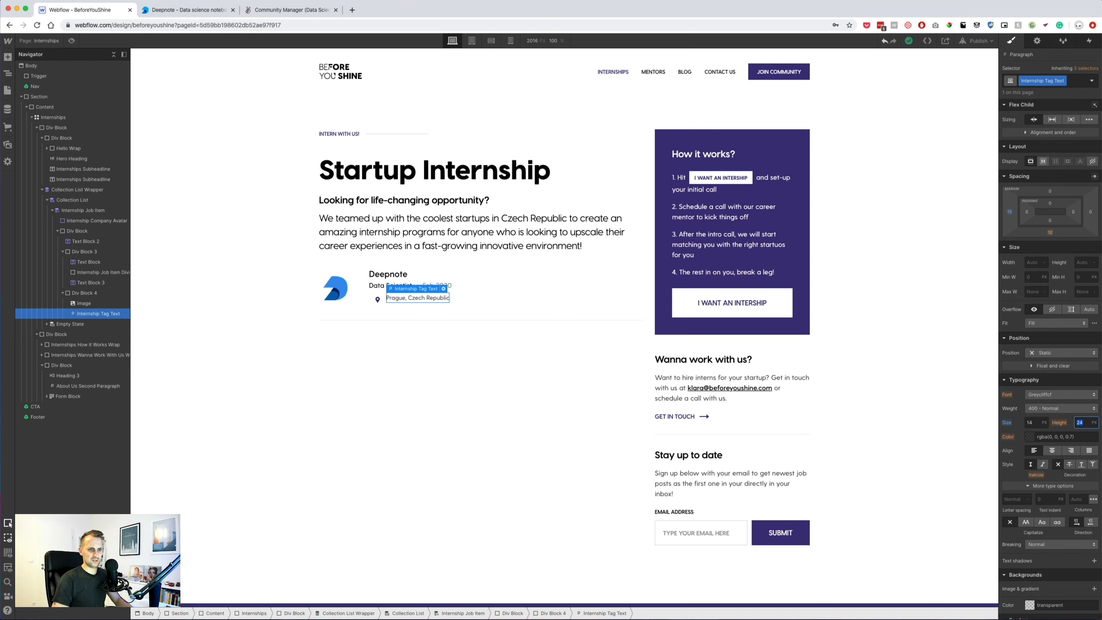
Set the location text's bottom margin to 0 and its colour to Main Violet.
click(435, 305)
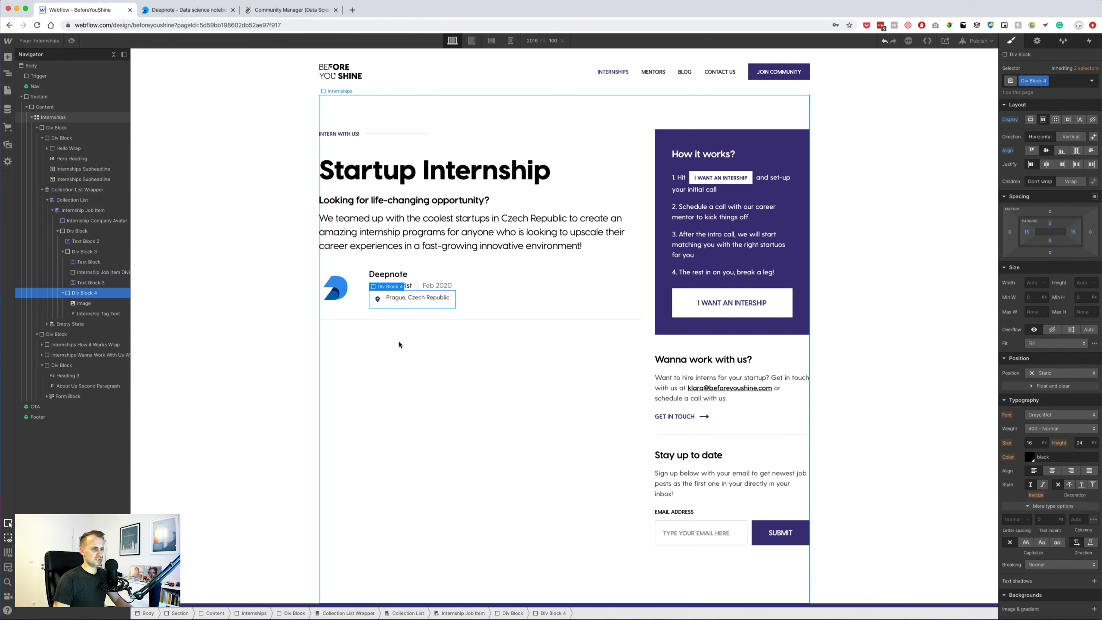
double_click(409, 298)
click(1050, 235)
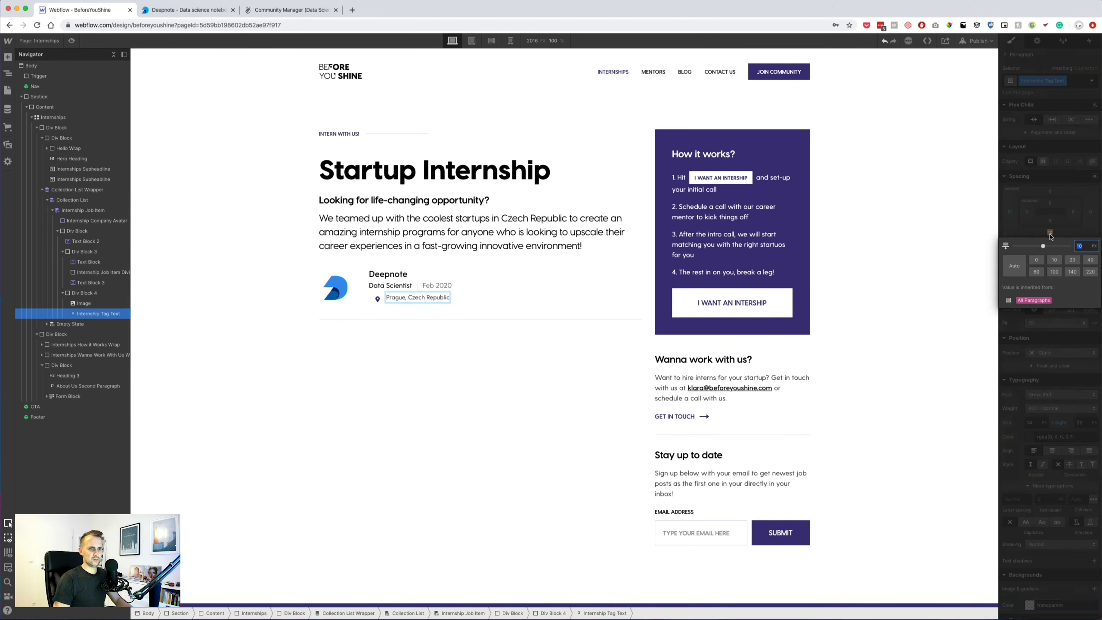
text(0)
key(Return)
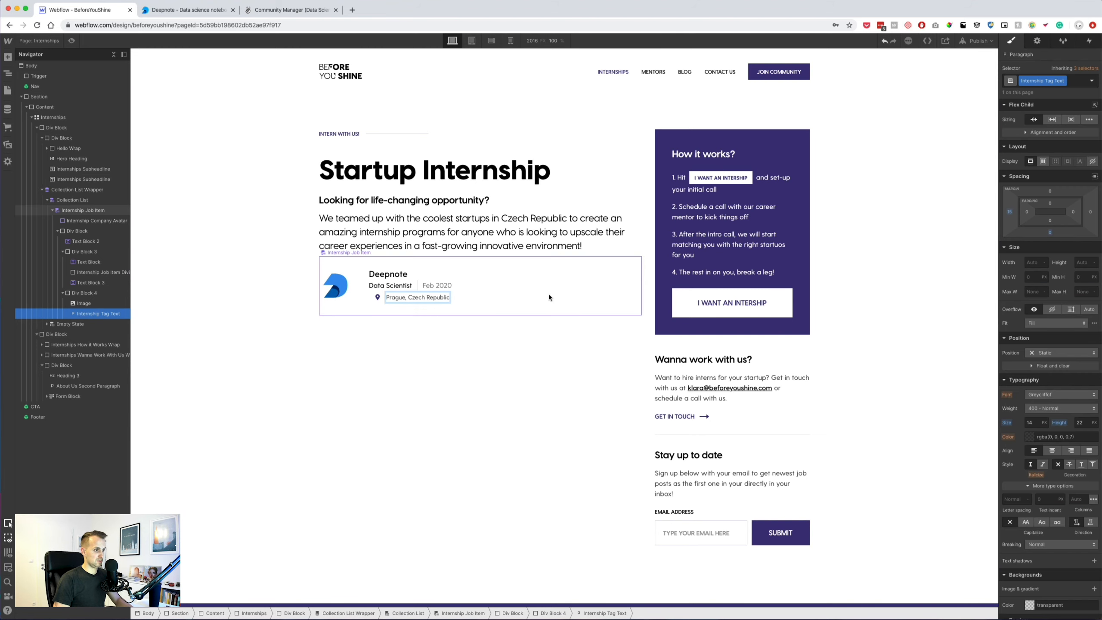
click(1029, 437)
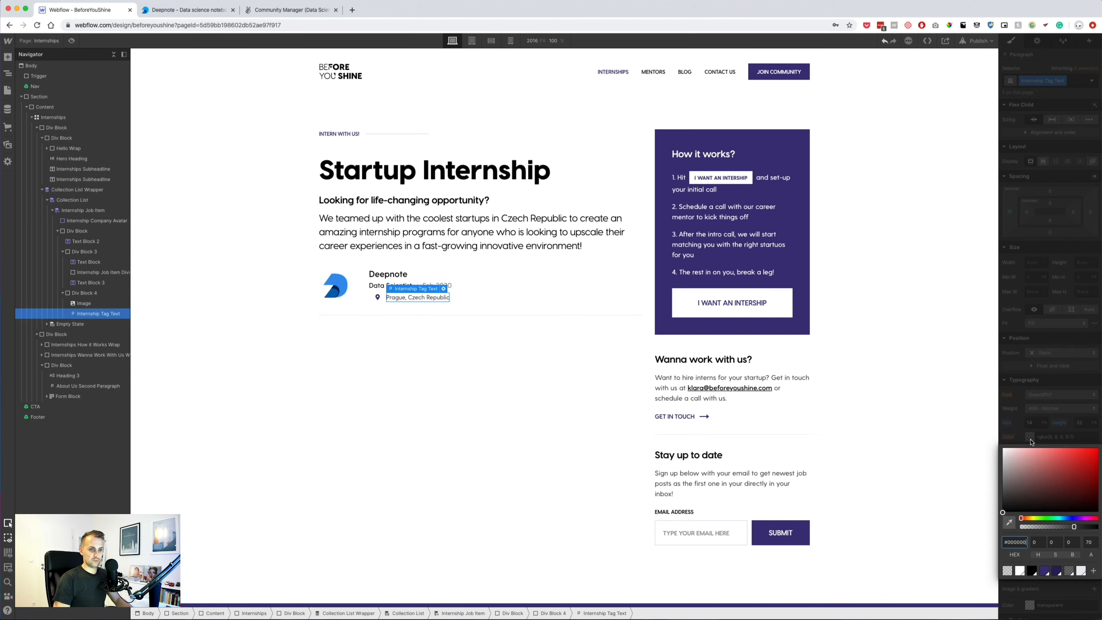
click(1046, 572)
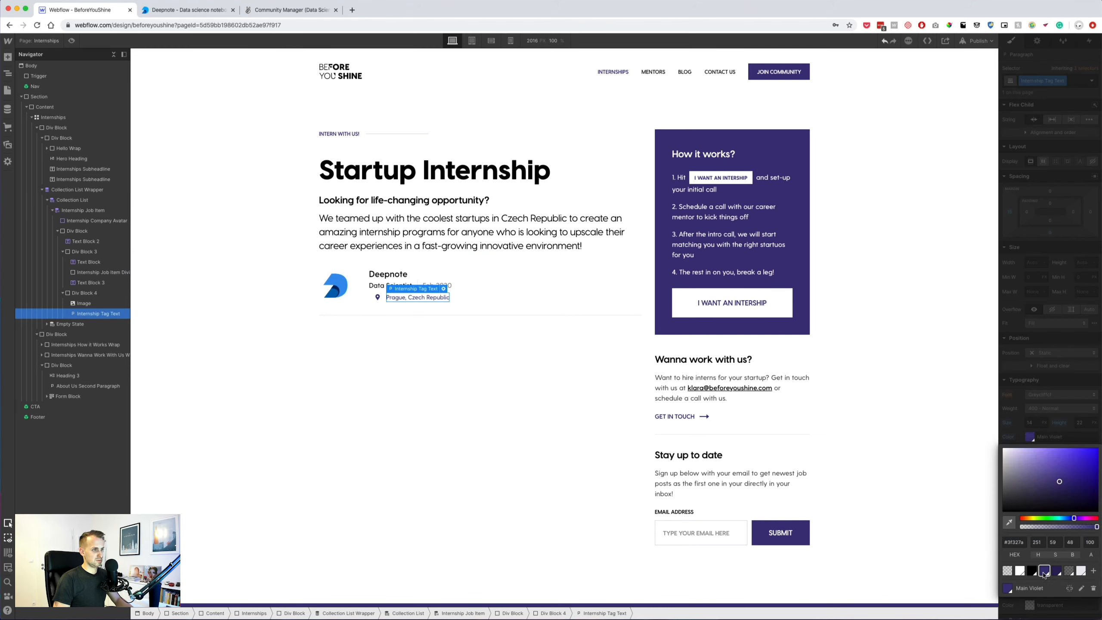
Give the location tag box a solid Divider Color border.
click(454, 299)
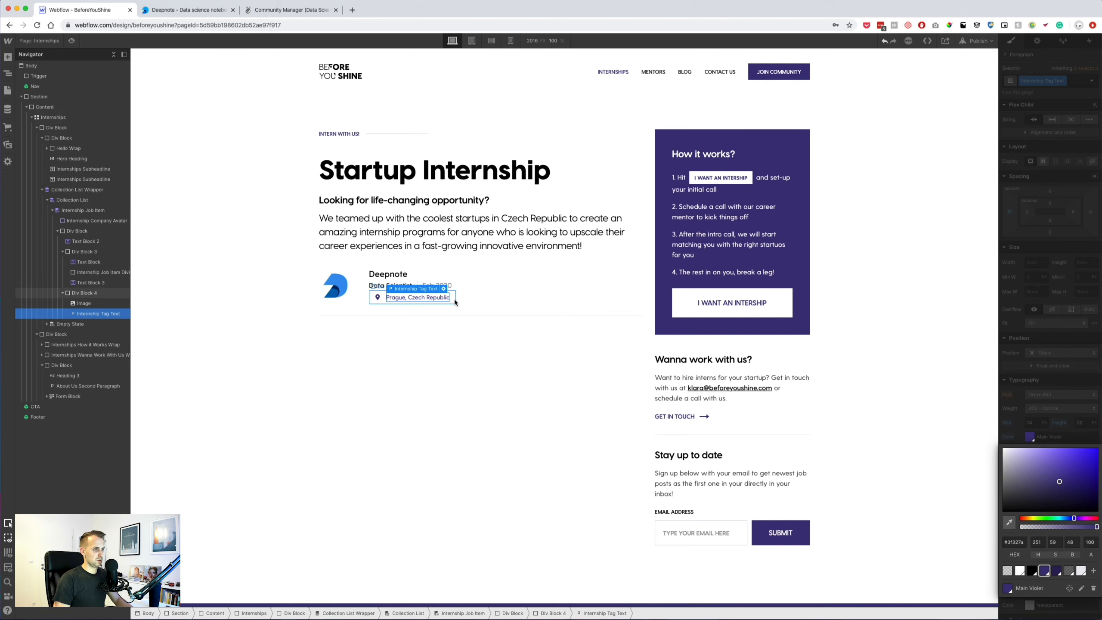
scroll(1033, 532, down, 5)
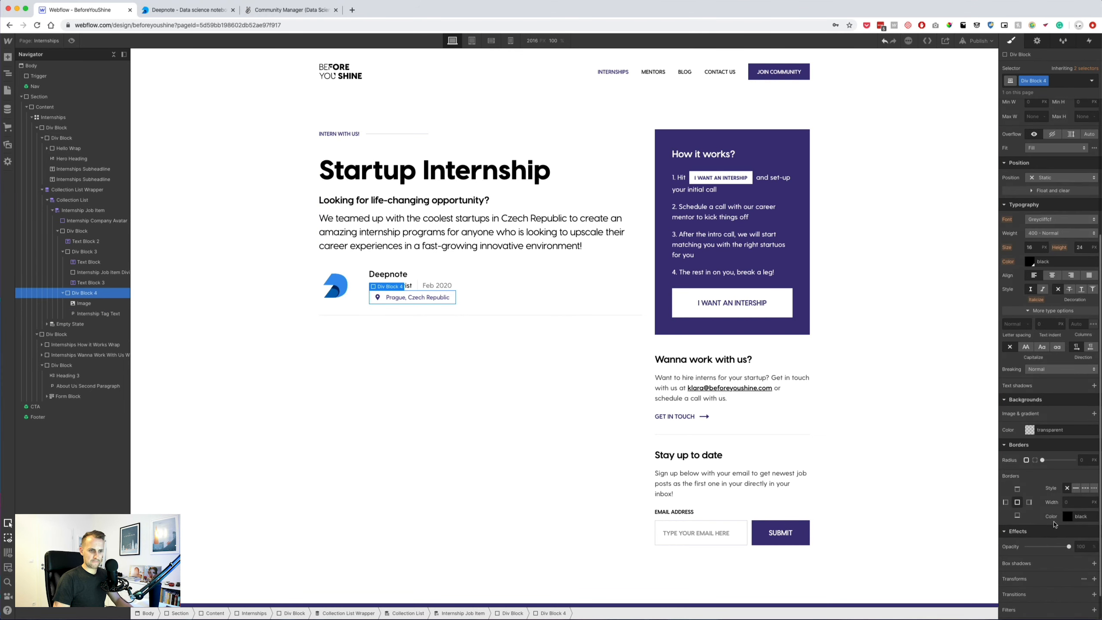
click(1075, 489)
click(1068, 517)
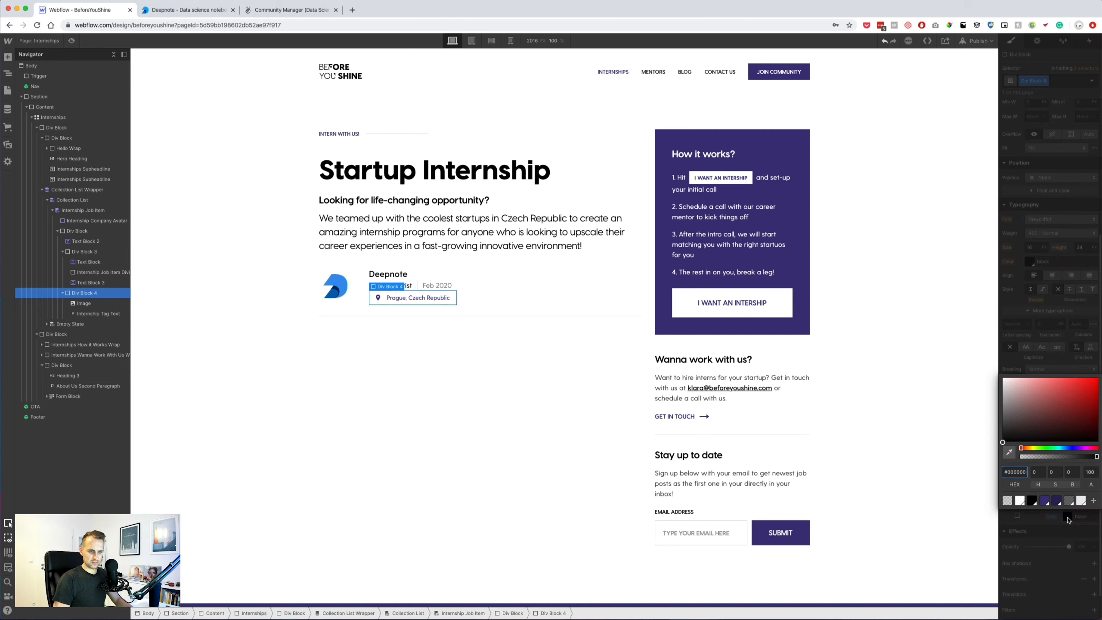
click(1080, 501)
click(463, 365)
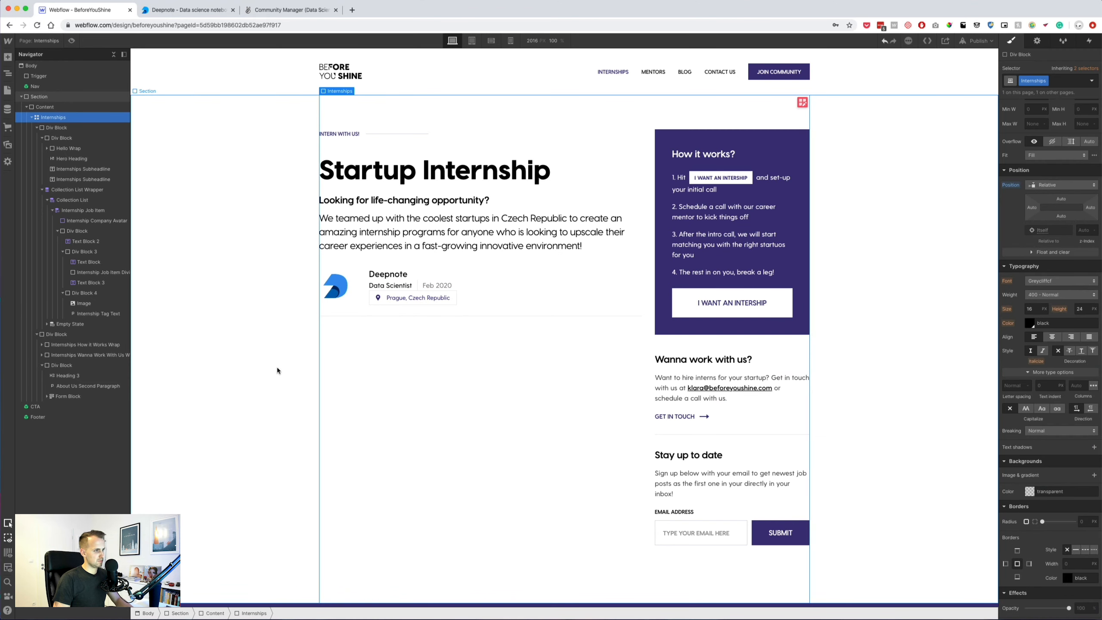
key(super+Tab)
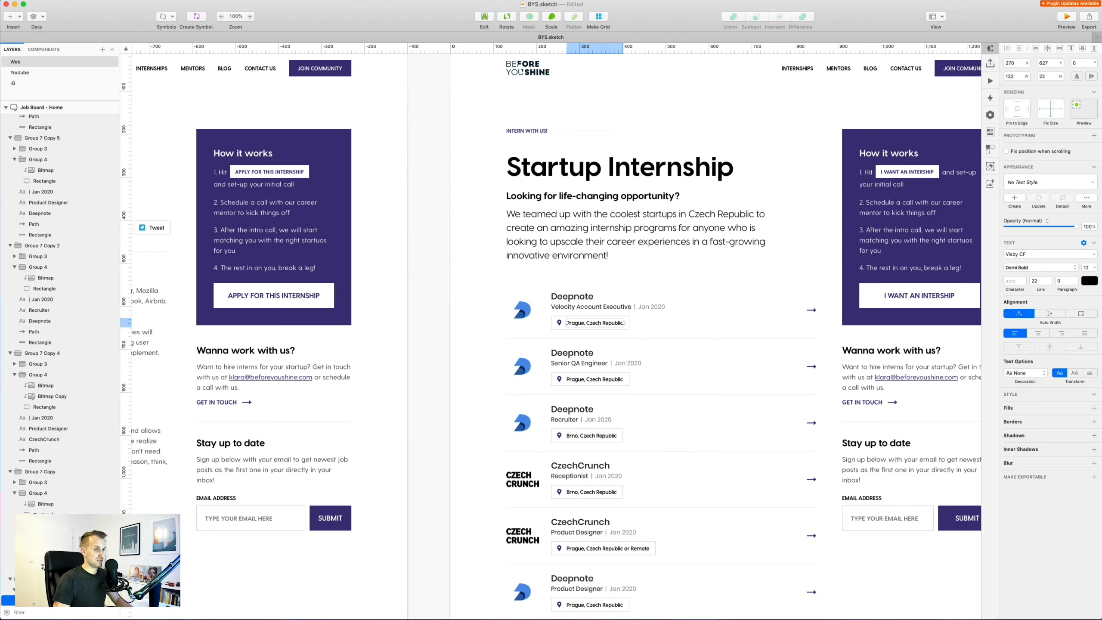
click(626, 327)
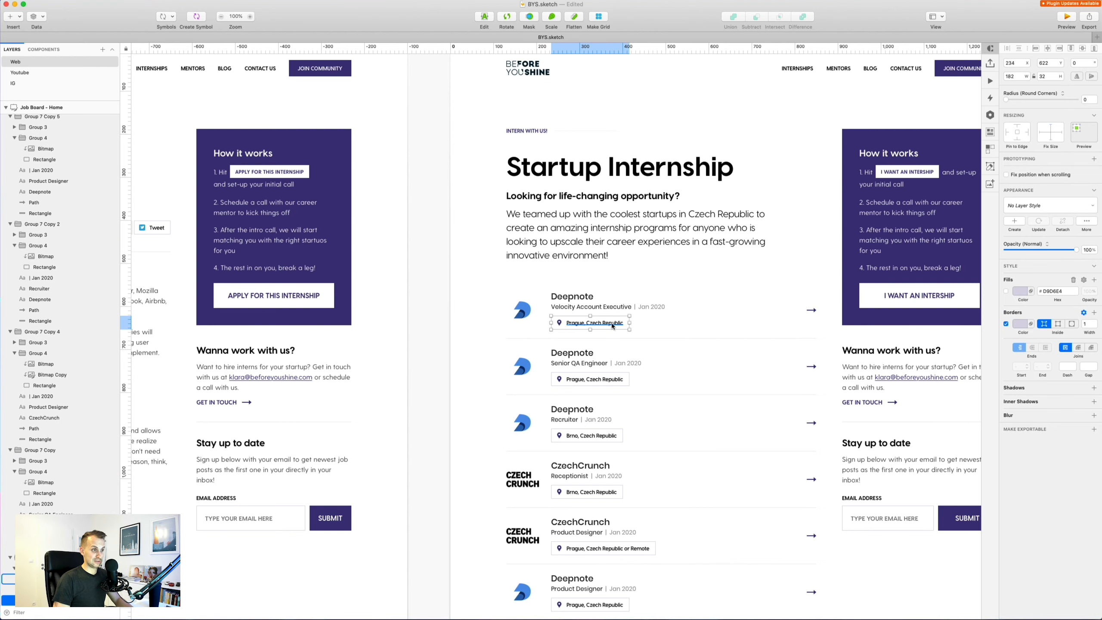
key(alt)
key(super+Tab)
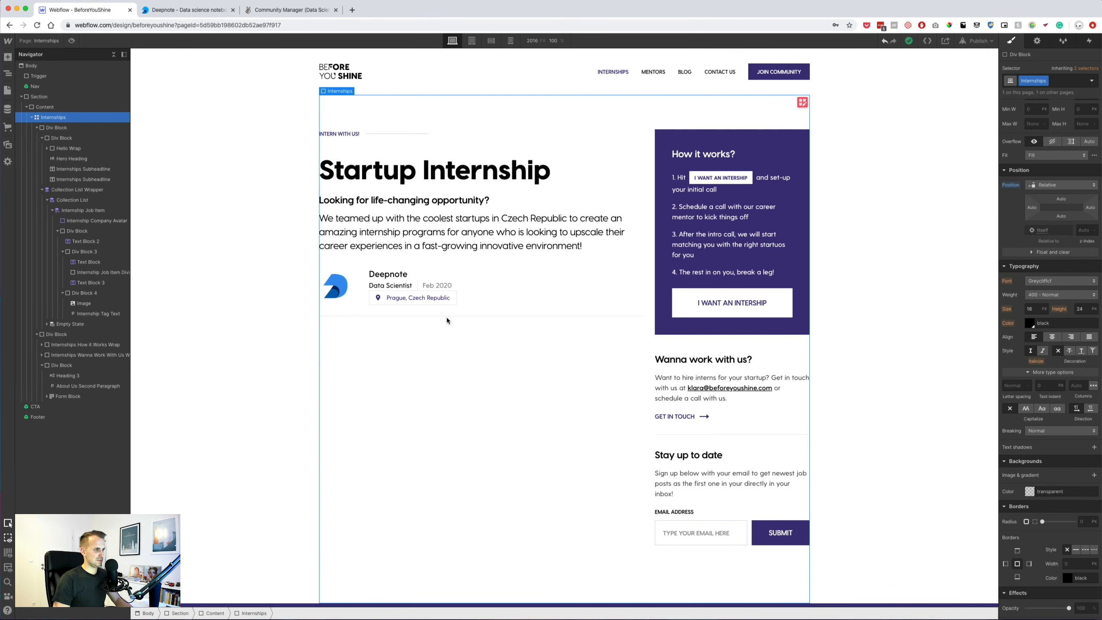
Give the location tag box 8 px top and bottom padding.
click(418, 297)
click(453, 301)
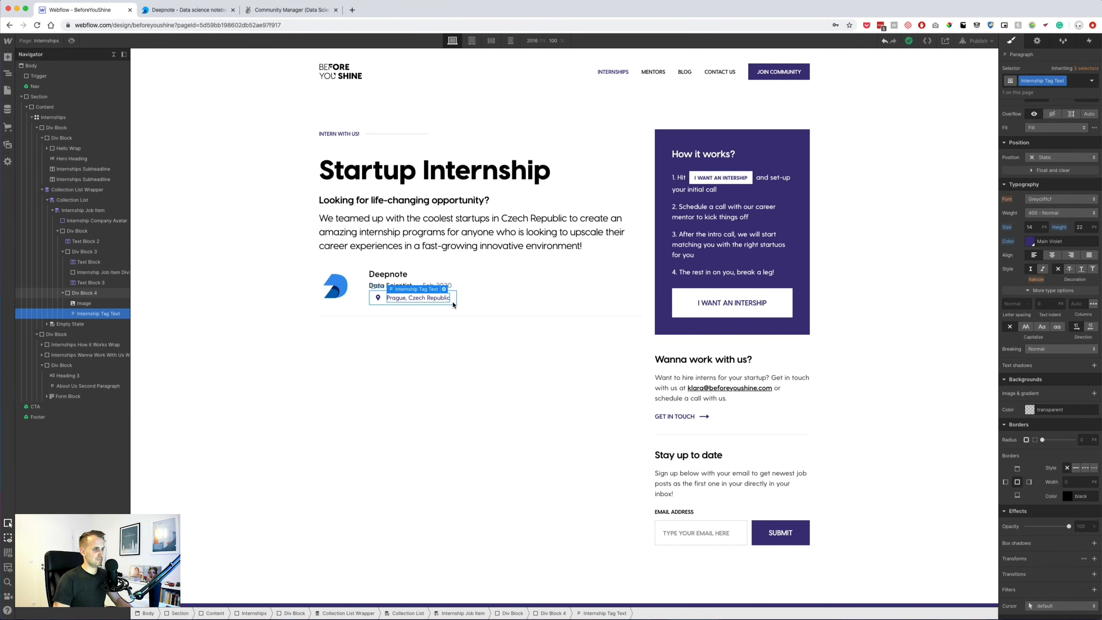
scroll(1063, 201, up, 3)
drag(1049, 222, 1050, 219)
Make the location tag text black with 500 Medium font weight.
click(417, 299)
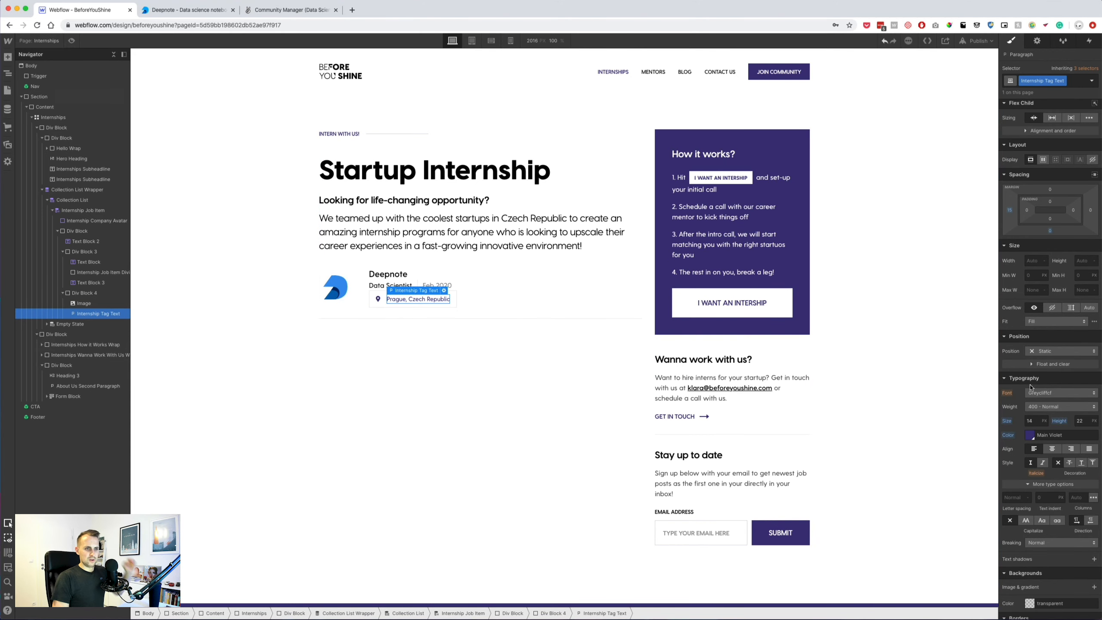
click(1031, 437)
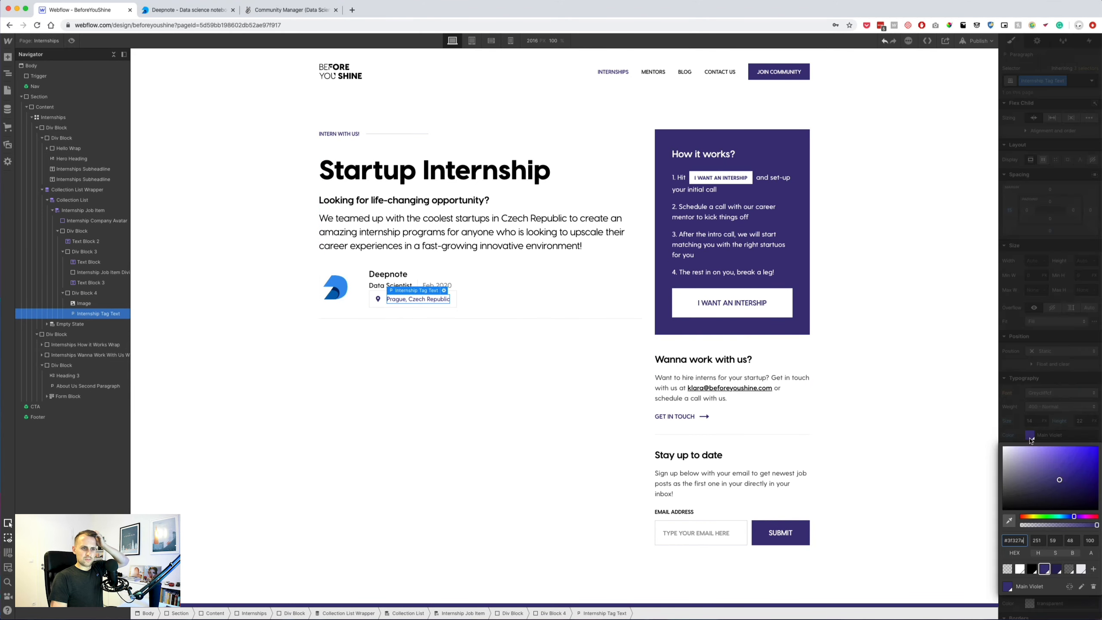
click(1032, 571)
click(1025, 380)
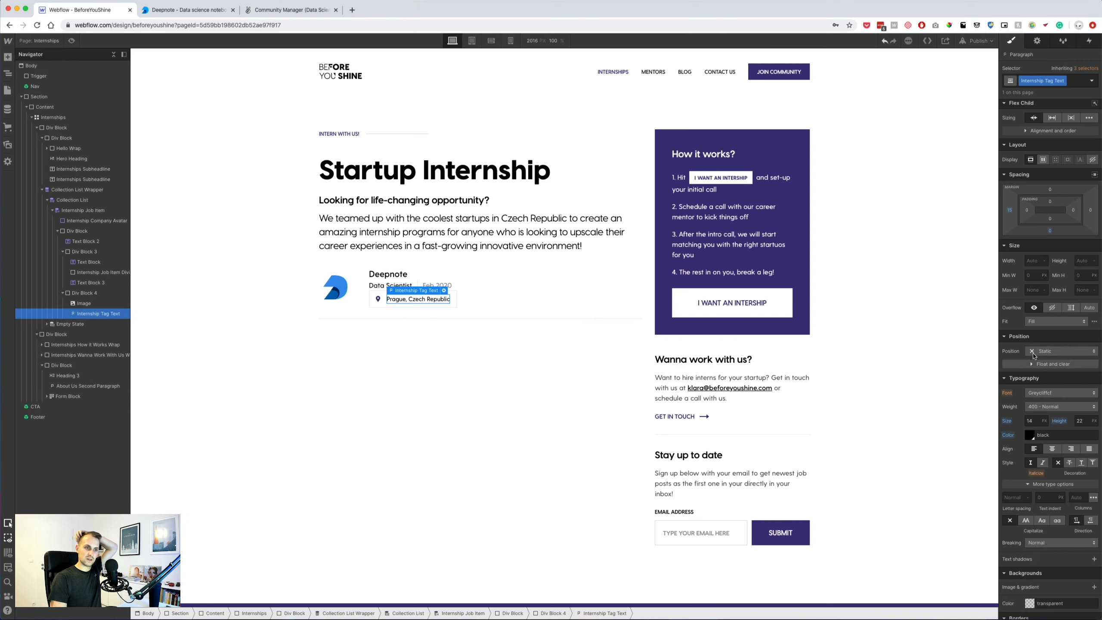
click(1048, 407)
click(1050, 417)
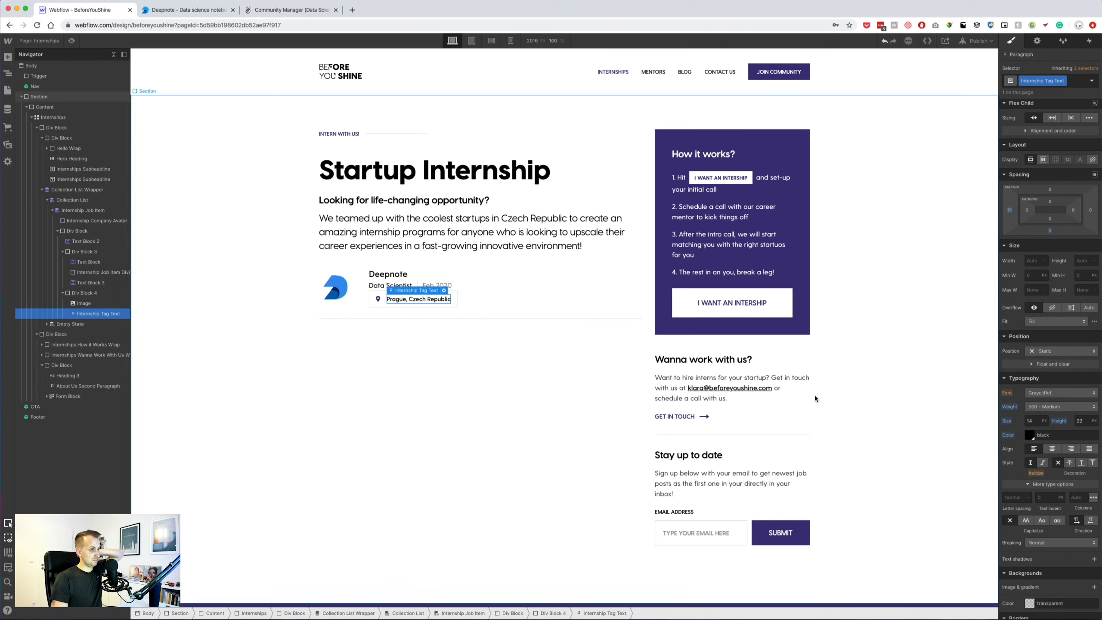
click(335, 442)
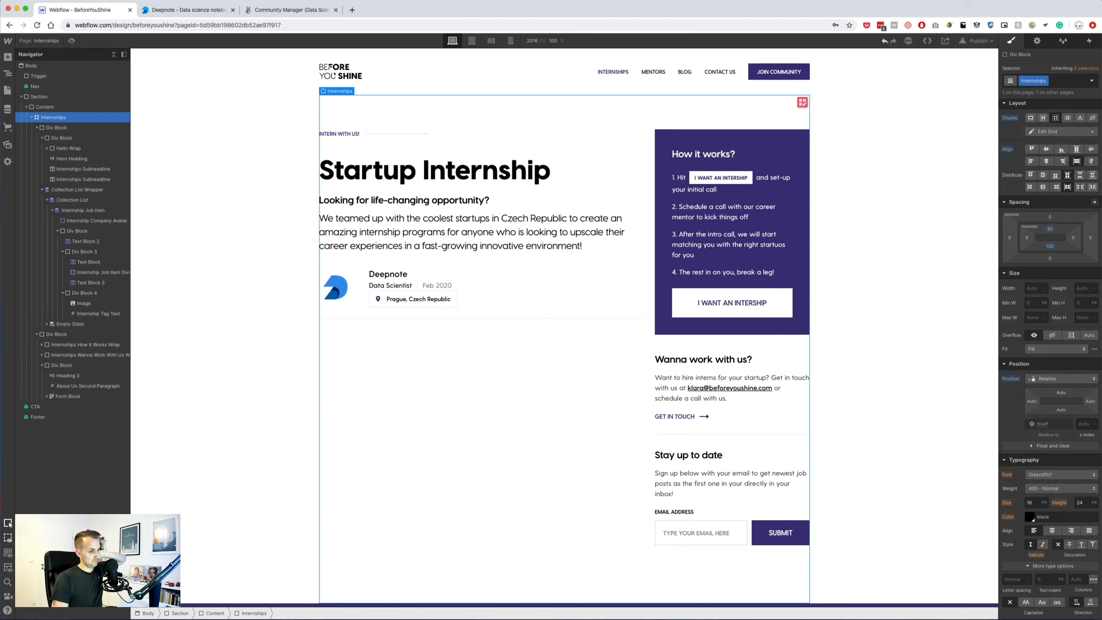
Check the Sketch mockup and give the Data Scientist–date row a 10 px bottom margin.
key(super+Tab)
key(super+Tab)
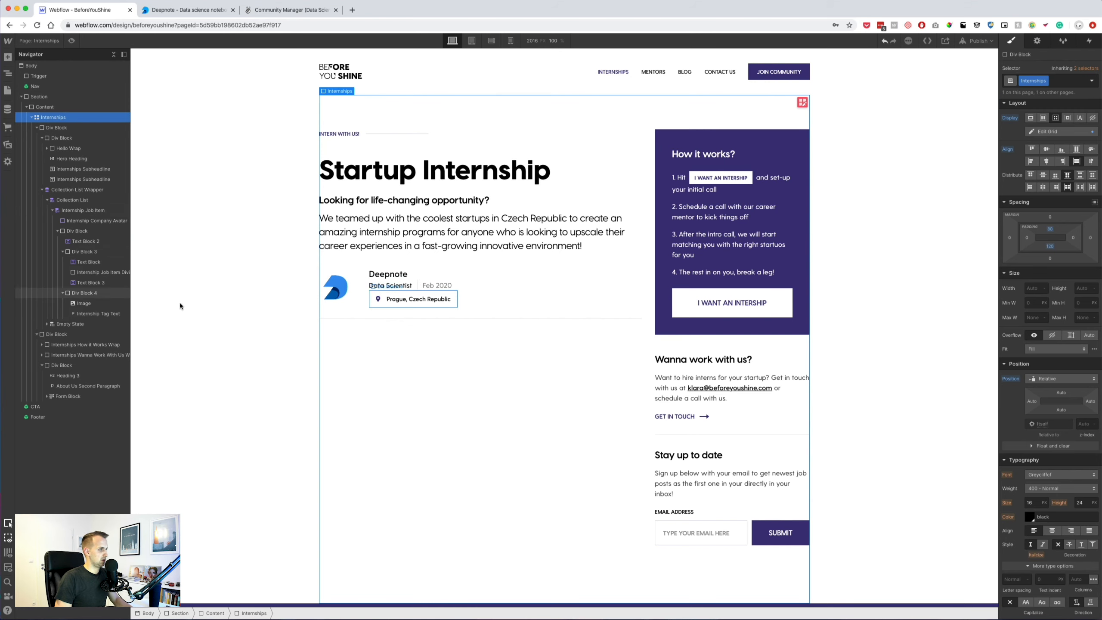
click(391, 285)
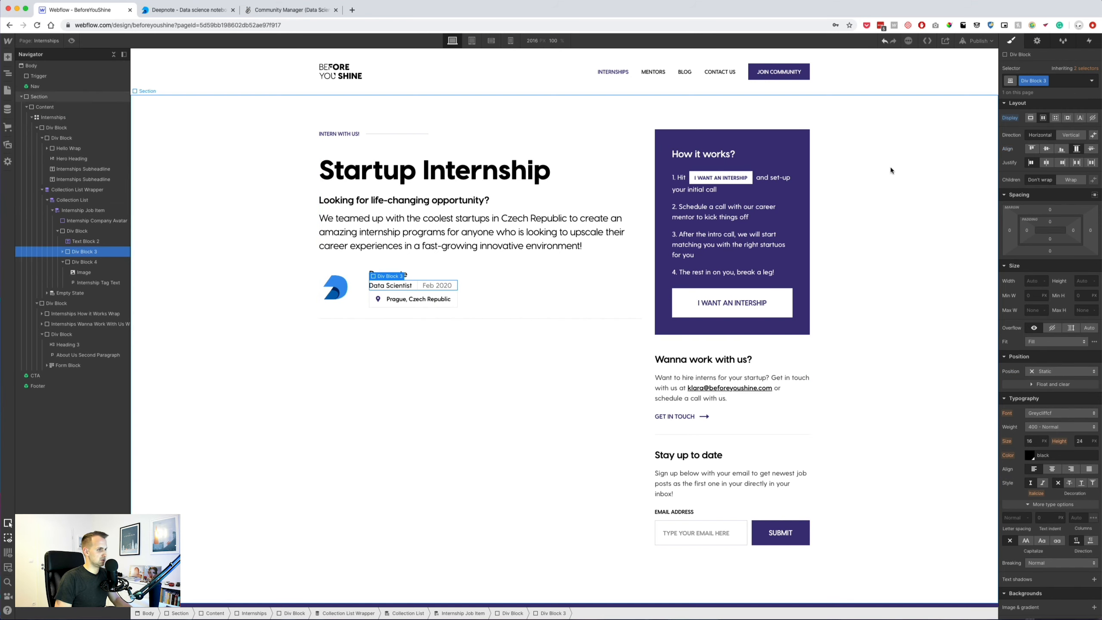
click(1050, 250)
text(1)
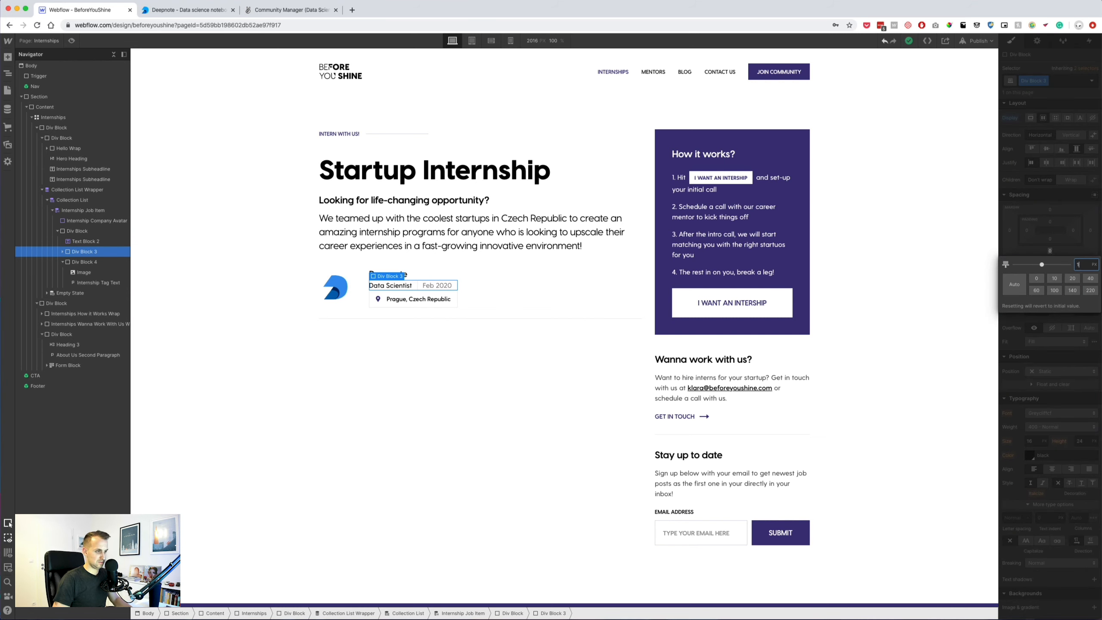
text(0)
key(Return)
Reduce the job card's top and bottom padding to 20.
click(362, 285)
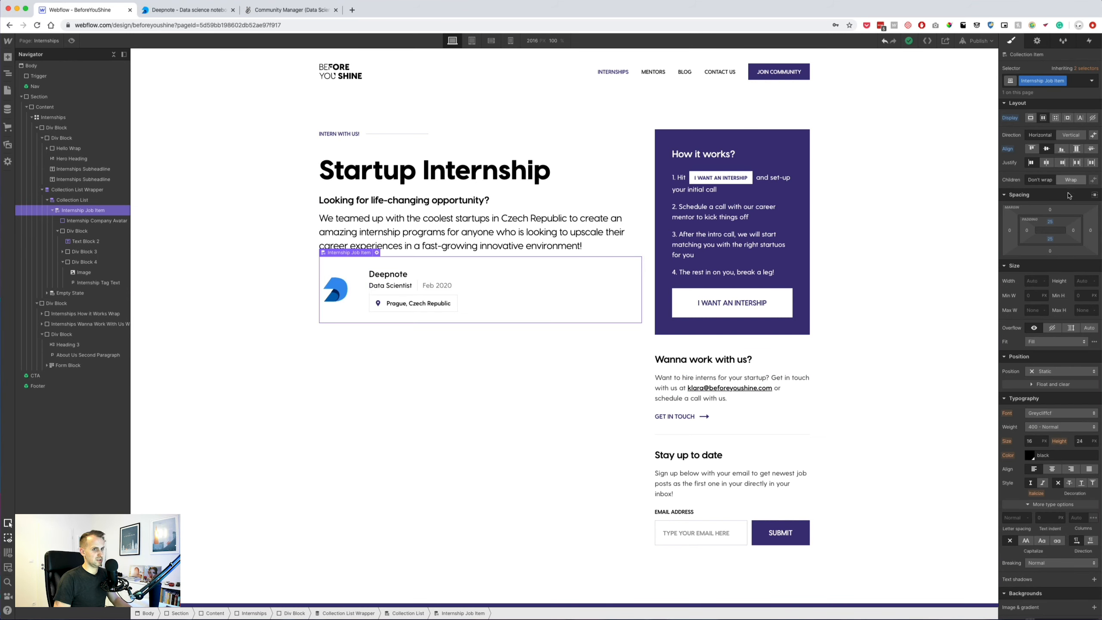
drag(1050, 221, 1057, 217)
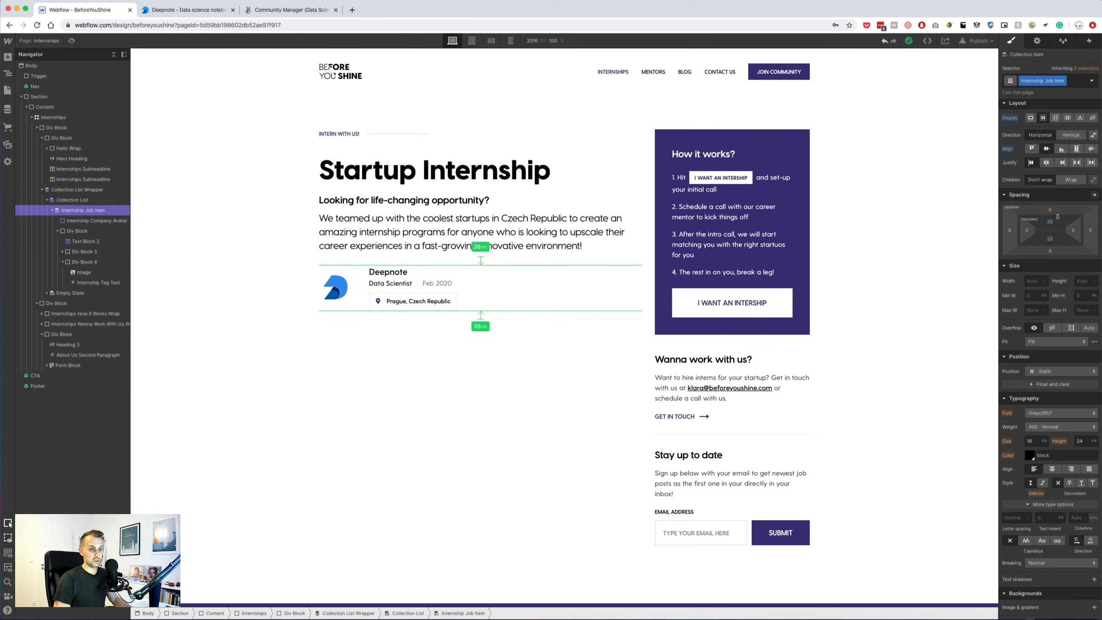
click(454, 344)
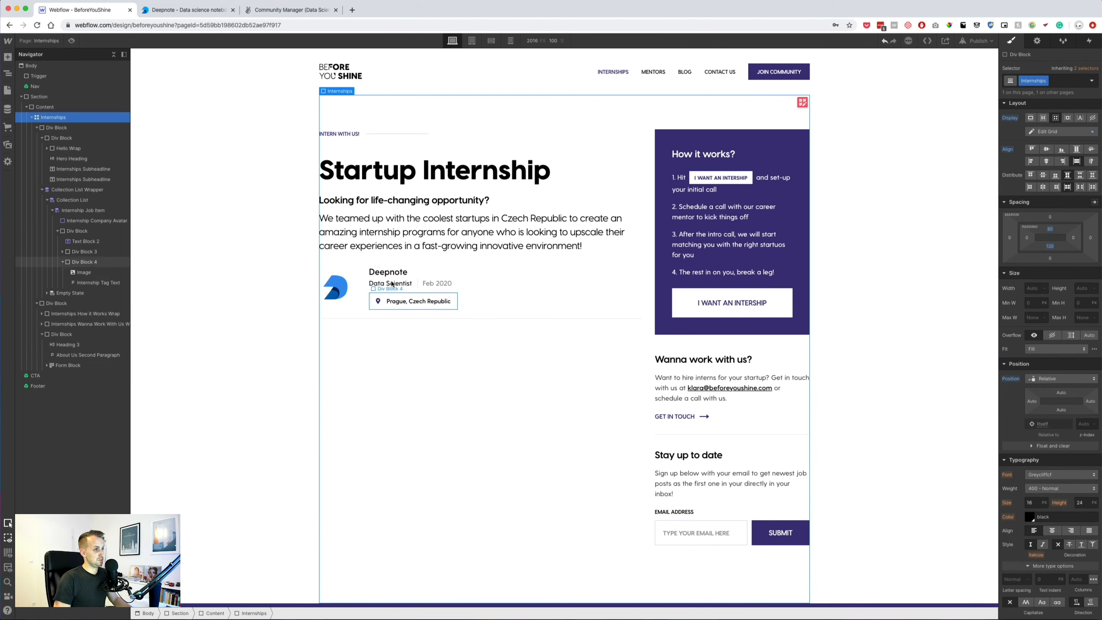
click(388, 273)
click(478, 260)
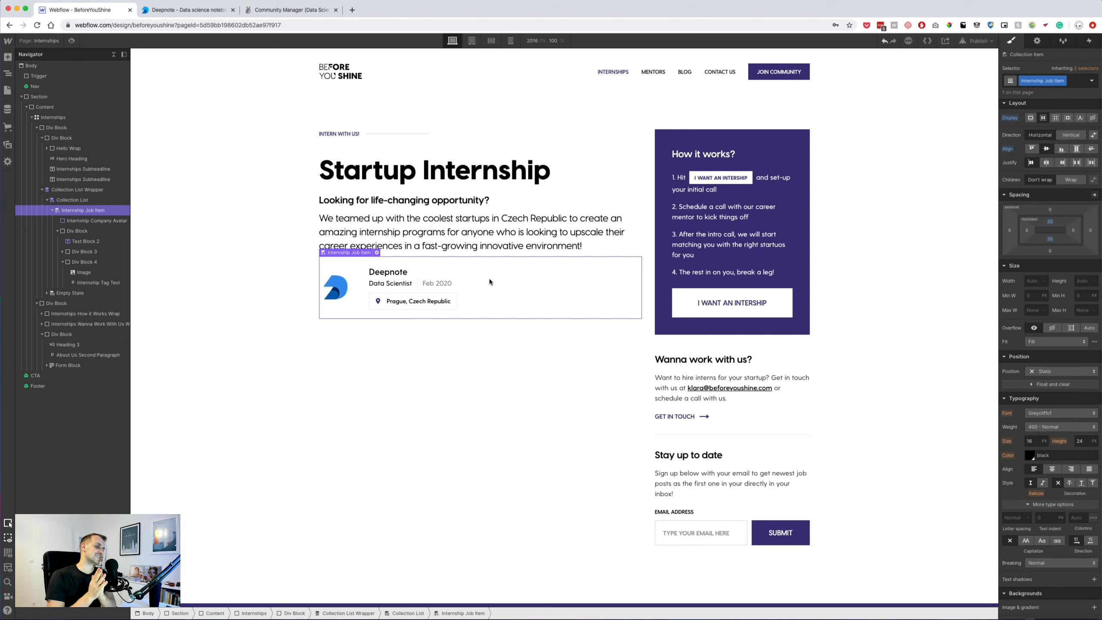
click(440, 303)
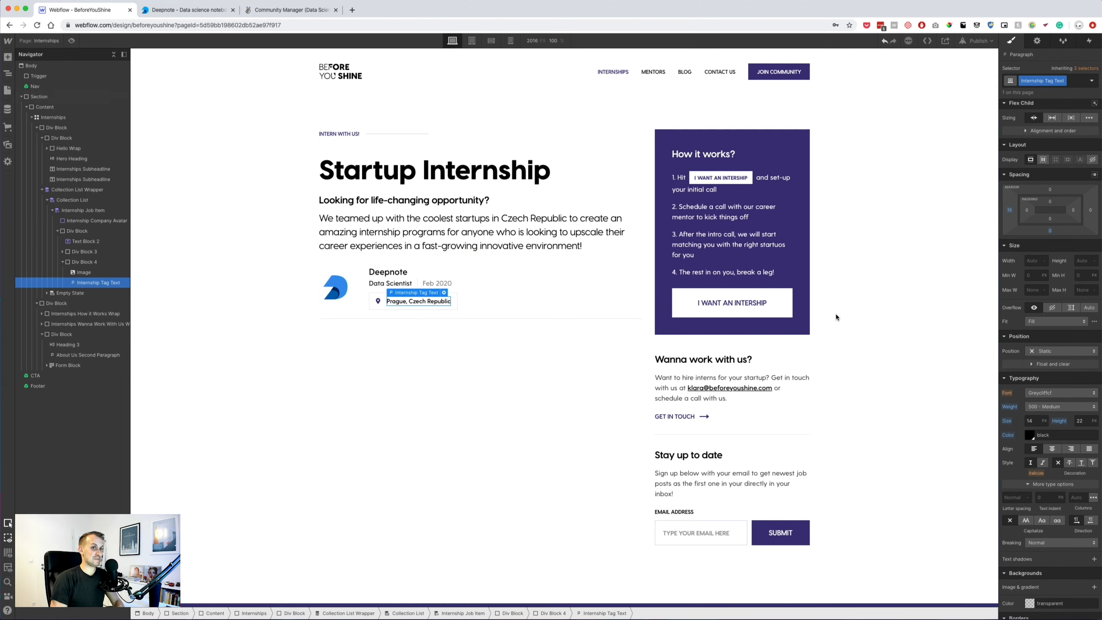
Tighten the location tag's top and bottom padding to 4.
click(334, 293)
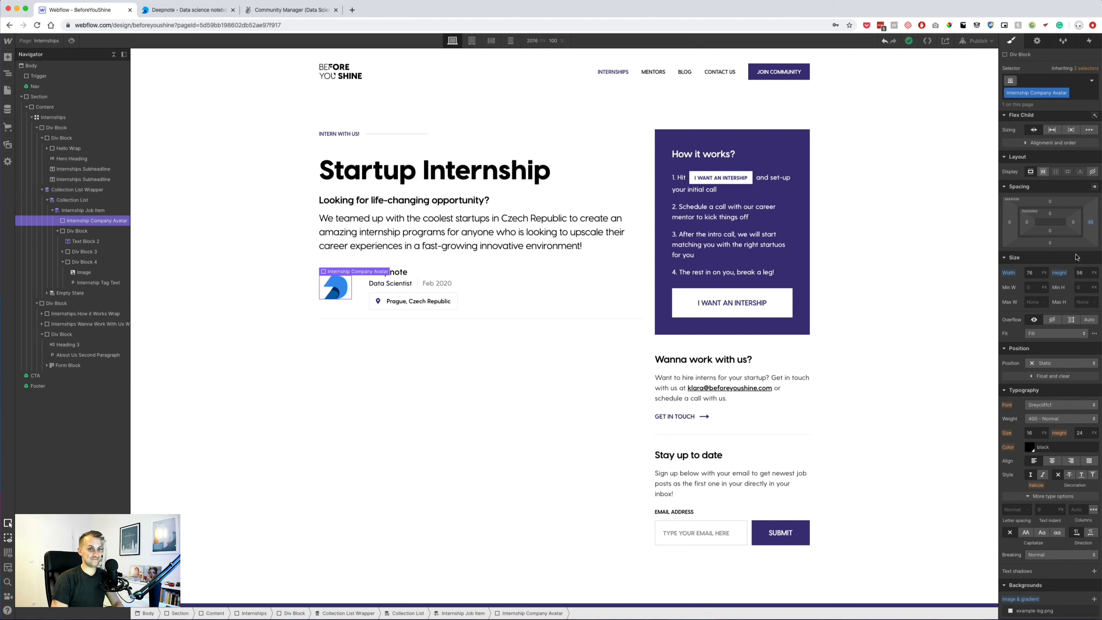
text(51)
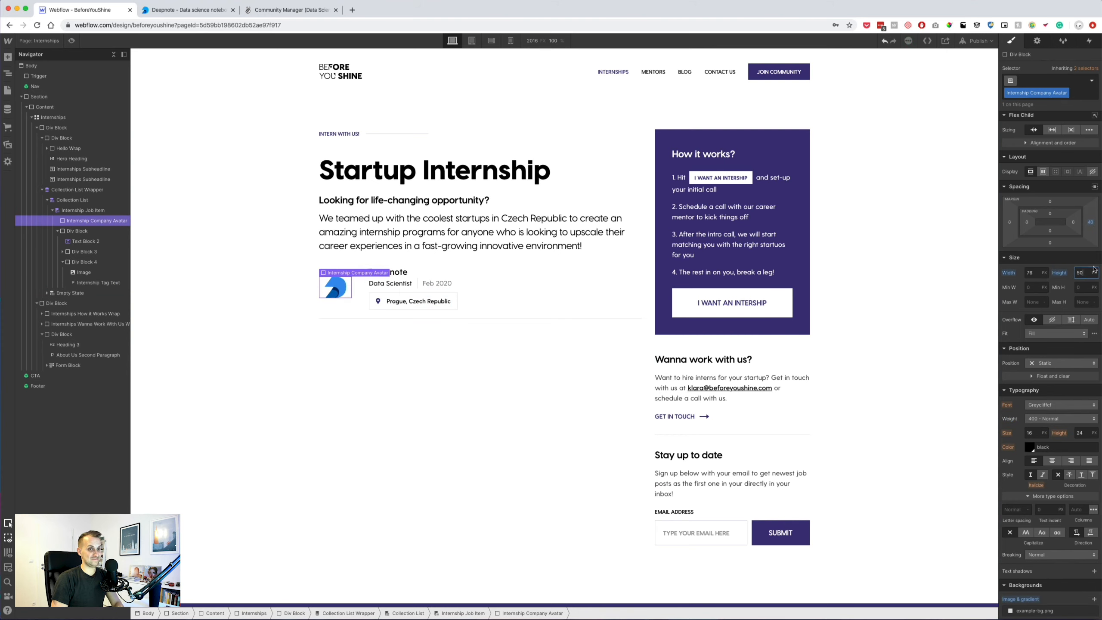
click(452, 300)
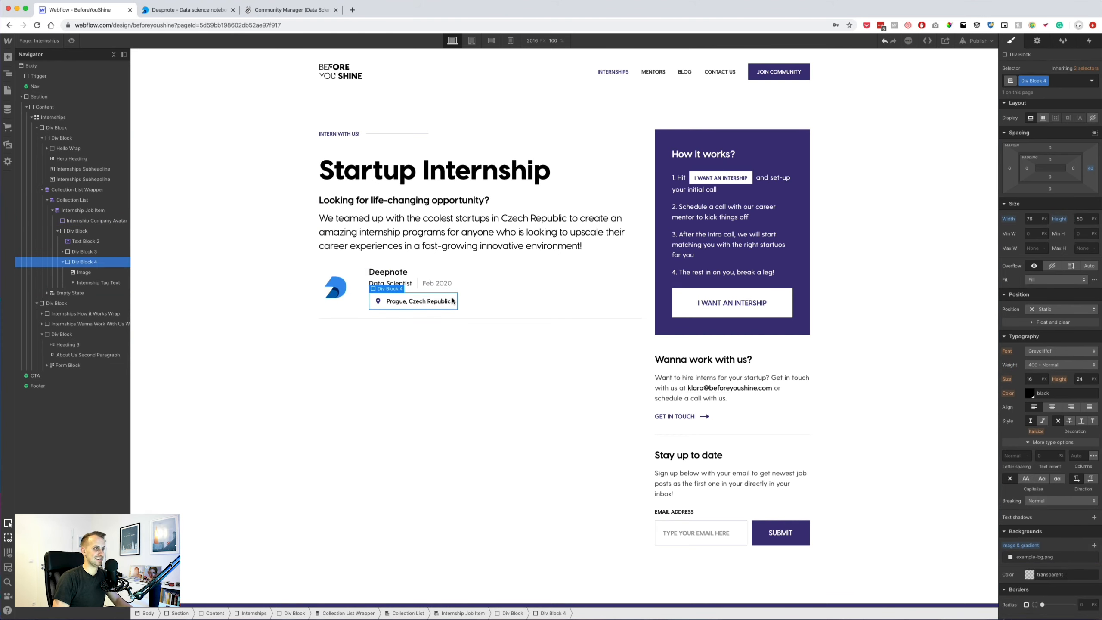
click(447, 302)
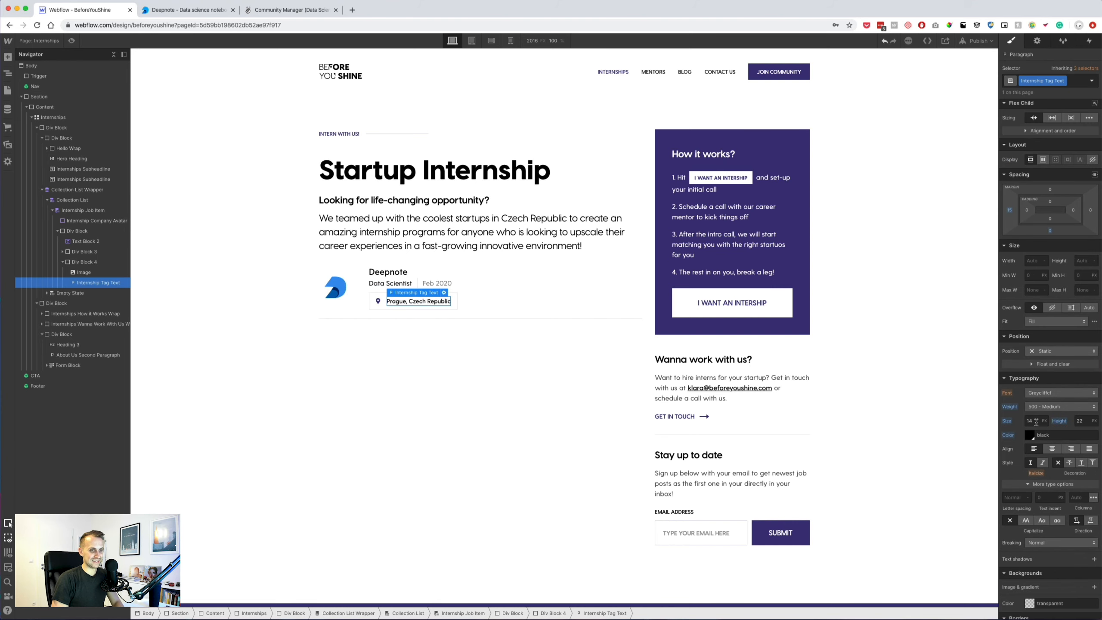
click(456, 307)
drag(1056, 215, 1057, 224)
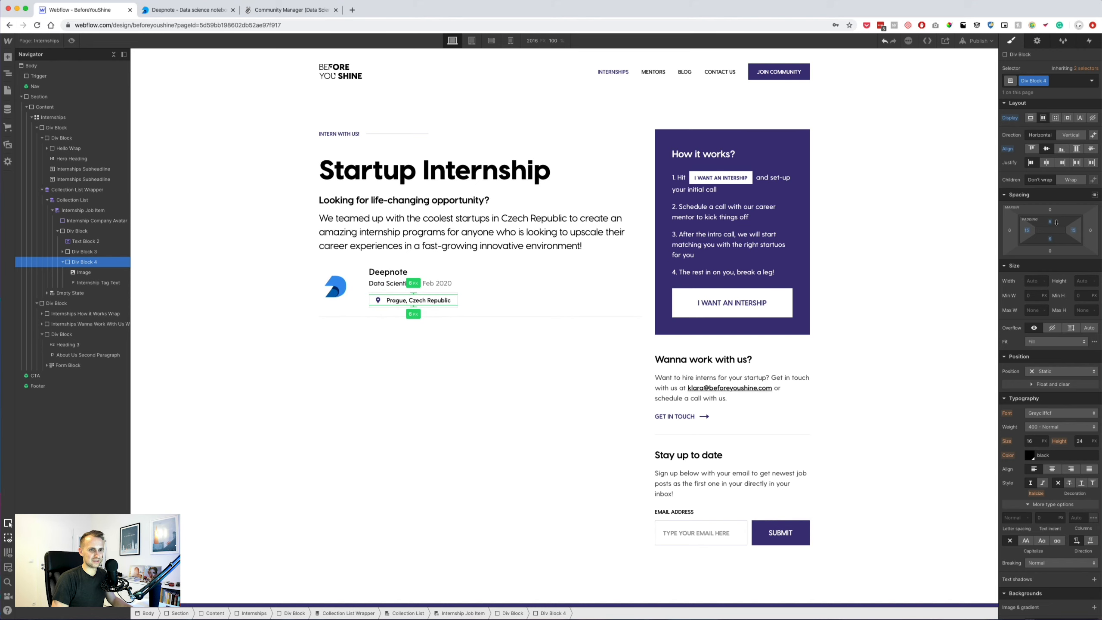
Give the location tag text a 10 px left margin.
click(423, 369)
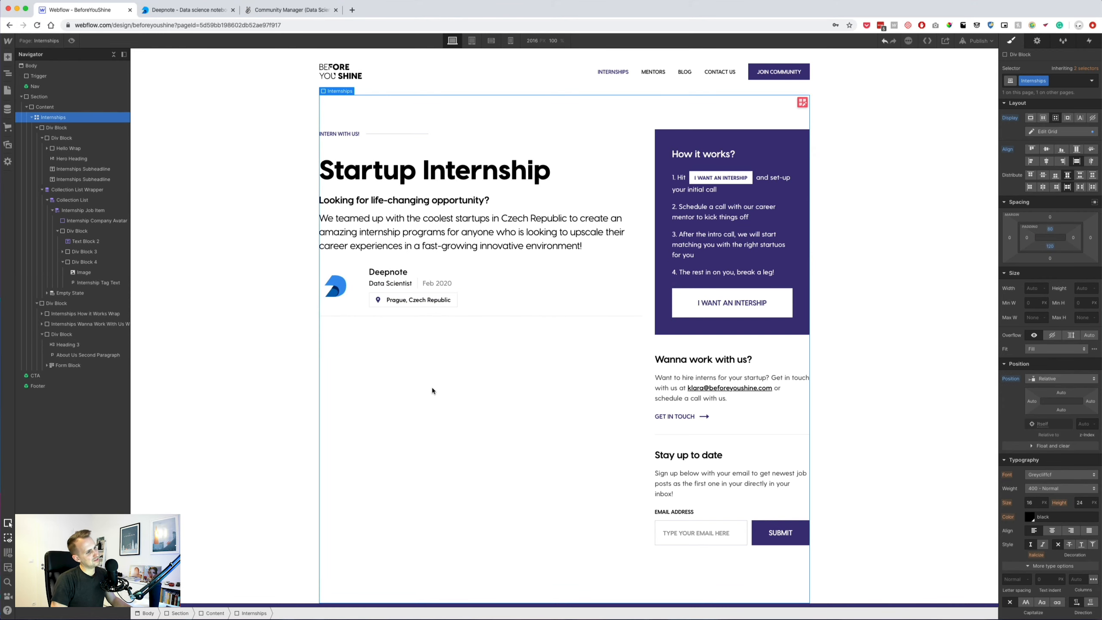
click(401, 304)
click(1010, 211)
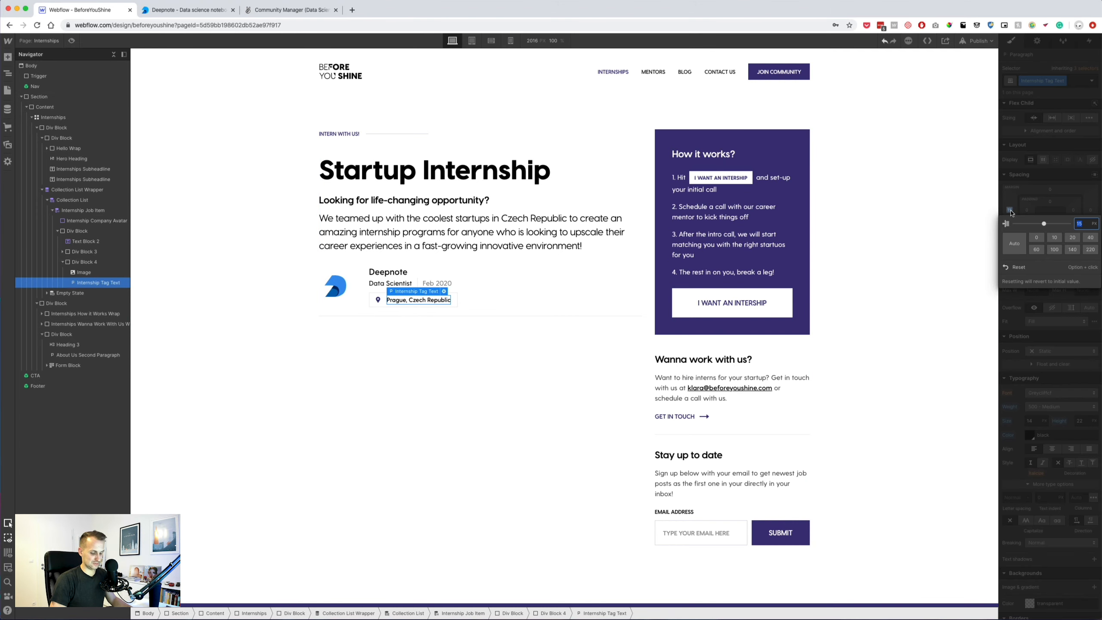
key(Return)
Open and close grid editing on the Internships layout, then reselect the job card.
double_click(362, 337)
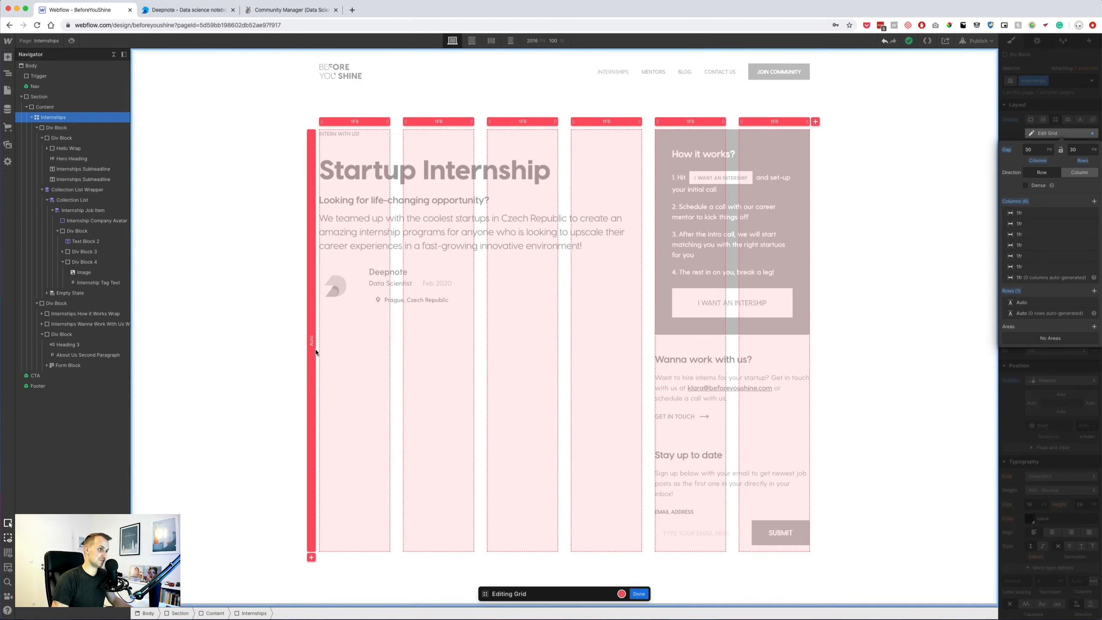
click(648, 592)
click(201, 301)
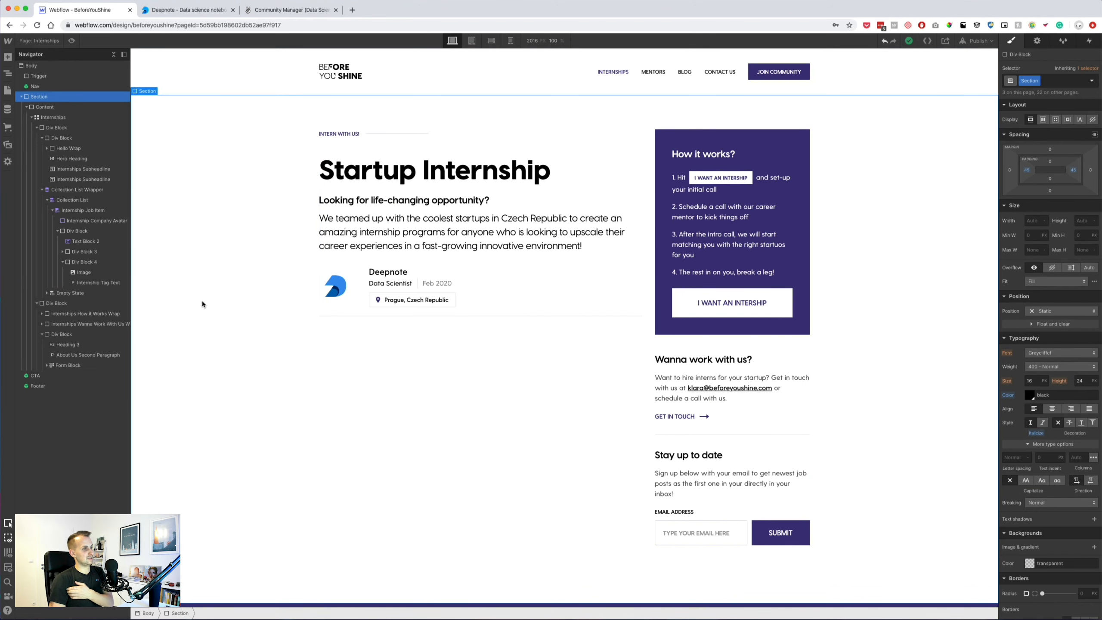
click(488, 306)
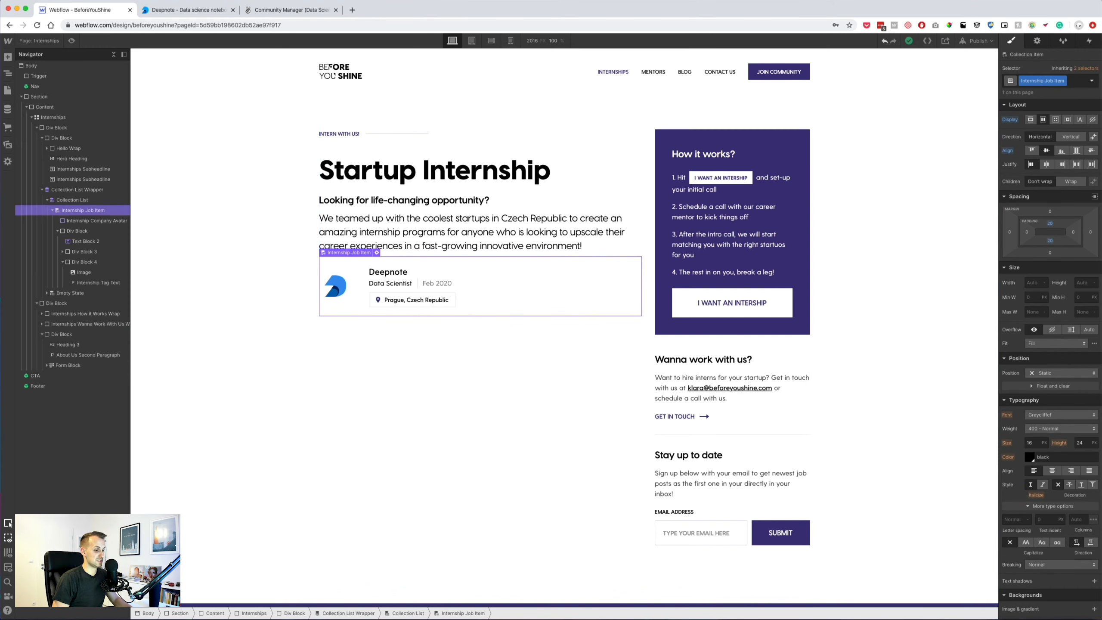
key(super+Tab)
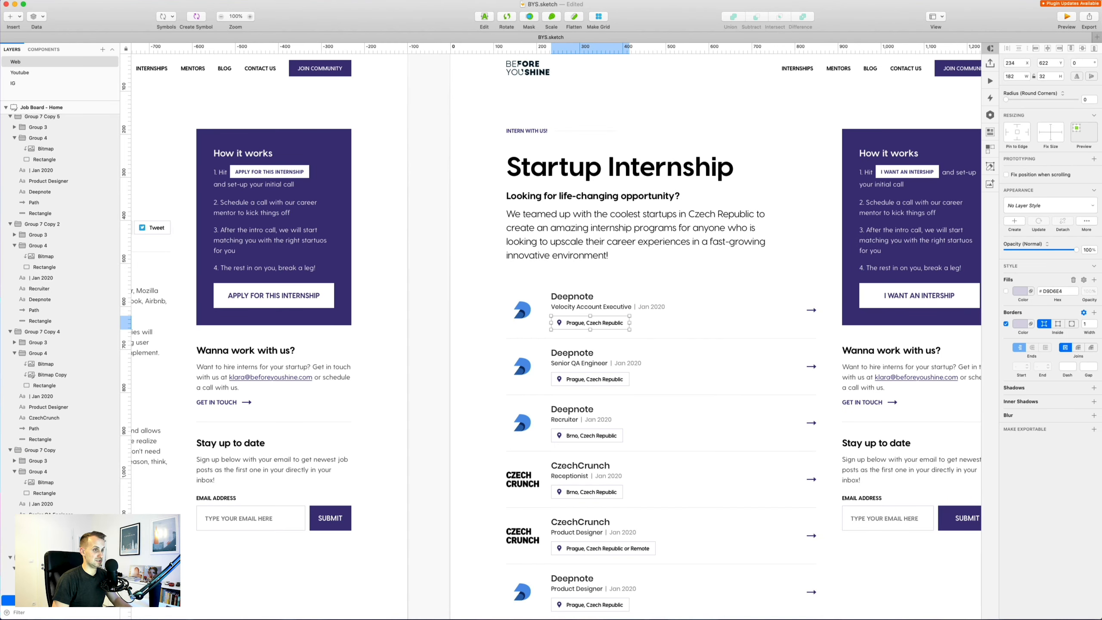
Return to the Webflow designer and select the hero text block and collection list wrapper.
key(super+Tab)
click(574, 188)
click(81, 190)
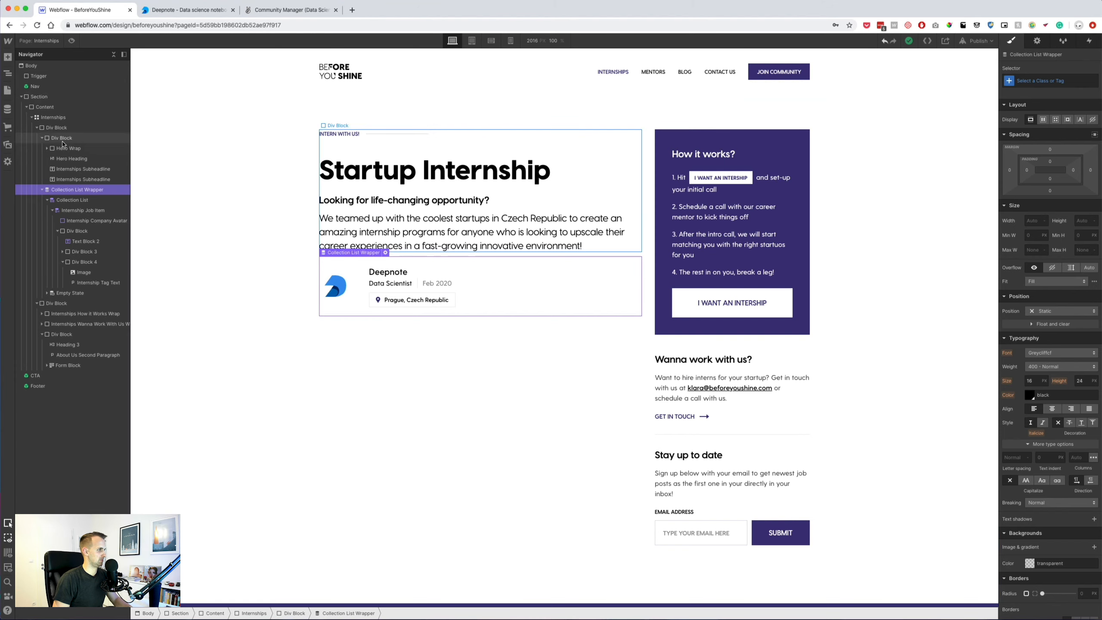
Give the hero text block a 40 px bottom margin.
click(42, 138)
click(60, 138)
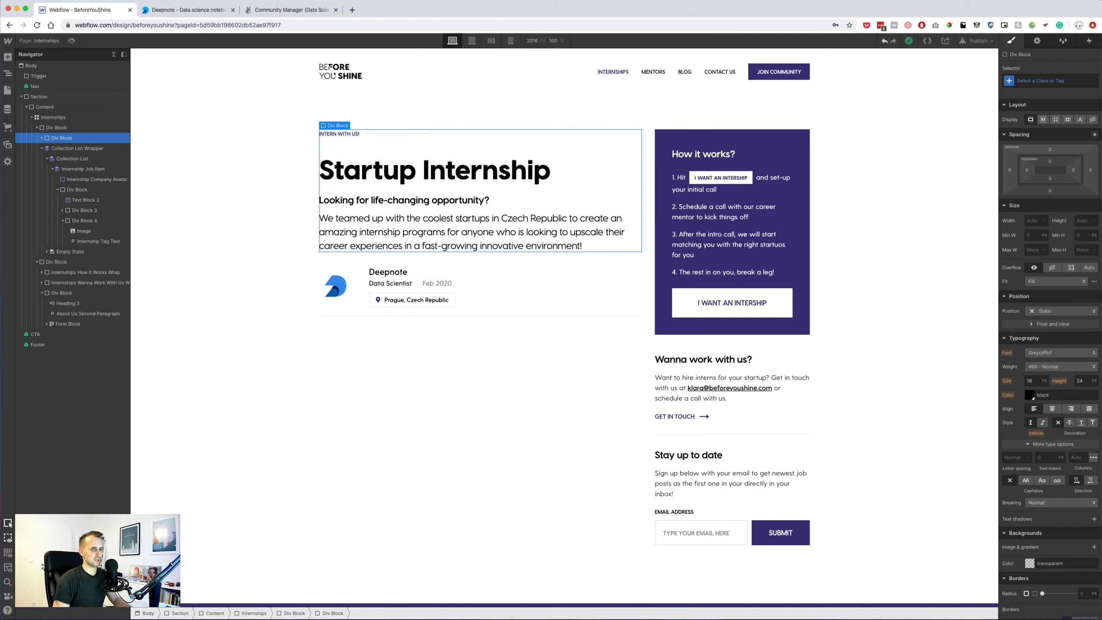
click(1049, 191)
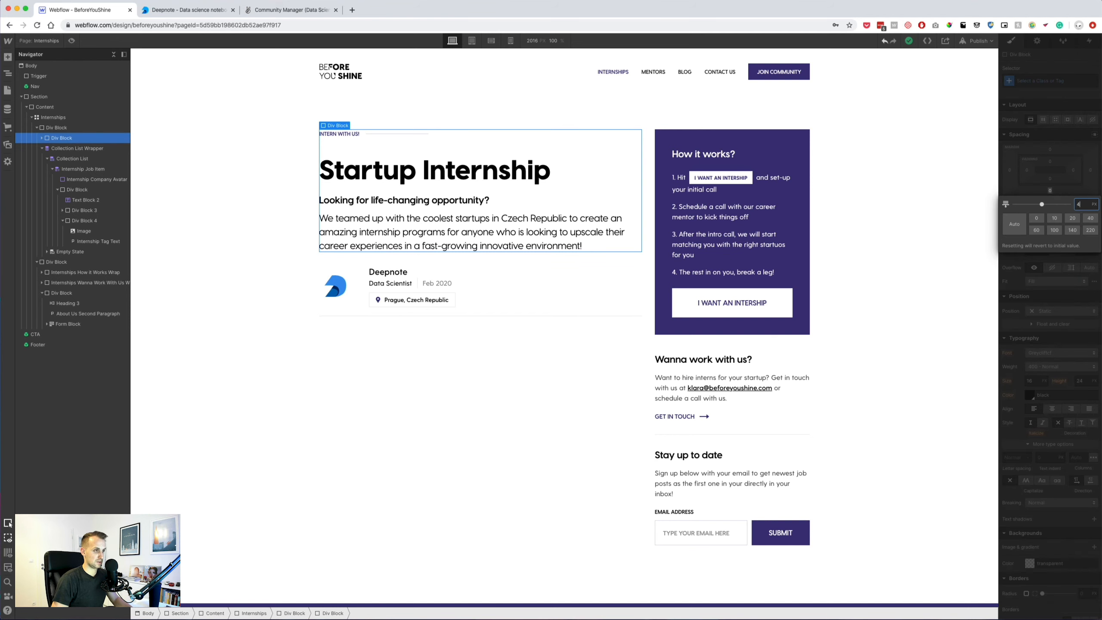
text(40)
key(Return)
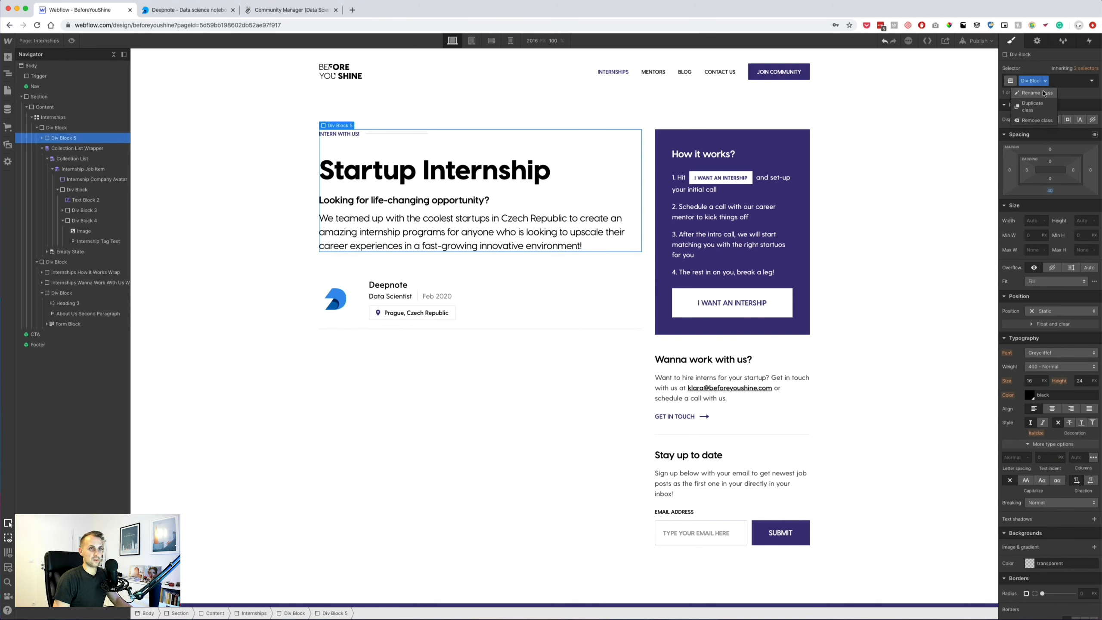
Rename the hero block's class to 'Internships Hero Text Wrap'.
key(BackSpace)
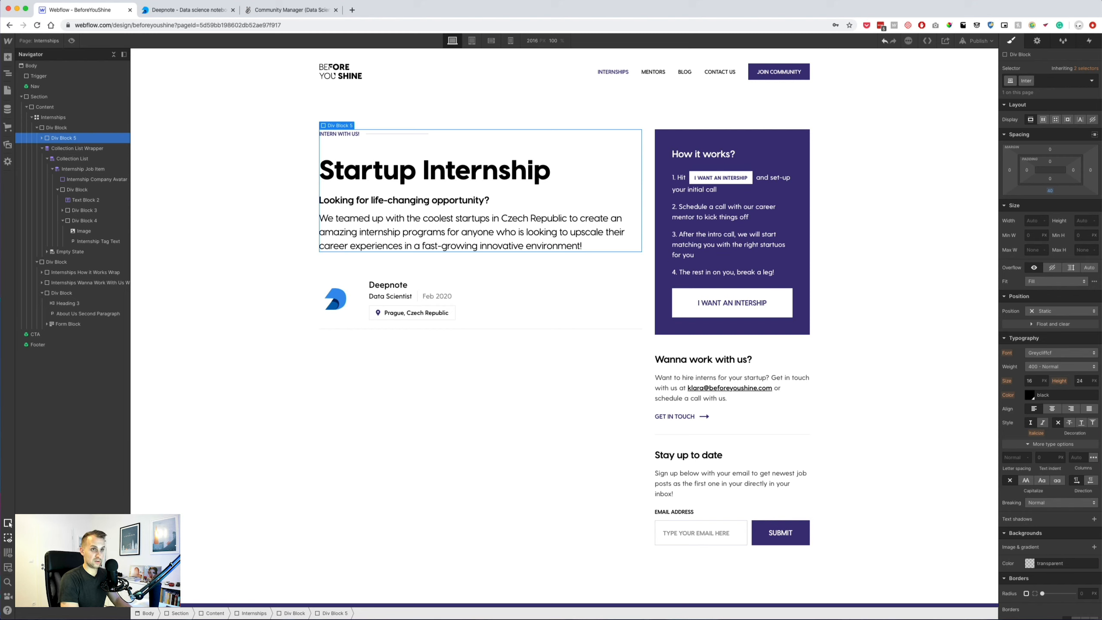
text(Internships Hero Te)
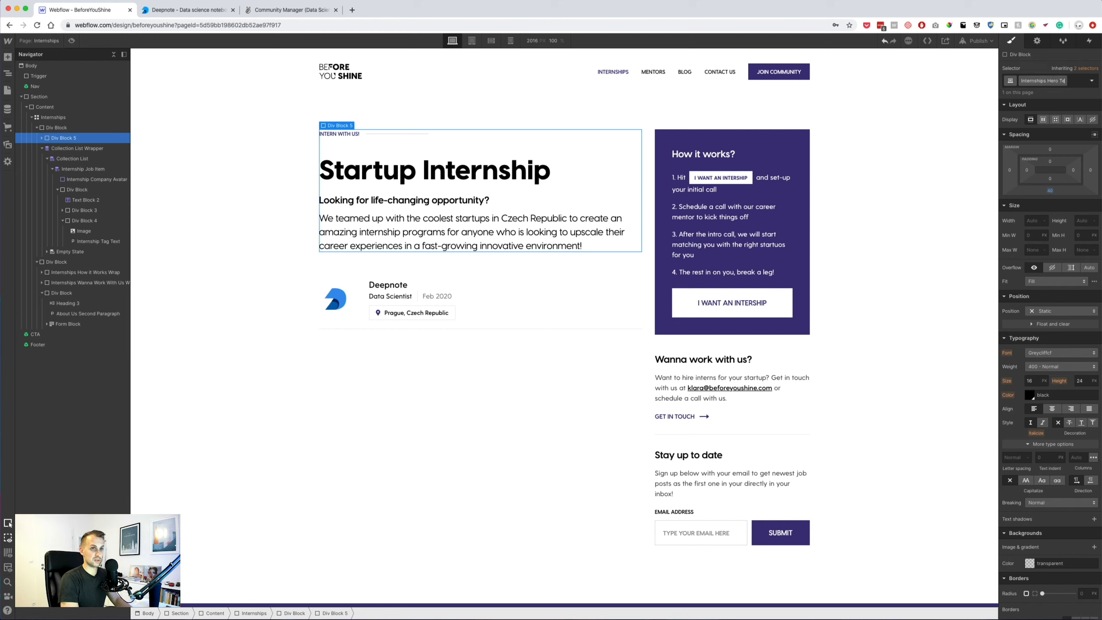
text(xt)
key(Return)
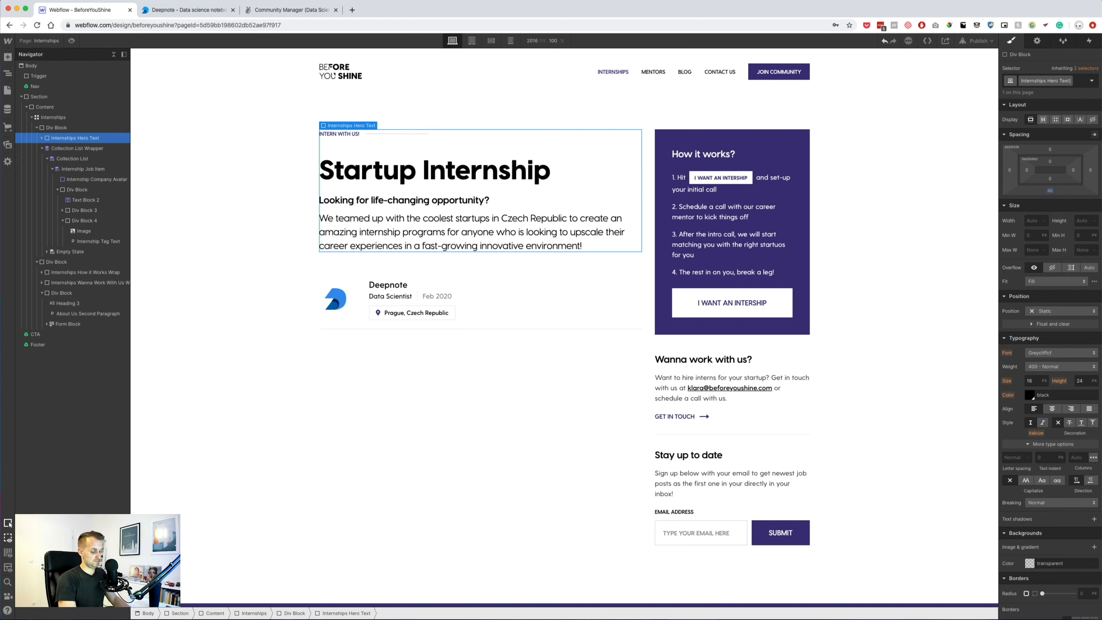
text(Wrap)
key(Return)
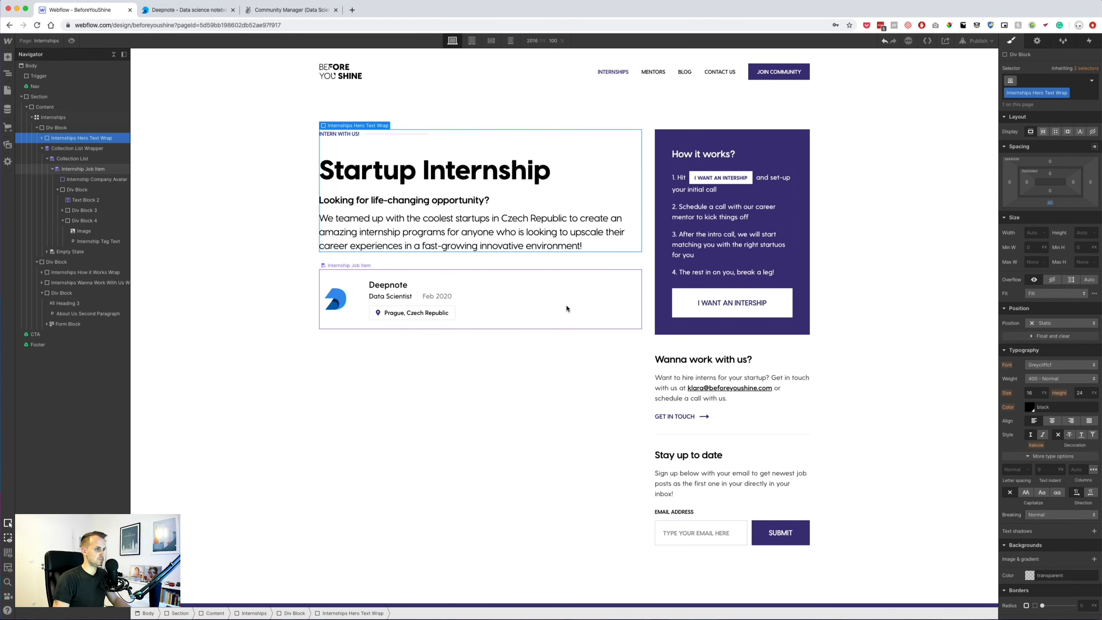
Paste a copy of the right arrow image into the Deepnote job item, after its date.
click(566, 305)
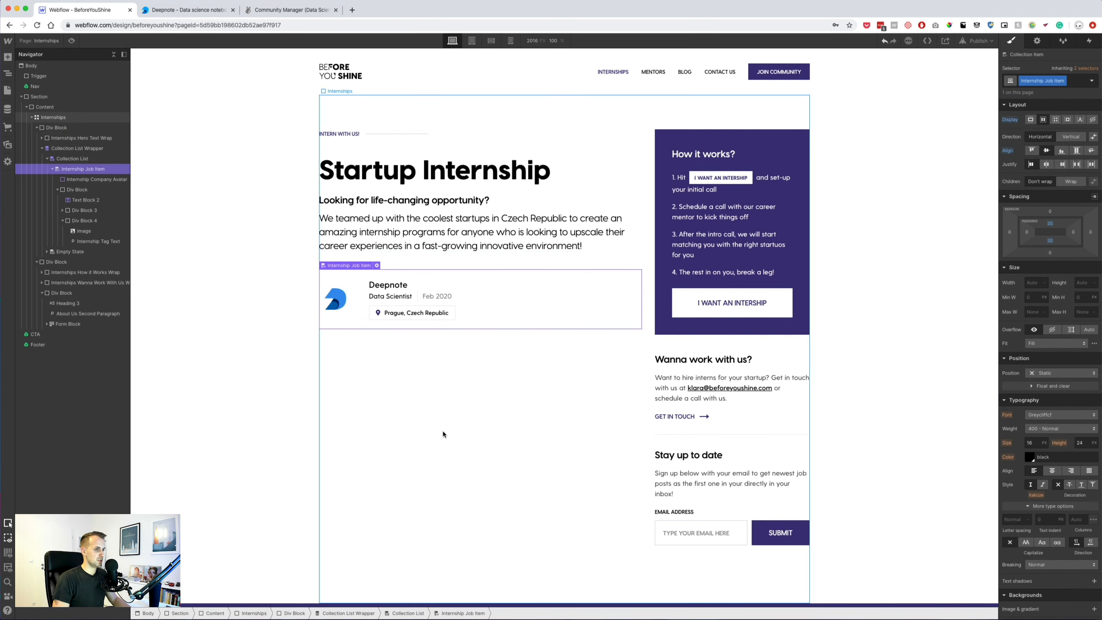
click(707, 418)
click(568, 306)
key(super+v)
right_click(77, 170)
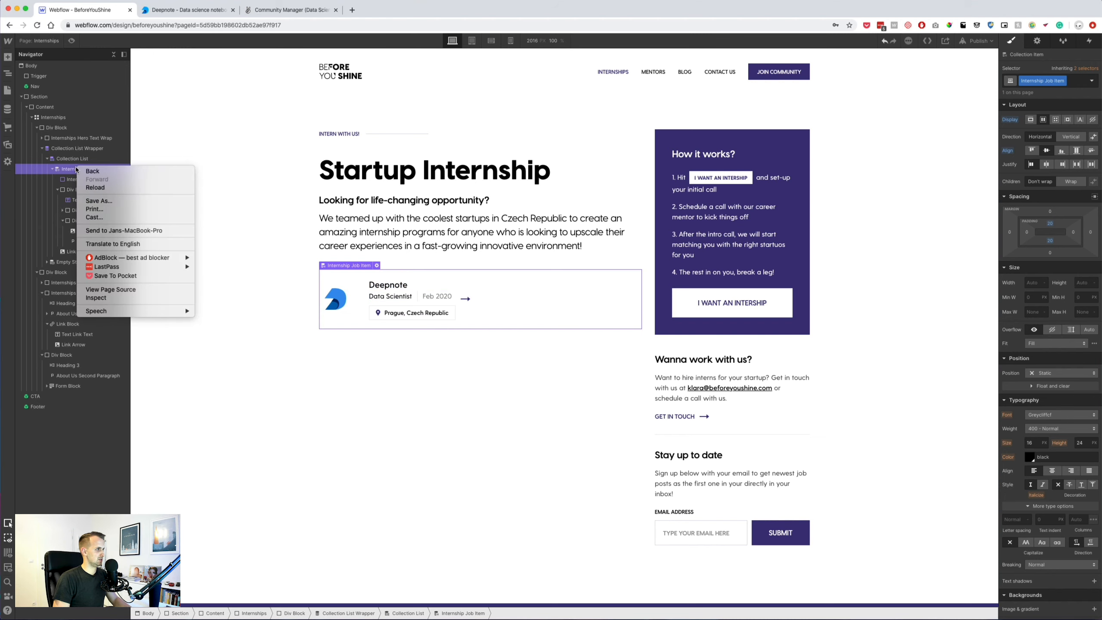
right_click(500, 297)
right_click(497, 278)
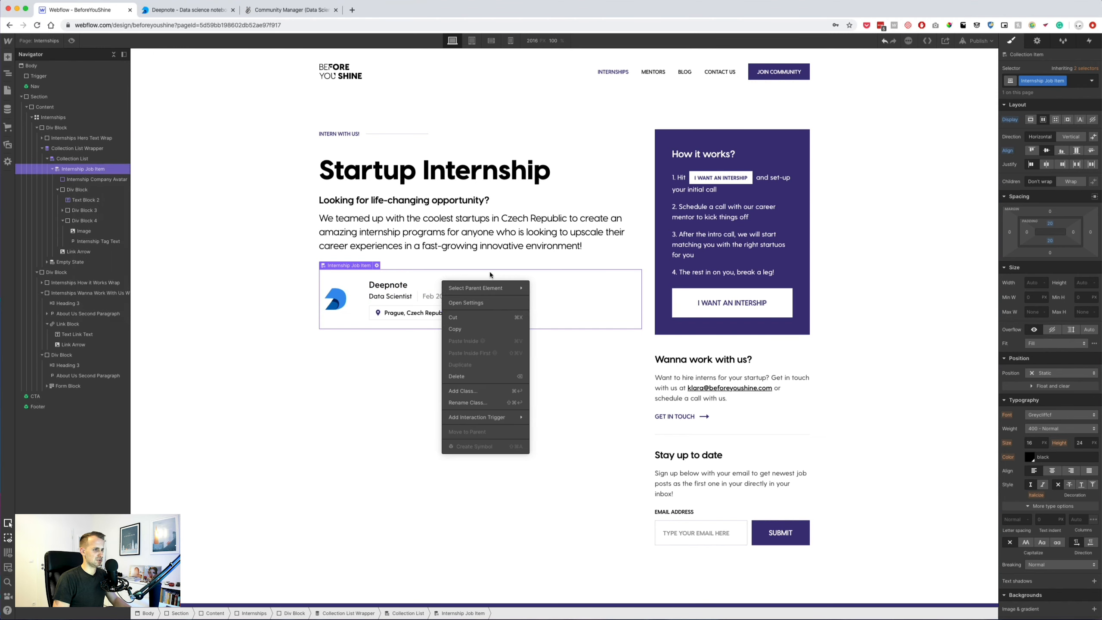
click(489, 272)
click(57, 190)
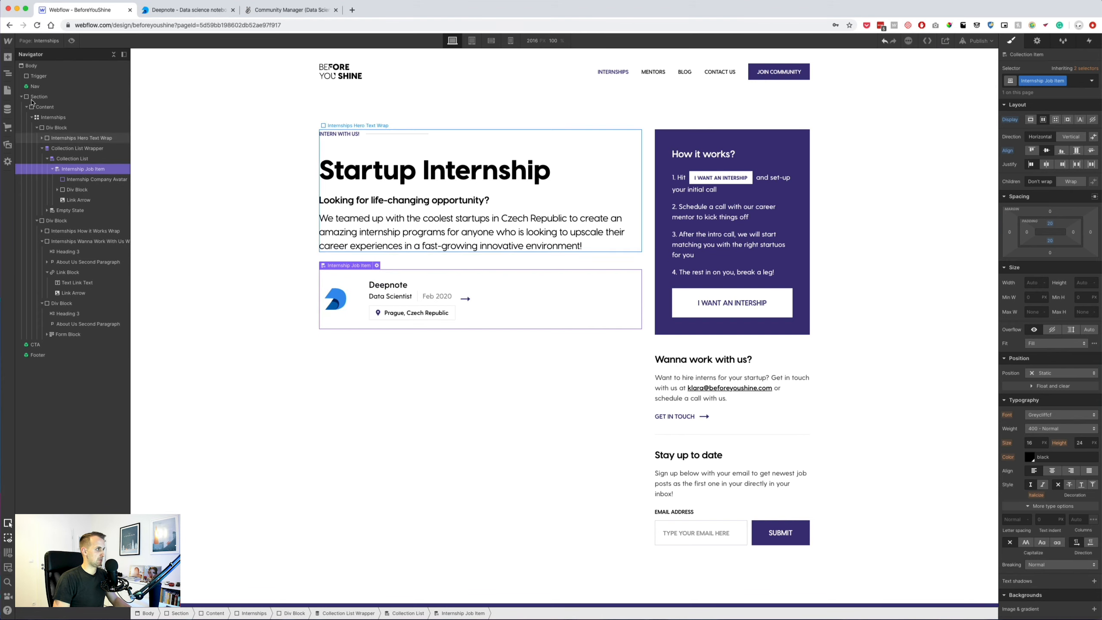
click(7, 56)
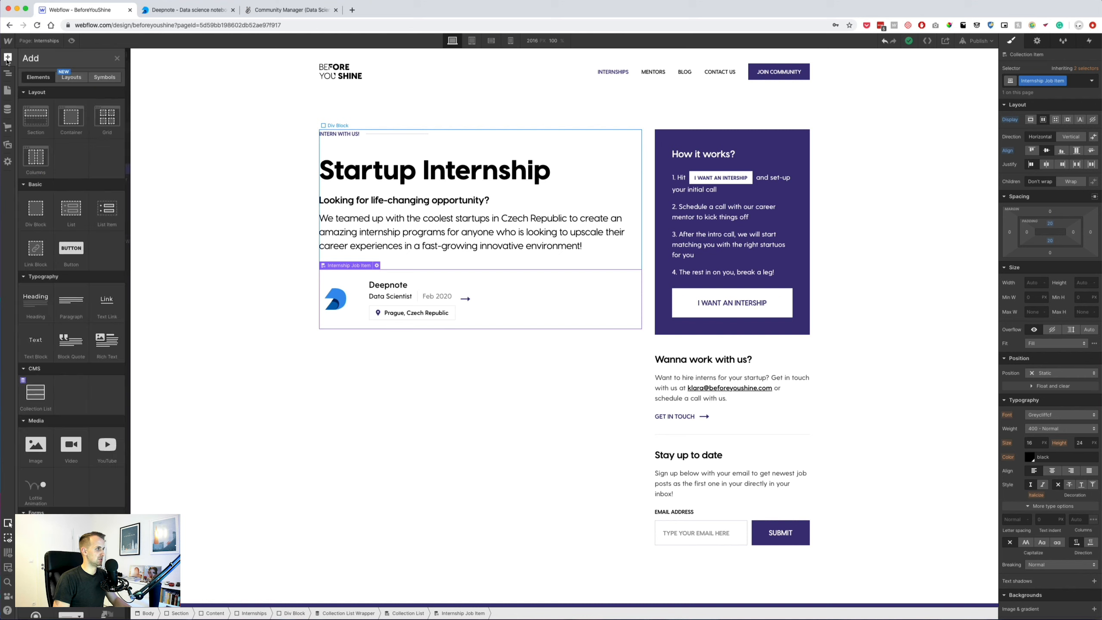
Wrap the card's avatar, text, tag and arrow in a new link block without text underline.
drag(38, 213, 71, 212)
click(82, 211)
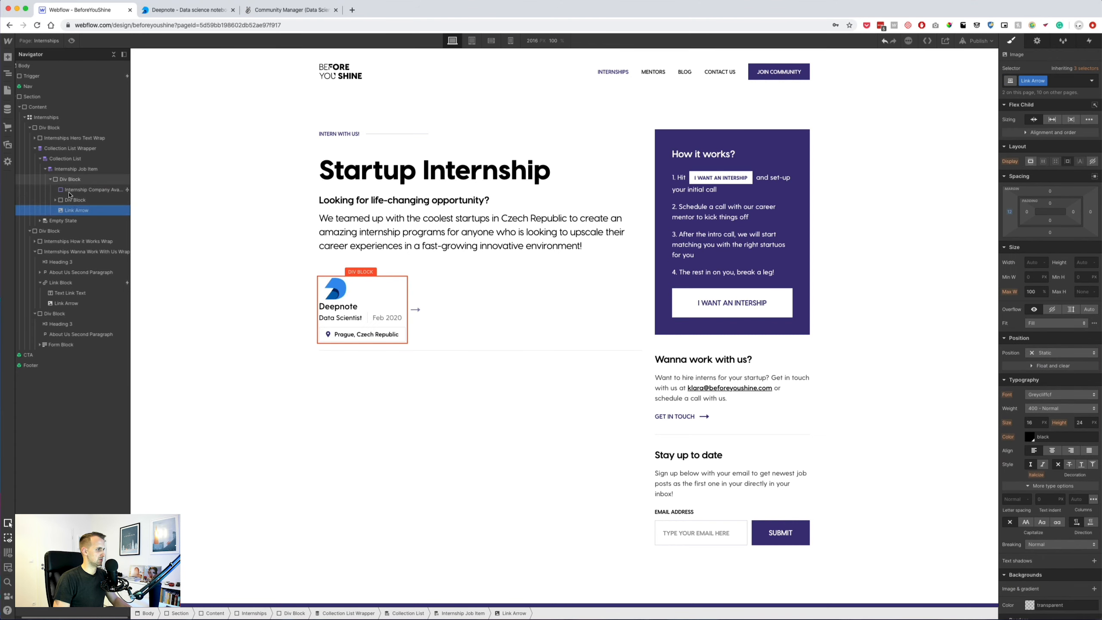
drag(131, 150, 189, 150)
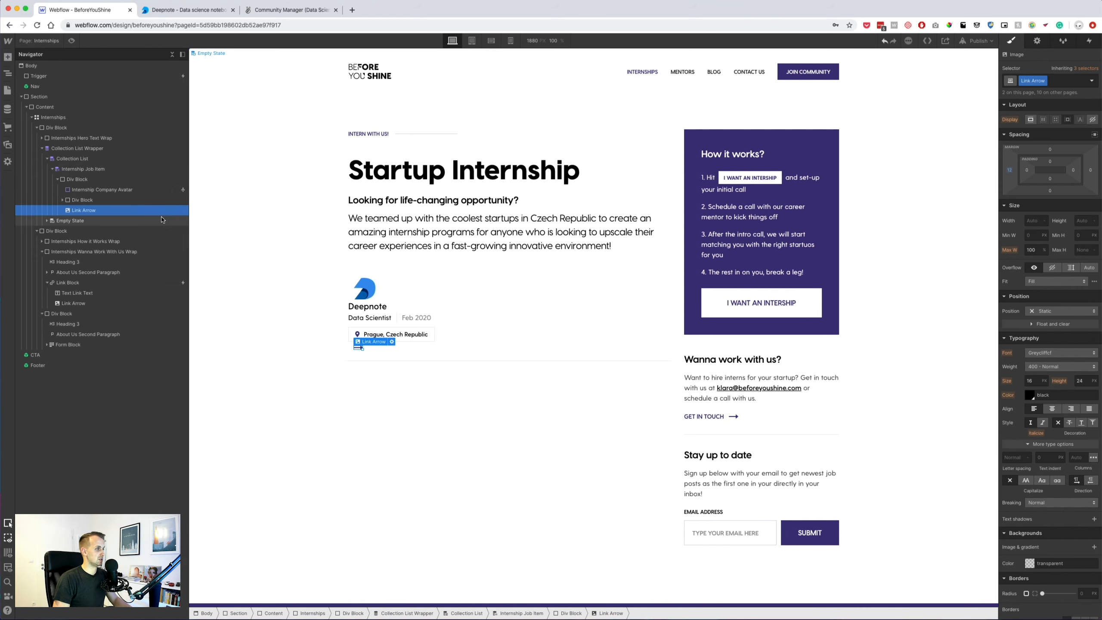
click(77, 179)
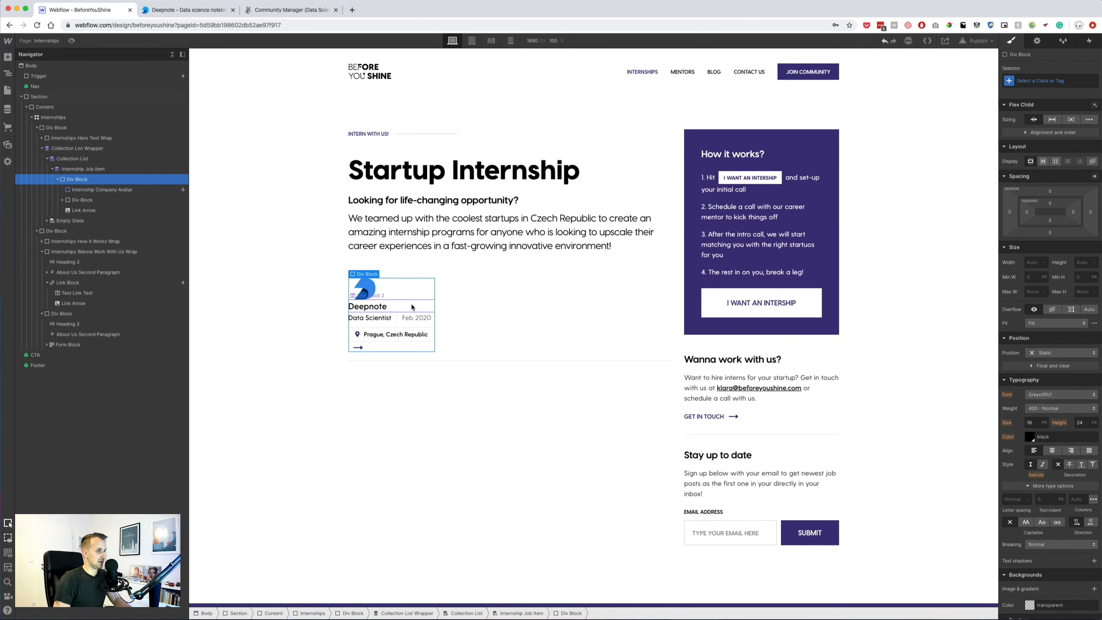
right_click(433, 287)
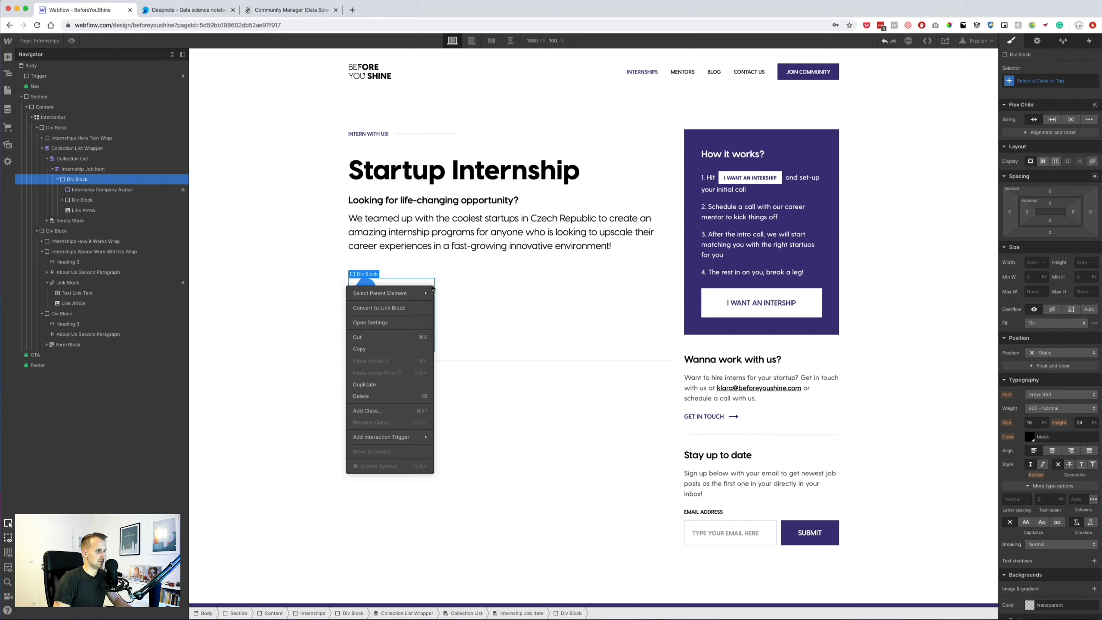
click(400, 308)
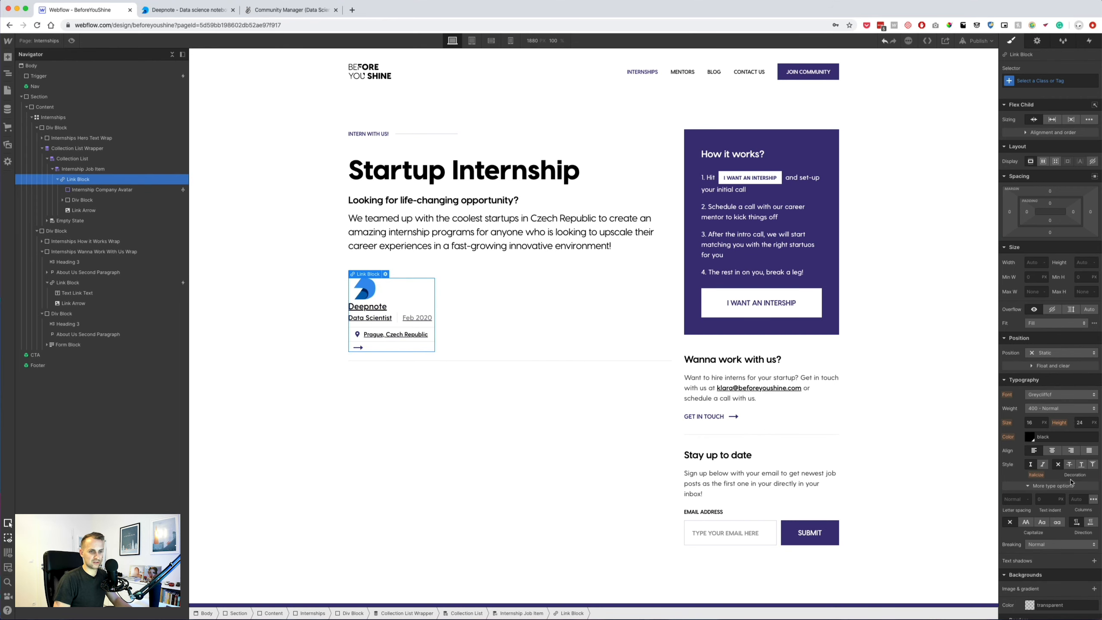
click(1057, 464)
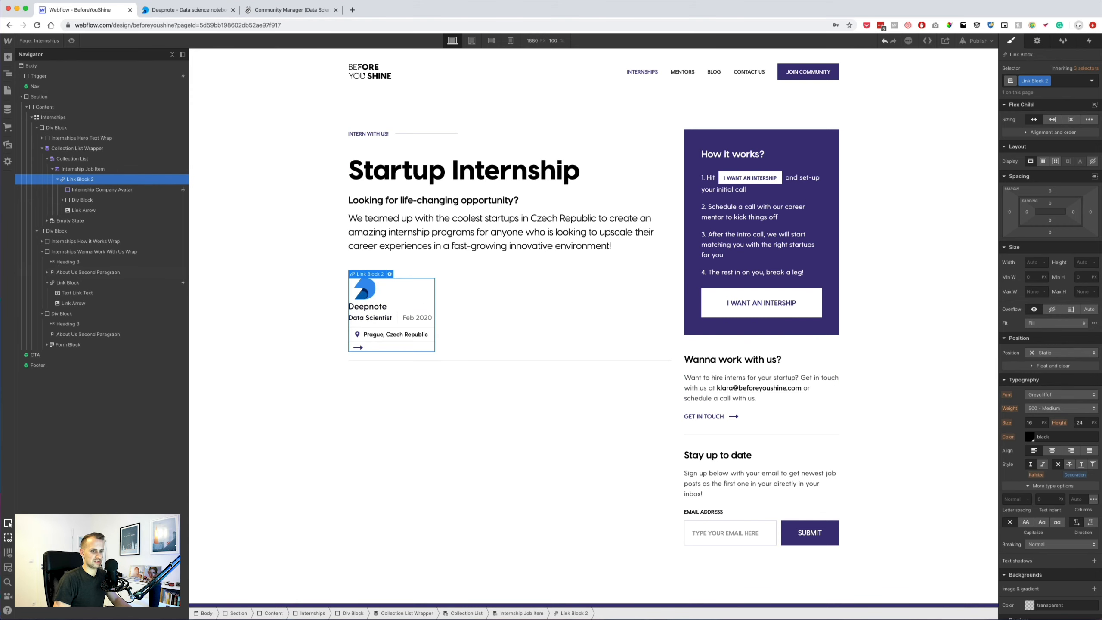
click(1029, 436)
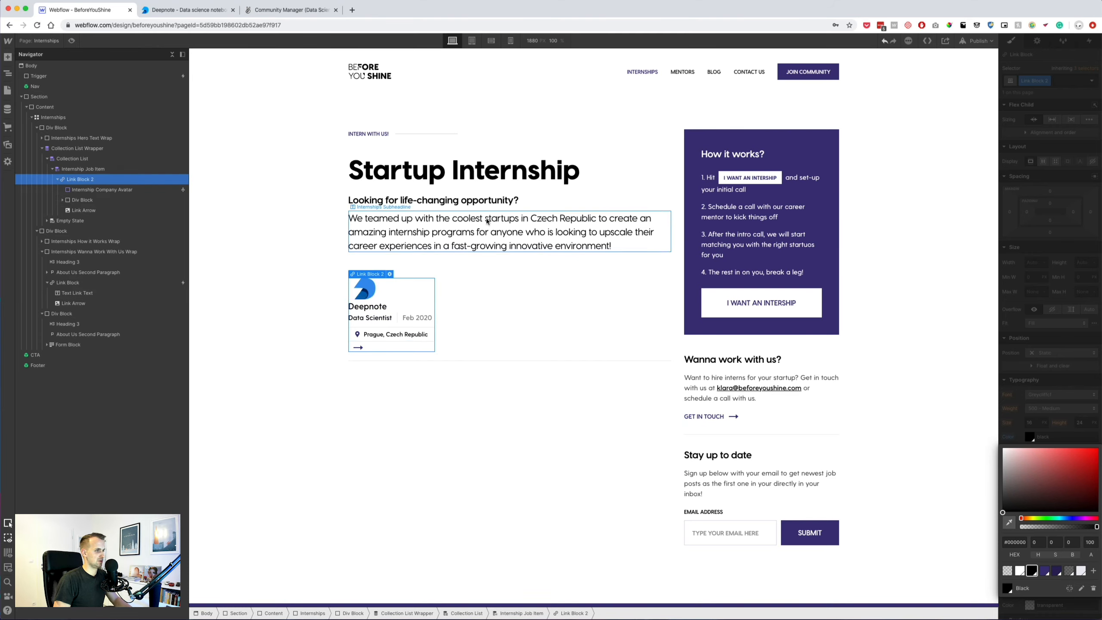
click(143, 169)
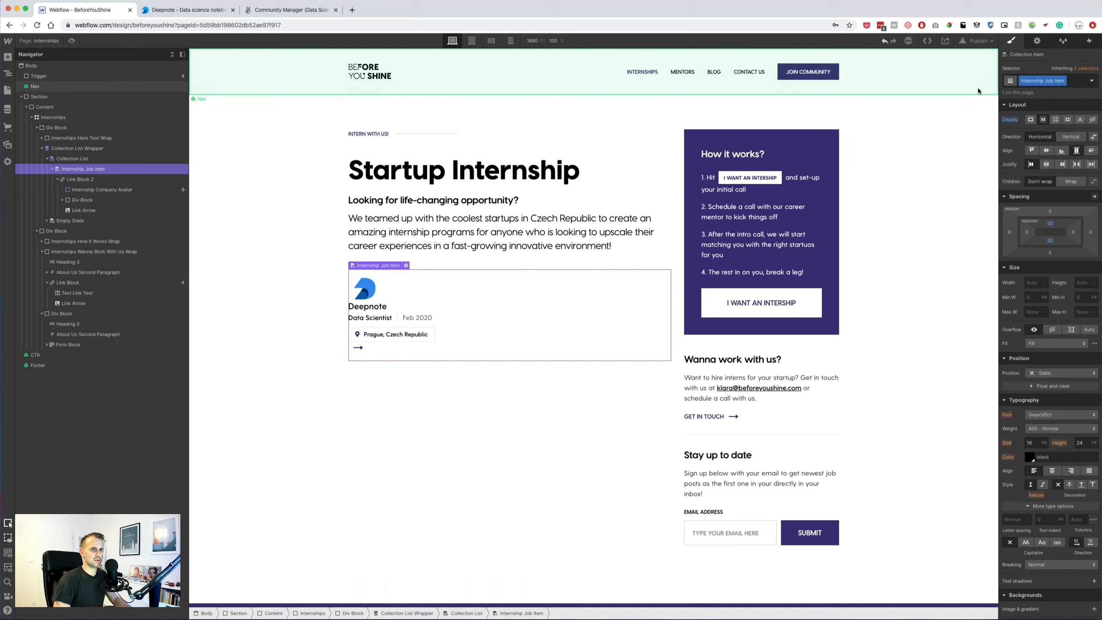
Remove the Internship Job Item class from the collection item, undoing a stray class change.
click(1071, 82)
key(BackSpace)
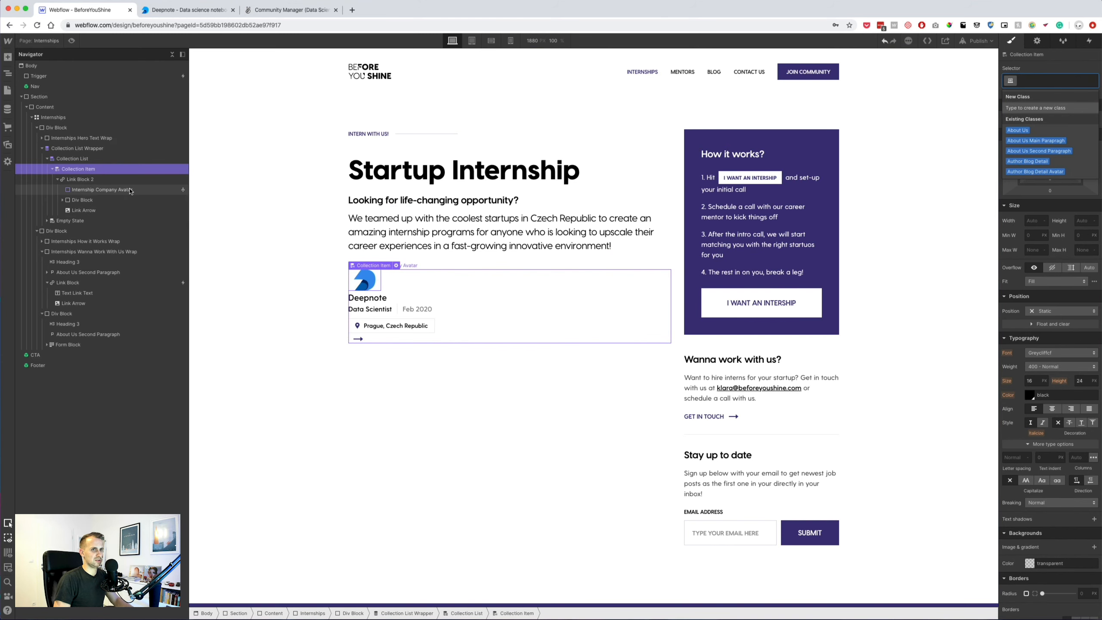
click(488, 415)
key(super+z)
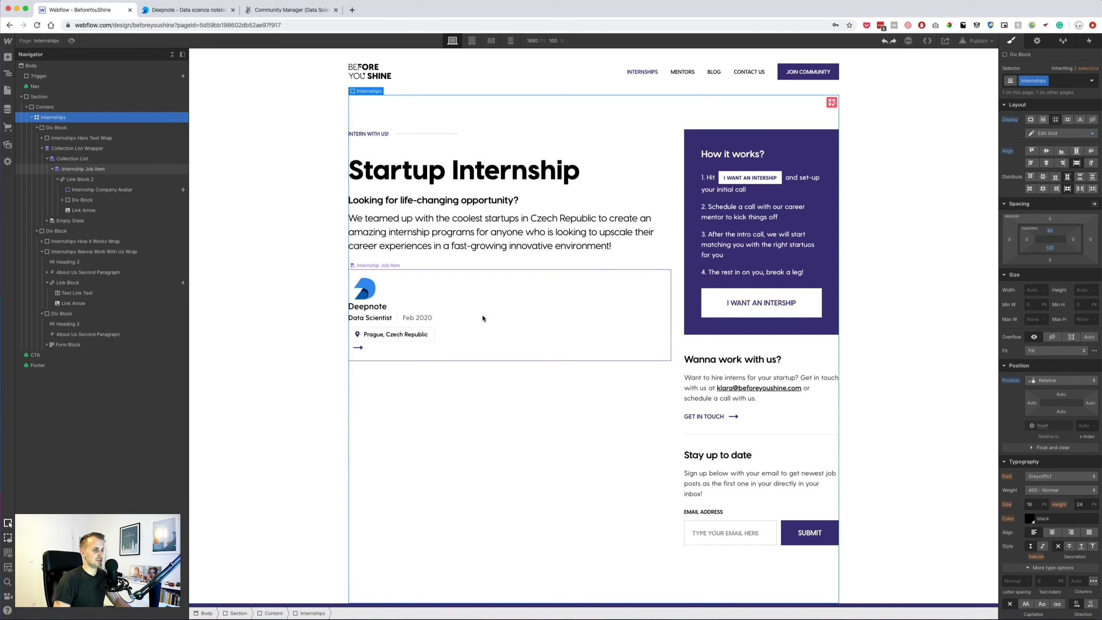
click(482, 315)
key(super+Return)
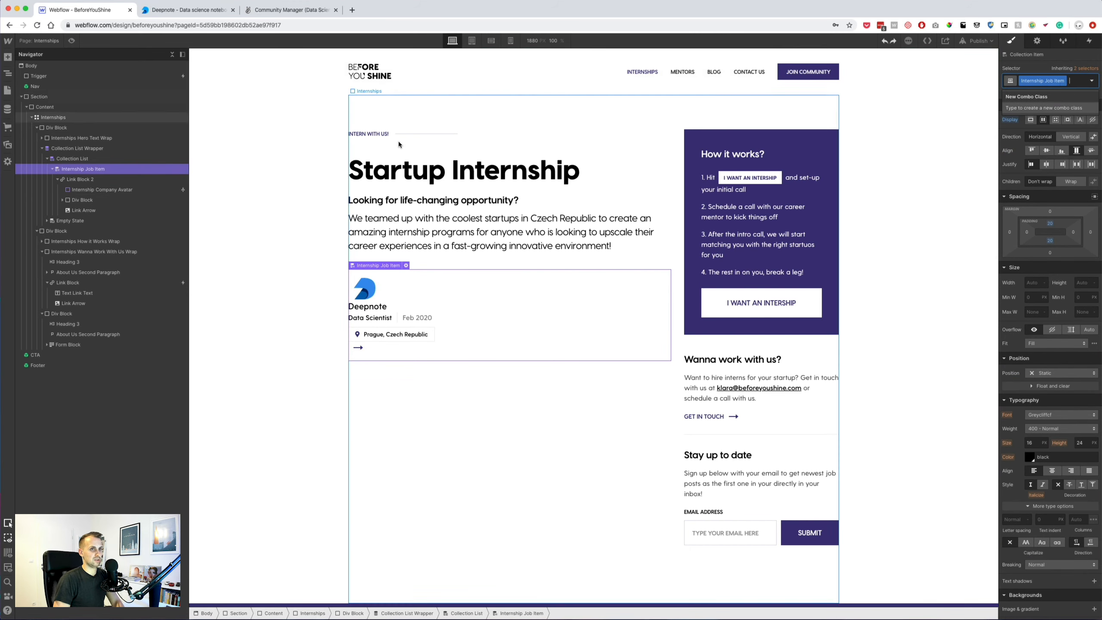
key(BackSpace)
Give the link block the Internship Job Item class, no underline, and vertically centred contents.
click(83, 179)
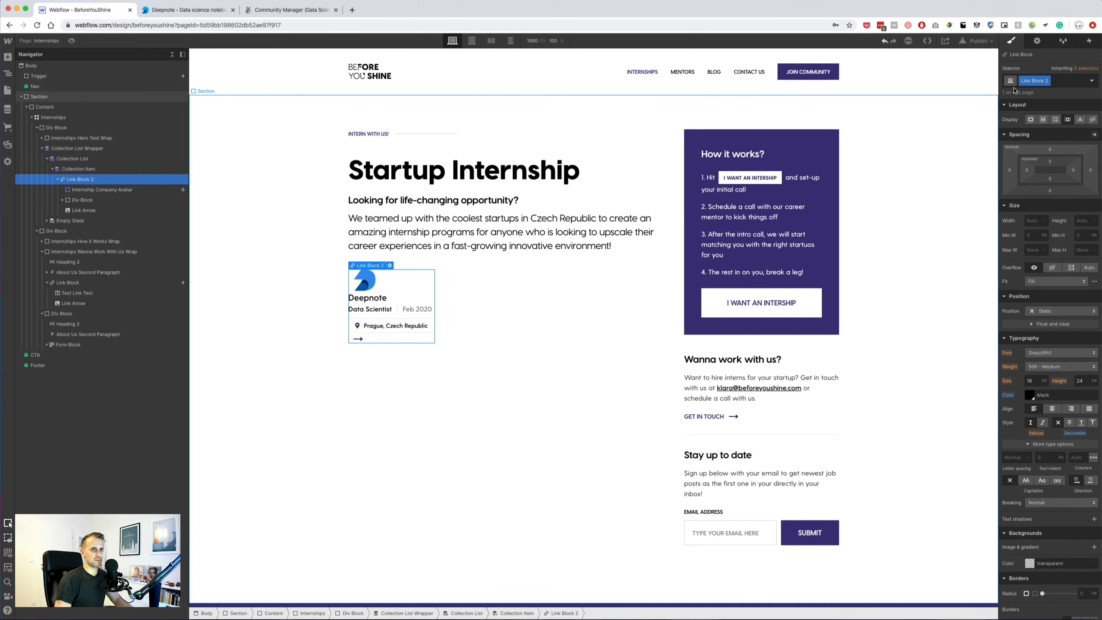
click(1055, 81)
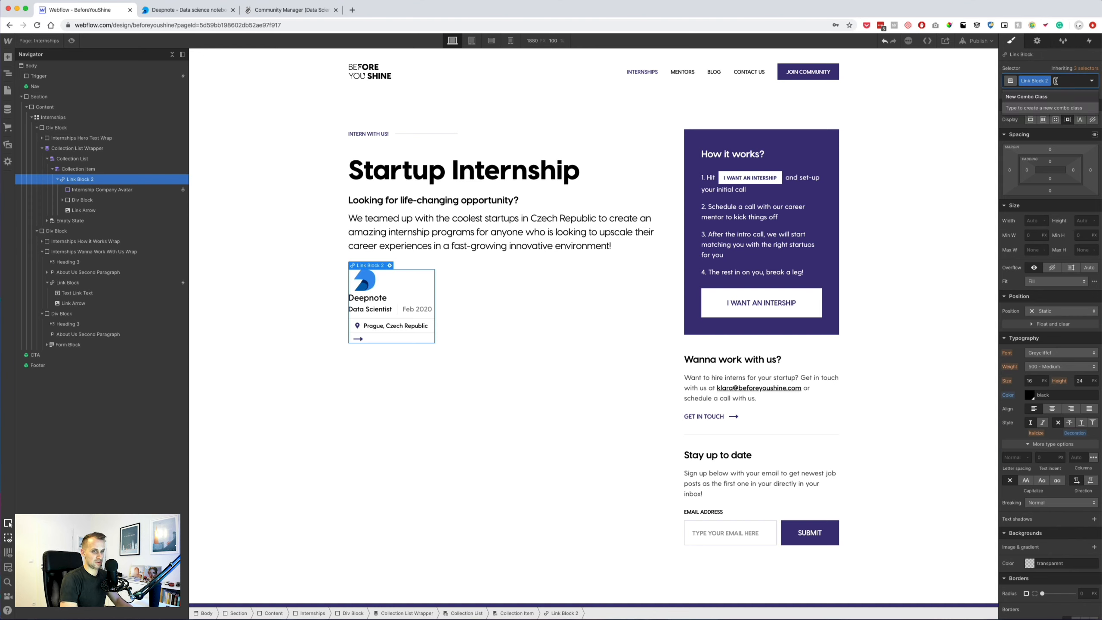
key(BackSpace)
text(Intern)
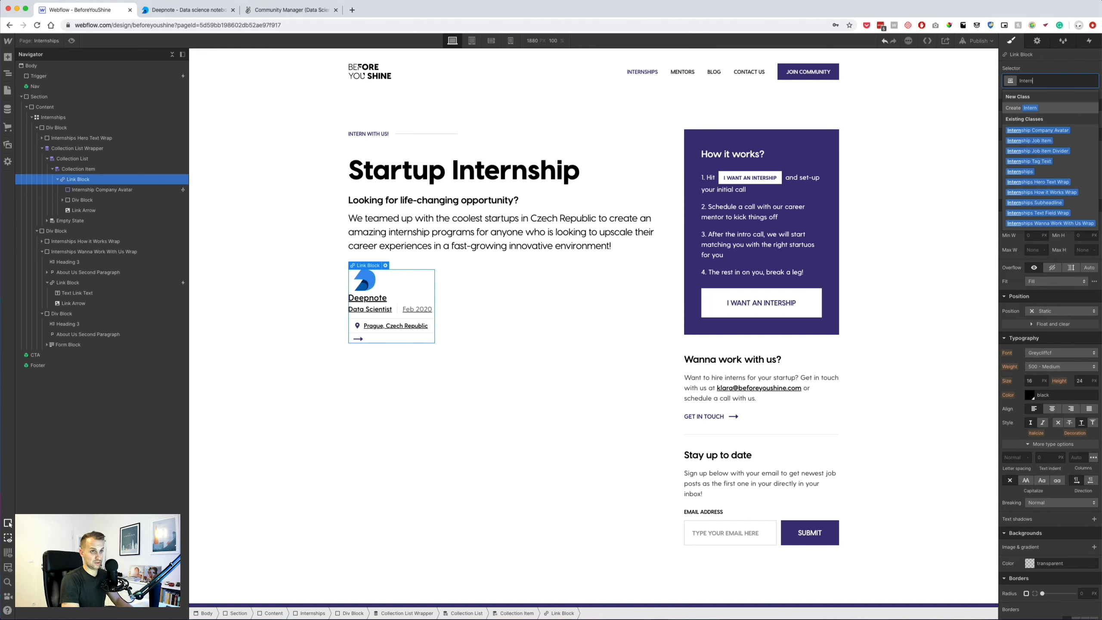
key(Down)
key(Down)
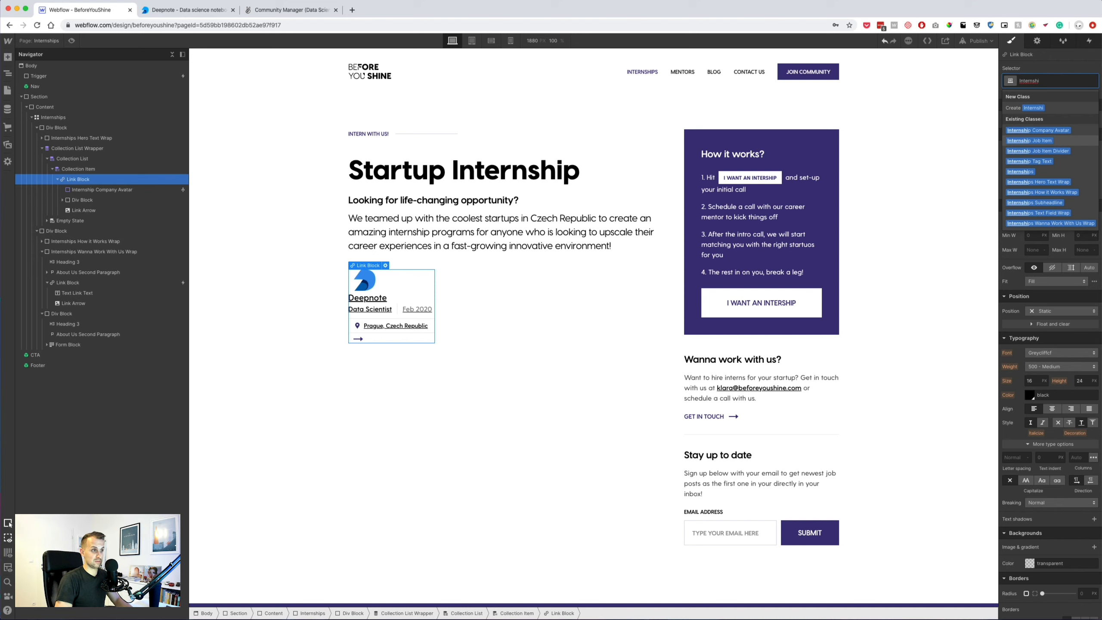
key(Return)
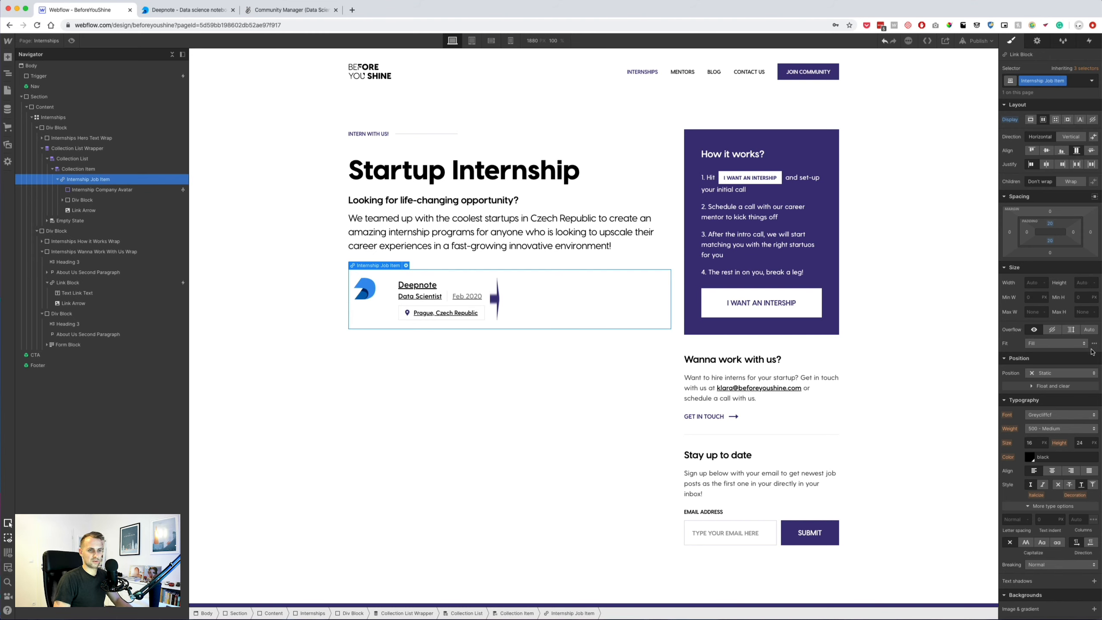
click(1057, 484)
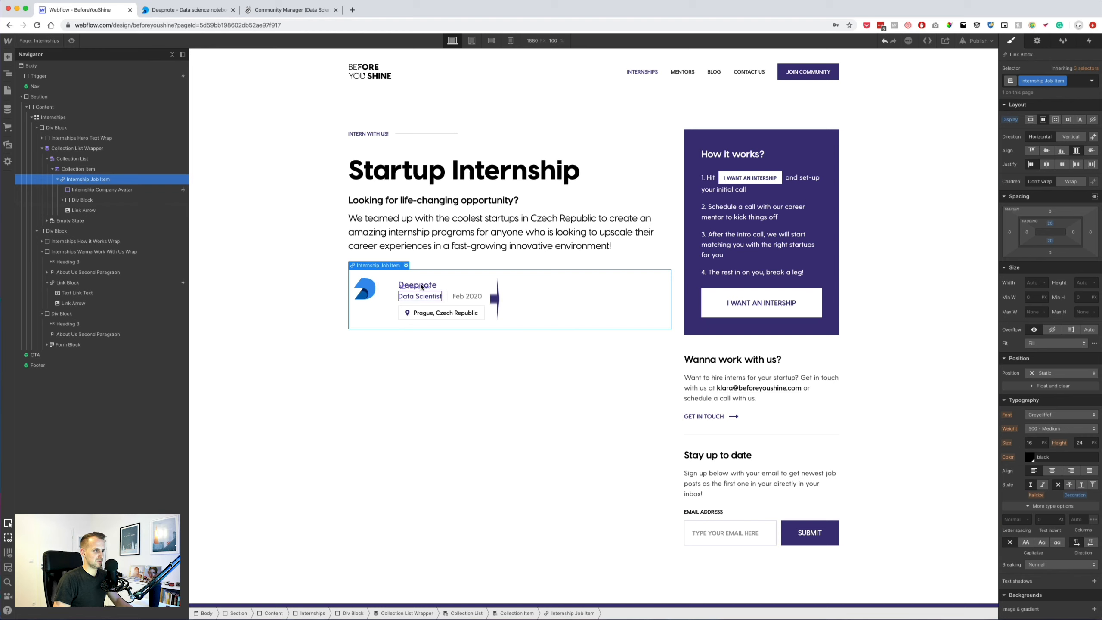
click(1045, 150)
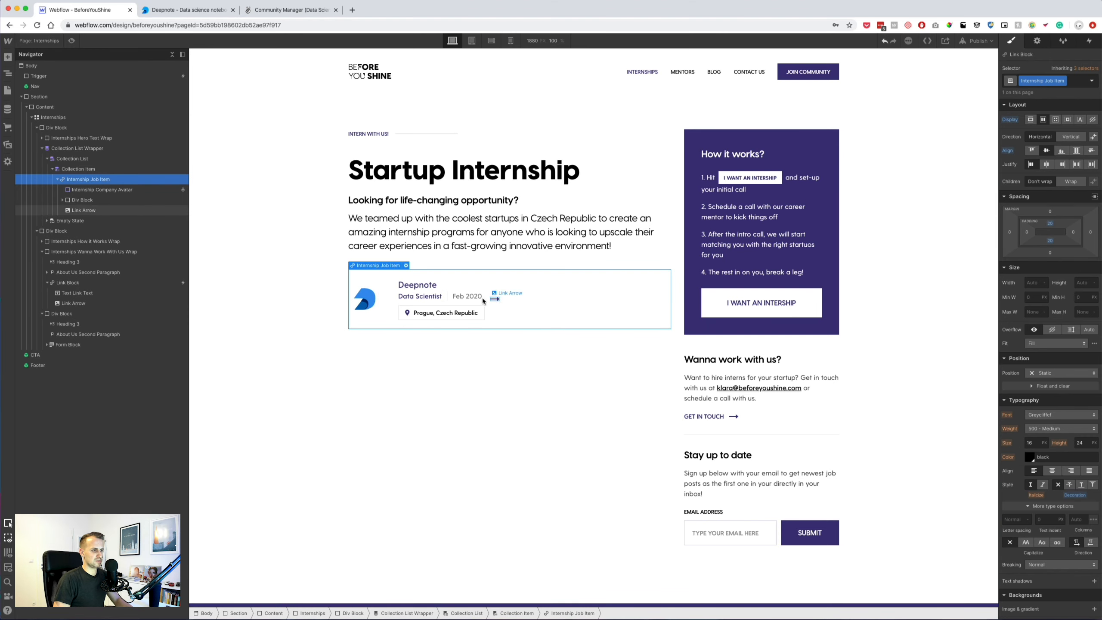
Insert a div block above the avatar and justify the card space-between, pushing the arrow right.
click(8, 57)
click(96, 216)
drag(86, 215, 114, 212)
click(92, 179)
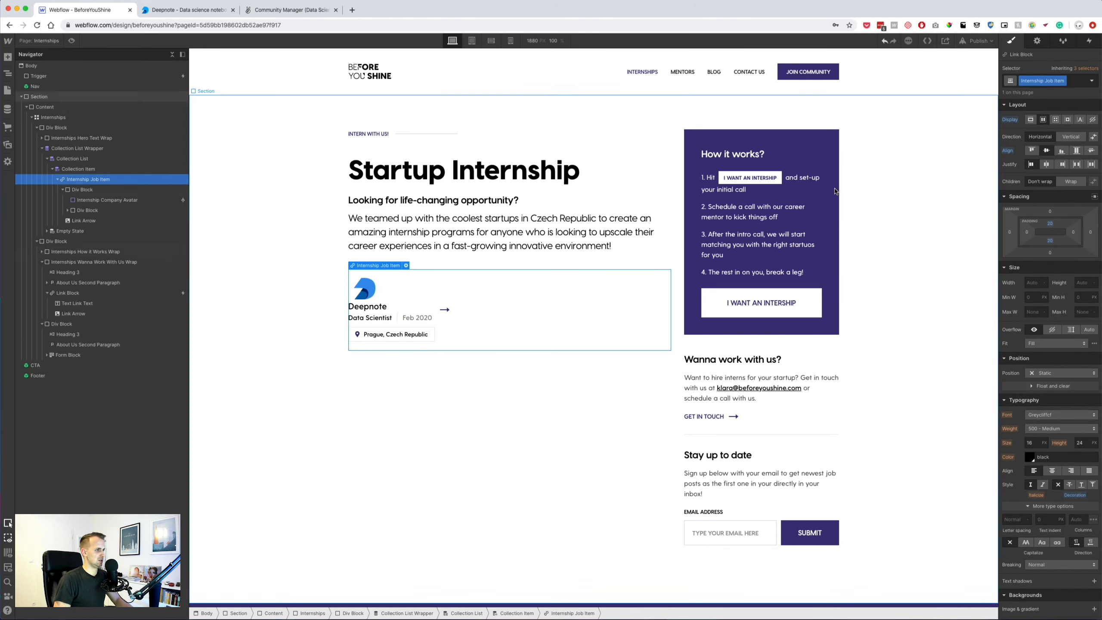
click(1077, 165)
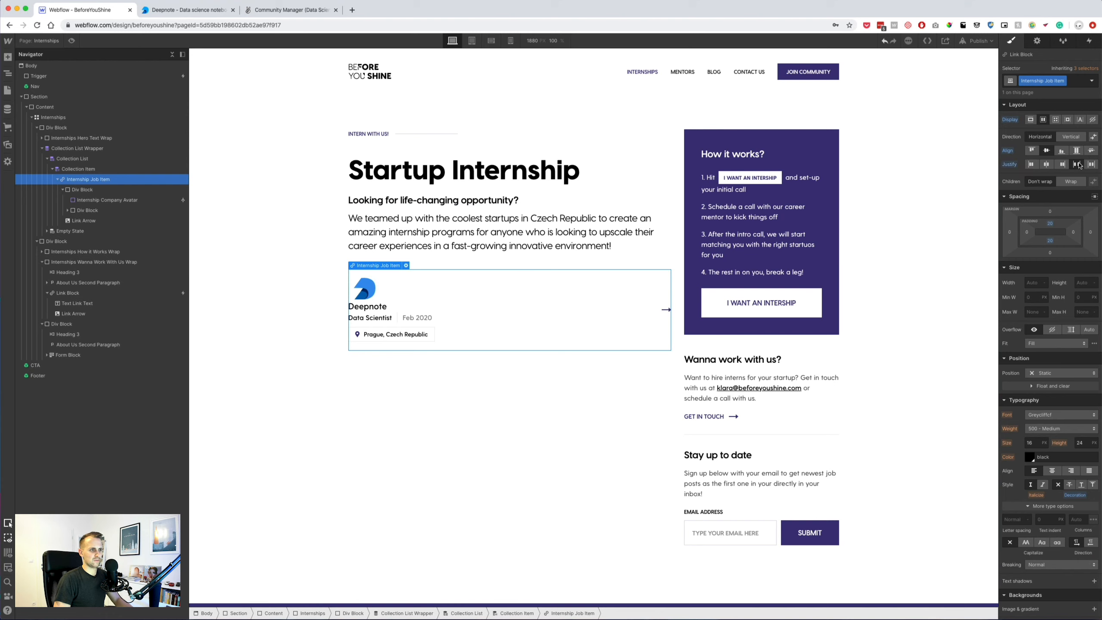
Lay out the avatar and text side by side with the avatar vertically centred.
click(501, 418)
click(428, 304)
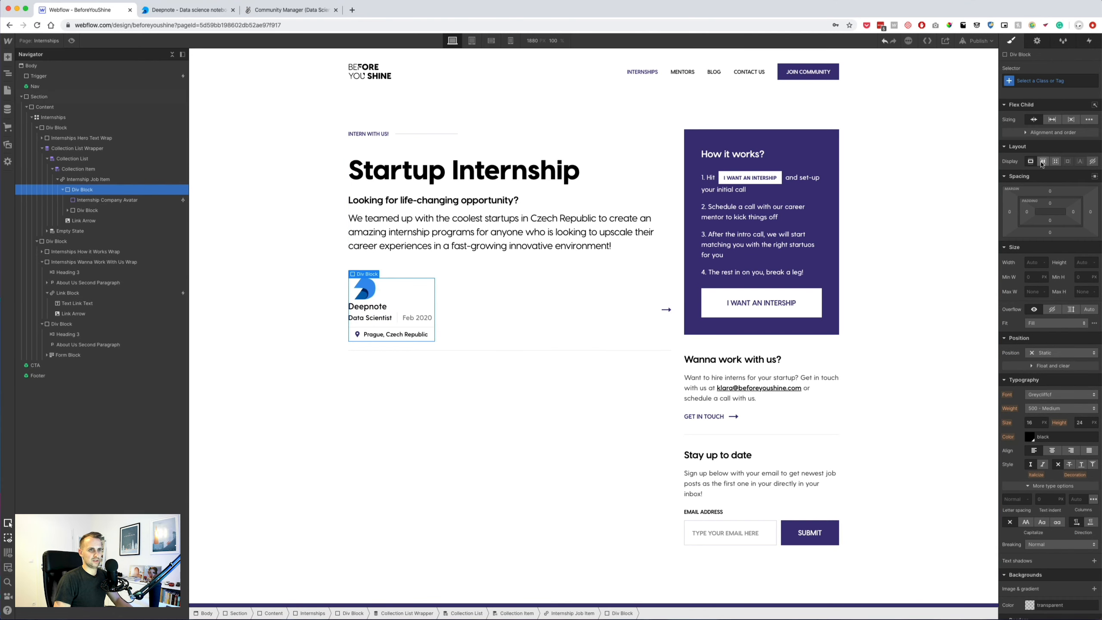
click(1042, 161)
click(1046, 192)
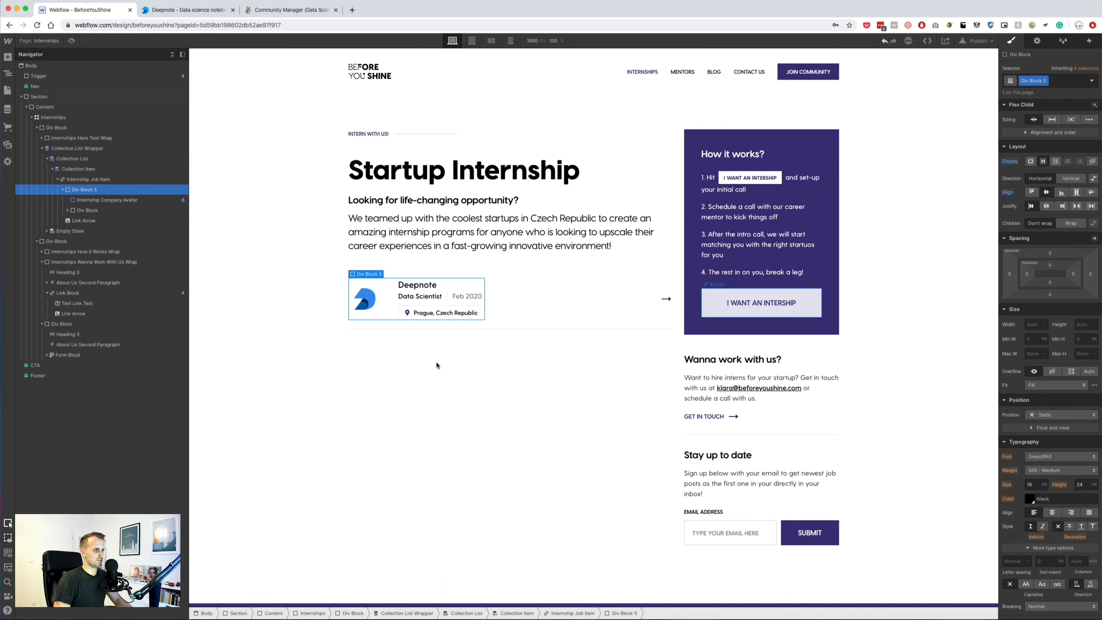
click(503, 317)
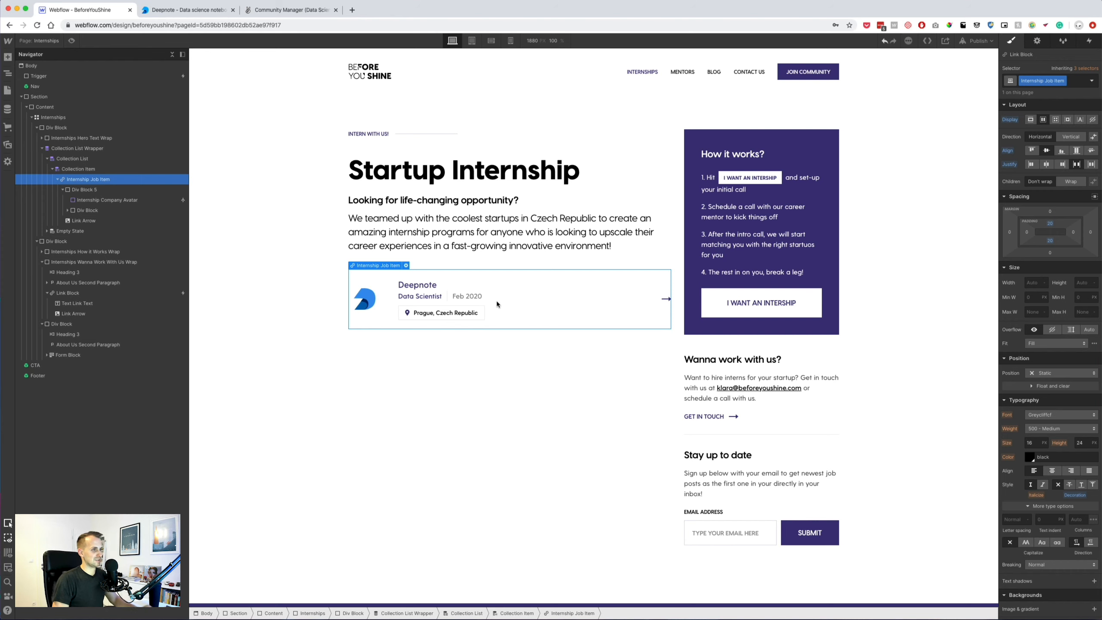
Set the Deepnote company name's bottom margin to 5.
click(468, 296)
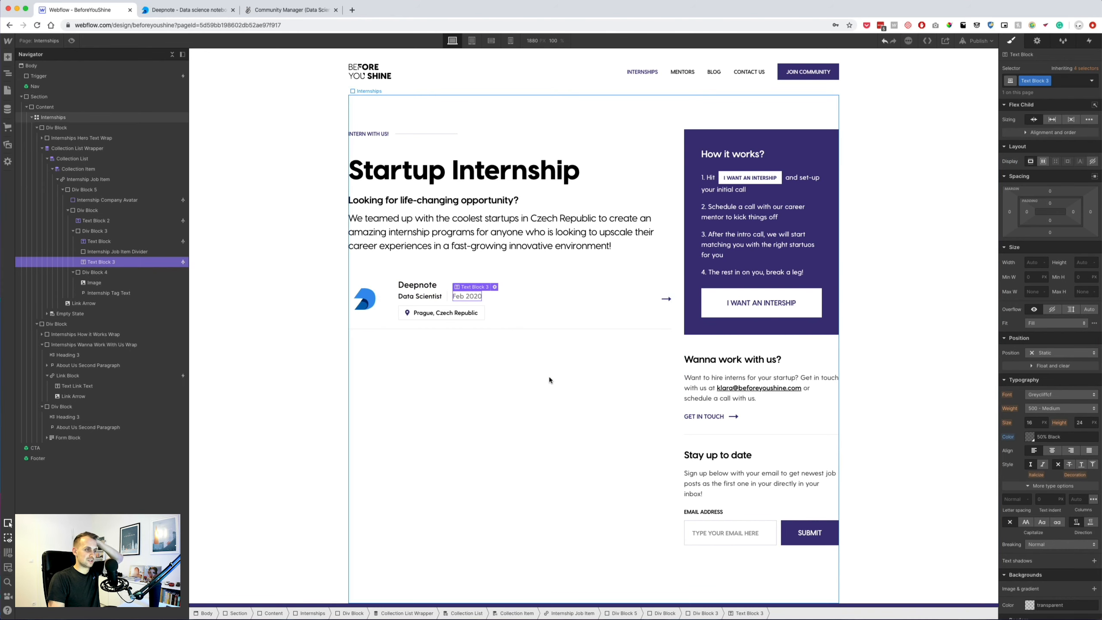
click(430, 285)
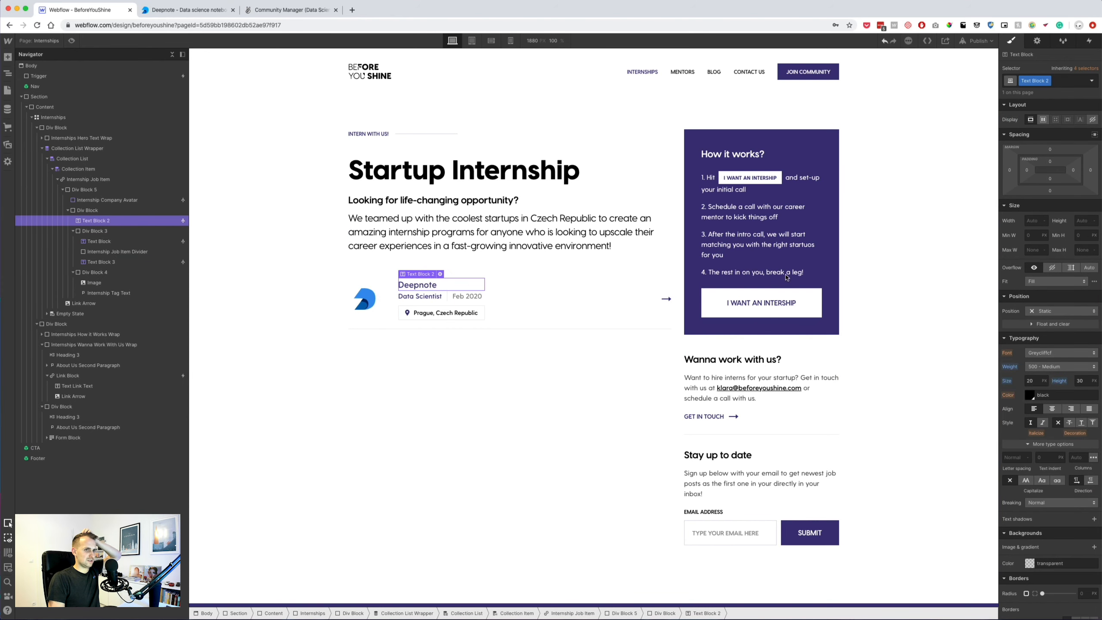
click(1050, 193)
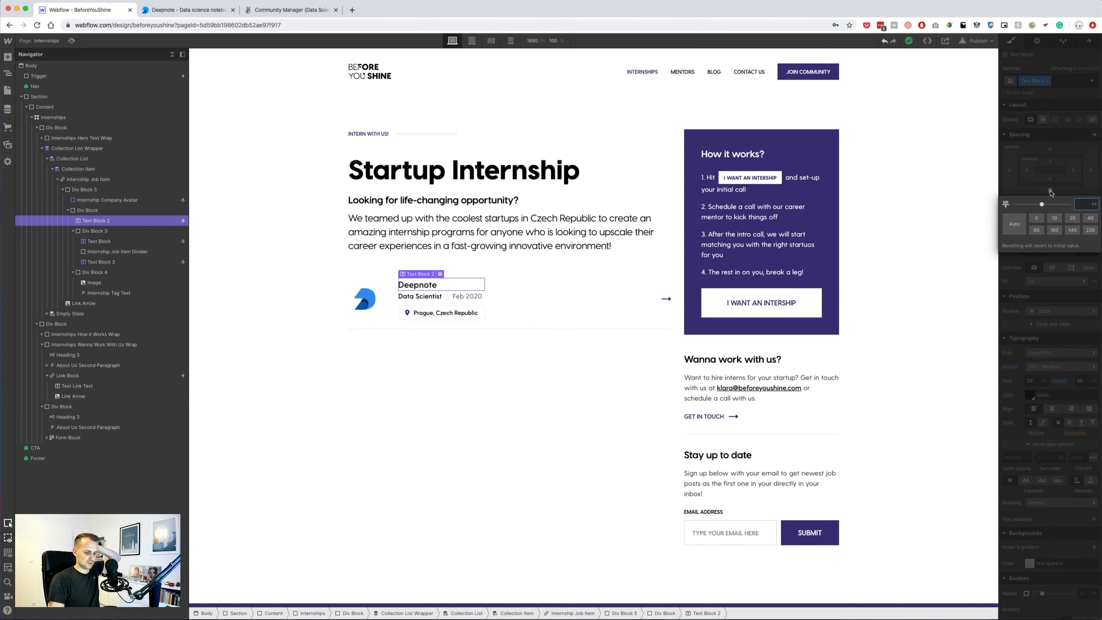
text(4)
key(BackSpace)
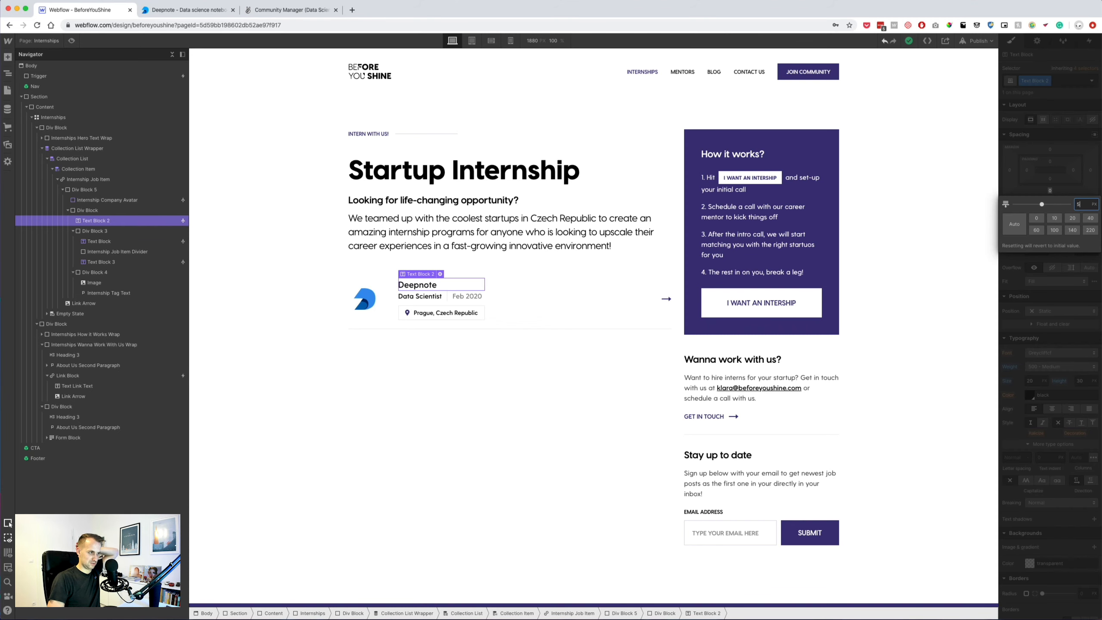
text(5)
key(Return)
click(469, 393)
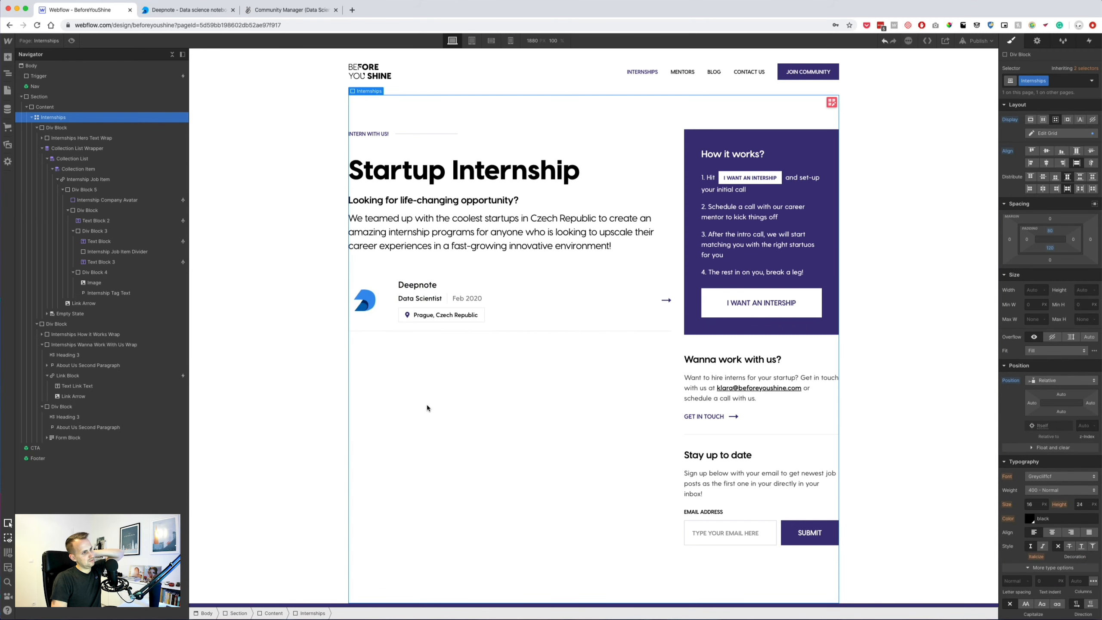
click(413, 286)
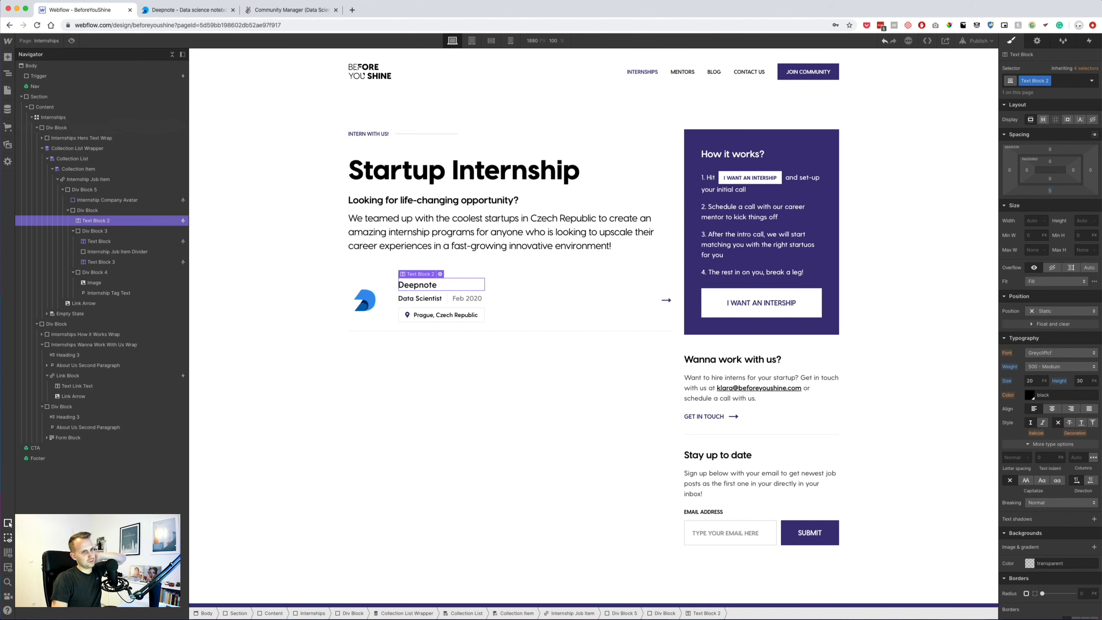
click(1050, 191)
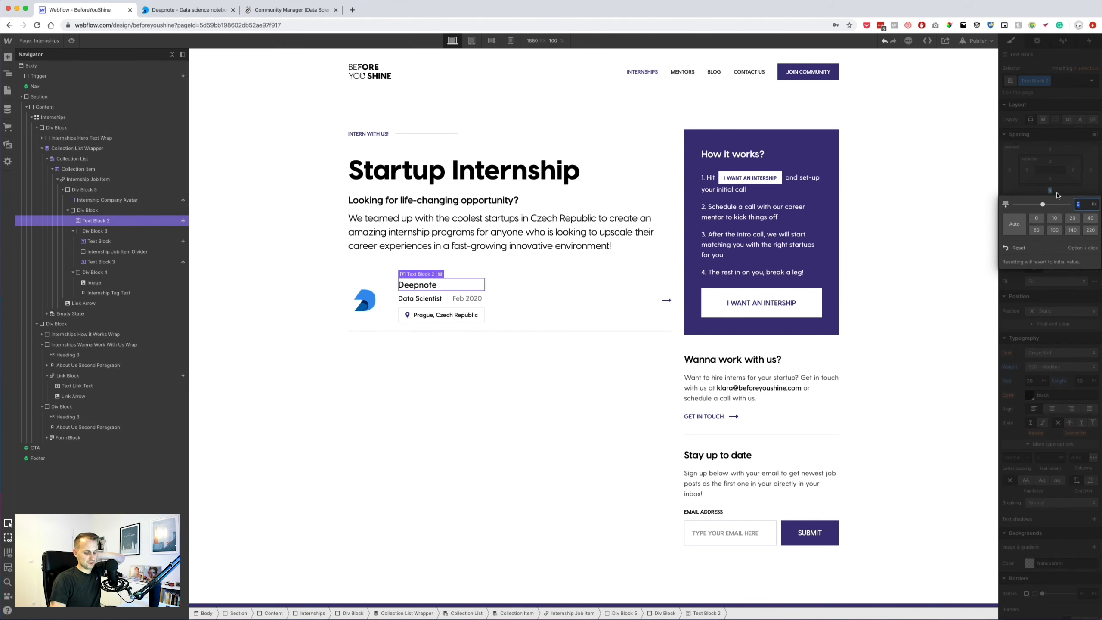
click(590, 316)
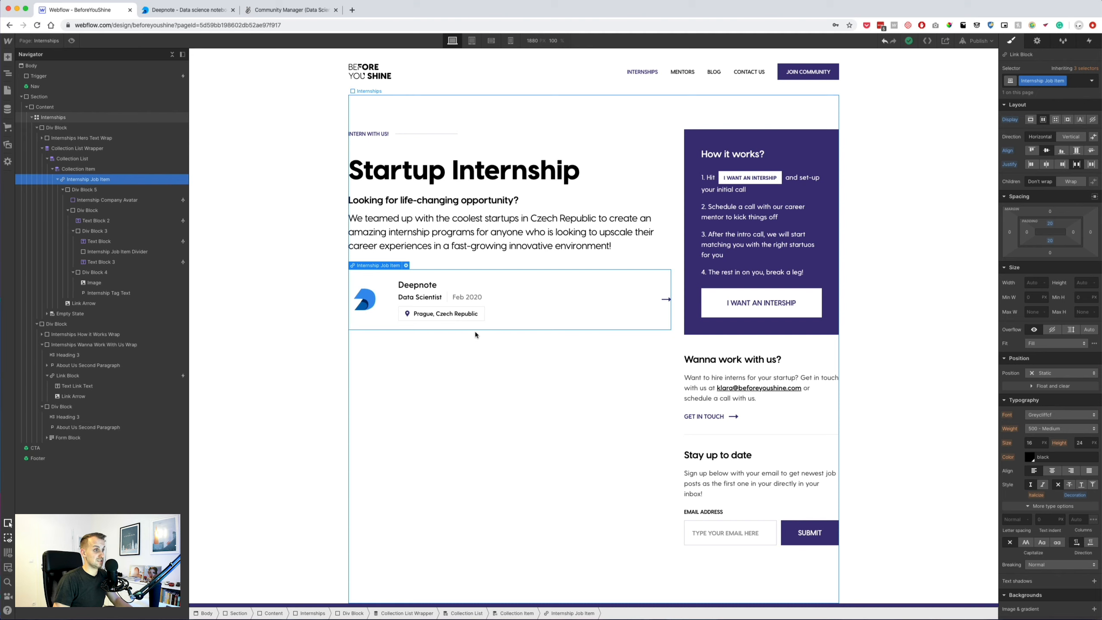
click(579, 350)
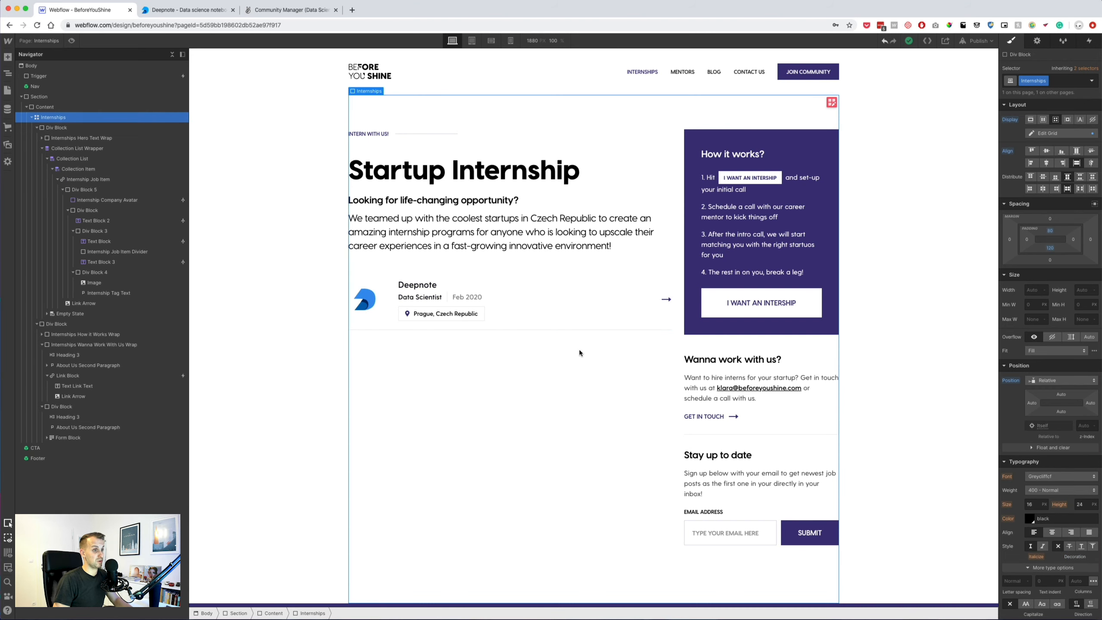
Duplicate the Collection List Wrapper into three Deepnote job cards and preview the page.
click(585, 269)
click(41, 148)
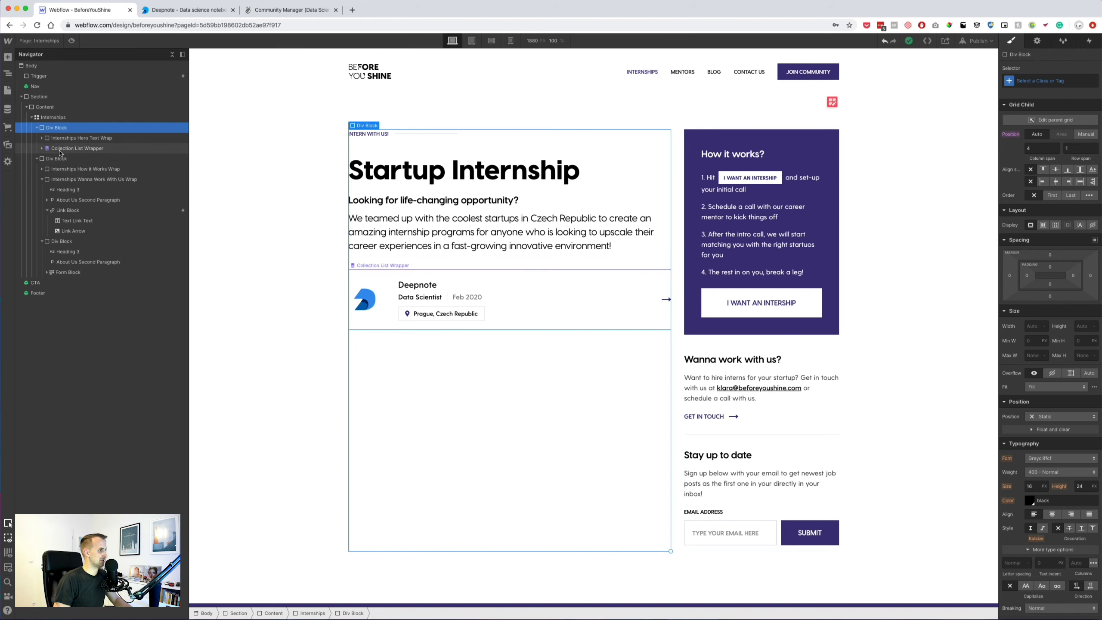
click(56, 149)
key(super+d)
key(super+d)
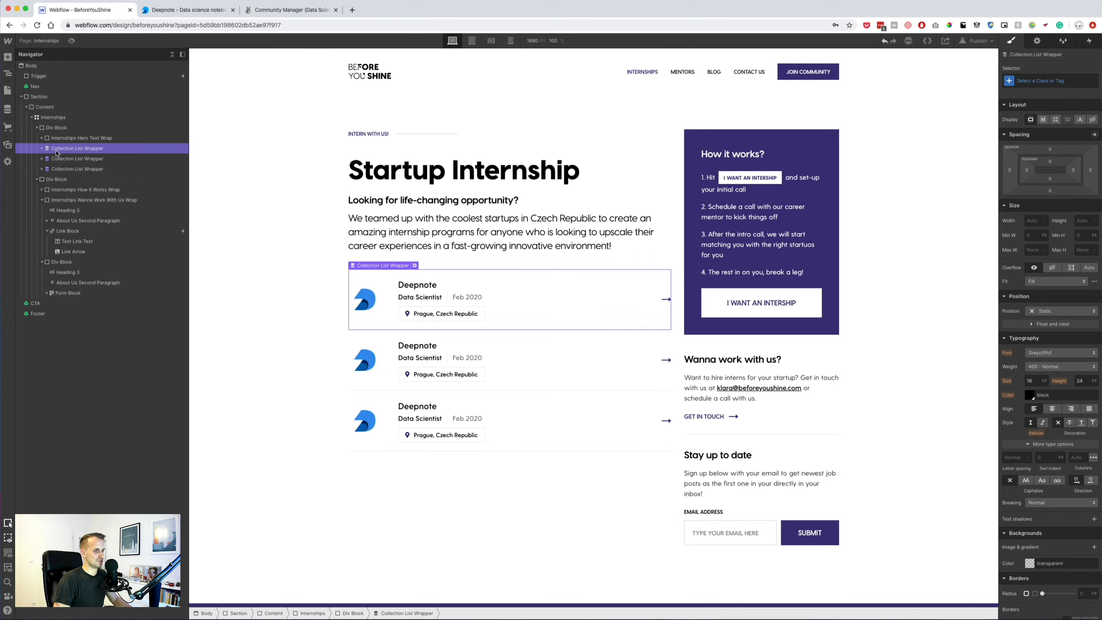
click(300, 377)
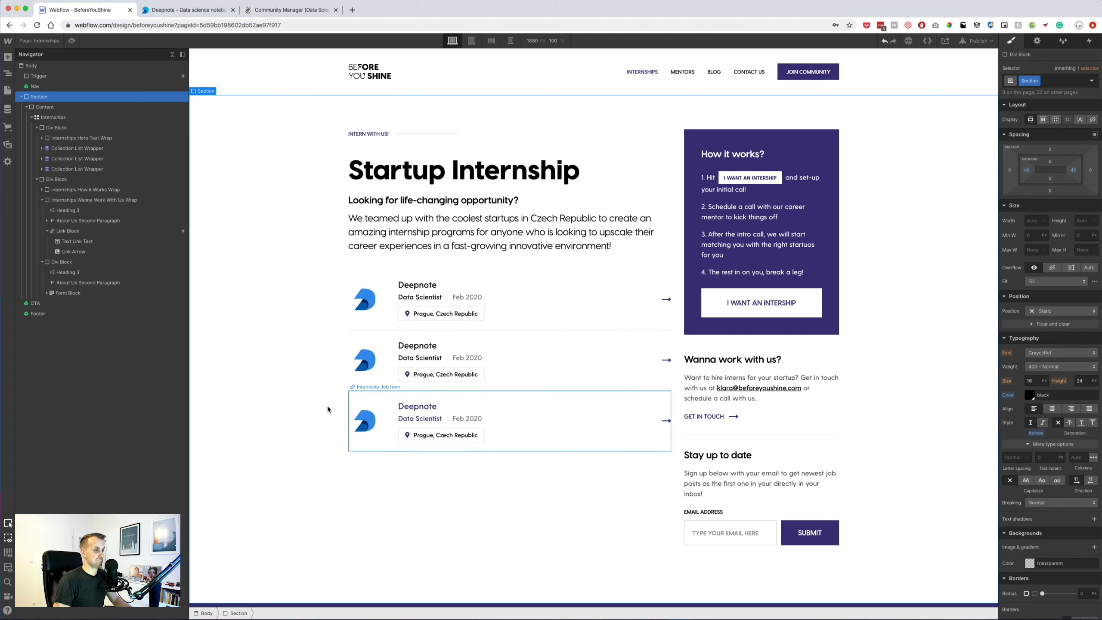
click(71, 41)
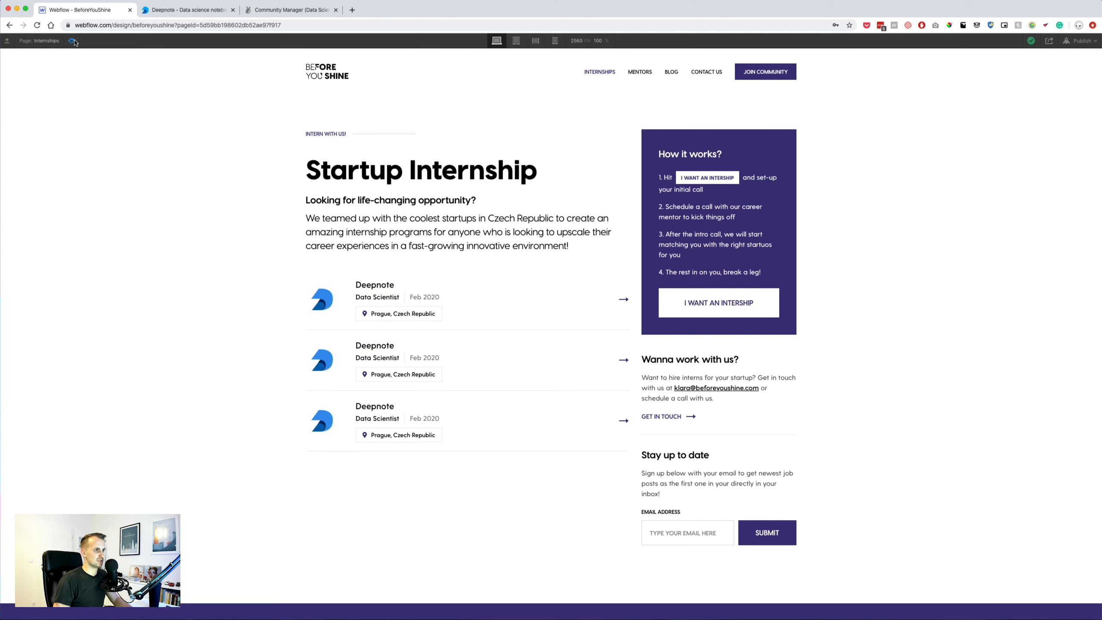
Leave preview, select Internship Job Item in the Navigator and show its Interactions panel.
key(super+shift+p)
click(546, 311)
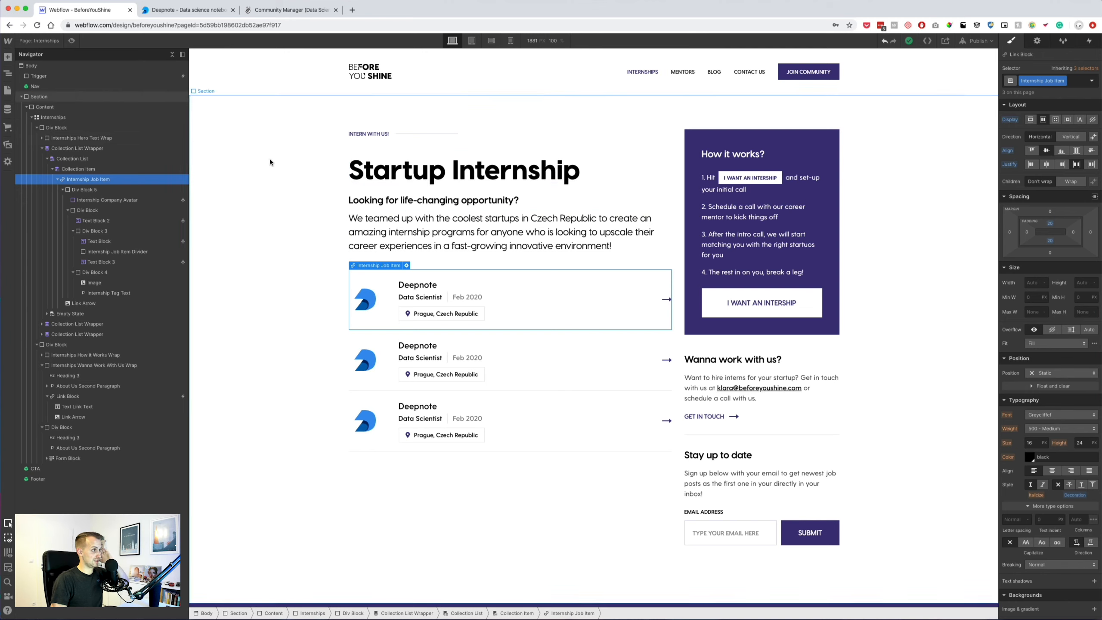
click(42, 149)
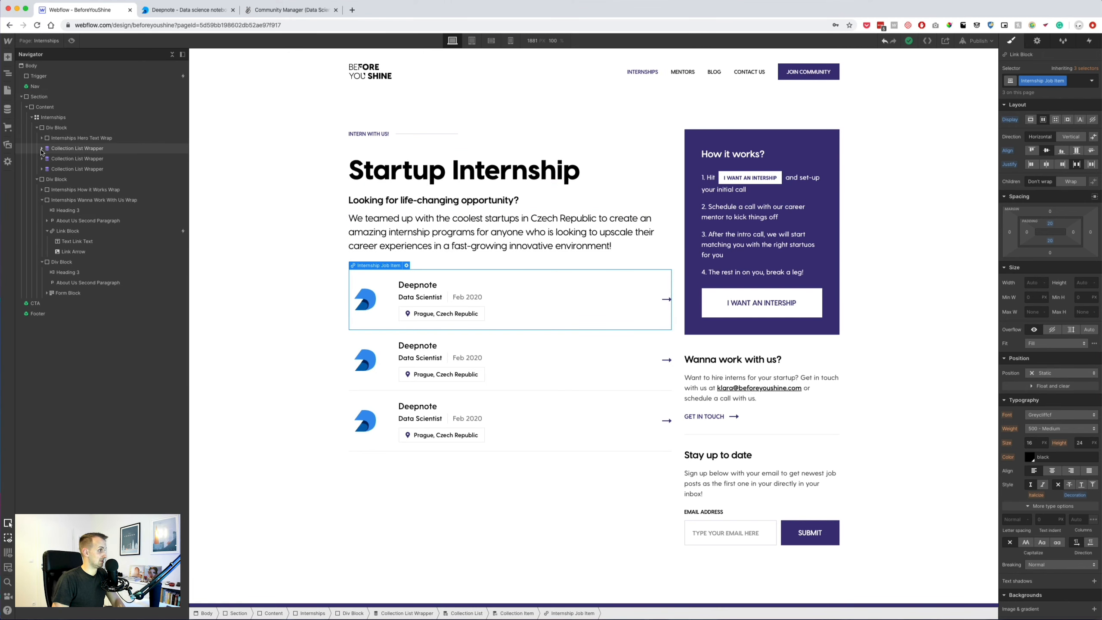
click(77, 148)
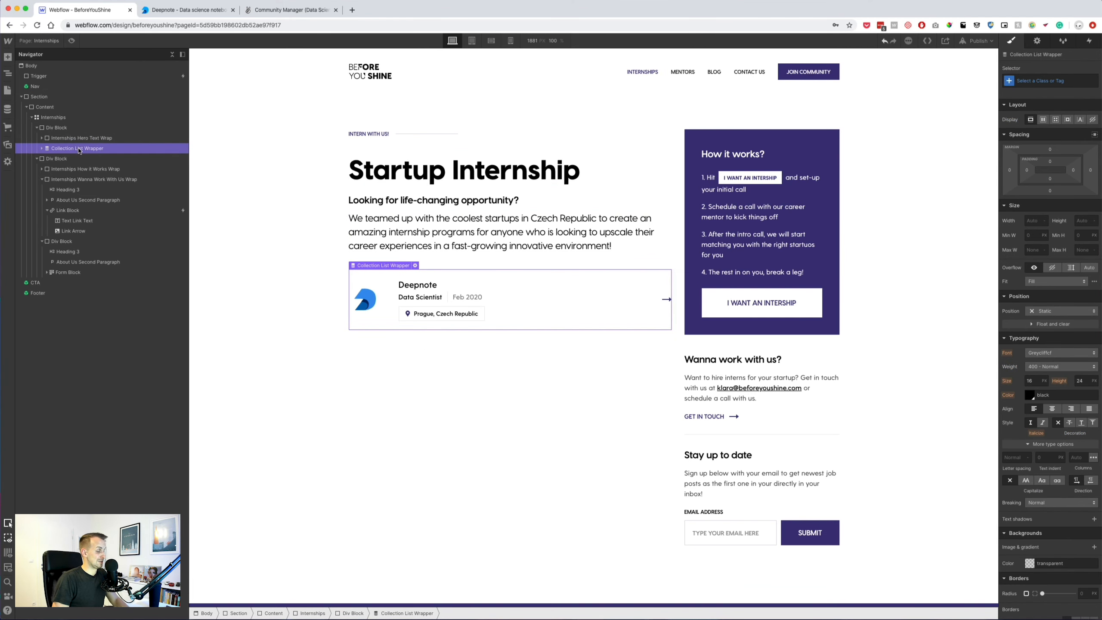
click(44, 149)
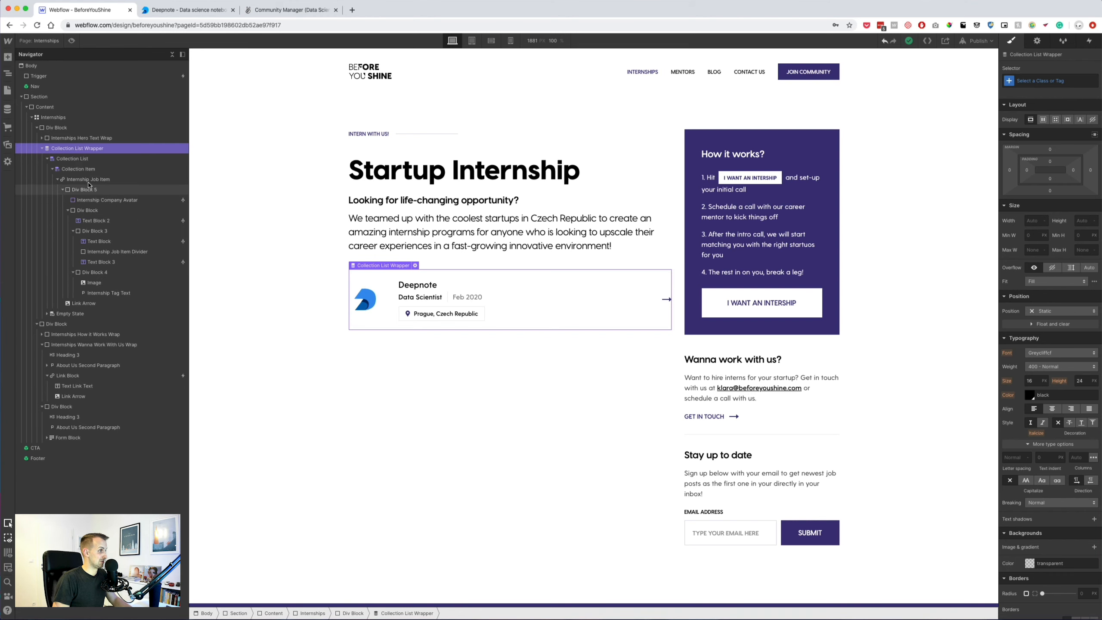
click(88, 179)
click(1089, 41)
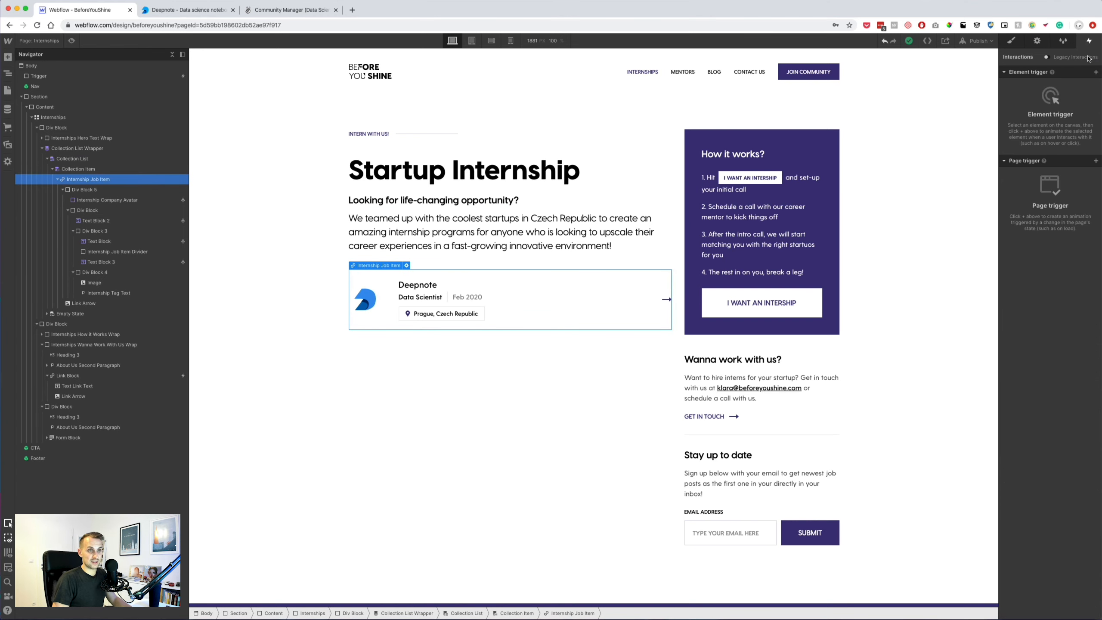
Add a hover trigger to the job item playing Text Link Hover On, and Text Link Hover Off on hover out.
click(1095, 71)
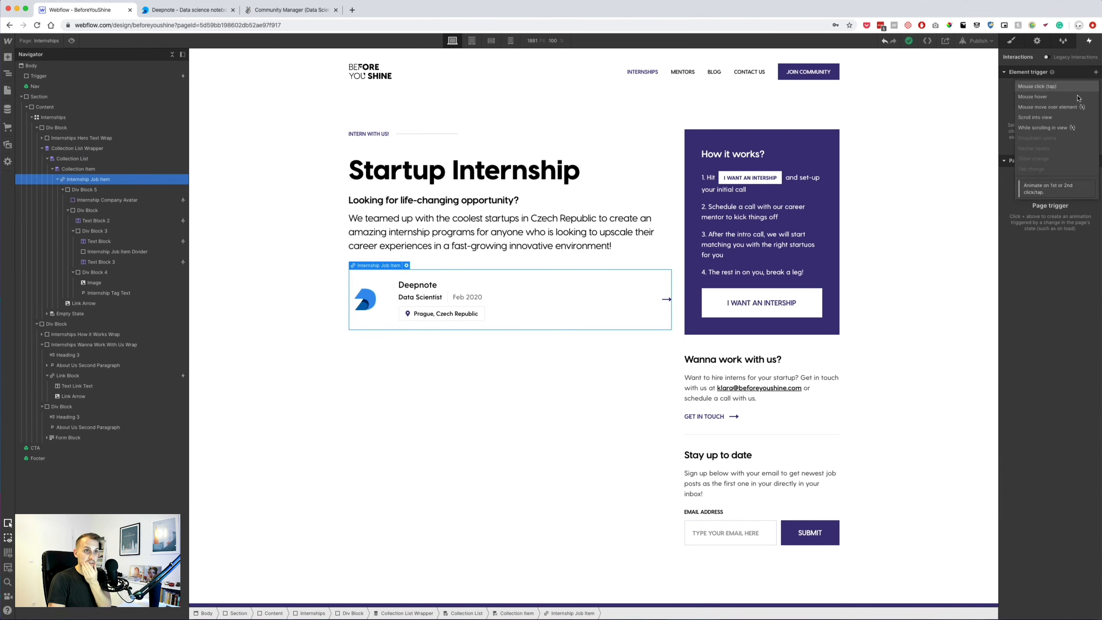
click(1037, 98)
click(1051, 118)
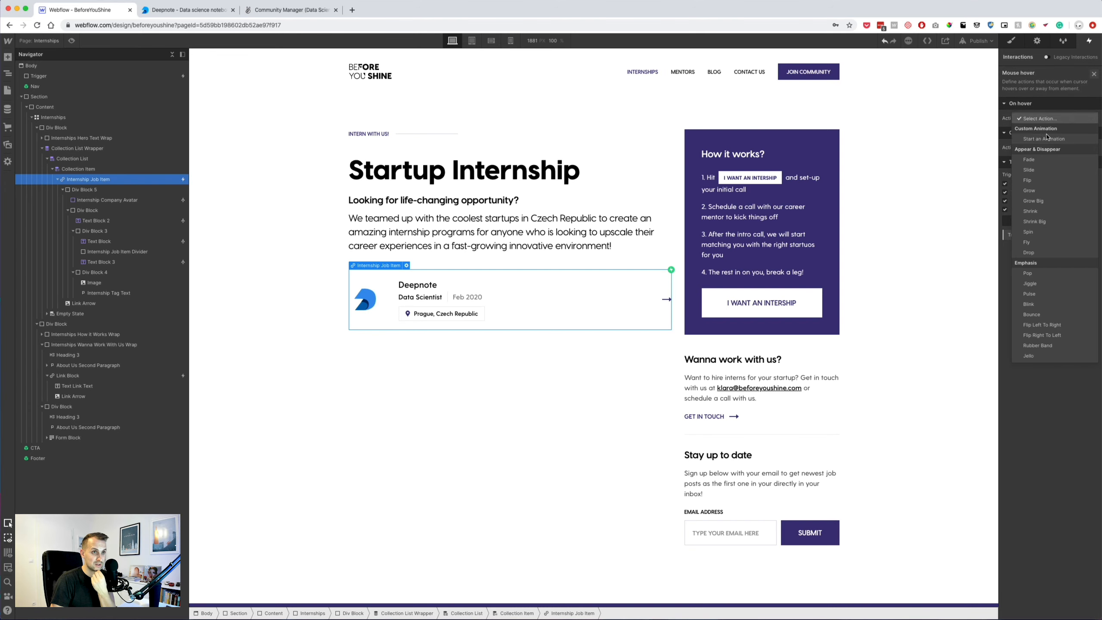
click(1047, 143)
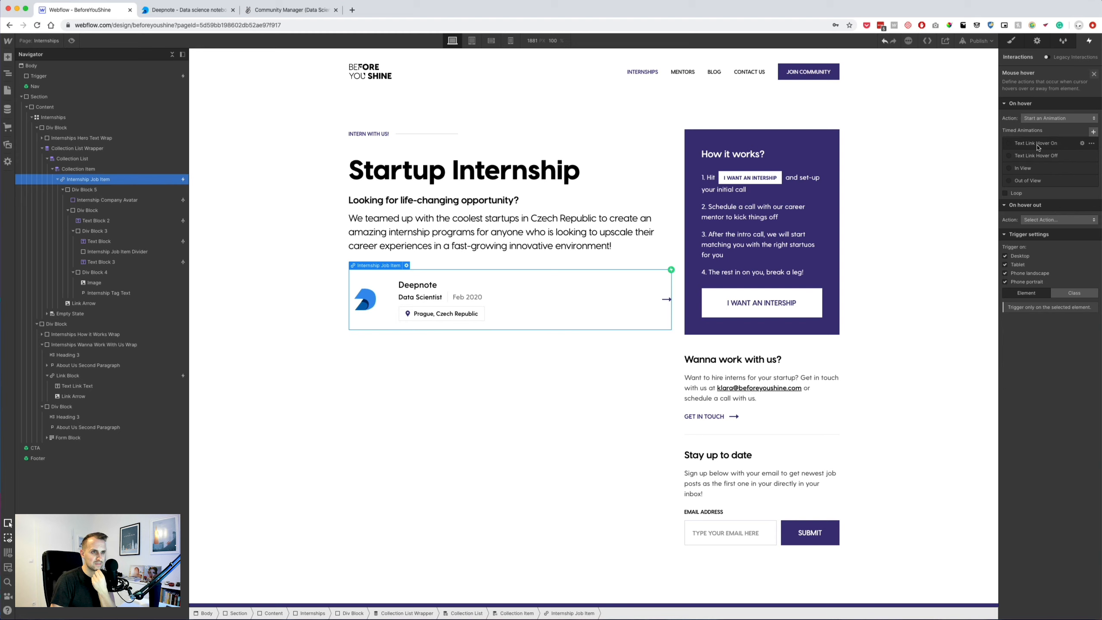
click(1037, 146)
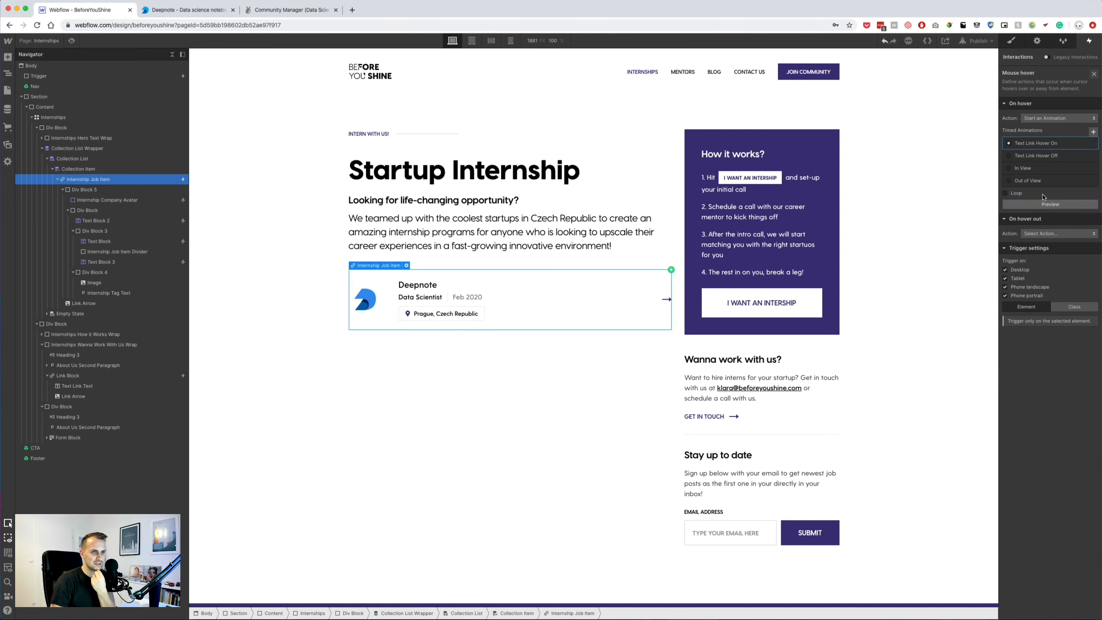
click(1050, 233)
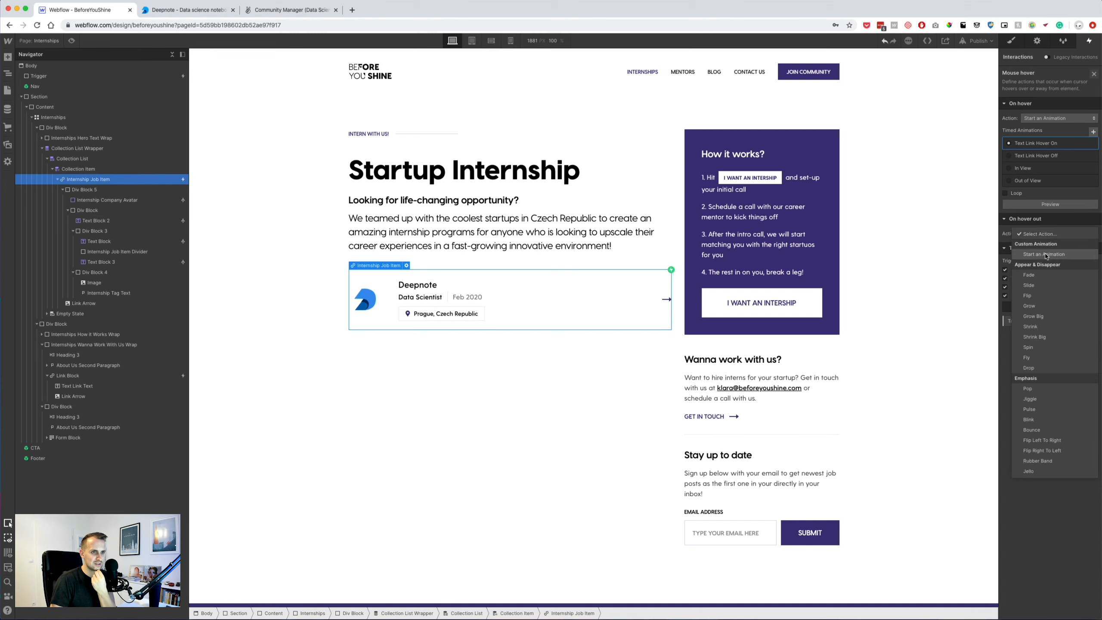
click(1047, 256)
click(1030, 275)
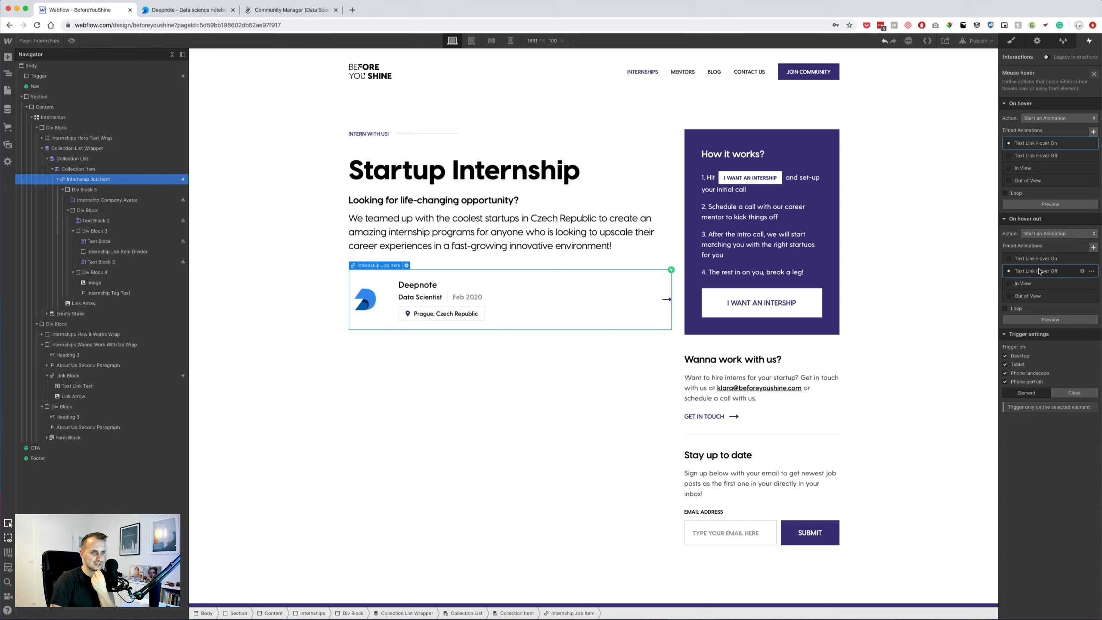
Review the Link Arrow move actions in the Text Link Hover On animation.
click(1082, 144)
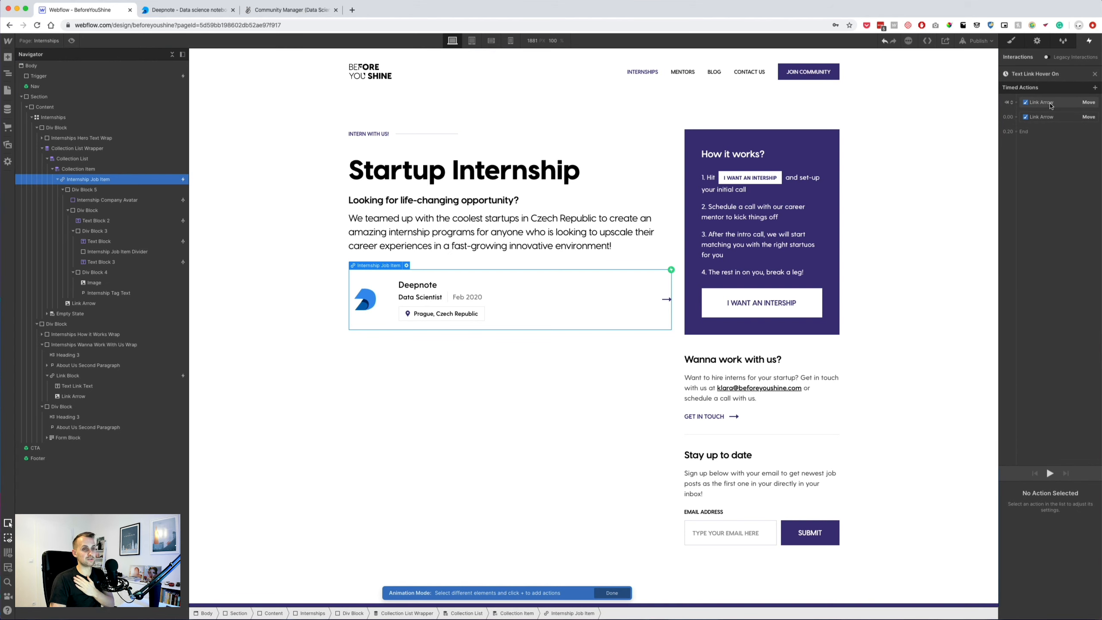
click(668, 301)
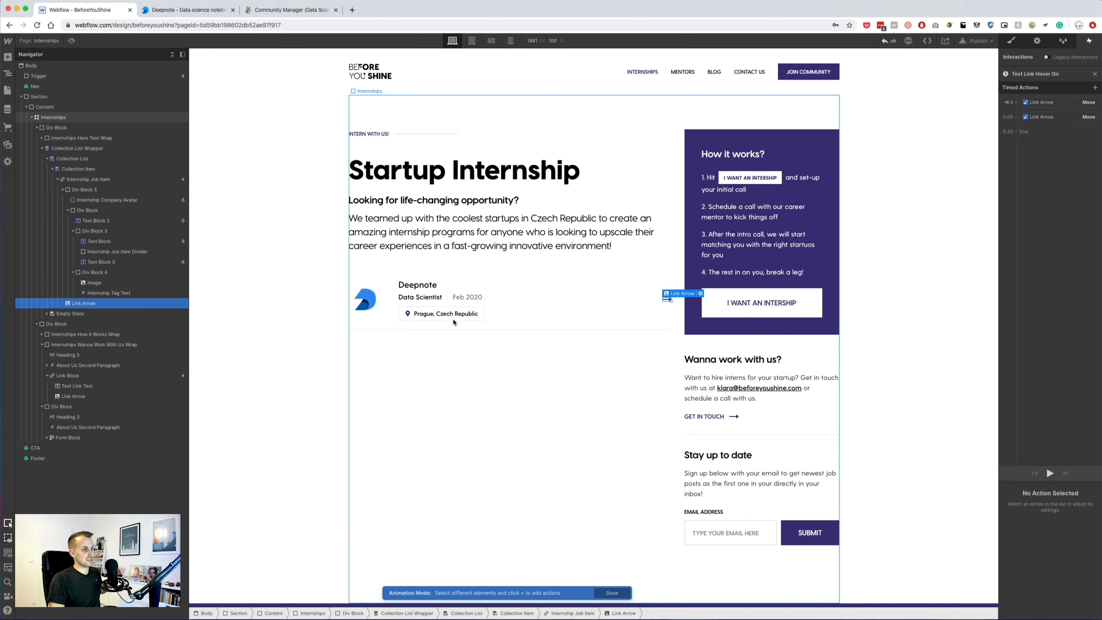
click(1008, 102)
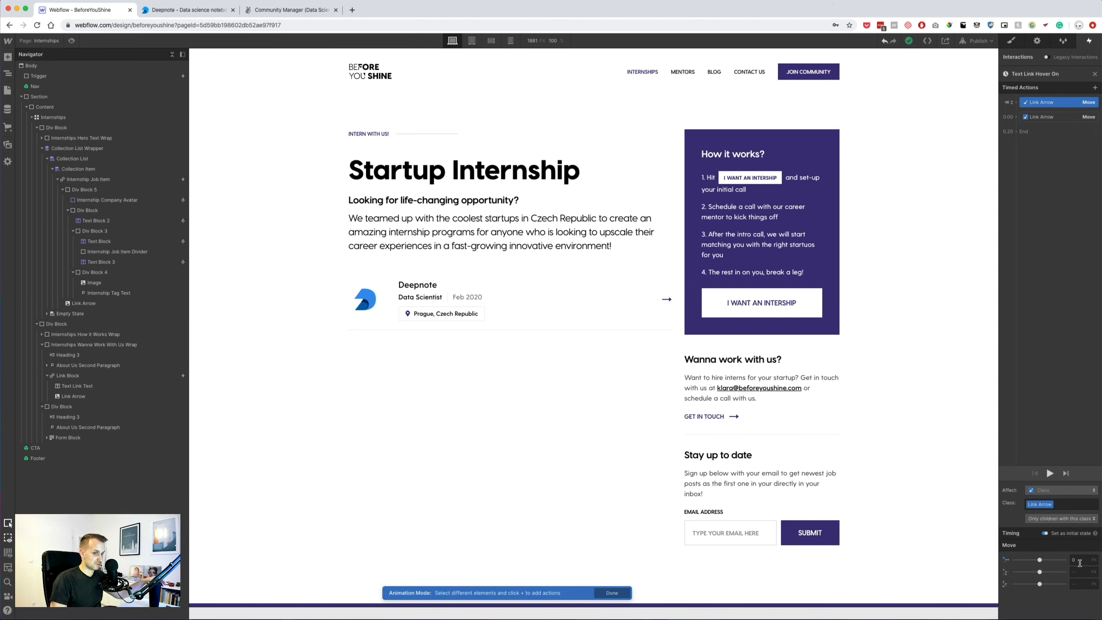
click(1049, 117)
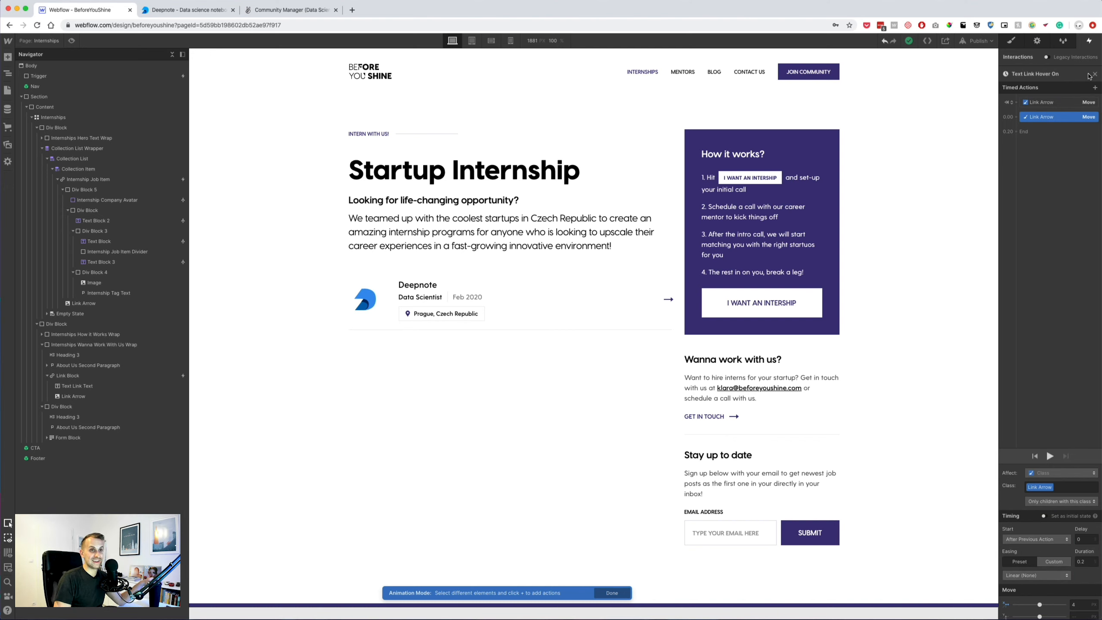
click(1094, 73)
Check the Link Arrow move in Text Link Hover Off and preview the page.
click(1045, 271)
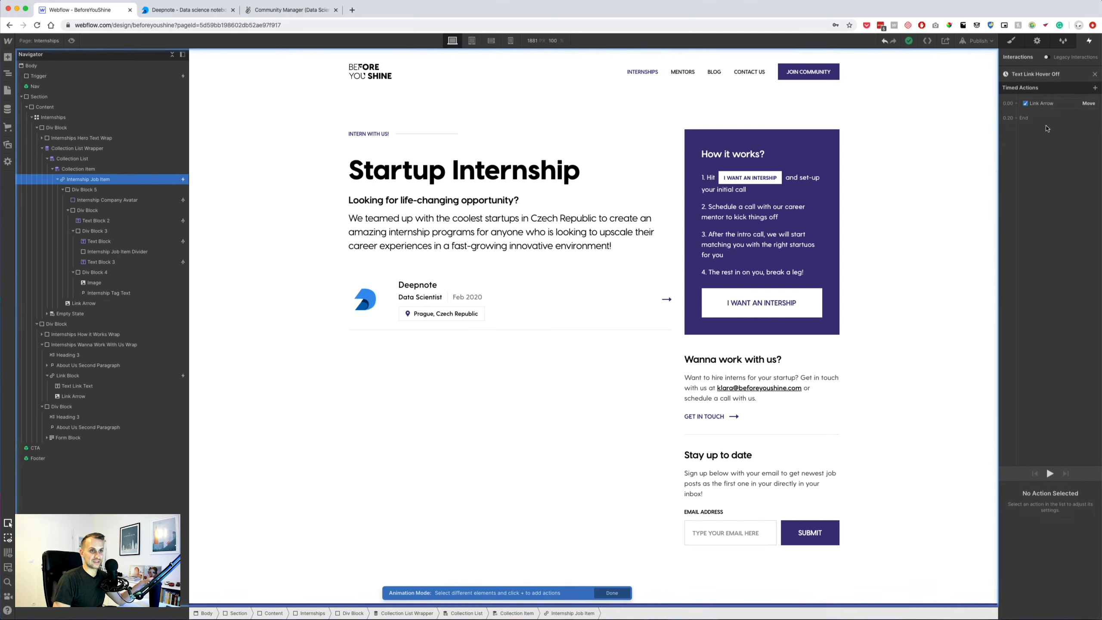
click(1043, 104)
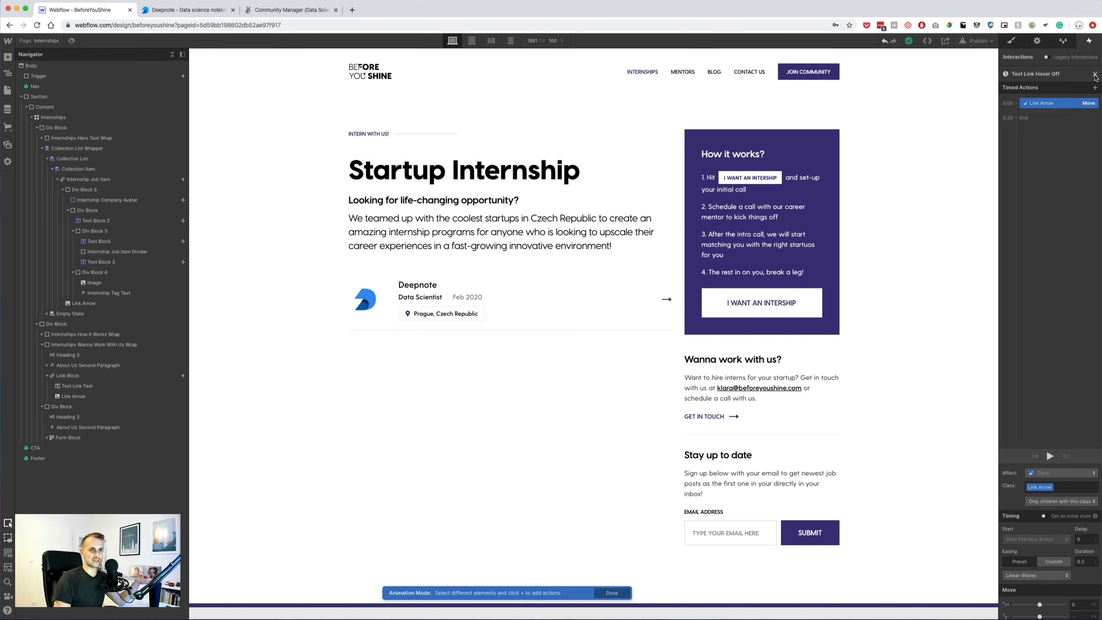
click(1094, 74)
click(72, 40)
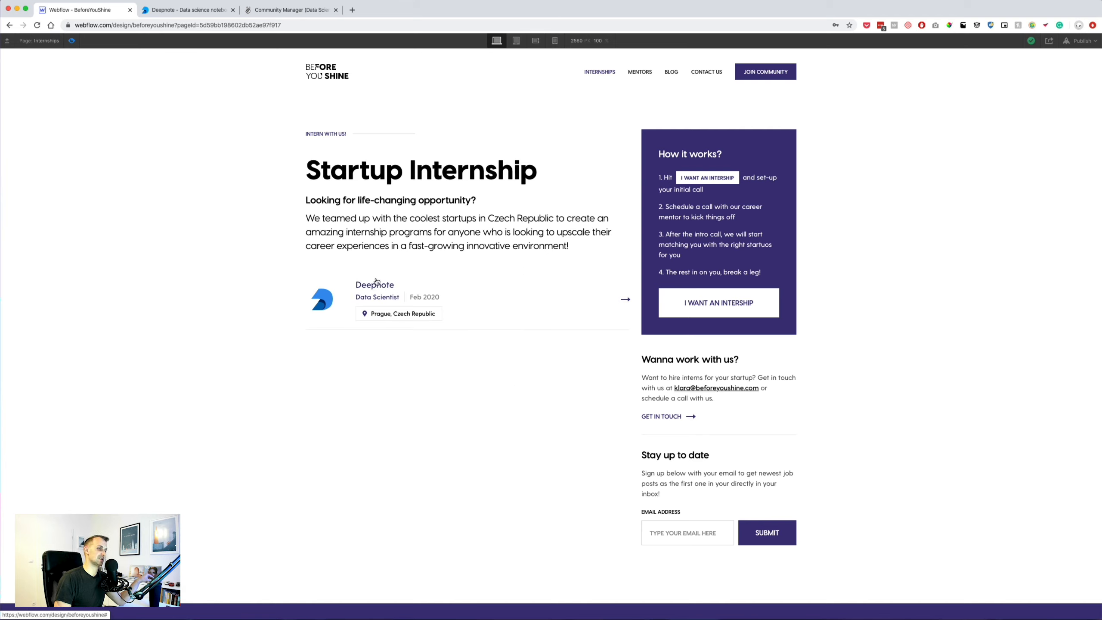
Exit preview, select the Data Scientist text and return to the Style panel.
click(71, 41)
click(412, 300)
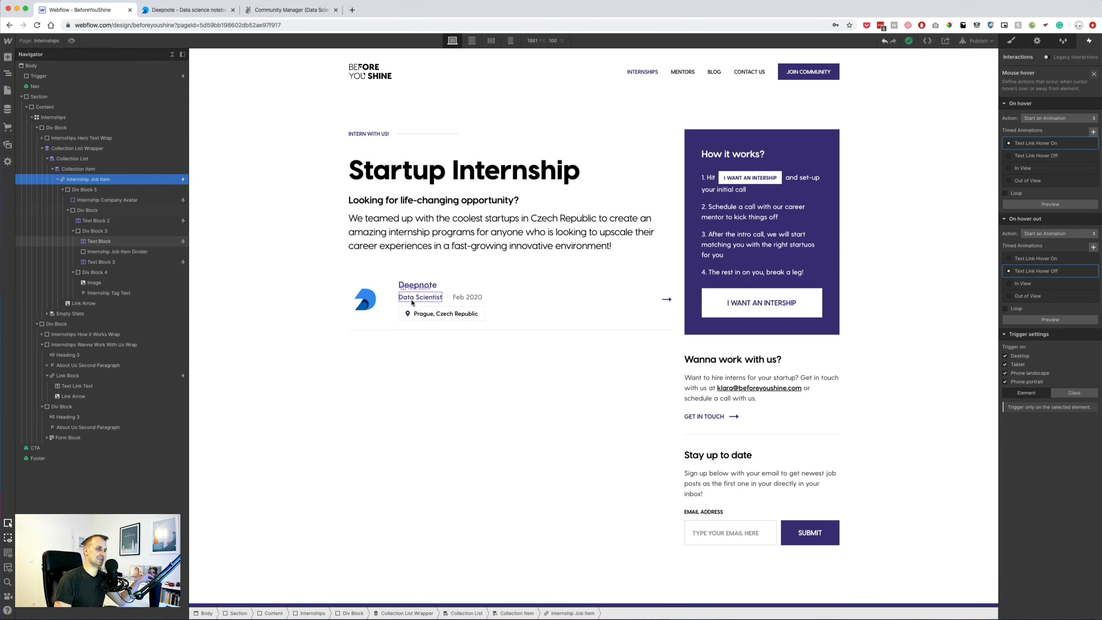
key(h)
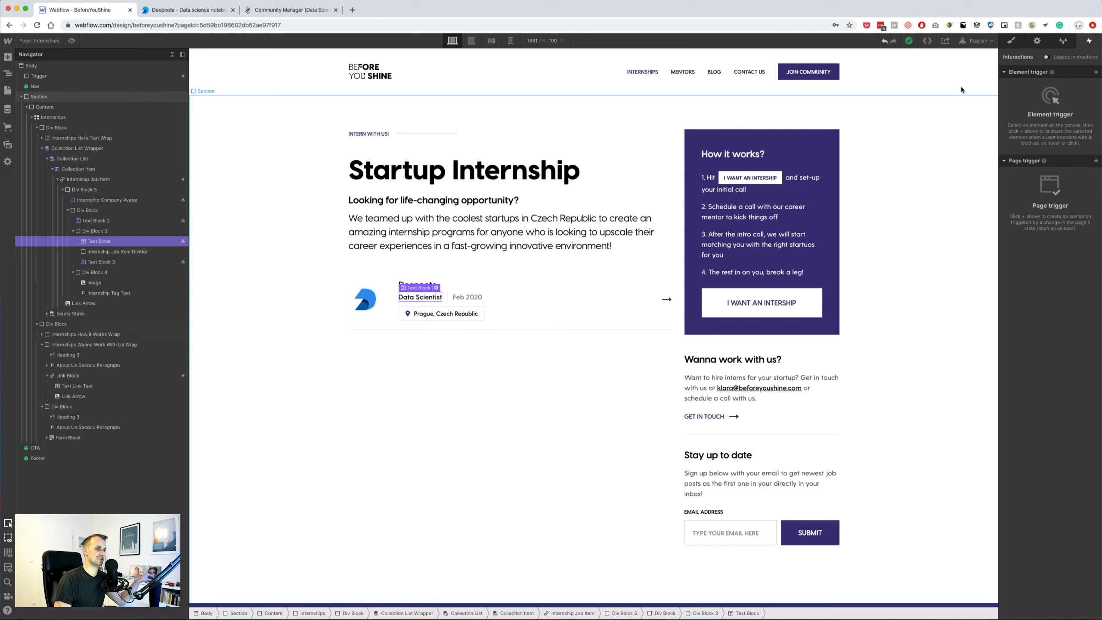
click(1011, 41)
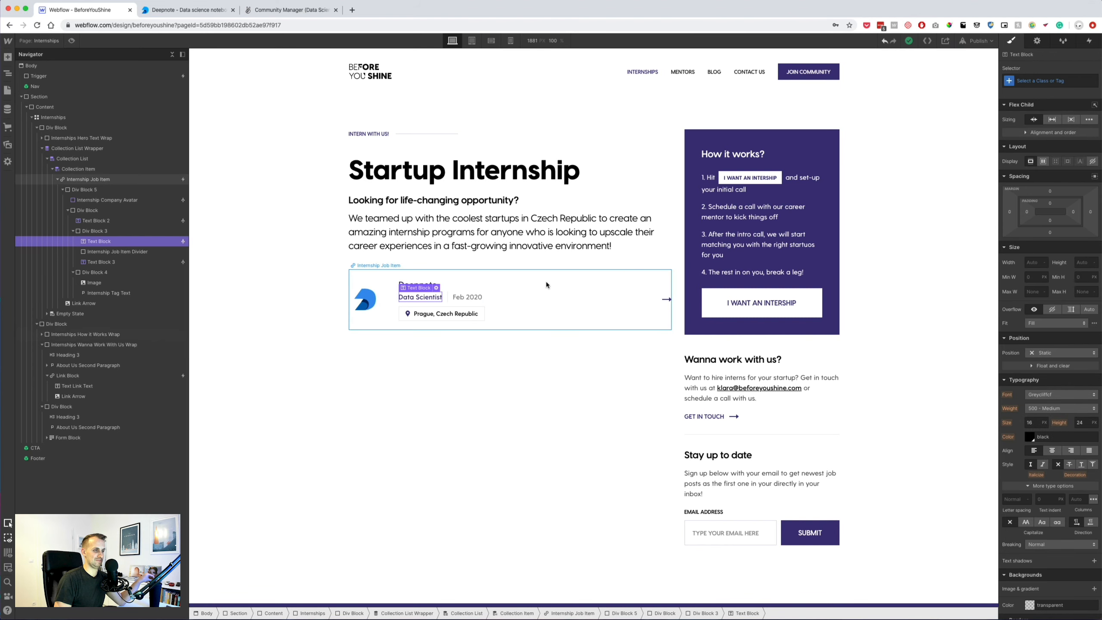
Give the Internship Job Item's hover state a Main Violet text colour.
click(528, 291)
click(1091, 81)
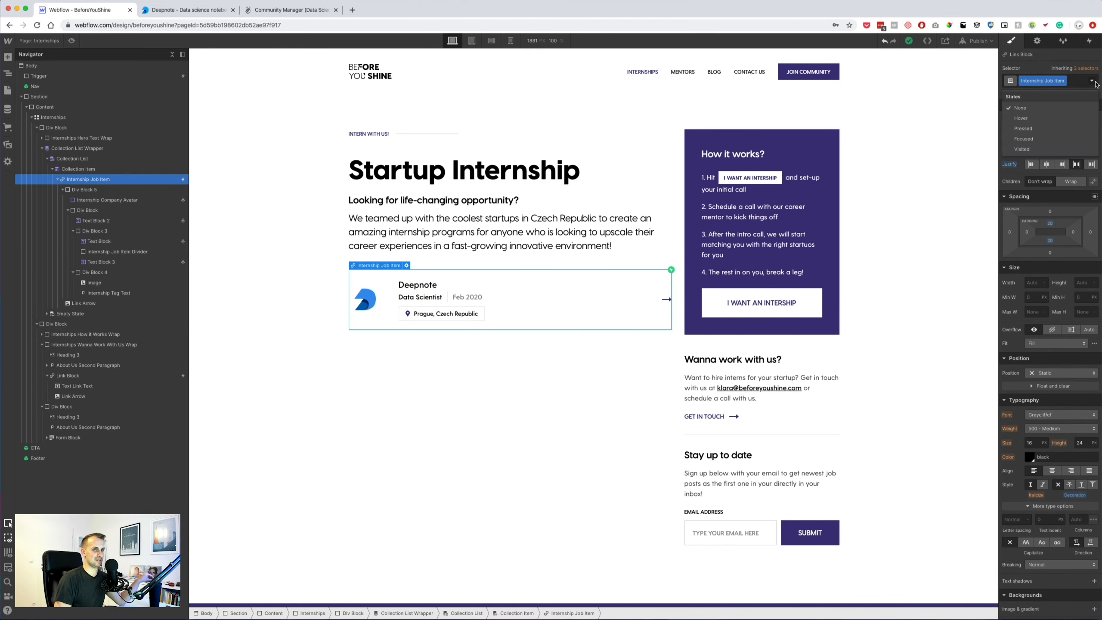
click(1032, 126)
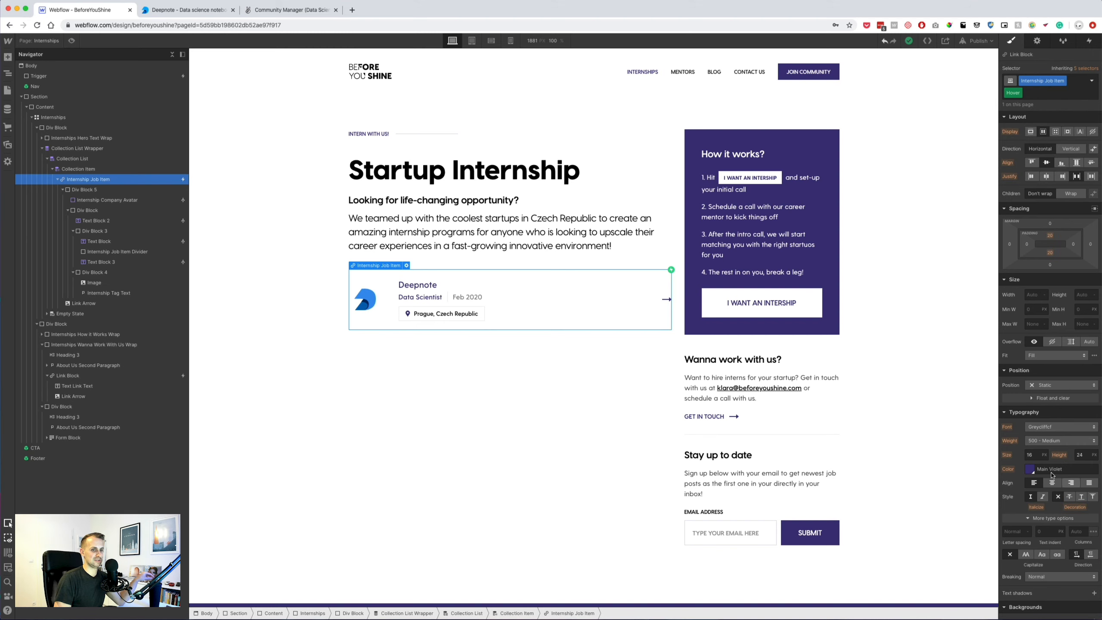
click(1032, 470)
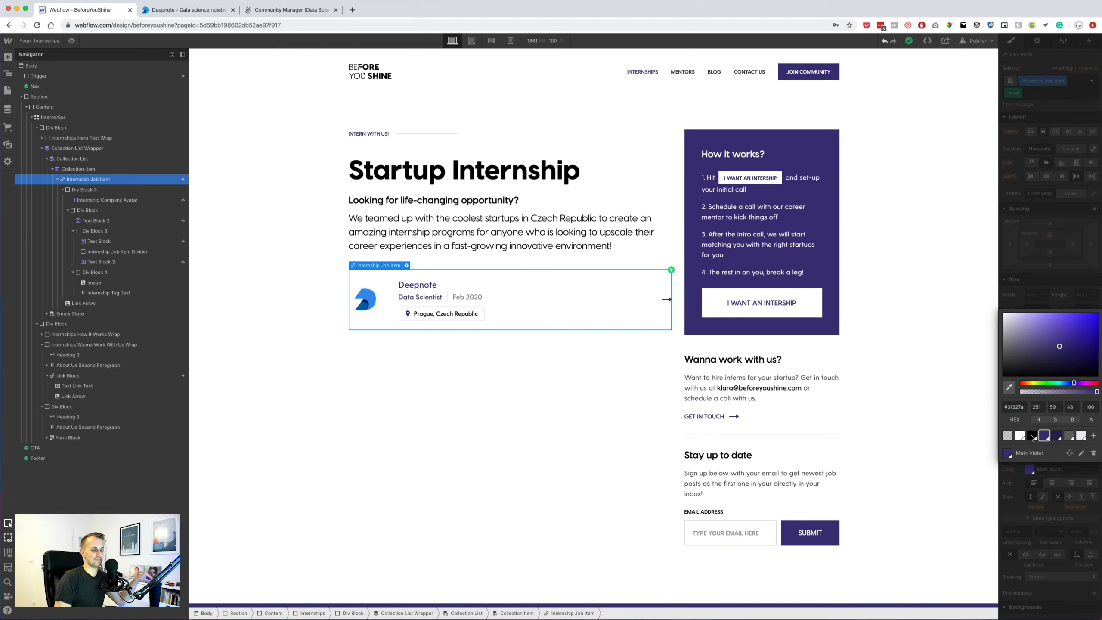
click(425, 438)
click(423, 286)
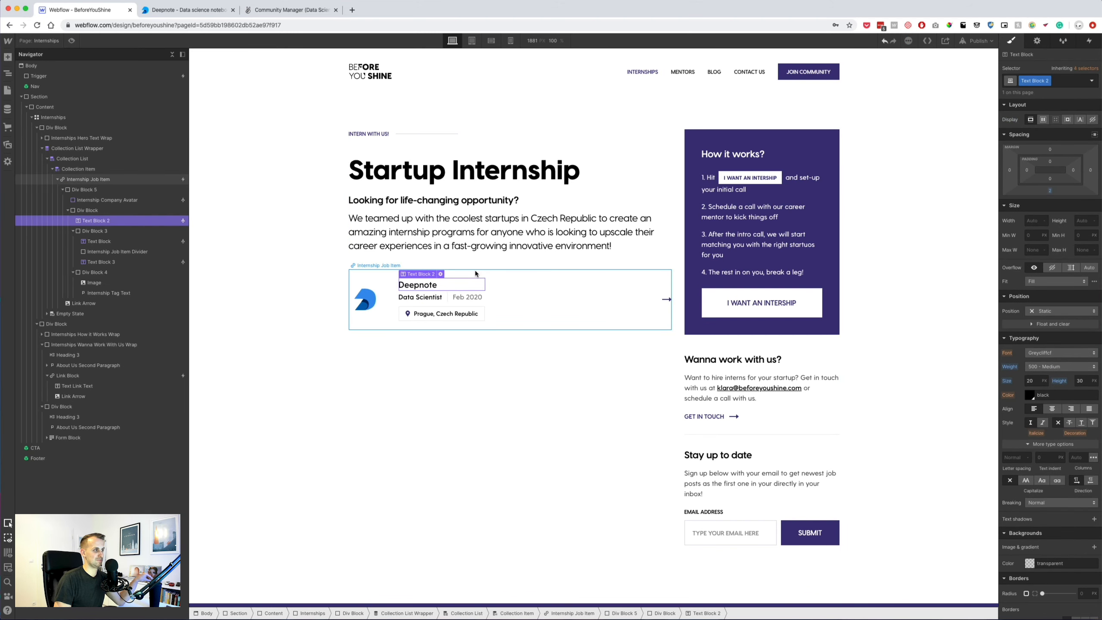
Make the block holding the Deepnote name and details a vertical flex column.
click(442, 306)
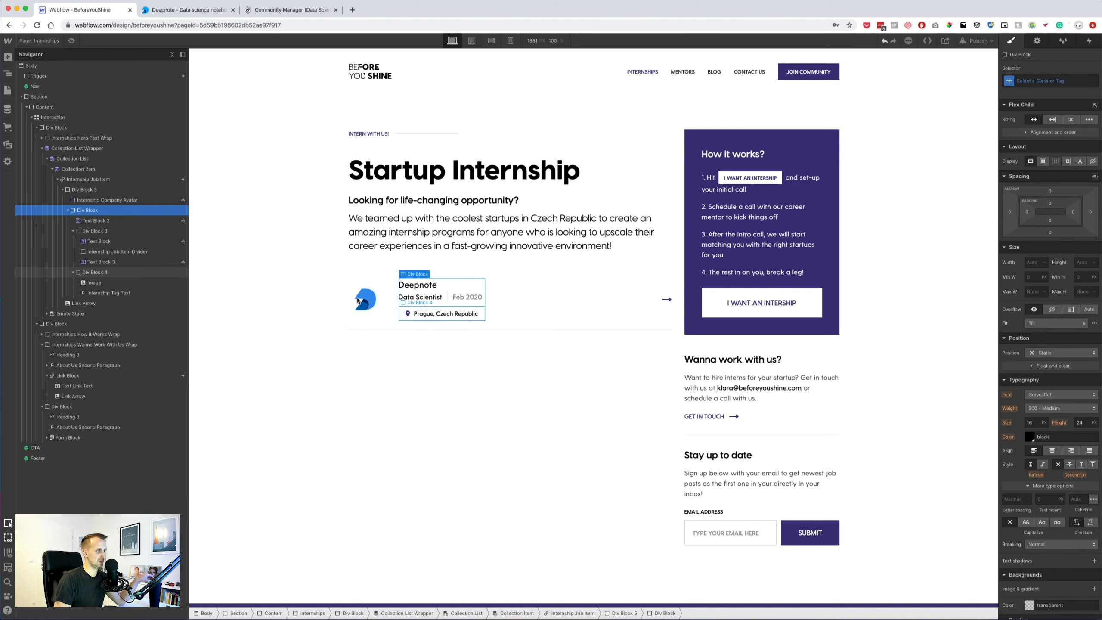
click(1043, 161)
click(1069, 179)
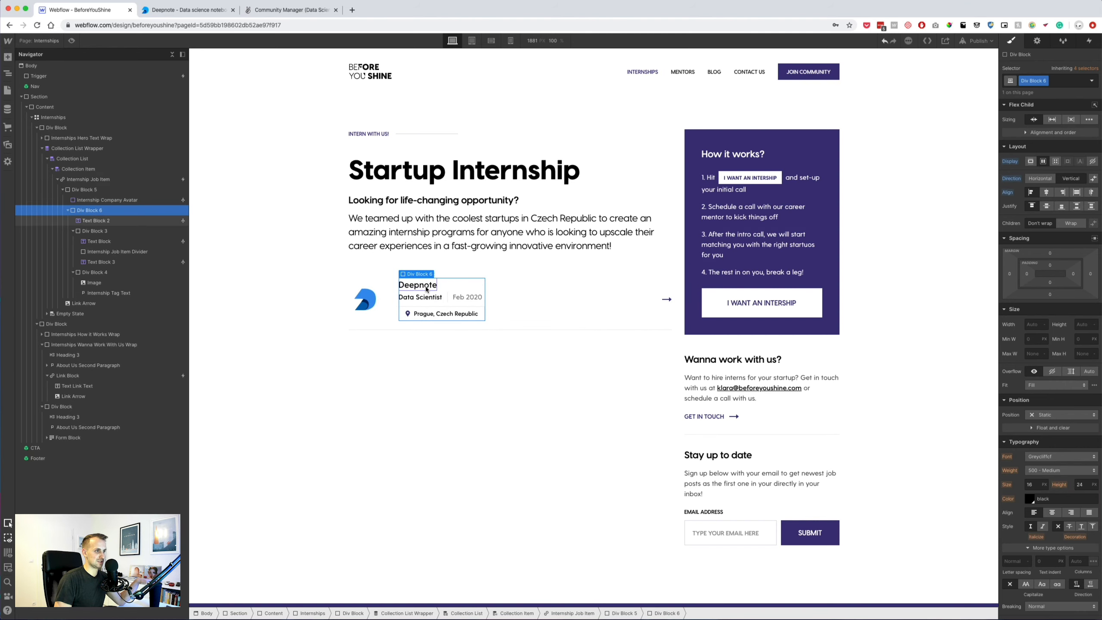
click(418, 285)
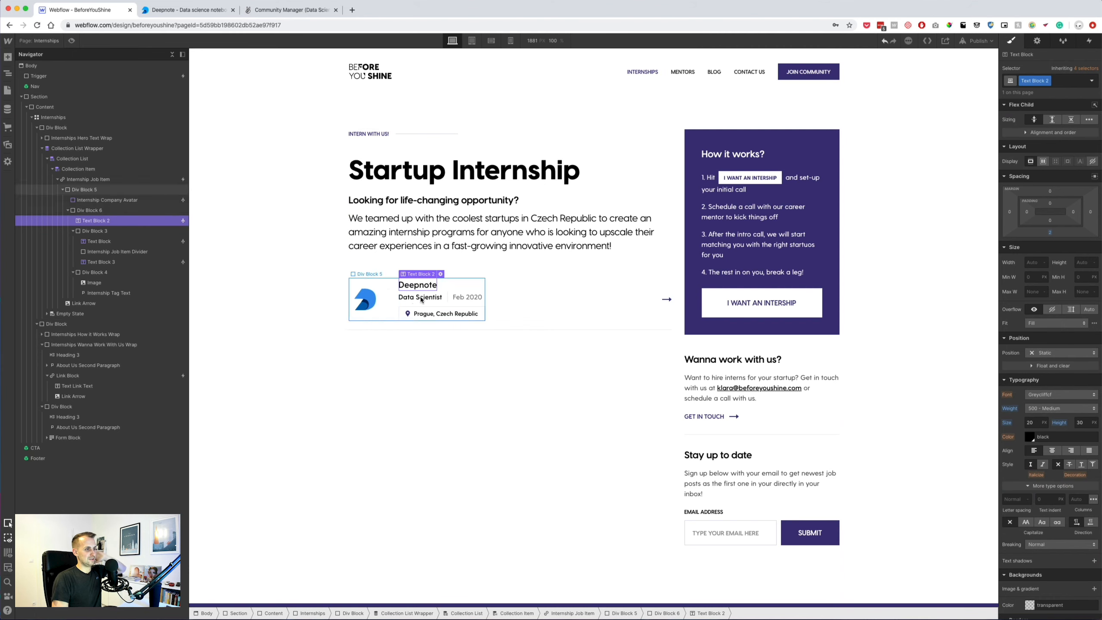
click(460, 289)
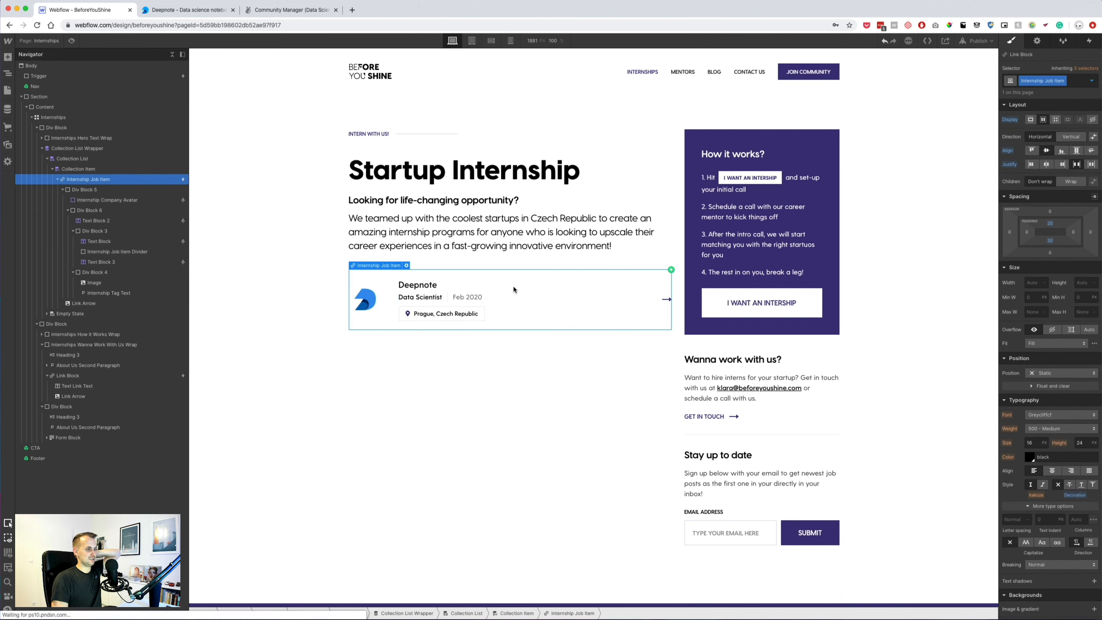
Give the left content column Div Block 30 px right padding.
click(565, 304)
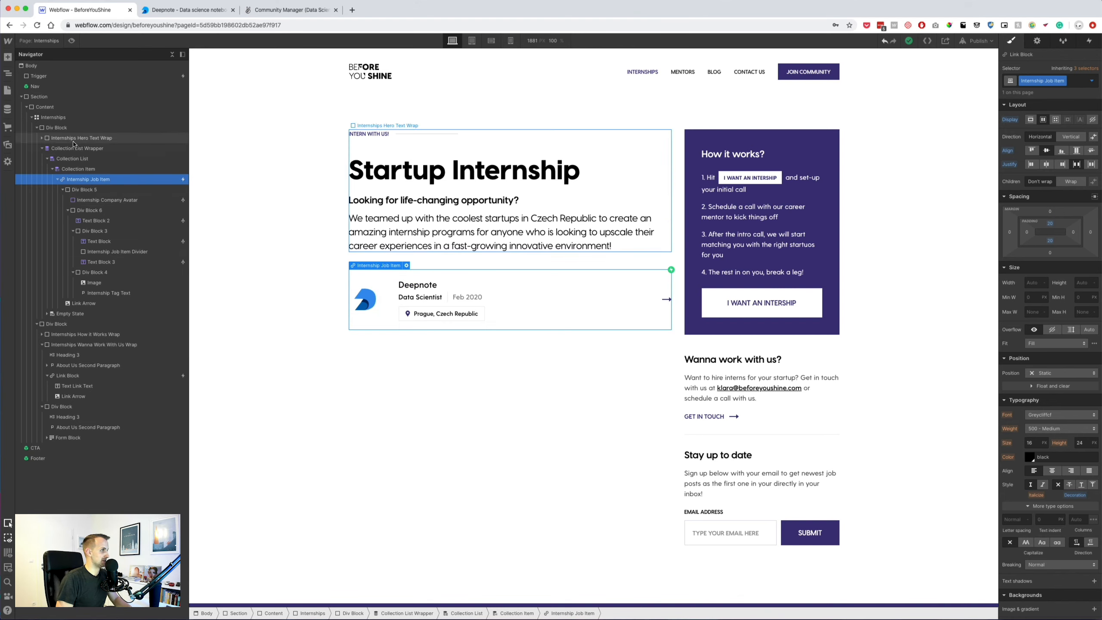
click(63, 127)
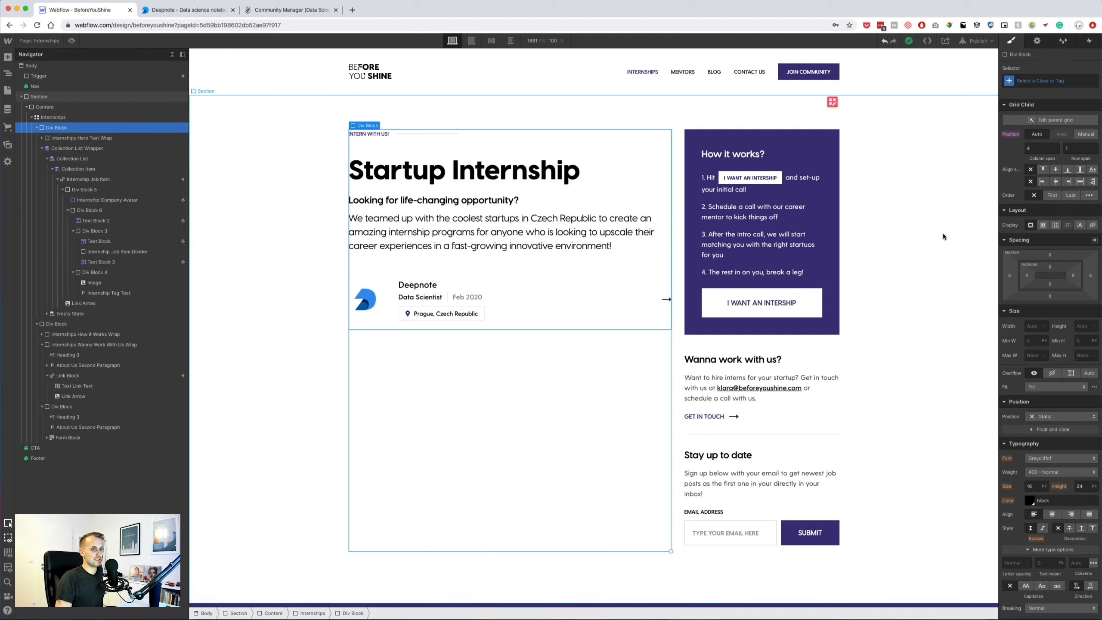
click(1072, 275)
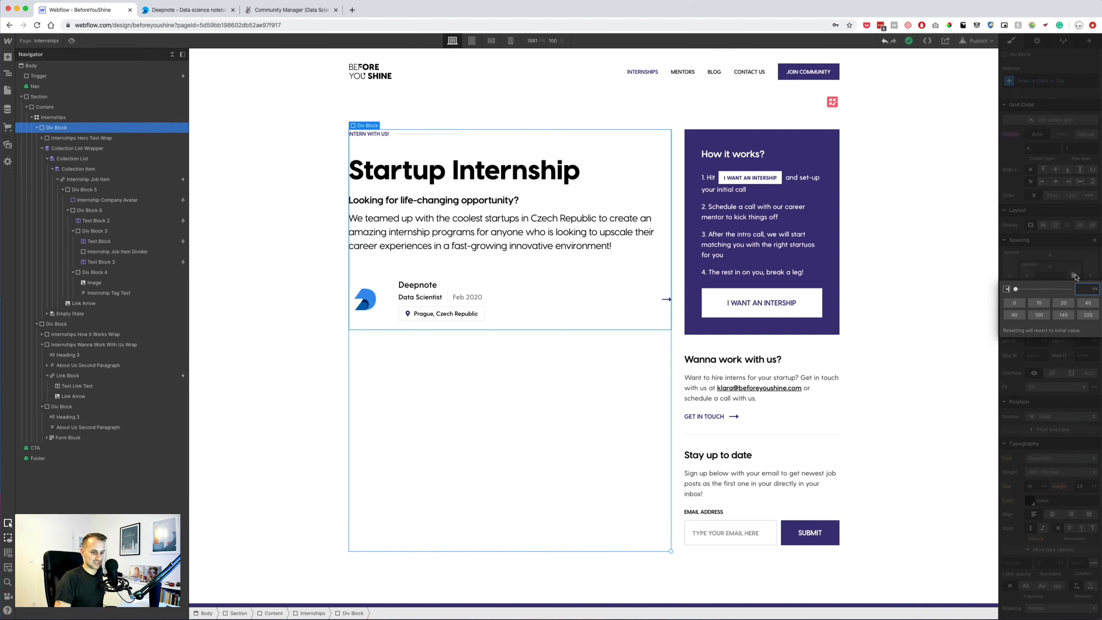
key(Return)
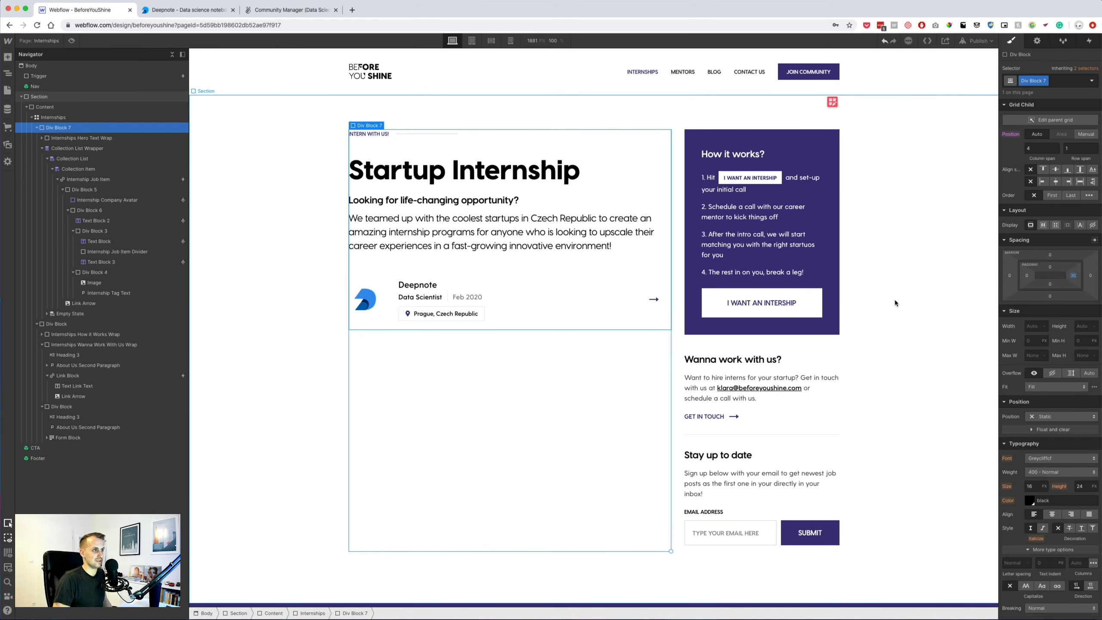